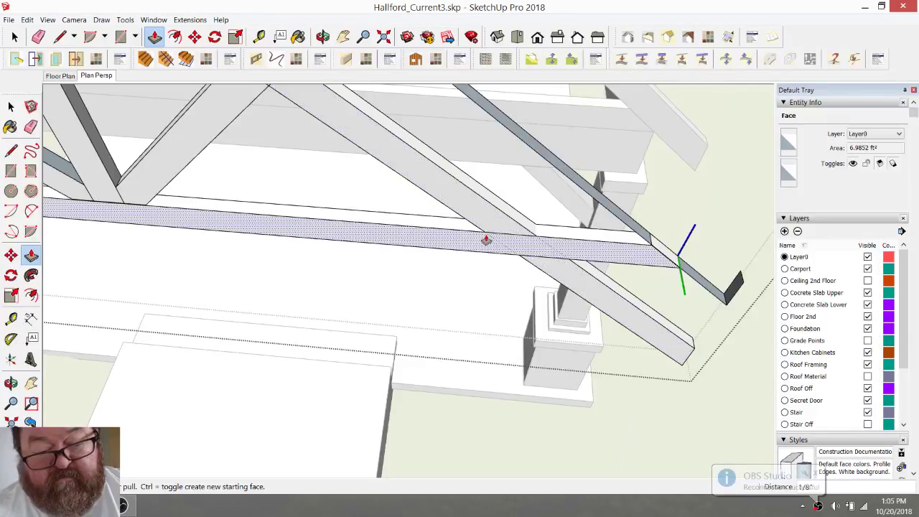
- Divide the bottom chord's front face along the right rafter's upper edge and push the protruding end back 3 1/2"
{"action": "left_click", "coordinate": [66, 39]}
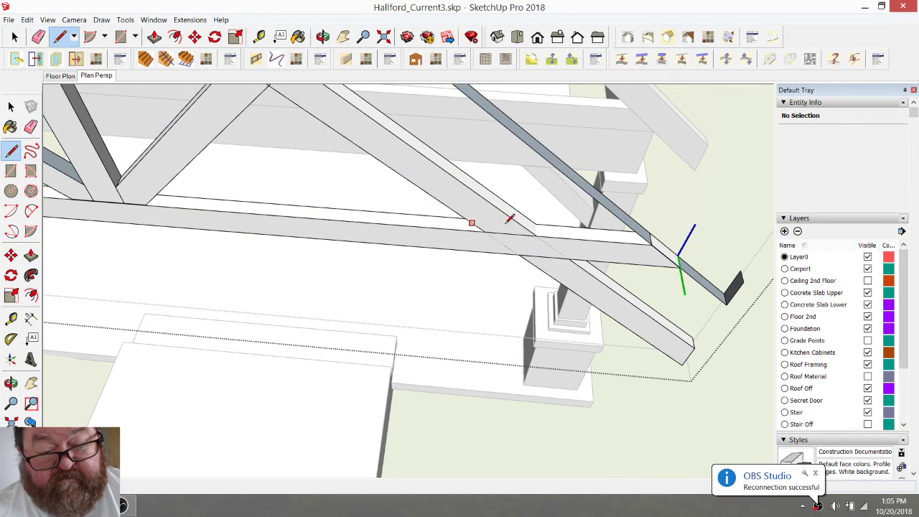
{"action": "left_click", "coordinate": [531, 231]}
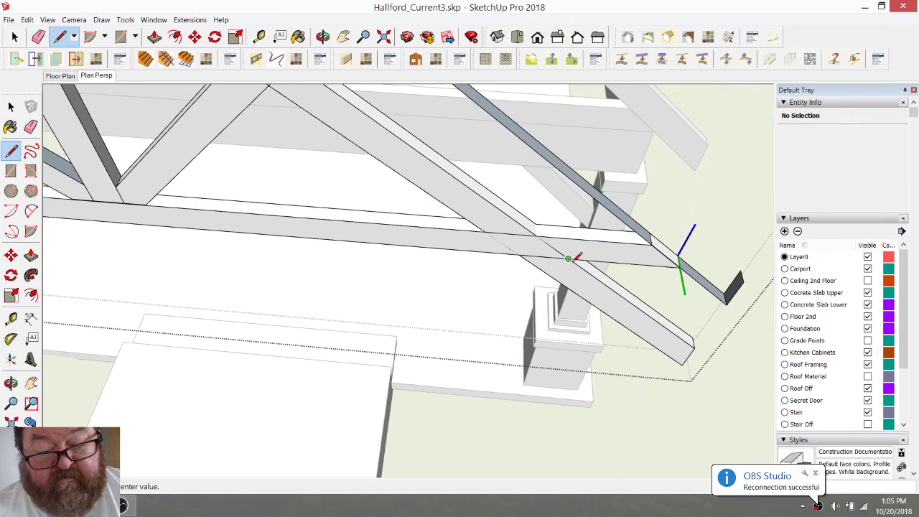
{"action": "left_click", "coordinate": [154, 36]}
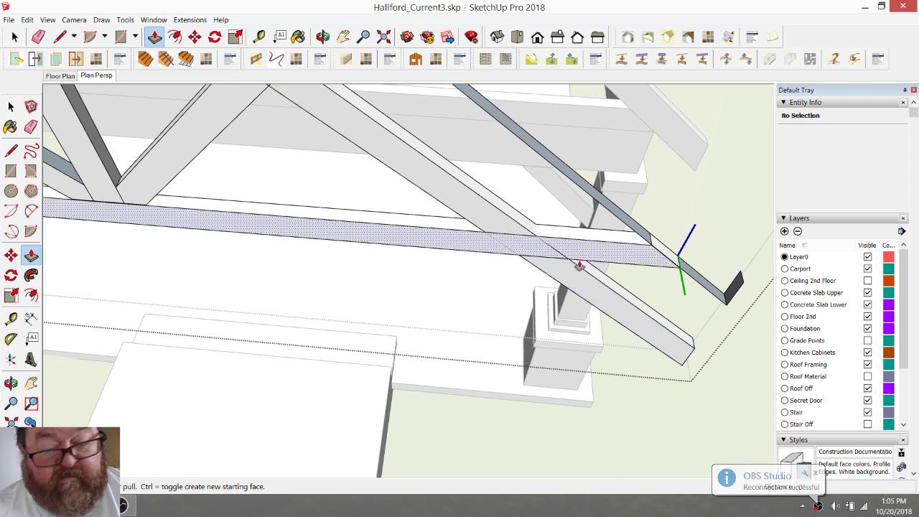
{"action": "left_click", "coordinate": [614, 260]}
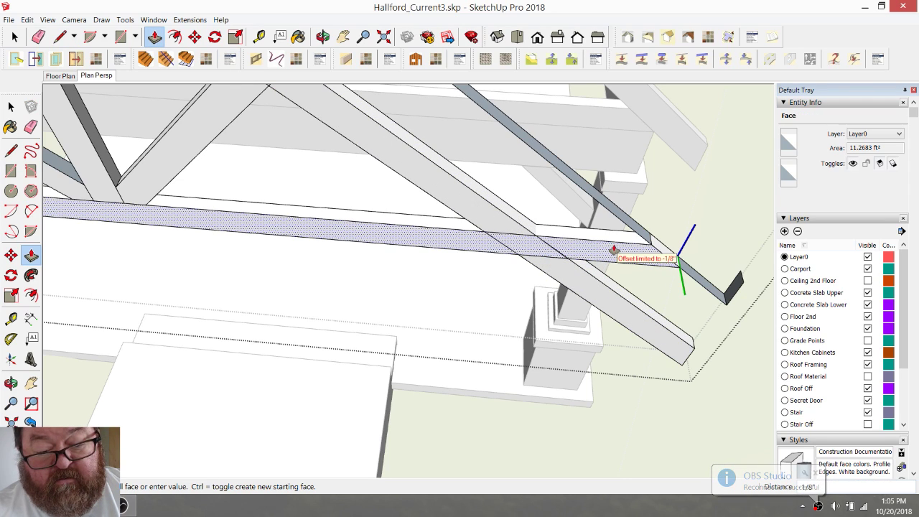
{"action": "left_click", "coordinate": [566, 239]}
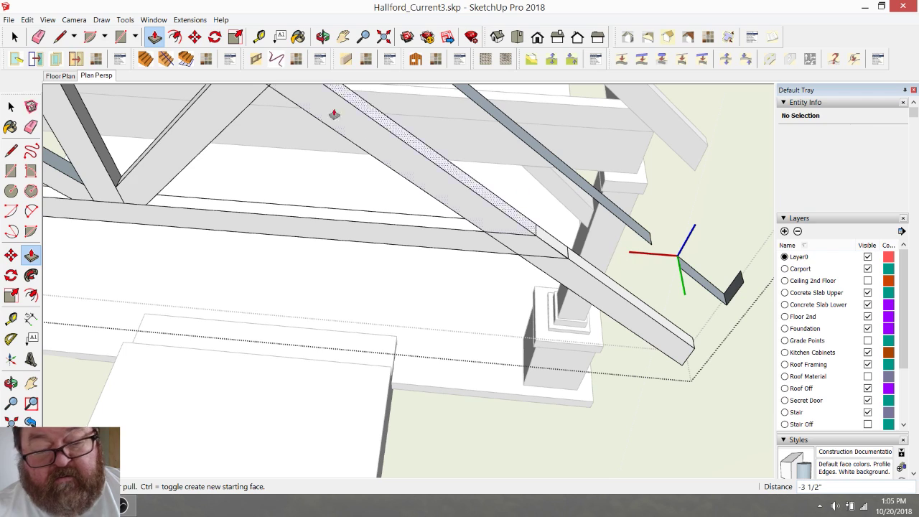
- Erase the loose end face and the detached strip left outside the truss's right rafter
{"action": "left_click", "coordinate": [38, 37]}
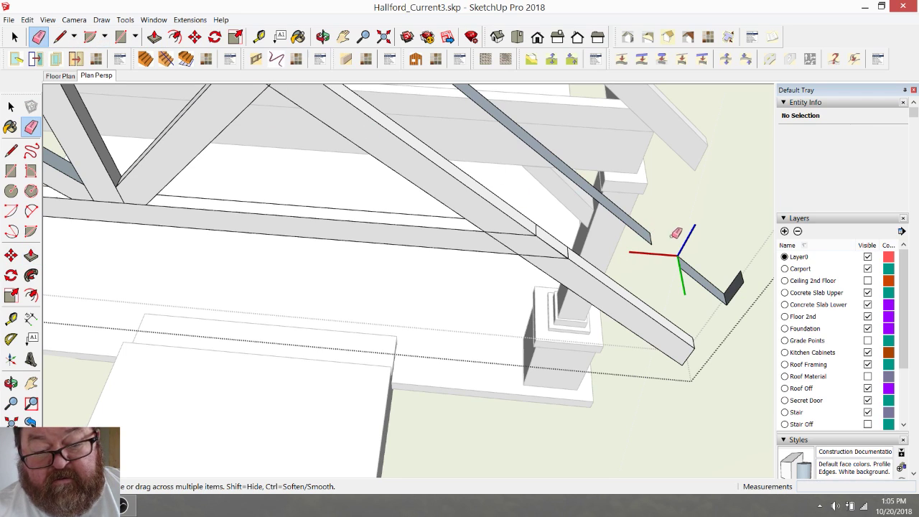
{"action": "left_click", "coordinate": [729, 292]}
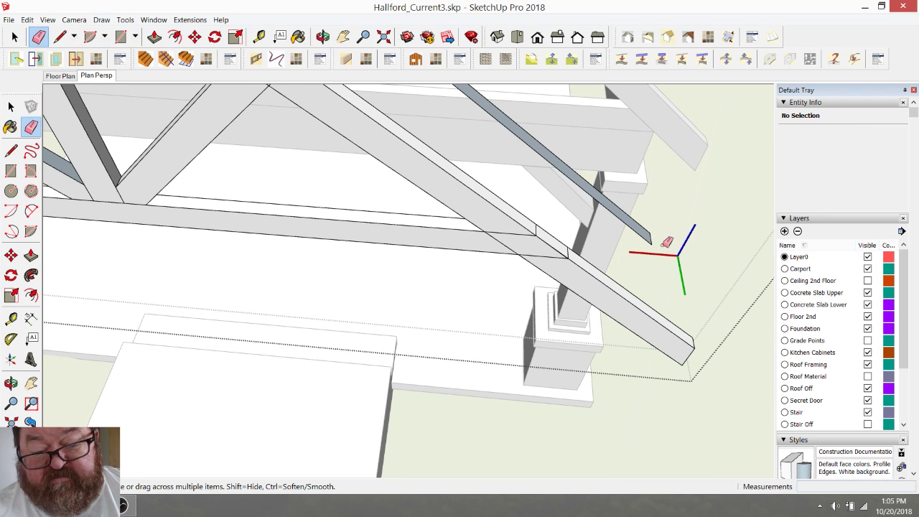
{"action": "left_click", "coordinate": [602, 193]}
{"action": "left_click_drag", "start_coordinate": [611, 212], "coordinate": [645, 239]}
{"action": "left_click_drag", "start_coordinate": [648, 244], "coordinate": [655, 225]}
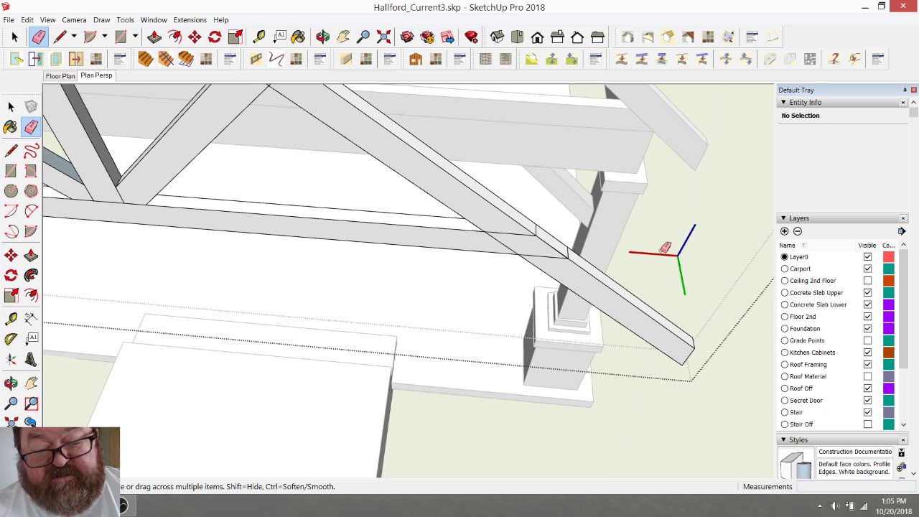
- Erase the leftover web brace edges and detached strip above the rafters, undoing the erasure of the bottom chord's left end
{"action": "scroll", "coordinate": [666, 247], "scroll_direction": "down", "scroll_amount": 5}
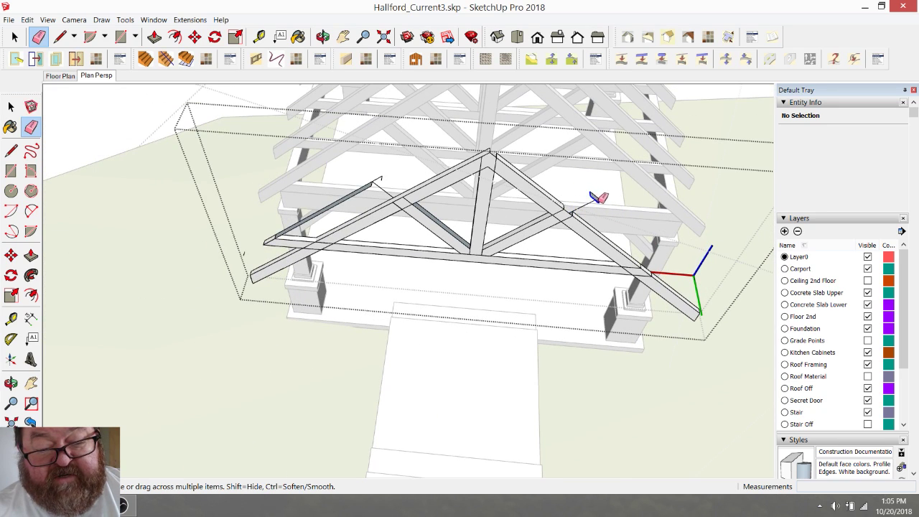
{"action": "left_click", "coordinate": [599, 201]}
{"action": "left_click", "coordinate": [592, 199]}
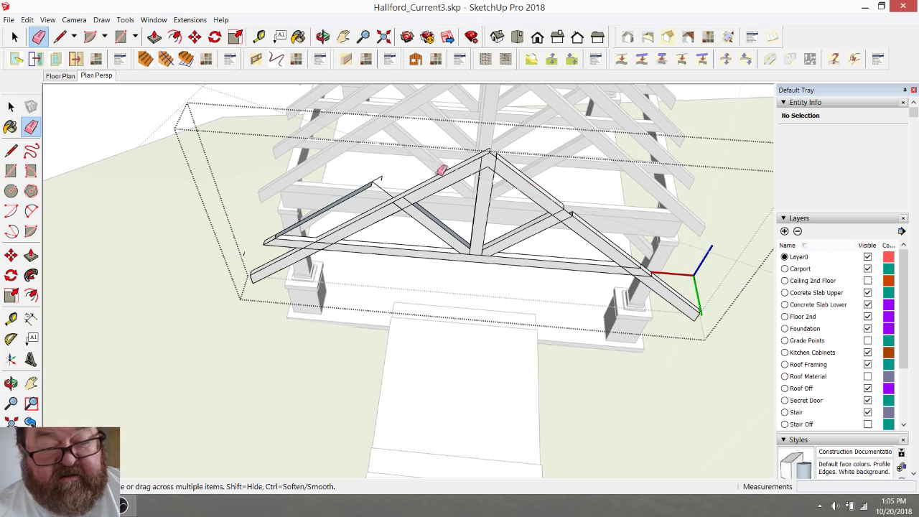
{"action": "left_click", "coordinate": [380, 179]}
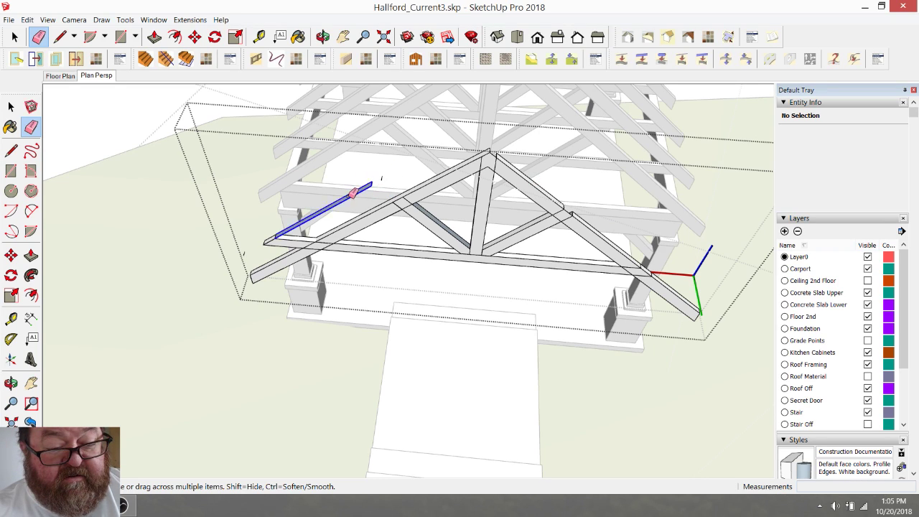
{"action": "left_click", "coordinate": [267, 242]}
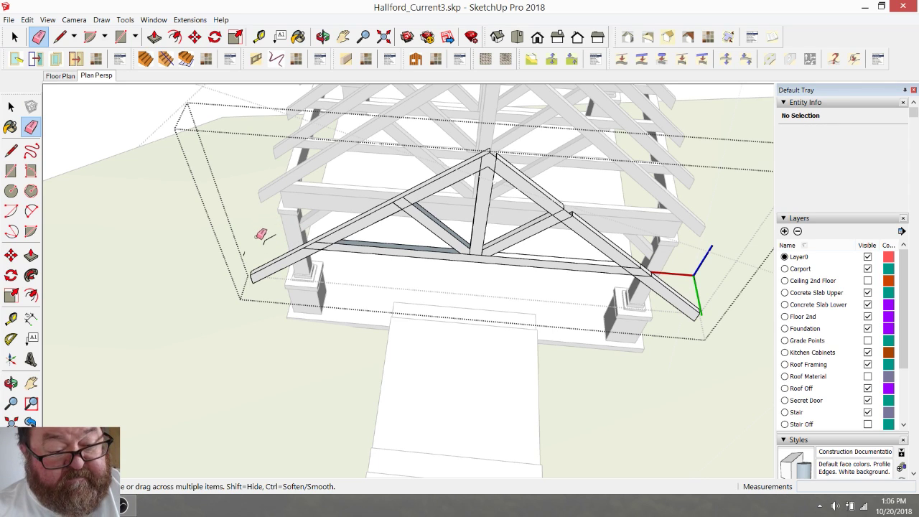
{"action": "key", "text": "ctrl+z"}
- Push the bottom chord's protruding left end back 3 5/8" to the rafter
{"action": "scroll", "coordinate": [277, 254], "scroll_direction": "up", "scroll_amount": 5}
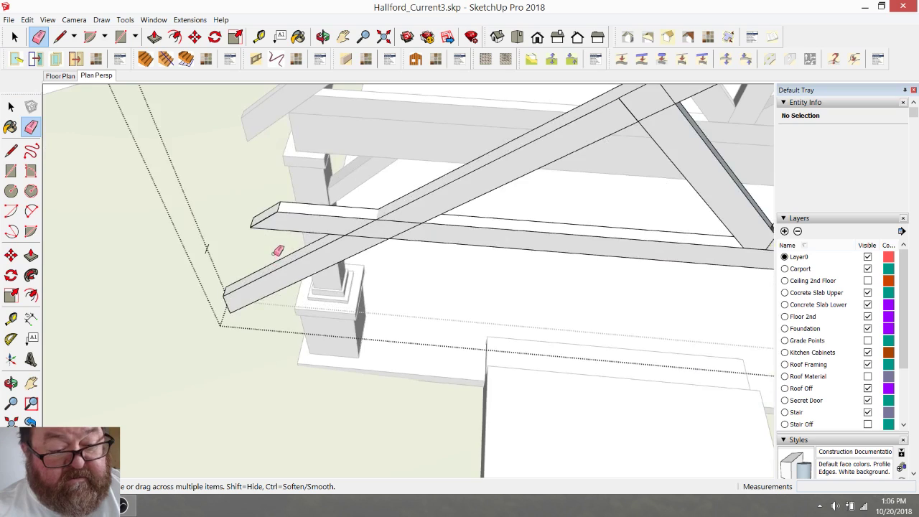
{"action": "left_click", "coordinate": [154, 36]}
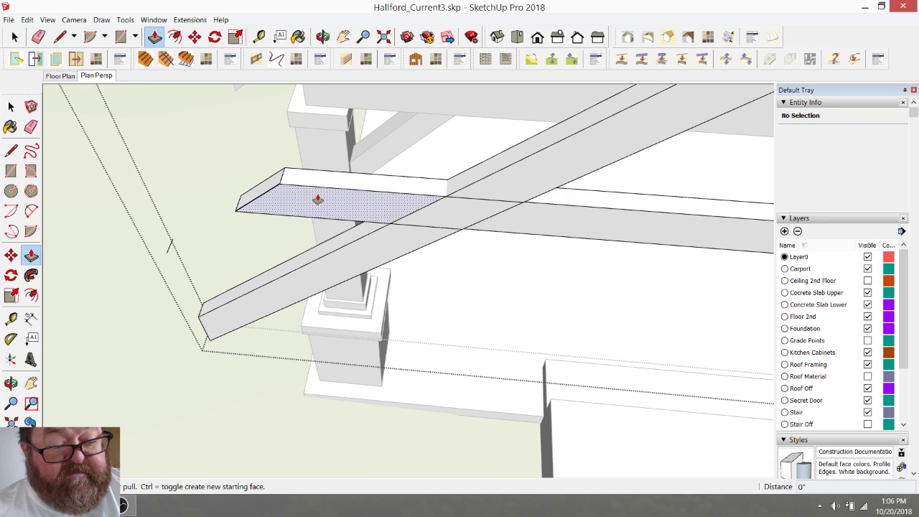
{"action": "left_click", "coordinate": [319, 199]}
{"action": "left_click", "coordinate": [350, 183]}
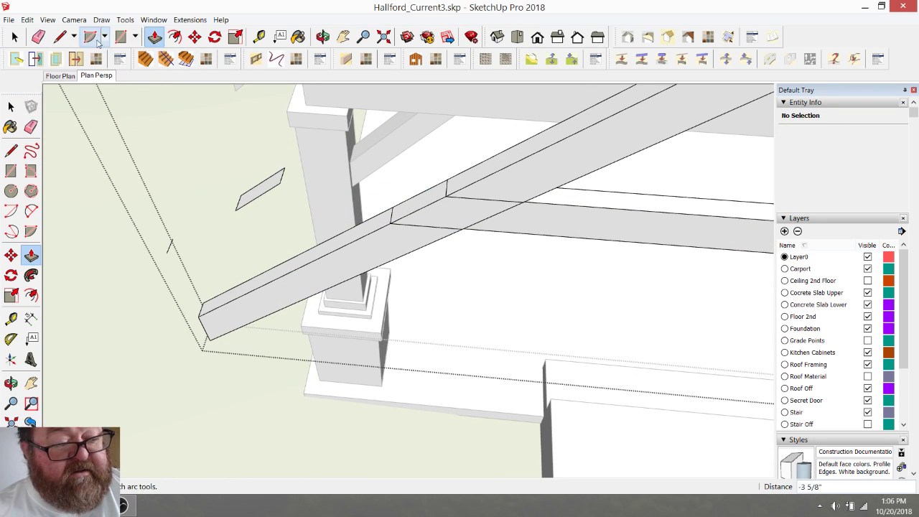
- Erase the detached end outline and the short seam edge across the left rafter's upper face
{"action": "left_click", "coordinate": [38, 37]}
{"action": "mouse_move", "coordinate": [287, 178]}
{"action": "left_mouse_down"}
{"action": "mouse_move", "coordinate": [236, 203]}
{"action": "mouse_move", "coordinate": [290, 159]}
{"action": "left_mouse_up"}
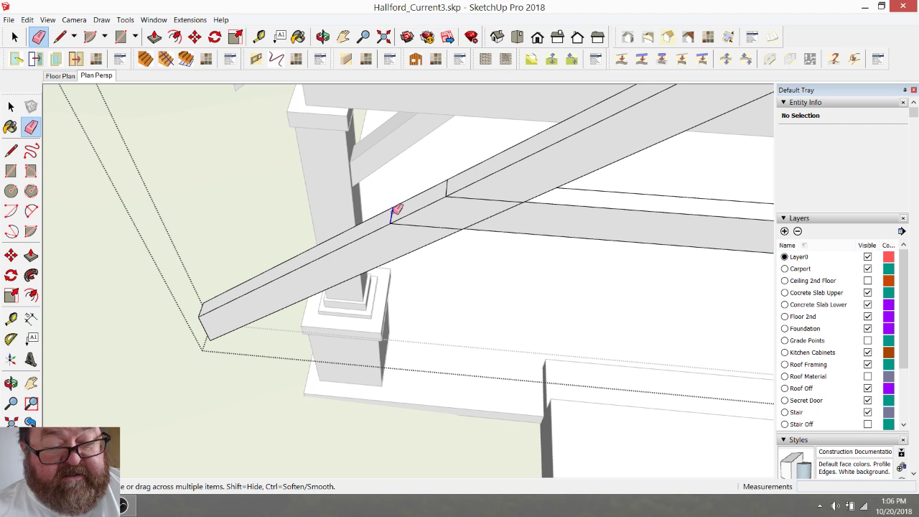
{"action": "left_click", "coordinate": [446, 190]}
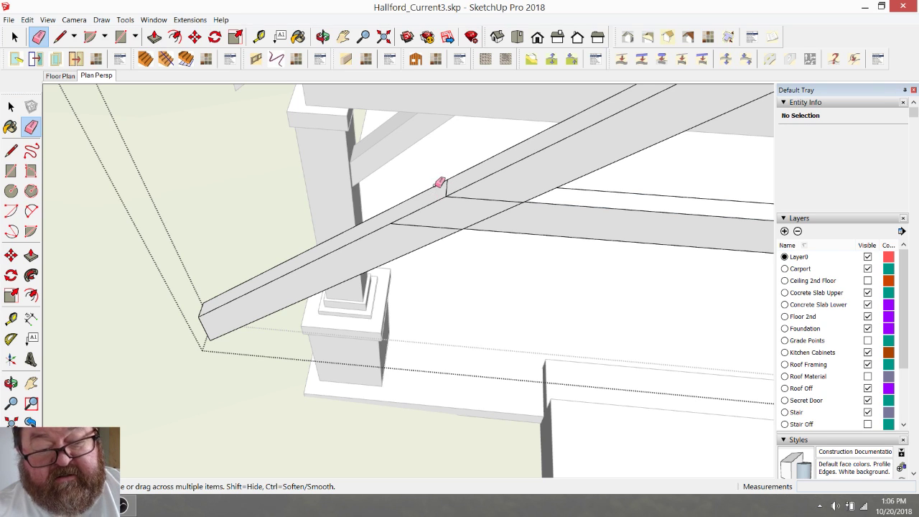
- Draw lines continuing the bottom chord's two long edges across the back face of the left rafter
{"action": "left_click", "coordinate": [322, 36]}
{"action": "mouse_move", "coordinate": [474, 229]}
{"action": "left_mouse_down"}
{"action": "mouse_move", "coordinate": [528, 249]}
{"action": "mouse_move", "coordinate": [349, 223]}
{"action": "mouse_move", "coordinate": [392, 248]}
{"action": "mouse_move", "coordinate": [467, 262]}
{"action": "mouse_move", "coordinate": [767, 161]}
{"action": "mouse_move", "coordinate": [467, 185]}
{"action": "mouse_move", "coordinate": [460, 132]}
{"action": "mouse_move", "coordinate": [467, 98]}
{"action": "mouse_move", "coordinate": [453, 150]}
{"action": "left_mouse_up"}
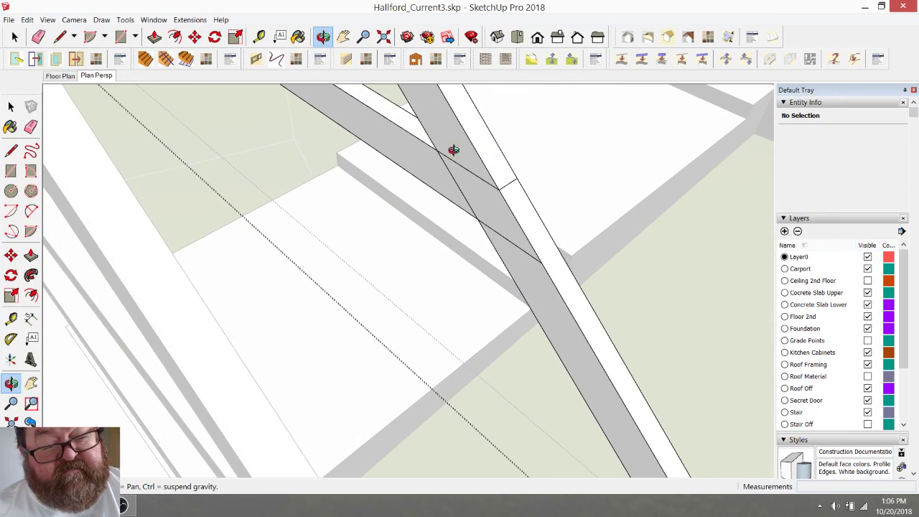
{"action": "left_click_drag", "start_coordinate": [504, 214], "coordinate": [506, 215]}
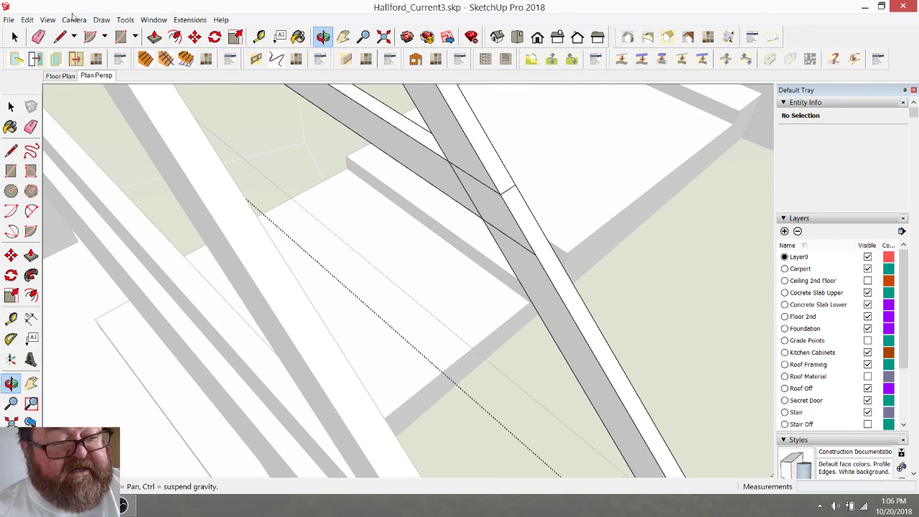
{"action": "key", "text": "l"}
{"action": "left_click", "coordinate": [448, 160]}
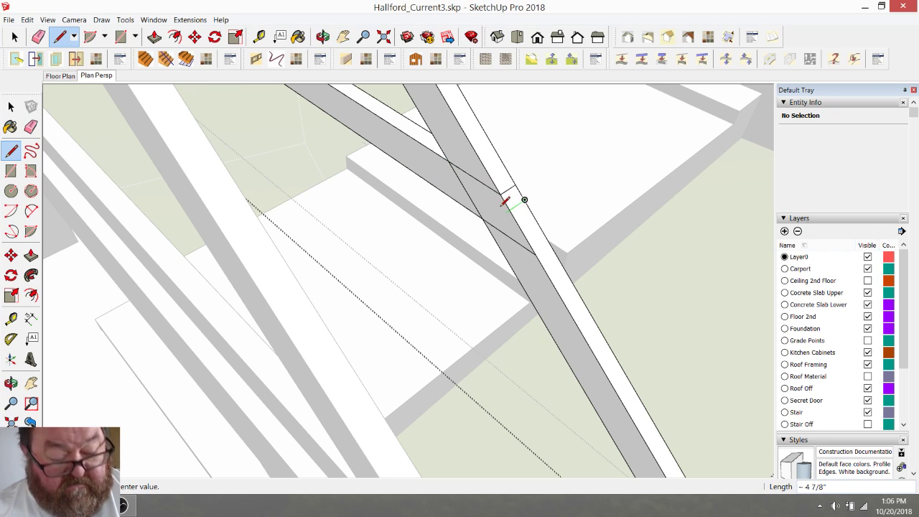
{"action": "key", "text": "Escape"}
{"action": "left_click", "coordinate": [447, 160]}
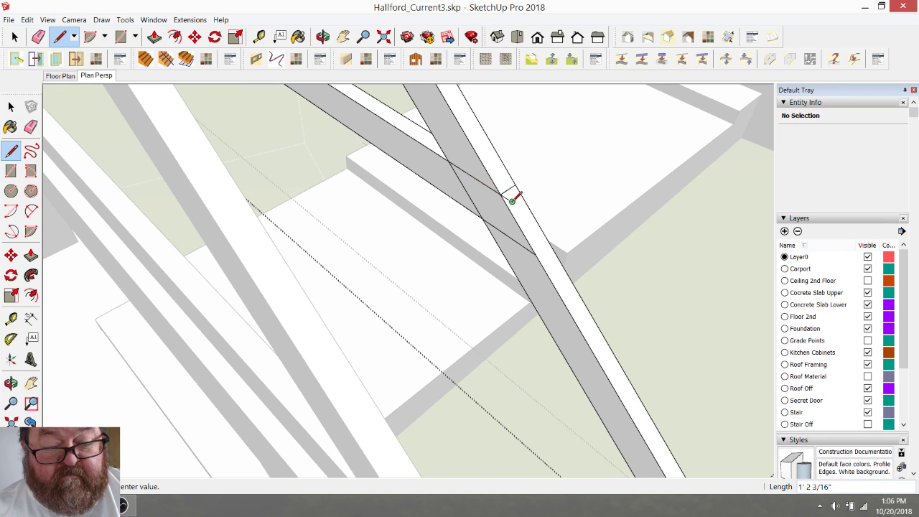
{"action": "left_click", "coordinate": [483, 217]}
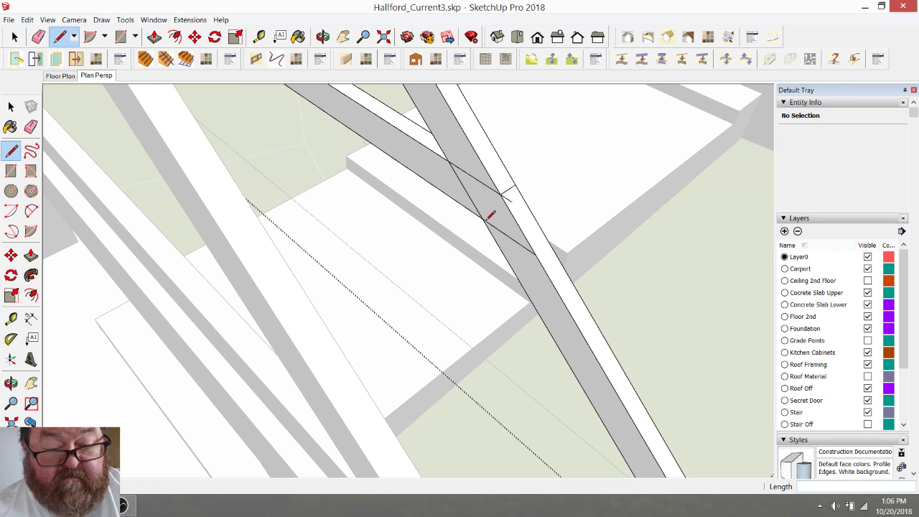
{"action": "left_click", "coordinate": [483, 217]}
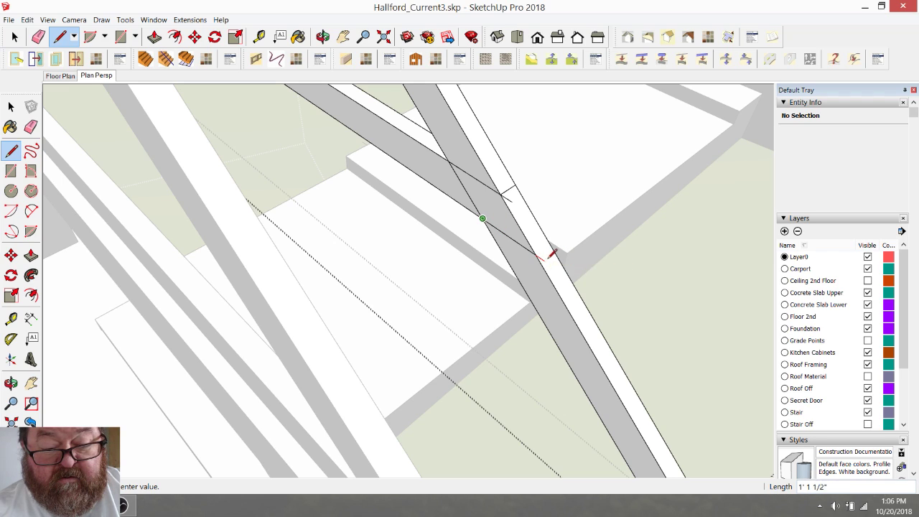
- Try to erase the remaining seam edge across the left rafter's upper face
{"action": "left_click", "coordinate": [38, 37]}
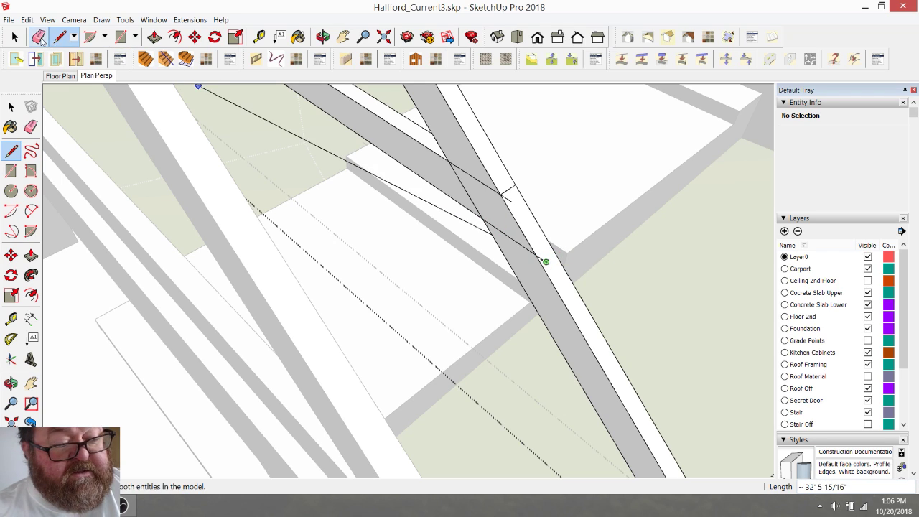
{"action": "left_click", "coordinate": [506, 191]}
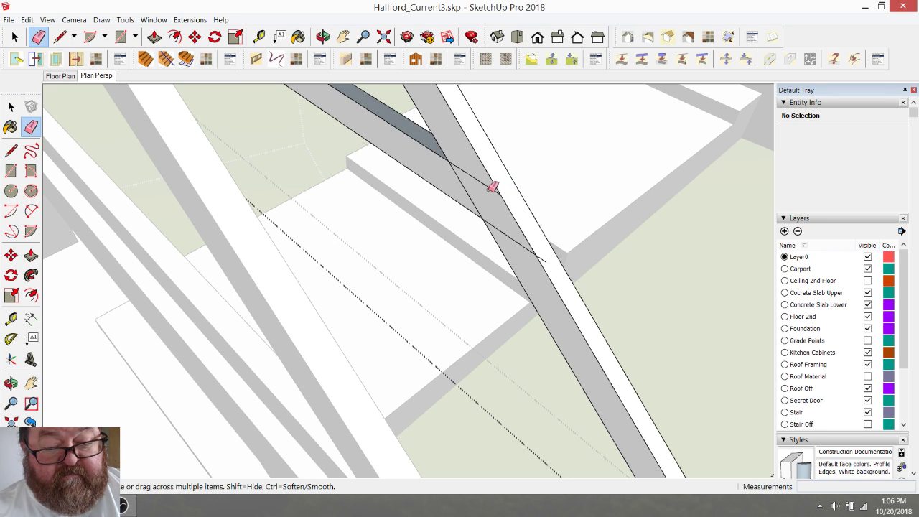
{"action": "key", "text": "ctrl+z"}
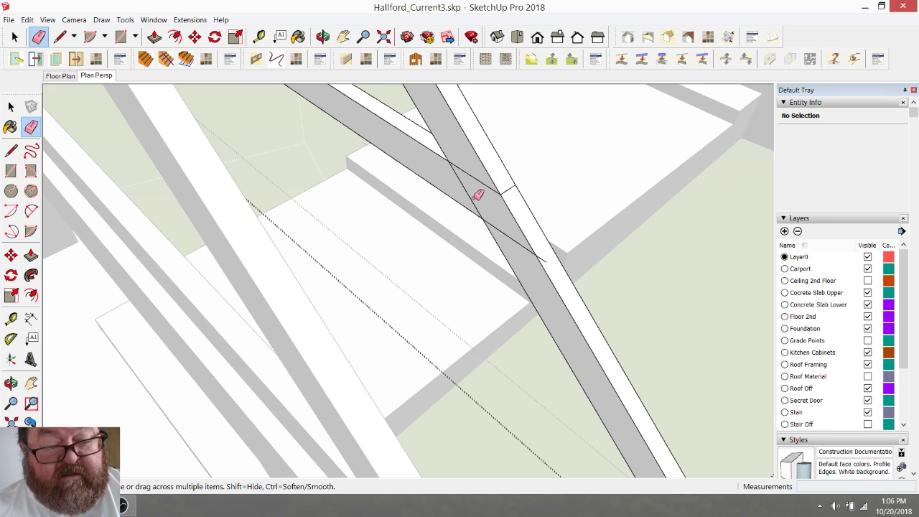
- Erase the remaining seam edge and the bottom chord's overlap lines from the left rafter's upper and front faces
{"action": "left_click", "coordinate": [60, 37]}
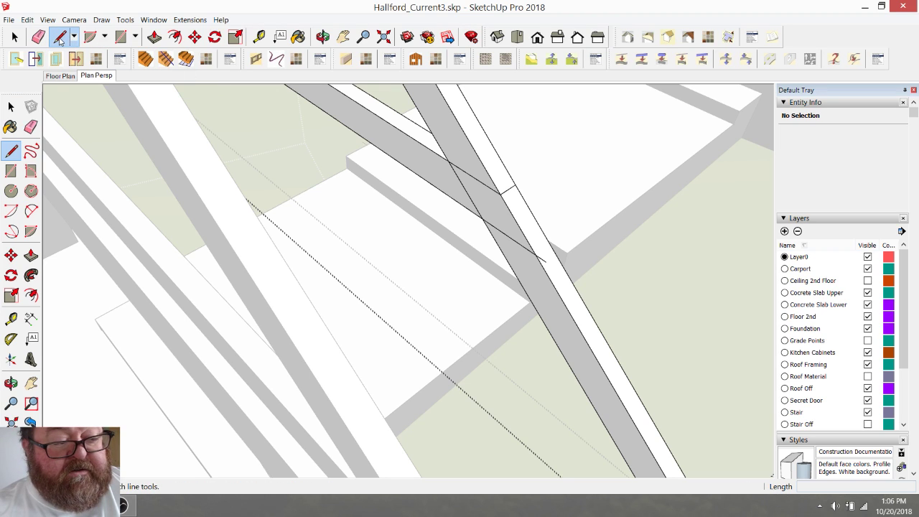
{"action": "left_click", "coordinate": [323, 36]}
{"action": "left_click_drag", "start_coordinate": [436, 133], "coordinate": [242, 216]}
{"action": "right_click", "coordinate": [181, 207]}
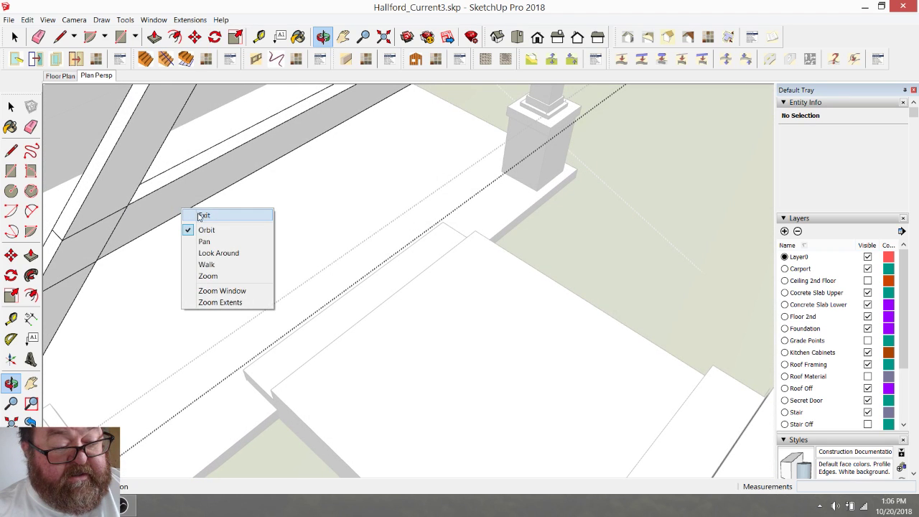
{"action": "left_click", "coordinate": [200, 214]}
{"action": "mouse_move", "coordinate": [133, 203]}
{"action": "middle_mouse_down"}
{"action": "mouse_move", "coordinate": [205, 168]}
{"action": "mouse_move", "coordinate": [242, 188]}
{"action": "middle_mouse_up"}
{"action": "left_click", "coordinate": [38, 36]}
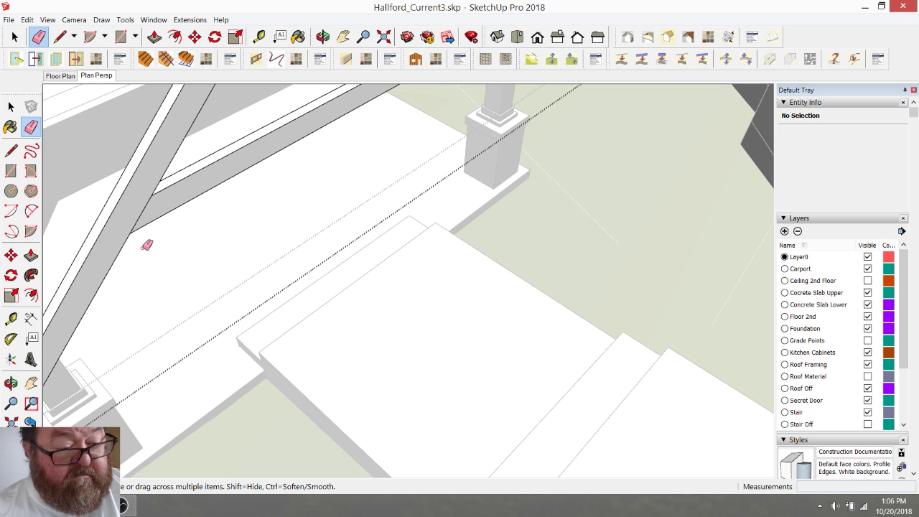
- Erase the bottom chord's overlap lines from the back face of the same rafter
{"action": "left_click", "coordinate": [323, 36]}
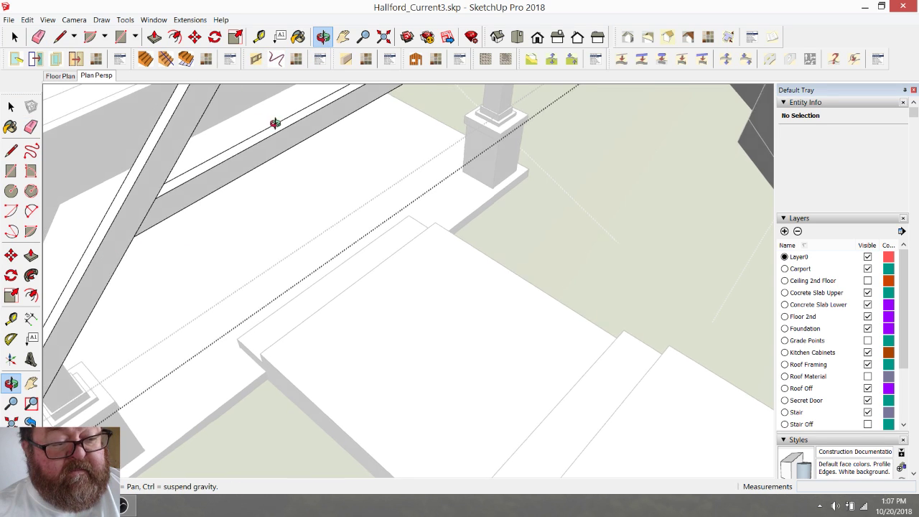
{"action": "left_click_drag", "start_coordinate": [275, 121], "coordinate": [514, 152]}
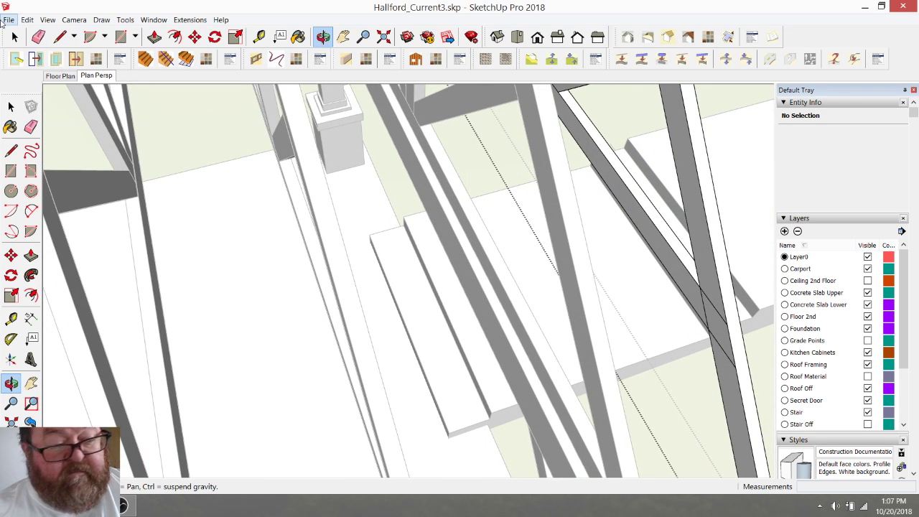
{"action": "key", "text": "e"}
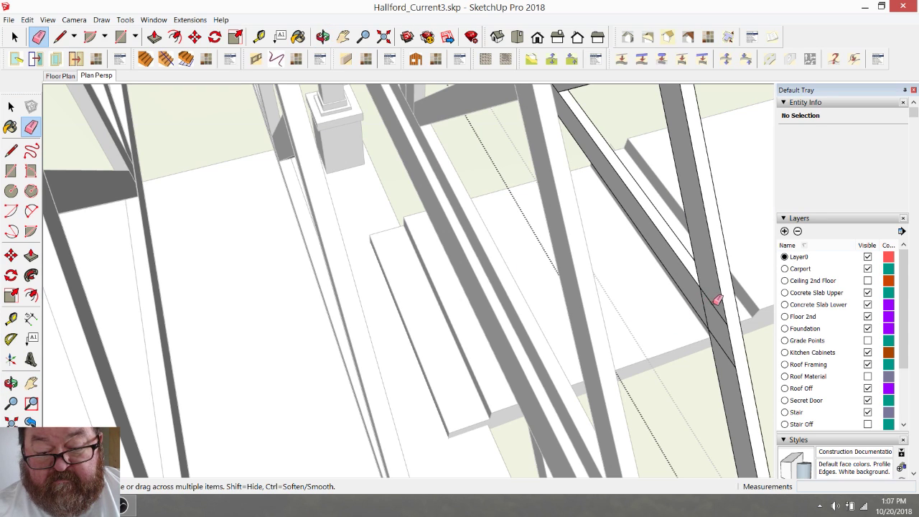
{"action": "scroll", "coordinate": [722, 339], "scroll_direction": "up", "scroll_amount": 6}
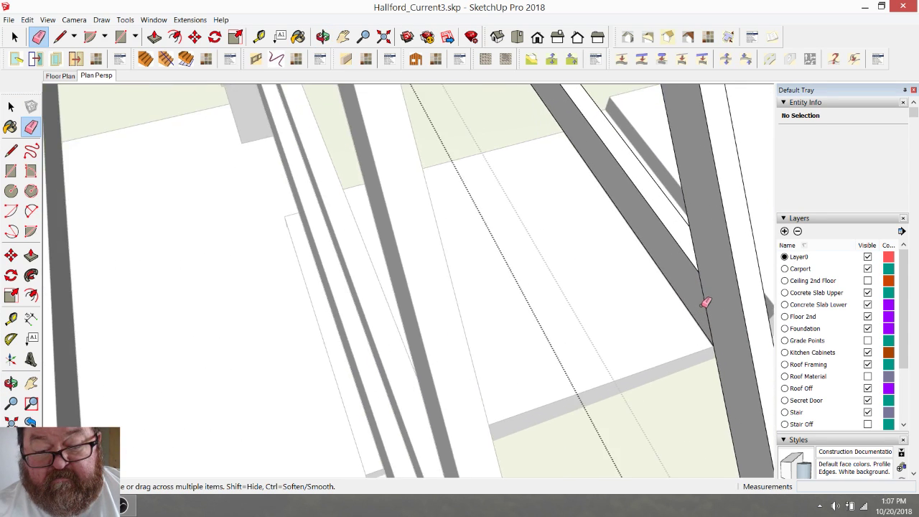
{"action": "scroll", "coordinate": [718, 330], "scroll_direction": "down", "scroll_amount": 5}
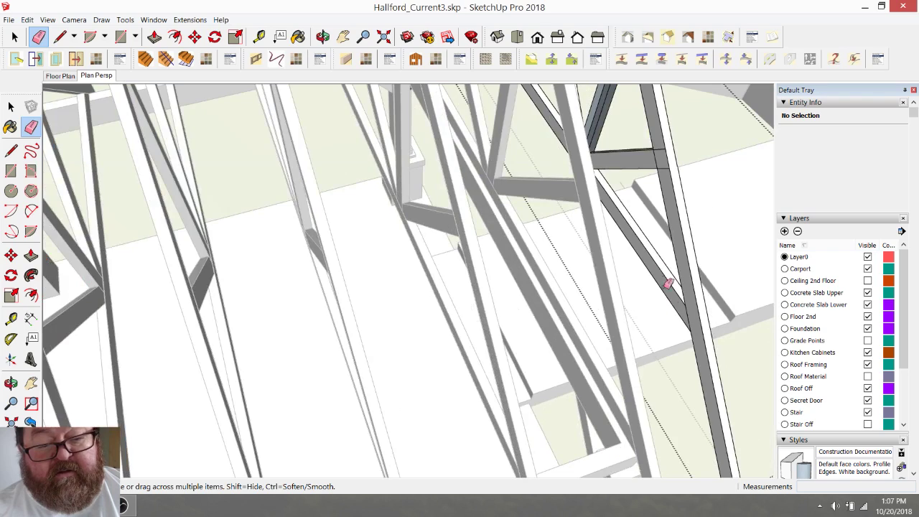
{"action": "scroll", "coordinate": [608, 154], "scroll_direction": "up", "scroll_amount": 5}
{"action": "scroll", "coordinate": [467, 257], "scroll_direction": "down", "scroll_amount": 8}
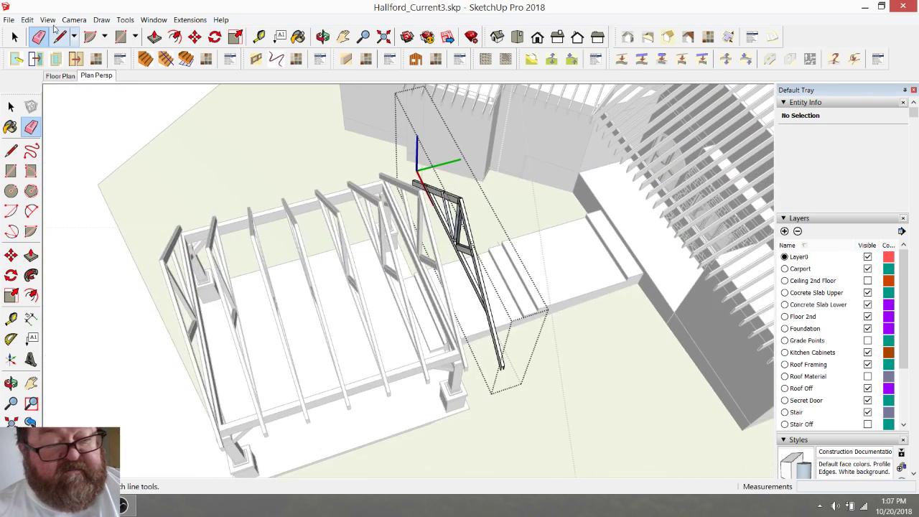
- Close the truss component and move it about 7' 2" farther from the carport, toward the house
{"action": "left_click", "coordinate": [14, 36]}
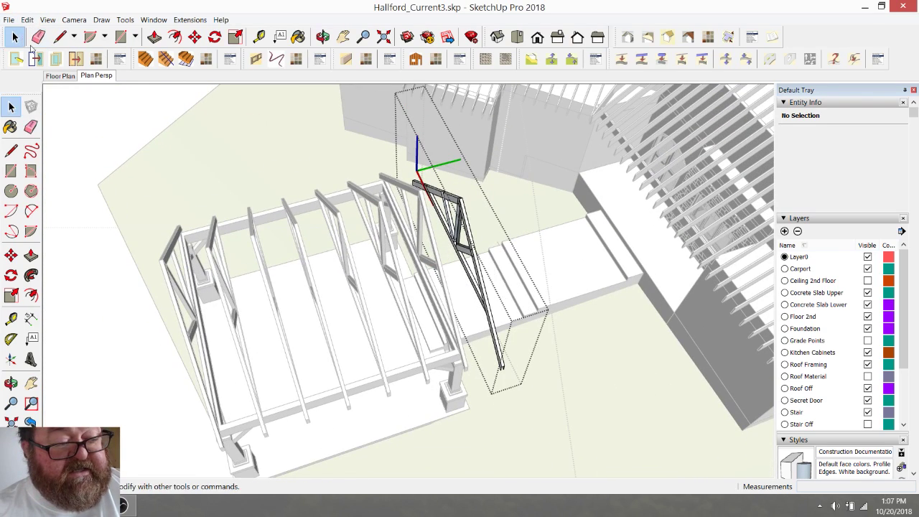
{"action": "scroll", "coordinate": [402, 192], "scroll_direction": "down", "scroll_amount": 5}
{"action": "left_click", "coordinate": [429, 197]}
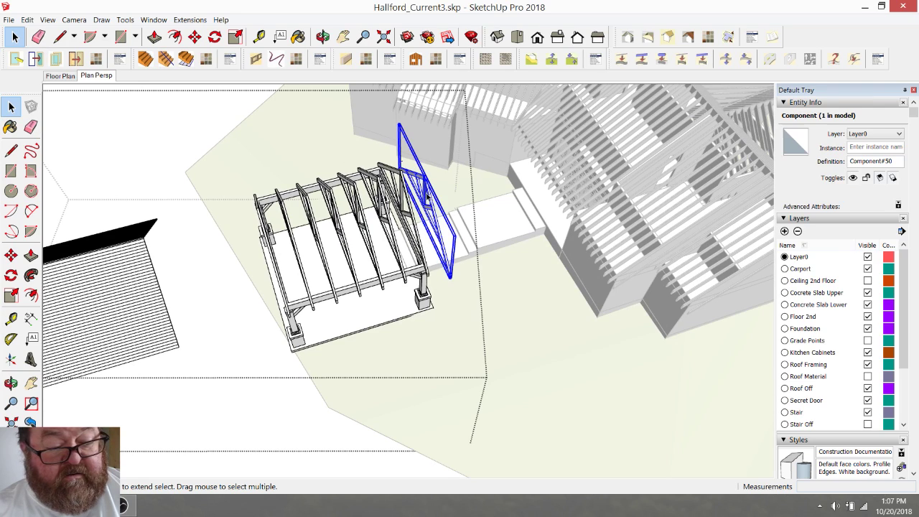
{"action": "left_click", "coordinate": [195, 36]}
{"action": "left_click", "coordinate": [491, 245]}
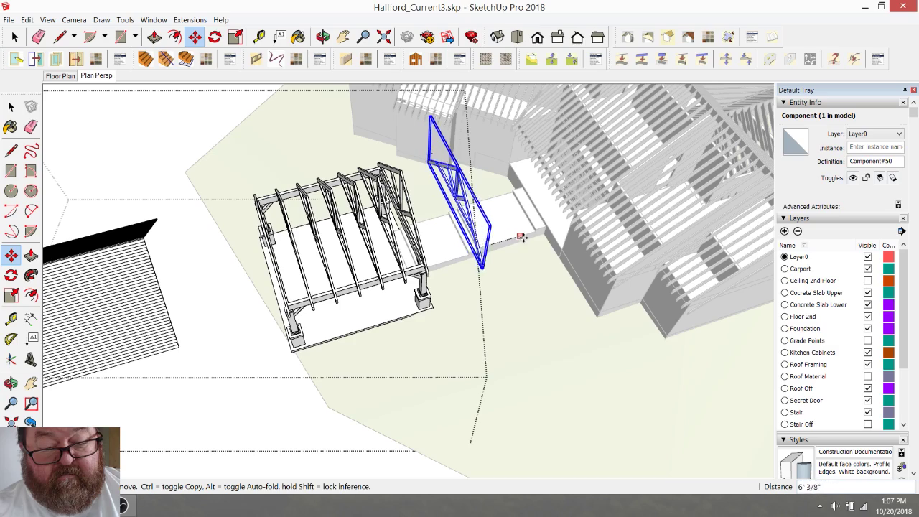
{"action": "left_click", "coordinate": [528, 234]}
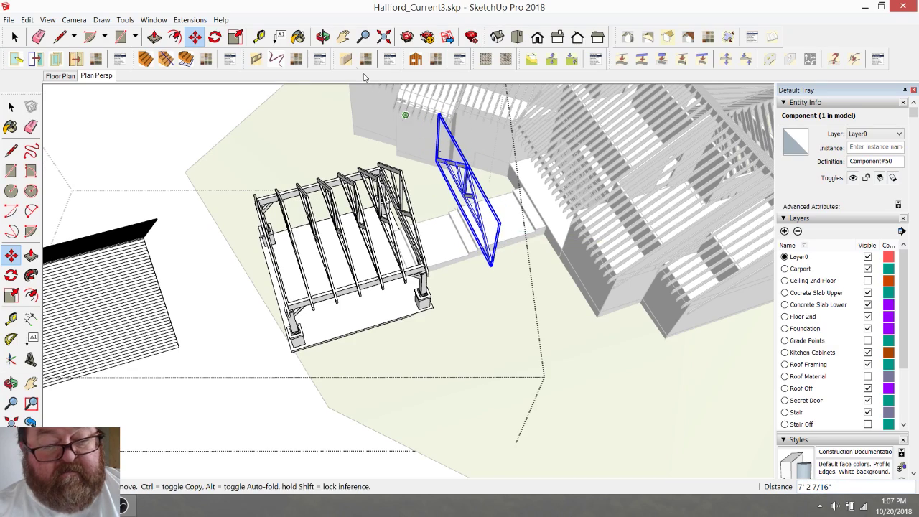
- Open the moved truss for editing and erase the diagonal brace's overlap lines from the right rafter's front face
{"action": "left_click", "coordinate": [323, 36]}
{"action": "left_click_drag", "start_coordinate": [447, 156], "coordinate": [582, 169]}
{"action": "scroll", "coordinate": [448, 186], "scroll_direction": "up", "scroll_amount": 10}
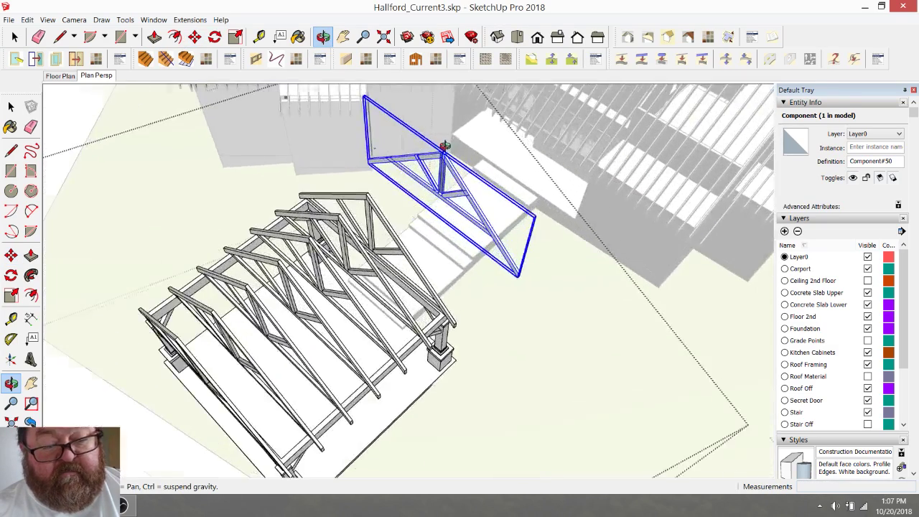
{"action": "scroll", "coordinate": [526, 185], "scroll_direction": "up", "scroll_amount": 6}
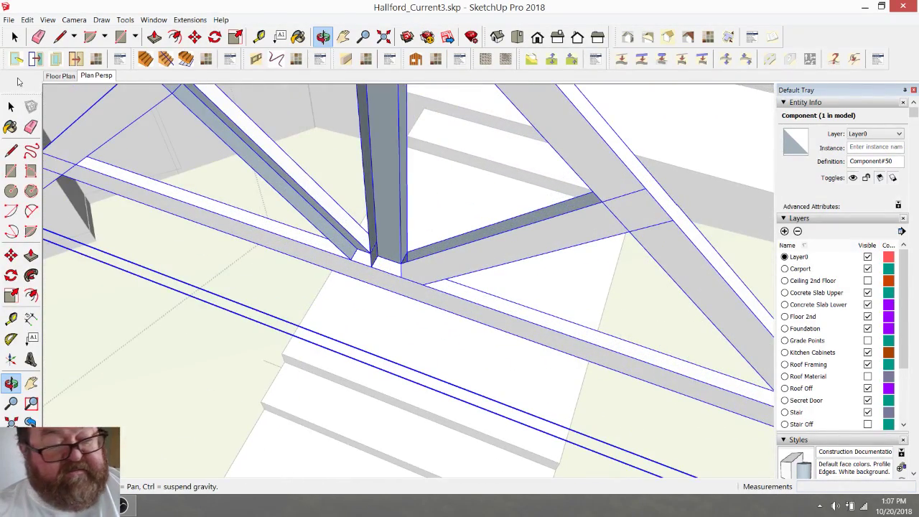
{"action": "left_click", "coordinate": [38, 37]}
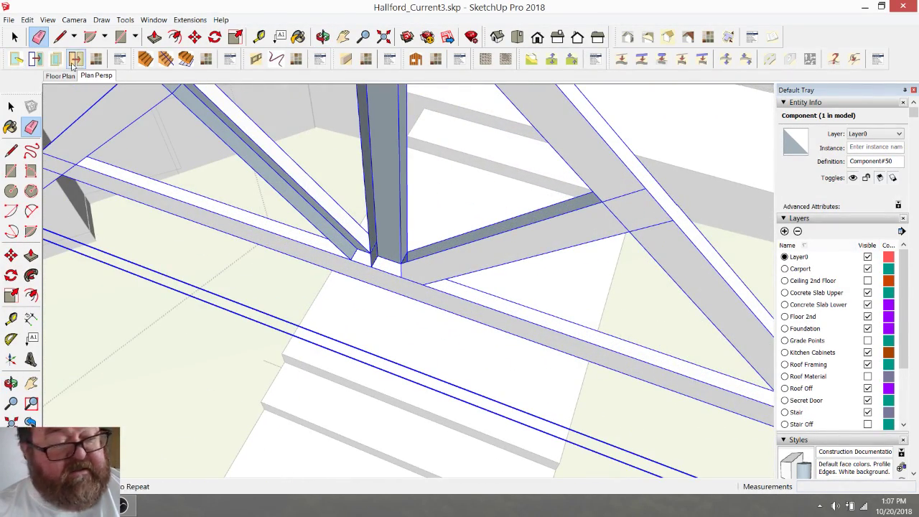
{"action": "left_click", "coordinate": [15, 37]}
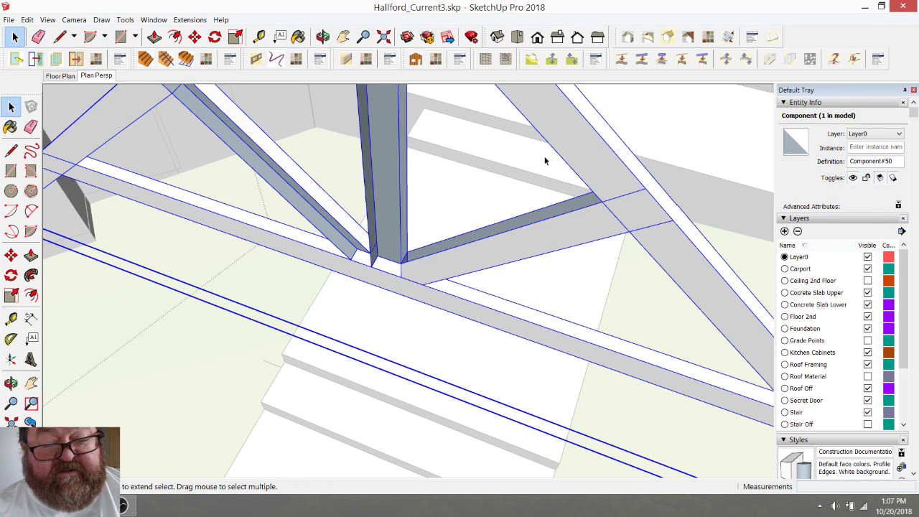
{"action": "double_click", "coordinate": [578, 150]}
{"action": "left_click", "coordinate": [583, 150]}
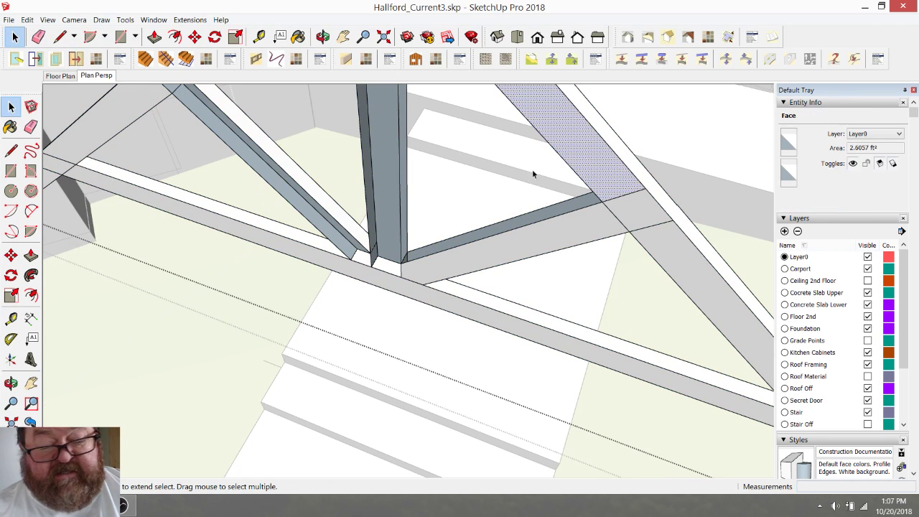
{"action": "left_click", "coordinate": [38, 36]}
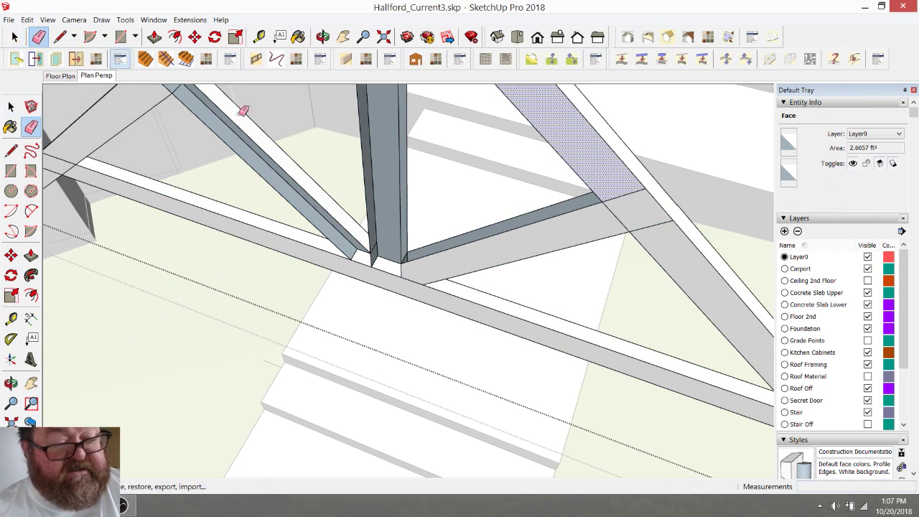
{"action": "left_click", "coordinate": [628, 192]}
- Draw a line about 7 1/2" across the left rafter to close the diagonal brace's face, and erase the brace and bottom chord overlap lines there
{"action": "middle_click_drag", "start_coordinate": [400, 267], "coordinate": [541, 306]}
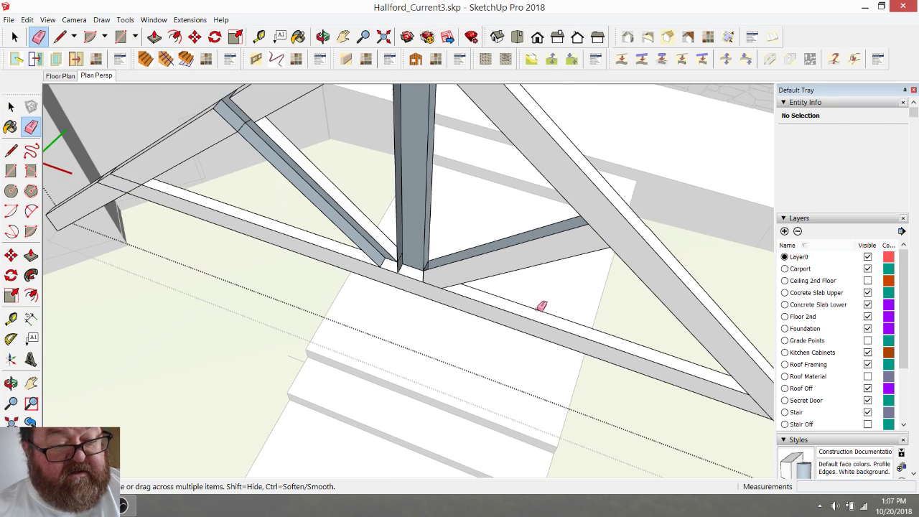
{"action": "left_click", "coordinate": [60, 38]}
{"action": "left_click", "coordinate": [212, 108]}
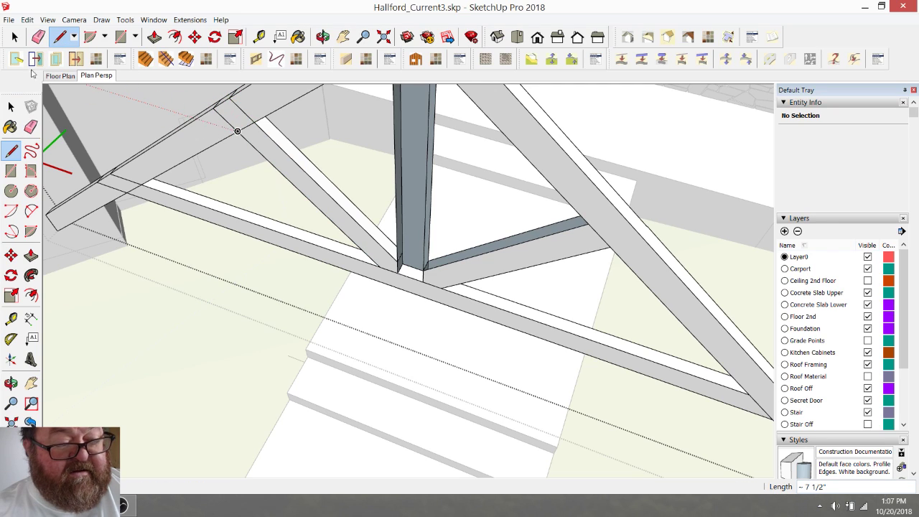
{"action": "left_click", "coordinate": [38, 37]}
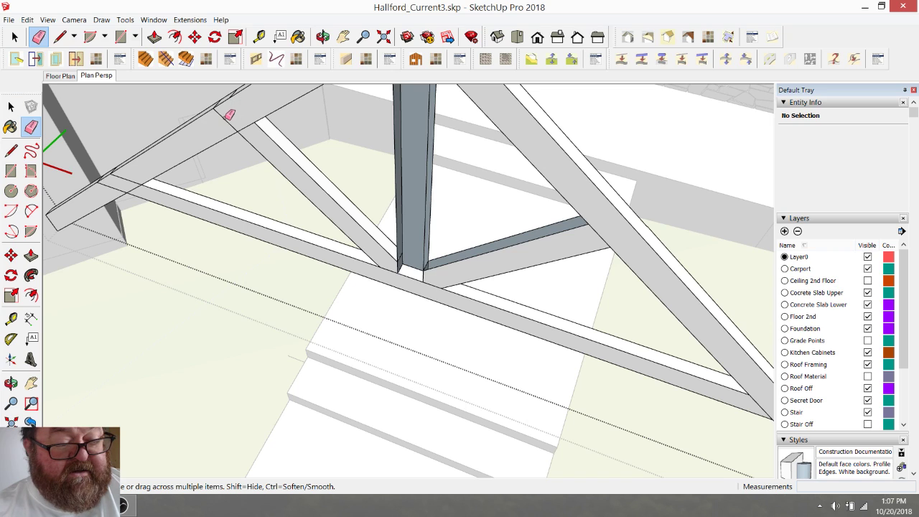
{"action": "left_click", "coordinate": [130, 178]}
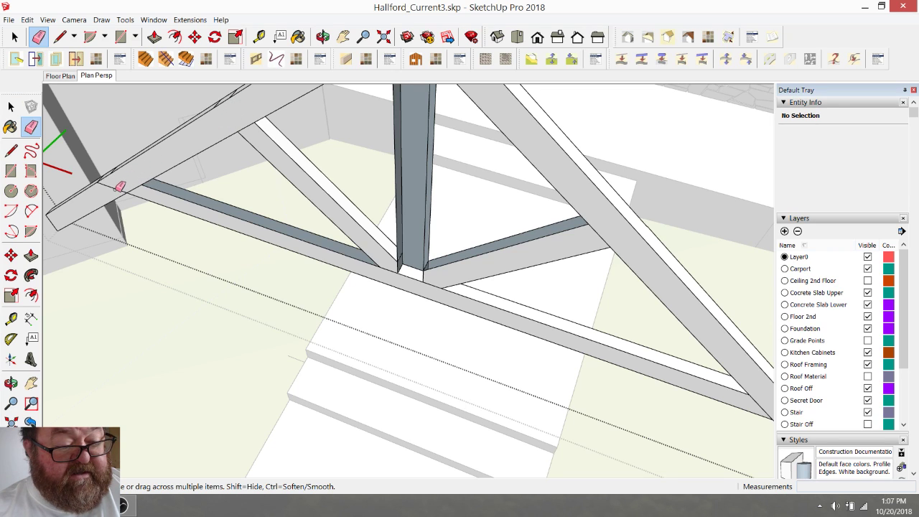
- Draw a 3 1/2" line across the bottom chord's upper face at the left rafter to close the missing face
{"action": "scroll", "coordinate": [119, 186], "scroll_direction": "up", "scroll_amount": 6}
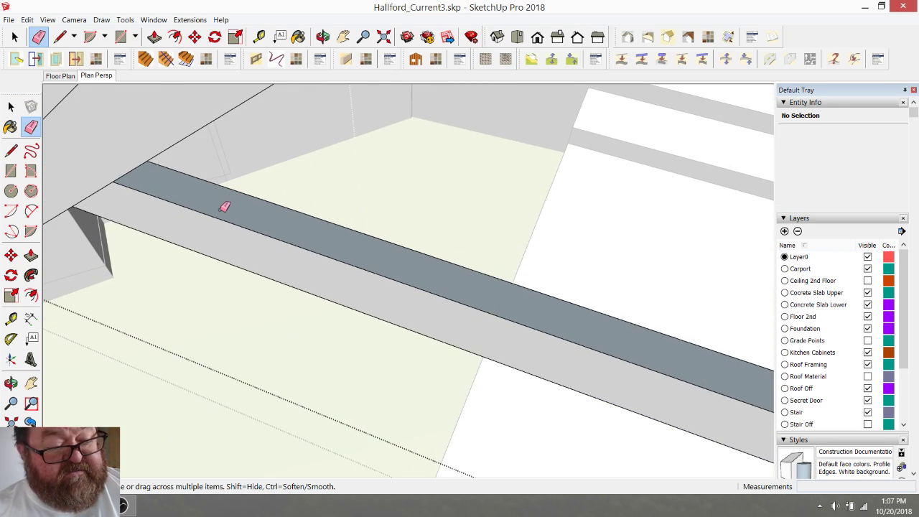
{"action": "left_click", "coordinate": [323, 37]}
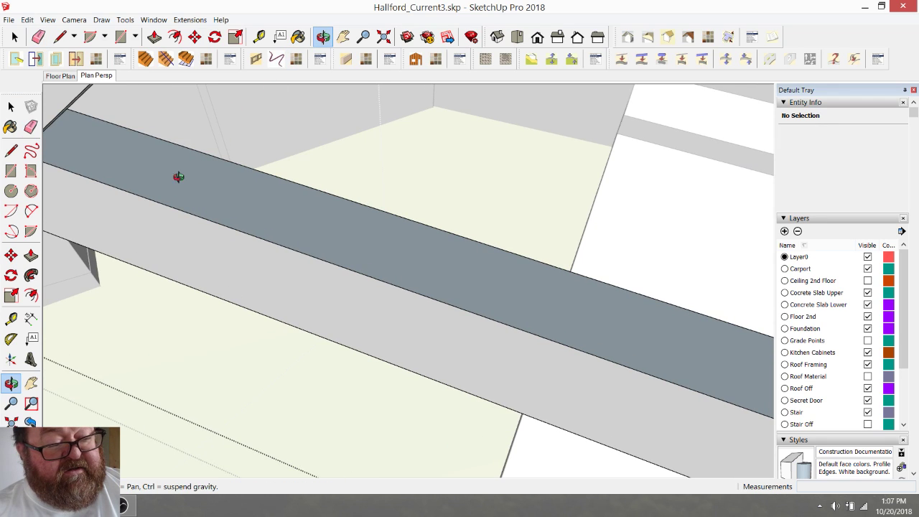
{"action": "mouse_move", "coordinate": [177, 176]}
{"action": "left_mouse_down"}
{"action": "mouse_move", "coordinate": [148, 165]}
{"action": "mouse_move", "coordinate": [253, 249]}
{"action": "mouse_move", "coordinate": [255, 236]}
{"action": "left_mouse_up"}
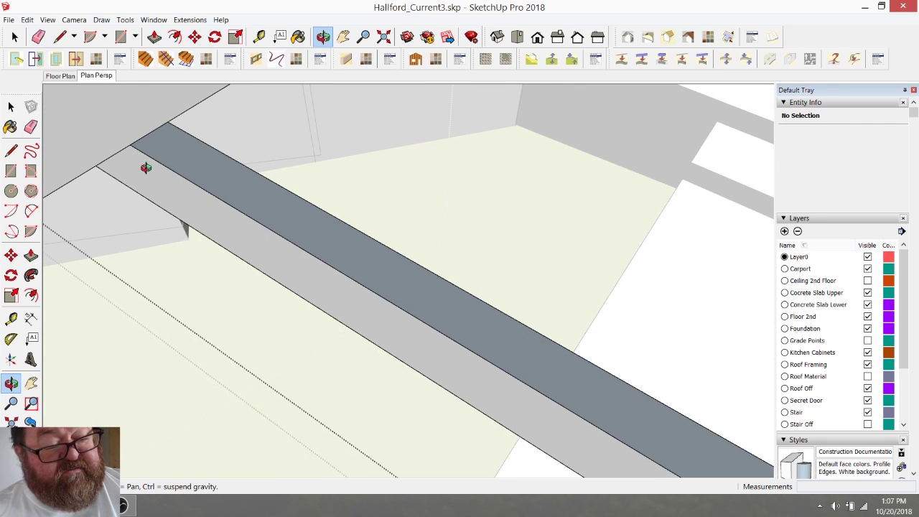
{"action": "left_click_drag", "start_coordinate": [146, 168], "coordinate": [225, 193]}
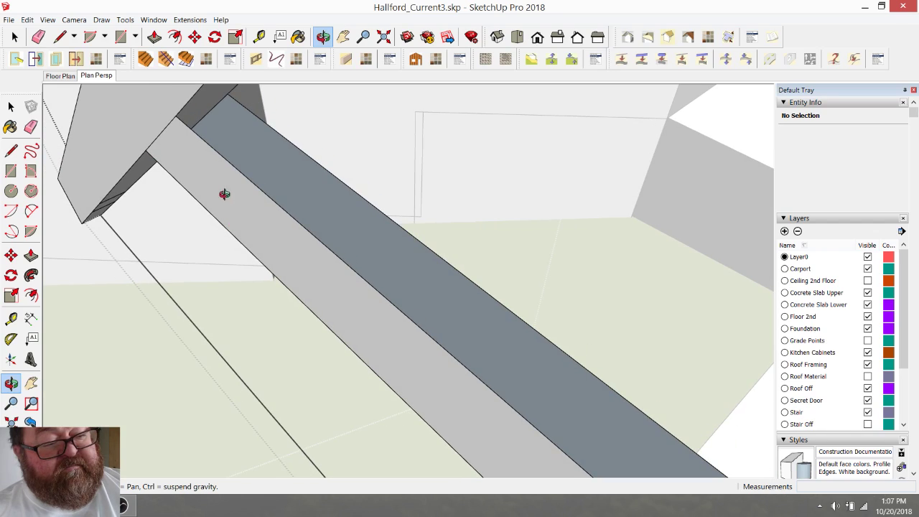
{"action": "left_click", "coordinate": [60, 37]}
{"action": "left_click", "coordinate": [234, 106]}
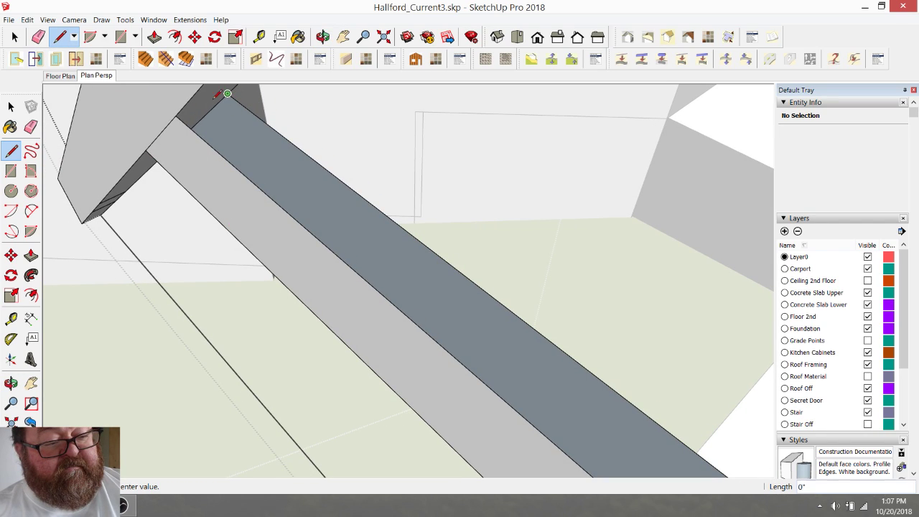
{"action": "left_click", "coordinate": [176, 115]}
- Erase the two seam edges crossing the rafter's upper face above its joint with the bottom chord
{"action": "left_click", "coordinate": [322, 37]}
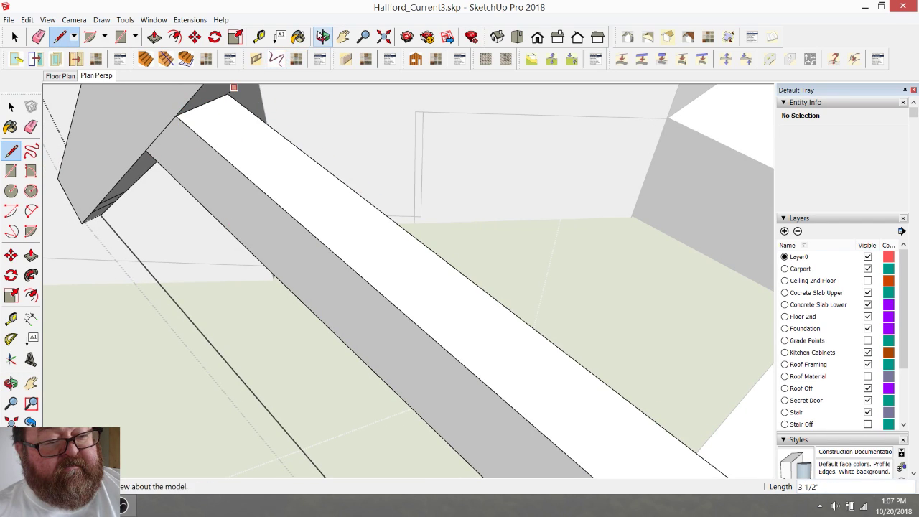
{"action": "left_click_drag", "start_coordinate": [234, 127], "coordinate": [412, 259]}
{"action": "left_click_drag", "start_coordinate": [291, 232], "coordinate": [443, 245]}
{"action": "scroll", "coordinate": [219, 339], "scroll_direction": "up", "scroll_amount": 3}
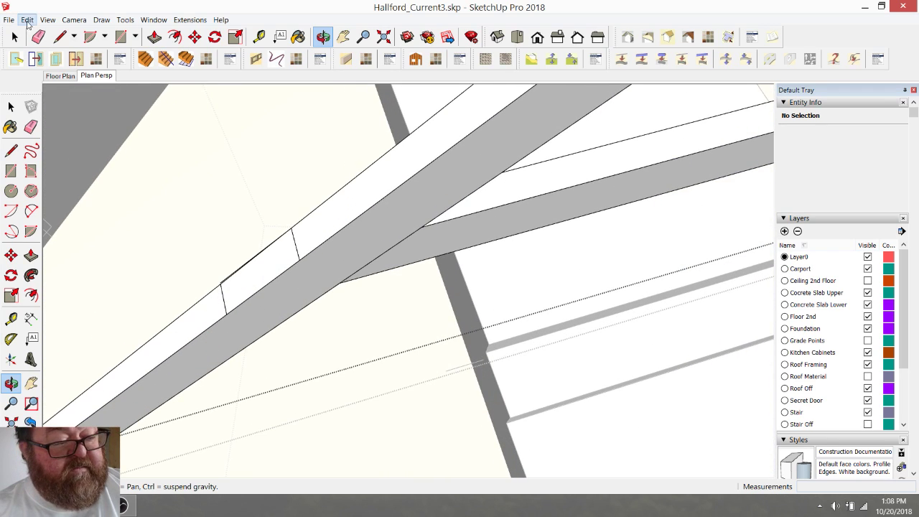
{"action": "left_click", "coordinate": [38, 37]}
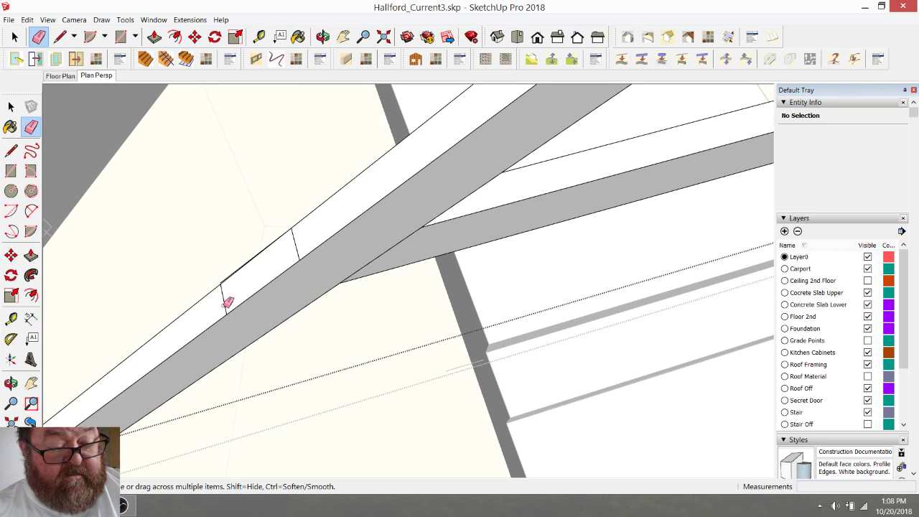
{"action": "left_click", "coordinate": [298, 250]}
{"action": "scroll", "coordinate": [248, 283], "scroll_direction": "down", "scroll_amount": 1}
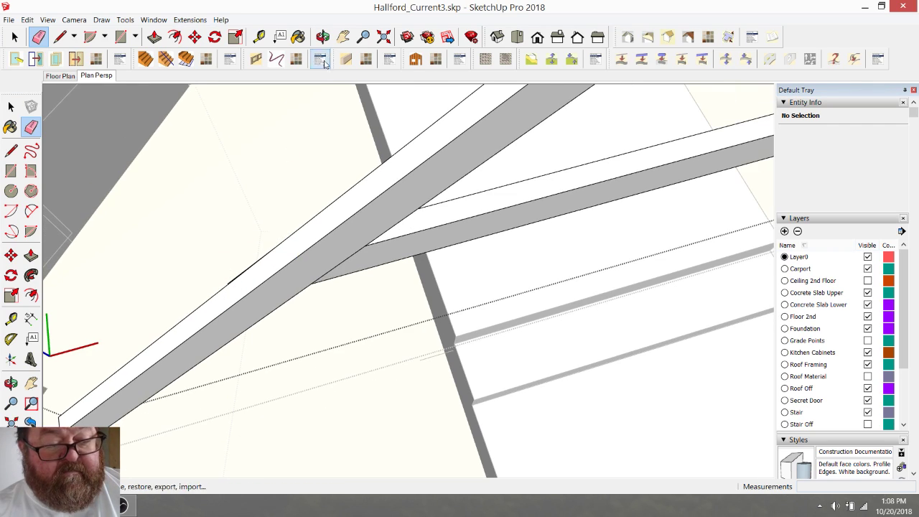
- Erase the stray edge running alongside the same rafter's upper edge
{"action": "left_click", "coordinate": [322, 37]}
{"action": "mouse_move", "coordinate": [262, 232]}
{"action": "left_mouse_down"}
{"action": "mouse_move", "coordinate": [309, 259]}
{"action": "mouse_move", "coordinate": [334, 351]}
{"action": "mouse_move", "coordinate": [404, 338]}
{"action": "mouse_move", "coordinate": [505, 355]}
{"action": "mouse_move", "coordinate": [545, 240]}
{"action": "mouse_move", "coordinate": [482, 283]}
{"action": "mouse_move", "coordinate": [470, 205]}
{"action": "mouse_move", "coordinate": [433, 328]}
{"action": "mouse_move", "coordinate": [465, 387]}
{"action": "mouse_move", "coordinate": [435, 344]}
{"action": "mouse_move", "coordinate": [451, 345]}
{"action": "mouse_move", "coordinate": [402, 338]}
{"action": "left_mouse_up"}
{"action": "left_click", "coordinate": [38, 37]}
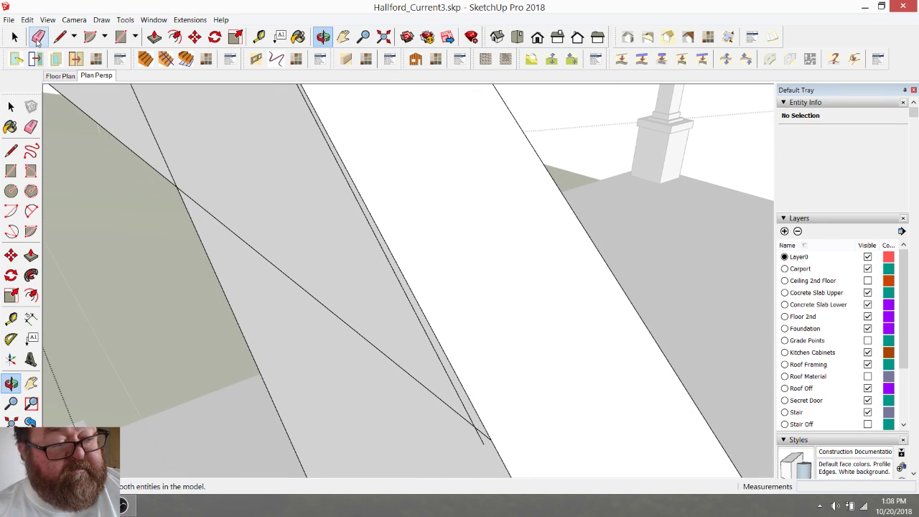
{"action": "left_click", "coordinate": [392, 265]}
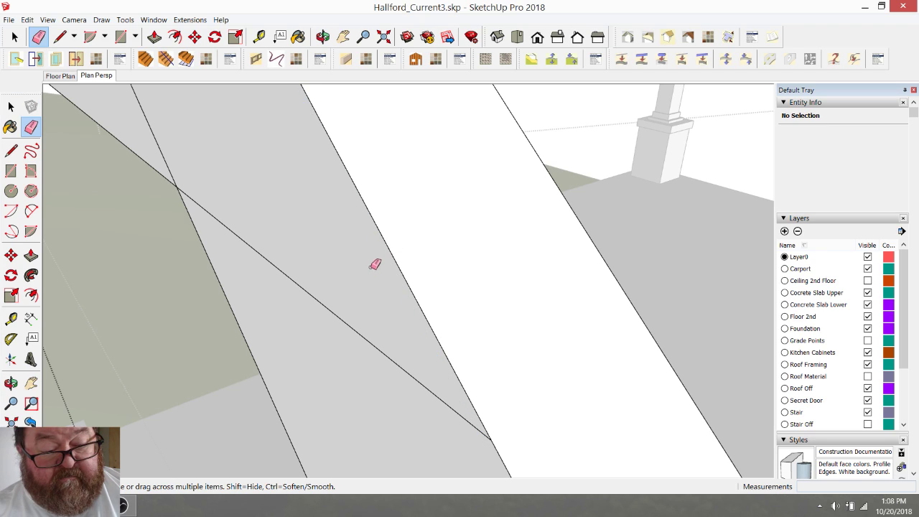
- Draw a joint line about 9 3/4" long between the two rafters at the peak and erase the vertical post's overlap lines on both sides
{"action": "scroll", "coordinate": [393, 313], "scroll_direction": "down", "scroll_amount": 2}
{"action": "scroll", "coordinate": [396, 255], "scroll_direction": "down", "scroll_amount": 1}
{"action": "scroll", "coordinate": [353, 230], "scroll_direction": "down", "scroll_amount": 3}
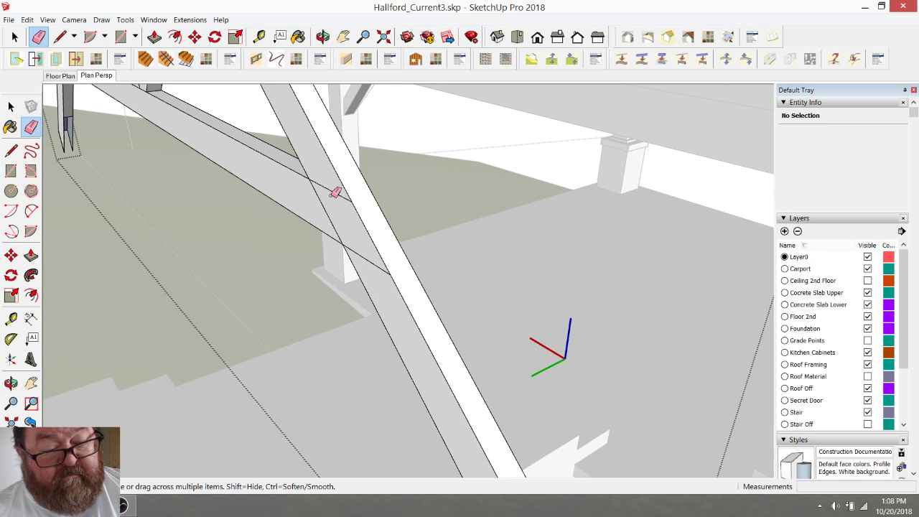
{"action": "mouse_move", "coordinate": [368, 252]}
{"action": "middle_mouse_down"}
{"action": "mouse_move", "coordinate": [352, 232]}
{"action": "mouse_move", "coordinate": [390, 306]}
{"action": "mouse_move", "coordinate": [419, 286]}
{"action": "mouse_move", "coordinate": [480, 269]}
{"action": "middle_mouse_up"}
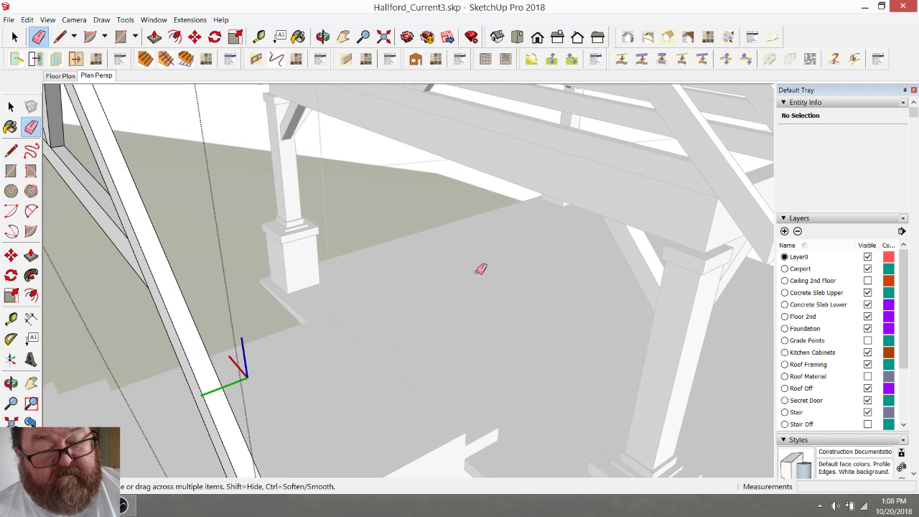
{"action": "mouse_move", "coordinate": [375, 351]}
{"action": "middle_mouse_down"}
{"action": "mouse_move", "coordinate": [176, 230]}
{"action": "mouse_move", "coordinate": [199, 222]}
{"action": "mouse_move", "coordinate": [220, 252]}
{"action": "mouse_move", "coordinate": [257, 178]}
{"action": "mouse_move", "coordinate": [359, 139]}
{"action": "mouse_move", "coordinate": [357, 171]}
{"action": "middle_mouse_up"}
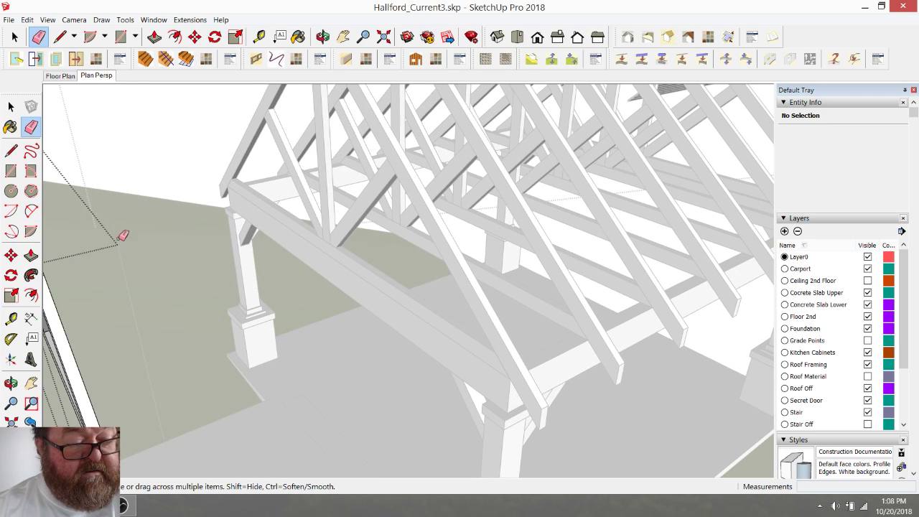
{"action": "left_click", "coordinate": [344, 37]}
{"action": "left_click_drag", "start_coordinate": [162, 164], "coordinate": [312, 176]}
{"action": "scroll", "coordinate": [309, 165], "scroll_direction": "up", "scroll_amount": 3}
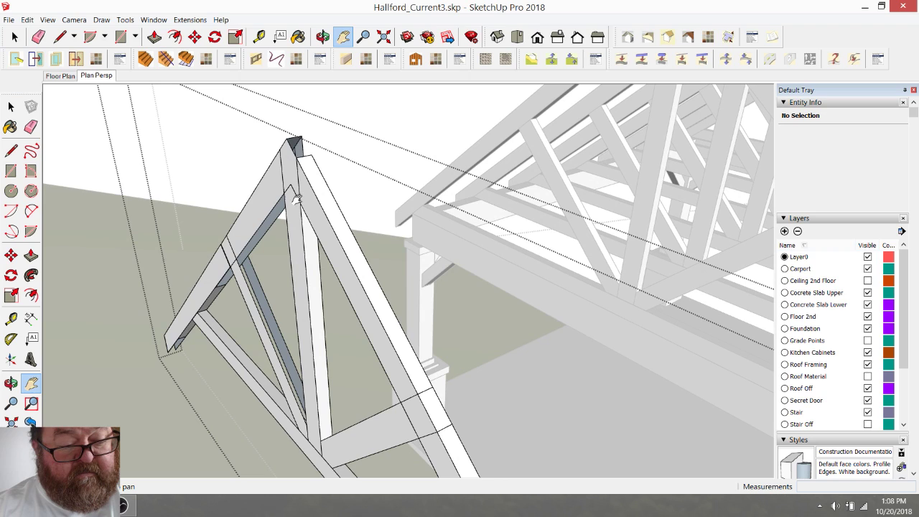
{"action": "scroll", "coordinate": [296, 200], "scroll_direction": "up", "scroll_amount": 4}
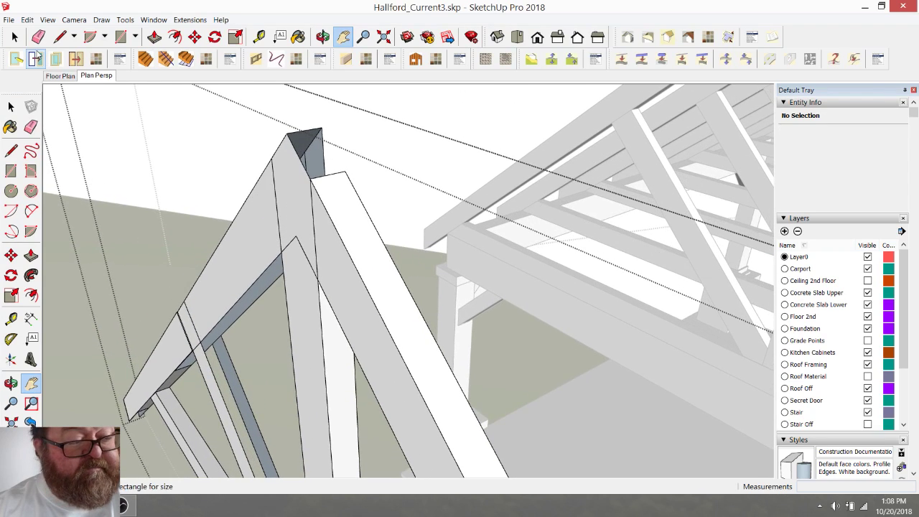
{"action": "left_click", "coordinate": [38, 36]}
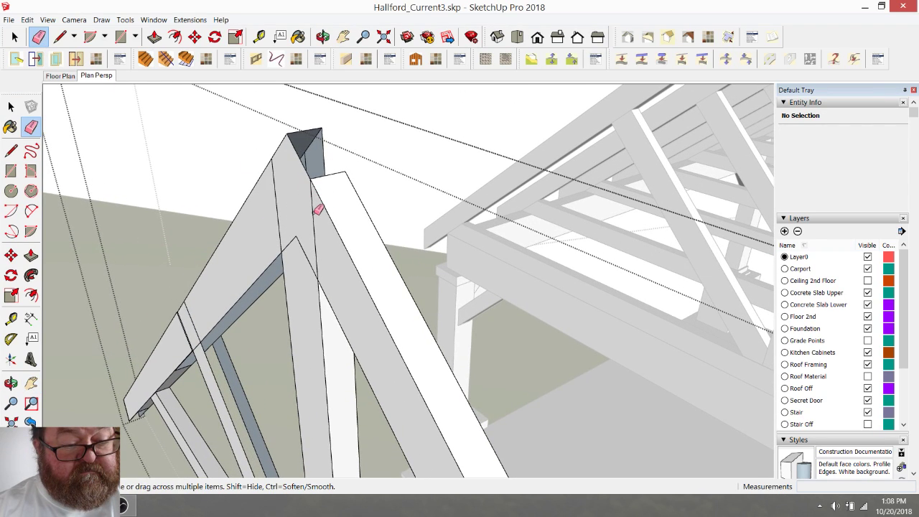
{"action": "left_click", "coordinate": [59, 37]}
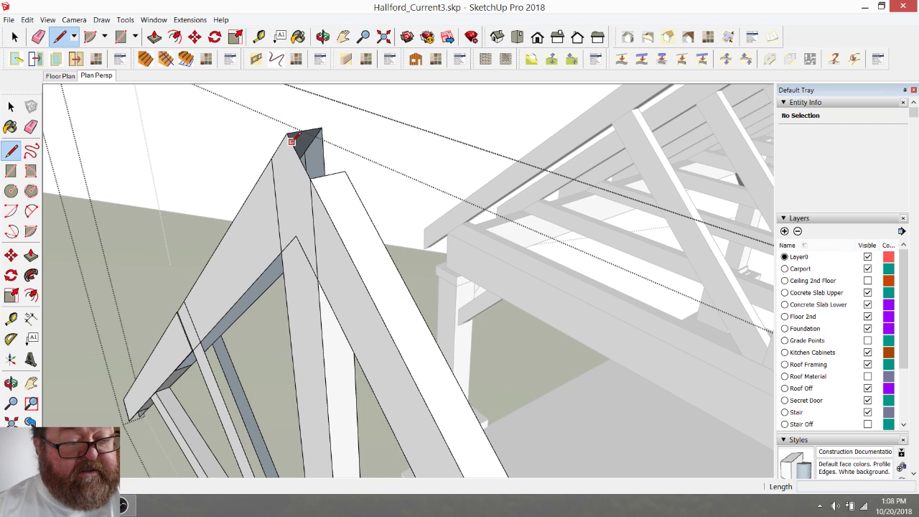
{"action": "left_click", "coordinate": [287, 134]}
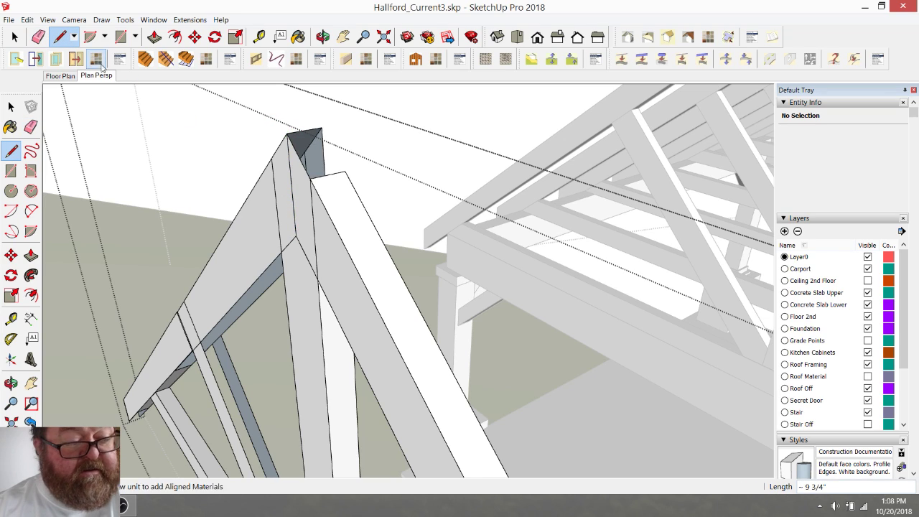
{"action": "left_click", "coordinate": [38, 36]}
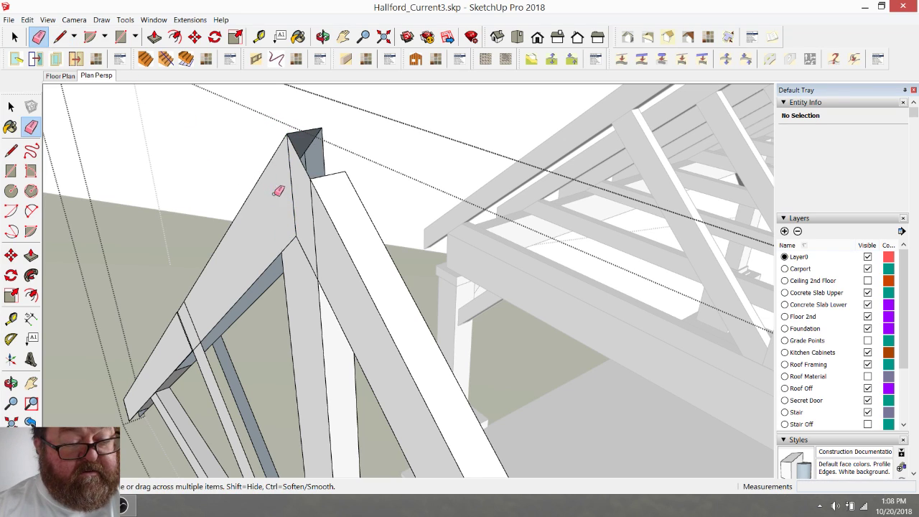
{"action": "left_click_drag", "start_coordinate": [314, 203], "coordinate": [316, 196]}
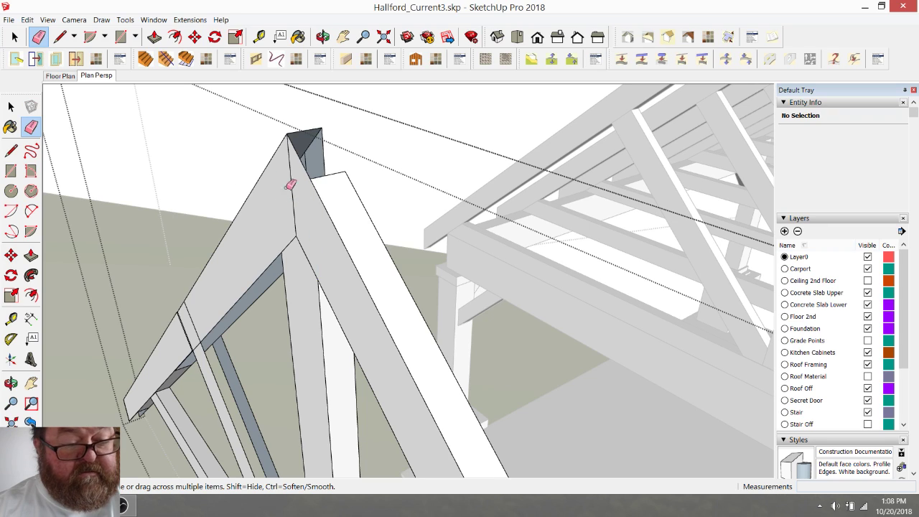
- Draw a line about 4 7/8" long along the outer edge at the peak to close the rafter's upper face, and erase its cross seam
{"action": "left_click", "coordinate": [60, 37]}
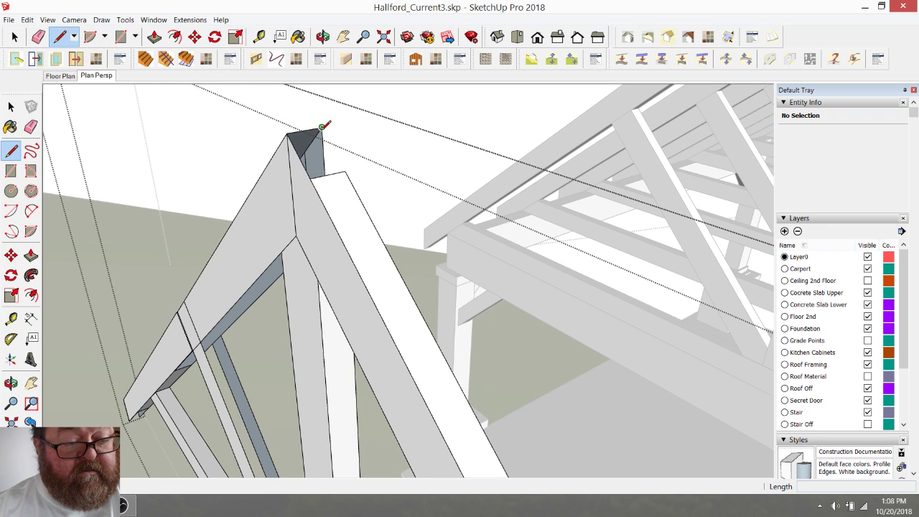
{"action": "left_click", "coordinate": [322, 126]}
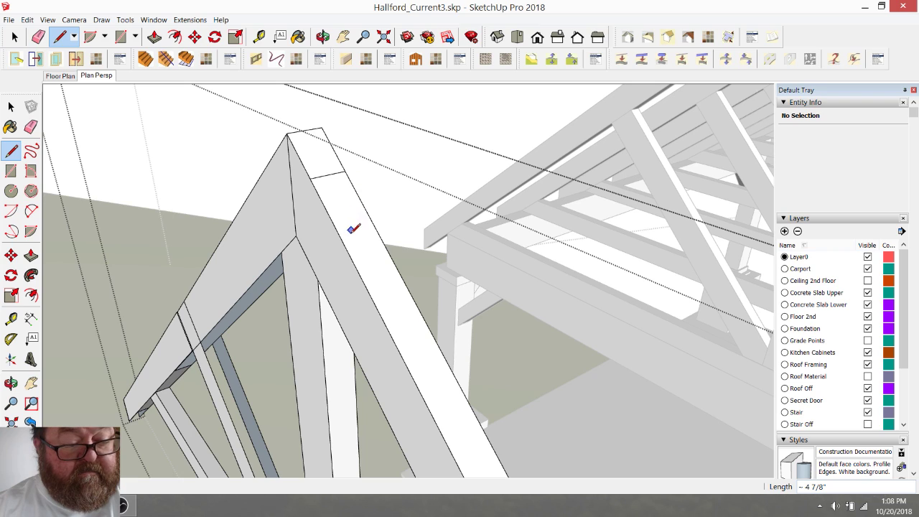
{"action": "left_click", "coordinate": [38, 36]}
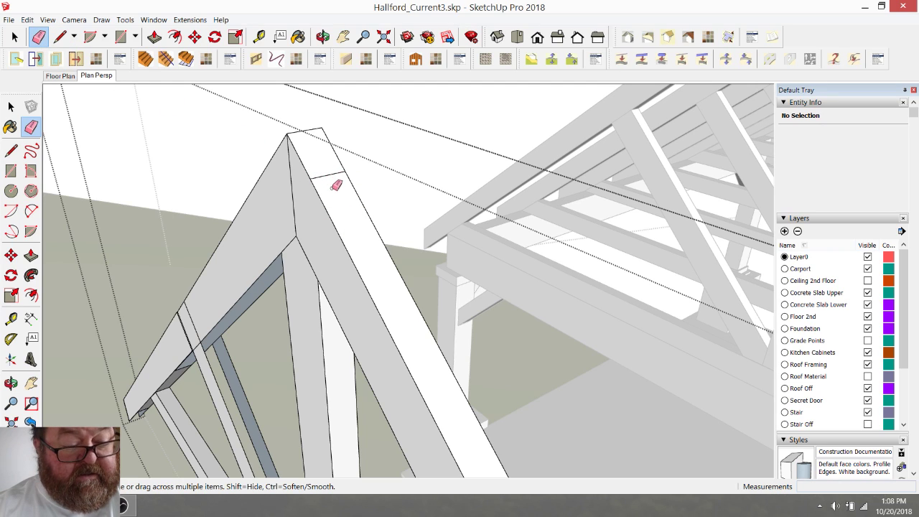
- Push the left rafter's lower side face 1/8" flush with the rest and erase the seam edges around the narrow groove
{"action": "scroll", "coordinate": [189, 336], "scroll_direction": "up", "scroll_amount": 4}
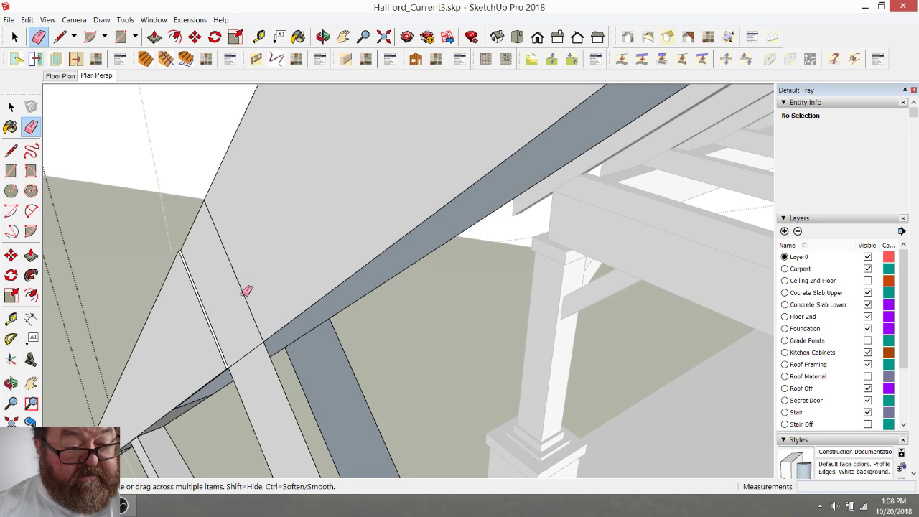
{"action": "scroll", "coordinate": [226, 334], "scroll_direction": "up", "scroll_amount": 3}
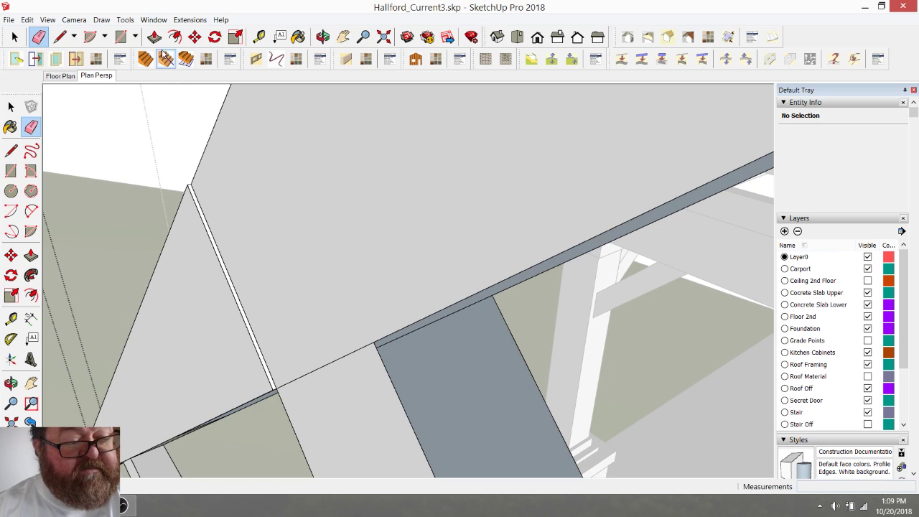
{"action": "left_click", "coordinate": [154, 37]}
{"action": "left_click", "coordinate": [191, 245]}
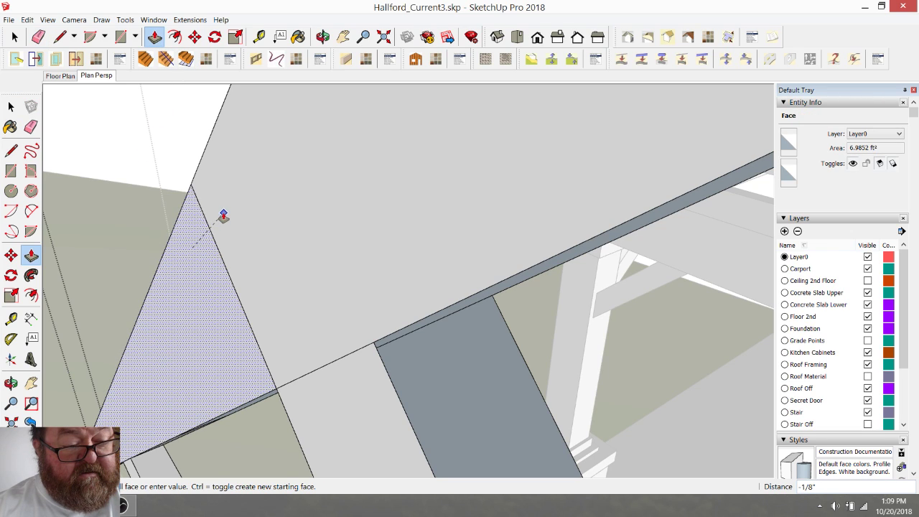
{"action": "left_click", "coordinate": [194, 194]}
{"action": "key", "text": "e"}
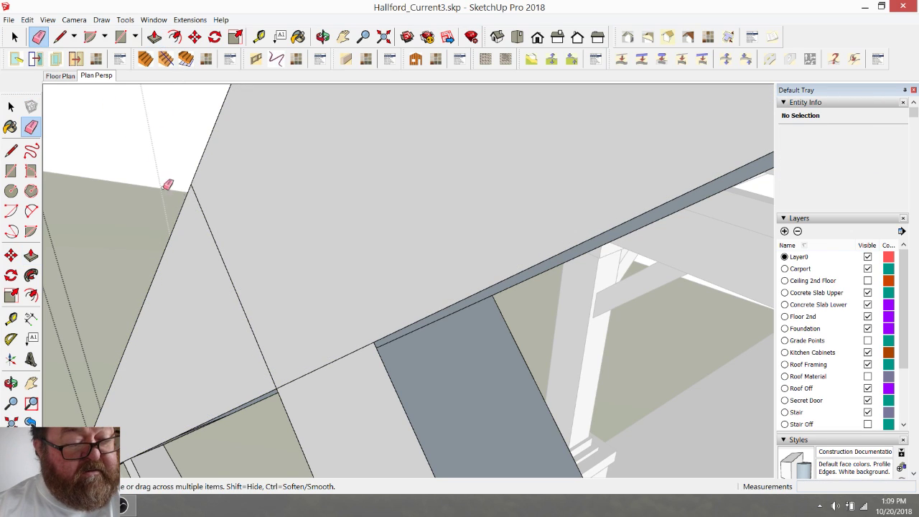
{"action": "left_click", "coordinate": [218, 247]}
{"action": "scroll", "coordinate": [332, 283], "scroll_direction": "down", "scroll_amount": 3}
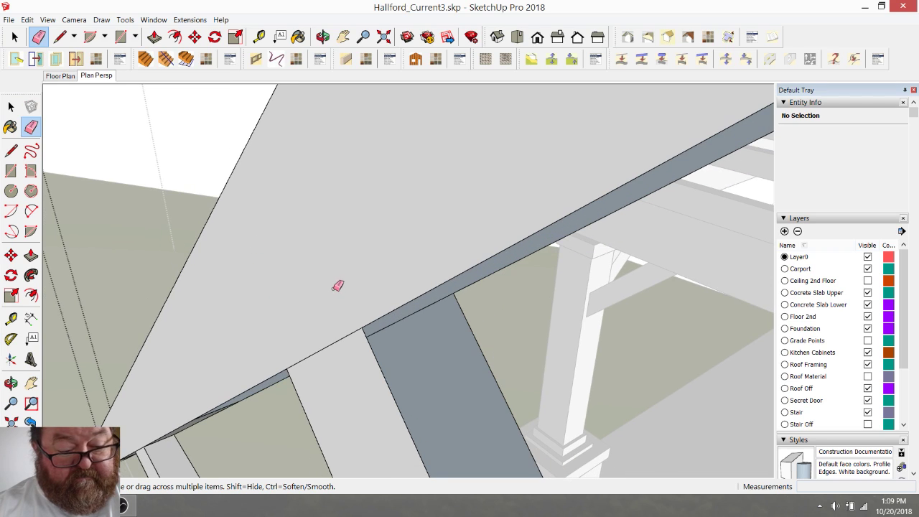
{"action": "scroll", "coordinate": [349, 266], "scroll_direction": "down", "scroll_amount": 1}
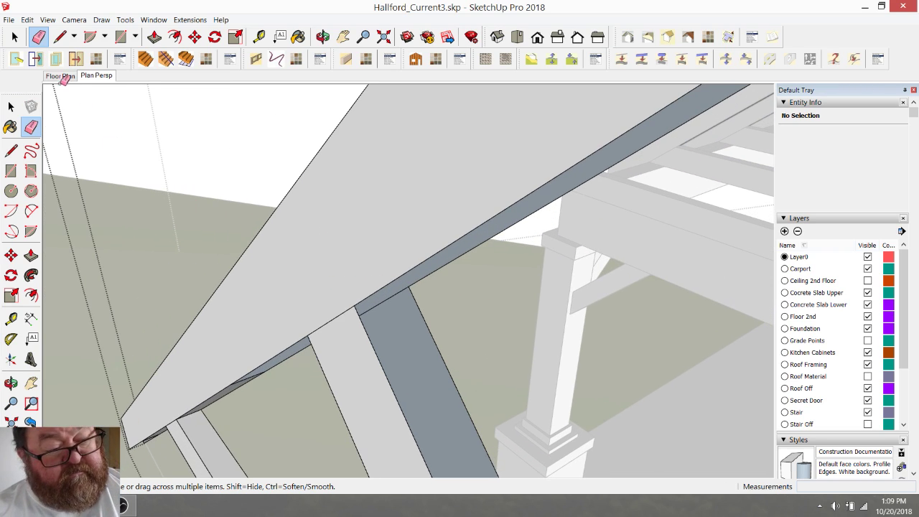
- Draw a line across the diagonal brace's upper end beneath the left rafter to close the brace's missing side face
{"action": "left_click", "coordinate": [60, 36]}
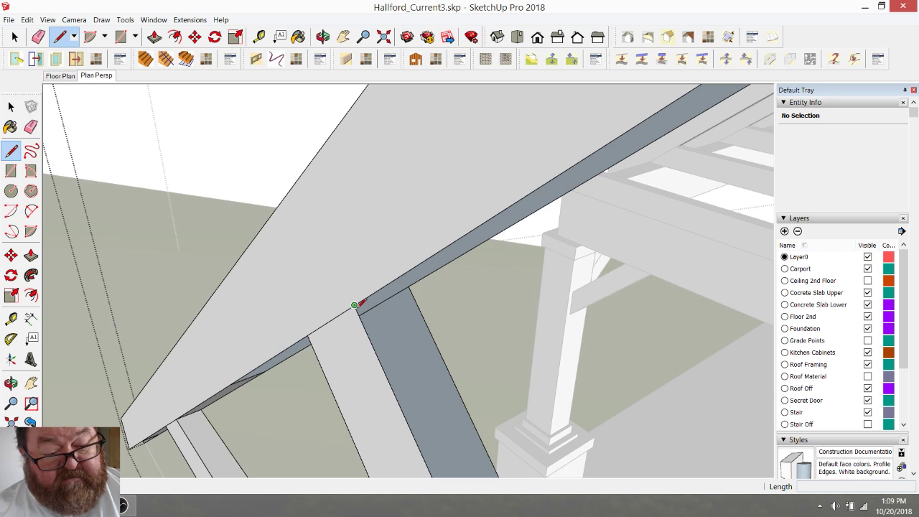
{"action": "scroll", "coordinate": [418, 281], "scroll_direction": "down", "scroll_amount": 2}
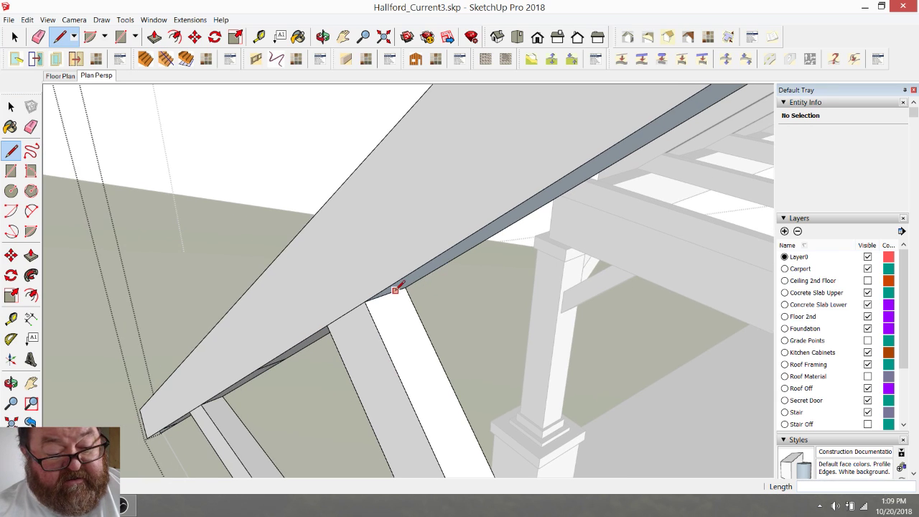
{"action": "scroll", "coordinate": [203, 429], "scroll_direction": "up", "scroll_amount": 5}
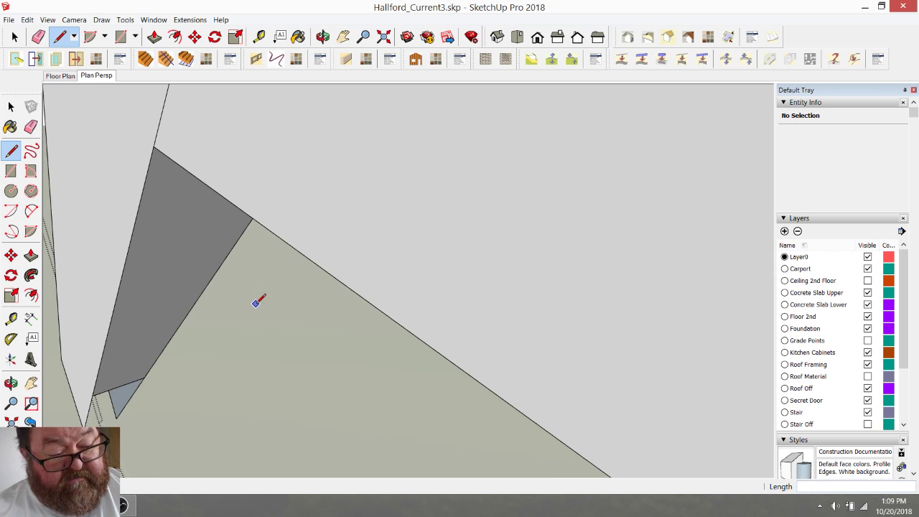
{"action": "scroll", "coordinate": [256, 303], "scroll_direction": "down", "scroll_amount": 3}
{"action": "scroll", "coordinate": [300, 321], "scroll_direction": "down", "scroll_amount": 3}
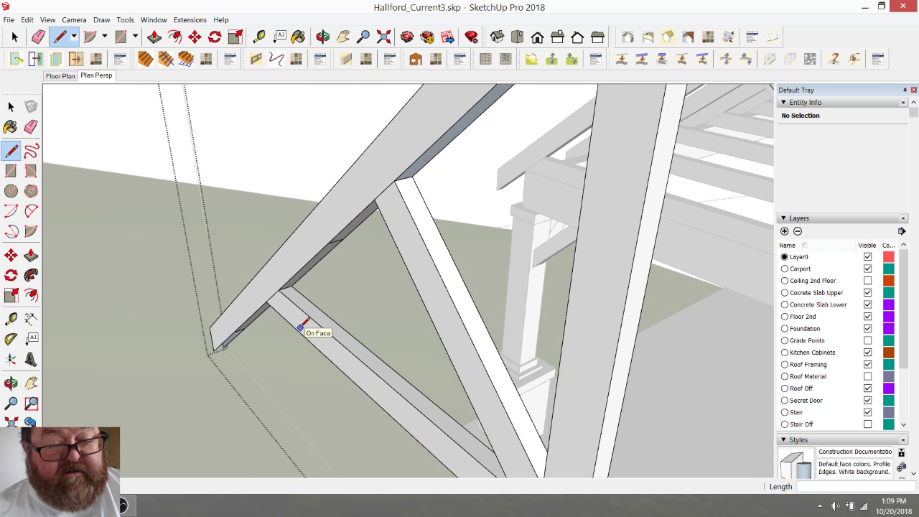
- Erase the brace's overlap lines crossing the right rafter
{"action": "scroll", "coordinate": [330, 269], "scroll_direction": "down", "scroll_amount": 1}
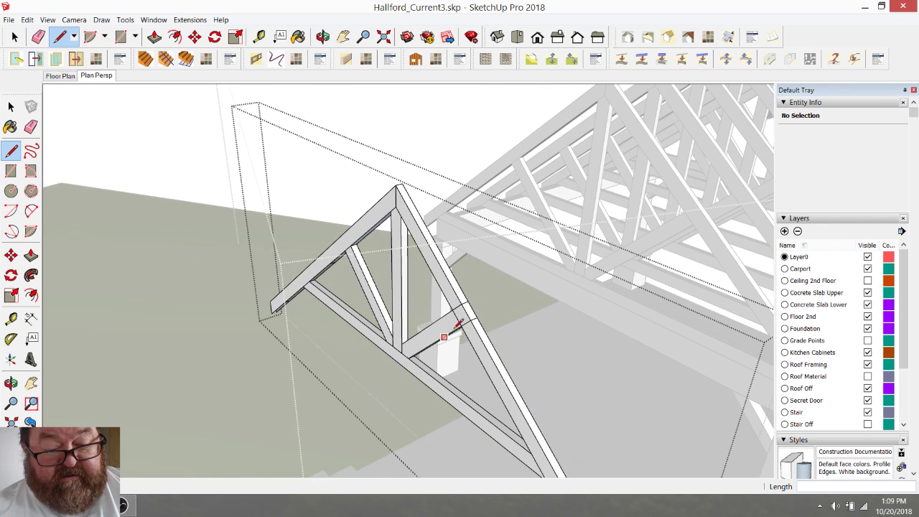
{"action": "scroll", "coordinate": [458, 324], "scroll_direction": "up", "scroll_amount": 3}
{"action": "left_click", "coordinate": [38, 37]}
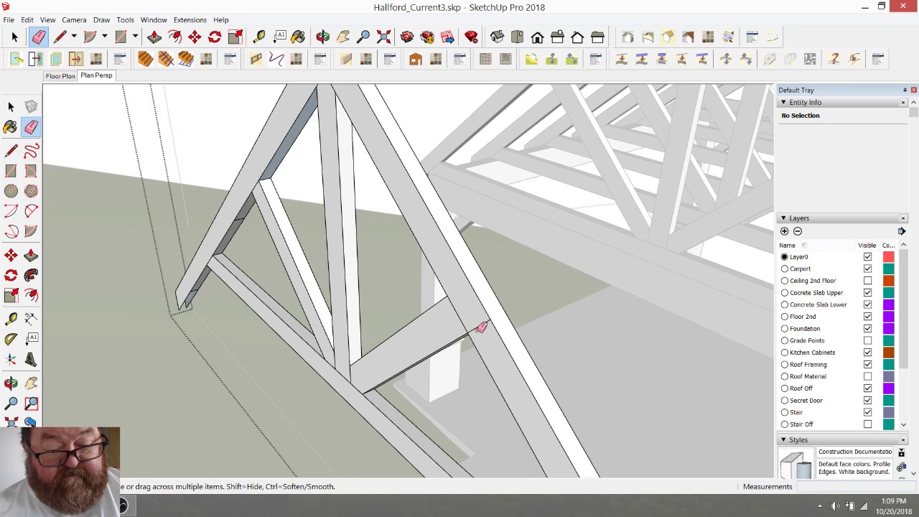
{"action": "middle_click_drag", "start_coordinate": [486, 326], "coordinate": [487, 345]}
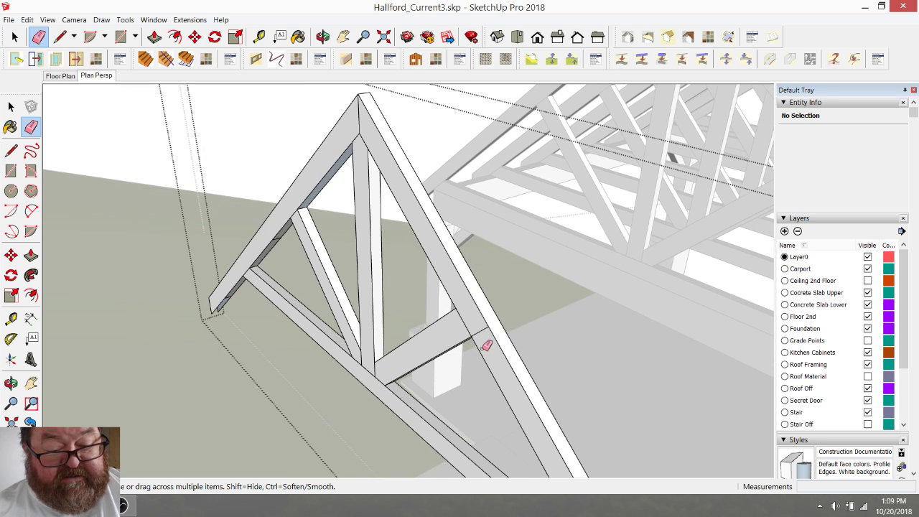
- On the truss's opposite side, draw a line about 4 7/8" long across the post below the peak and erase the post's overlap lines
{"action": "left_click", "coordinate": [323, 36]}
{"action": "left_click_drag", "start_coordinate": [400, 262], "coordinate": [211, 235]}
{"action": "scroll", "coordinate": [211, 235], "scroll_direction": "up", "scroll_amount": 6}
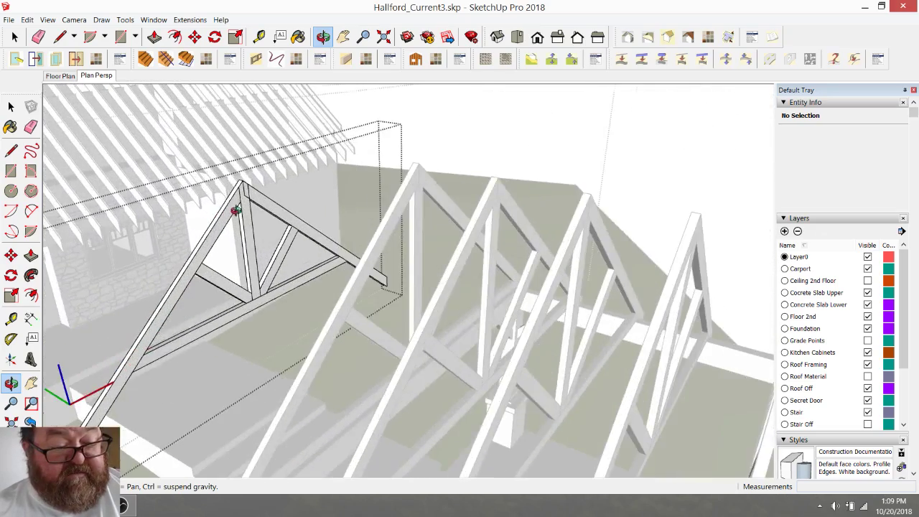
{"action": "left_click", "coordinate": [38, 38]}
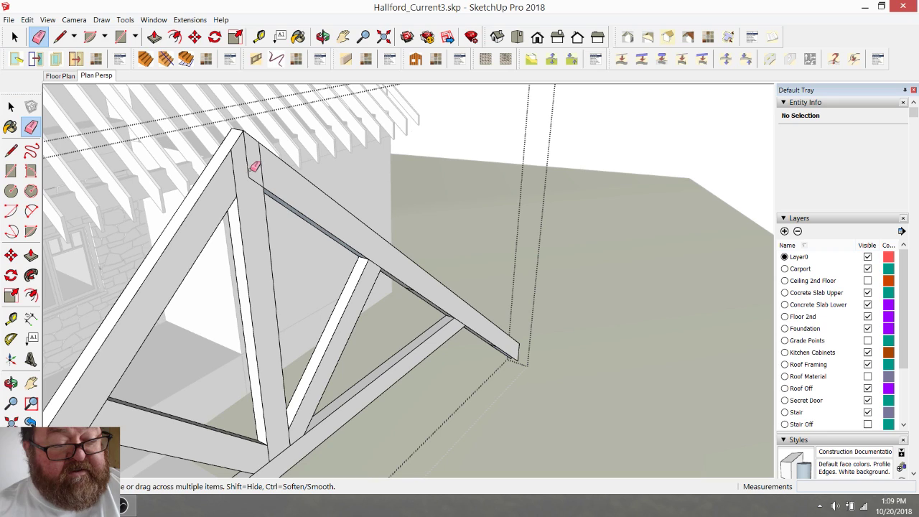
{"action": "left_click", "coordinate": [59, 37]}
{"action": "scroll", "coordinate": [239, 171], "scroll_direction": "up", "scroll_amount": 2}
{"action": "left_click", "coordinate": [241, 159]}
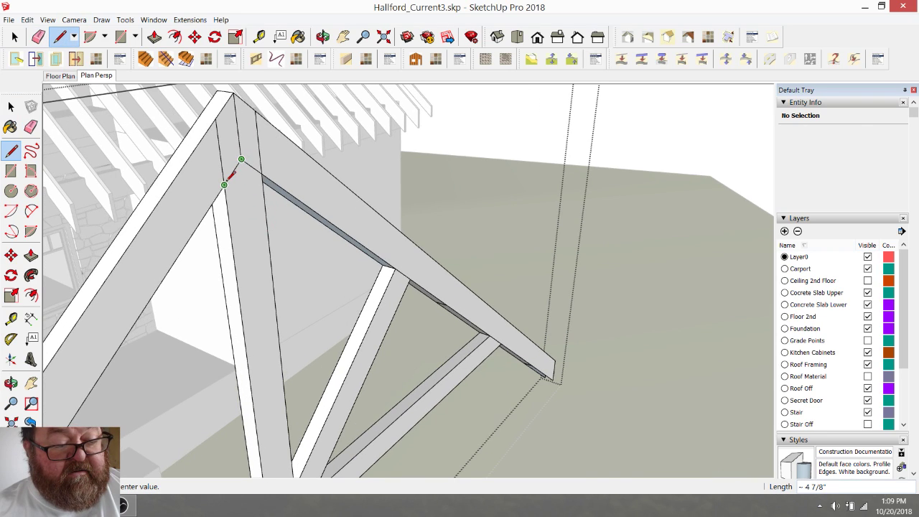
{"action": "left_click", "coordinate": [38, 37]}
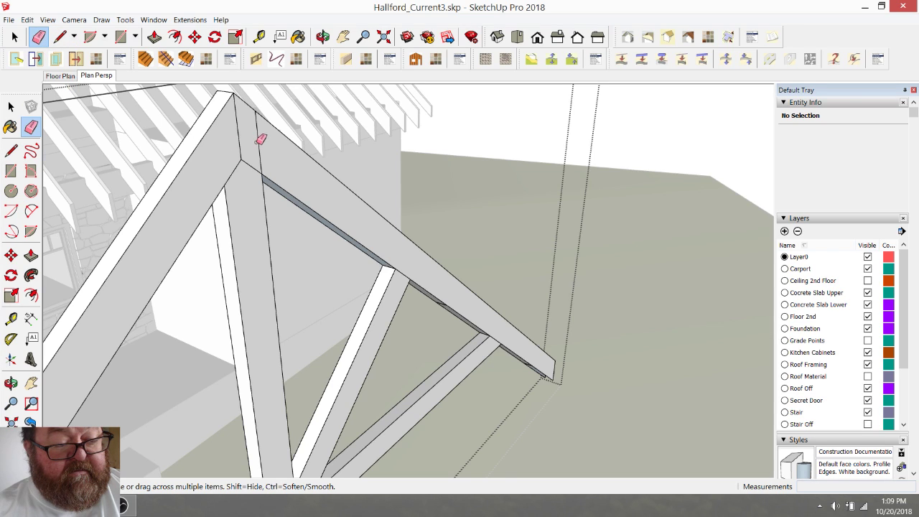
- Place a vertical guide through the corner where the bottom chord's lower edge meets the rafter near its tail
{"action": "scroll", "coordinate": [294, 170], "scroll_direction": "down", "scroll_amount": 3}
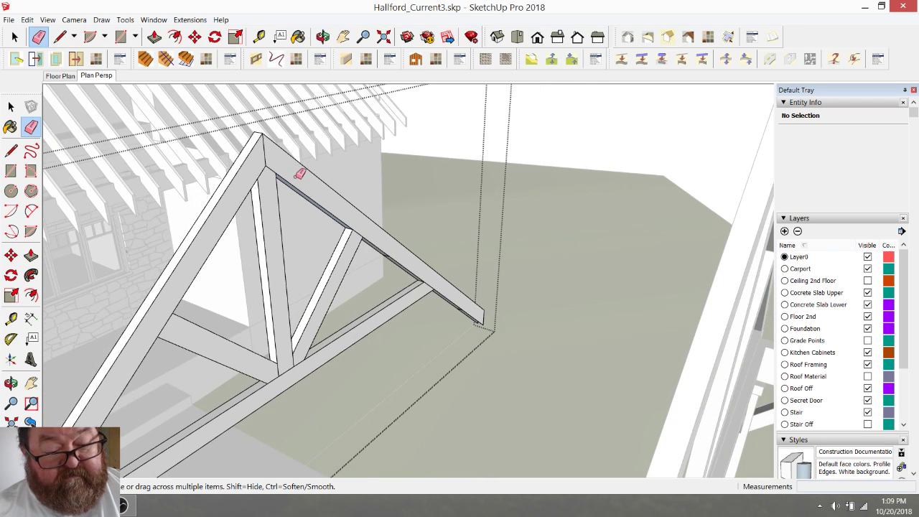
{"action": "scroll", "coordinate": [382, 215], "scroll_direction": "down", "scroll_amount": 3}
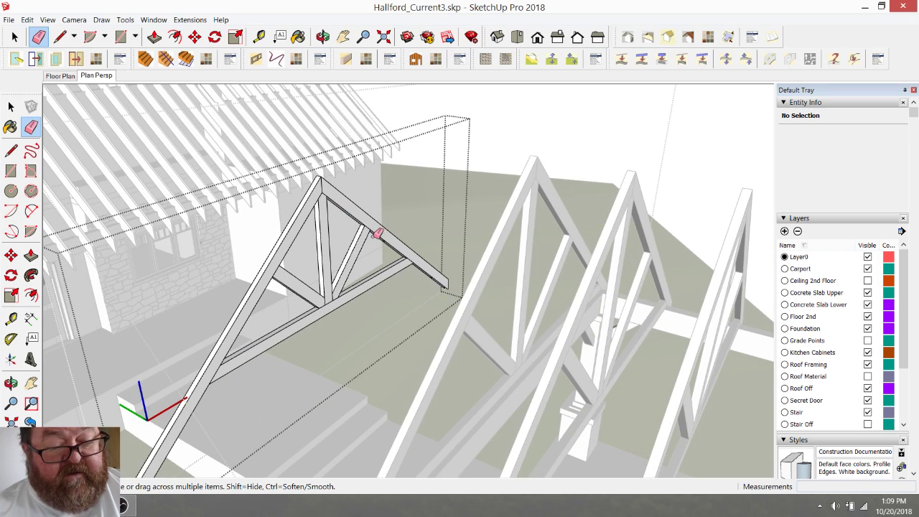
{"action": "scroll", "coordinate": [394, 244], "scroll_direction": "up", "scroll_amount": 2}
{"action": "left_click", "coordinate": [323, 37]}
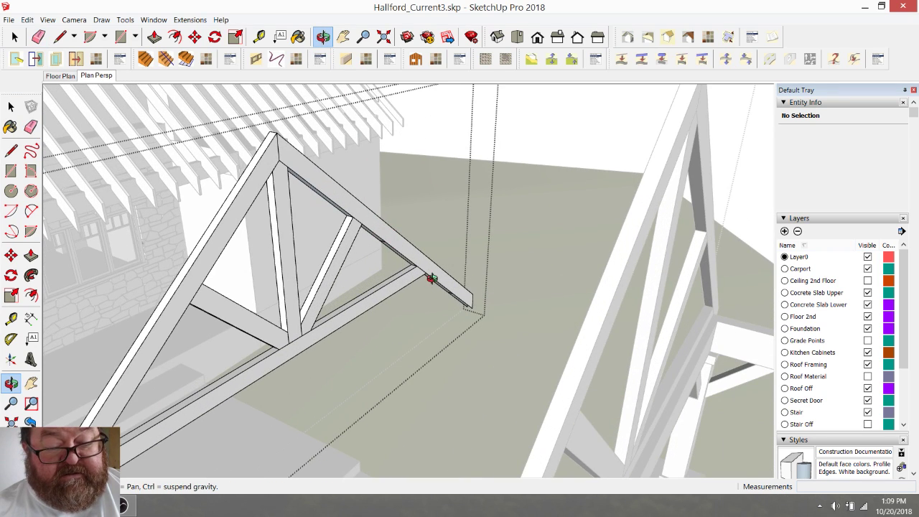
{"action": "scroll", "coordinate": [431, 278], "scroll_direction": "up", "scroll_amount": 10}
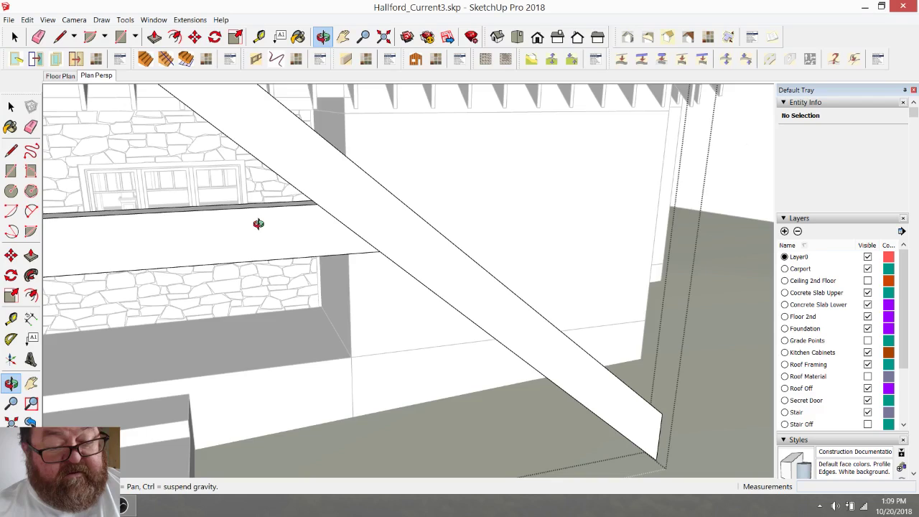
{"action": "scroll", "coordinate": [258, 223], "scroll_direction": "up", "scroll_amount": 1}
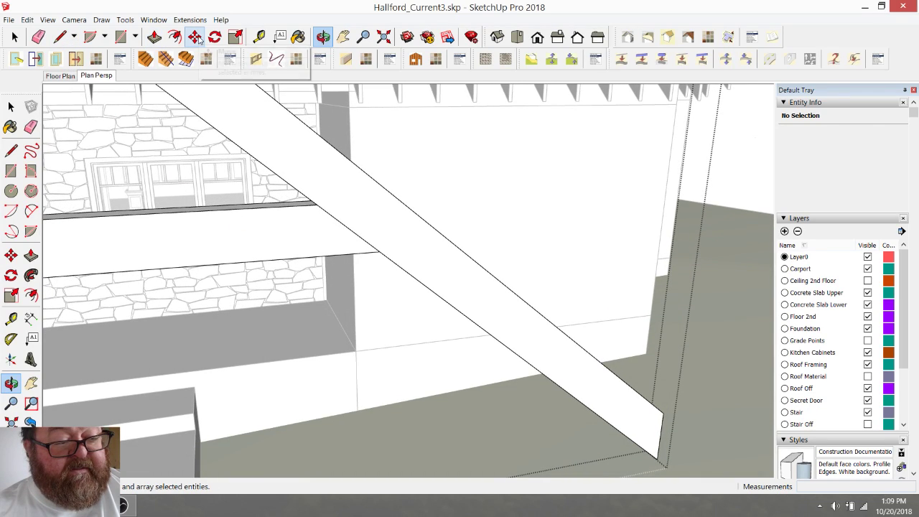
{"action": "left_click", "coordinate": [259, 36]}
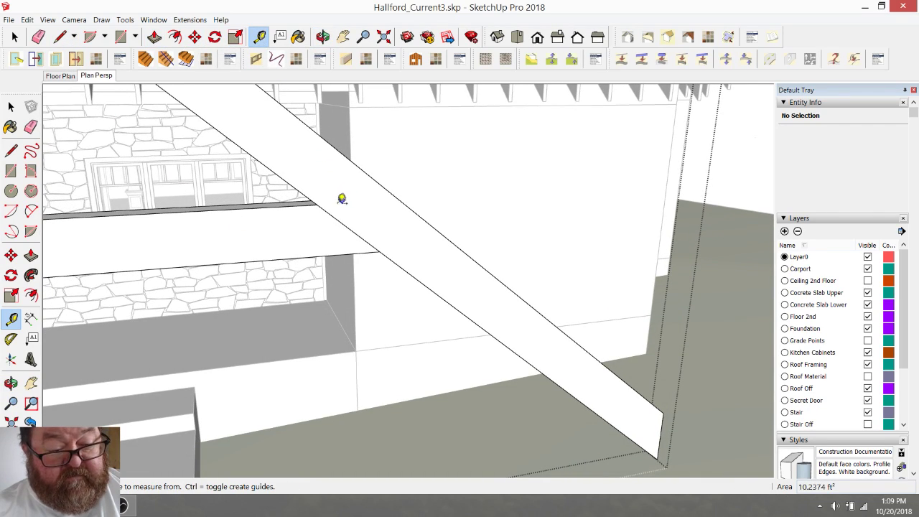
{"action": "left_click", "coordinate": [352, 289]}
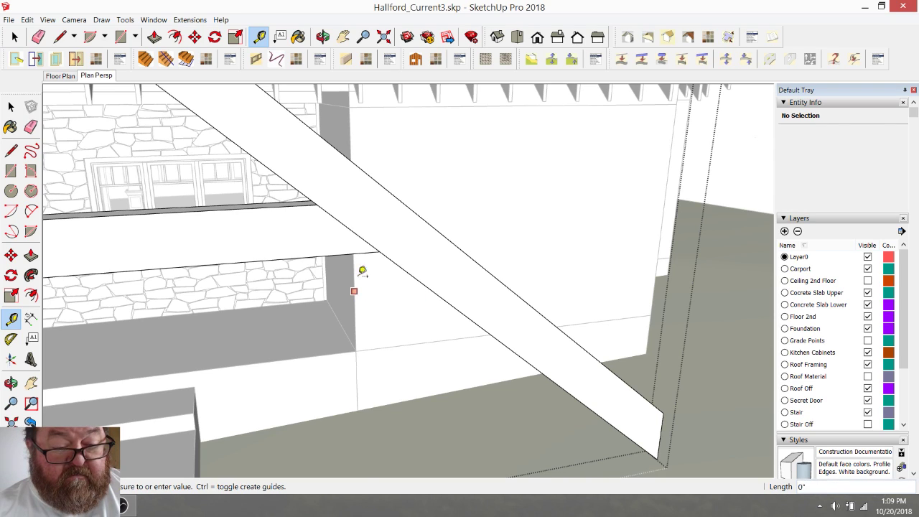
{"action": "left_click", "coordinate": [380, 247]}
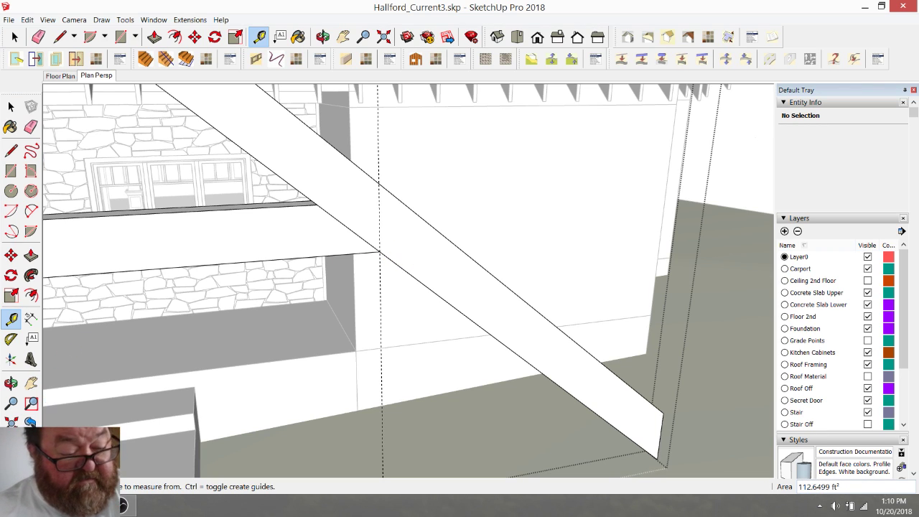
- Offset a second vertical guide 16" from the first one toward the rafter's tail
{"action": "key", "text": "alt+Tab"}
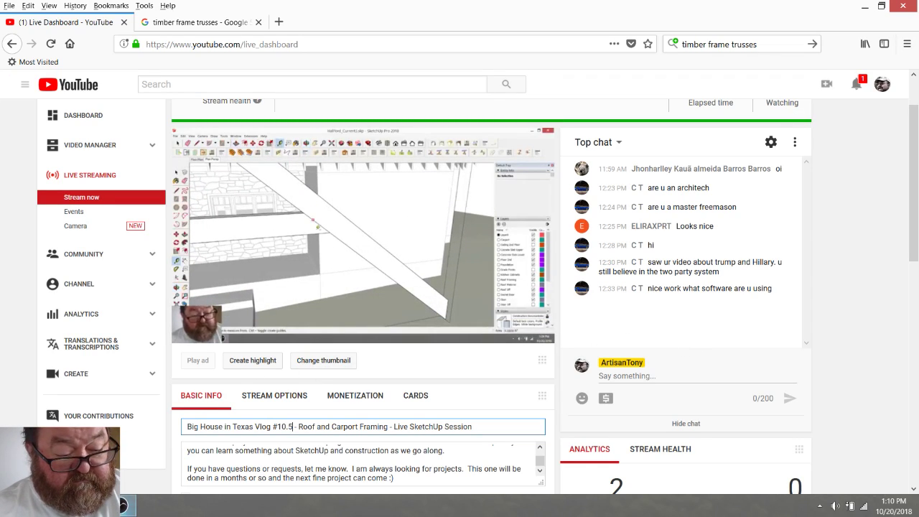
{"action": "key", "text": "alt+Tab"}
{"action": "left_click", "coordinate": [379, 223]}
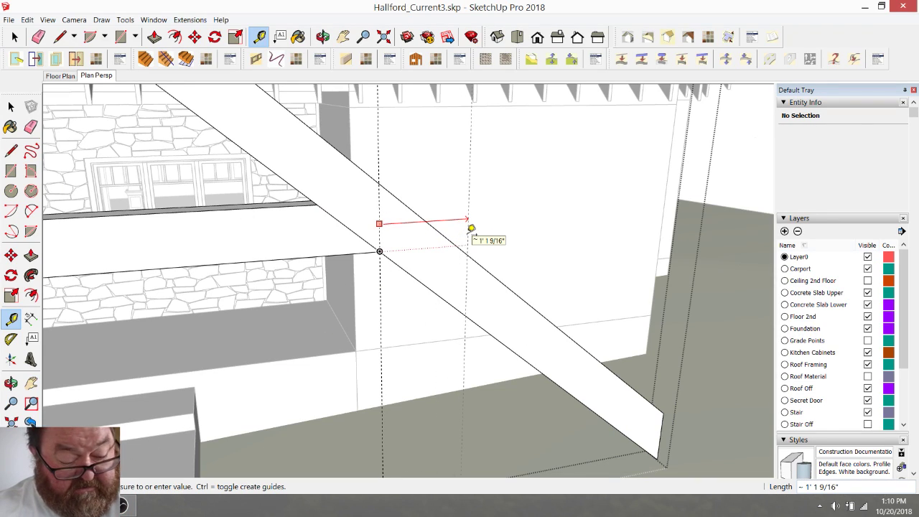
{"action": "type", "text": "16"}
{"action": "key", "text": "Return"}
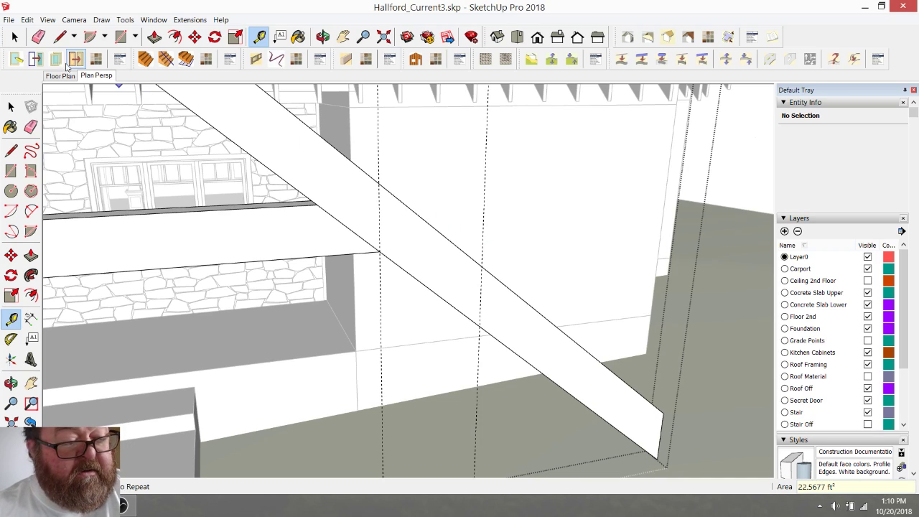
- Draw a vertical cut line about 9 3/4" long across the rafter's side face along the 16" guide
{"action": "left_click", "coordinate": [60, 37]}
{"action": "left_click", "coordinate": [480, 265]}
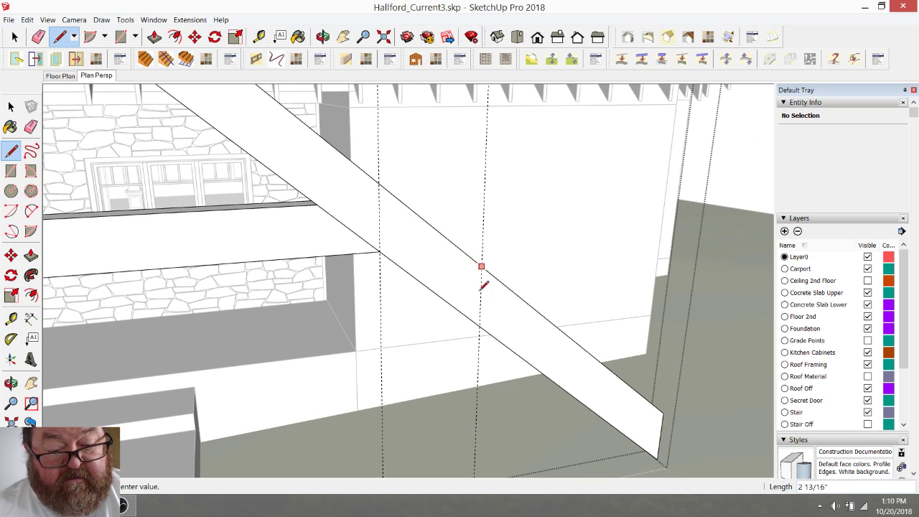
{"action": "left_click", "coordinate": [498, 322]}
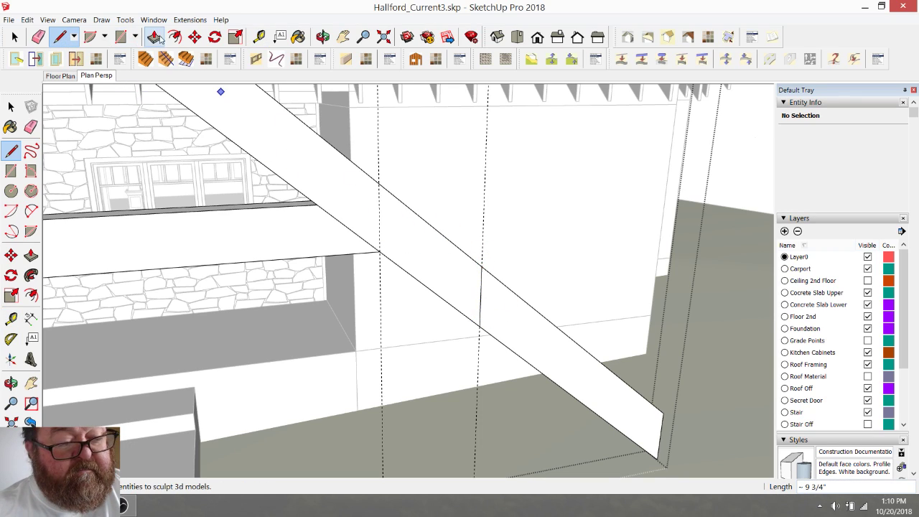
- Push the rafter tail beyond the 16" cut line back through its 3 1/2" thickness to cut it off
{"action": "left_click", "coordinate": [154, 37]}
{"action": "left_click", "coordinate": [537, 350]}
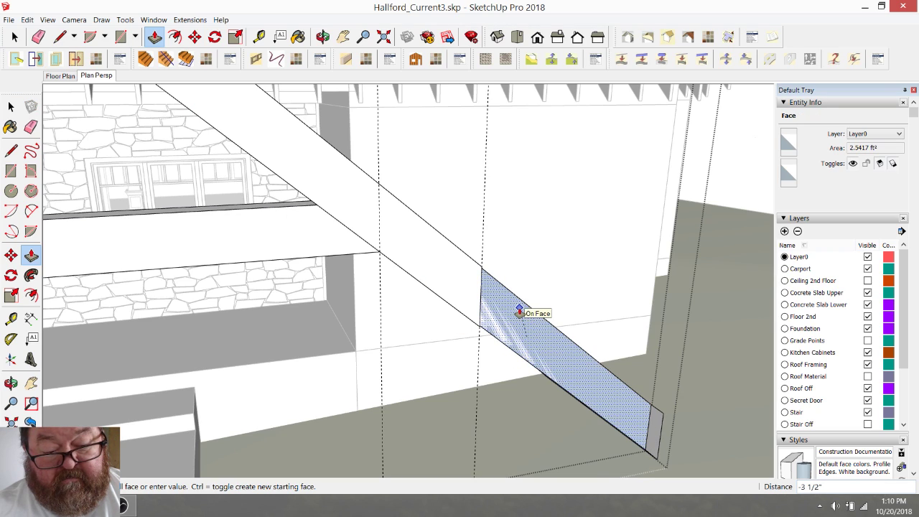
{"action": "left_click", "coordinate": [625, 371]}
- Erase the stray edges and face left over from the rafter tail beyond the cut
{"action": "left_click", "coordinate": [38, 36]}
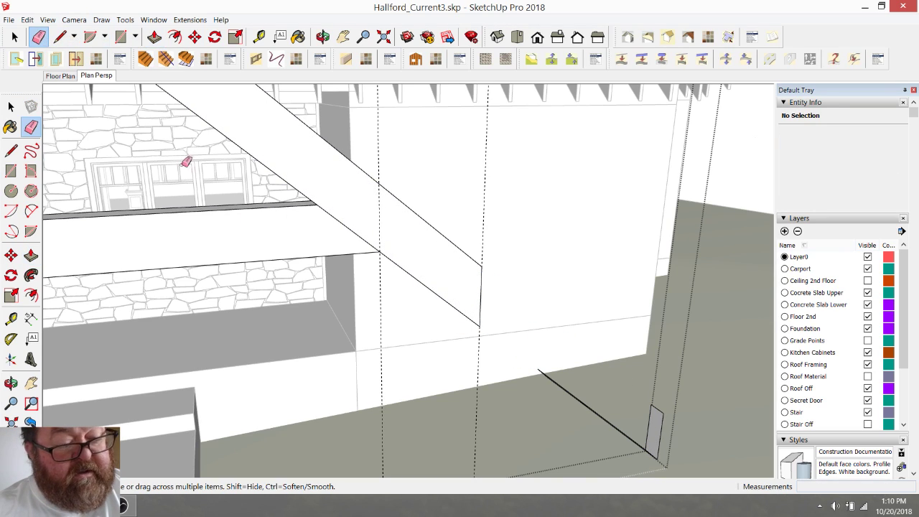
{"action": "mouse_move", "coordinate": [626, 433]}
{"action": "left_mouse_down"}
{"action": "mouse_move", "coordinate": [663, 430]}
{"action": "mouse_move", "coordinate": [648, 423]}
{"action": "mouse_move", "coordinate": [637, 448]}
{"action": "left_mouse_up"}
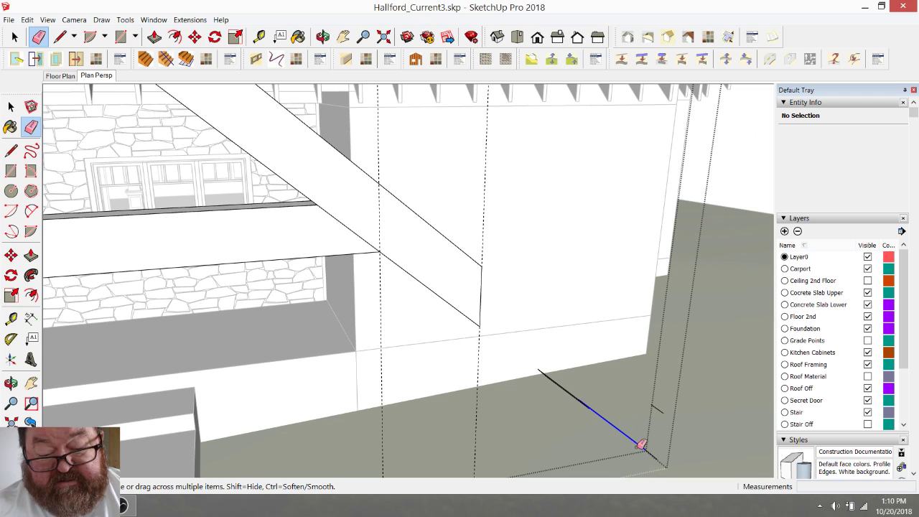
{"action": "left_click_drag", "start_coordinate": [668, 398], "coordinate": [582, 394]}
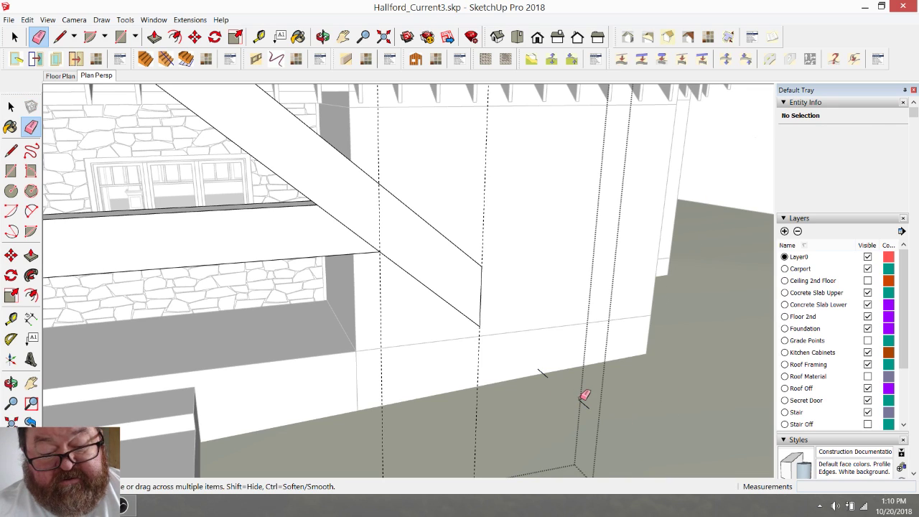
{"action": "left_click", "coordinate": [585, 404]}
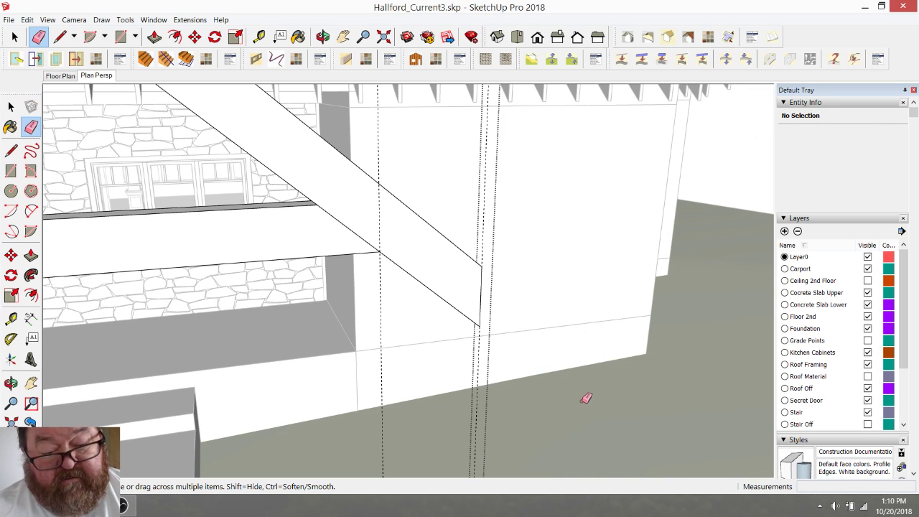
{"action": "scroll", "coordinate": [586, 399], "scroll_direction": "down", "scroll_amount": 3}
- At the truss's opposite end, place a vertical guide where the bottom chord's lower edge meets the rafter, and offset a second guide 16" toward the tail
{"action": "left_click", "coordinate": [323, 37]}
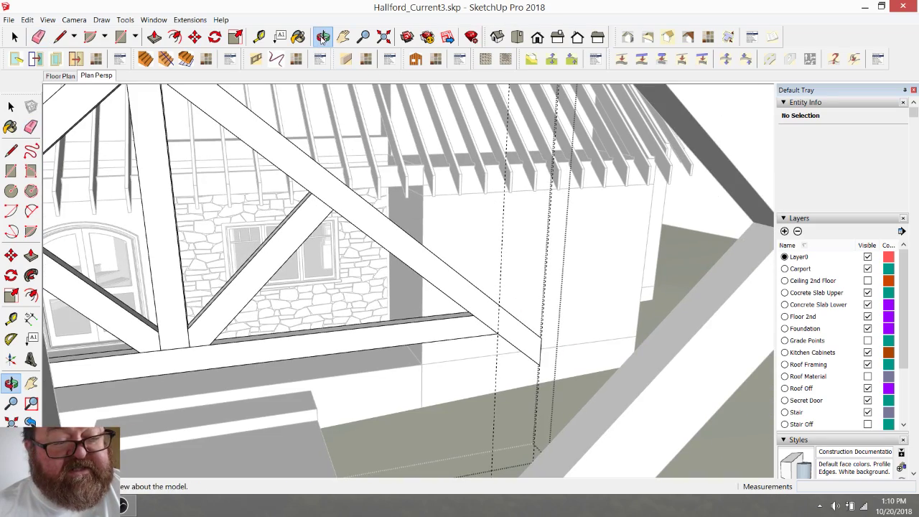
{"action": "left_click_drag", "start_coordinate": [431, 215], "coordinate": [464, 264]}
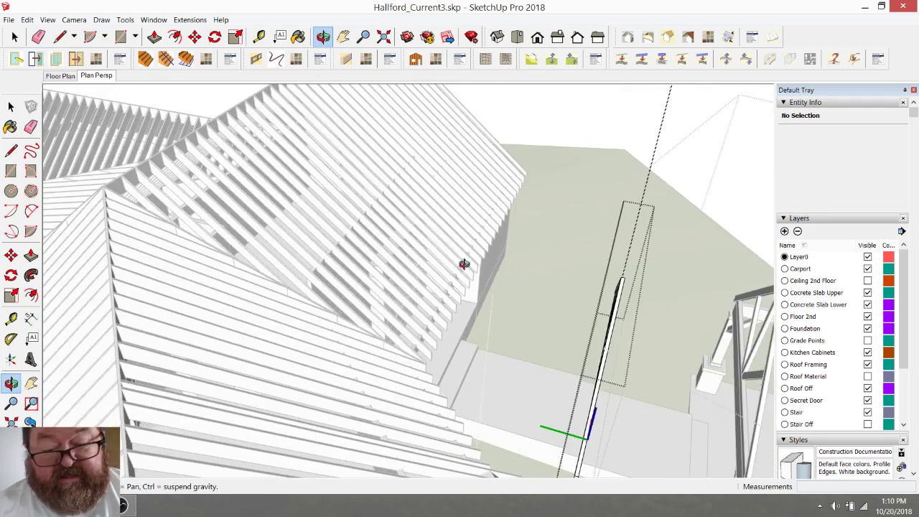
{"action": "left_click_drag", "start_coordinate": [621, 385], "coordinate": [653, 305]}
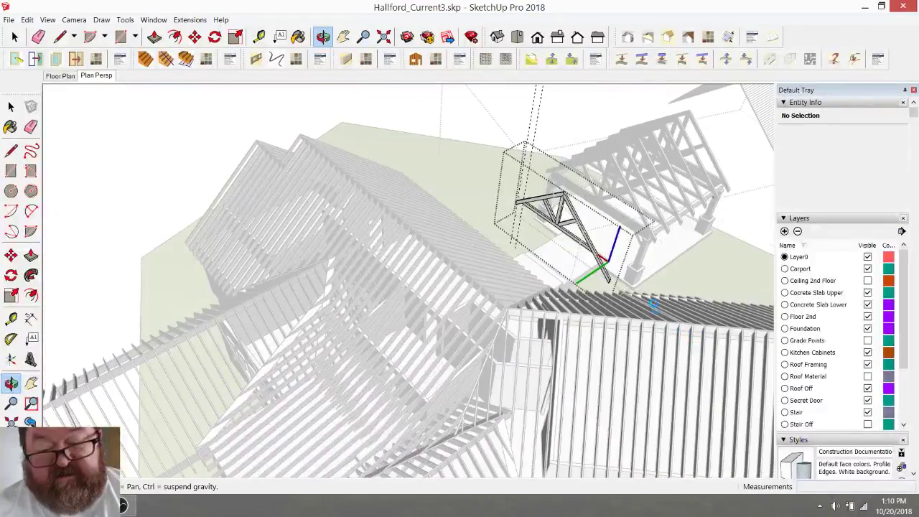
{"action": "scroll", "coordinate": [588, 237], "scroll_direction": "up", "scroll_amount": 6}
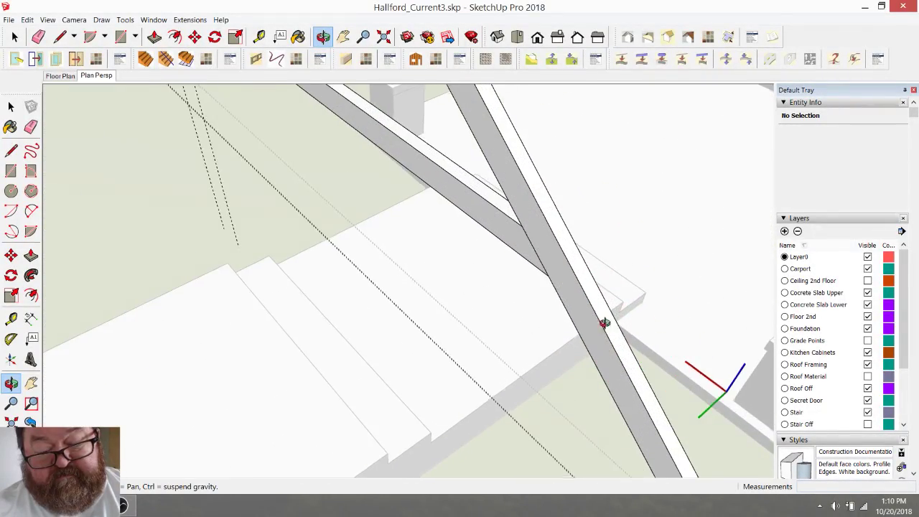
{"action": "left_click_drag", "start_coordinate": [604, 323], "coordinate": [639, 213]}
{"action": "left_click", "coordinate": [259, 37]}
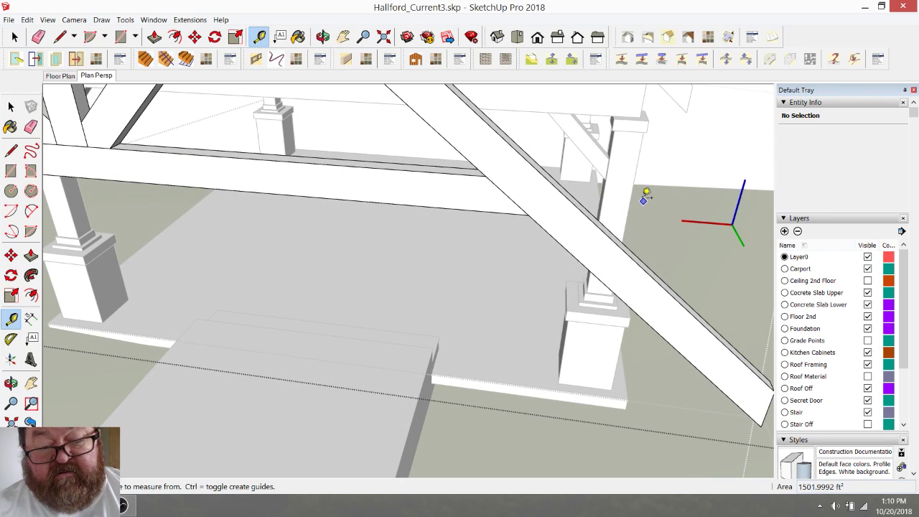
{"action": "left_click", "coordinate": [633, 182]}
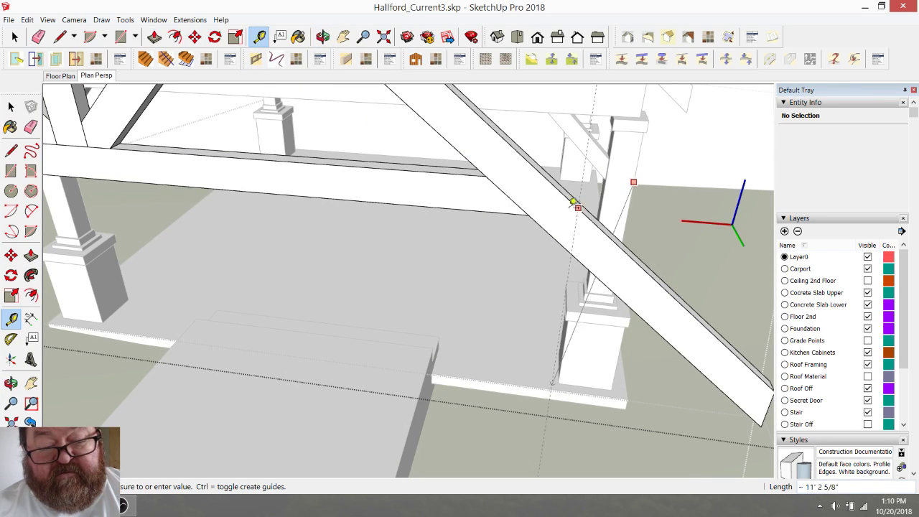
{"action": "left_click", "coordinate": [530, 212]}
{"action": "left_click", "coordinate": [530, 199]}
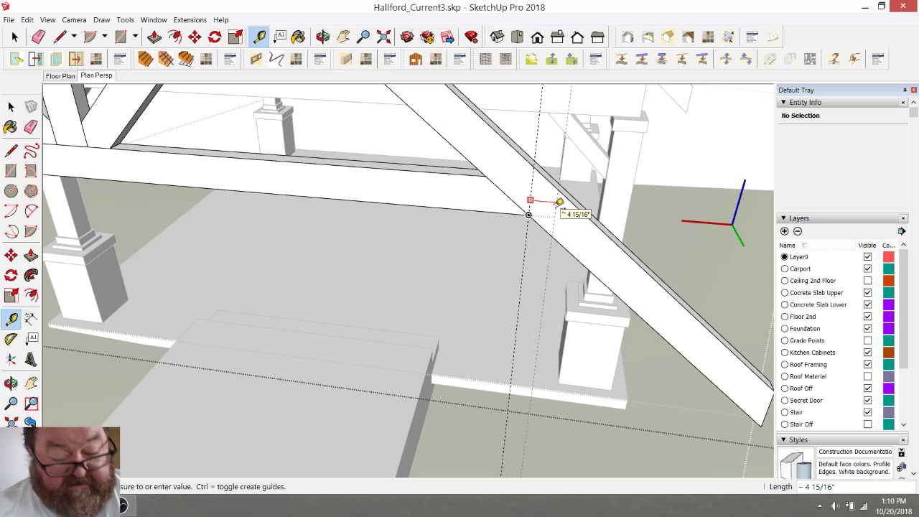
{"action": "left_click", "coordinate": [559, 201]}
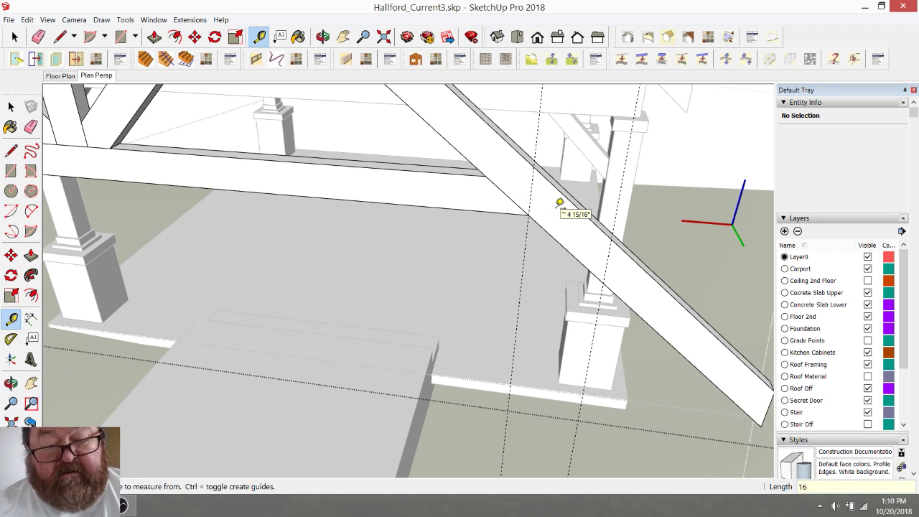
- Draw a cut line about 9 3/4" long across the opposite rafter along its 16" guide and push the tail beyond it back 3 1/2"
{"action": "left_click", "coordinate": [61, 36]}
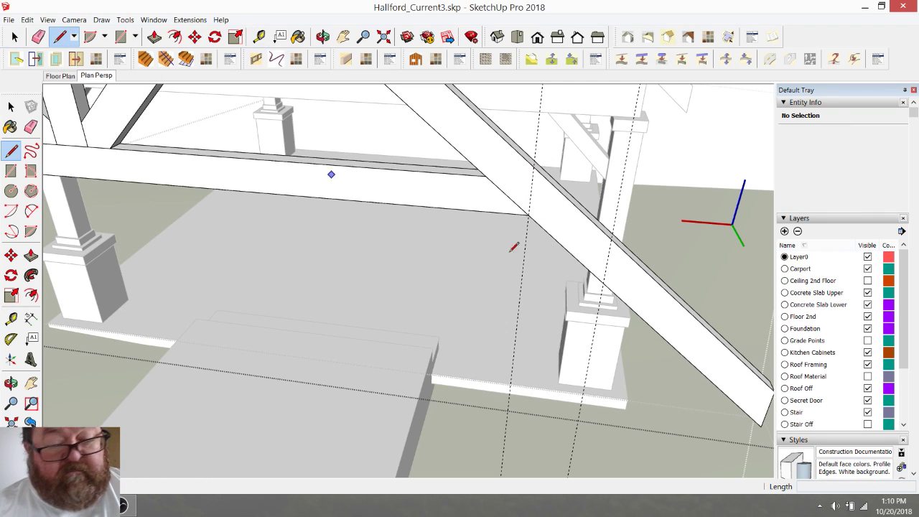
{"action": "left_click", "coordinate": [612, 239]}
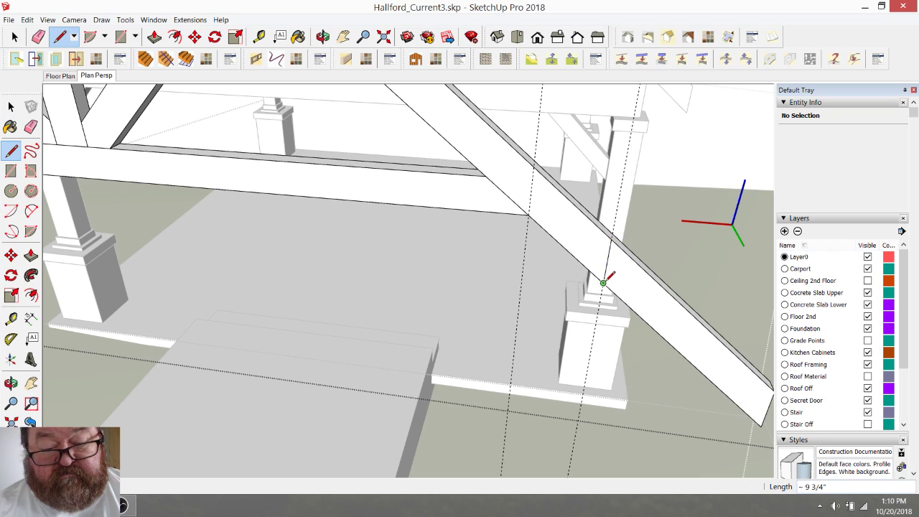
{"action": "left_click", "coordinate": [603, 282]}
{"action": "left_click", "coordinate": [154, 36]}
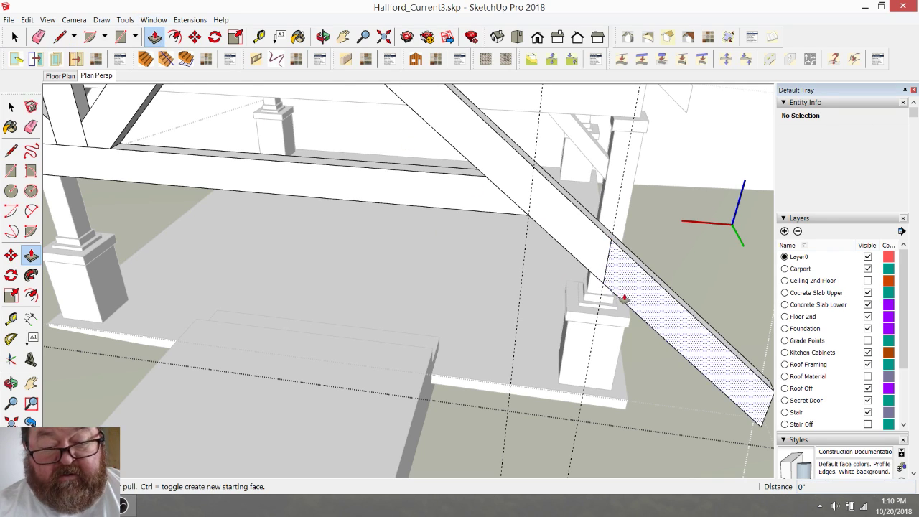
{"action": "left_click", "coordinate": [631, 291]}
{"action": "left_click", "coordinate": [636, 277]}
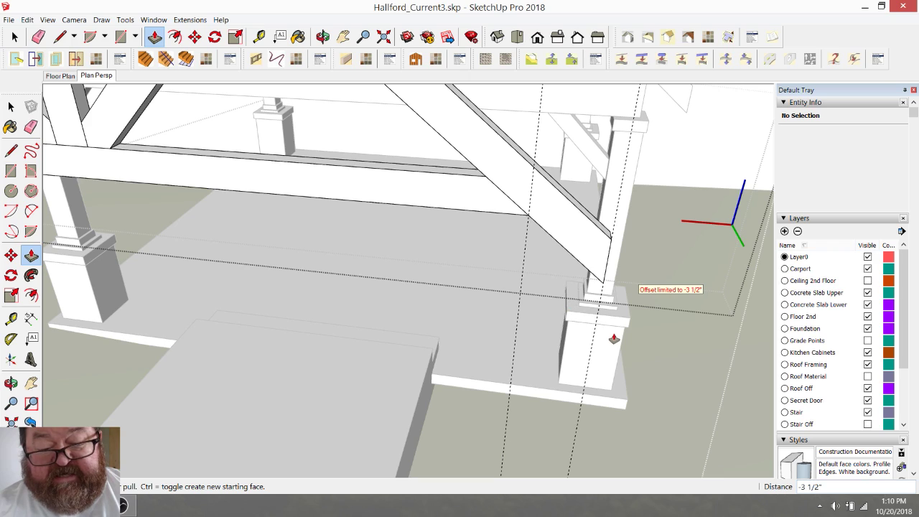
- Erase the vertical guides at both rafter tails
{"action": "left_click", "coordinate": [38, 36]}
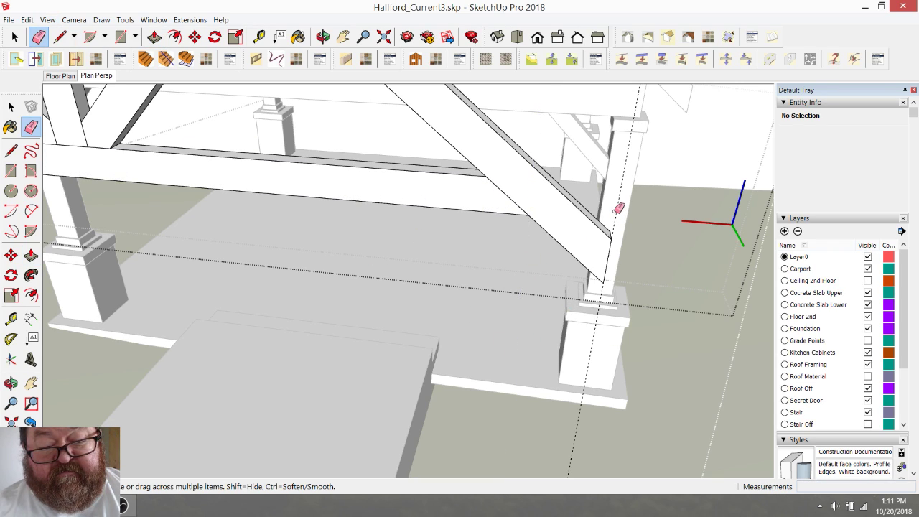
{"action": "scroll", "coordinate": [675, 310], "scroll_direction": "down", "scroll_amount": 5}
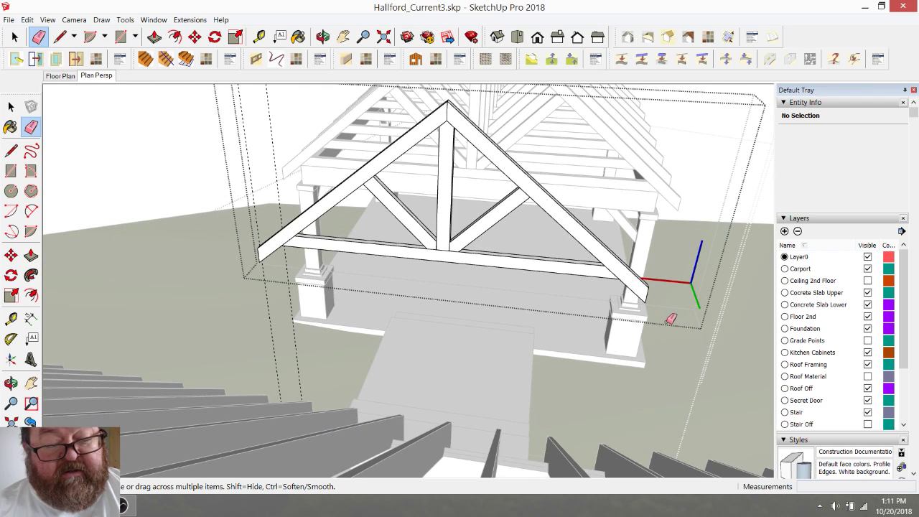
{"action": "scroll", "coordinate": [265, 249], "scroll_direction": "up", "scroll_amount": 1}
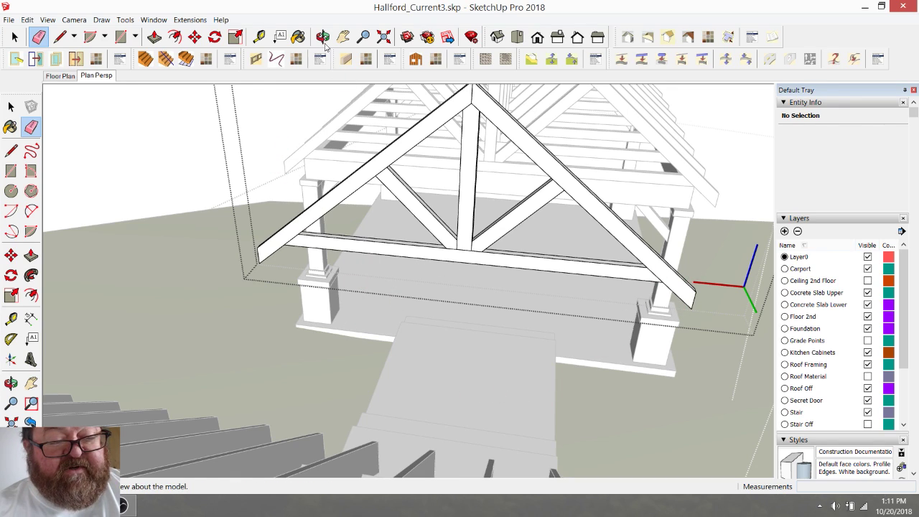
- Examine the trimmed truss from several sides and compare its position with the carport's existing roof trusses
{"action": "mouse_move", "coordinate": [370, 264]}
{"action": "middle_mouse_down"}
{"action": "mouse_move", "coordinate": [425, 206]}
{"action": "mouse_move", "coordinate": [407, 227]}
{"action": "mouse_move", "coordinate": [357, 223]}
{"action": "middle_mouse_up"}
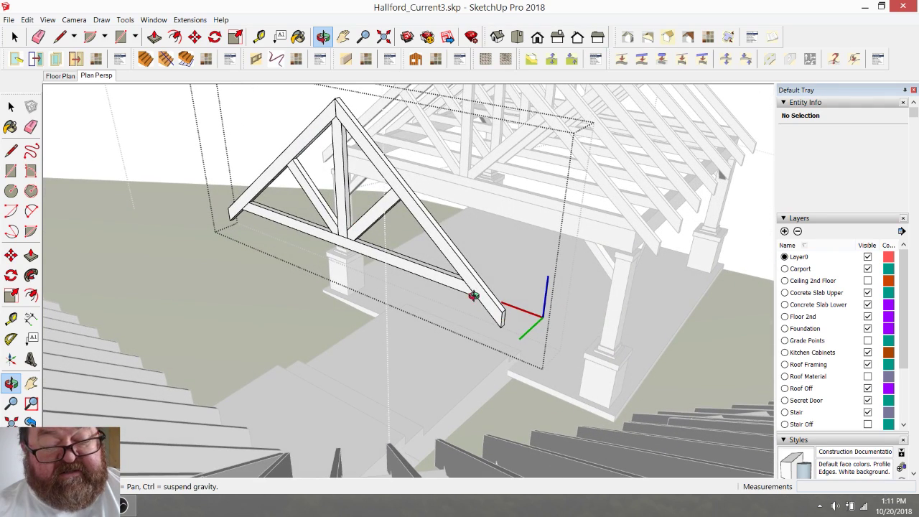
{"action": "middle_click_drag", "start_coordinate": [474, 295], "coordinate": [313, 290]}
{"action": "scroll", "coordinate": [526, 316], "scroll_direction": "down", "scroll_amount": 2}
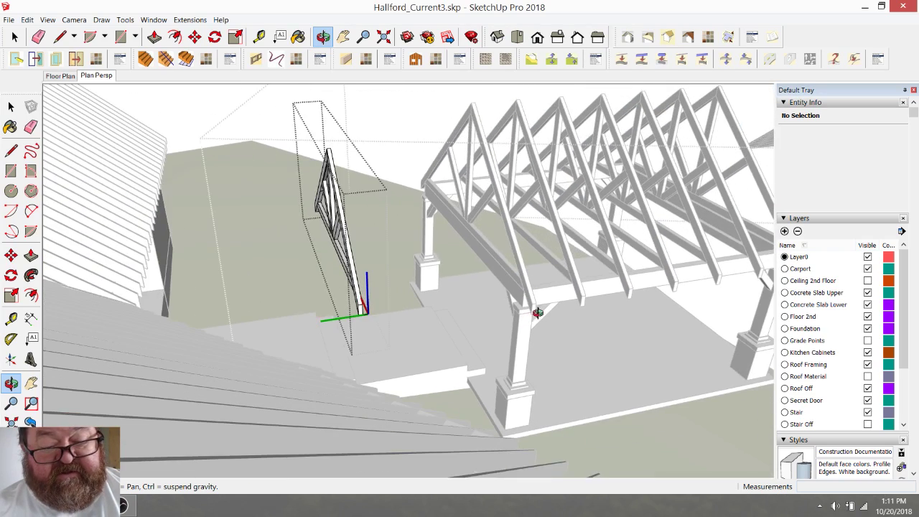
{"action": "middle_click_drag", "start_coordinate": [538, 312], "coordinate": [300, 306]}
{"action": "scroll", "coordinate": [406, 321], "scroll_direction": "down", "scroll_amount": 2}
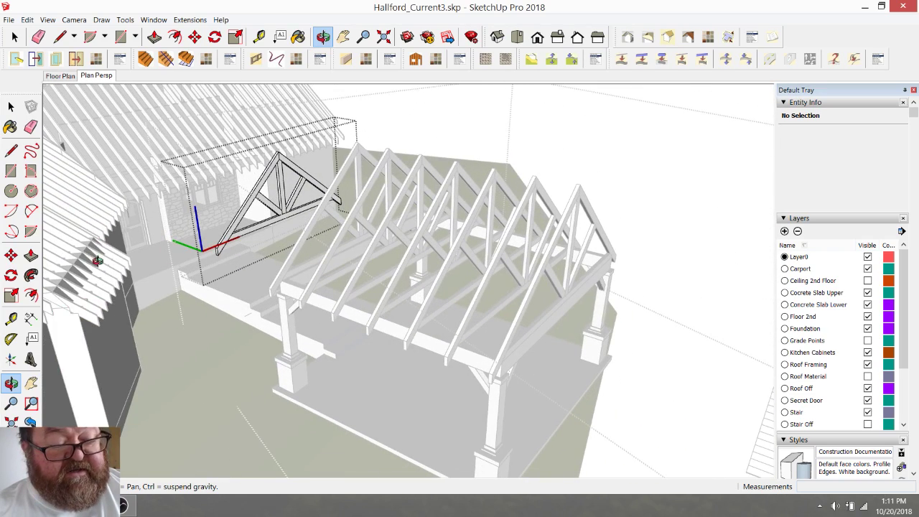
{"action": "middle_click_drag", "start_coordinate": [105, 318], "coordinate": [240, 344]}
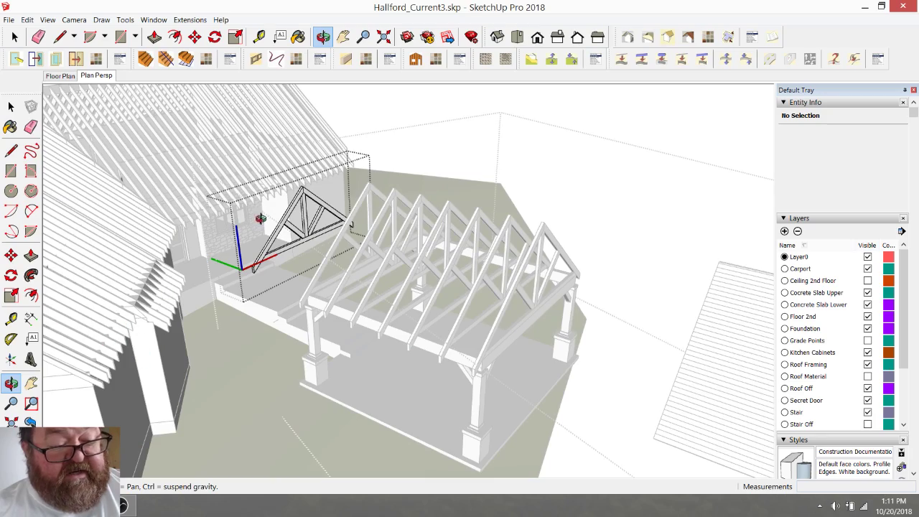
{"action": "scroll", "coordinate": [273, 213], "scroll_direction": "up", "scroll_amount": 4}
{"action": "middle_click_drag", "start_coordinate": [323, 240], "coordinate": [266, 244]}
{"action": "middle_click_drag", "start_coordinate": [365, 294], "coordinate": [343, 260]}
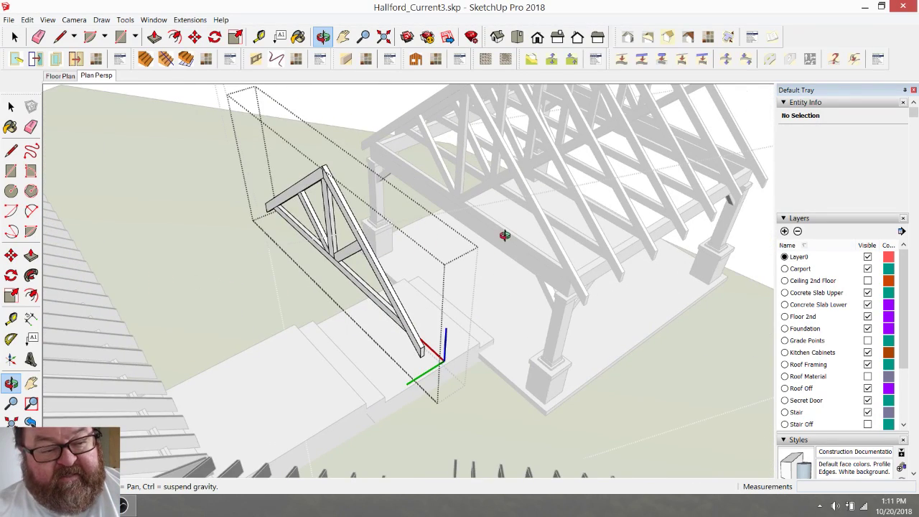
{"action": "middle_click_drag", "start_coordinate": [505, 236], "coordinate": [503, 237]}
- Finish editing the truss component and move it about 11' by its peak to the post of the carport's front gable truss
{"action": "left_click", "coordinate": [14, 37]}
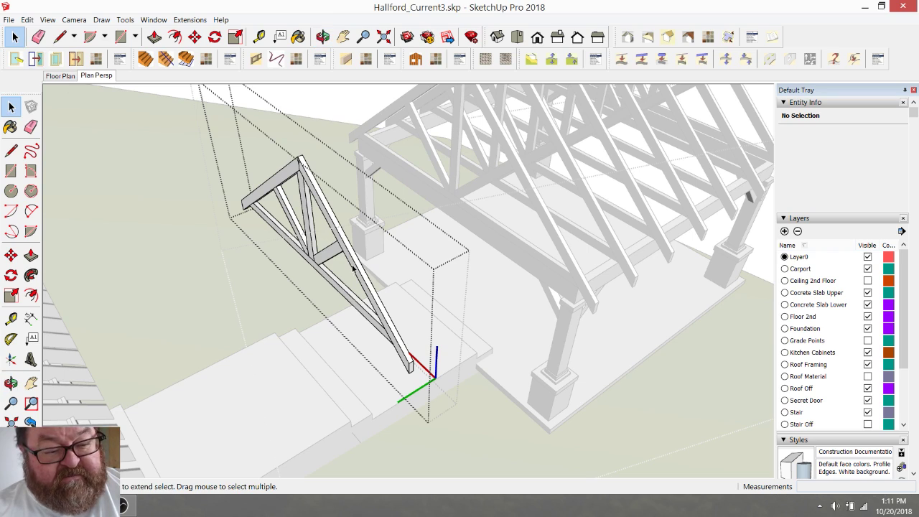
{"action": "left_click", "coordinate": [353, 265]}
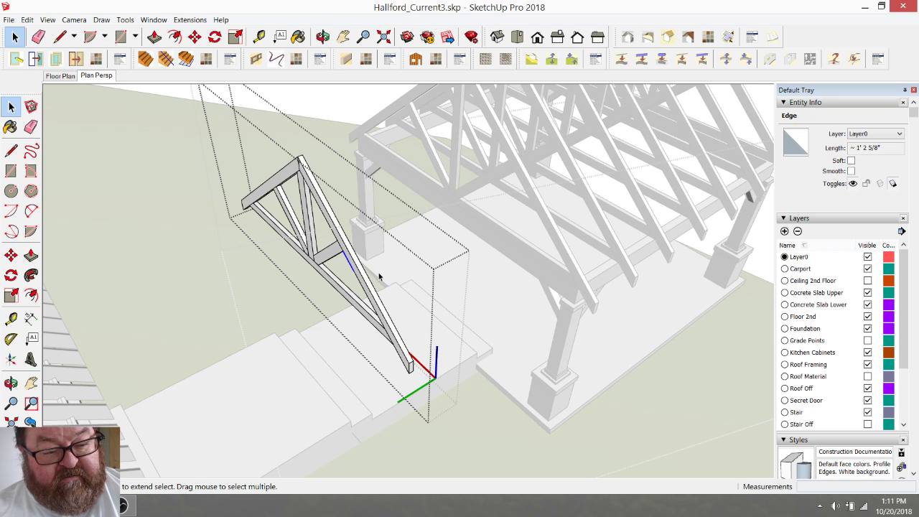
{"action": "left_click", "coordinate": [209, 200]}
{"action": "left_click", "coordinate": [310, 210]}
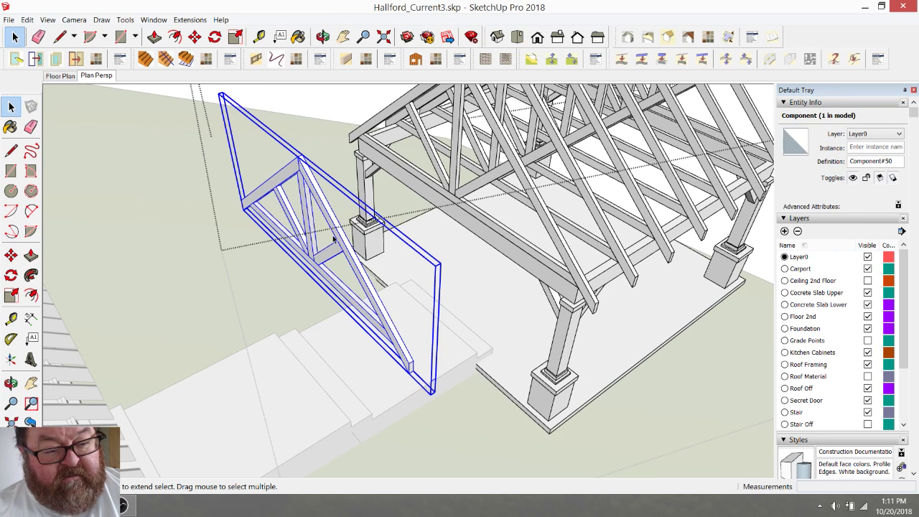
{"action": "scroll", "coordinate": [398, 211], "scroll_direction": "up", "scroll_amount": 4}
{"action": "scroll", "coordinate": [399, 211], "scroll_direction": "down", "scroll_amount": 4}
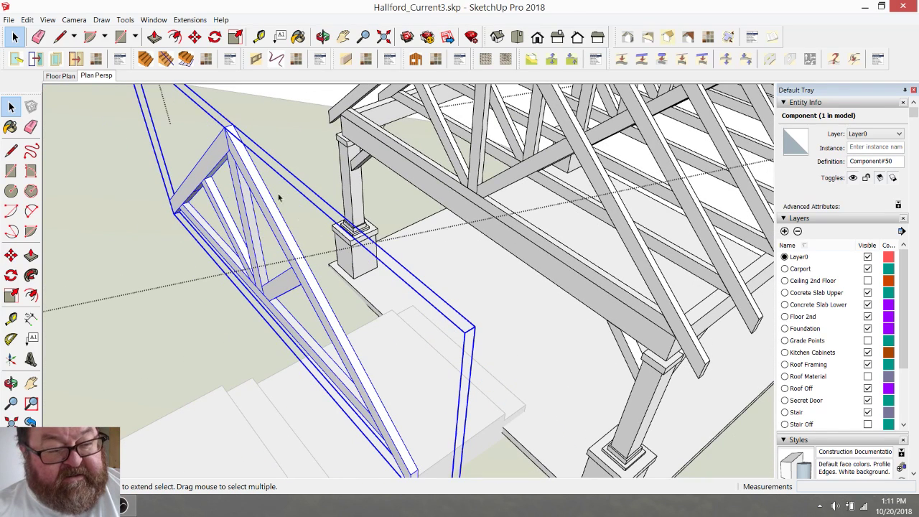
{"action": "left_click", "coordinate": [194, 37]}
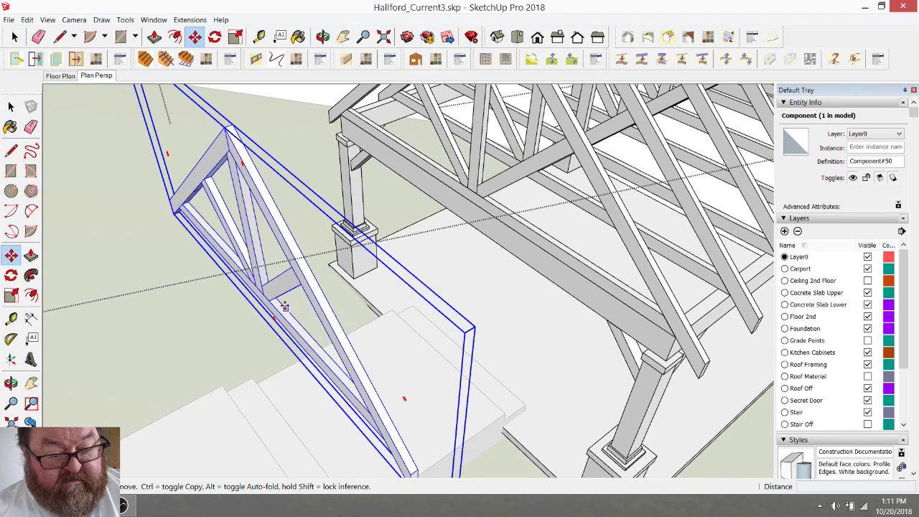
{"action": "left_click", "coordinate": [235, 128]}
{"action": "scroll", "coordinate": [266, 230], "scroll_direction": "down", "scroll_amount": 3}
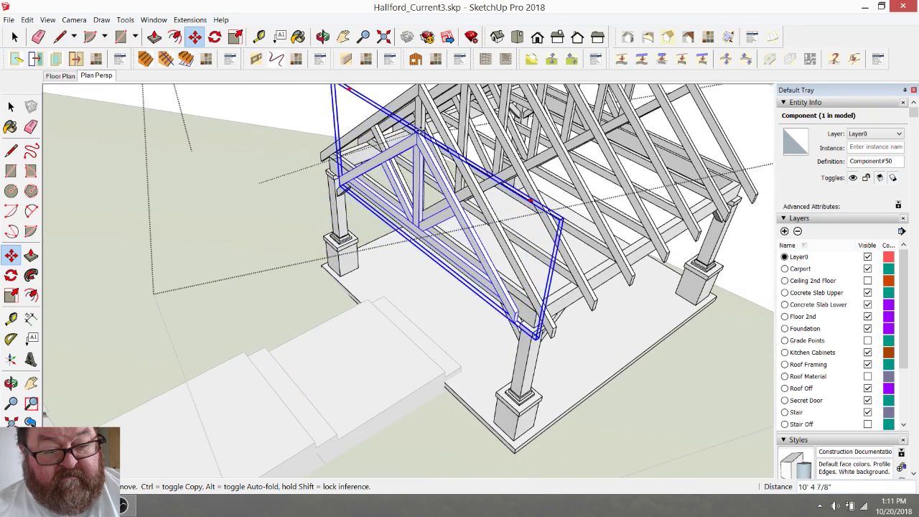
{"action": "scroll", "coordinate": [418, 140], "scroll_direction": "up", "scroll_amount": 5}
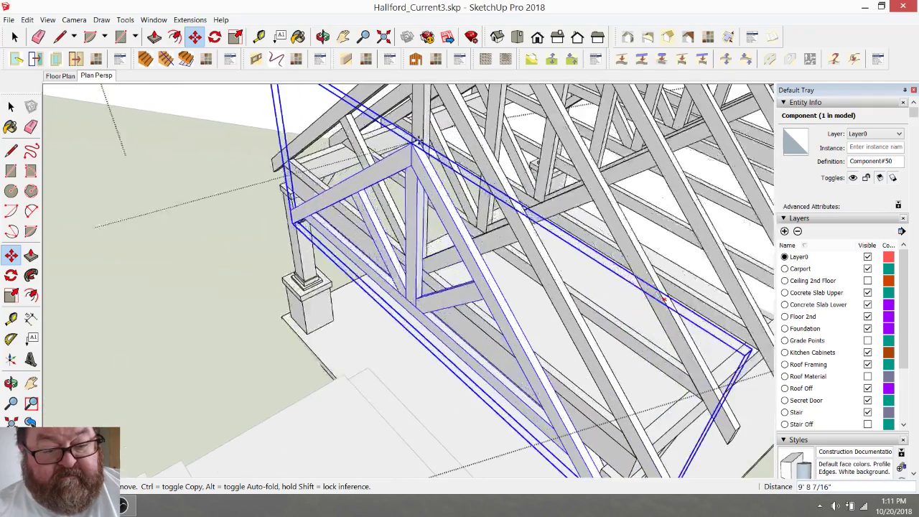
{"action": "scroll", "coordinate": [419, 140], "scroll_direction": "up", "scroll_amount": 2}
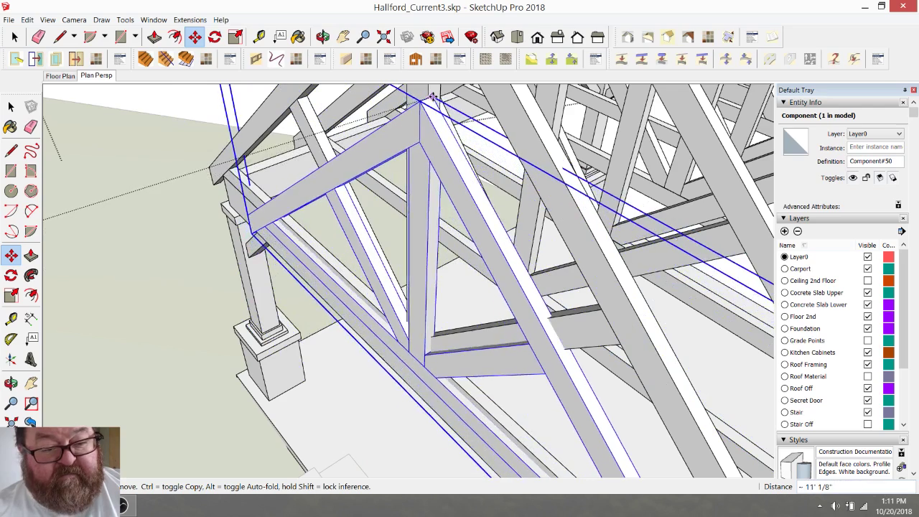
{"action": "left_click", "coordinate": [427, 93]}
- Move the truss about 4 13/16" from the foot of its king post to the adjoining corner of the carport's front truss
{"action": "scroll", "coordinate": [432, 353], "scroll_direction": "up", "scroll_amount": 6}
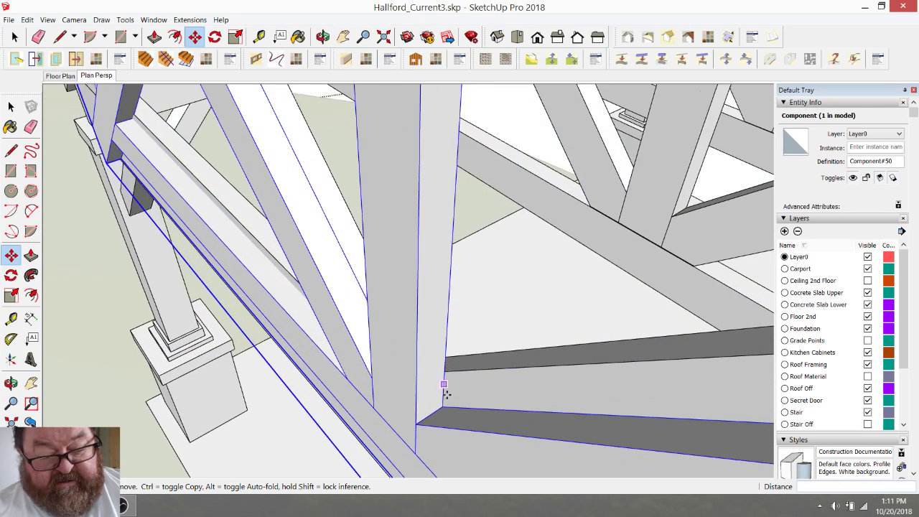
{"action": "left_click", "coordinate": [442, 406]}
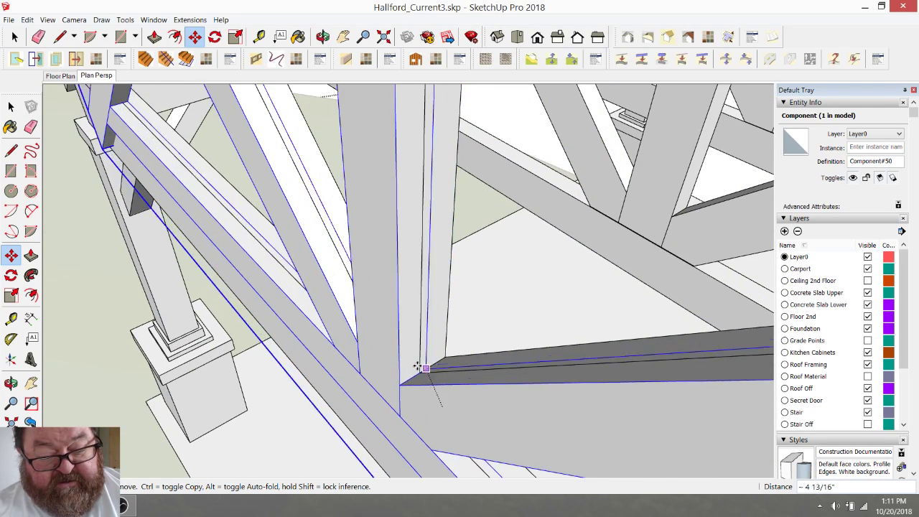
{"action": "left_click", "coordinate": [420, 371]}
{"action": "scroll", "coordinate": [423, 323], "scroll_direction": "down", "scroll_amount": 5}
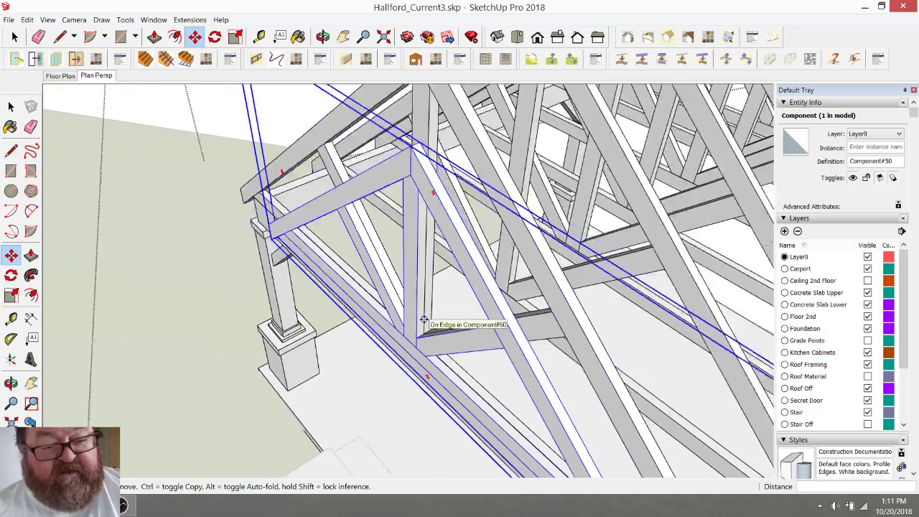
{"action": "scroll", "coordinate": [424, 319], "scroll_direction": "down", "scroll_amount": 2}
- Open the carport's front beam group below the gable truss for editing and select the beam's front face
{"action": "left_click", "coordinate": [323, 37]}
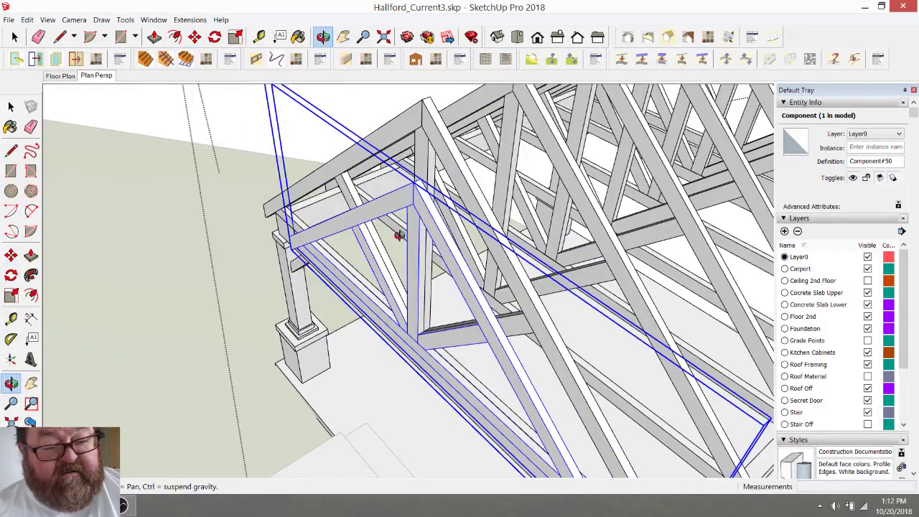
{"action": "left_click_drag", "start_coordinate": [395, 232], "coordinate": [456, 195]}
{"action": "scroll", "coordinate": [416, 236], "scroll_direction": "up", "scroll_amount": 5}
{"action": "left_click_drag", "start_coordinate": [414, 129], "coordinate": [424, 168]}
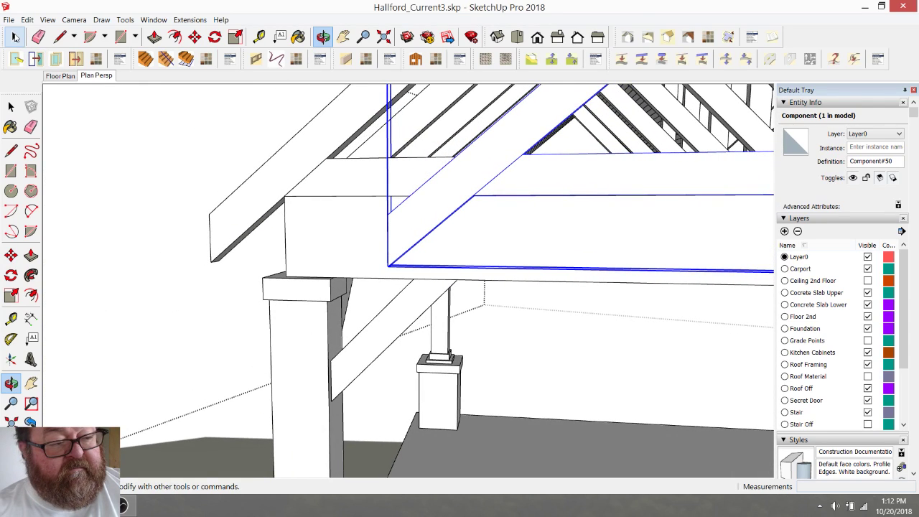
{"action": "left_click", "coordinate": [14, 37]}
{"action": "left_click", "coordinate": [210, 148]}
{"action": "scroll", "coordinate": [337, 291], "scroll_direction": "down", "scroll_amount": 1}
{"action": "left_click", "coordinate": [340, 270]}
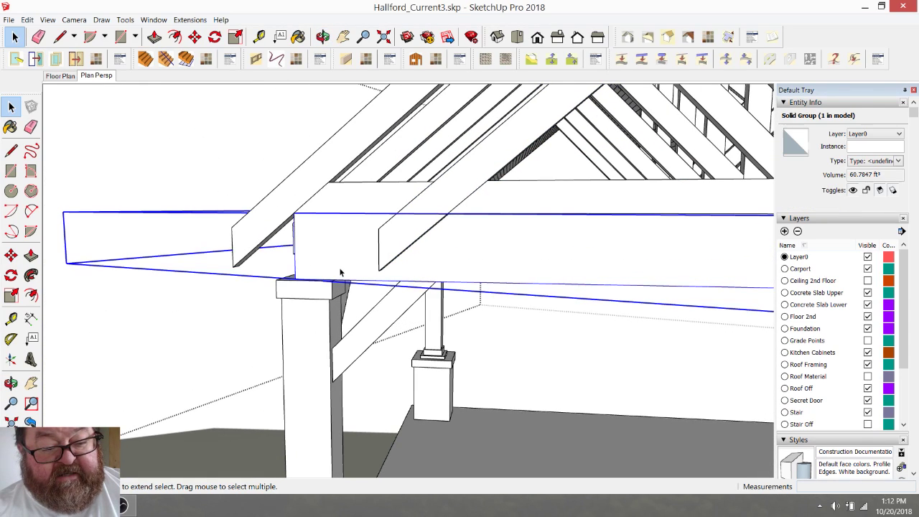
{"action": "middle_click_drag", "start_coordinate": [340, 251], "coordinate": [341, 279]}
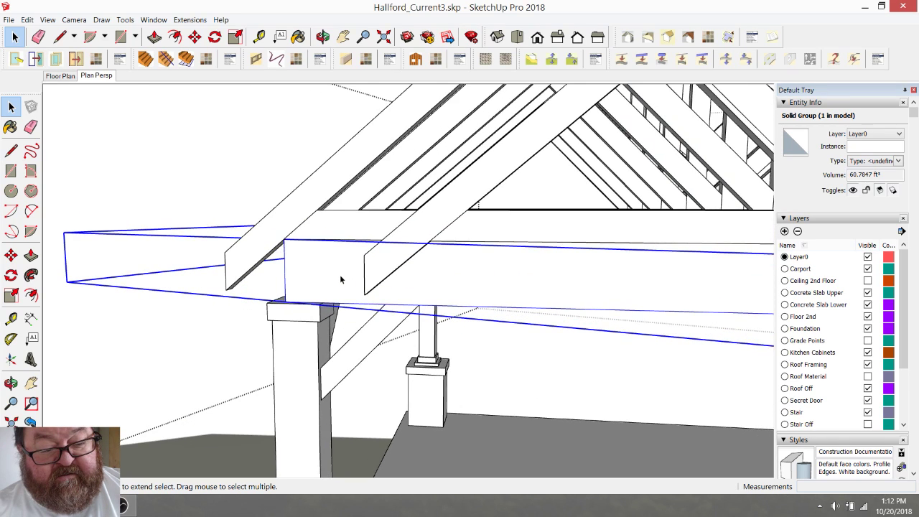
{"action": "double_click", "coordinate": [340, 280]}
{"action": "left_click", "coordinate": [340, 279]}
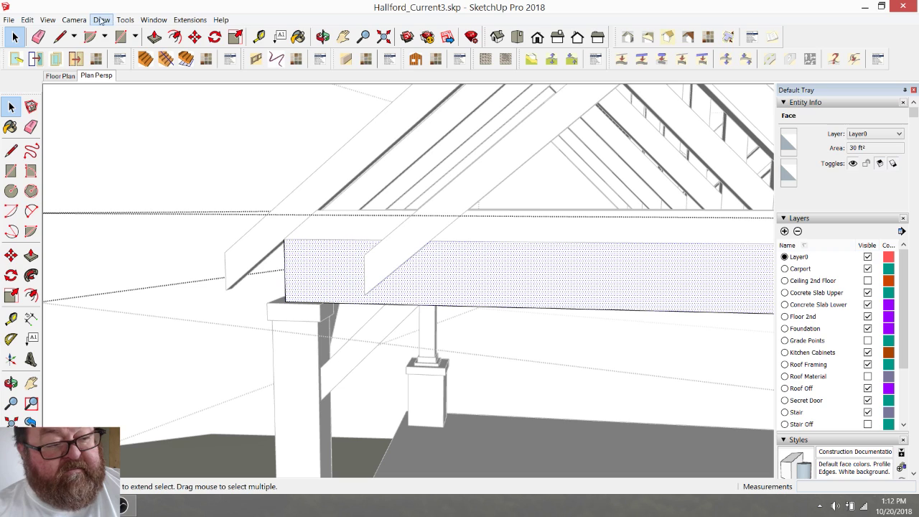
- Draw a 1' 4" vertical line down the beam's front face from where the rafter's underside crosses its upper edge
{"action": "left_click", "coordinate": [60, 36]}
{"action": "scroll", "coordinate": [465, 282], "scroll_direction": "up", "scroll_amount": 3}
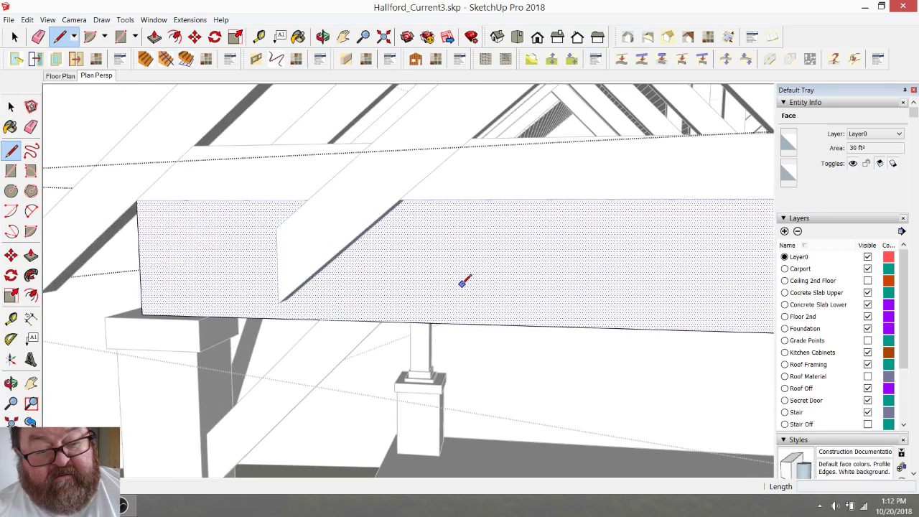
{"action": "scroll", "coordinate": [398, 215], "scroll_direction": "up", "scroll_amount": 2}
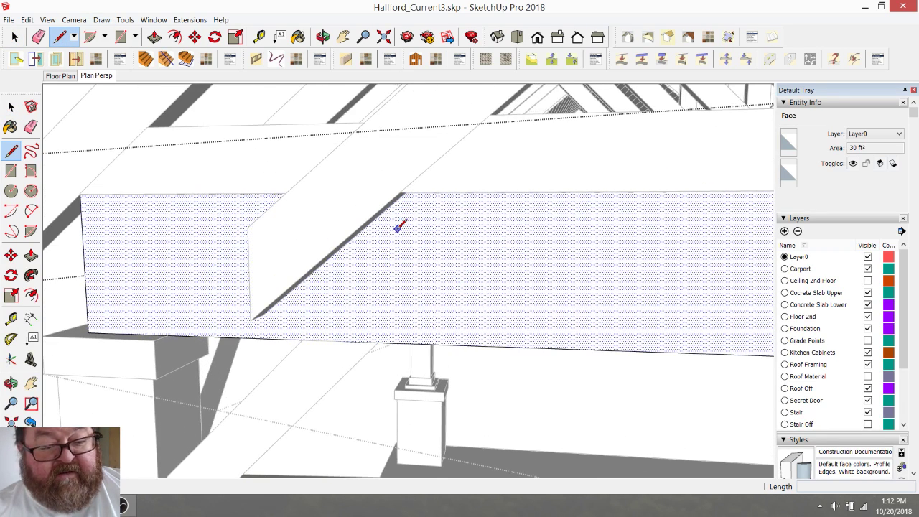
{"action": "left_click", "coordinate": [322, 37]}
{"action": "left_click_drag", "start_coordinate": [350, 155], "coordinate": [274, 145]}
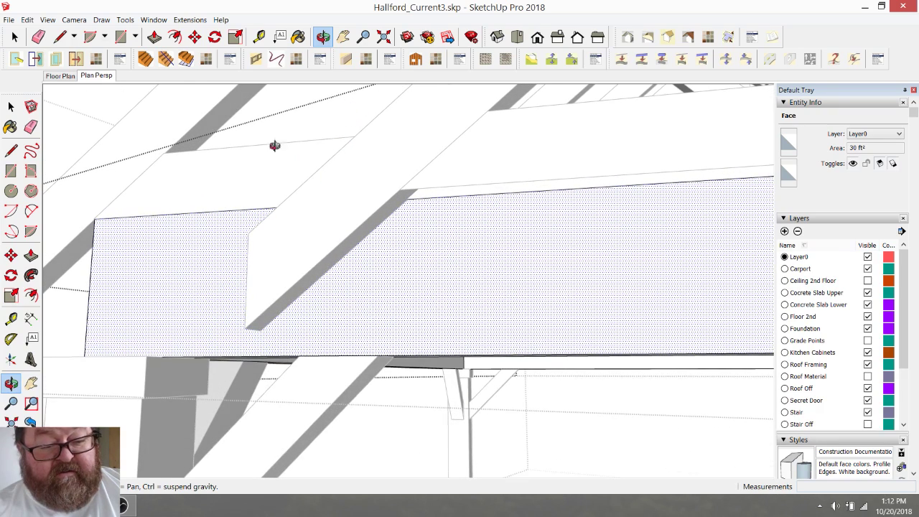
{"action": "left_click", "coordinate": [60, 36]}
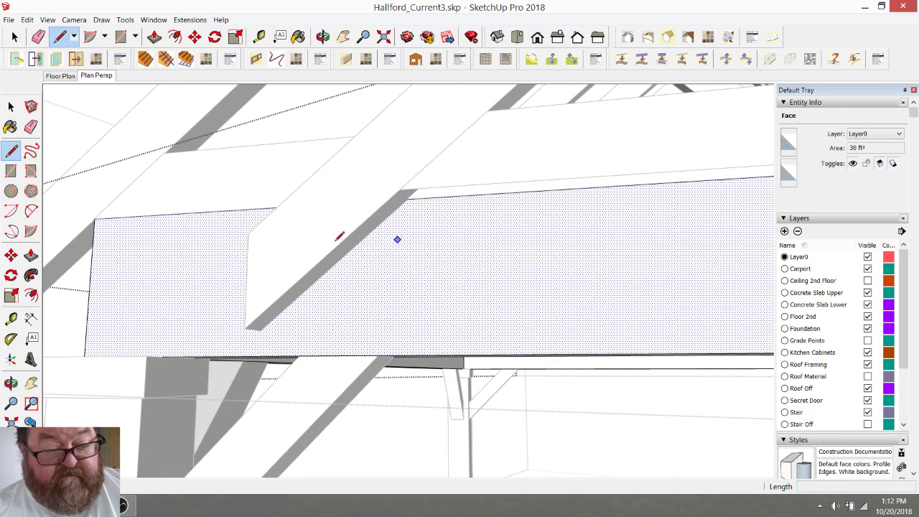
{"action": "left_click", "coordinate": [407, 199]}
{"action": "left_click", "coordinate": [408, 354]}
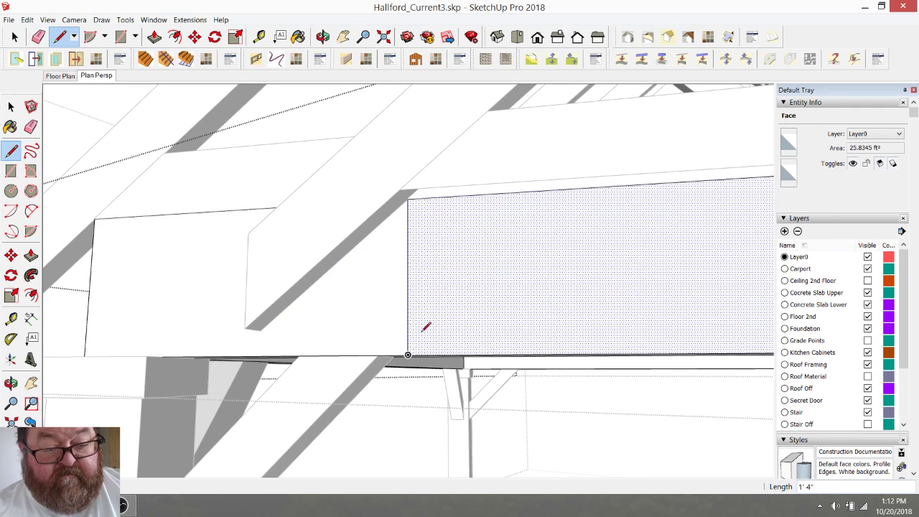
- Add a vertical guide 6" inward from the new line and trace a line along it across the beam's face
{"action": "scroll", "coordinate": [323, 308], "scroll_direction": "down", "scroll_amount": 6}
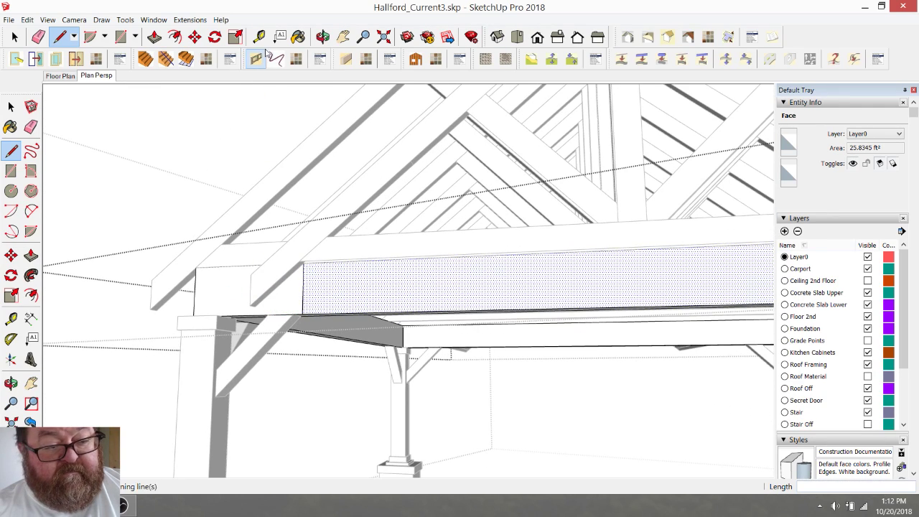
{"action": "left_click", "coordinate": [259, 36]}
{"action": "scroll", "coordinate": [309, 310], "scroll_direction": "up", "scroll_amount": 5}
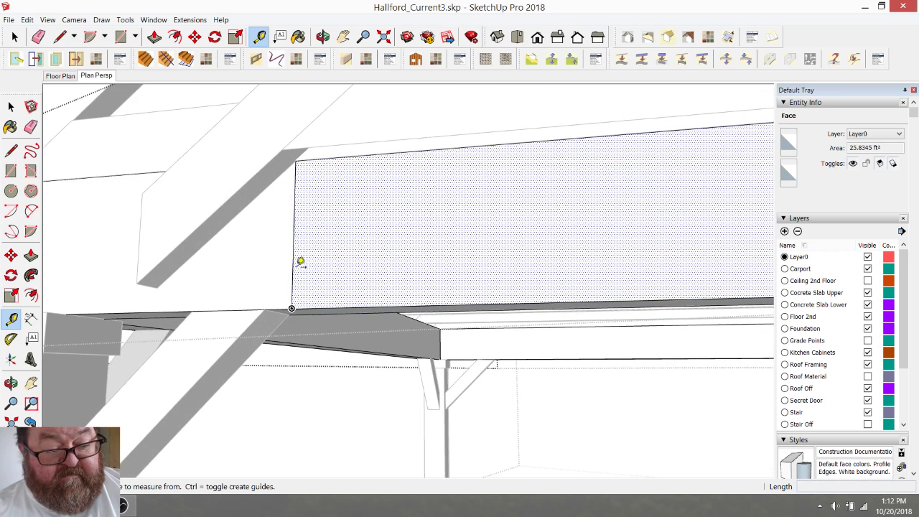
{"action": "left_click", "coordinate": [292, 263]}
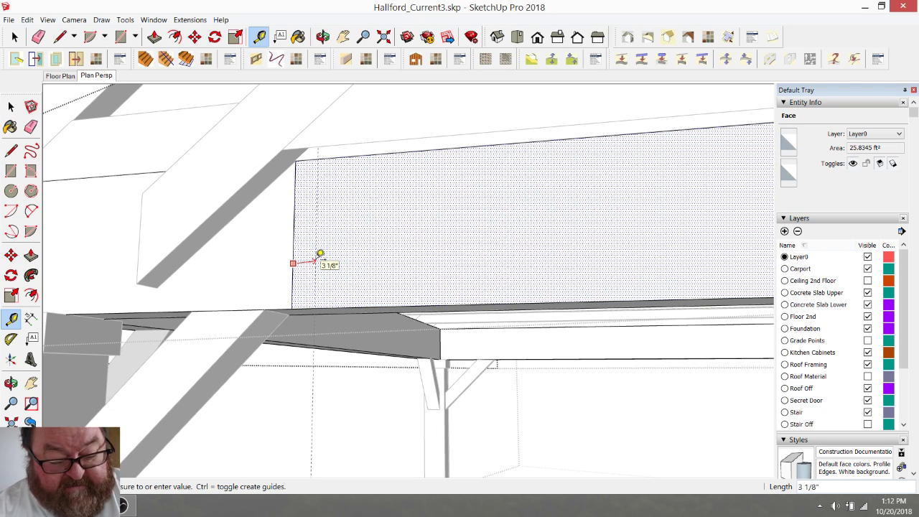
{"action": "key", "text": "Return"}
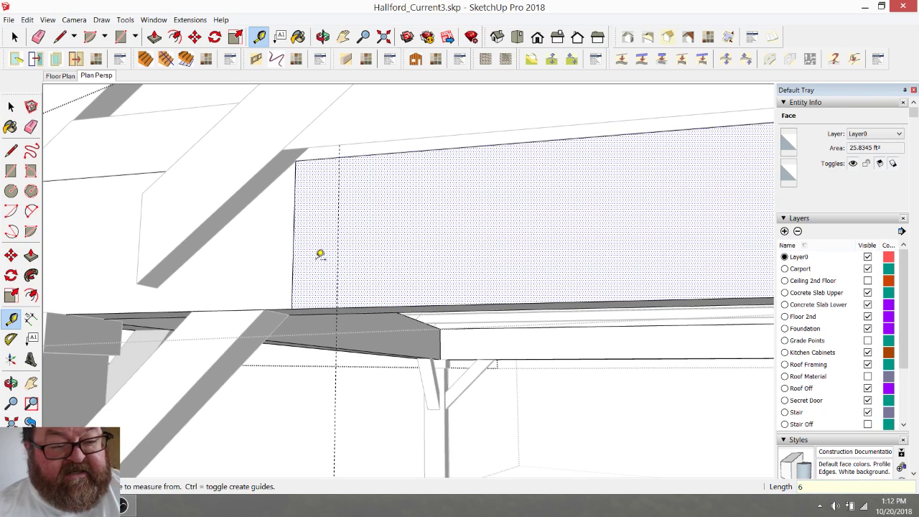
{"action": "left_click", "coordinate": [60, 37]}
{"action": "left_click", "coordinate": [337, 306]}
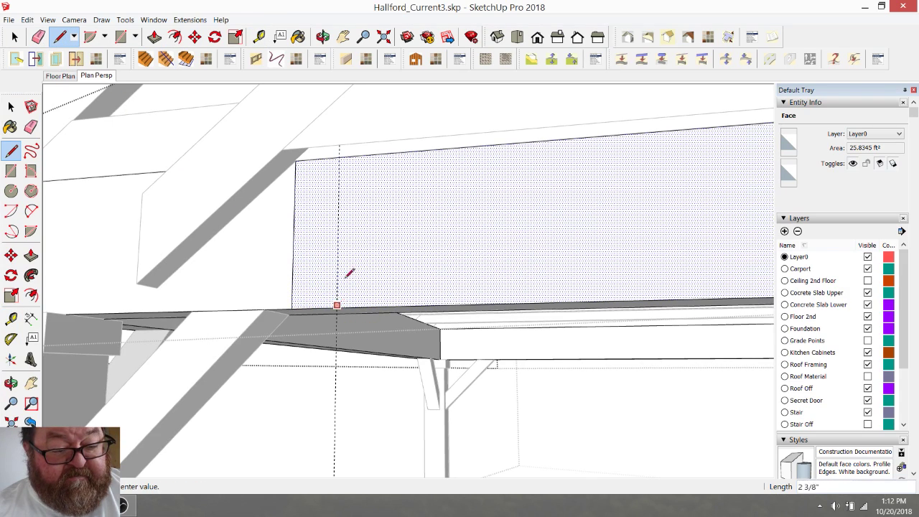
{"action": "left_click", "coordinate": [339, 152]}
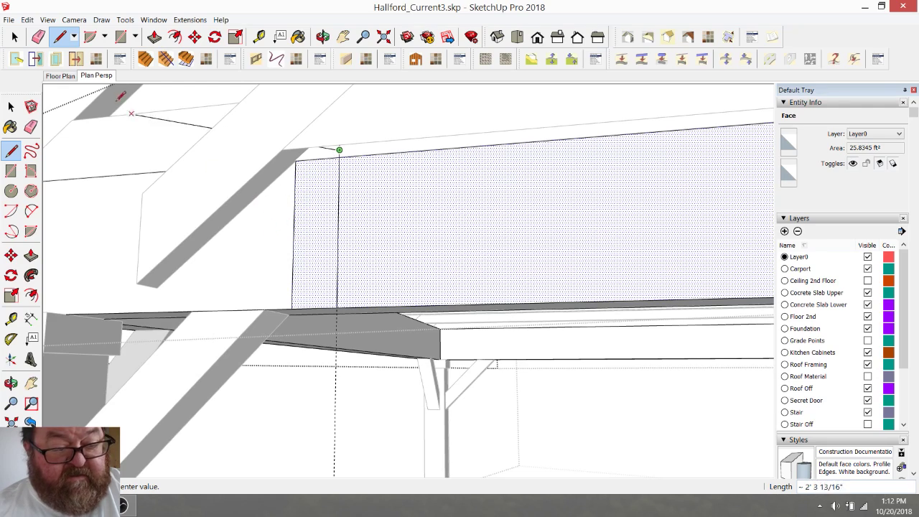
- Remove the traced line and its 6" guide from the beam's face
{"action": "left_click", "coordinate": [38, 36]}
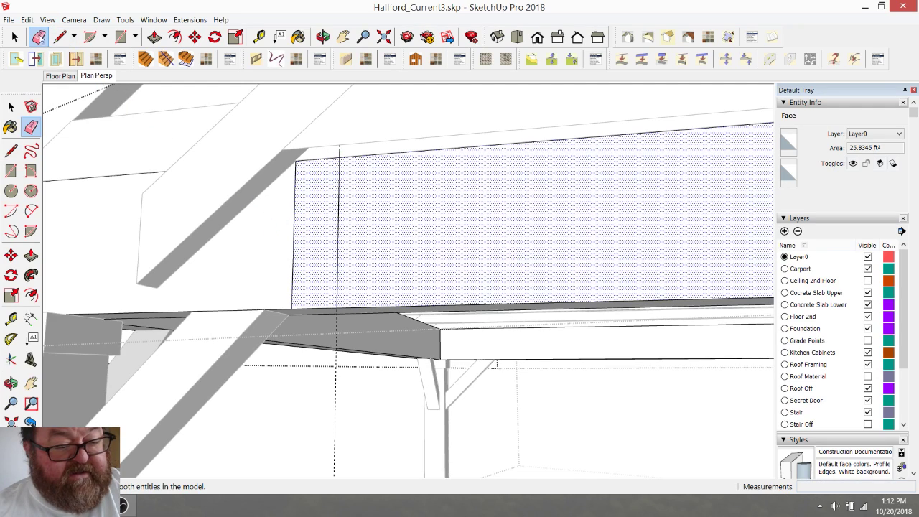
{"action": "left_click", "coordinate": [340, 153]}
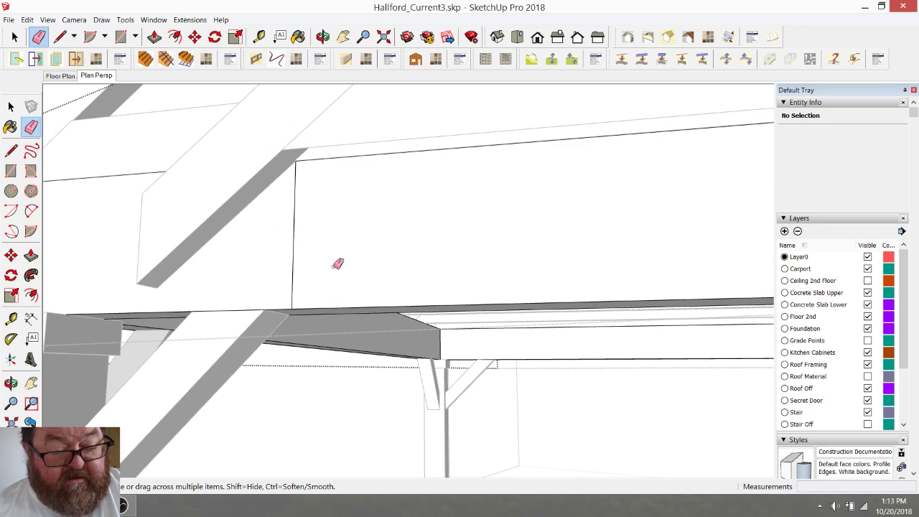
{"action": "key", "text": "ctrl+z"}
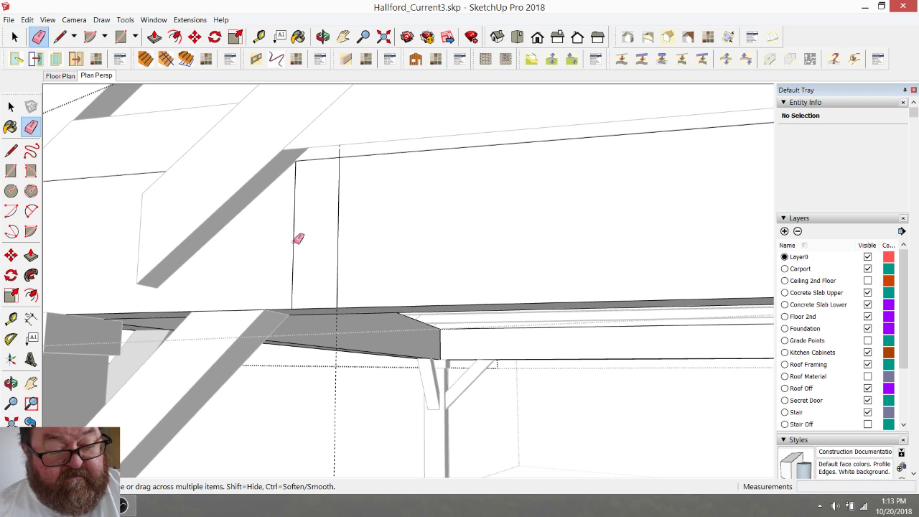
{"action": "left_click", "coordinate": [60, 36]}
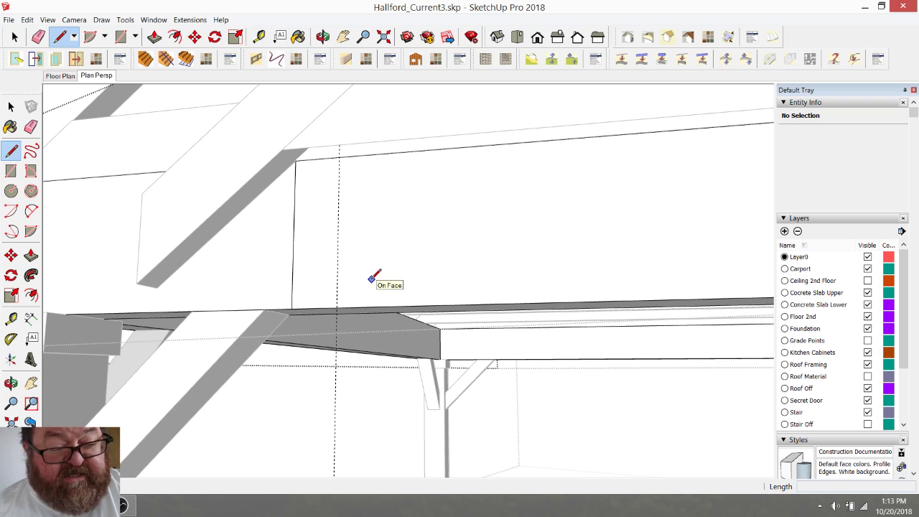
- Place a vertical guide 6" inward from the first line and draw a 1' 4" line along it on the beam's face
{"action": "left_click", "coordinate": [259, 36]}
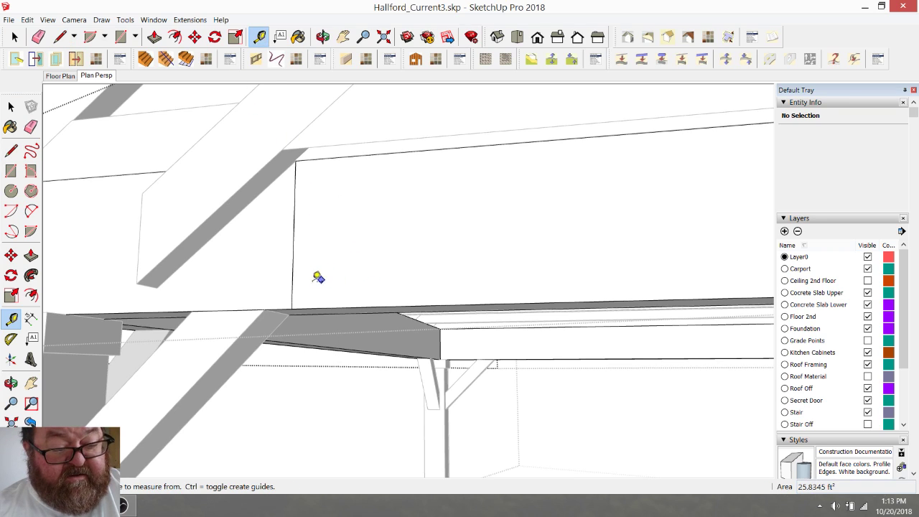
{"action": "left_click", "coordinate": [293, 279]}
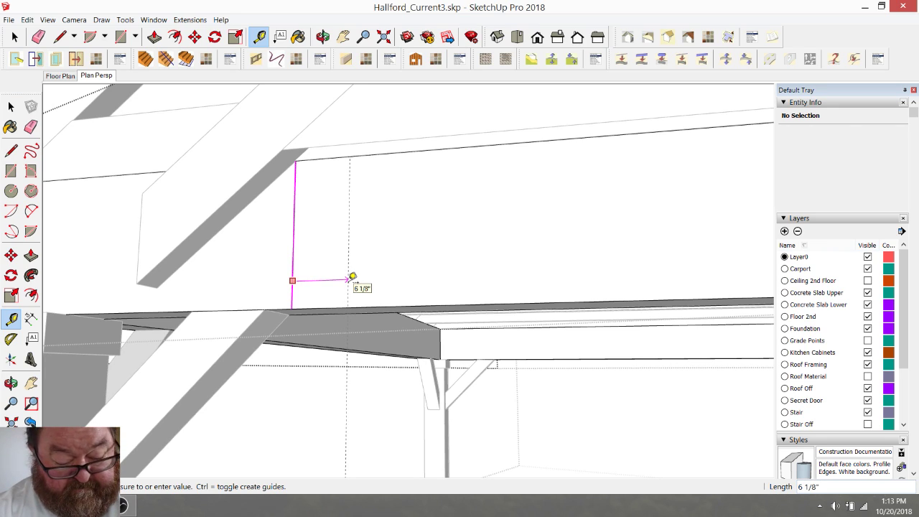
{"action": "left_click", "coordinate": [352, 276]}
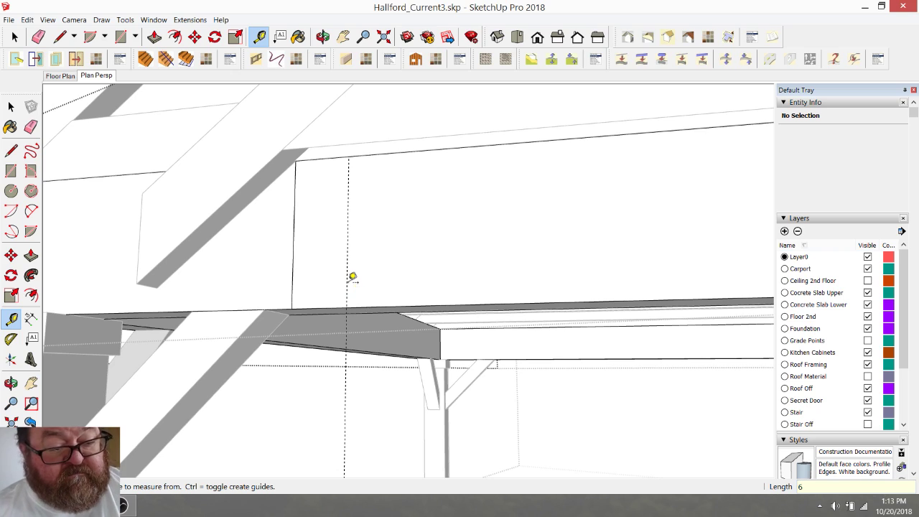
{"action": "left_click", "coordinate": [59, 36]}
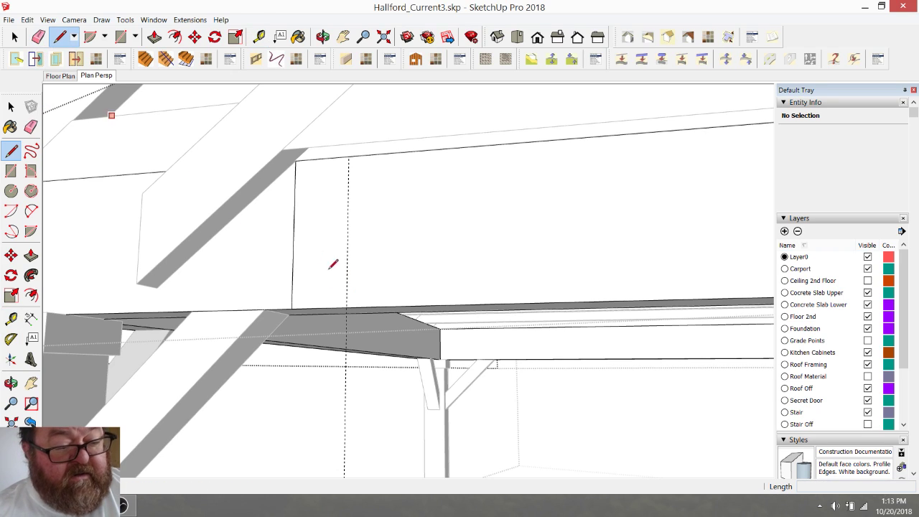
{"action": "left_click", "coordinate": [347, 306]}
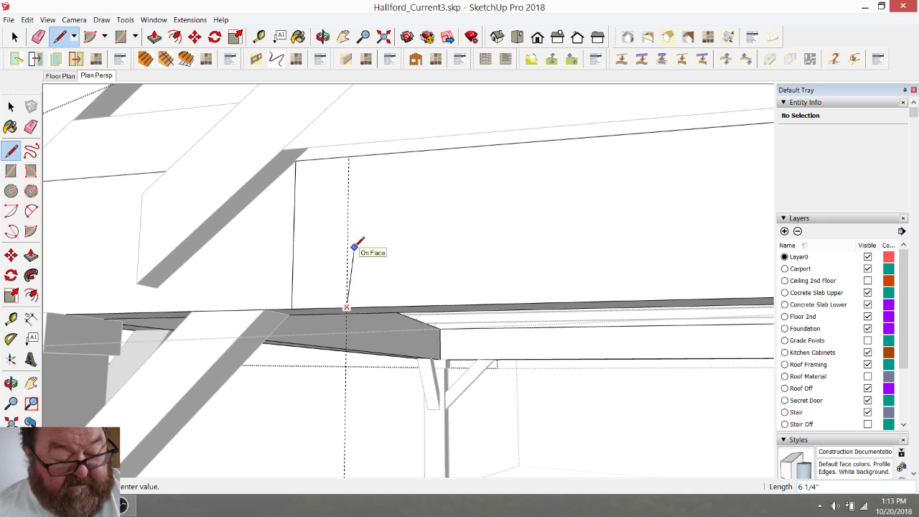
{"action": "left_click", "coordinate": [349, 156]}
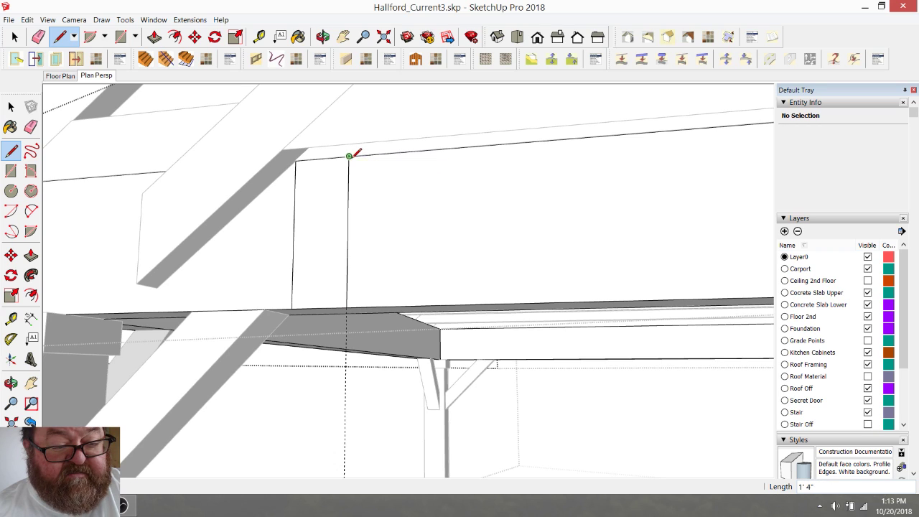
- Pull the 6" wide strip between the two lines about 9 3/8" out from the beam's front face
{"action": "left_click", "coordinate": [155, 37]}
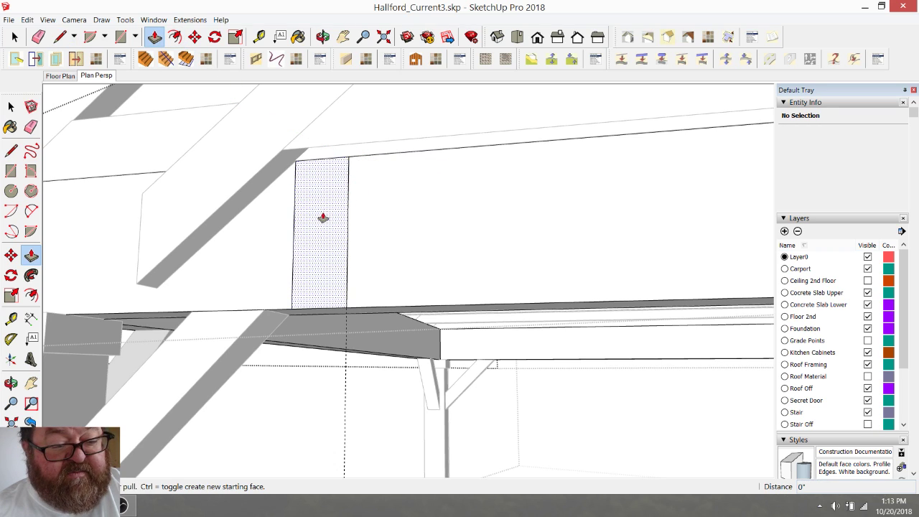
{"action": "left_click", "coordinate": [322, 215]}
{"action": "scroll", "coordinate": [251, 249], "scroll_direction": "down", "scroll_amount": 2}
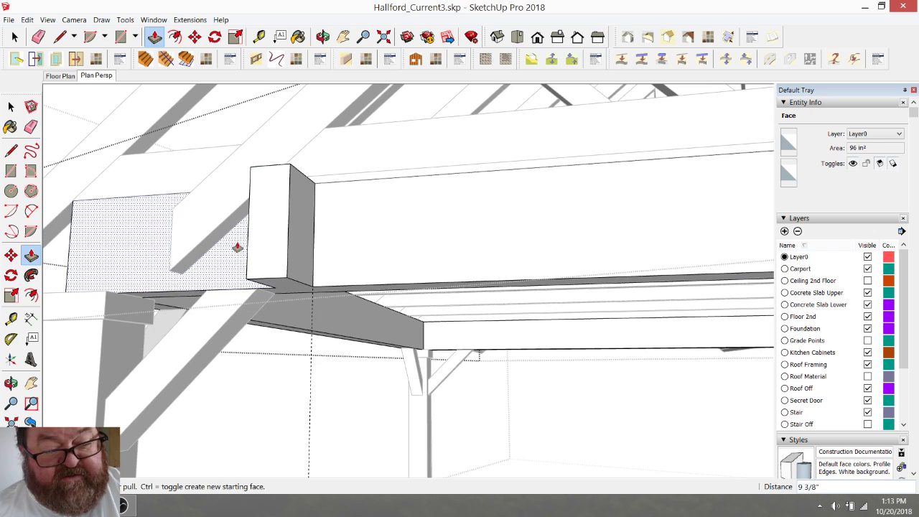
- Erase the vertical guide beside the block projecting from the beam
{"action": "left_click", "coordinate": [38, 37]}
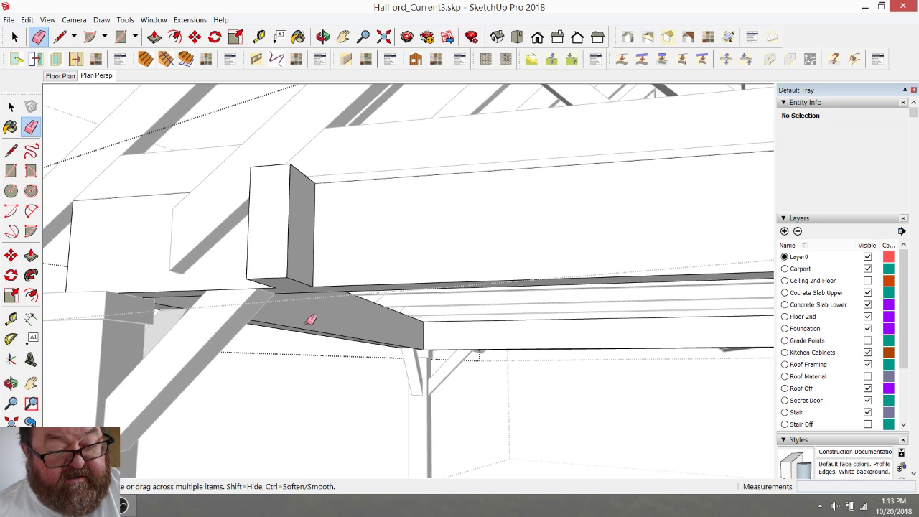
{"action": "scroll", "coordinate": [233, 326], "scroll_direction": "down", "scroll_amount": 3}
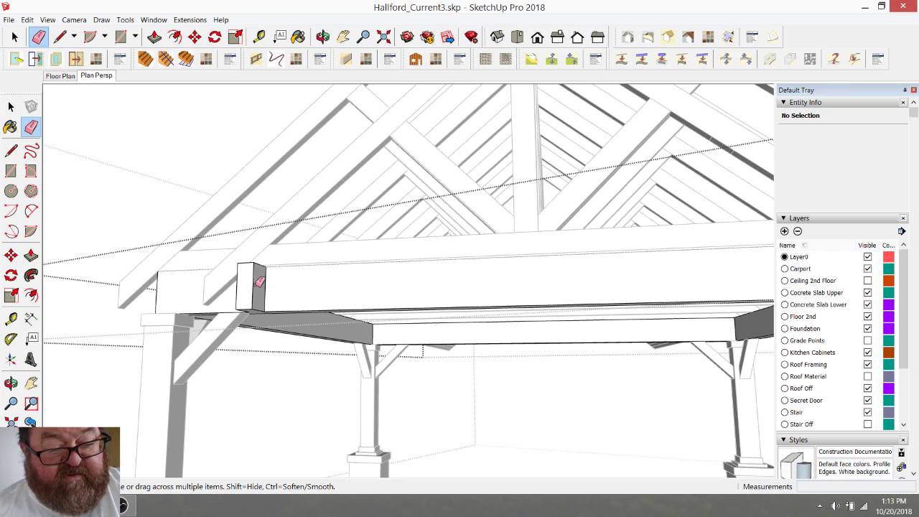
{"action": "scroll", "coordinate": [244, 279], "scroll_direction": "up", "scroll_amount": 6}
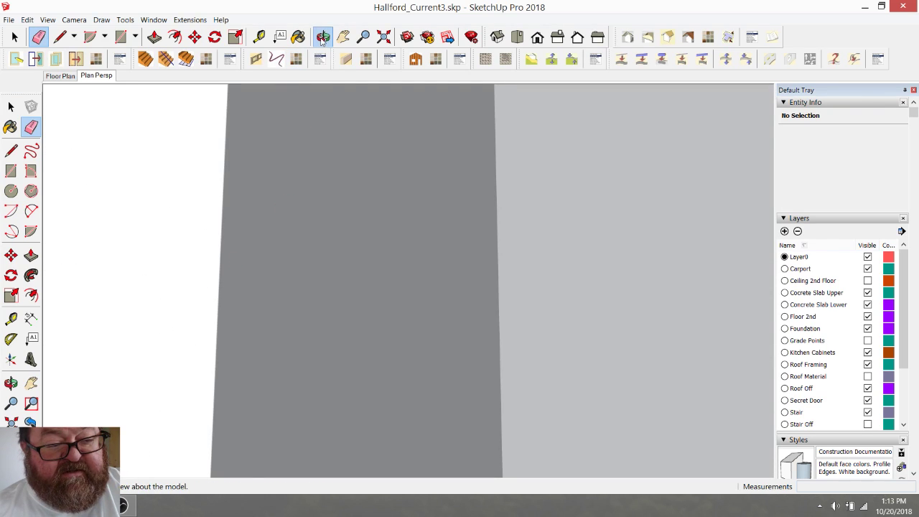
{"action": "scroll", "coordinate": [452, 338], "scroll_direction": "up", "scroll_amount": 2}
{"action": "left_click", "coordinate": [323, 36]}
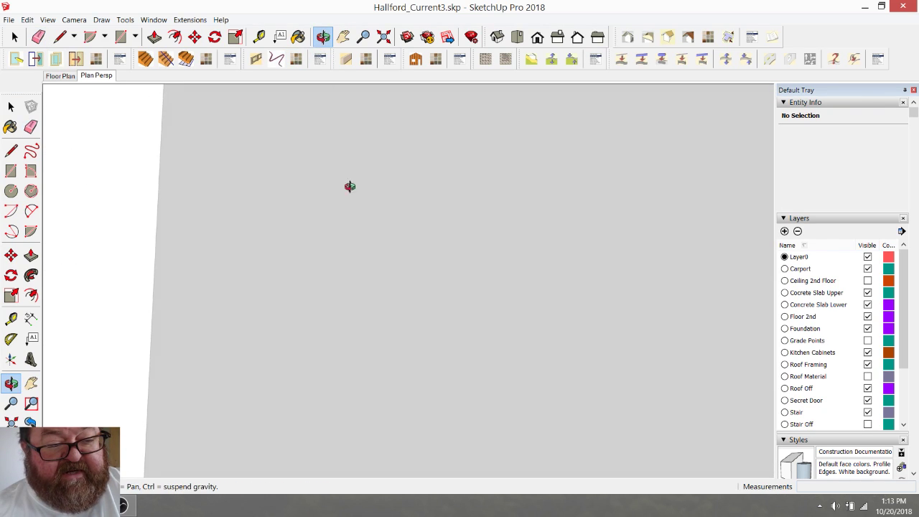
- Open the front gable truss for editing and select the front face of its bottom chord near the rafter tail opposite the support block
{"action": "left_click_drag", "start_coordinate": [349, 187], "coordinate": [504, 374]}
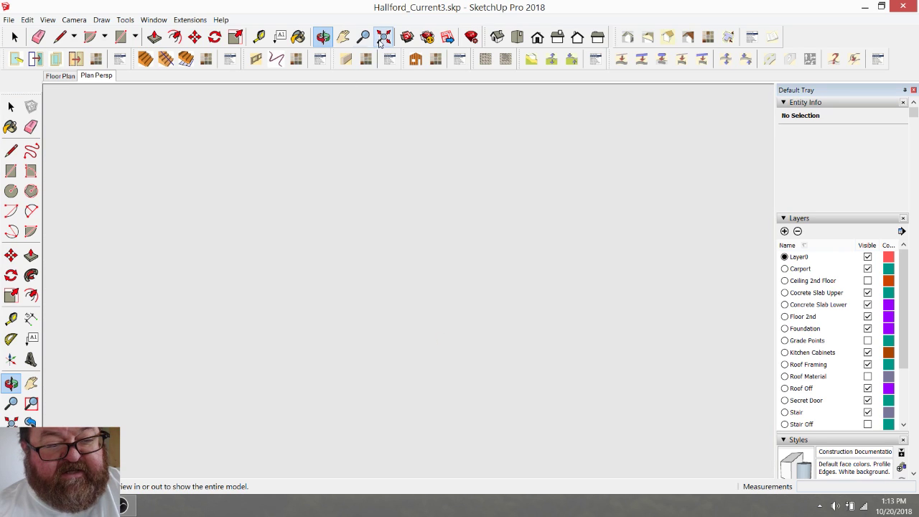
{"action": "left_click", "coordinate": [383, 37]}
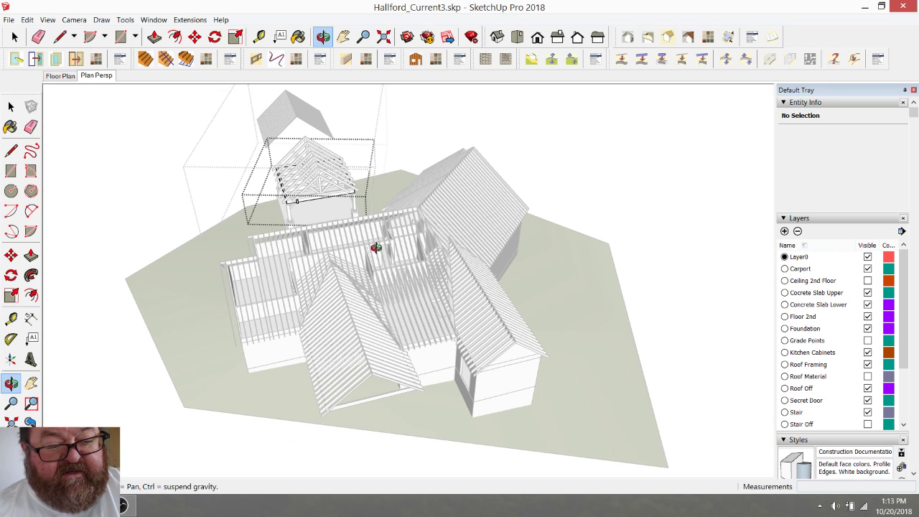
{"action": "left_click_drag", "start_coordinate": [376, 246], "coordinate": [481, 253]}
{"action": "scroll", "coordinate": [277, 201], "scroll_direction": "up", "scroll_amount": 10}
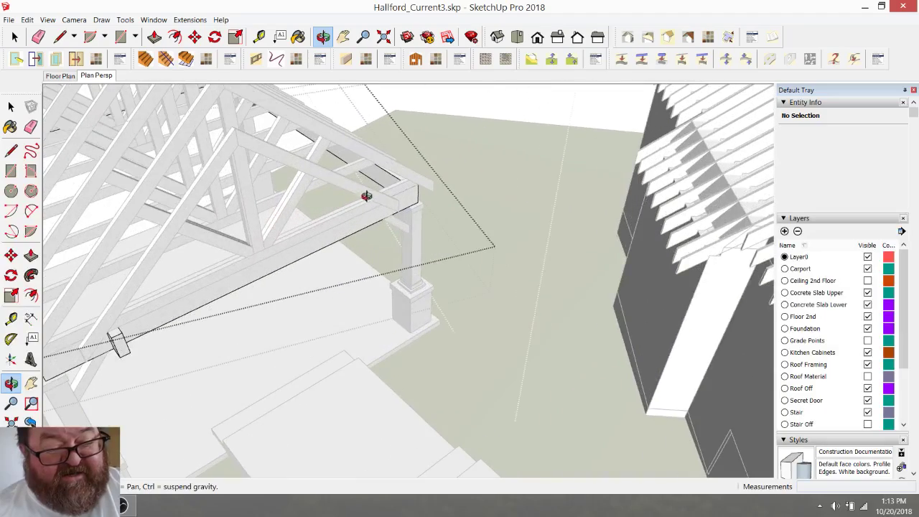
{"action": "scroll", "coordinate": [382, 195], "scroll_direction": "up", "scroll_amount": 10}
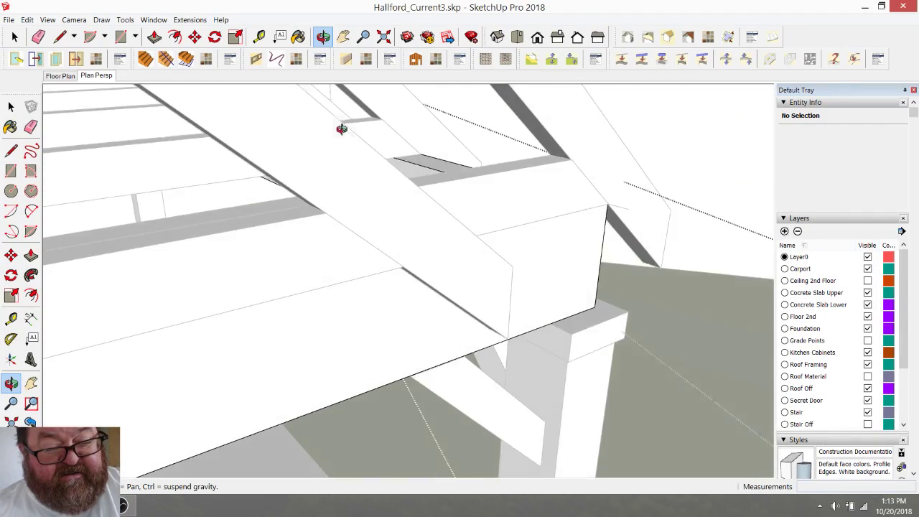
{"action": "left_click_drag", "start_coordinate": [403, 142], "coordinate": [385, 236]}
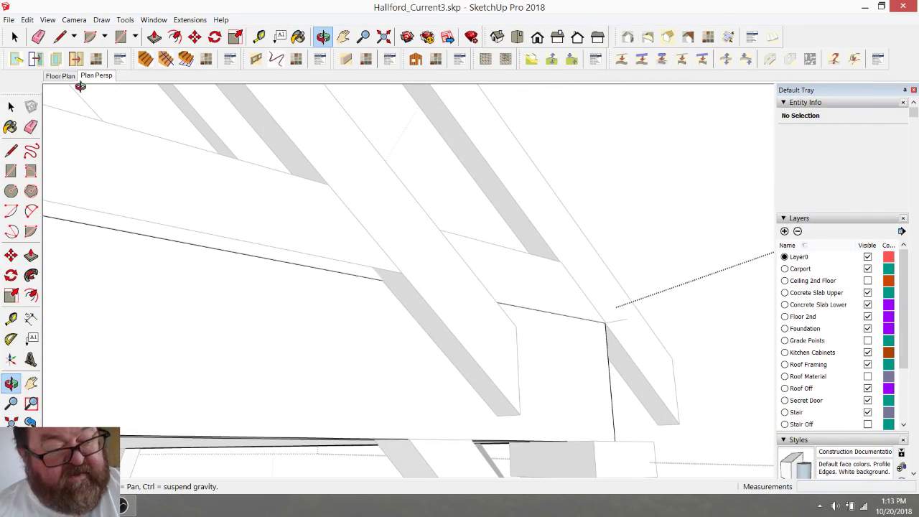
{"action": "left_click", "coordinate": [14, 37]}
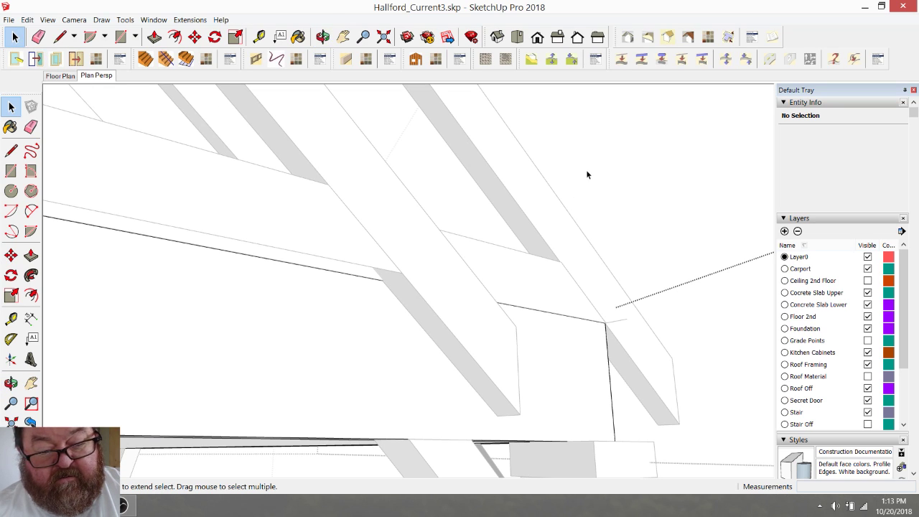
{"action": "scroll", "coordinate": [610, 355], "scroll_direction": "down", "scroll_amount": 5}
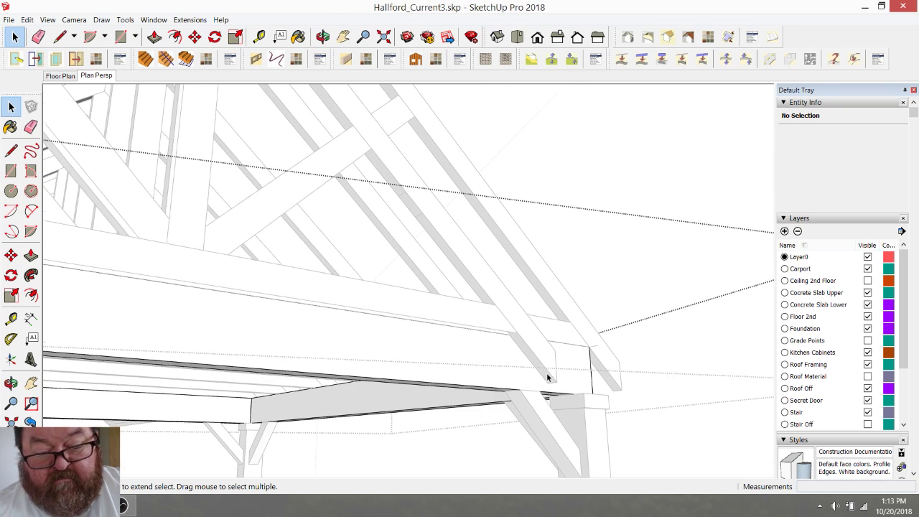
{"action": "scroll", "coordinate": [474, 445], "scroll_direction": "up", "scroll_amount": 2}
{"action": "scroll", "coordinate": [502, 348], "scroll_direction": "up", "scroll_amount": 3}
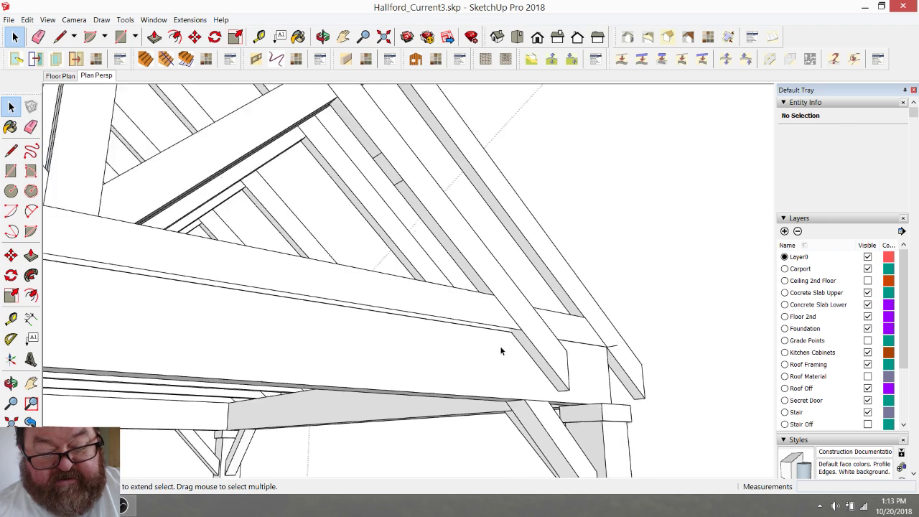
{"action": "left_click", "coordinate": [503, 293]}
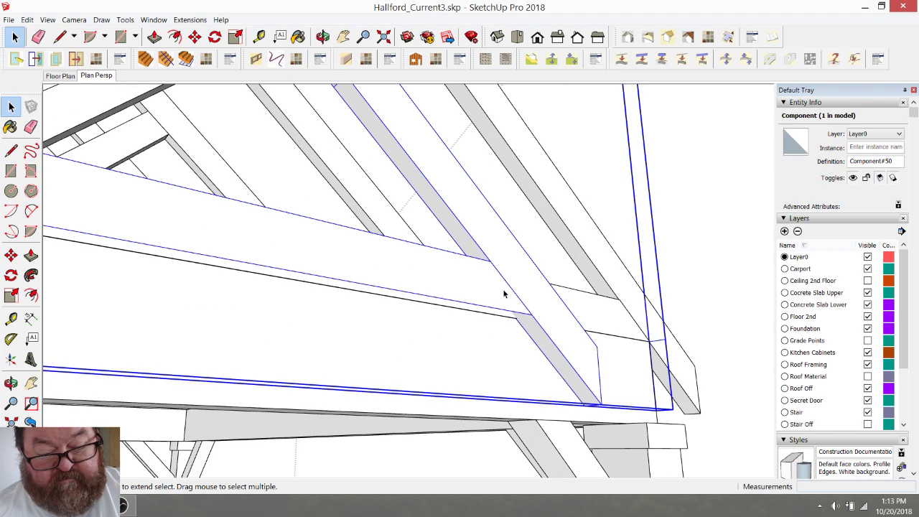
{"action": "double_click", "coordinate": [503, 293]}
{"action": "scroll", "coordinate": [502, 293], "scroll_direction": "up", "scroll_amount": 3}
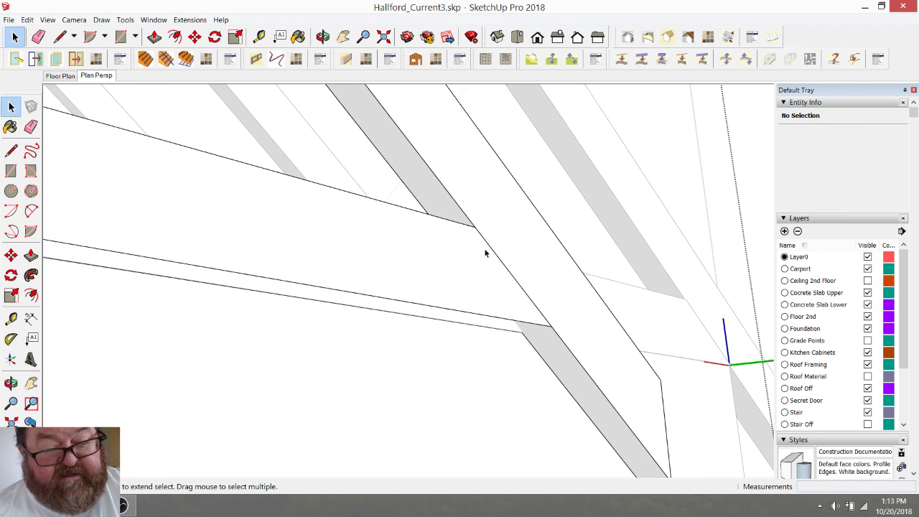
{"action": "left_click", "coordinate": [485, 252]}
{"action": "left_click", "coordinate": [60, 37]}
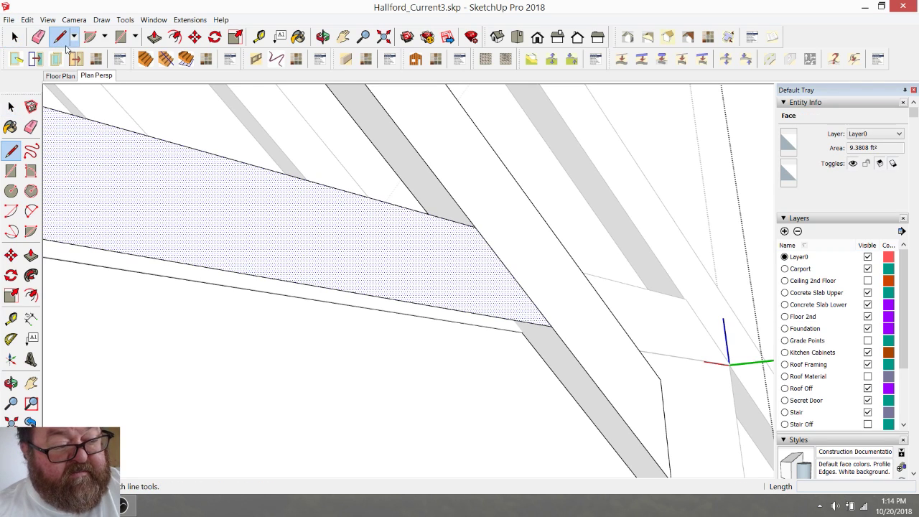
{"action": "left_click", "coordinate": [521, 331]}
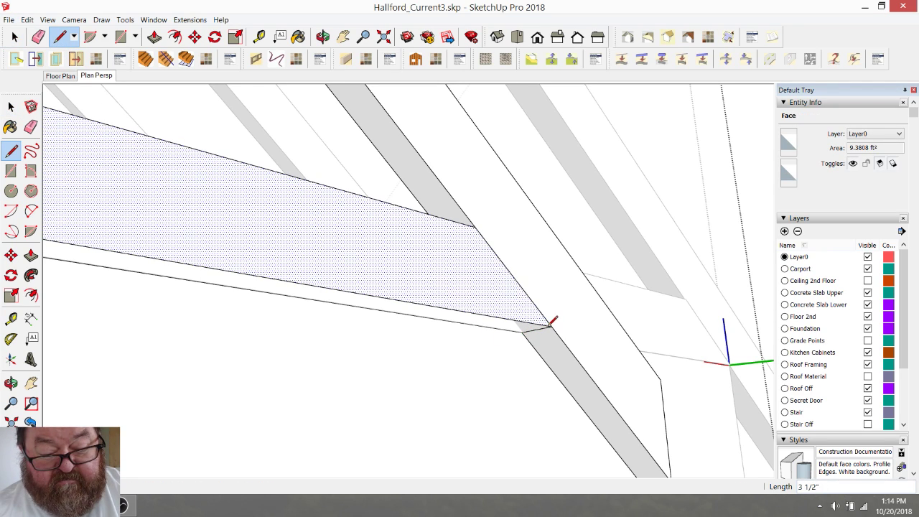
{"action": "scroll", "coordinate": [537, 307], "scroll_direction": "up", "scroll_amount": 2}
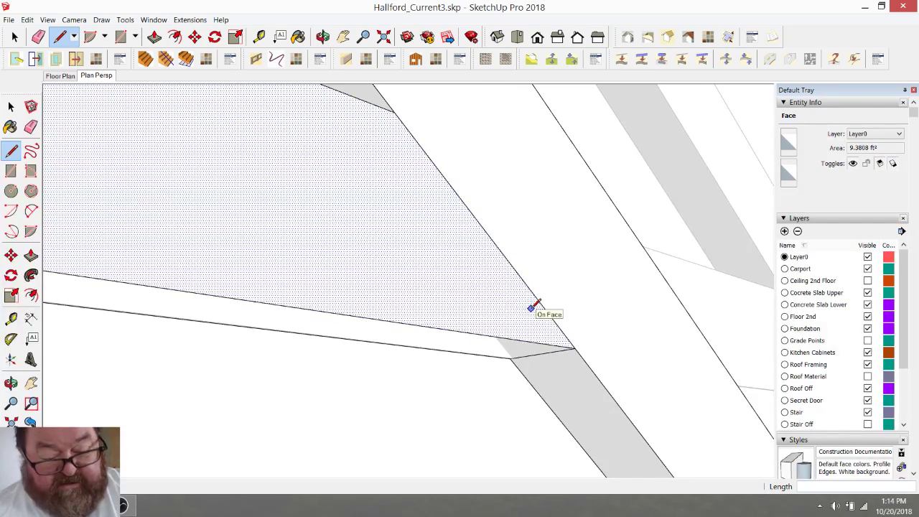
{"action": "scroll", "coordinate": [531, 308], "scroll_direction": "down", "scroll_amount": 2}
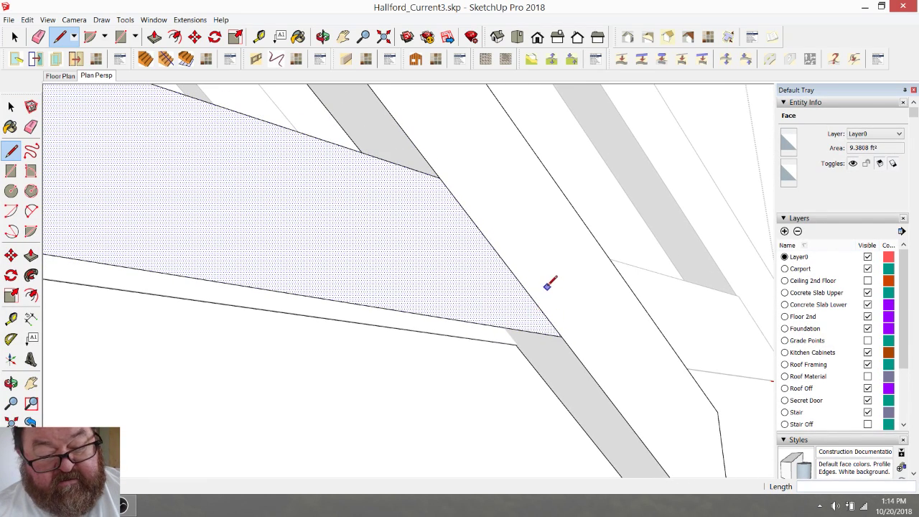
{"action": "left_click", "coordinate": [370, 323]}
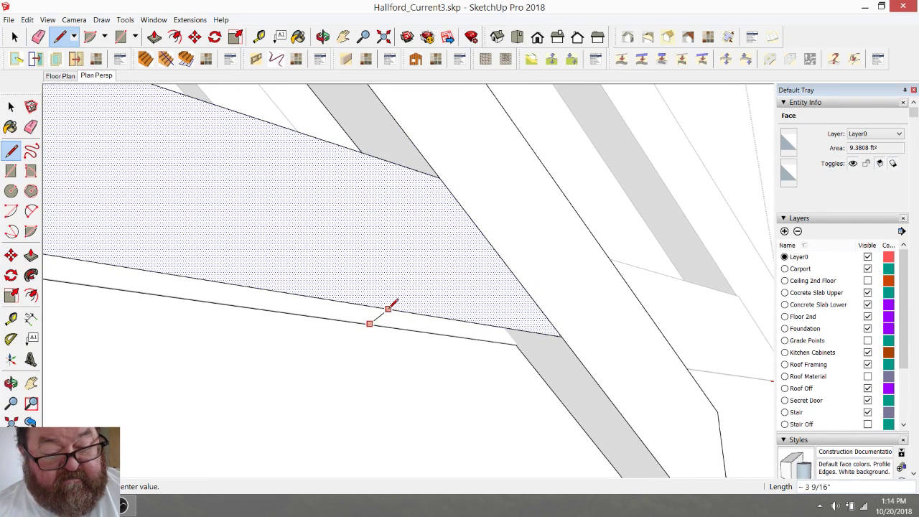
{"action": "key", "text": "Escape"}
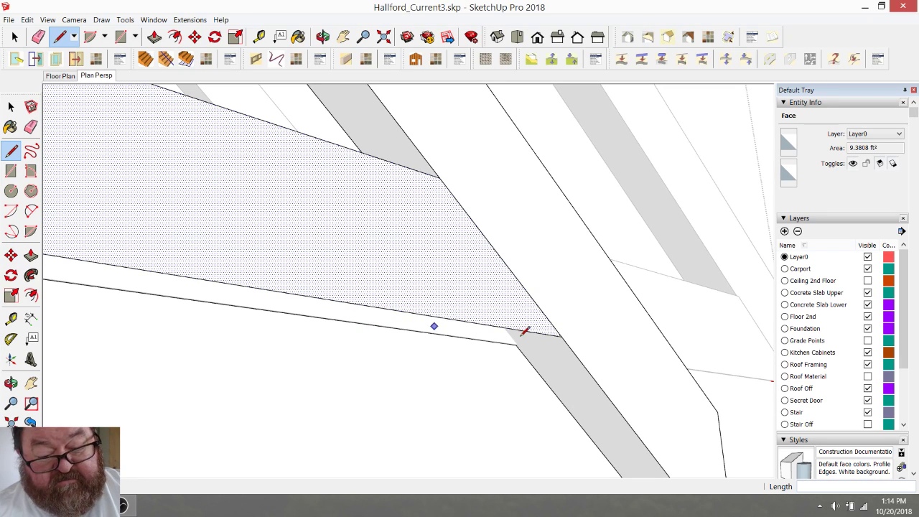
{"action": "scroll", "coordinate": [525, 332], "scroll_direction": "up", "scroll_amount": 6}
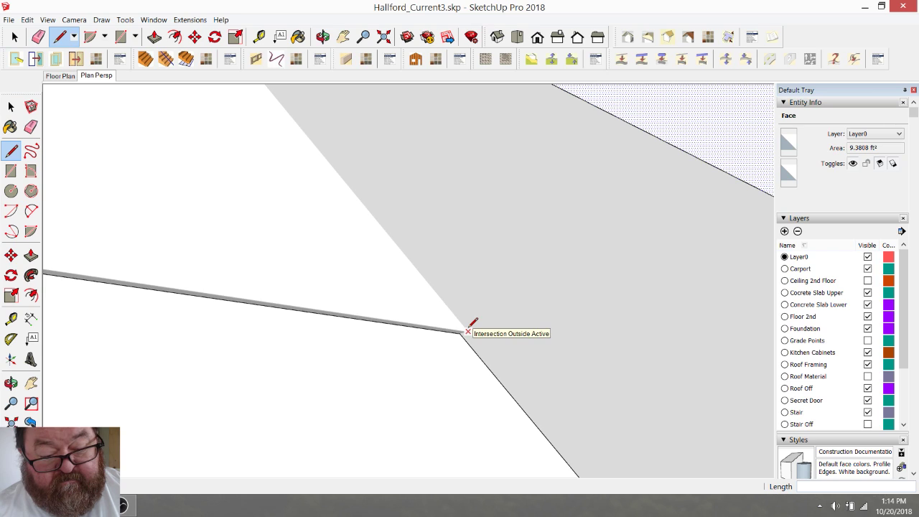
{"action": "left_click", "coordinate": [468, 331]}
{"action": "scroll", "coordinate": [468, 330], "scroll_direction": "down", "scroll_amount": 5}
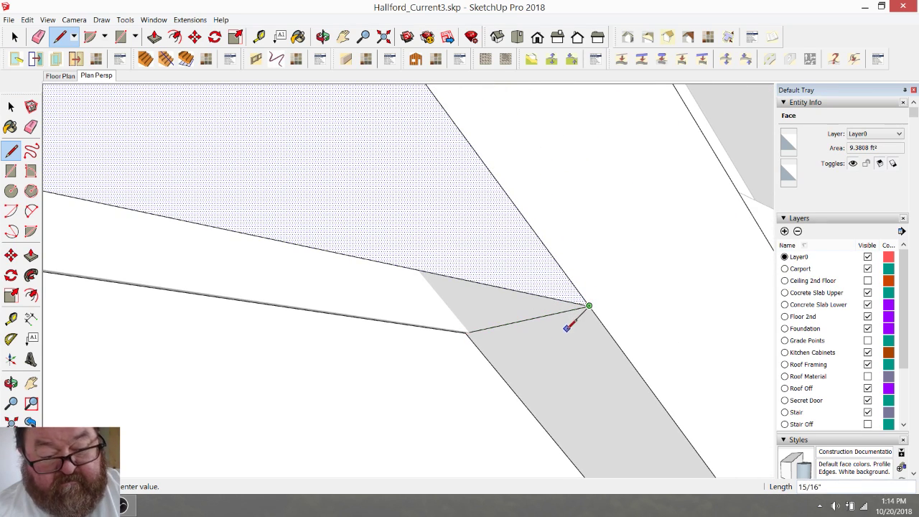
{"action": "key", "text": "Escape"}
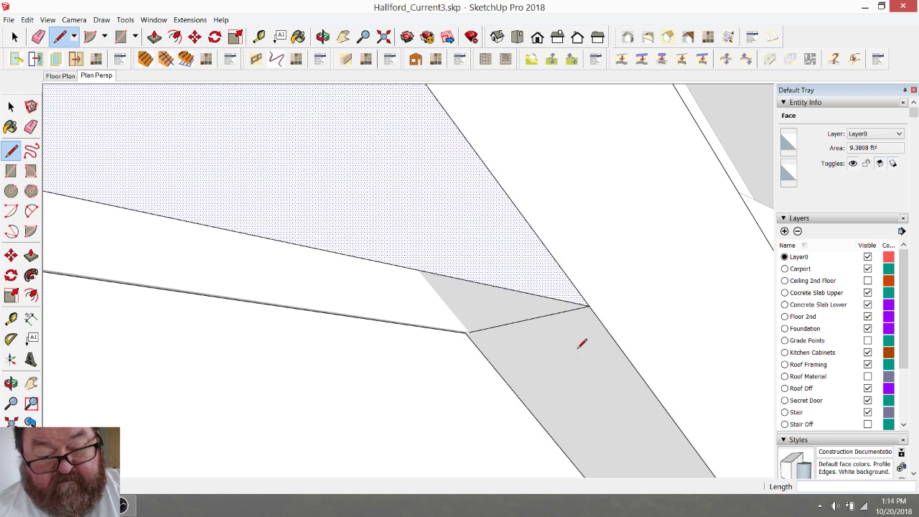
{"action": "scroll", "coordinate": [578, 349], "scroll_direction": "down", "scroll_amount": 2}
{"action": "scroll", "coordinate": [654, 323], "scroll_direction": "down", "scroll_amount": 4}
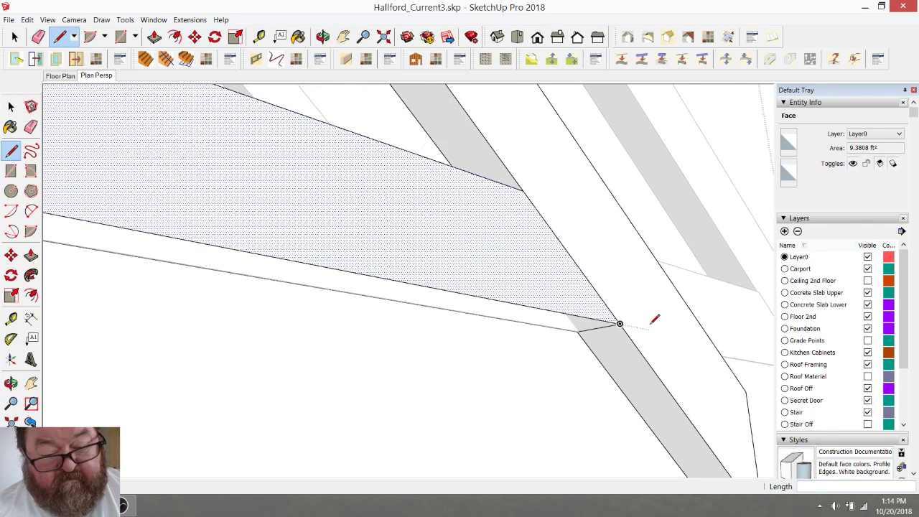
{"action": "left_click", "coordinate": [419, 298]}
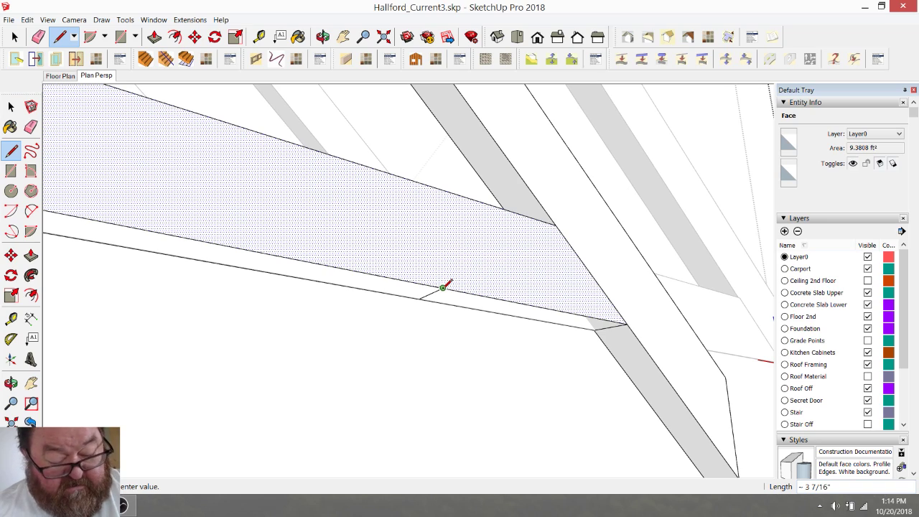
{"action": "key", "text": "Escape"}
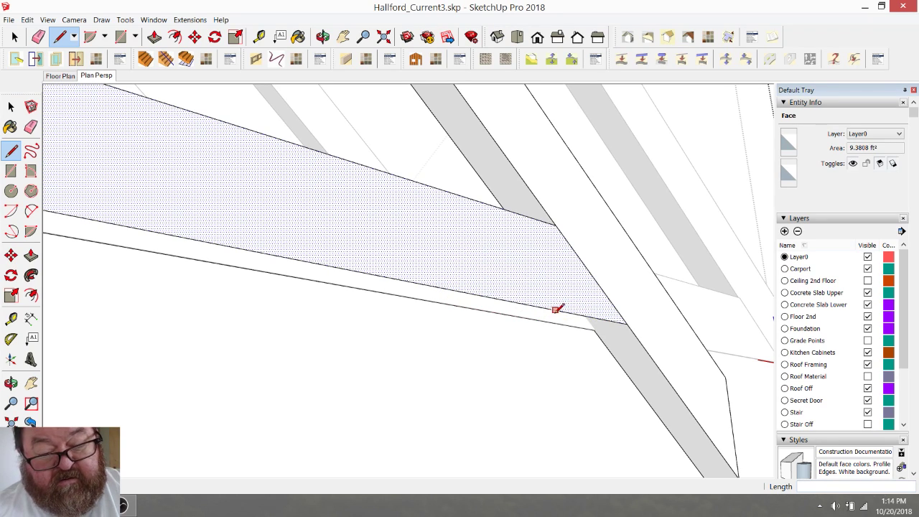
- Push/pull the truss's bottom chord face 3 3/8" toward the beam to give the chord thickness
{"action": "left_click", "coordinate": [154, 37]}
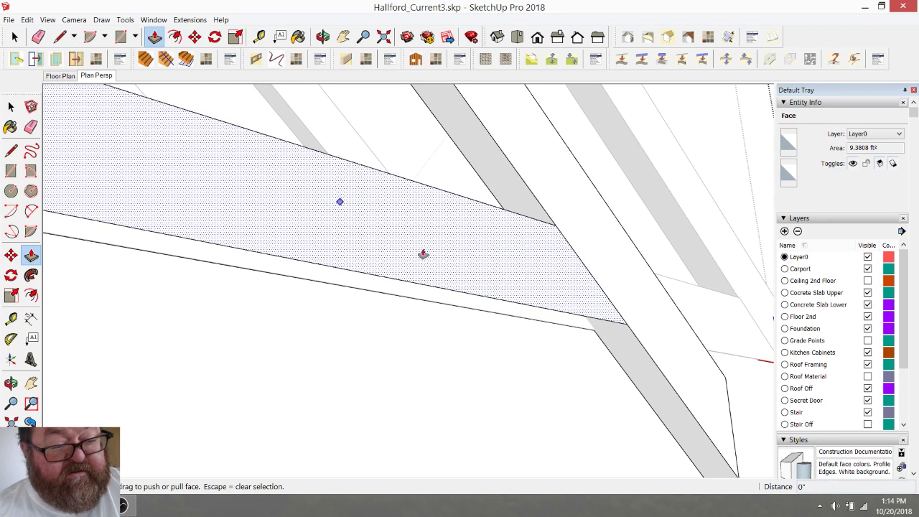
{"action": "left_click", "coordinate": [486, 285]}
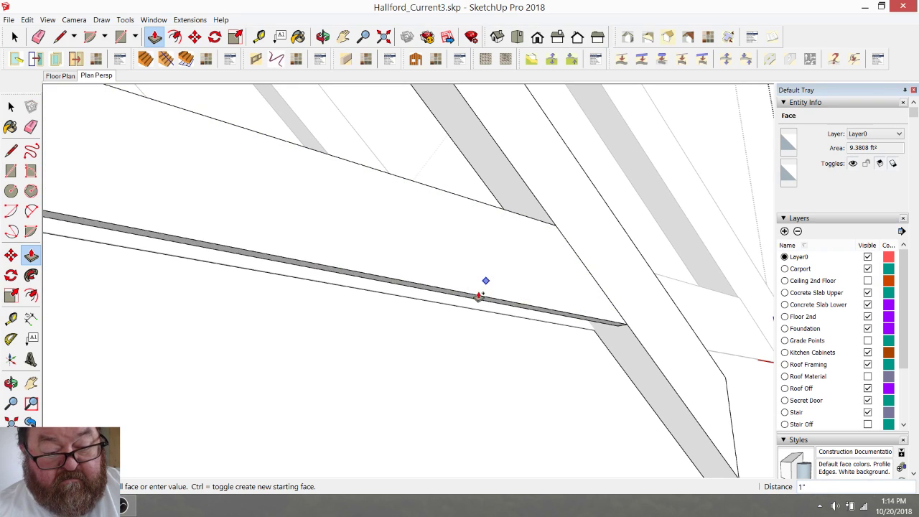
{"action": "left_click", "coordinate": [468, 318]}
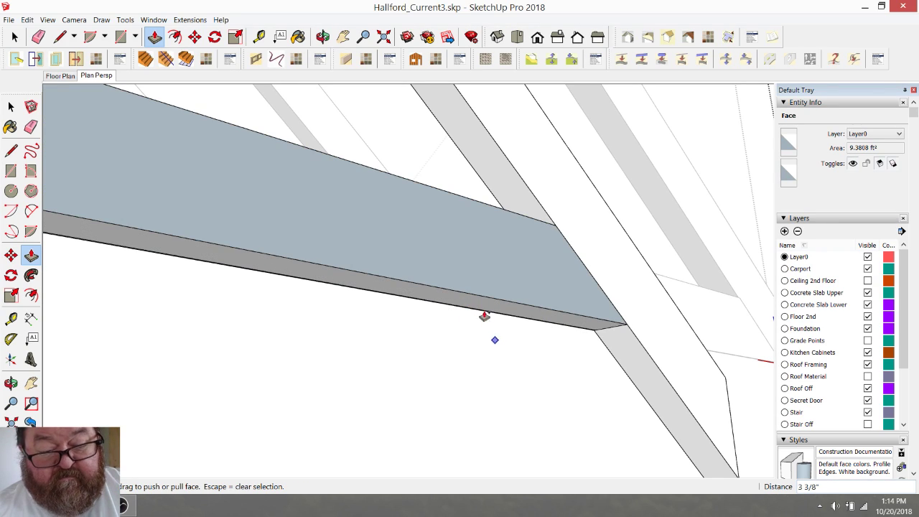
- Reverse the front face and the underside face of the truss's bottom chord
{"action": "left_click", "coordinate": [15, 36]}
{"action": "left_click", "coordinate": [294, 185]}
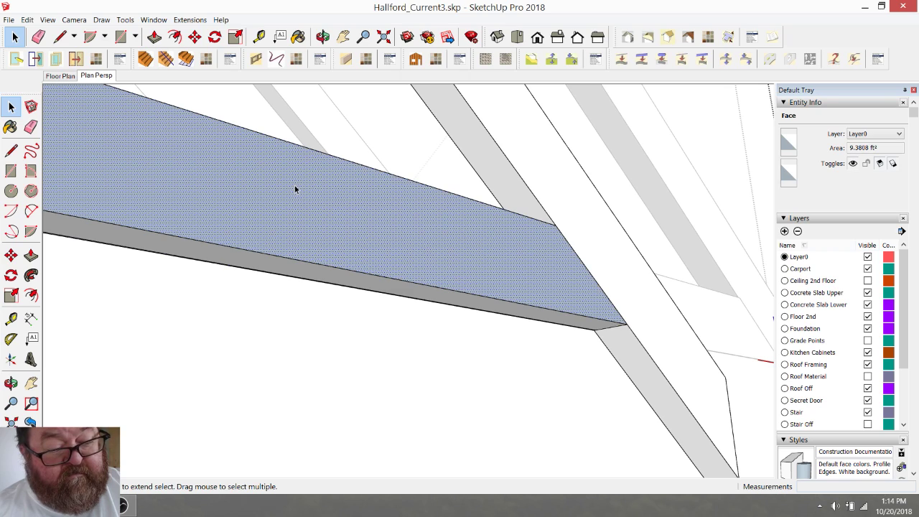
{"action": "right_click", "coordinate": [294, 185]}
{"action": "left_click", "coordinate": [325, 288]}
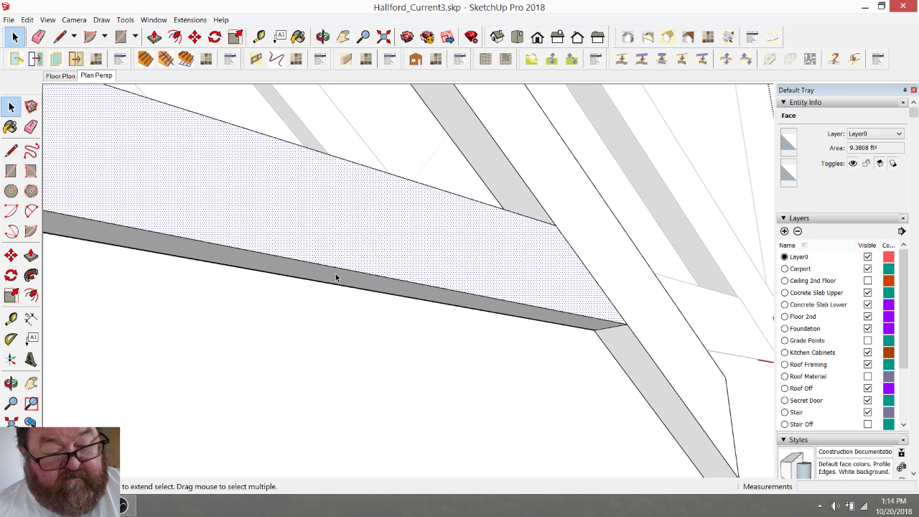
{"action": "right_click", "coordinate": [335, 277]}
{"action": "left_click", "coordinate": [369, 375]}
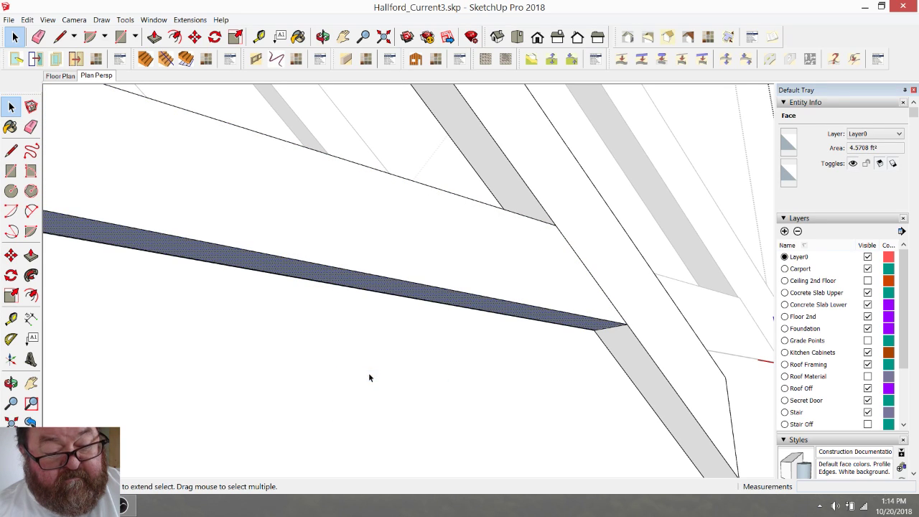
{"action": "right_click", "coordinate": [368, 286]}
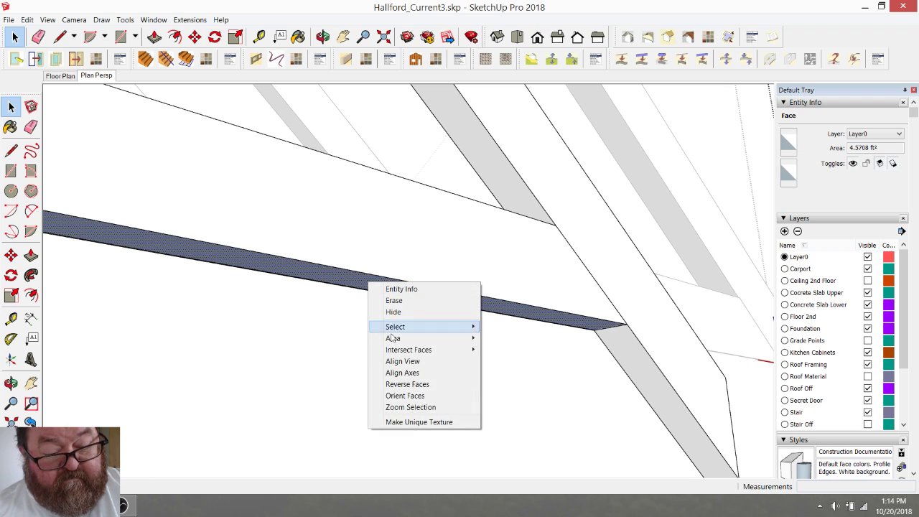
{"action": "left_click", "coordinate": [407, 381]}
- Leave the truss component and open the front beam group for editing
{"action": "middle_click_drag", "start_coordinate": [438, 349], "coordinate": [576, 316]}
{"action": "scroll", "coordinate": [596, 337], "scroll_direction": "down", "scroll_amount": 5}
{"action": "scroll", "coordinate": [566, 310], "scroll_direction": "down", "scroll_amount": 2}
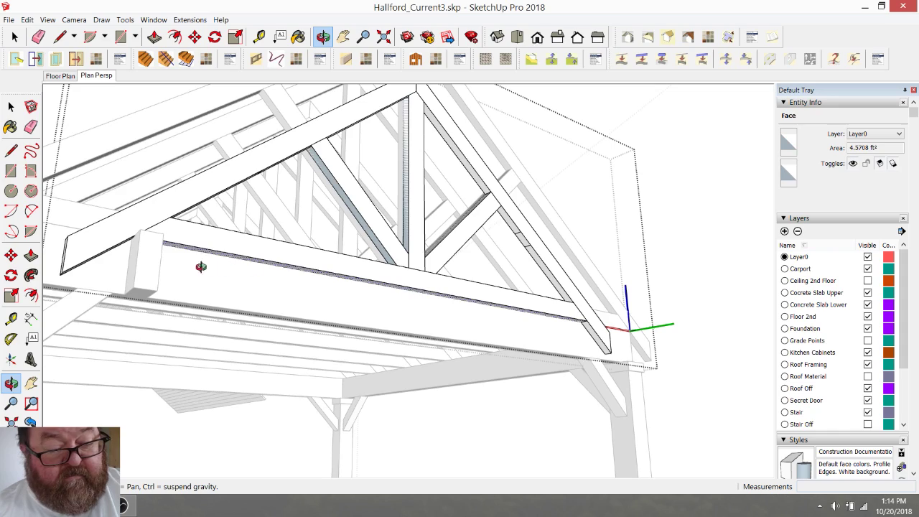
{"action": "scroll", "coordinate": [166, 230], "scroll_direction": "up", "scroll_amount": 4}
{"action": "middle_click_drag", "start_coordinate": [171, 231], "coordinate": [62, 135]}
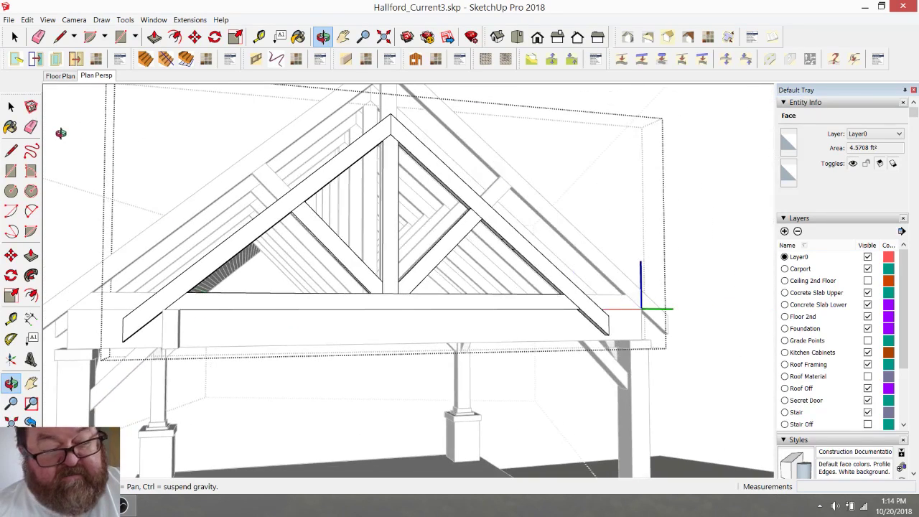
{"action": "left_click", "coordinate": [14, 37]}
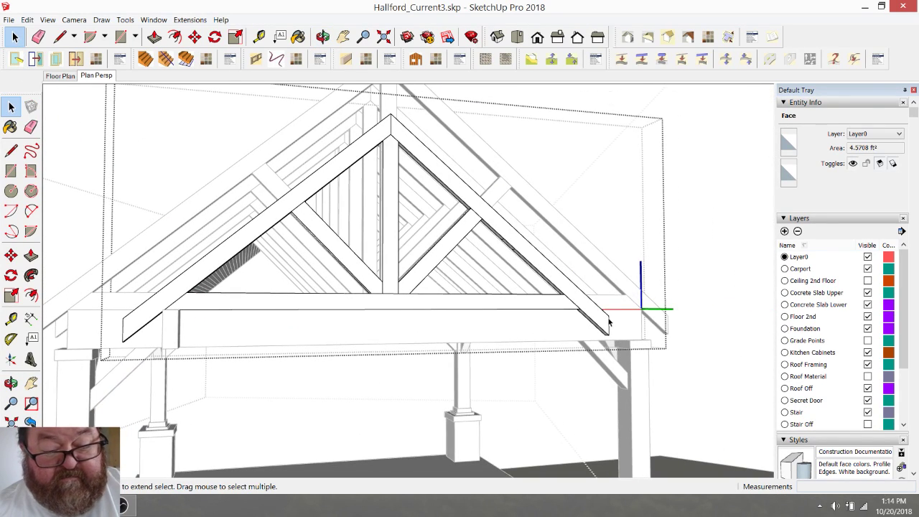
{"action": "left_click", "coordinate": [560, 328]}
{"action": "left_click", "coordinate": [559, 328]}
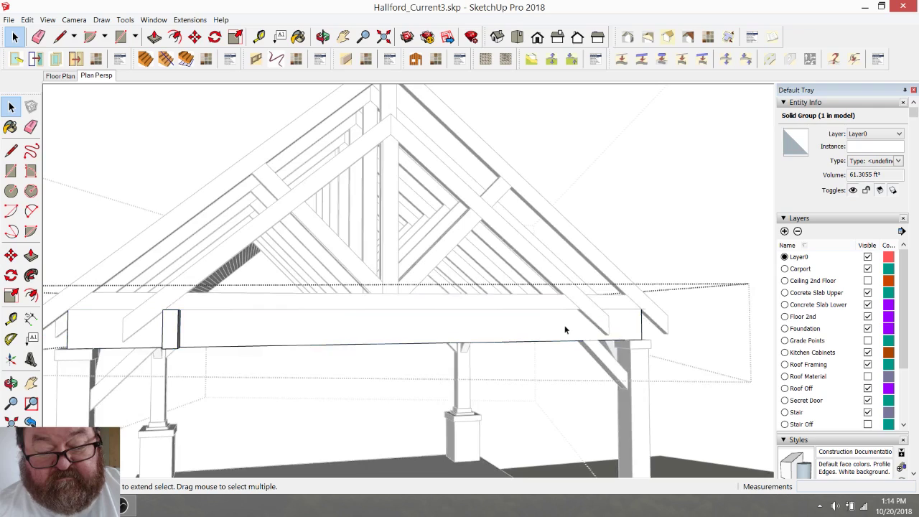
{"action": "double_click", "coordinate": [565, 329]}
- Place a vertical guide on the beam face, about 3' 1 1/2" from the beam's end edge, through the chord corner beside the rafter
{"action": "scroll", "coordinate": [582, 322], "scroll_direction": "up", "scroll_amount": 7}
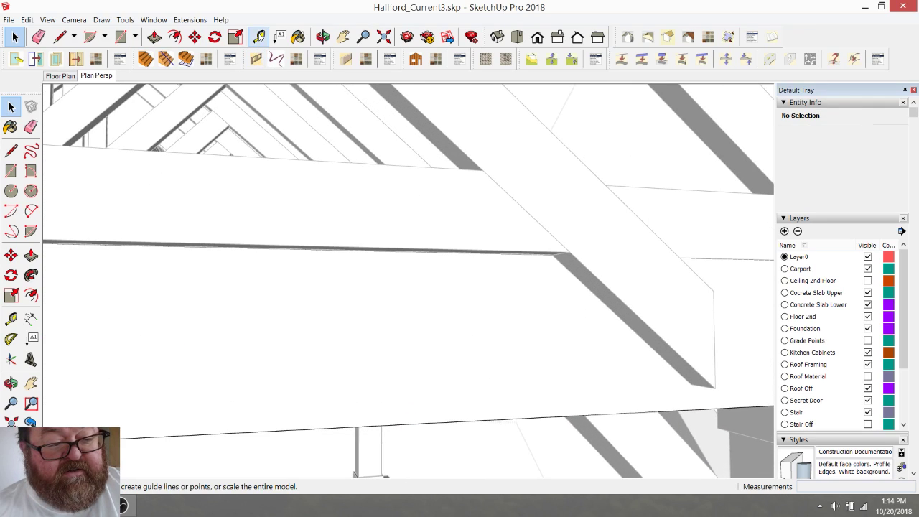
{"action": "left_click", "coordinate": [259, 36]}
{"action": "scroll", "coordinate": [373, 237], "scroll_direction": "down", "scroll_amount": 2}
{"action": "scroll", "coordinate": [574, 316], "scroll_direction": "down", "scroll_amount": 2}
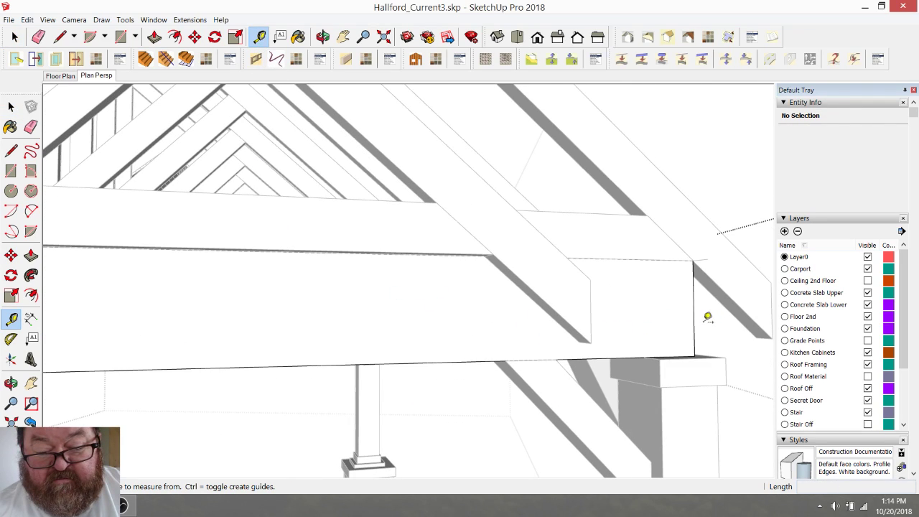
{"action": "left_click", "coordinate": [694, 321]}
{"action": "scroll", "coordinate": [488, 280], "scroll_direction": "up", "scroll_amount": 4}
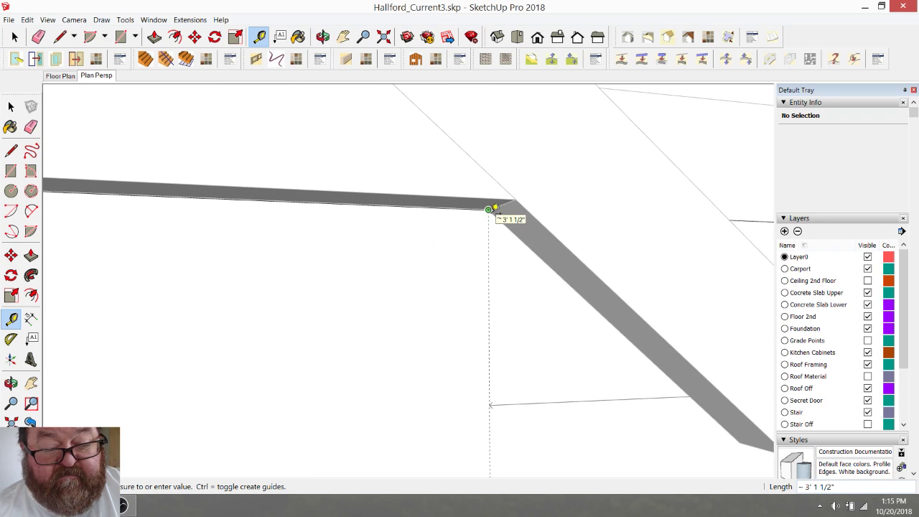
{"action": "left_click", "coordinate": [488, 209]}
- Add a second vertical guide on the beam face, offset 6" from the first toward the middle of the beam
{"action": "scroll", "coordinate": [527, 323], "scroll_direction": "down", "scroll_amount": 2}
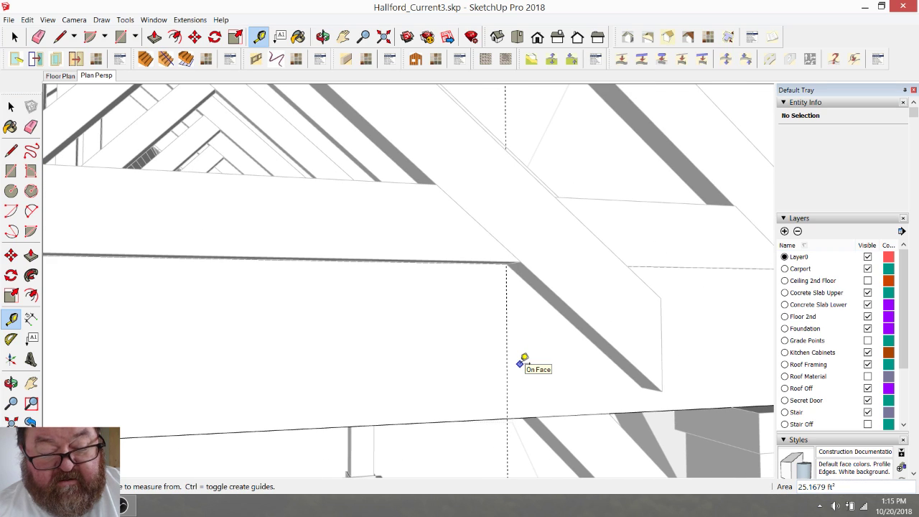
{"action": "scroll", "coordinate": [519, 377], "scroll_direction": "up", "scroll_amount": 1}
{"action": "scroll", "coordinate": [514, 364], "scroll_direction": "up", "scroll_amount": 2}
{"action": "scroll", "coordinate": [329, 224], "scroll_direction": "down", "scroll_amount": 1}
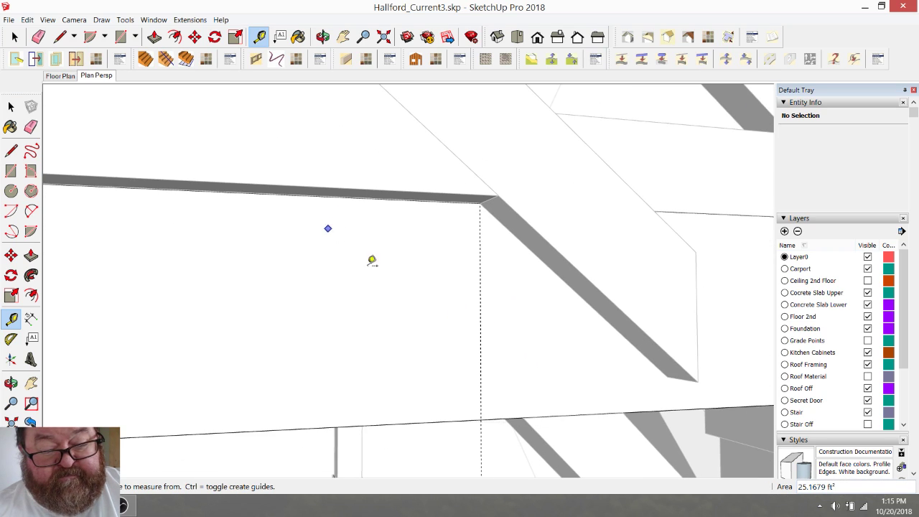
{"action": "left_click", "coordinate": [481, 325]}
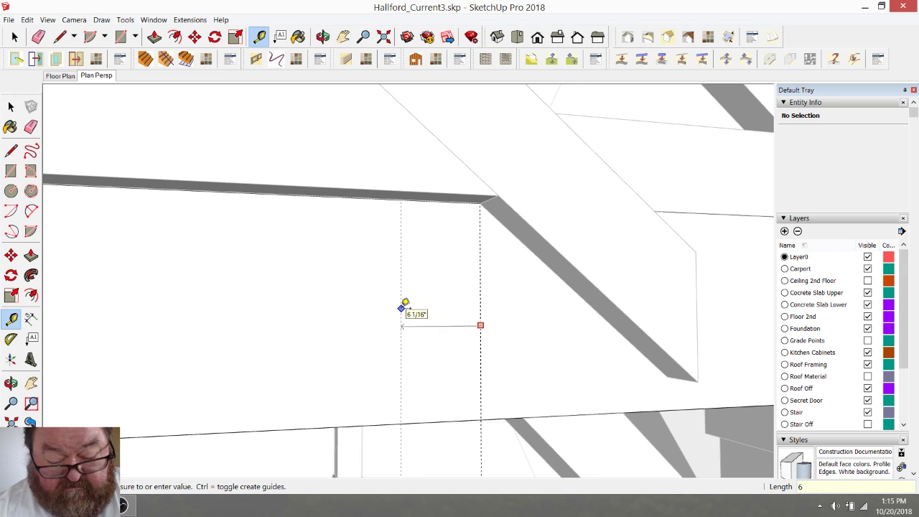
{"action": "key", "text": "Return"}
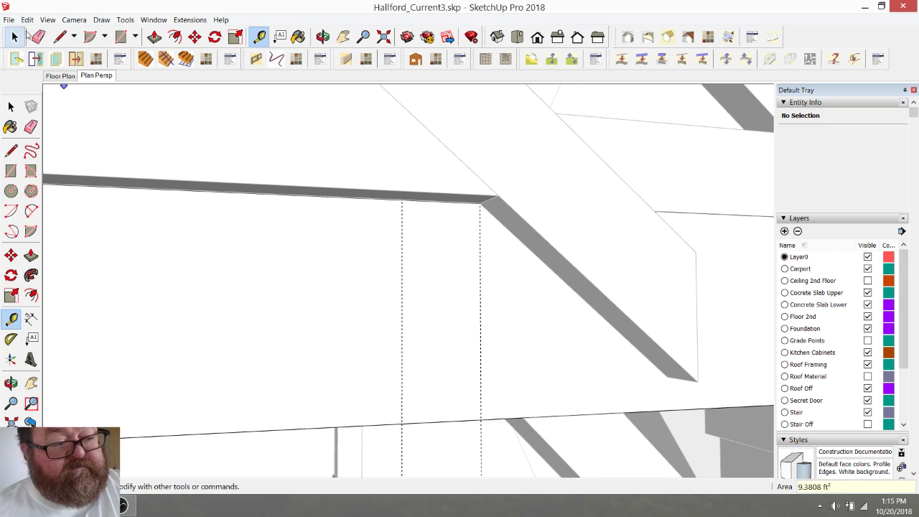
- Draw vertical lines along both guides from the beam's bottom edge to its top edge to outline a block strip
{"action": "left_click", "coordinate": [61, 36]}
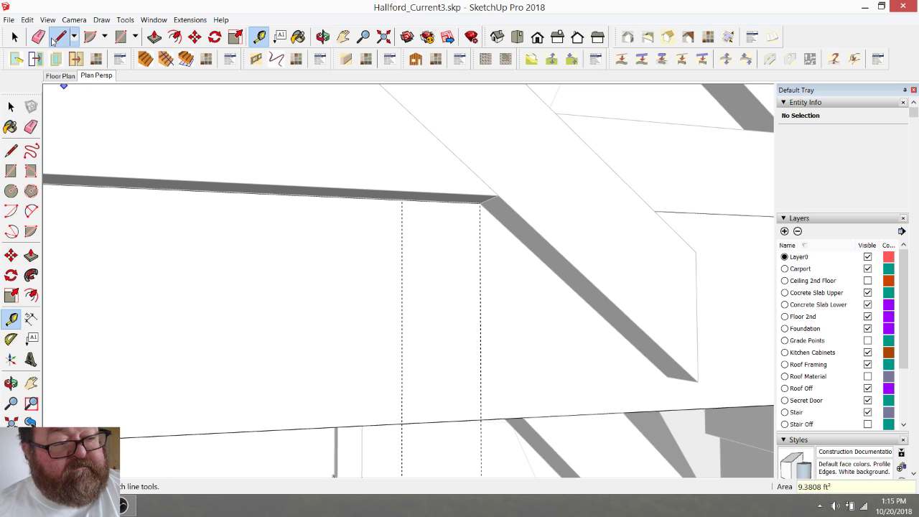
{"action": "left_click", "coordinate": [402, 423]}
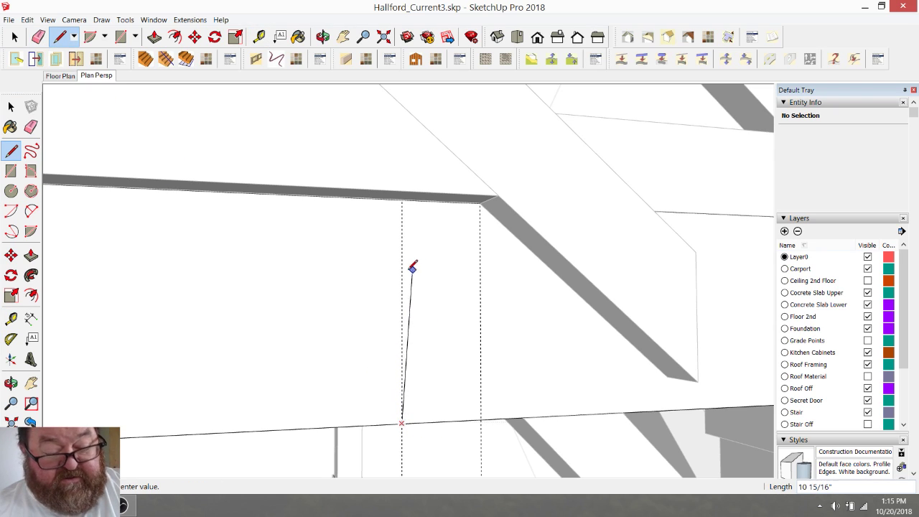
{"action": "left_click", "coordinate": [402, 199]}
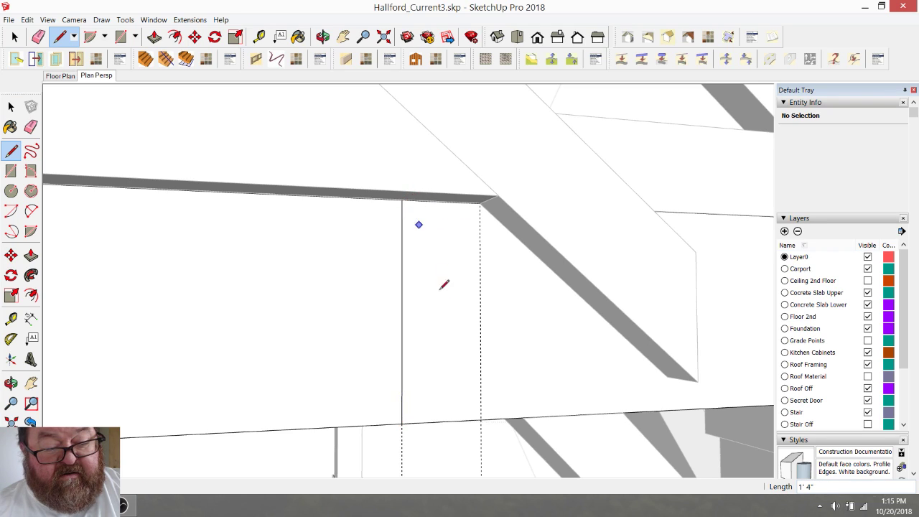
{"action": "left_click", "coordinate": [14, 37]}
{"action": "left_click", "coordinate": [387, 315]}
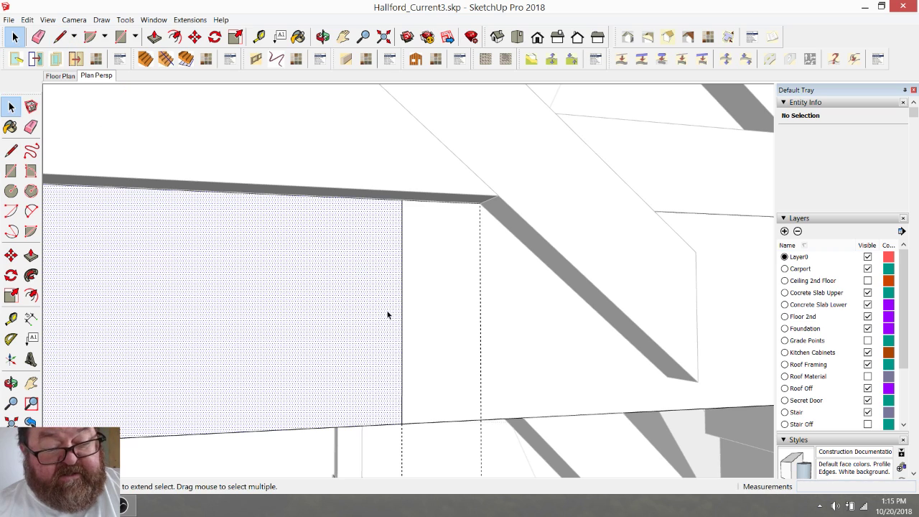
{"action": "left_click", "coordinate": [60, 37]}
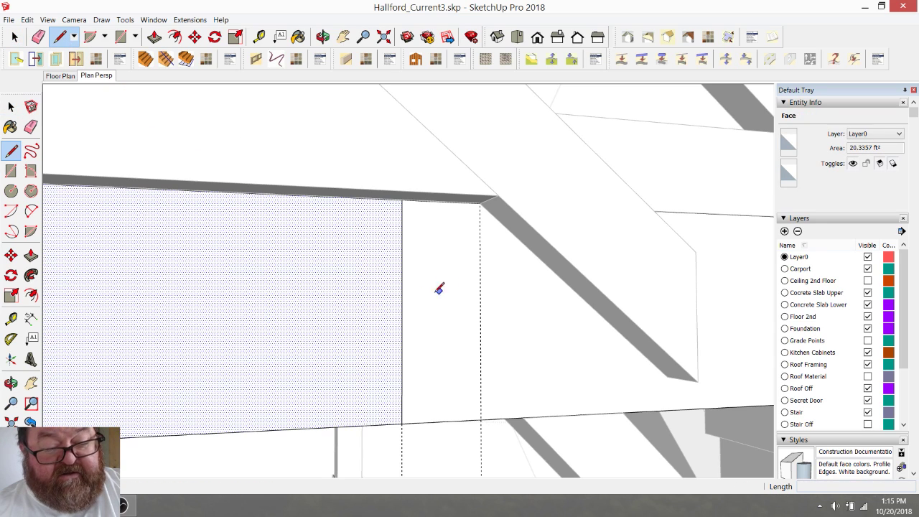
{"action": "left_click", "coordinate": [481, 419]}
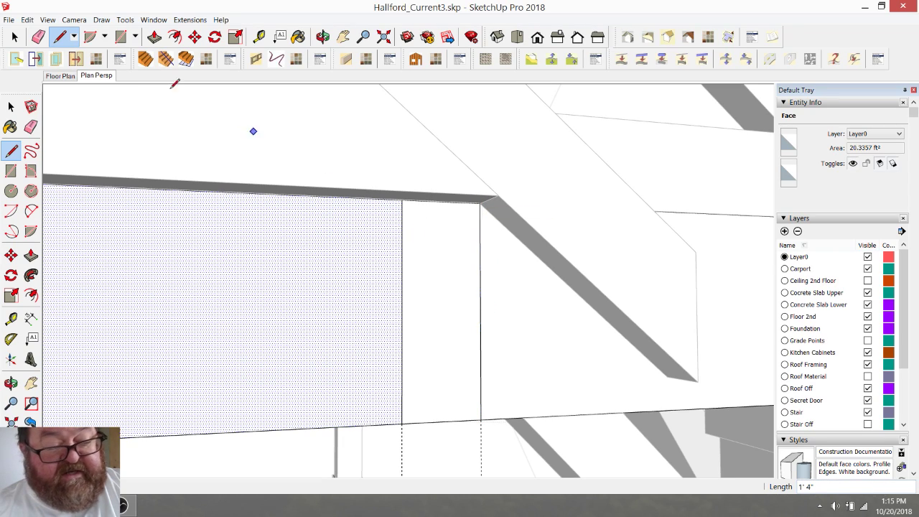
- Push/pull the outlined strip 1' 1/2" out from the beam face to form the second support block
{"action": "left_click", "coordinate": [154, 37]}
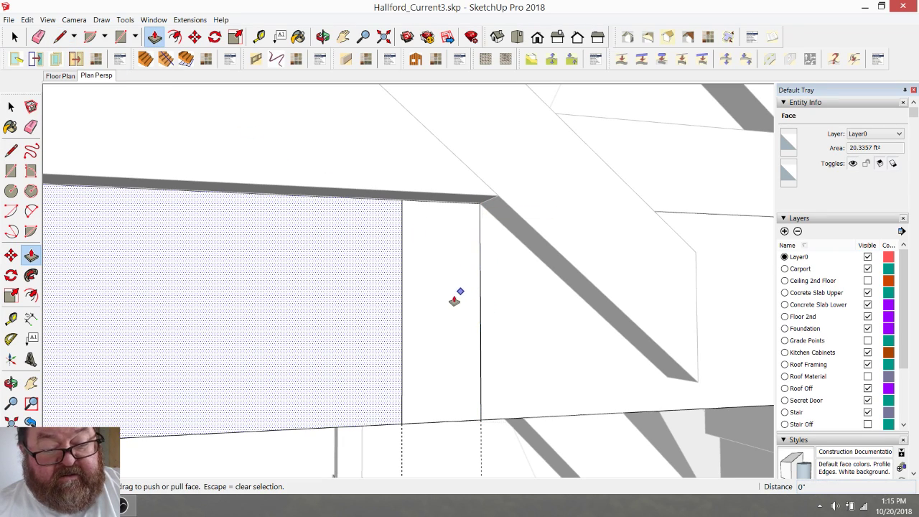
{"action": "left_click", "coordinate": [14, 37]}
{"action": "left_click", "coordinate": [437, 280]}
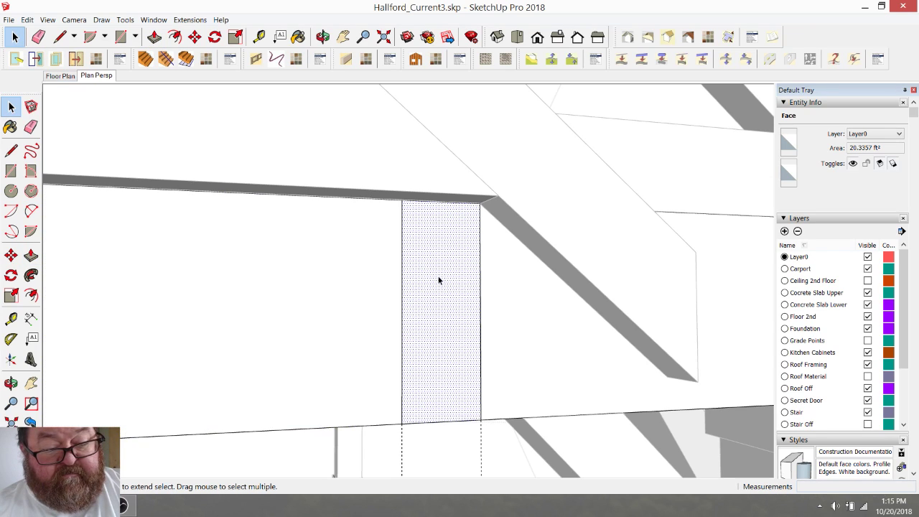
{"action": "left_click", "coordinate": [154, 36]}
{"action": "left_click_drag", "start_coordinate": [449, 308], "coordinate": [517, 328]}
{"action": "scroll", "coordinate": [370, 210], "scroll_direction": "down", "scroll_amount": 5}
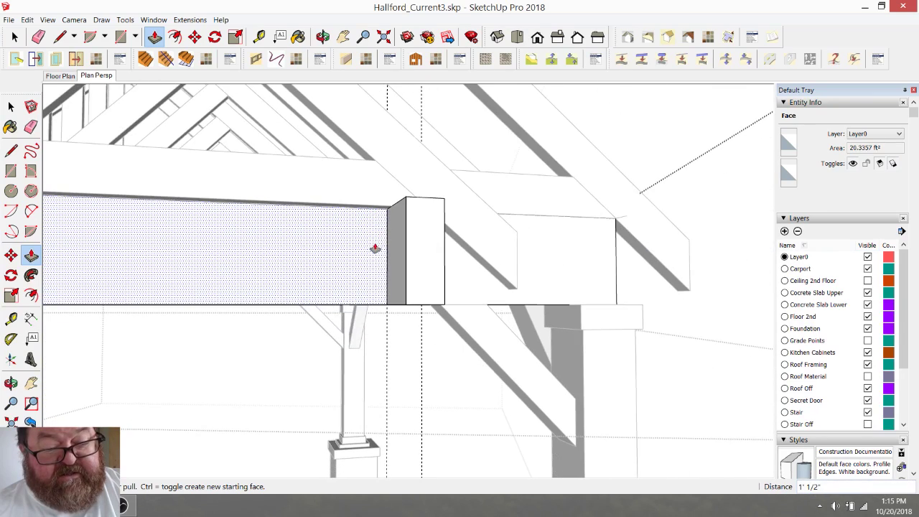
{"action": "left_click", "coordinate": [14, 36]}
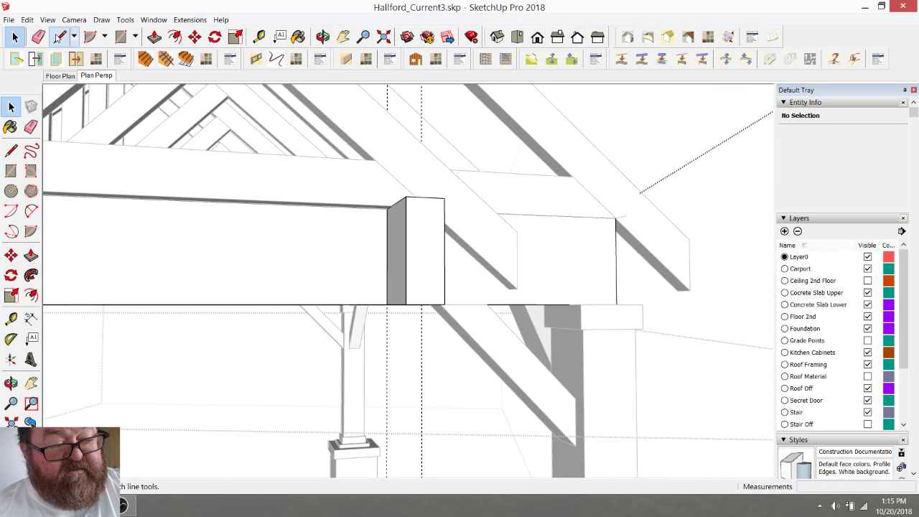
- Erase the two vertical guides at the new support block
{"action": "left_click", "coordinate": [60, 36]}
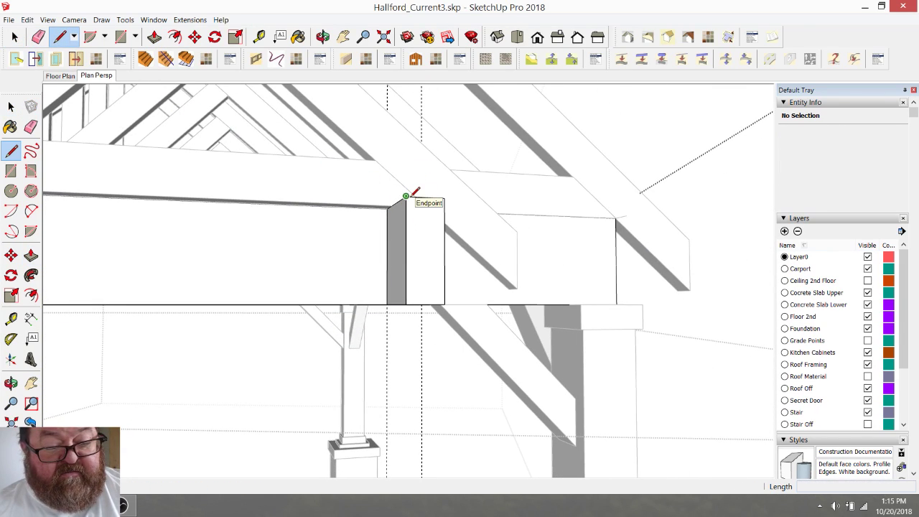
{"action": "scroll", "coordinate": [408, 196], "scroll_direction": "up", "scroll_amount": 1}
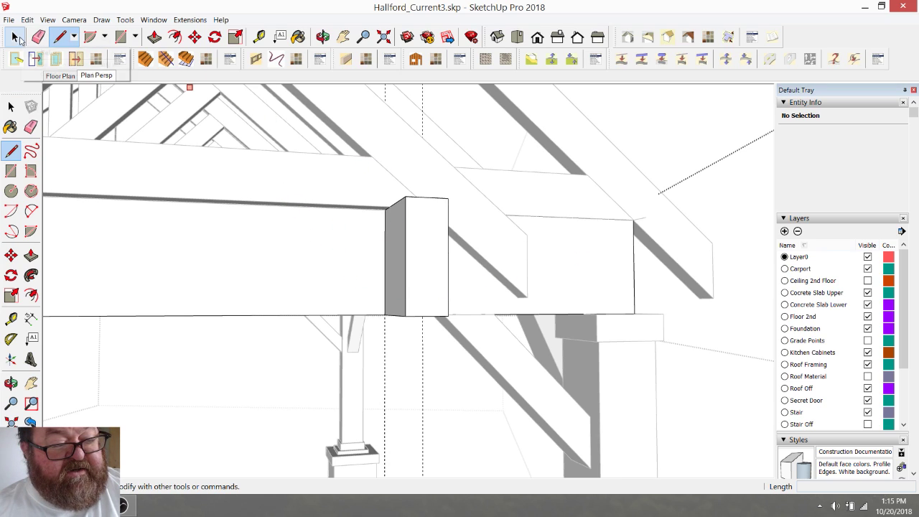
{"action": "left_click", "coordinate": [38, 36]}
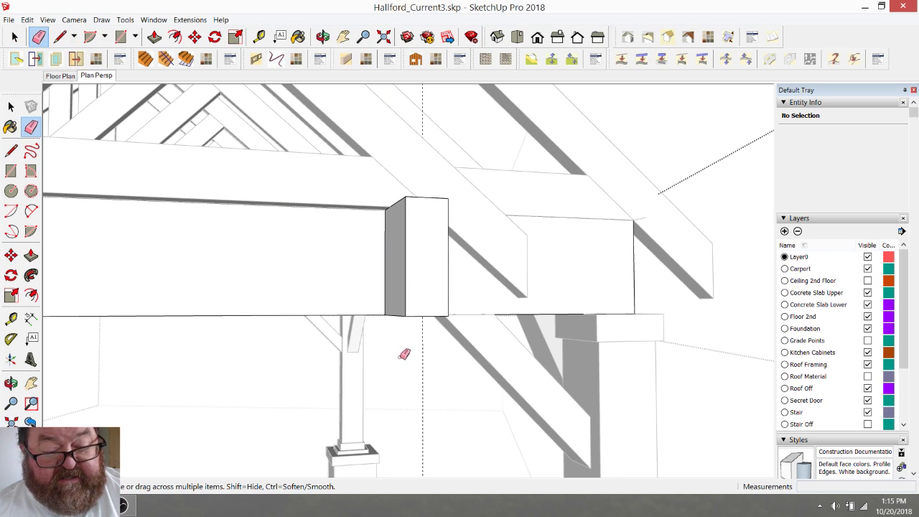
{"action": "scroll", "coordinate": [422, 356], "scroll_direction": "down", "scroll_amount": 1}
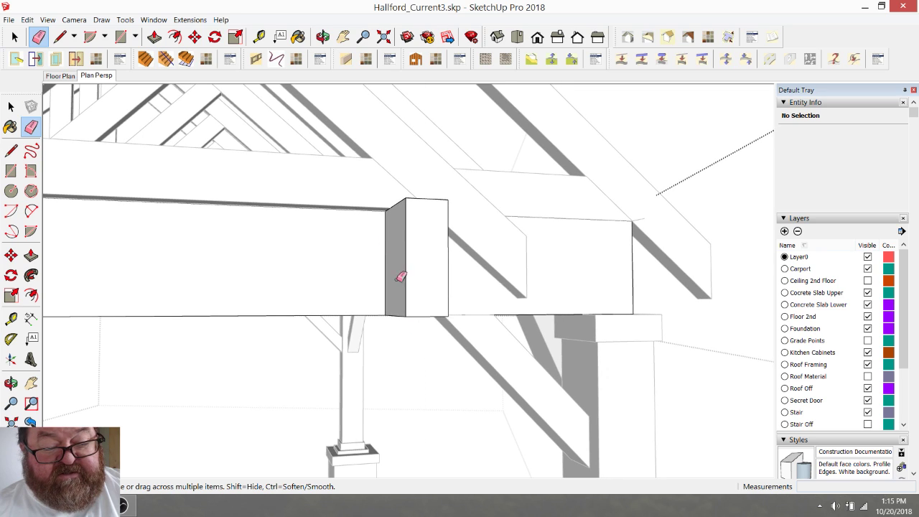
- Examine both support blocks on the front beam and their fit against the truss rafters from above
{"action": "key", "text": "o"}
{"action": "left_click_drag", "start_coordinate": [318, 187], "coordinate": [406, 276]}
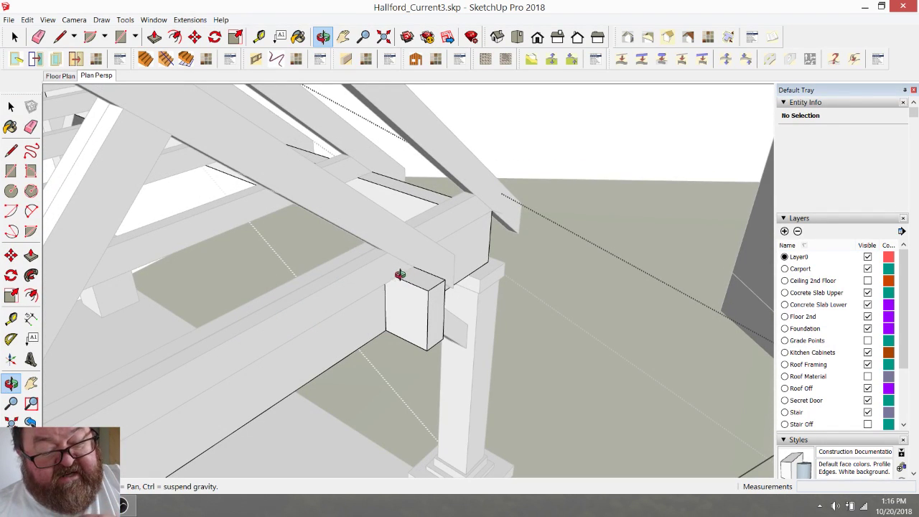
{"action": "scroll", "coordinate": [396, 260], "scroll_direction": "down", "scroll_amount": 3}
{"action": "scroll", "coordinate": [387, 268], "scroll_direction": "down", "scroll_amount": 8}
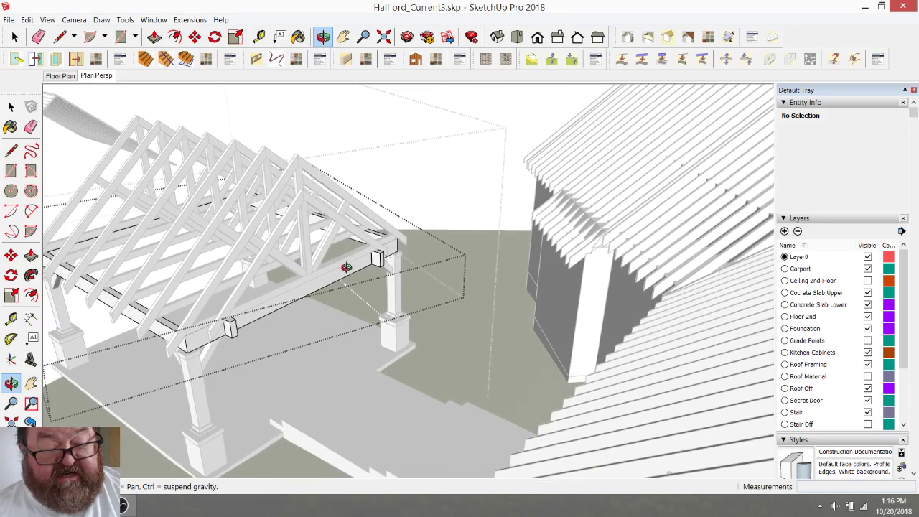
{"action": "left_click_drag", "start_coordinate": [346, 268], "coordinate": [367, 264]}
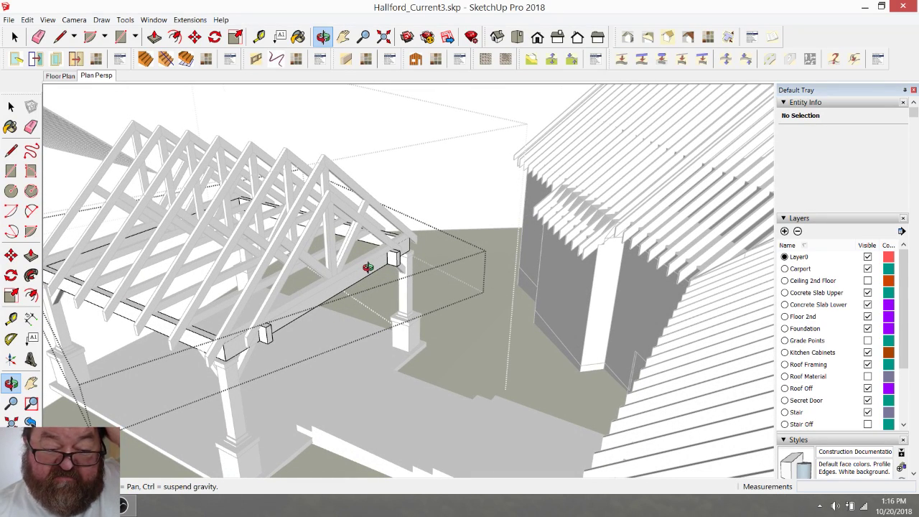
{"action": "scroll", "coordinate": [331, 292], "scroll_direction": "up", "scroll_amount": 8}
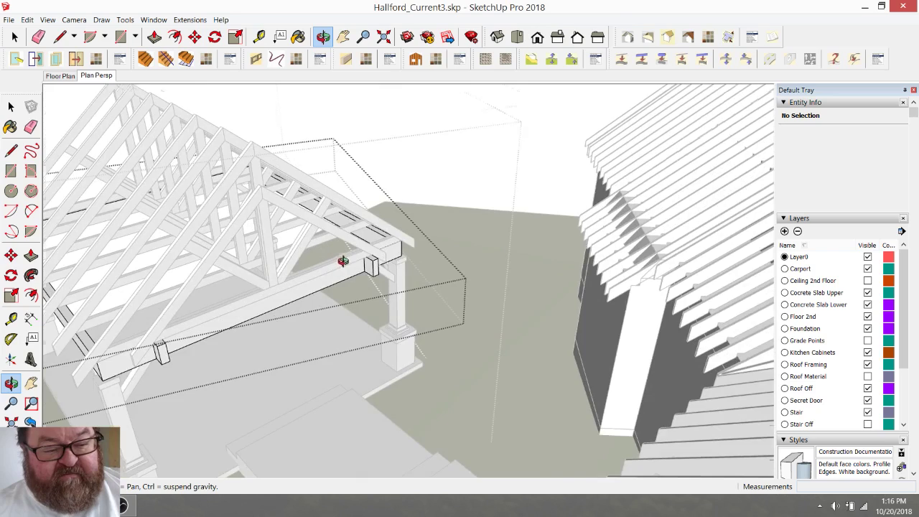
{"action": "left_click_drag", "start_coordinate": [359, 273], "coordinate": [386, 261]}
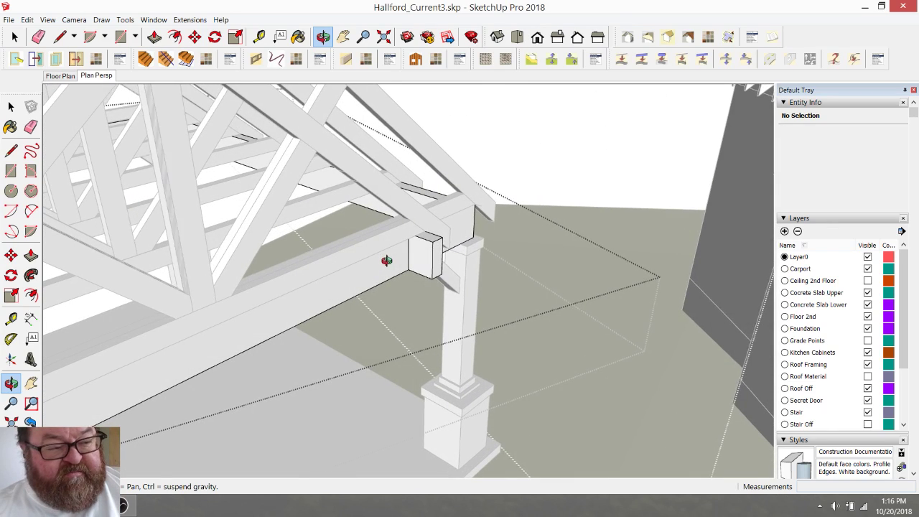
- Reopen the front beam group and push the inner side face of the new support block in by 1/2"
{"action": "key", "text": "space"}
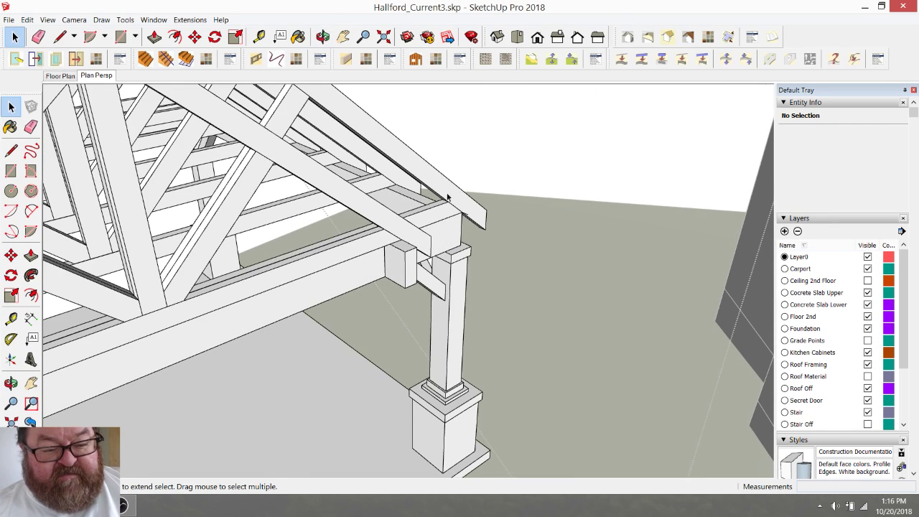
{"action": "scroll", "coordinate": [402, 261], "scroll_direction": "up", "scroll_amount": 2}
{"action": "double_click", "coordinate": [396, 269]}
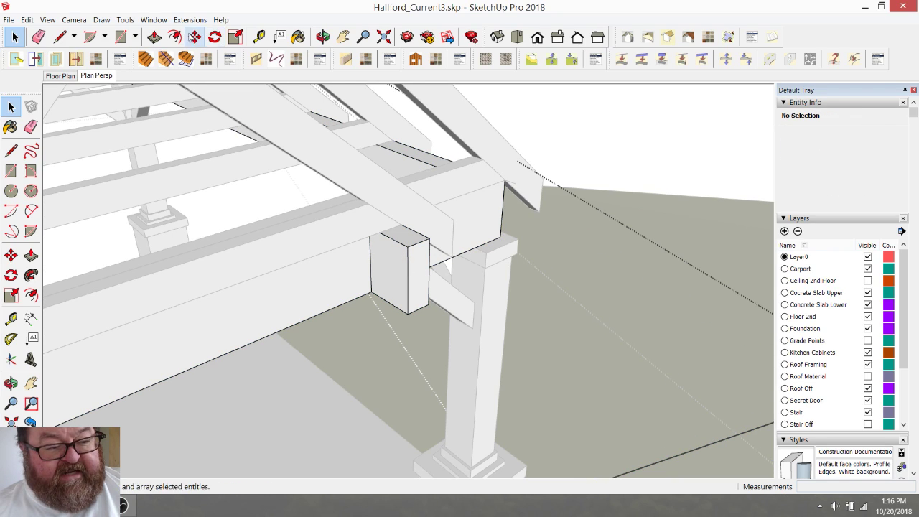
{"action": "left_click", "coordinate": [155, 37]}
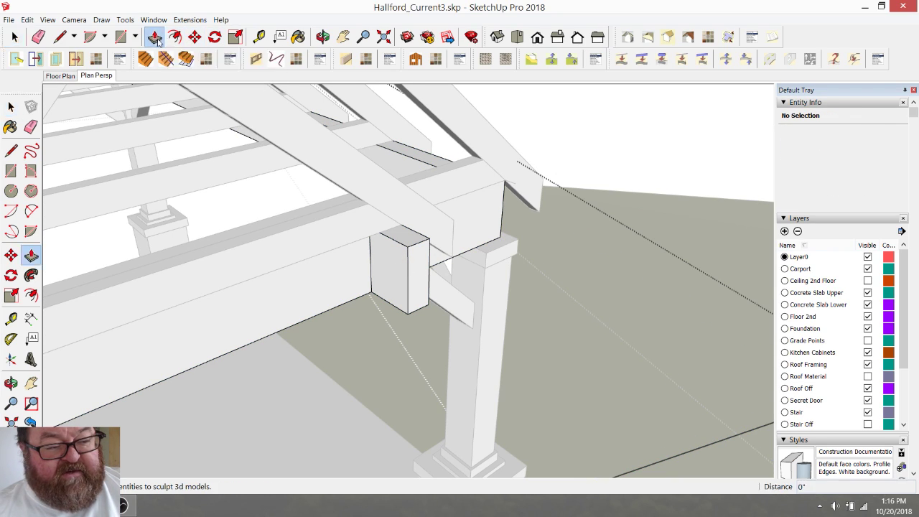
{"action": "left_click", "coordinate": [393, 290]}
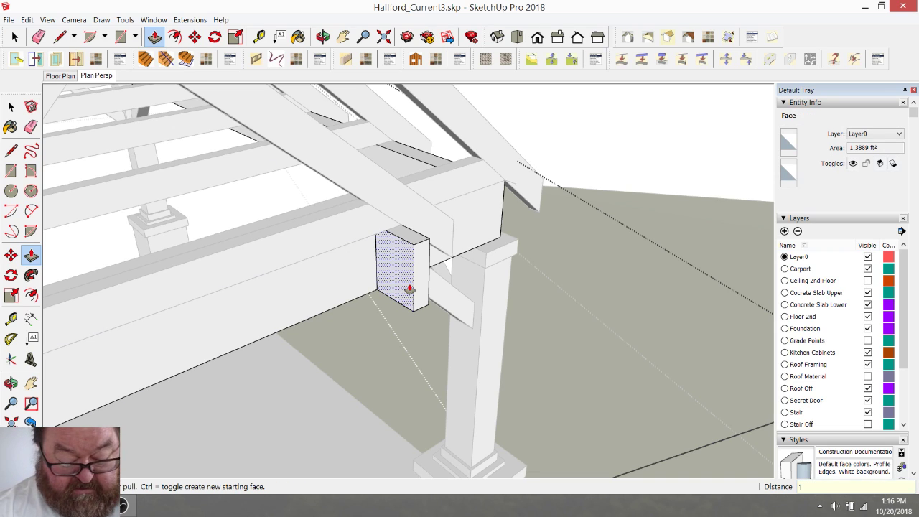
{"action": "type", "text": "1/2\""}
{"action": "key", "text": "Return"}
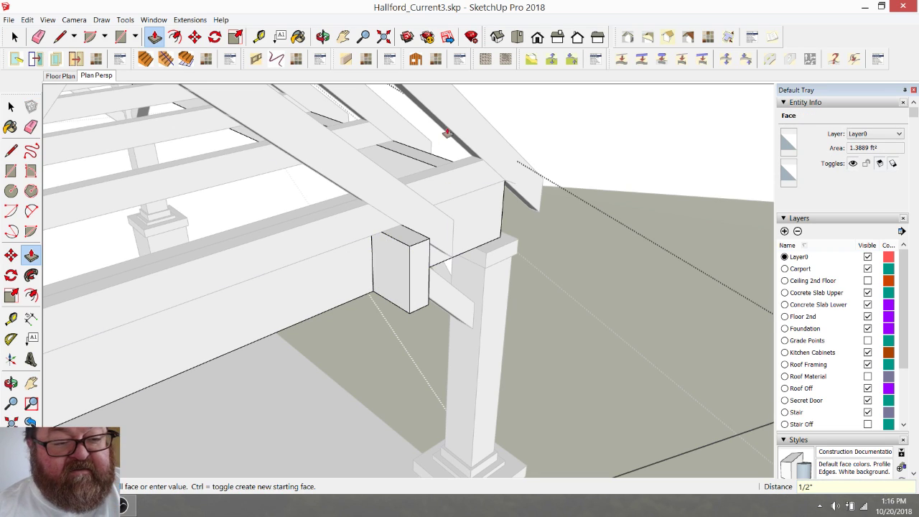
- Push the inner side face of the support block at the beam's opposite end in by 1/2"
{"action": "left_click", "coordinate": [323, 37]}
{"action": "scroll", "coordinate": [557, 238], "scroll_direction": "down", "scroll_amount": 5}
{"action": "left_click_drag", "start_coordinate": [444, 227], "coordinate": [173, 253]}
{"action": "scroll", "coordinate": [293, 327], "scroll_direction": "up", "scroll_amount": 7}
{"action": "scroll", "coordinate": [256, 239], "scroll_direction": "down", "scroll_amount": 2}
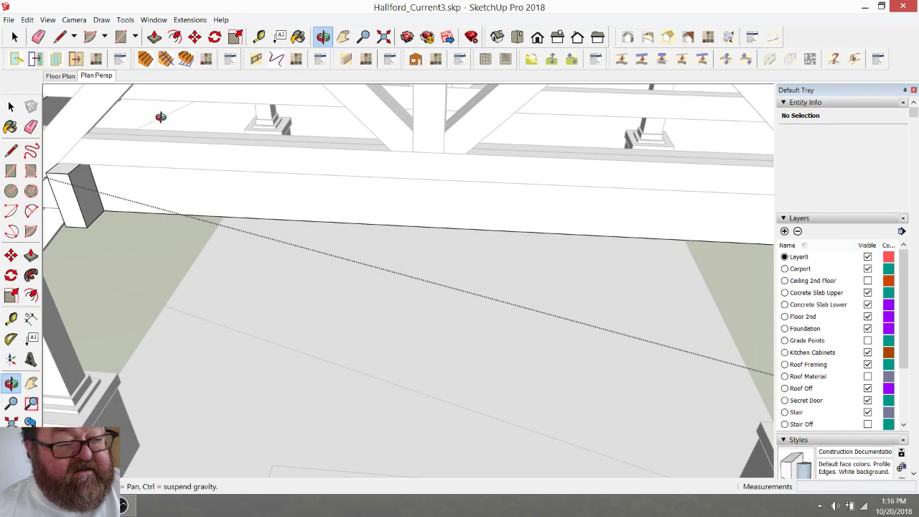
{"action": "left_click", "coordinate": [156, 39]}
{"action": "left_click", "coordinate": [82, 203]}
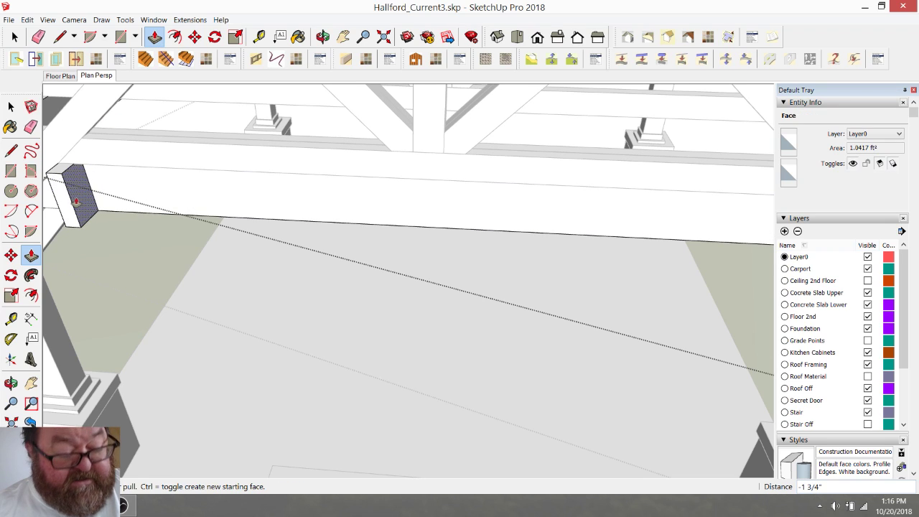
{"action": "key", "text": "Return"}
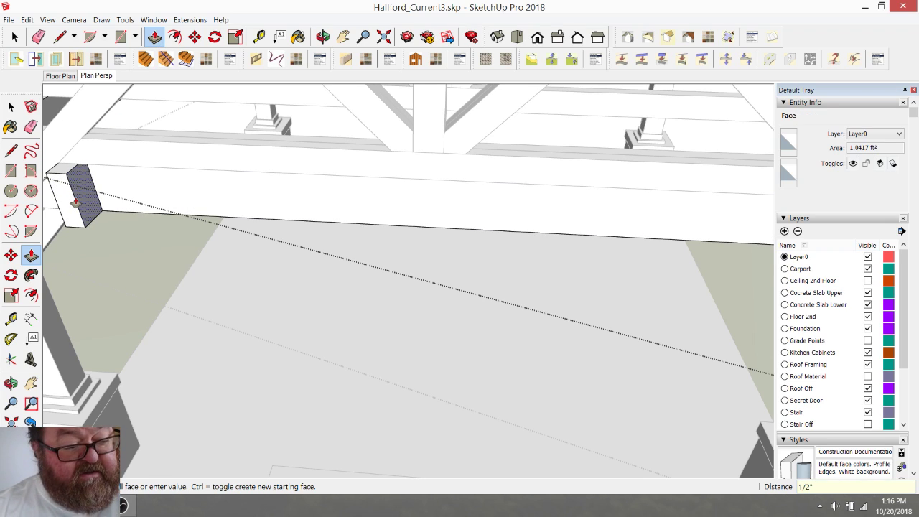
{"action": "double_click", "coordinate": [209, 185]}
{"action": "scroll", "coordinate": [224, 180], "scroll_direction": "down", "scroll_amount": 4}
{"action": "scroll", "coordinate": [243, 163], "scroll_direction": "down", "scroll_amount": 4}
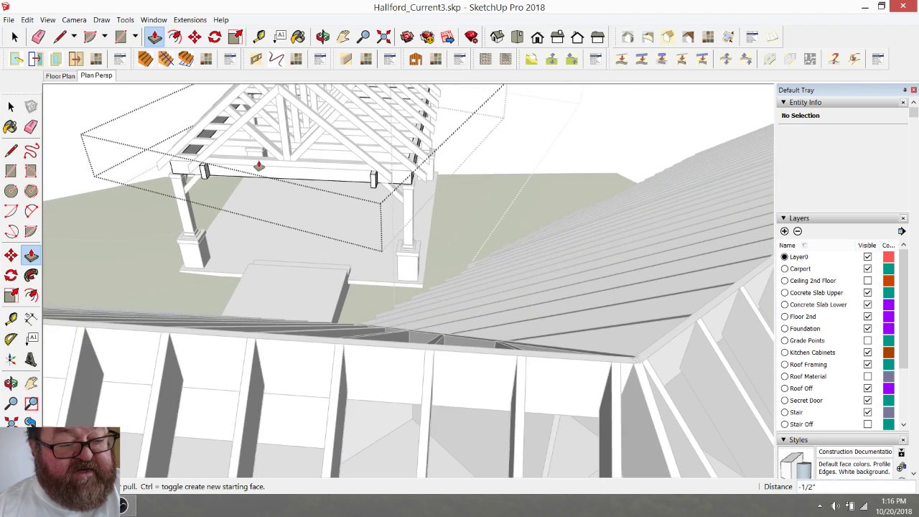
- Push/Pull the house-facing ends of both support blocks out toward the house as long beams, the first by about 15' 3 9/16"
{"action": "left_click", "coordinate": [205, 176]}
{"action": "left_click", "coordinate": [129, 269]}
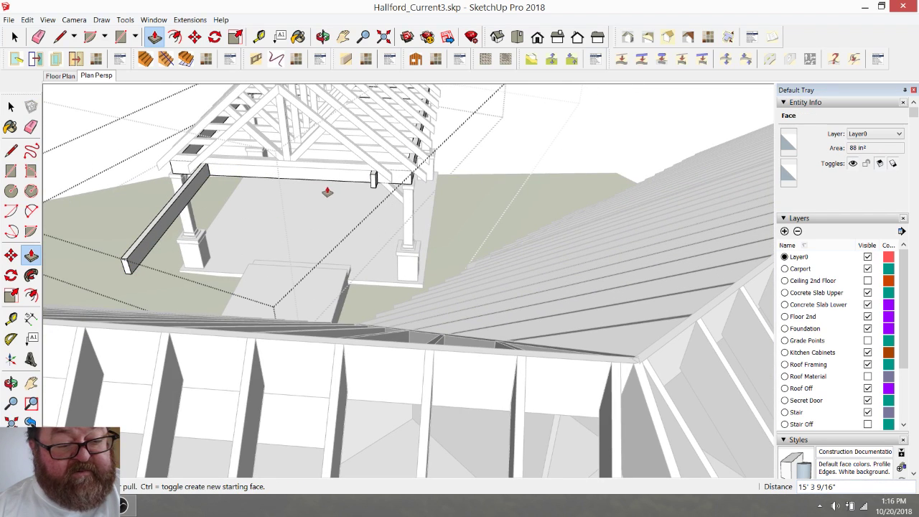
{"action": "left_click", "coordinate": [373, 179]}
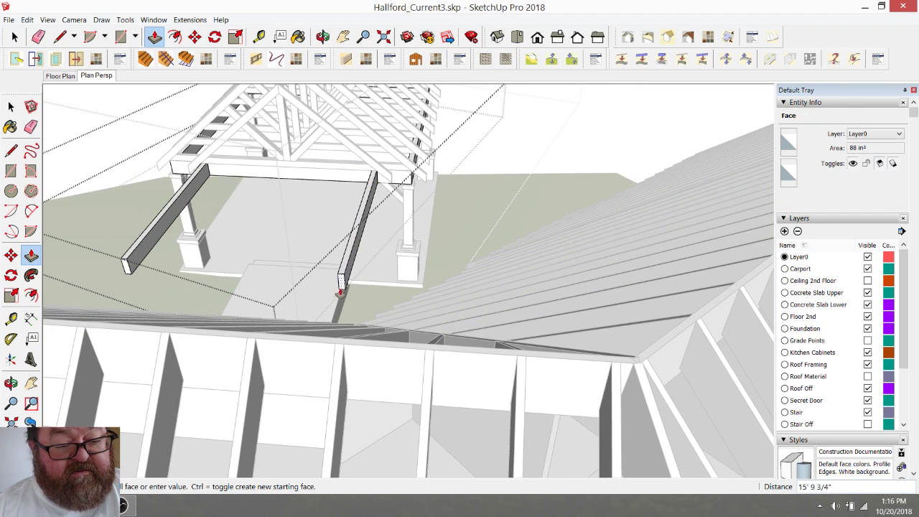
{"action": "left_click", "coordinate": [333, 309]}
- Extend the end of the beam nearest the house's side wing by about 6' 3 3/4" to run under the house rafters
{"action": "left_click", "coordinate": [323, 37]}
{"action": "scroll", "coordinate": [300, 150], "scroll_direction": "down", "scroll_amount": 5}
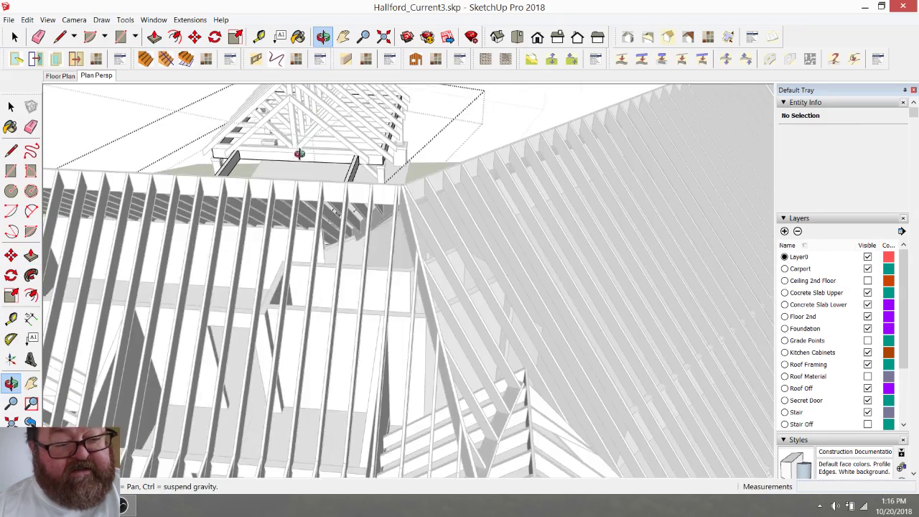
{"action": "left_click_drag", "start_coordinate": [462, 157], "coordinate": [498, 216]}
{"action": "middle_click_drag", "start_coordinate": [498, 215], "coordinate": [660, 262]}
{"action": "scroll", "coordinate": [660, 261], "scroll_direction": "up", "scroll_amount": 3}
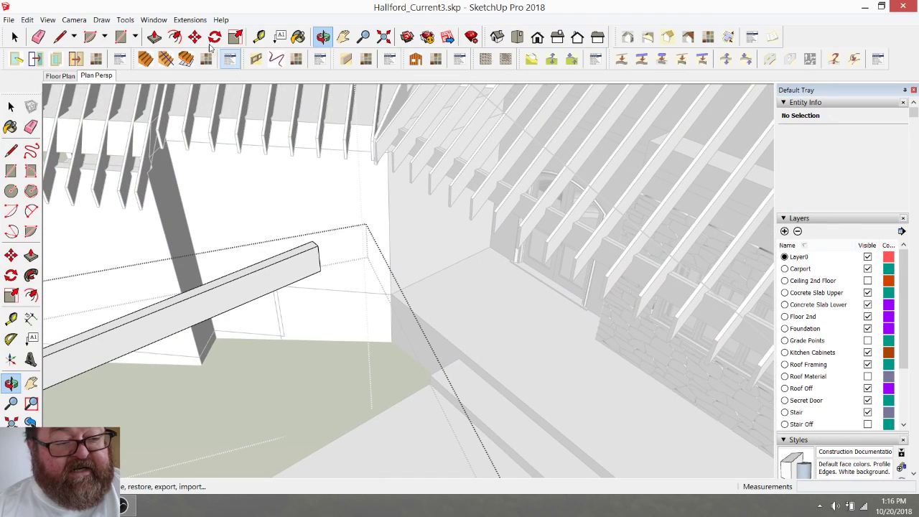
{"action": "left_click_drag", "start_coordinate": [429, 158], "coordinate": [320, 200]}
{"action": "scroll", "coordinate": [208, 244], "scroll_direction": "up", "scroll_amount": 3}
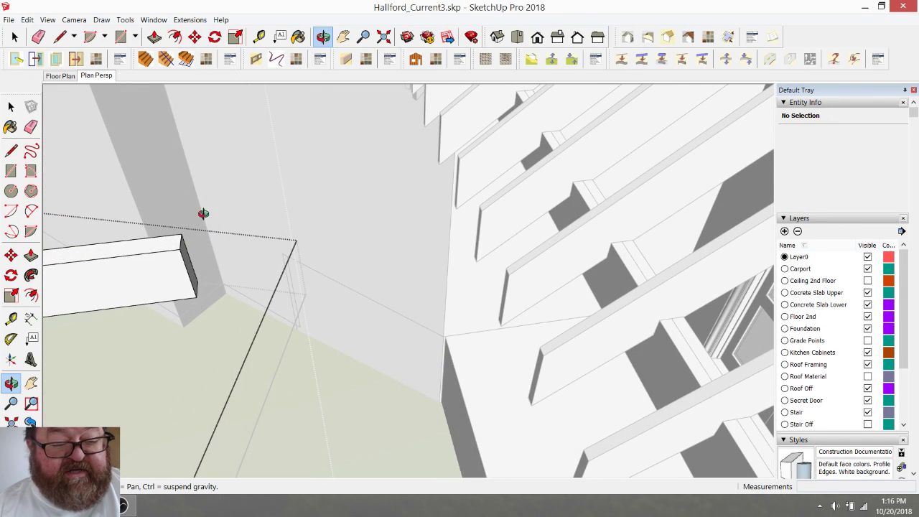
{"action": "left_click", "coordinate": [155, 37]}
{"action": "left_click", "coordinate": [188, 270]}
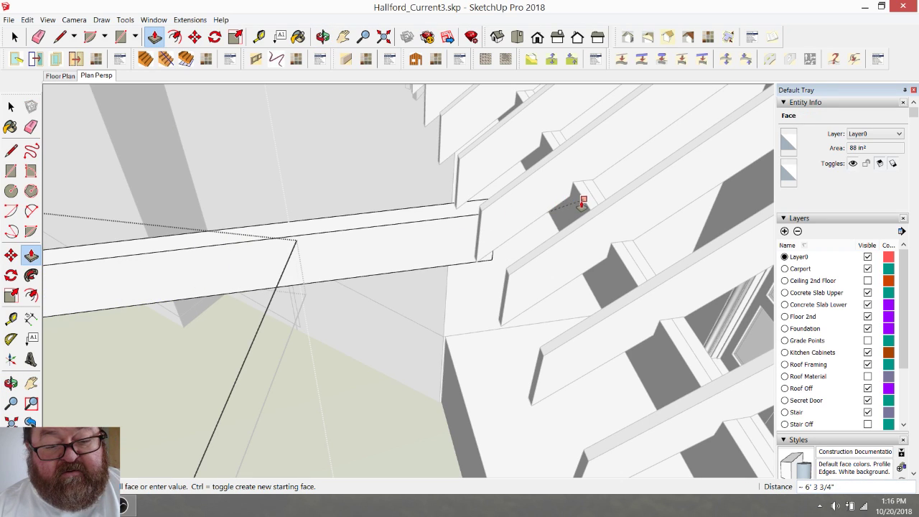
{"action": "left_click", "coordinate": [583, 204]}
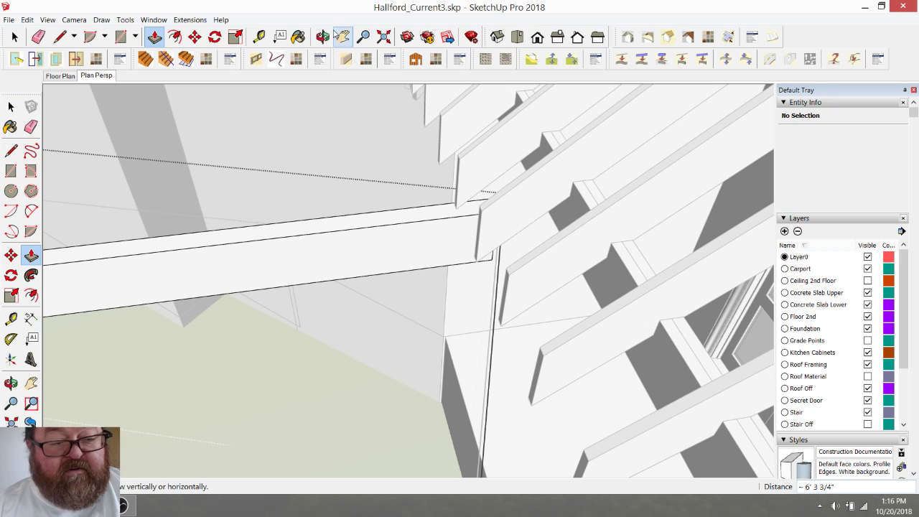
- Extend the end of the other beam, above the slab steps, by about 9' 8" to reach the house rafters
{"action": "left_click", "coordinate": [323, 36]}
{"action": "left_click_drag", "start_coordinate": [497, 198], "coordinate": [457, 282]}
{"action": "left_click_drag", "start_coordinate": [299, 342], "coordinate": [259, 363]}
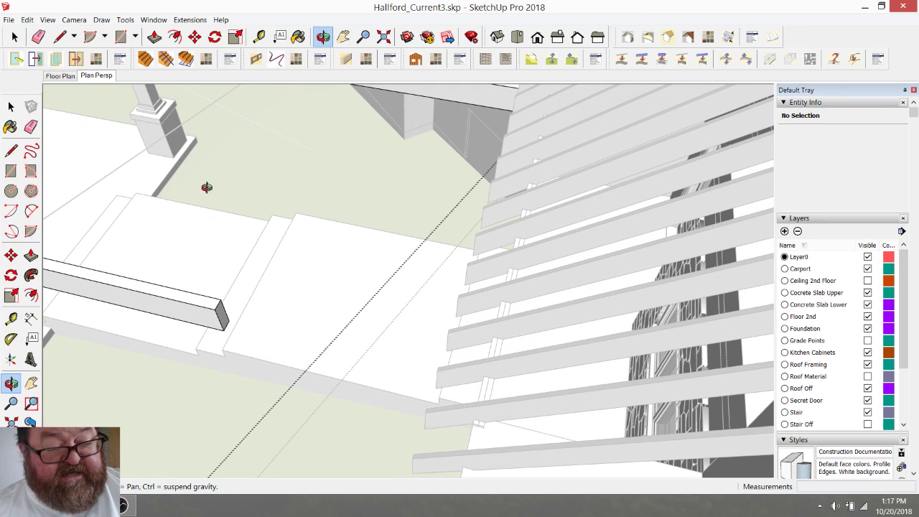
{"action": "left_click", "coordinate": [154, 37]}
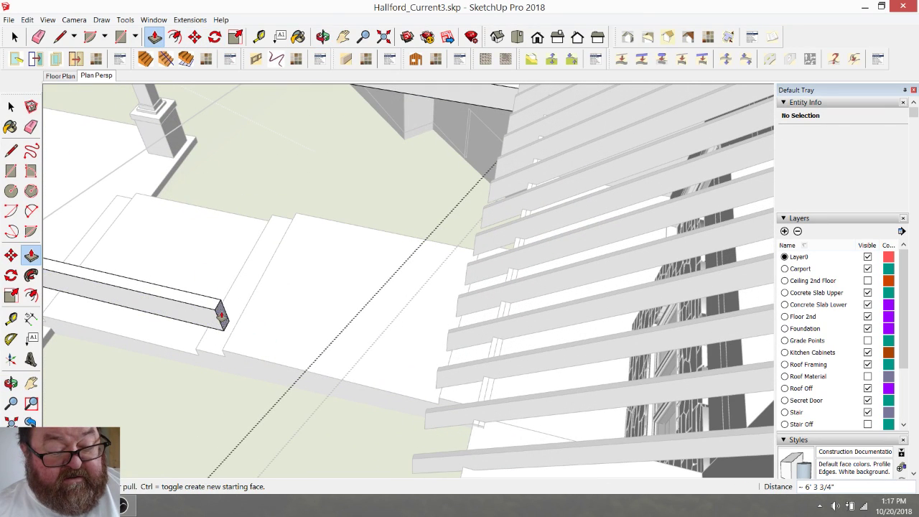
{"action": "left_click", "coordinate": [222, 315]}
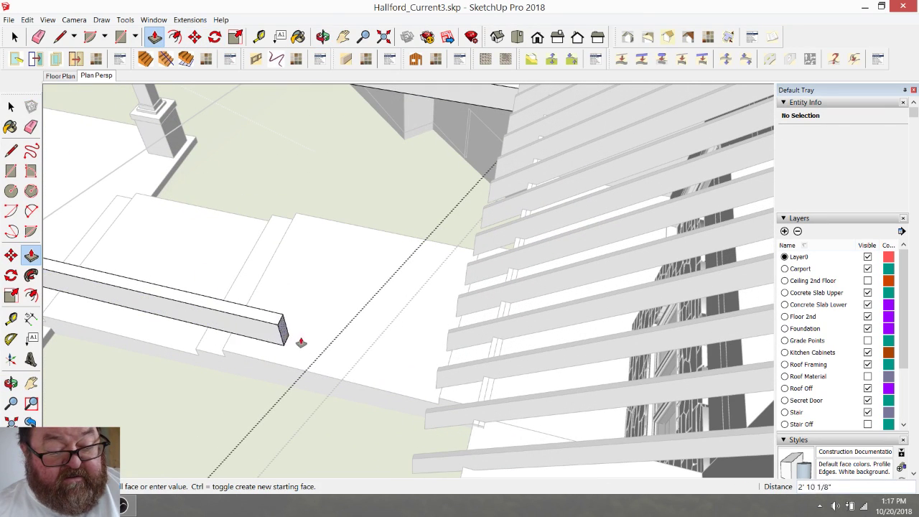
{"action": "left_click", "coordinate": [499, 314]}
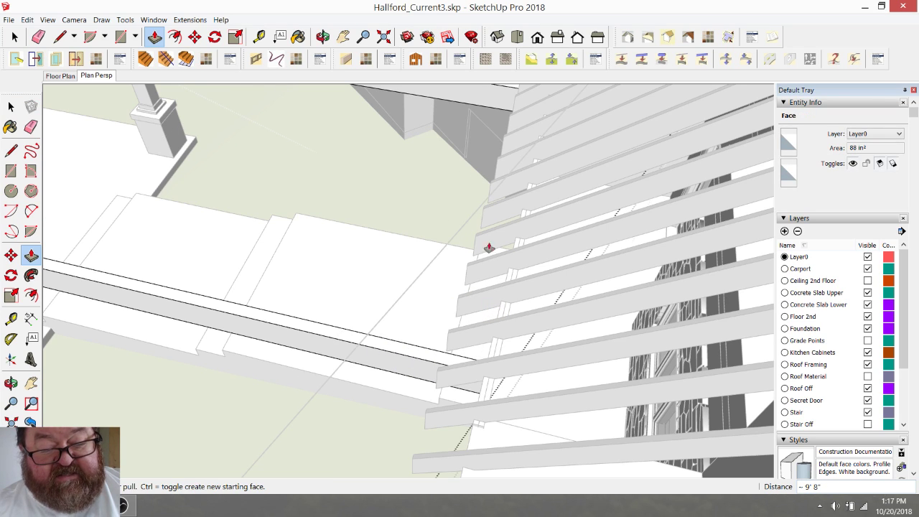
- Examine both extended beams between the carport and the house roof from several angles, and close the front beam group
{"action": "left_click", "coordinate": [323, 37]}
{"action": "scroll", "coordinate": [327, 276], "scroll_direction": "down", "scroll_amount": 2}
{"action": "middle_click_drag", "start_coordinate": [310, 296], "coordinate": [493, 227]}
{"action": "middle_click_drag", "start_coordinate": [611, 130], "coordinate": [535, 236]}
{"action": "middle_click_drag", "start_coordinate": [354, 300], "coordinate": [275, 379]}
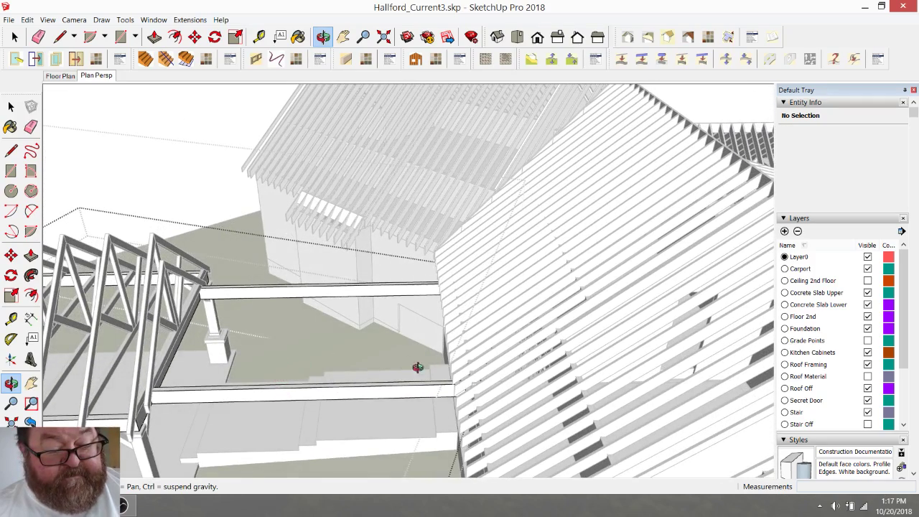
{"action": "scroll", "coordinate": [517, 347], "scroll_direction": "down", "scroll_amount": 5}
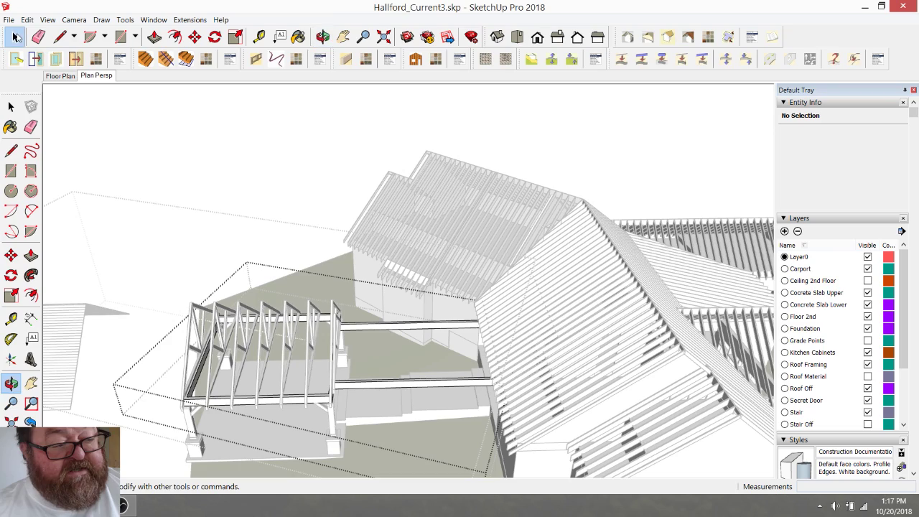
{"action": "left_click", "coordinate": [16, 36]}
{"action": "scroll", "coordinate": [229, 182], "scroll_direction": "up", "scroll_amount": 6}
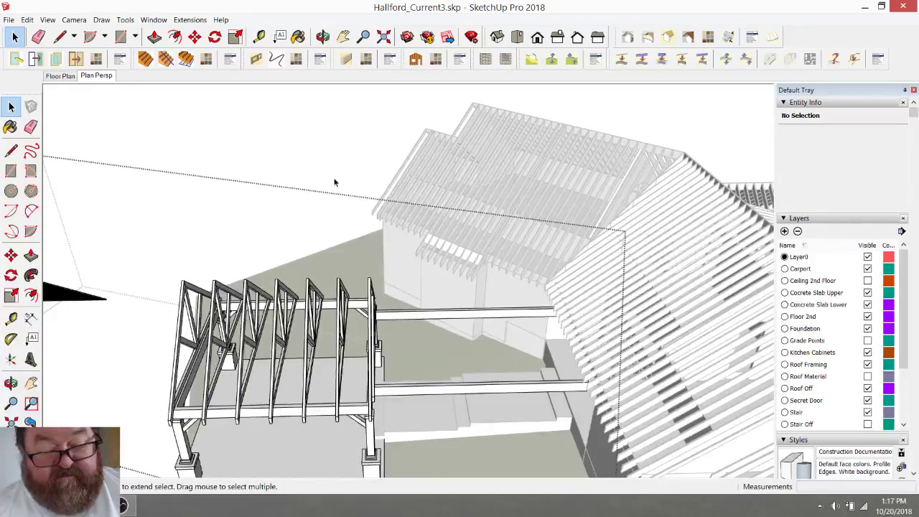
{"action": "scroll", "coordinate": [321, 230], "scroll_direction": "down", "scroll_amount": 2}
{"action": "scroll", "coordinate": [362, 237], "scroll_direction": "down", "scroll_amount": 2}
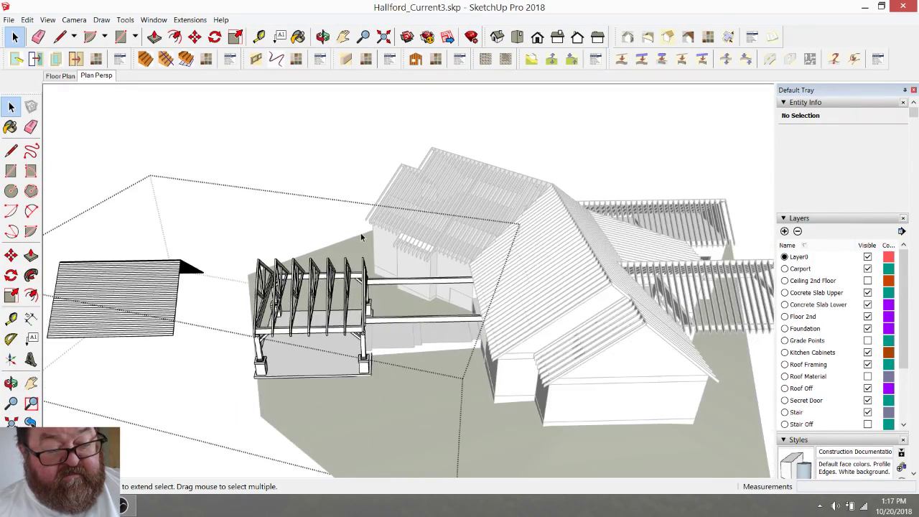
- Move the detached roof group, carport truss group and beam group up together by about 2' 8 7/8", snapping to a house rafter
{"action": "left_click", "coordinate": [170, 270]}
{"action": "scroll", "coordinate": [248, 263], "scroll_direction": "up", "scroll_amount": 3}
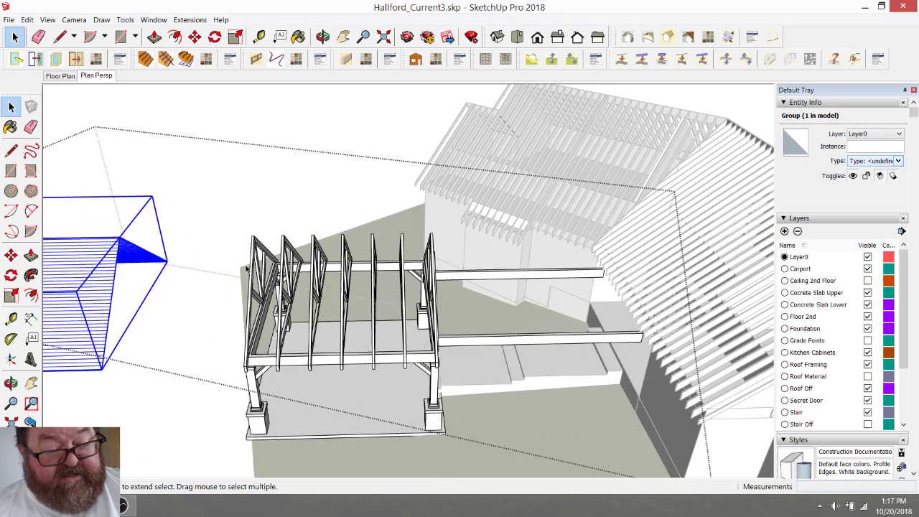
{"action": "left_click", "coordinate": [251, 263], "text": "shift"}
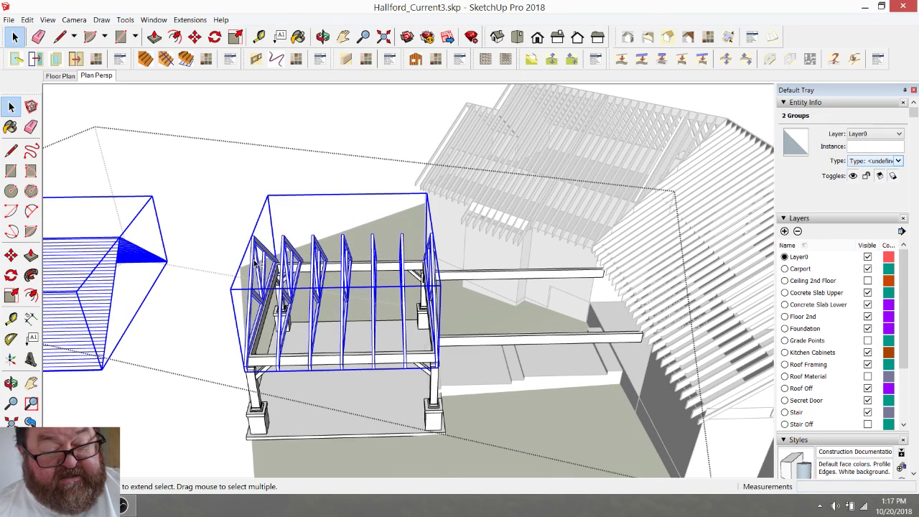
{"action": "left_click", "coordinate": [455, 347], "text": "shift"}
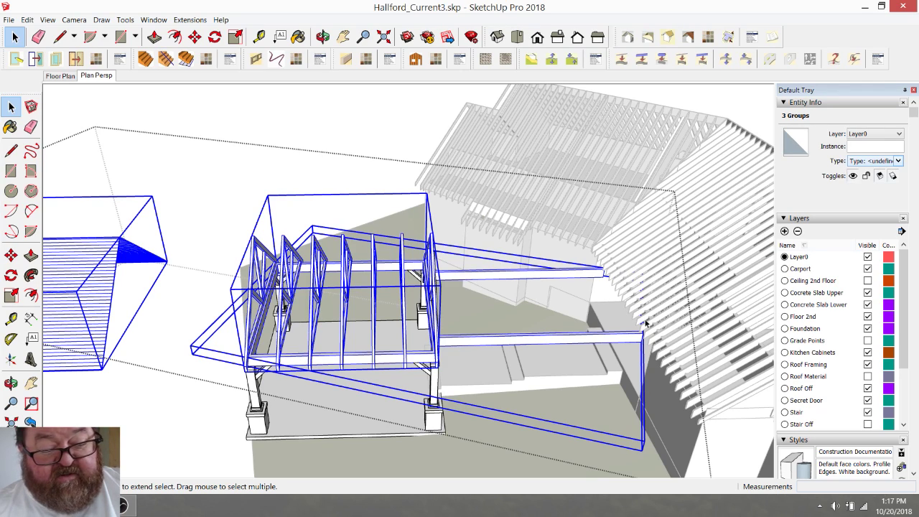
{"action": "scroll", "coordinate": [644, 323], "scroll_direction": "up", "scroll_amount": 8}
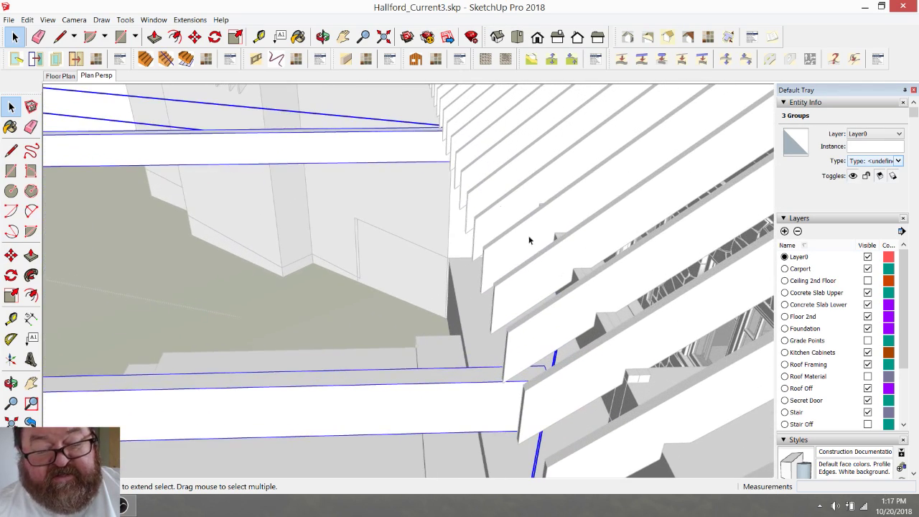
{"action": "left_click", "coordinate": [323, 37]}
{"action": "left_click_drag", "start_coordinate": [522, 241], "coordinate": [667, 260]}
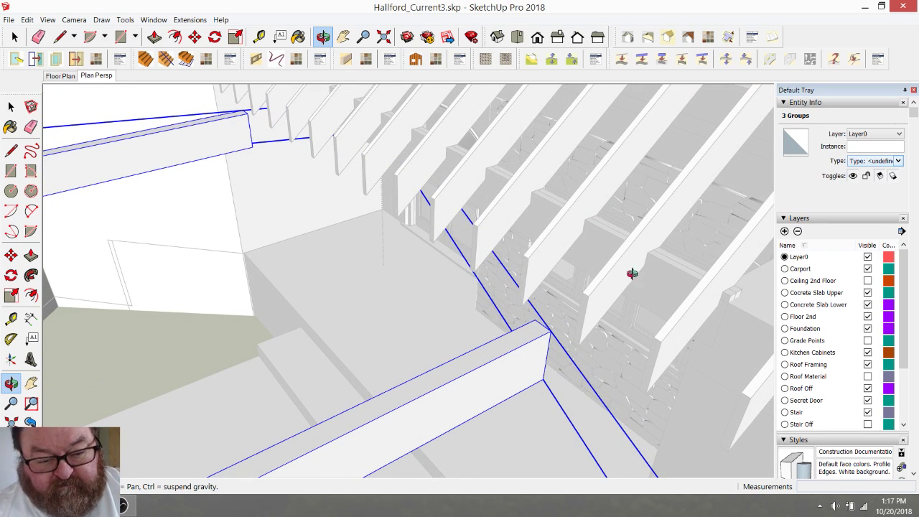
{"action": "left_click", "coordinate": [196, 39]}
{"action": "left_click", "coordinate": [551, 328]}
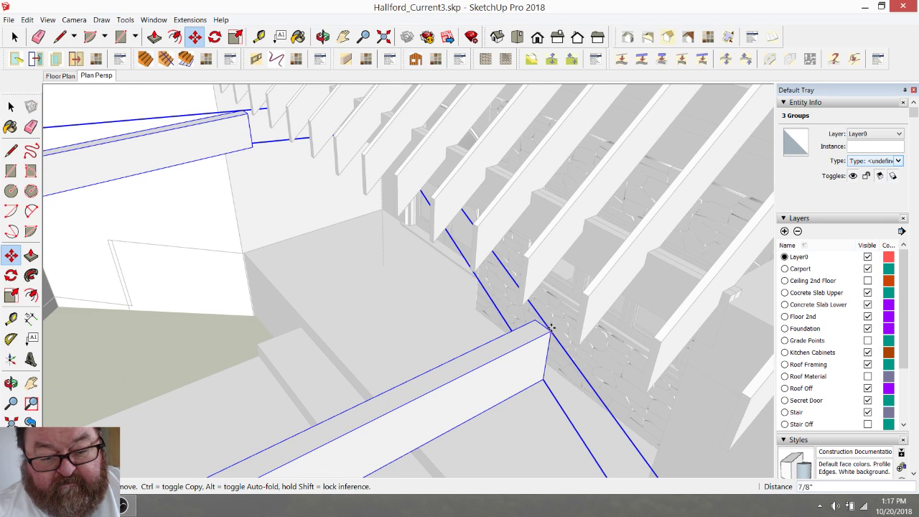
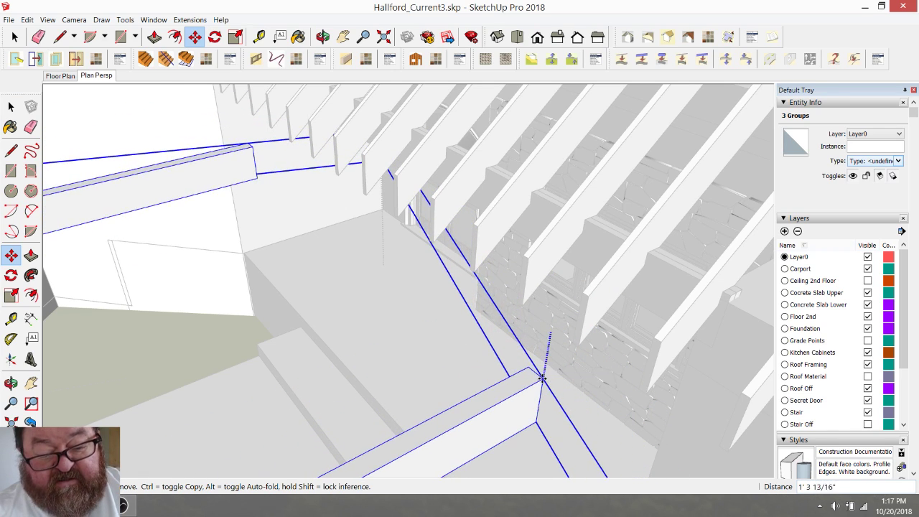
{"action": "left_click", "coordinate": [601, 228]}
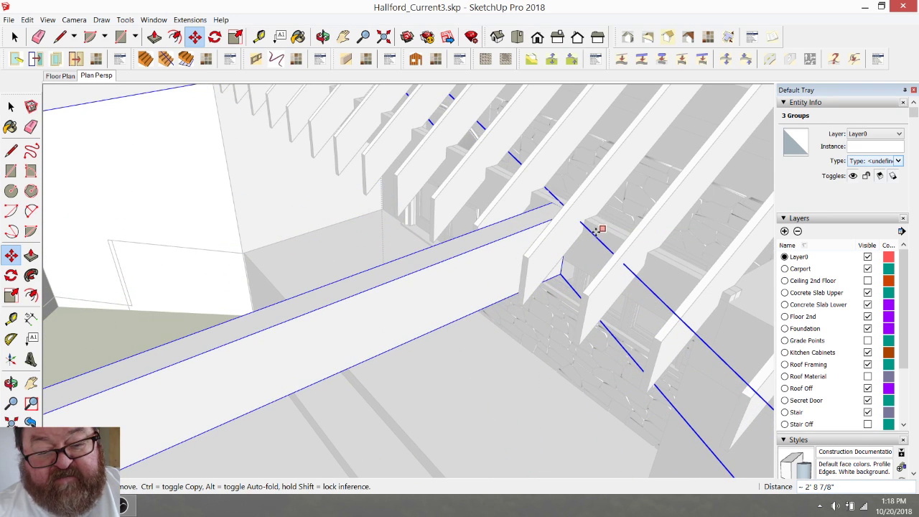
- Raise the separate end truss facing the house by about 2' 8 7/8" to the level of the raised carport framing
{"action": "scroll", "coordinate": [692, 297], "scroll_direction": "down", "scroll_amount": 6}
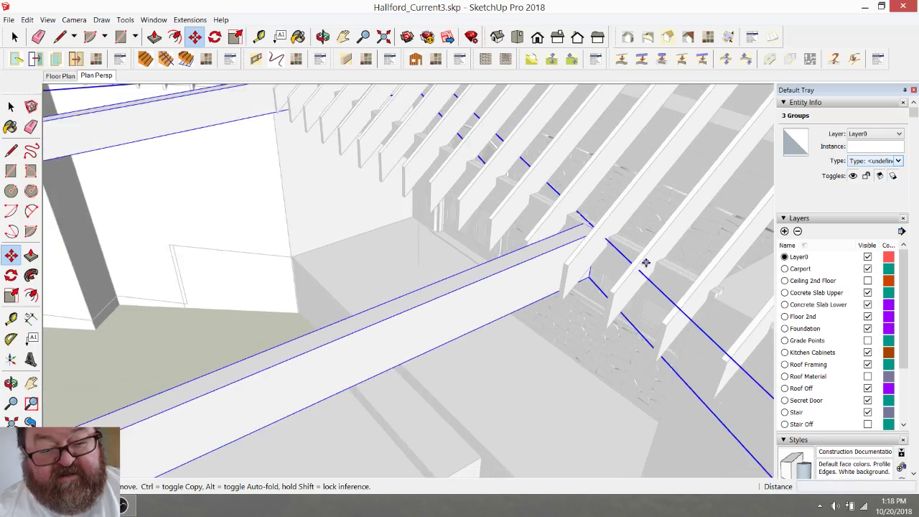
{"action": "scroll", "coordinate": [641, 262], "scroll_direction": "down", "scroll_amount": 5}
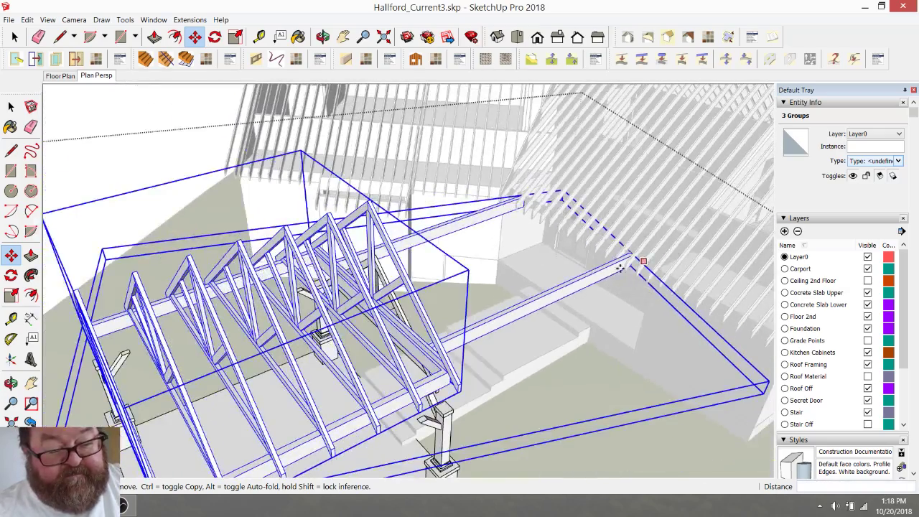
{"action": "left_click", "coordinate": [323, 37]}
{"action": "left_click_drag", "start_coordinate": [388, 302], "coordinate": [201, 284]}
{"action": "scroll", "coordinate": [332, 243], "scroll_direction": "up", "scroll_amount": 1}
{"action": "scroll", "coordinate": [365, 239], "scroll_direction": "up", "scroll_amount": 3}
{"action": "scroll", "coordinate": [365, 239], "scroll_direction": "up", "scroll_amount": 2}
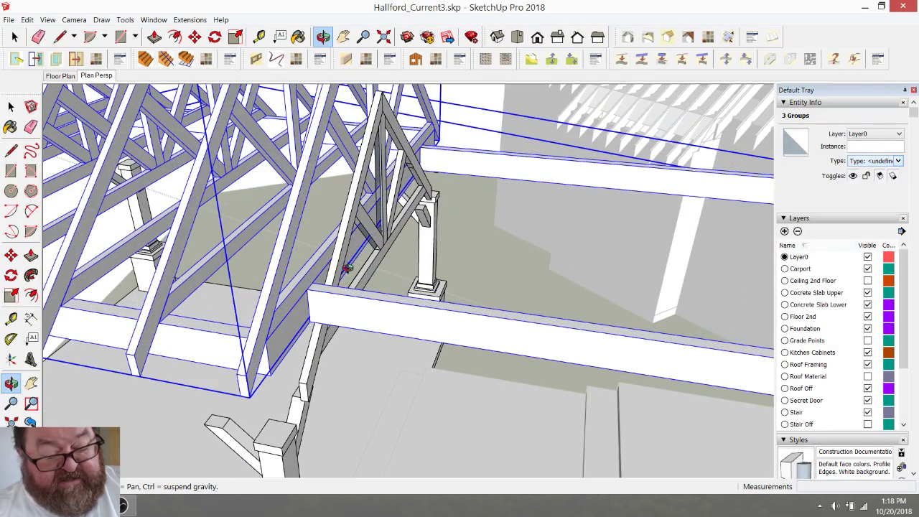
{"action": "left_click", "coordinate": [15, 37]}
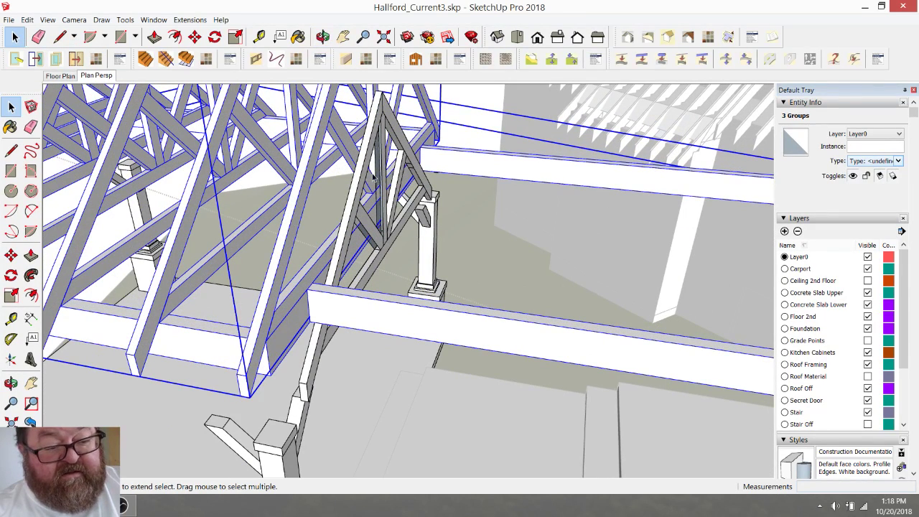
{"action": "left_click", "coordinate": [359, 183]}
{"action": "scroll", "coordinate": [355, 275], "scroll_direction": "up", "scroll_amount": 2}
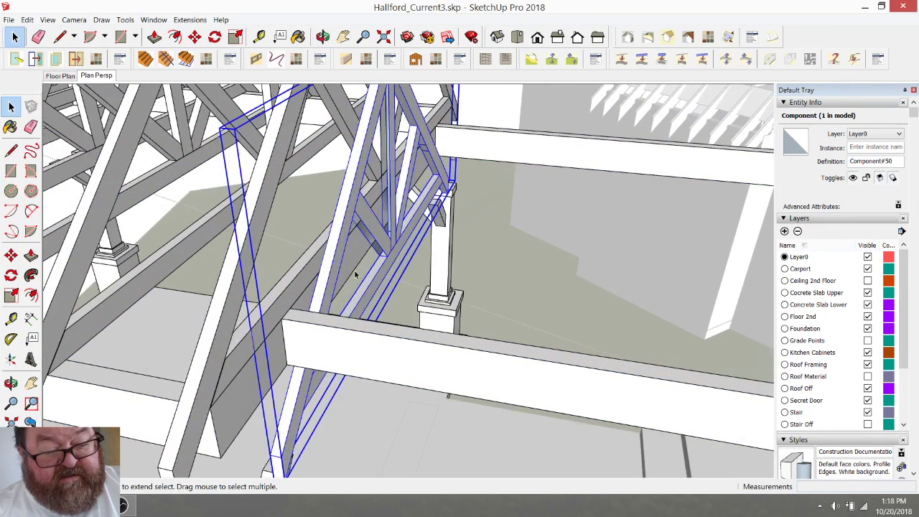
{"action": "key", "text": "m"}
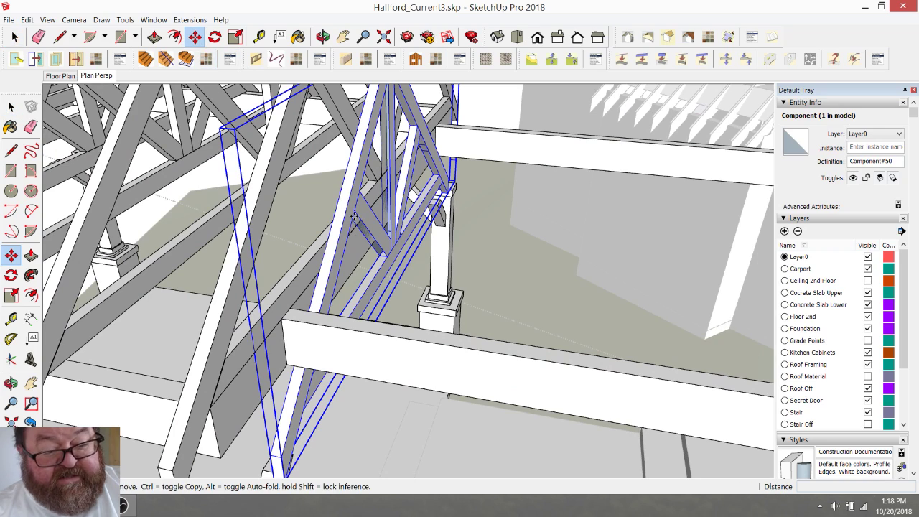
{"action": "left_click", "coordinate": [389, 276]}
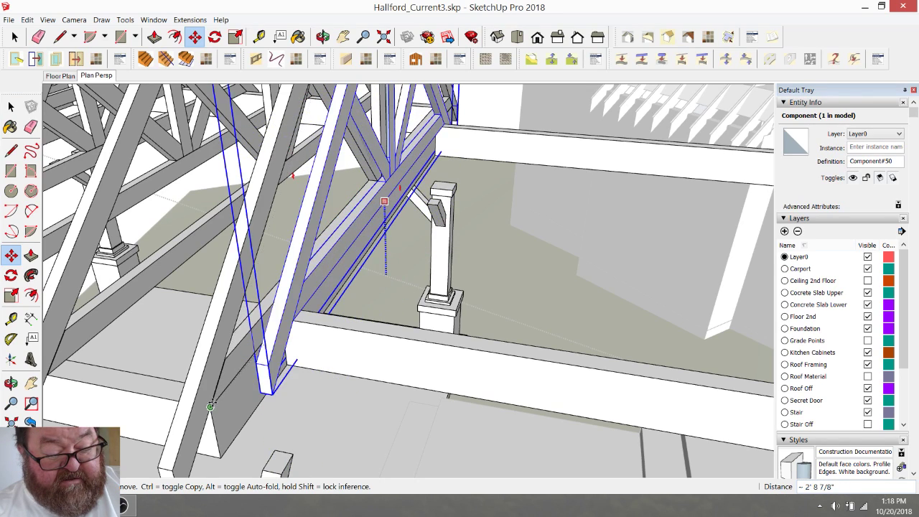
{"action": "left_click", "coordinate": [319, 323]}
- Deselect the end truss and examine where the raised beams meet the trusses, the carport posts and the house roof
{"action": "scroll", "coordinate": [381, 334], "scroll_direction": "down", "scroll_amount": 1}
{"action": "middle_click_drag", "start_coordinate": [405, 339], "coordinate": [380, 280]}
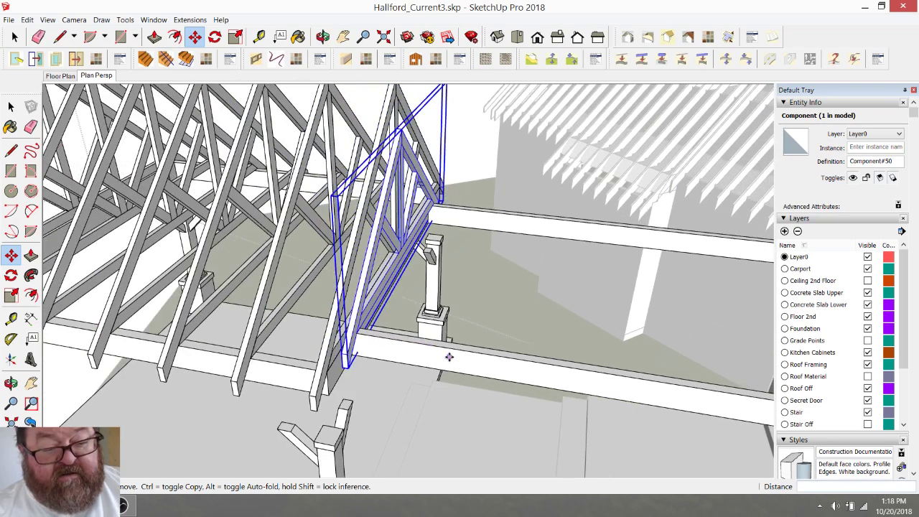
{"action": "key", "text": "space"}
{"action": "scroll", "coordinate": [380, 277], "scroll_direction": "down", "scroll_amount": 2}
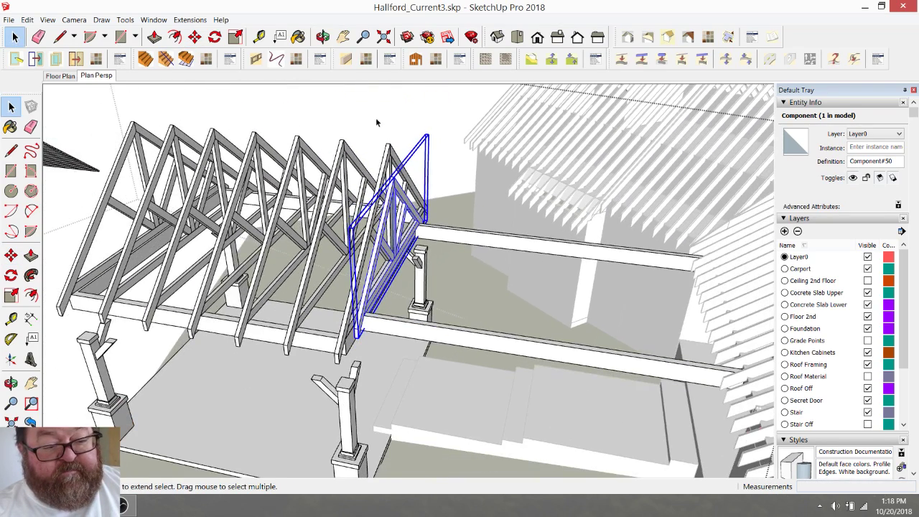
{"action": "left_click", "coordinate": [378, 121]}
{"action": "left_click", "coordinate": [323, 37]}
{"action": "left_click_drag", "start_coordinate": [383, 222], "coordinate": [316, 273]}
{"action": "scroll", "coordinate": [435, 281], "scroll_direction": "up", "scroll_amount": 5}
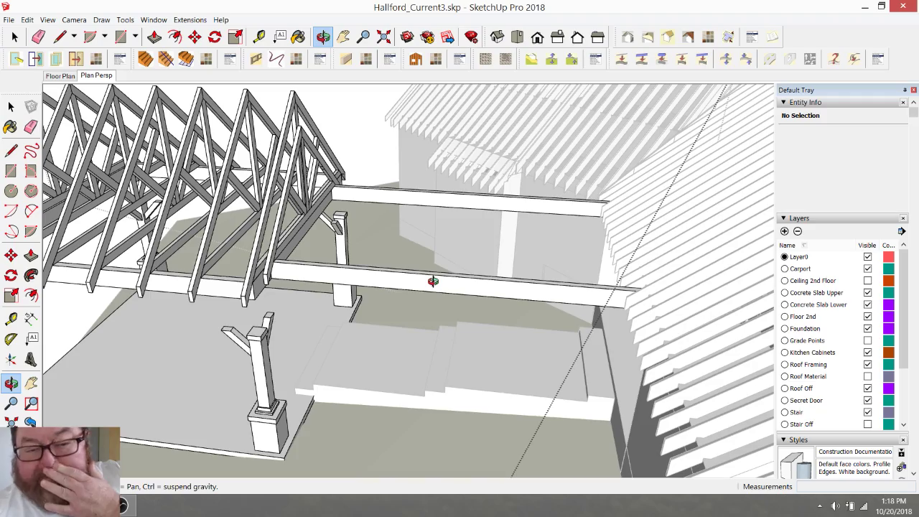
{"action": "left_click_drag", "start_coordinate": [429, 280], "coordinate": [369, 287]}
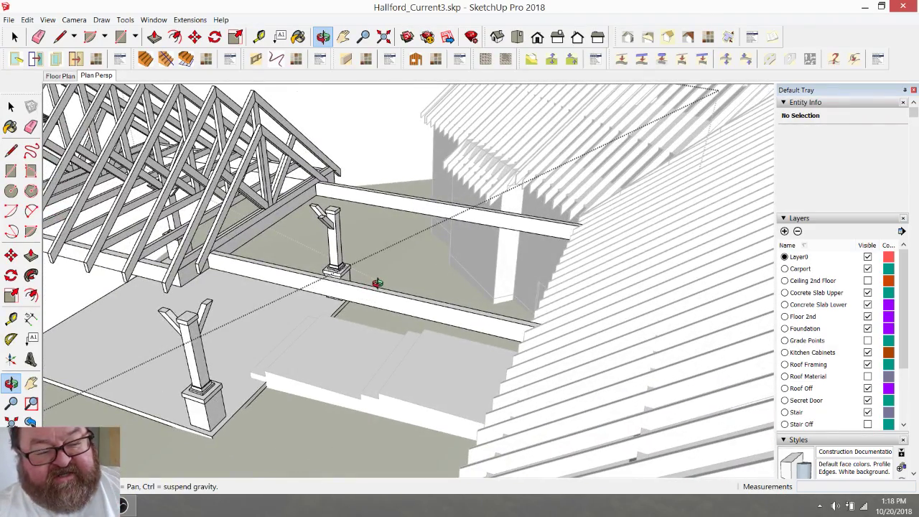
{"action": "scroll", "coordinate": [277, 265], "scroll_direction": "up", "scroll_amount": 5}
{"action": "scroll", "coordinate": [261, 309], "scroll_direction": "down", "scroll_amount": 2}
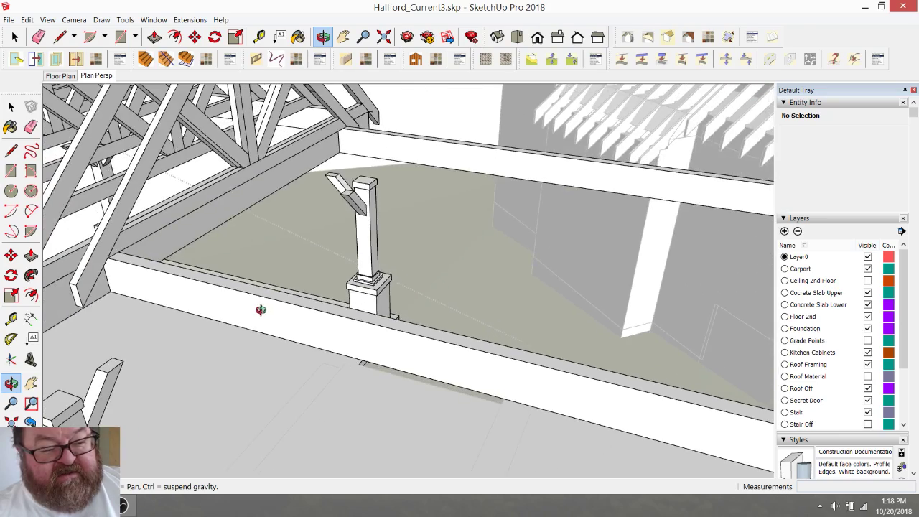
- Examine the raised carport trusses and connecting beams from above and below, with a brief check of the YouTube live dashboard
{"action": "left_click_drag", "start_coordinate": [260, 310], "coordinate": [426, 299]}
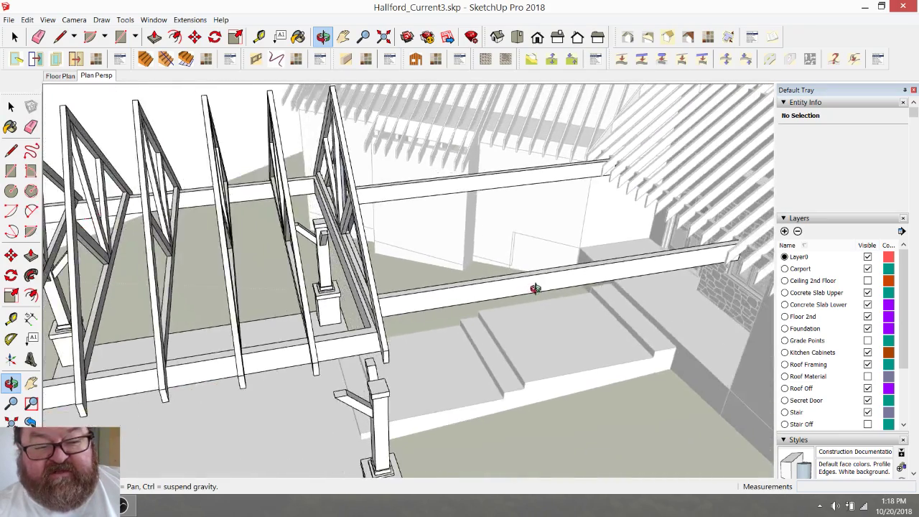
{"action": "left_click_drag", "start_coordinate": [535, 288], "coordinate": [655, 163]}
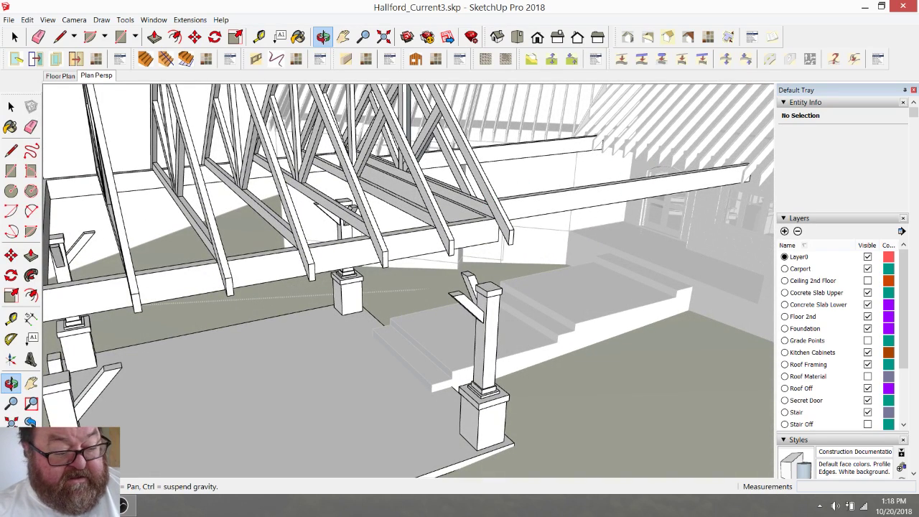
{"action": "key", "text": "alt+Tab"}
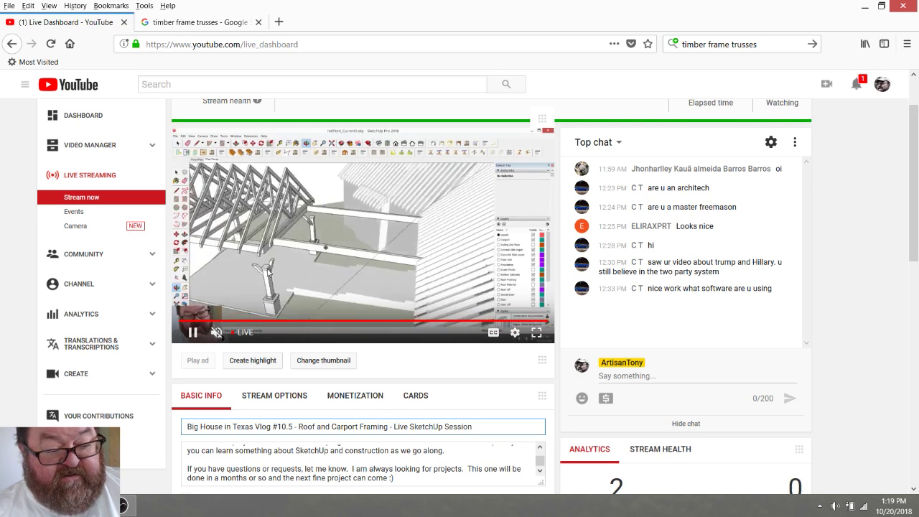
{"action": "key", "text": "alt+Tab"}
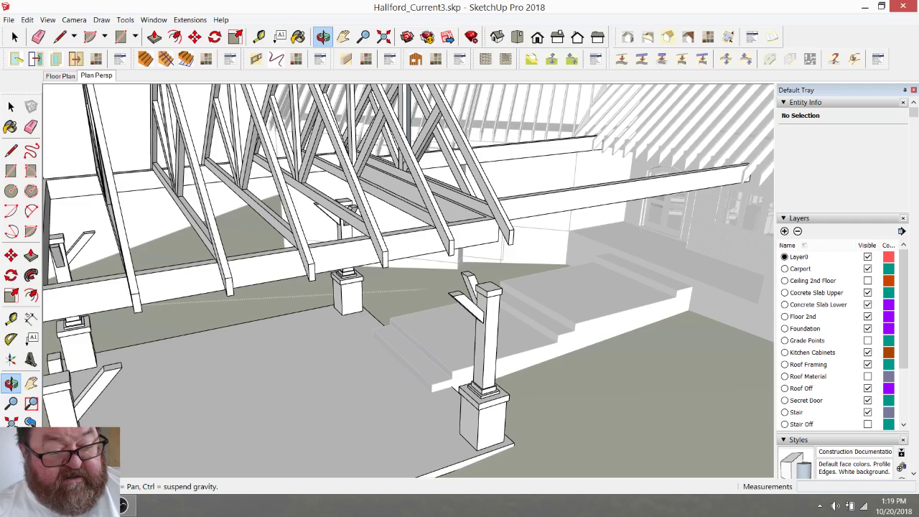
{"action": "mouse_move", "coordinate": [408, 229]}
{"action": "left_mouse_down"}
{"action": "mouse_move", "coordinate": [256, 232]}
{"action": "mouse_move", "coordinate": [313, 228]}
{"action": "mouse_move", "coordinate": [422, 127]}
{"action": "mouse_move", "coordinate": [505, 130]}
{"action": "left_mouse_up"}
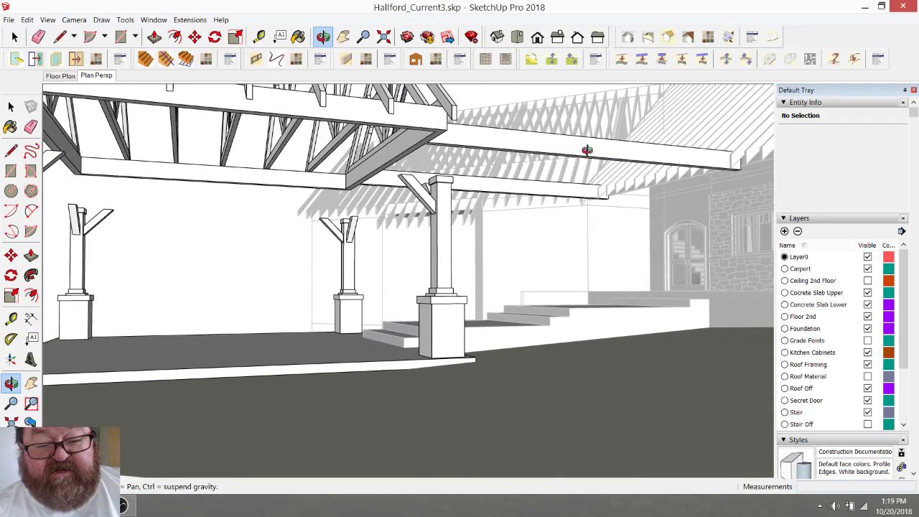
{"action": "mouse_move", "coordinate": [588, 150]}
{"action": "left_mouse_down"}
{"action": "mouse_move", "coordinate": [586, 127]}
{"action": "mouse_move", "coordinate": [581, 148]}
{"action": "mouse_move", "coordinate": [457, 178]}
{"action": "mouse_move", "coordinate": [452, 205]}
{"action": "mouse_move", "coordinate": [395, 230]}
{"action": "mouse_move", "coordinate": [335, 308]}
{"action": "mouse_move", "coordinate": [300, 330]}
{"action": "mouse_move", "coordinate": [464, 345]}
{"action": "mouse_move", "coordinate": [314, 280]}
{"action": "mouse_move", "coordinate": [342, 321]}
{"action": "mouse_move", "coordinate": [376, 346]}
{"action": "left_mouse_up"}
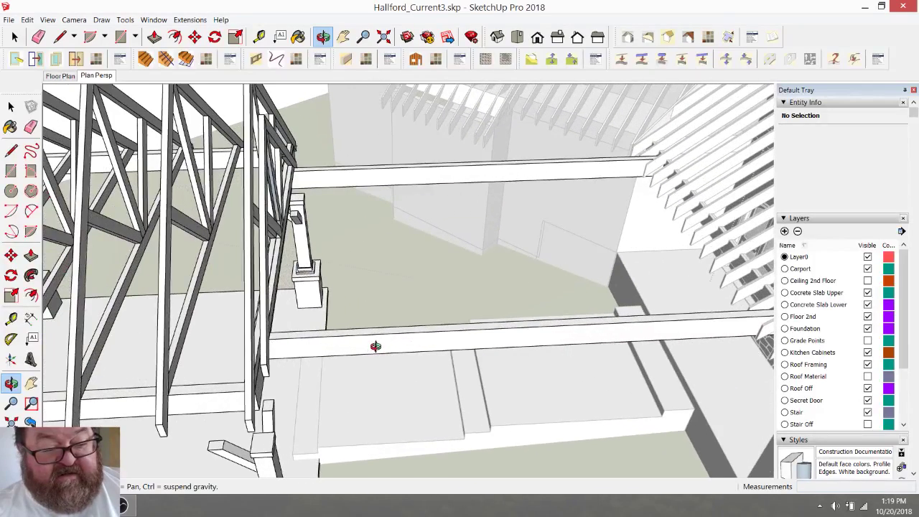
{"action": "left_click_drag", "start_coordinate": [408, 315], "coordinate": [219, 189]}
- Close the open carport group and examine the carport together with the whole house roof
{"action": "left_click", "coordinate": [15, 38]}
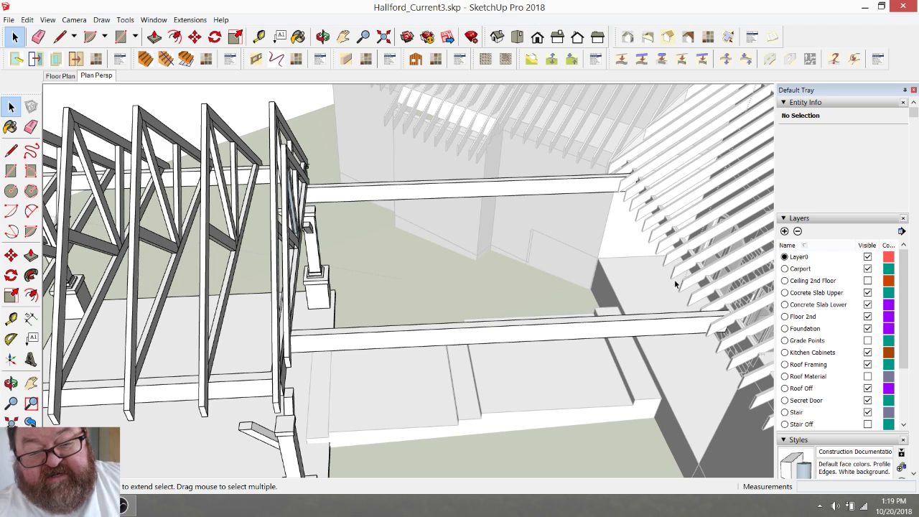
{"action": "middle_click_drag", "start_coordinate": [479, 237], "coordinate": [436, 240]}
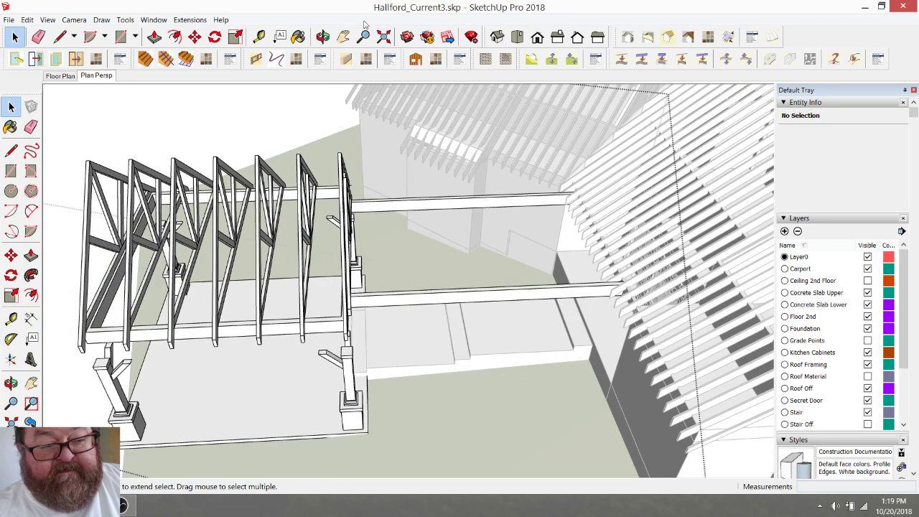
{"action": "left_click", "coordinate": [323, 36]}
{"action": "left_click_drag", "start_coordinate": [626, 247], "coordinate": [421, 233]}
{"action": "left_click", "coordinate": [14, 37]}
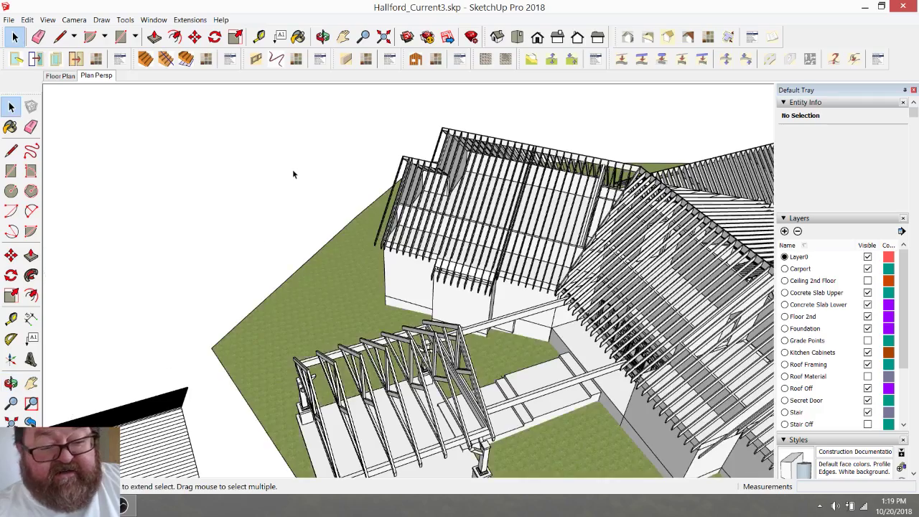
- Examine where the two connecting beams meet the house rafters near the entry, and how they join the carport's end truss
{"action": "left_click", "coordinate": [323, 36]}
{"action": "scroll", "coordinate": [628, 342], "scroll_direction": "up", "scroll_amount": 5}
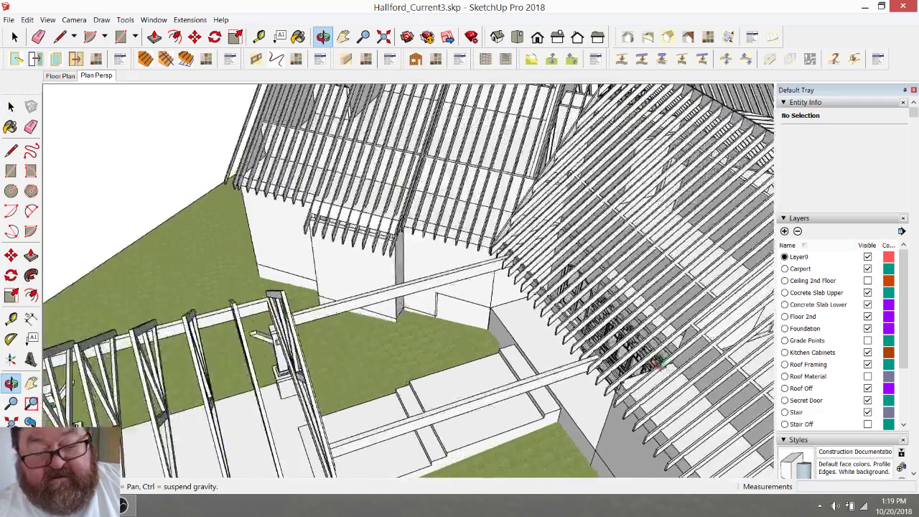
{"action": "left_click_drag", "start_coordinate": [628, 342], "coordinate": [590, 251]}
{"action": "scroll", "coordinate": [667, 422], "scroll_direction": "down", "scroll_amount": 2}
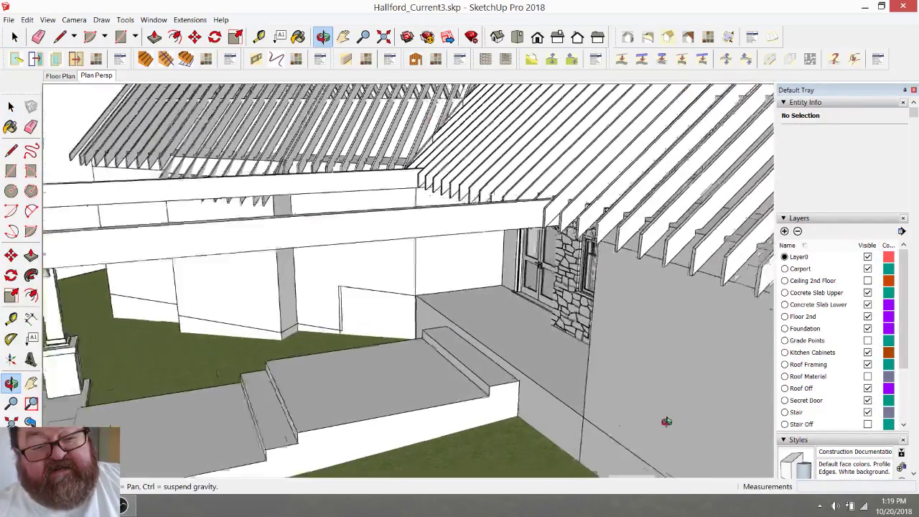
{"action": "left_click_drag", "start_coordinate": [548, 219], "coordinate": [450, 172]}
{"action": "scroll", "coordinate": [507, 160], "scroll_direction": "up", "scroll_amount": 4}
{"action": "scroll", "coordinate": [449, 172], "scroll_direction": "up", "scroll_amount": 3}
{"action": "scroll", "coordinate": [474, 174], "scroll_direction": "down", "scroll_amount": 3}
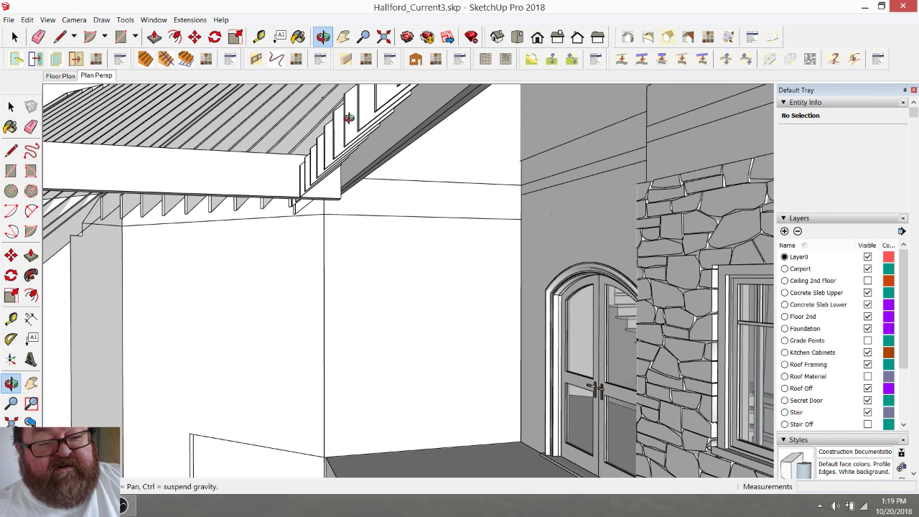
{"action": "left_click_drag", "start_coordinate": [348, 117], "coordinate": [343, 231]}
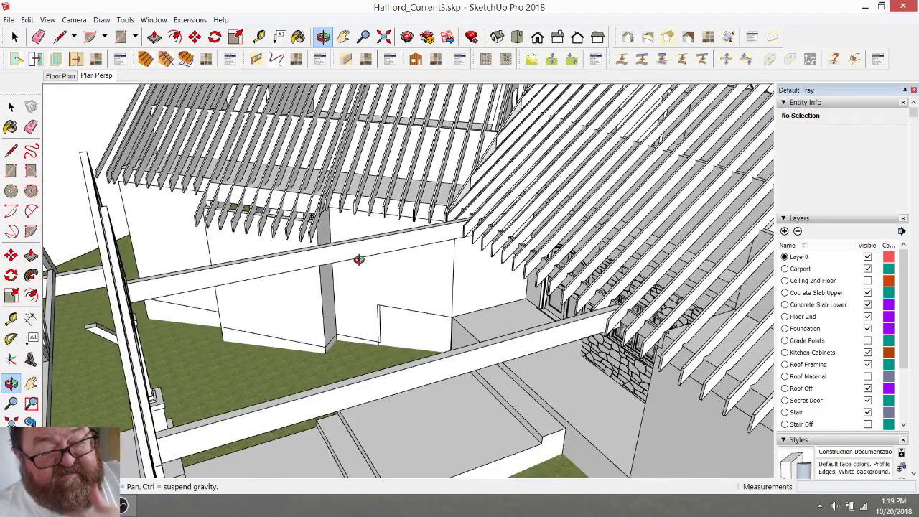
{"action": "left_click_drag", "start_coordinate": [522, 380], "coordinate": [446, 268]}
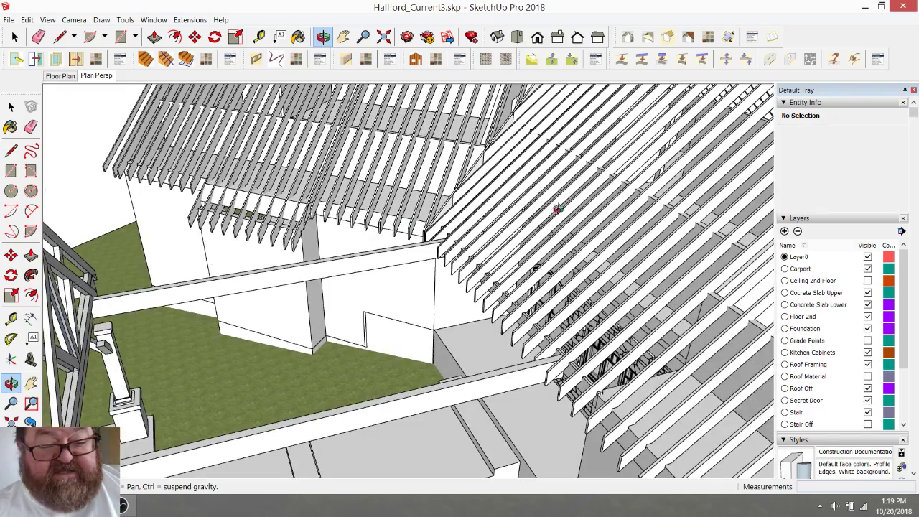
{"action": "left_click_drag", "start_coordinate": [583, 224], "coordinate": [189, 361]}
{"action": "scroll", "coordinate": [189, 361], "scroll_direction": "up", "scroll_amount": 2}
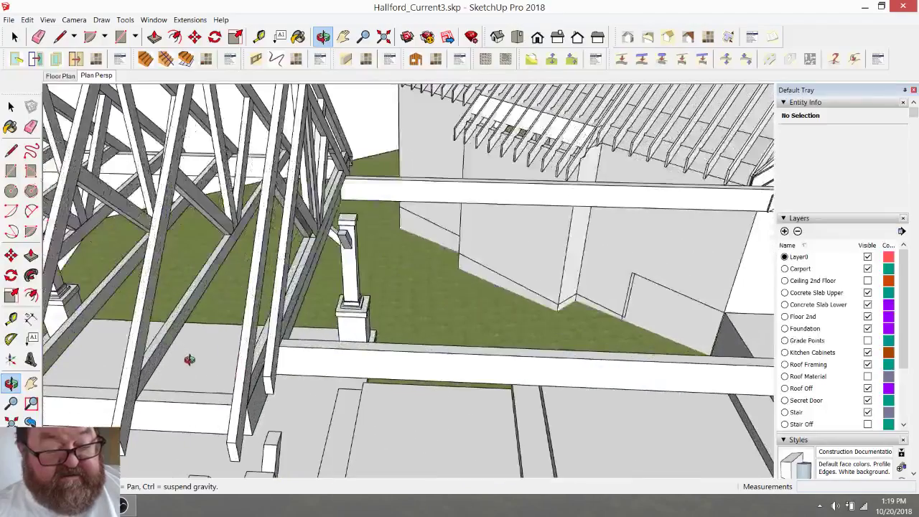
{"action": "scroll", "coordinate": [244, 317], "scroll_direction": "up", "scroll_amount": 1}
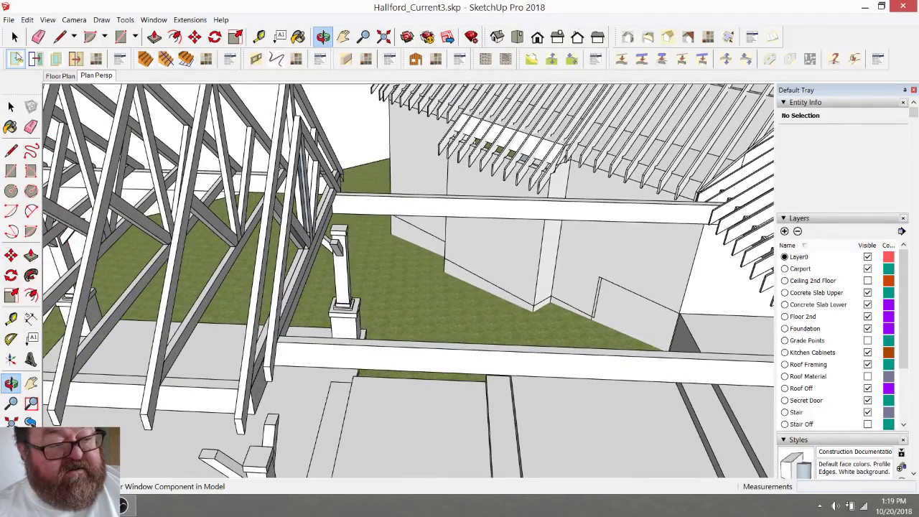
- Open the carport group and select the separate end truss facing the house
{"action": "left_click", "coordinate": [14, 36]}
{"action": "left_click", "coordinate": [280, 254]}
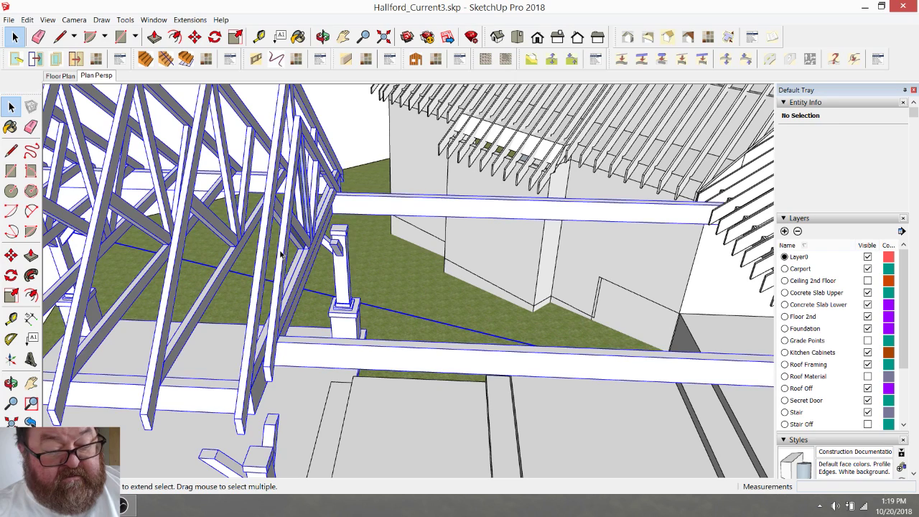
{"action": "double_click", "coordinate": [280, 255]}
{"action": "left_click", "coordinate": [280, 255]}
- Try to array the end truss toward the house as four copies at the existing truss spacing, and undo the attempt
{"action": "key", "text": "m"}
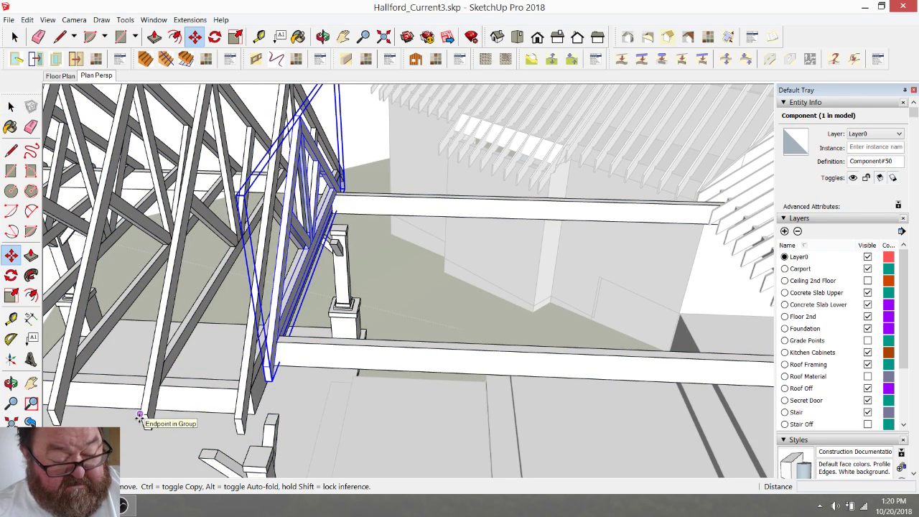
{"action": "left_click", "coordinate": [140, 415]}
{"action": "left_click", "coordinate": [234, 419]}
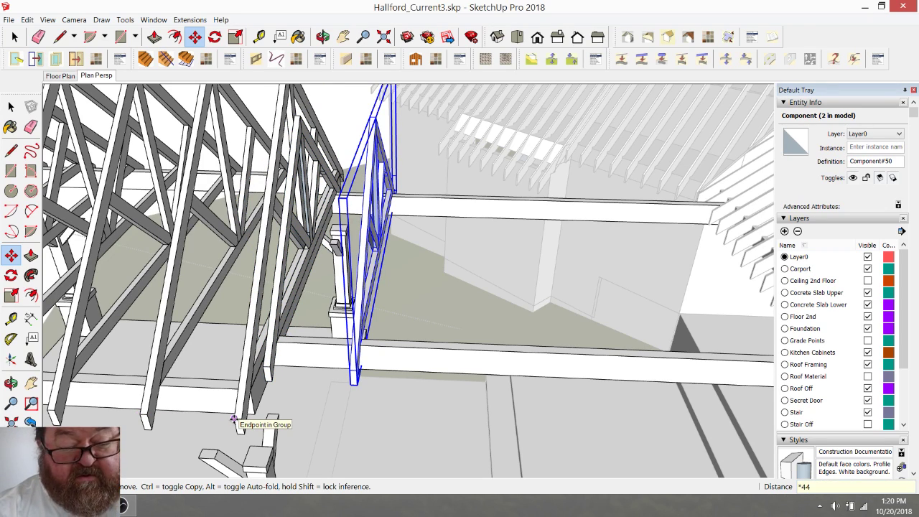
{"action": "key", "text": "Return"}
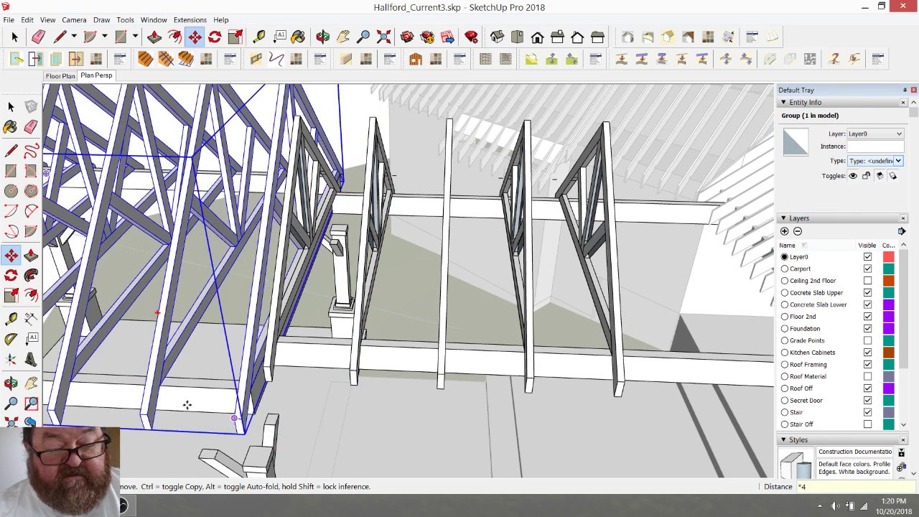
{"action": "scroll", "coordinate": [187, 404], "scroll_direction": "down", "scroll_amount": 1}
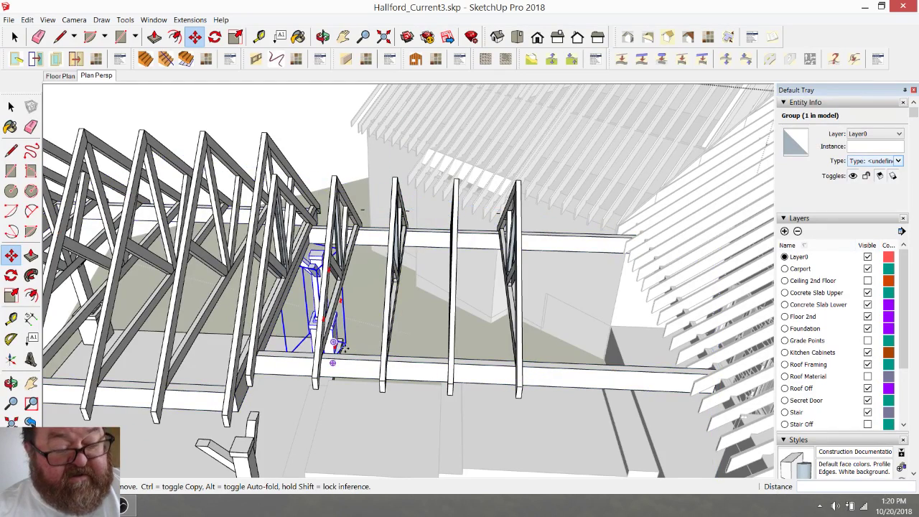
{"action": "key", "text": "ctrl+z"}
{"action": "key", "text": "space"}
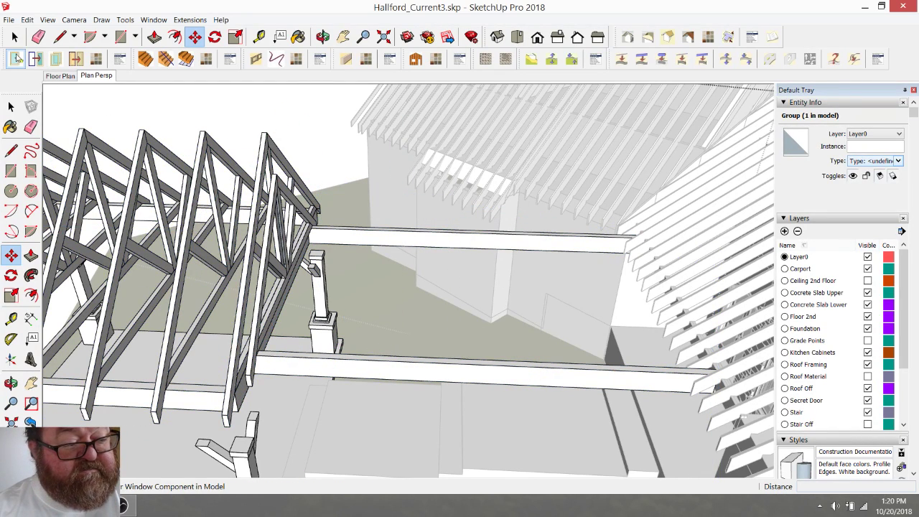
- Copy the end truss toward the house at the existing truss spacing of about 3' 8 7/16", multiplied to six copies
{"action": "scroll", "coordinate": [246, 305], "scroll_direction": "up", "scroll_amount": 3}
{"action": "left_click", "coordinate": [303, 271]}
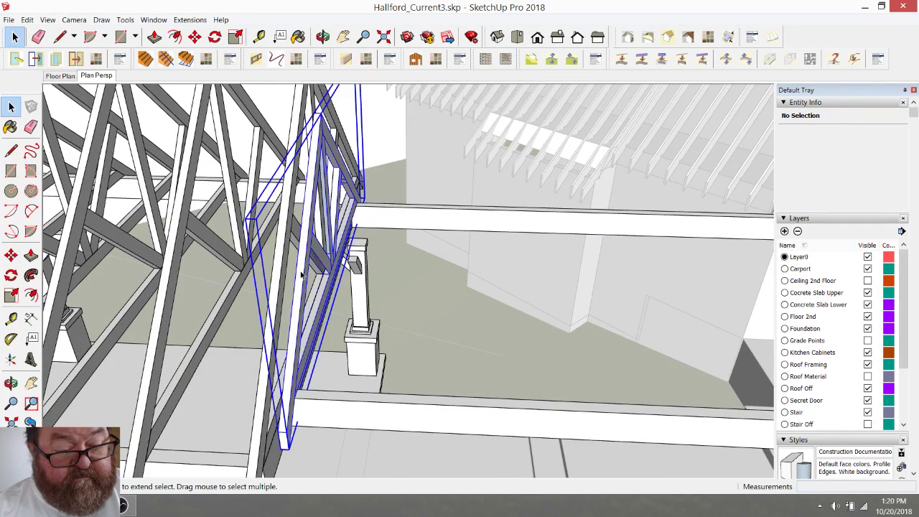
{"action": "scroll", "coordinate": [303, 273], "scroll_direction": "down", "scroll_amount": 1}
{"action": "left_click", "coordinate": [194, 38]}
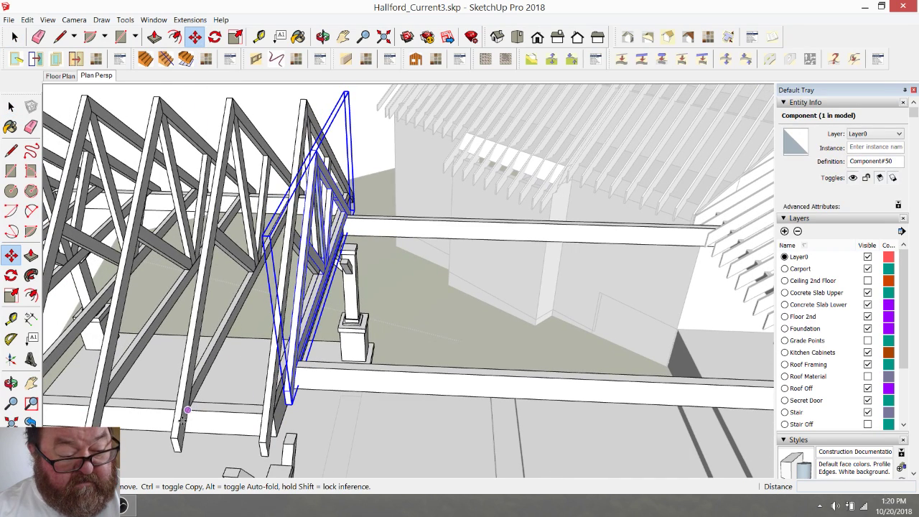
{"action": "left_click", "coordinate": [171, 438]}
{"action": "key", "text": "ctrl"}
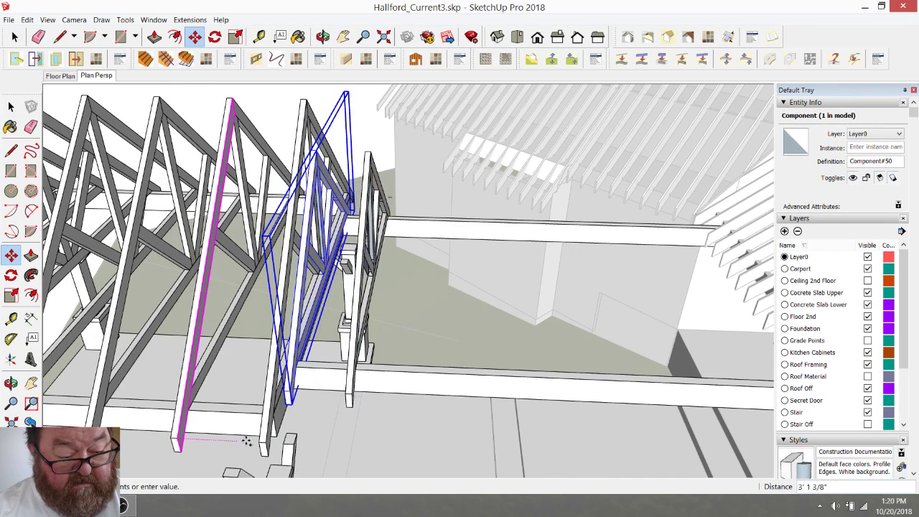
{"action": "left_click", "coordinate": [258, 442]}
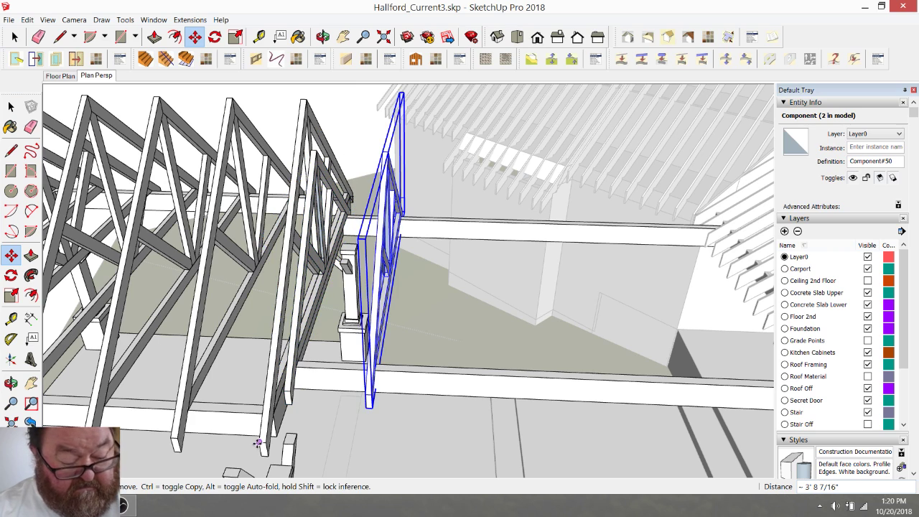
{"action": "type", "text": "*6"}
{"action": "key", "text": "Return"}
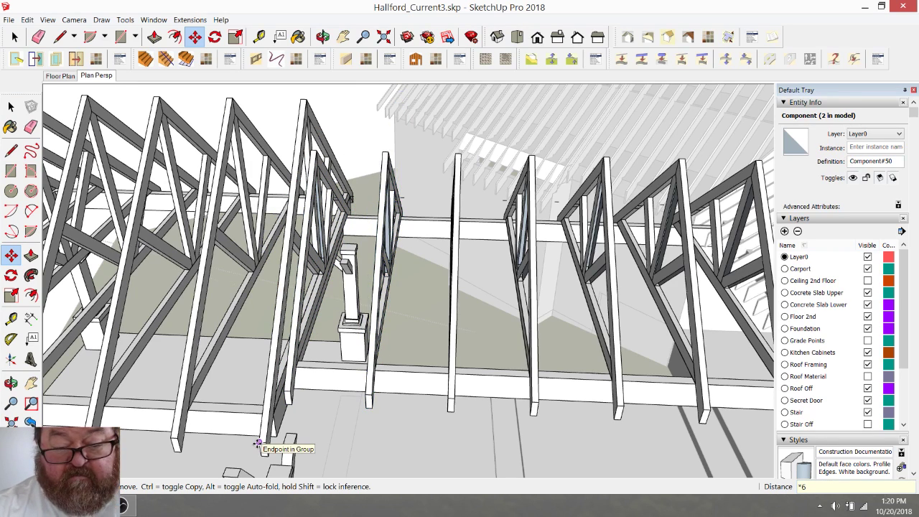
- Examine the row of copied trusses and where the last truss and the connecting beams meet the house rafters
{"action": "scroll", "coordinate": [266, 441], "scroll_direction": "down", "scroll_amount": 3}
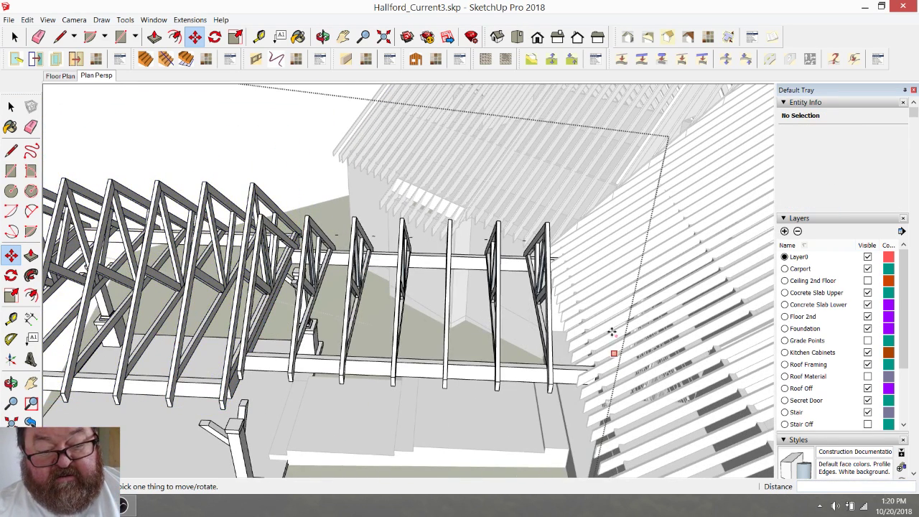
{"action": "scroll", "coordinate": [599, 304], "scroll_direction": "up", "scroll_amount": 3}
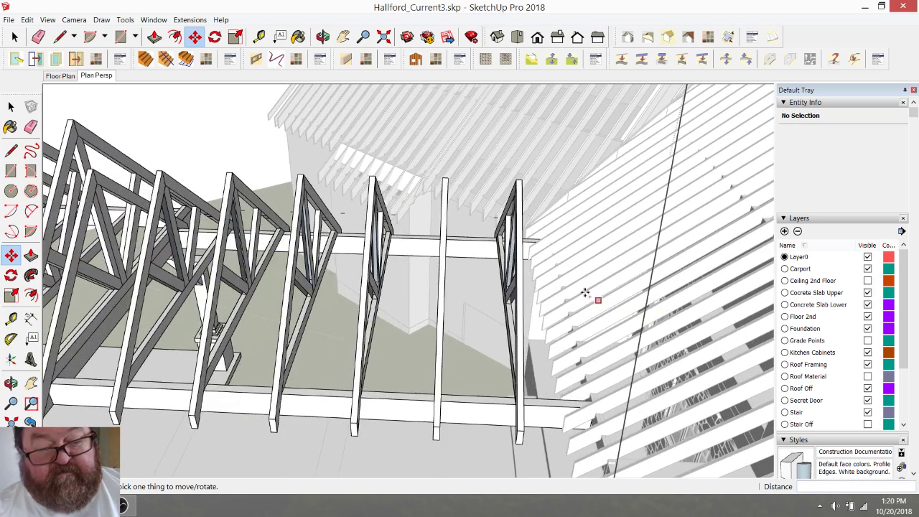
{"action": "left_click", "coordinate": [323, 36]}
{"action": "left_click_drag", "start_coordinate": [402, 236], "coordinate": [457, 231]}
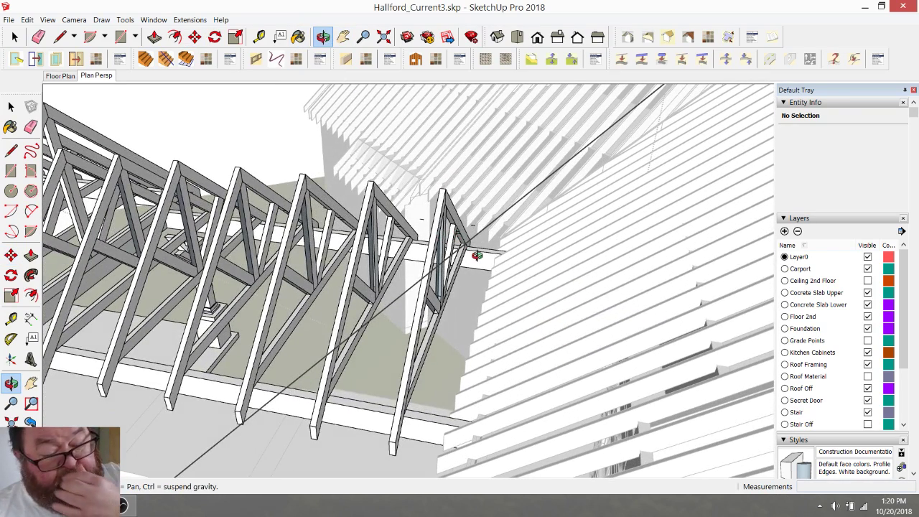
{"action": "left_click_drag", "start_coordinate": [464, 267], "coordinate": [583, 308]}
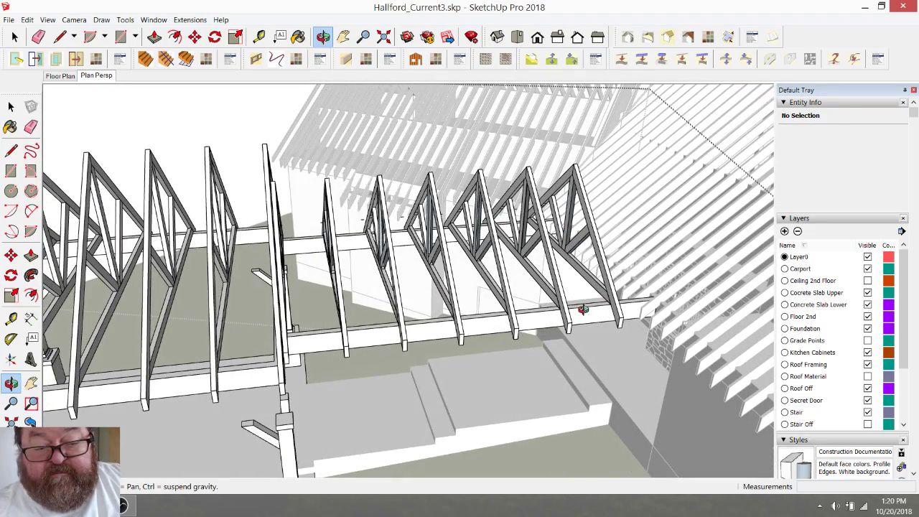
{"action": "left_click_drag", "start_coordinate": [583, 310], "coordinate": [527, 330]}
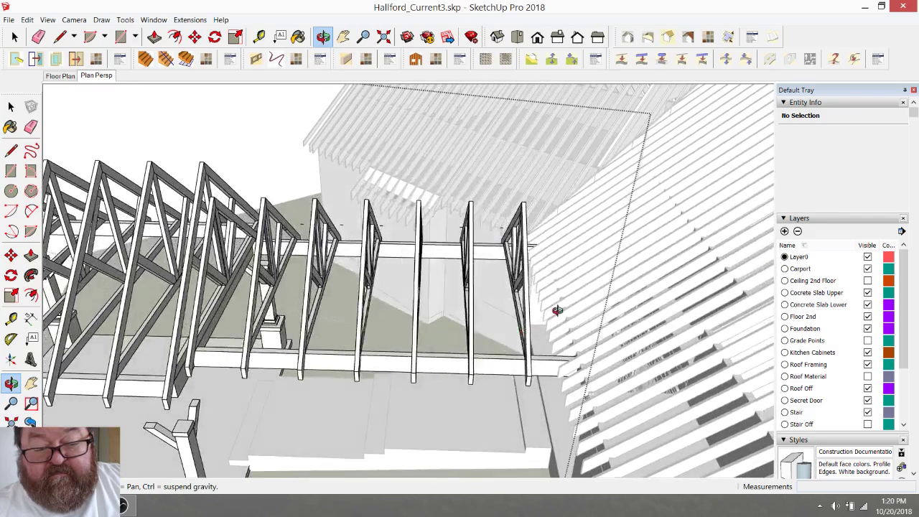
{"action": "scroll", "coordinate": [559, 310], "scroll_direction": "up", "scroll_amount": 4}
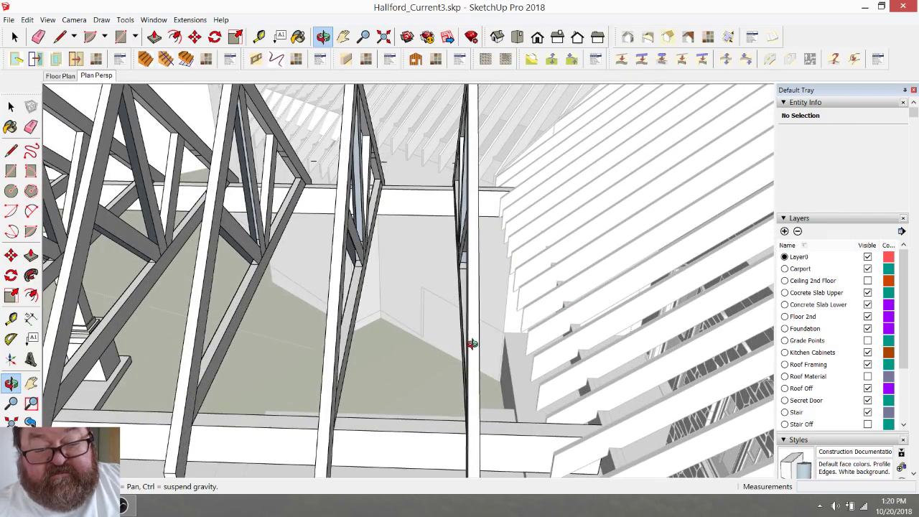
{"action": "scroll", "coordinate": [473, 345], "scroll_direction": "down", "scroll_amount": 3}
{"action": "left_click_drag", "start_coordinate": [479, 364], "coordinate": [486, 375]}
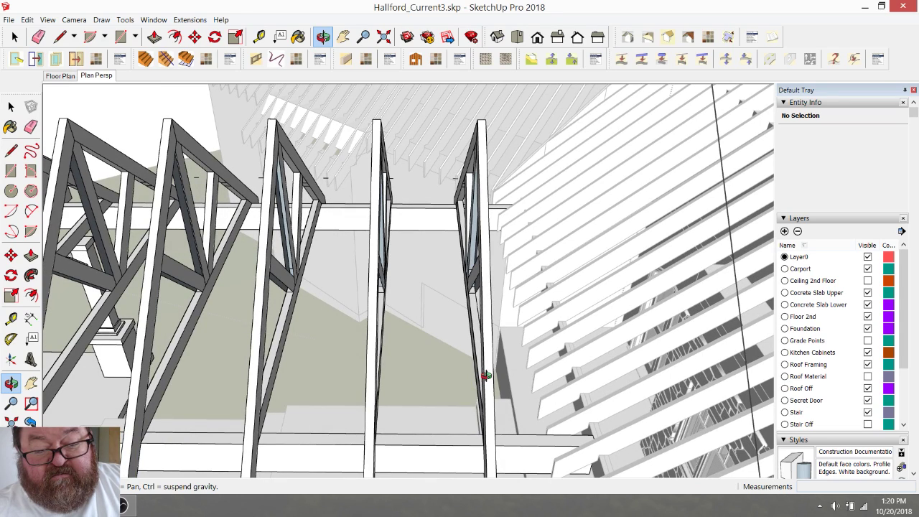
{"action": "left_click_drag", "start_coordinate": [492, 362], "coordinate": [530, 377]}
{"action": "left_click", "coordinate": [15, 36]}
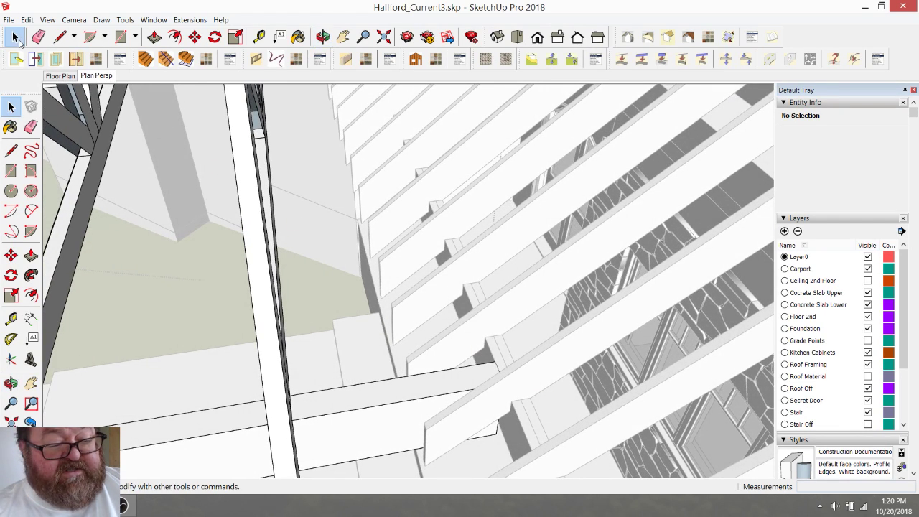
- Copy the truss nearest the house about 3' 3" along the beams into the house roof framing, and close the carport group
{"action": "left_click", "coordinate": [244, 216]}
{"action": "left_click", "coordinate": [195, 37]}
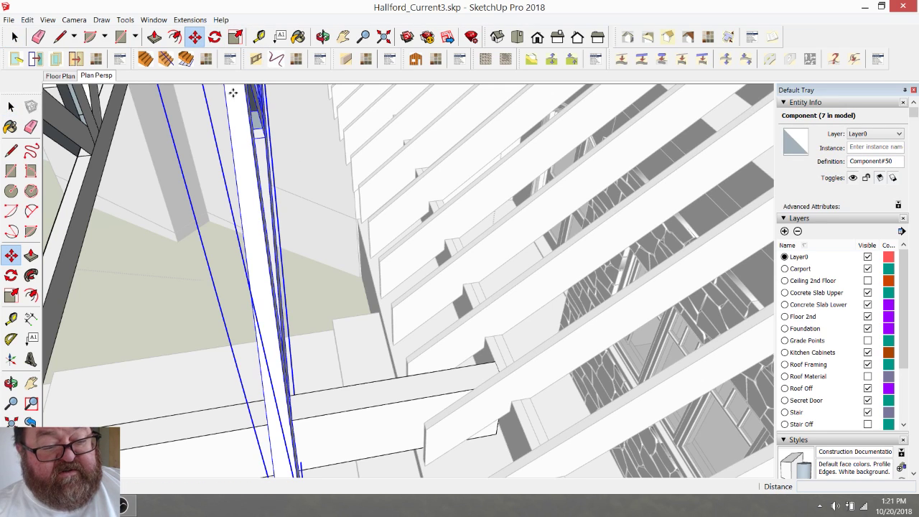
{"action": "scroll", "coordinate": [389, 287], "scroll_direction": "up", "scroll_amount": 3}
{"action": "scroll", "coordinate": [295, 386], "scroll_direction": "down", "scroll_amount": 3}
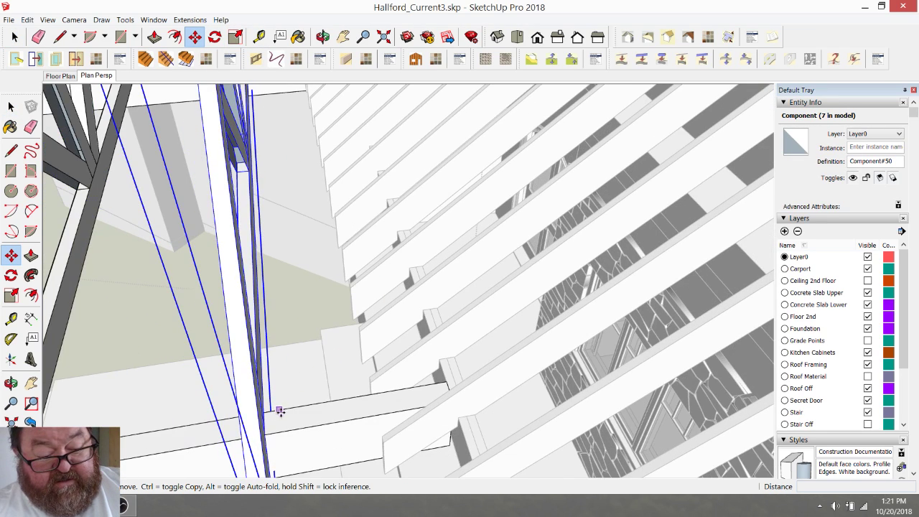
{"action": "scroll", "coordinate": [280, 411], "scroll_direction": "down", "scroll_amount": 2}
{"action": "scroll", "coordinate": [240, 381], "scroll_direction": "up", "scroll_amount": 6}
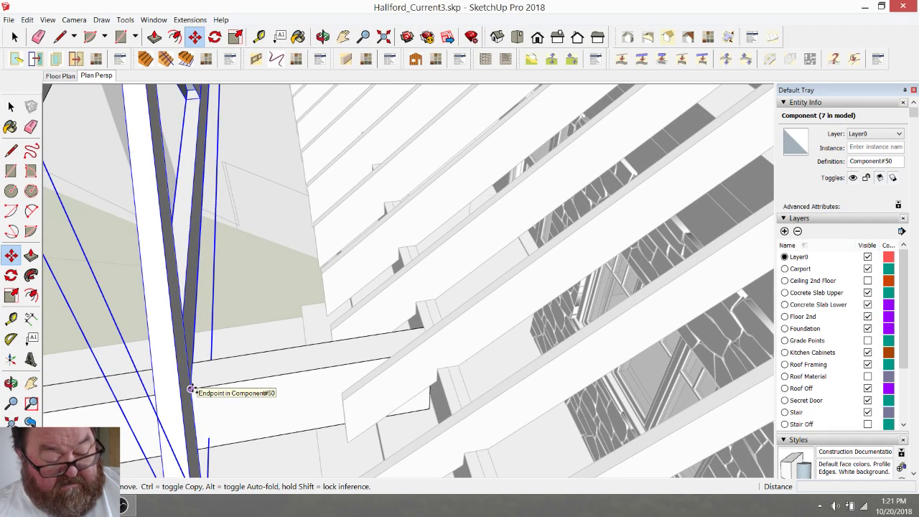
{"action": "left_click", "coordinate": [190, 388]}
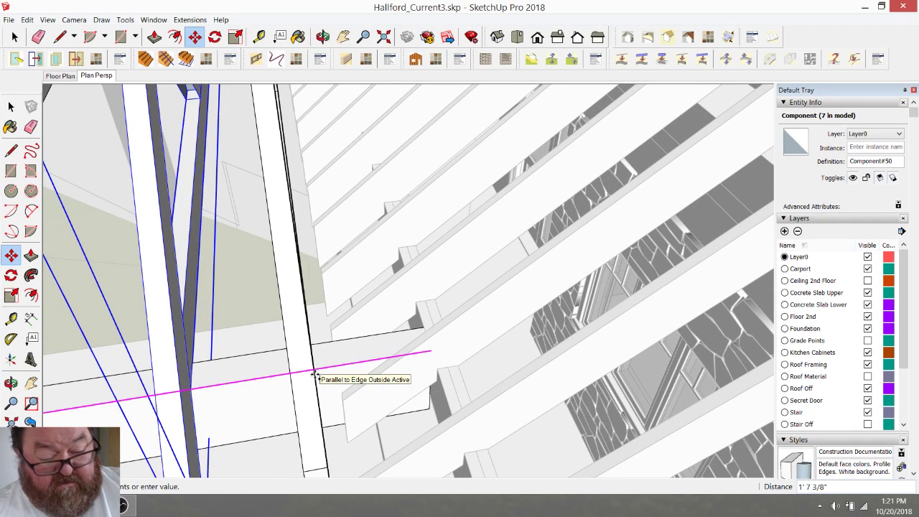
{"action": "left_click", "coordinate": [446, 397]}
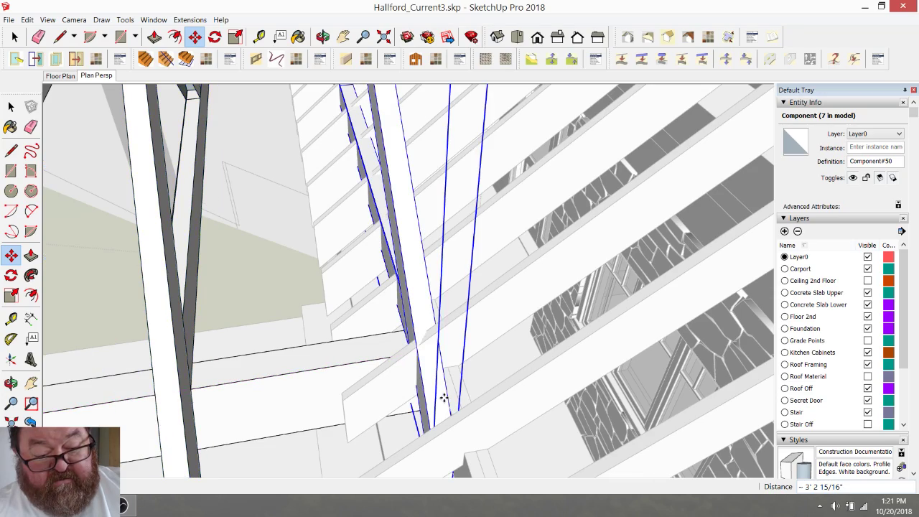
{"action": "scroll", "coordinate": [443, 404], "scroll_direction": "down", "scroll_amount": 3}
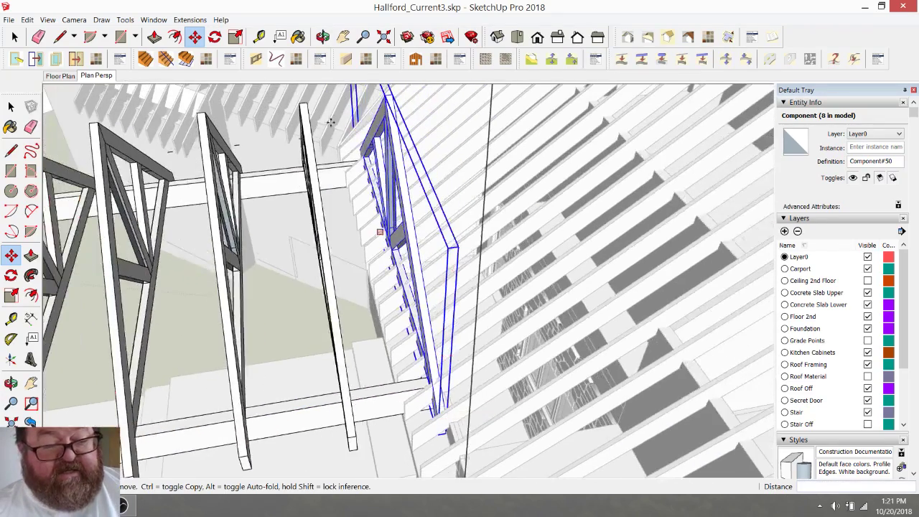
{"action": "middle_click_drag", "start_coordinate": [430, 249], "coordinate": [444, 292]}
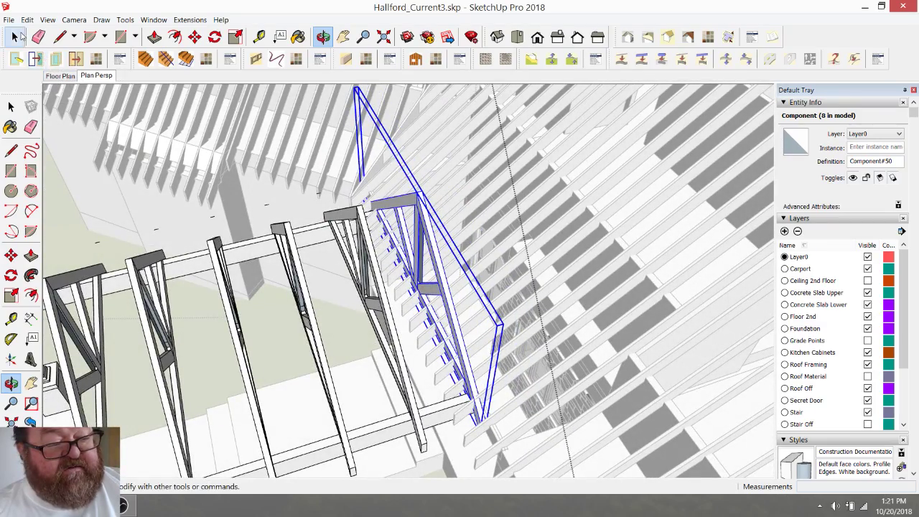
{"action": "left_click", "coordinate": [15, 37]}
{"action": "scroll", "coordinate": [403, 295], "scroll_direction": "down", "scroll_amount": 6}
{"action": "left_click", "coordinate": [160, 123]}
{"action": "left_click", "coordinate": [160, 124]}
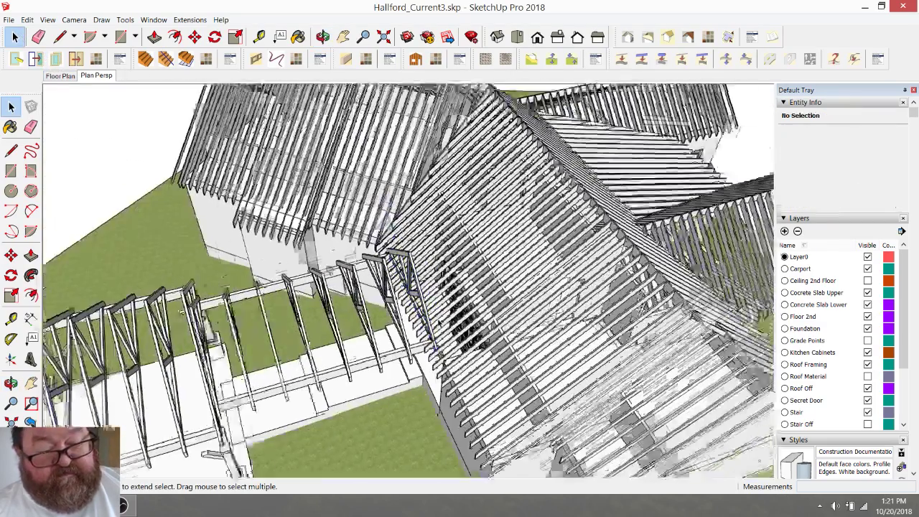
- Examine from several angles how the row of carport trusses runs into the house roof framing
{"action": "scroll", "coordinate": [446, 326], "scroll_direction": "up", "scroll_amount": 2}
{"action": "left_click", "coordinate": [432, 288]}
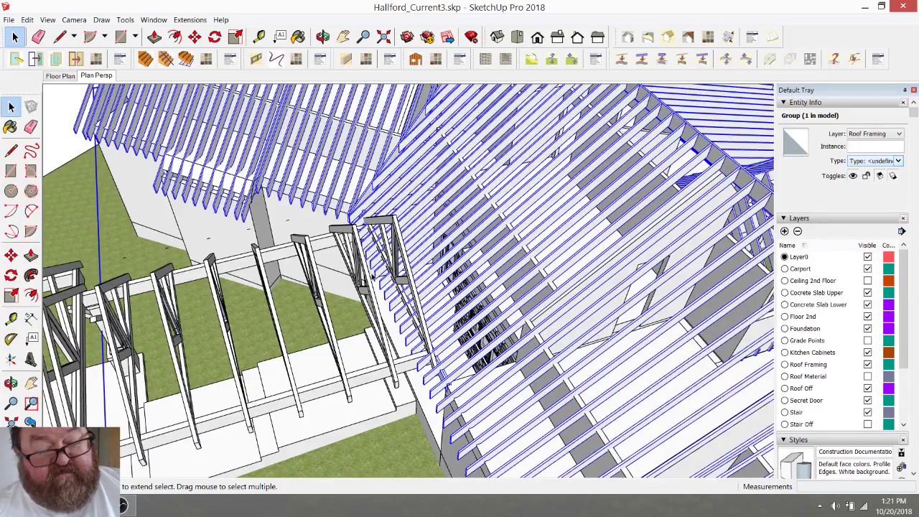
{"action": "left_click", "coordinate": [323, 36]}
{"action": "left_click_drag", "start_coordinate": [379, 273], "coordinate": [414, 262]}
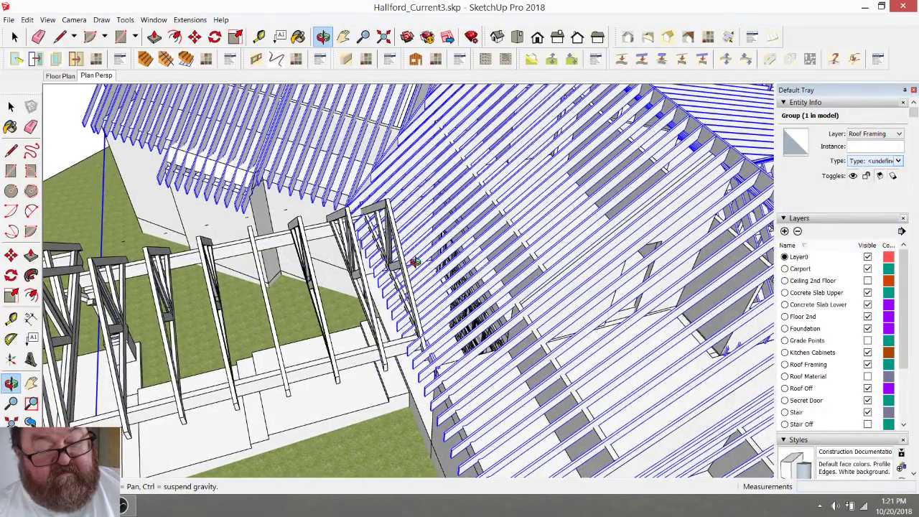
{"action": "left_click_drag", "start_coordinate": [422, 309], "coordinate": [440, 181]}
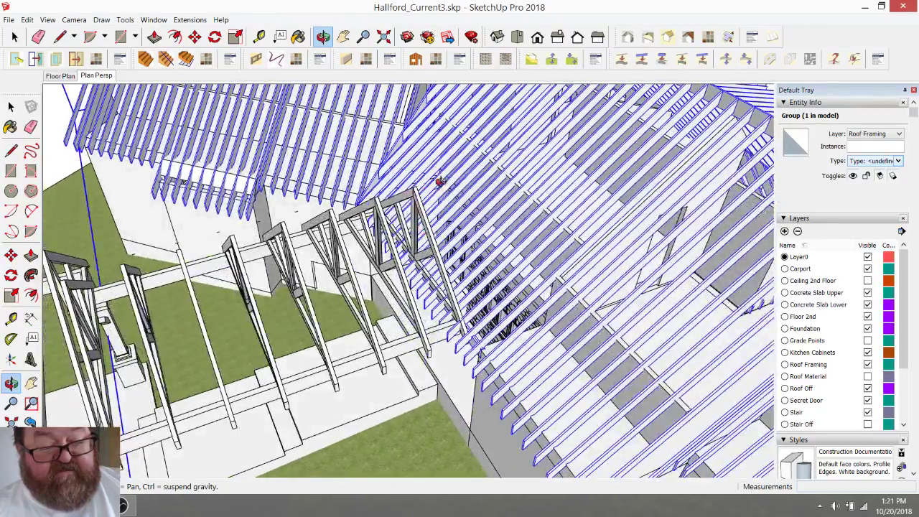
{"action": "left_click_drag", "start_coordinate": [492, 231], "coordinate": [567, 277]}
{"action": "key", "text": "alt+Tab"}
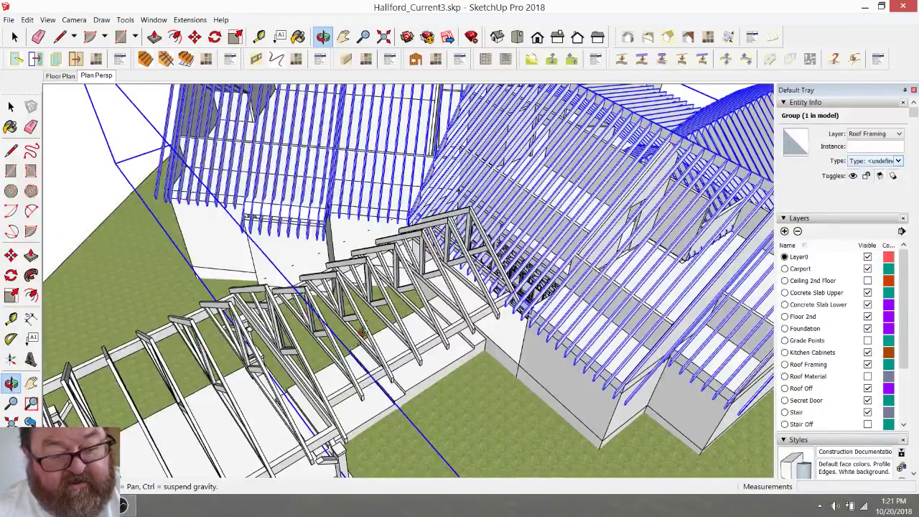
{"action": "middle_click_drag", "start_coordinate": [402, 287], "coordinate": [388, 302], "text": "shift"}
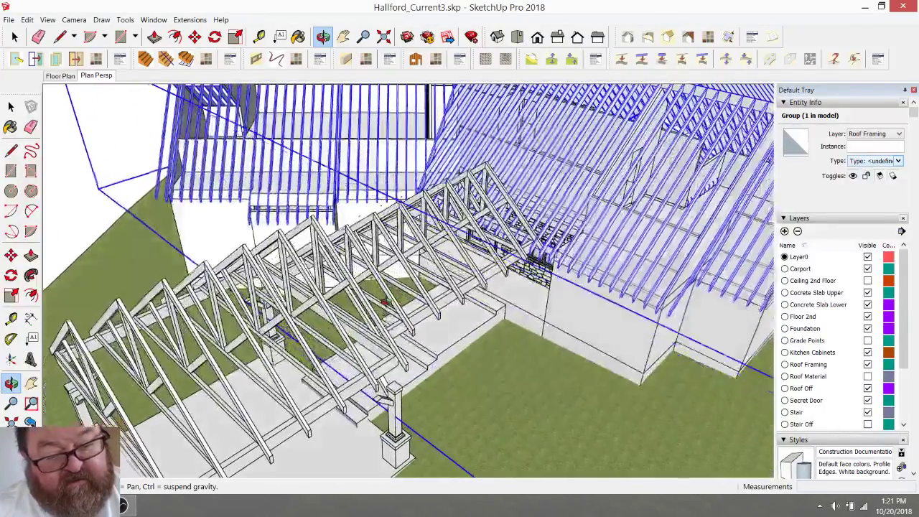
{"action": "scroll", "coordinate": [402, 288], "scroll_direction": "down", "scroll_amount": 5}
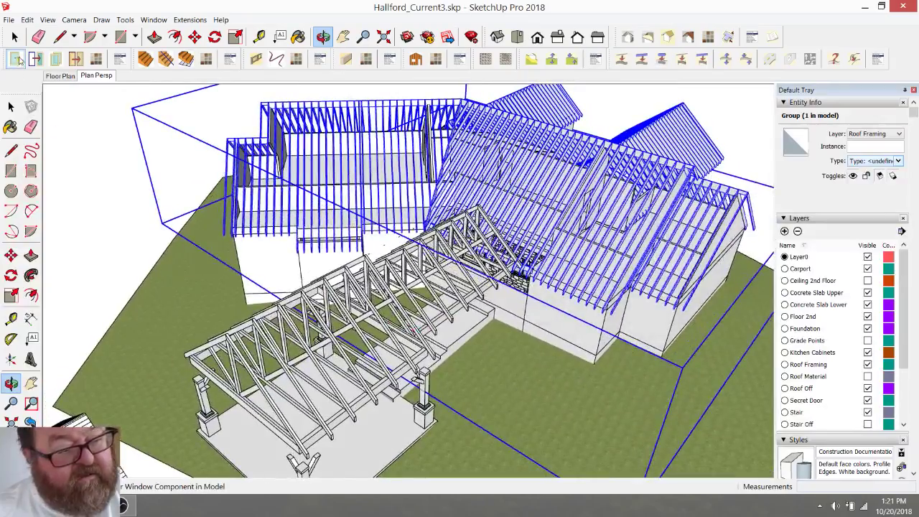
{"action": "left_click", "coordinate": [14, 37]}
{"action": "left_click", "coordinate": [92, 123]}
- Examine the carport from a low viewpoint, comparing the tops of its posts with the raised beams
{"action": "scroll", "coordinate": [494, 241], "scroll_direction": "up", "scroll_amount": 3}
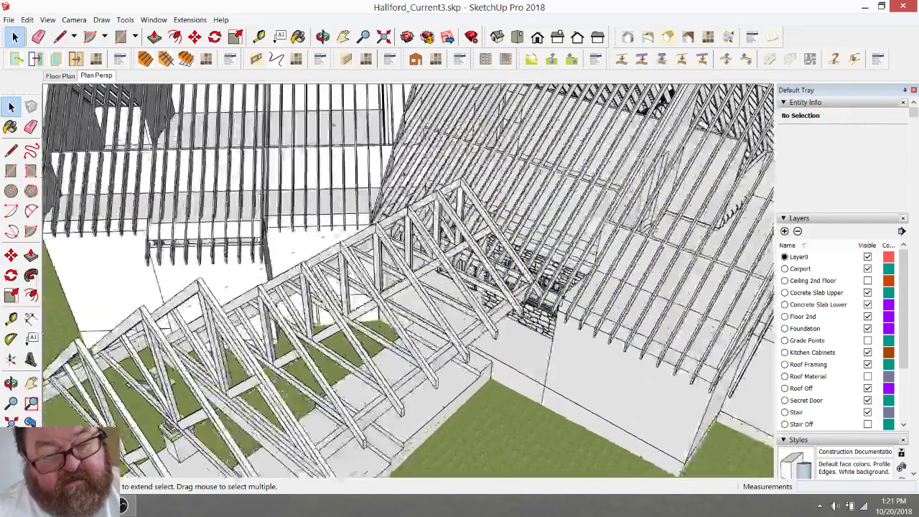
{"action": "left_click", "coordinate": [323, 36]}
{"action": "left_click_drag", "start_coordinate": [423, 294], "coordinate": [429, 220]}
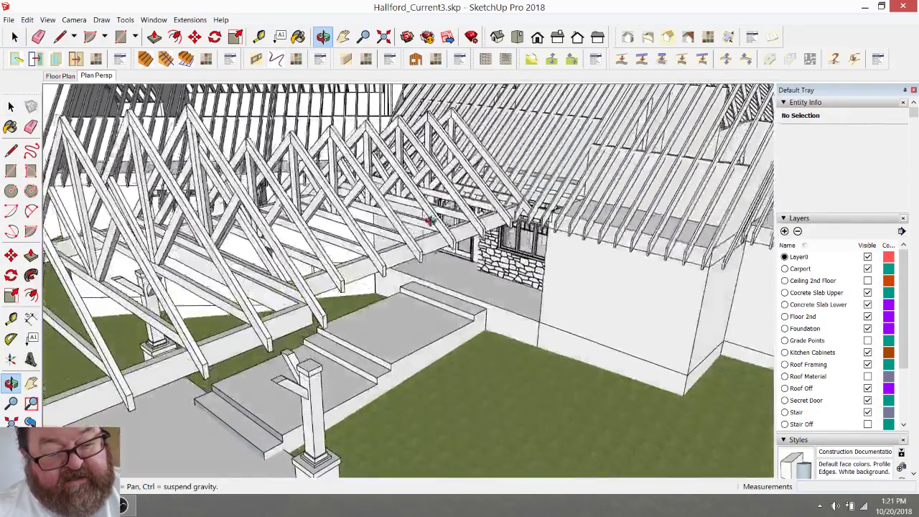
{"action": "middle_click_drag", "start_coordinate": [430, 221], "coordinate": [362, 250]}
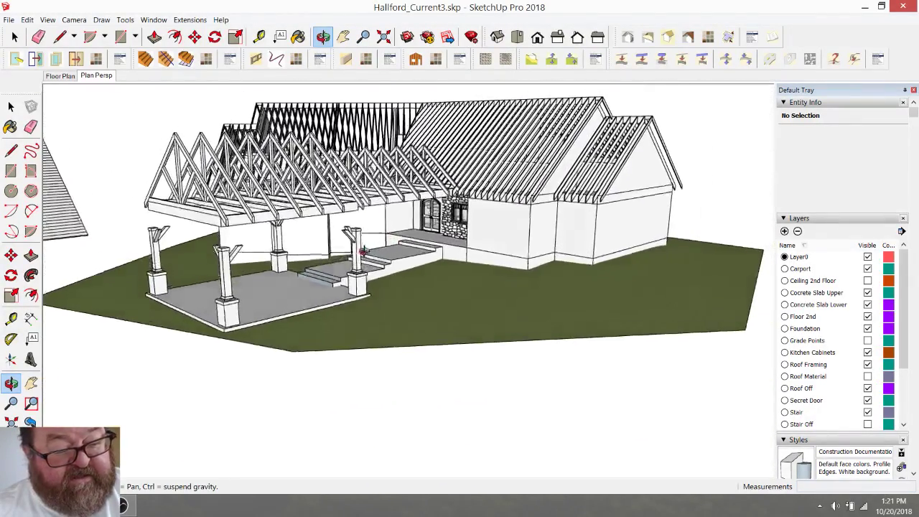
{"action": "scroll", "coordinate": [363, 250], "scroll_direction": "up", "scroll_amount": 5}
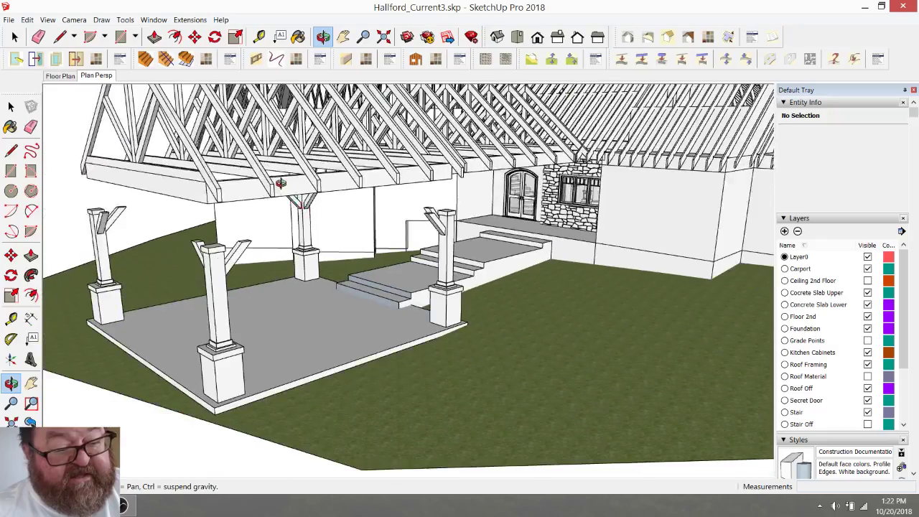
{"action": "middle_click_drag", "start_coordinate": [280, 183], "coordinate": [213, 175]}
- Open the carport base group and select its four posts
{"action": "left_click", "coordinate": [15, 37]}
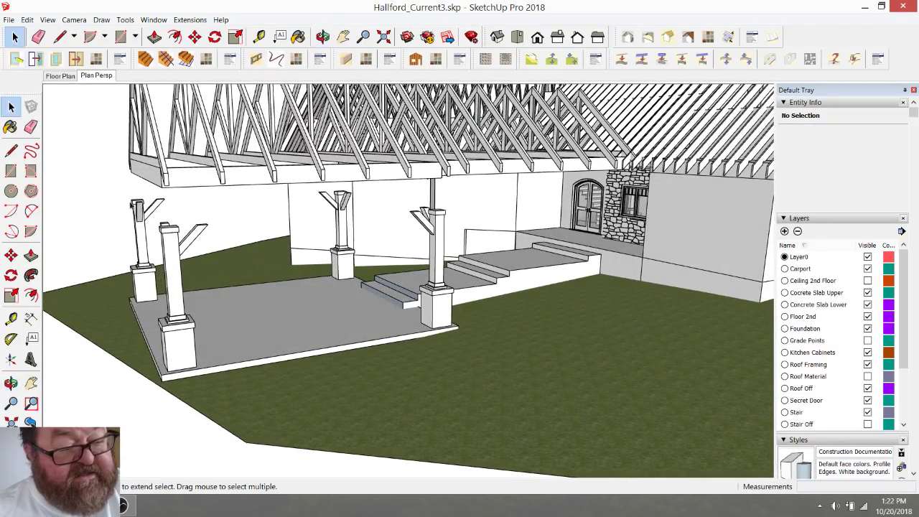
{"action": "left_click", "coordinate": [144, 221]}
{"action": "double_click", "coordinate": [143, 215]}
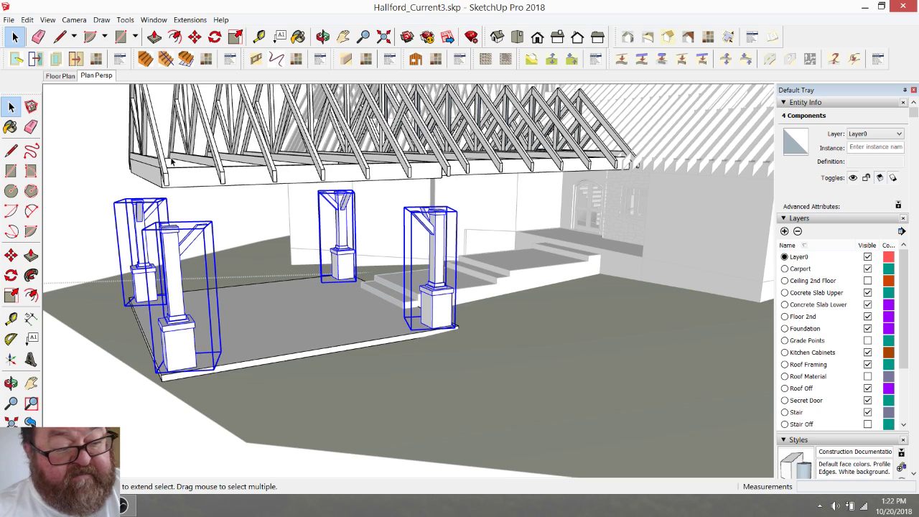
- Try to move the four posts straight up to the underside of the beams, and undo the move
{"action": "scroll", "coordinate": [171, 163], "scroll_direction": "up", "scroll_amount": 4}
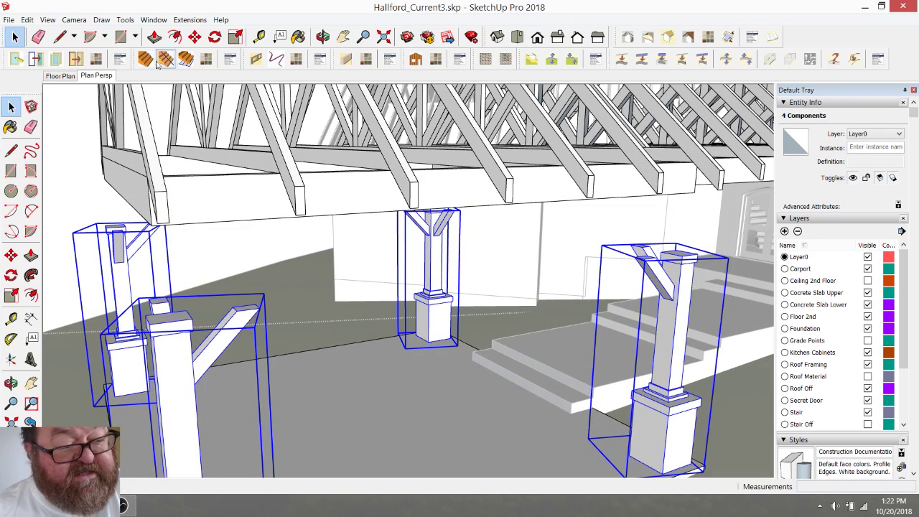
{"action": "left_click", "coordinate": [195, 37]}
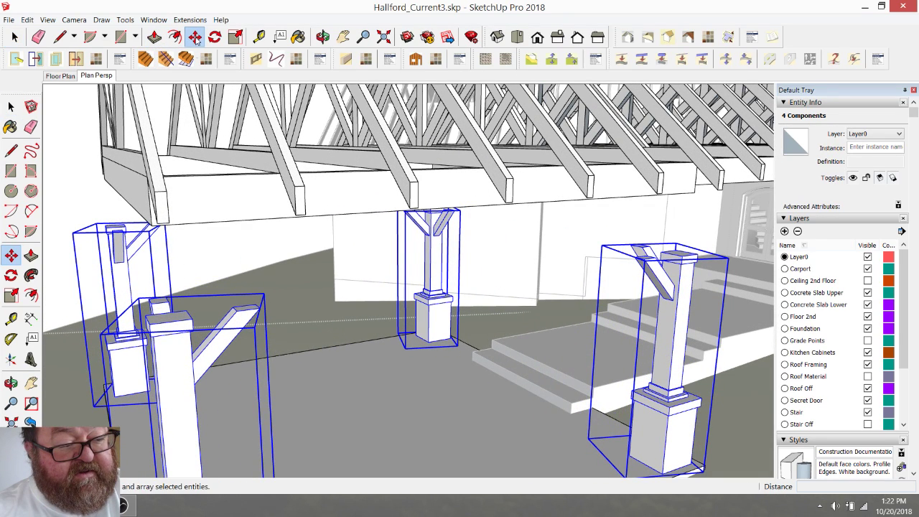
{"action": "left_click", "coordinate": [187, 316]}
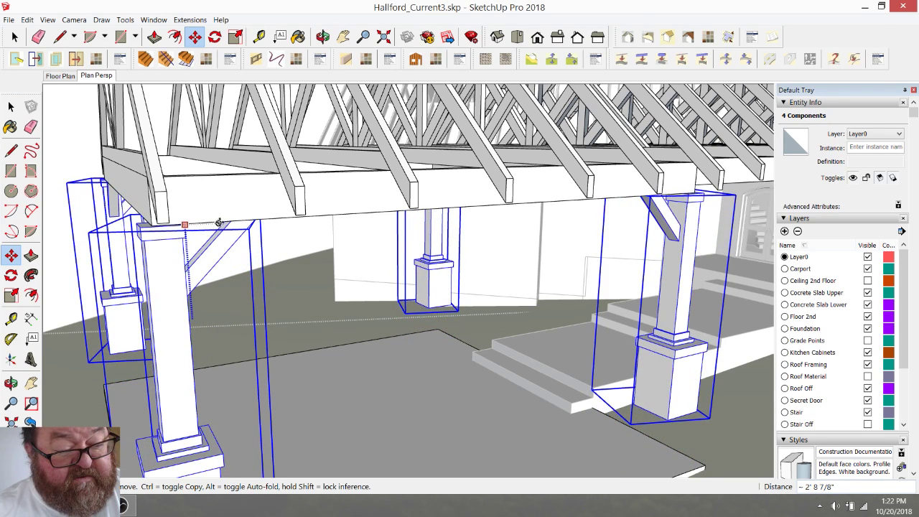
{"action": "left_click", "coordinate": [224, 220]}
{"action": "scroll", "coordinate": [226, 222], "scroll_direction": "down", "scroll_amount": 3}
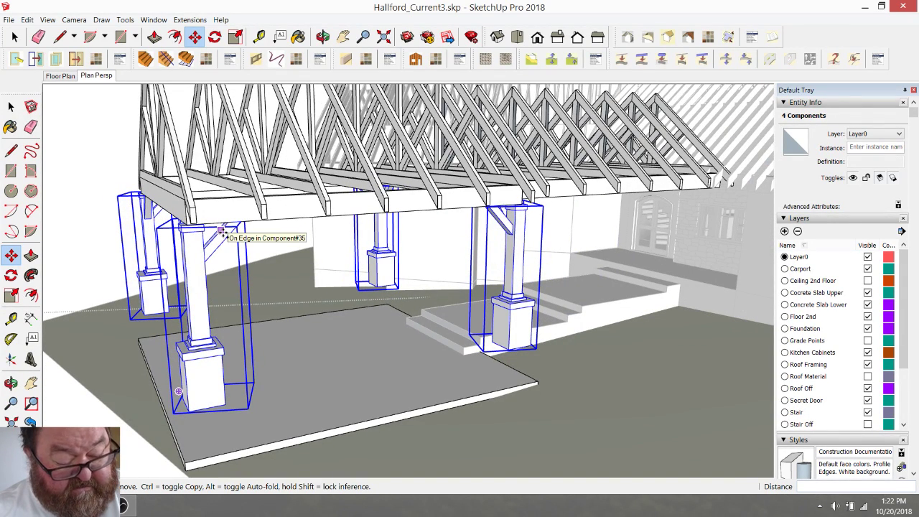
{"action": "key", "text": "ctrl+z"}
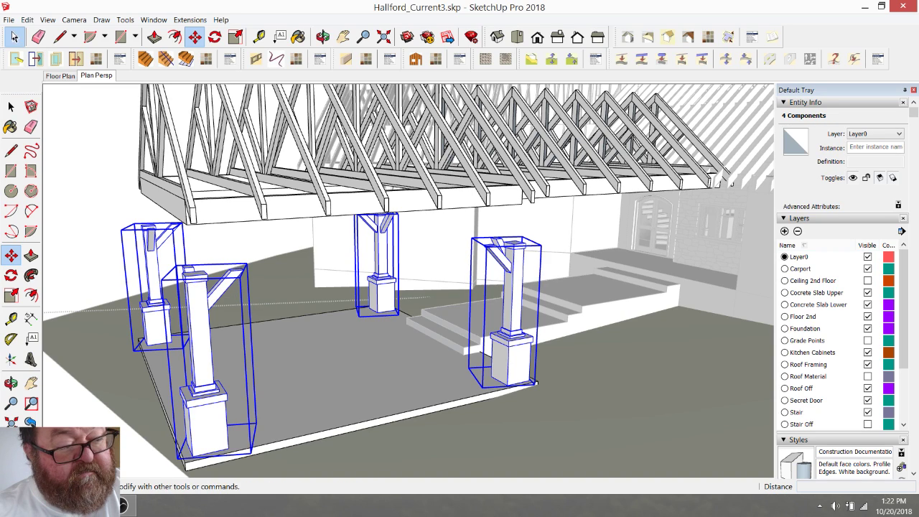
- Open the column inside the outer front corner post and select its cap, upper end and braces
{"action": "key", "text": "space"}
{"action": "left_click", "coordinate": [196, 304]}
{"action": "double_click", "coordinate": [196, 305]}
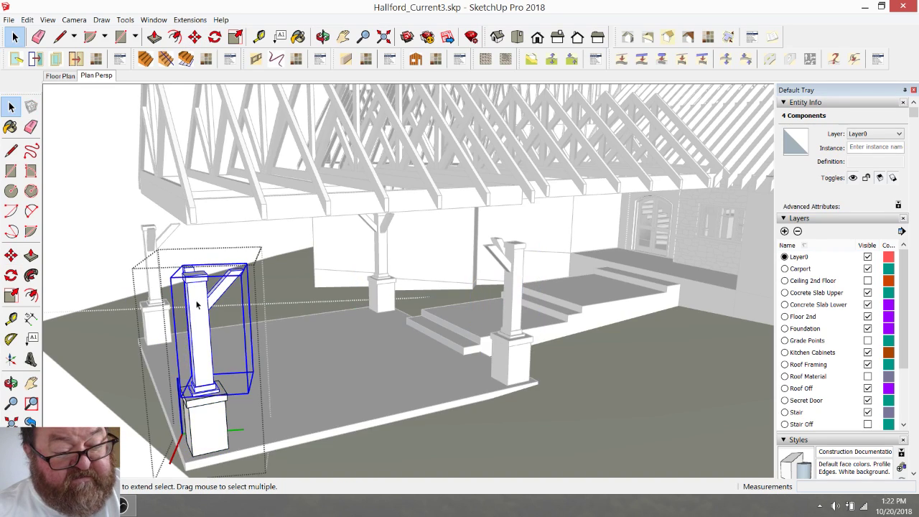
{"action": "left_click", "coordinate": [174, 256]}
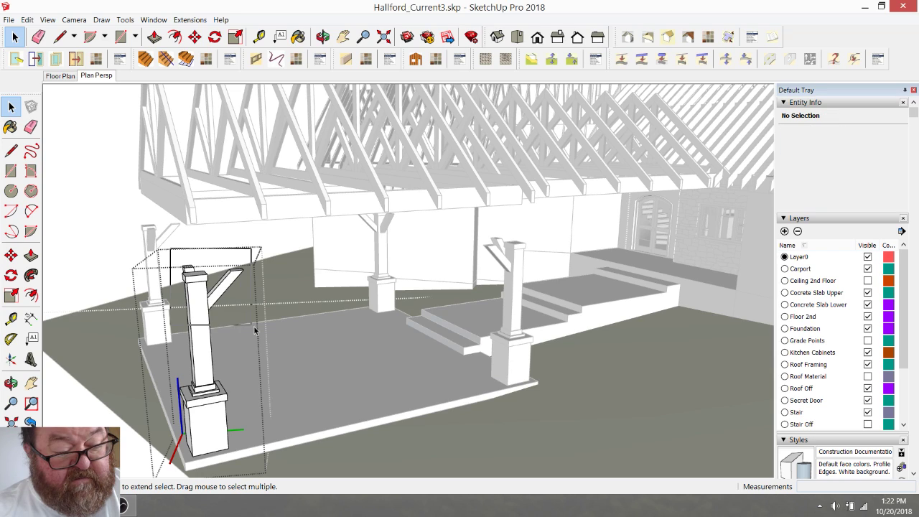
{"action": "left_click_drag", "start_coordinate": [272, 350], "coordinate": [273, 350]}
{"action": "left_click", "coordinate": [198, 289]}
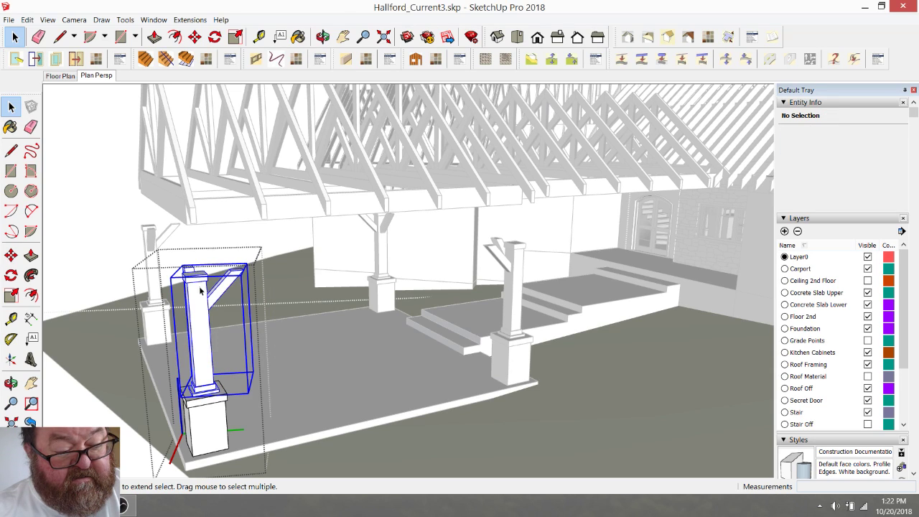
{"action": "double_click", "coordinate": [198, 289]}
{"action": "left_click_drag", "start_coordinate": [171, 243], "coordinate": [267, 352]}
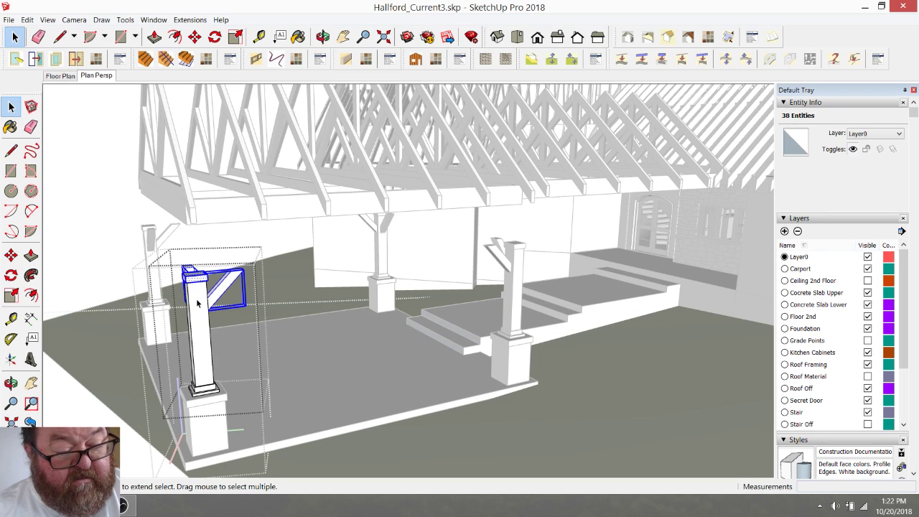
- Lengthen the corner column by moving its selected cap and braces straight up to the underside of the beam
{"action": "left_click", "coordinate": [195, 37]}
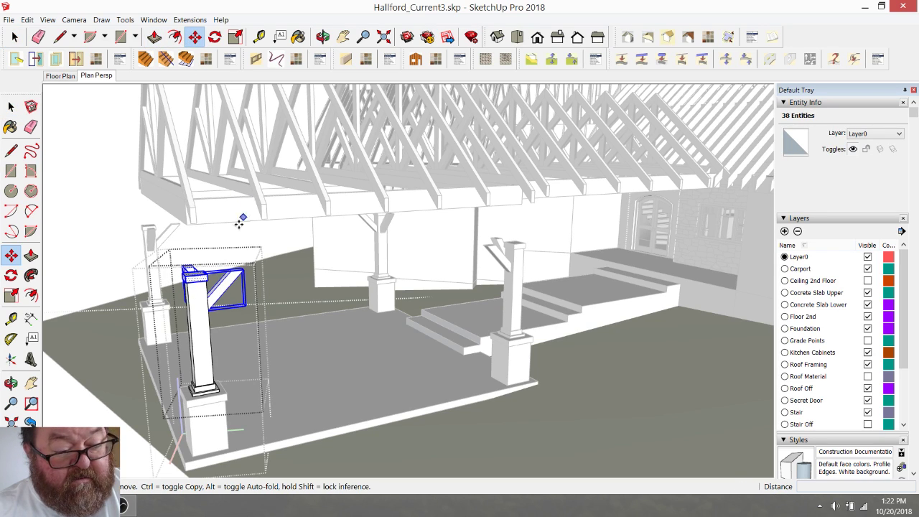
{"action": "scroll", "coordinate": [237, 233], "scroll_direction": "up", "scroll_amount": 3}
{"action": "left_click", "coordinate": [247, 351]}
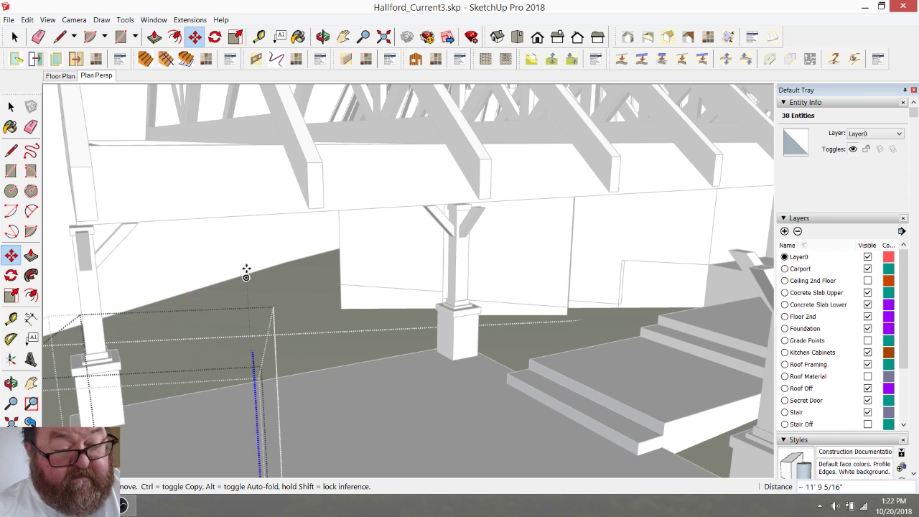
{"action": "scroll", "coordinate": [237, 219], "scroll_direction": "down", "scroll_amount": 4}
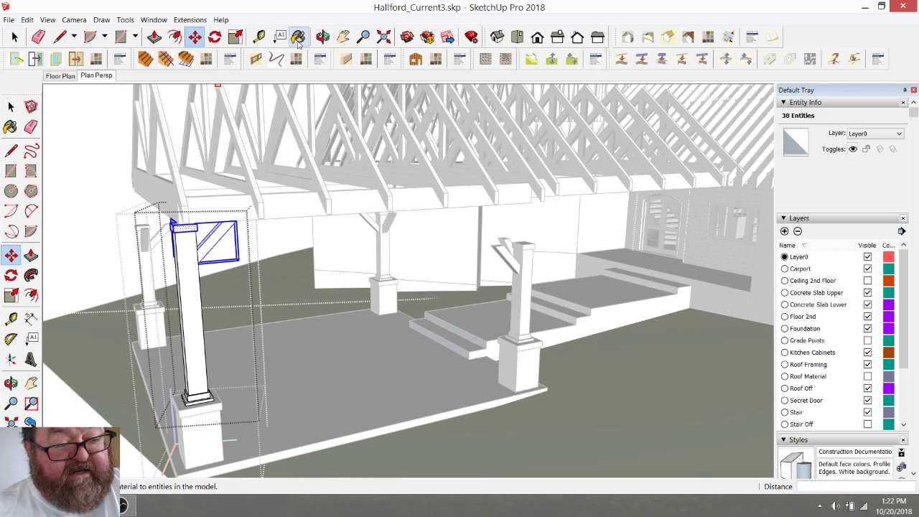
- Close the finished corner column, open the front column nearer the house, and select its cap, upper end and braces
{"action": "left_click", "coordinate": [323, 37]}
{"action": "left_click_drag", "start_coordinate": [258, 193], "coordinate": [185, 200]}
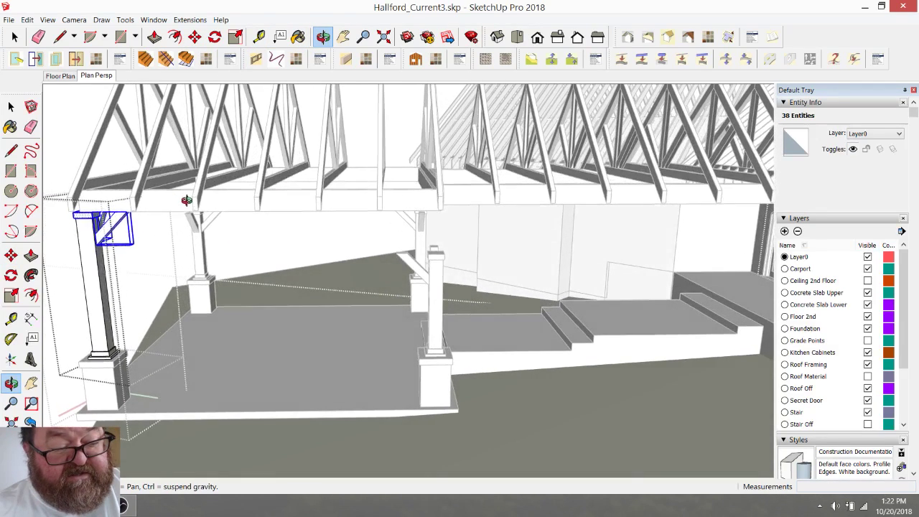
{"action": "key", "text": "space"}
{"action": "left_click", "coordinate": [274, 208]}
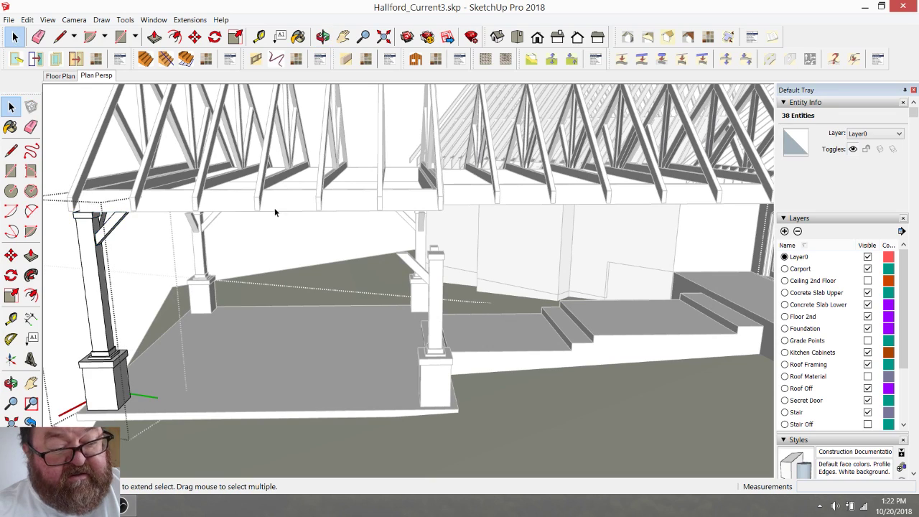
{"action": "double_click", "coordinate": [429, 277]}
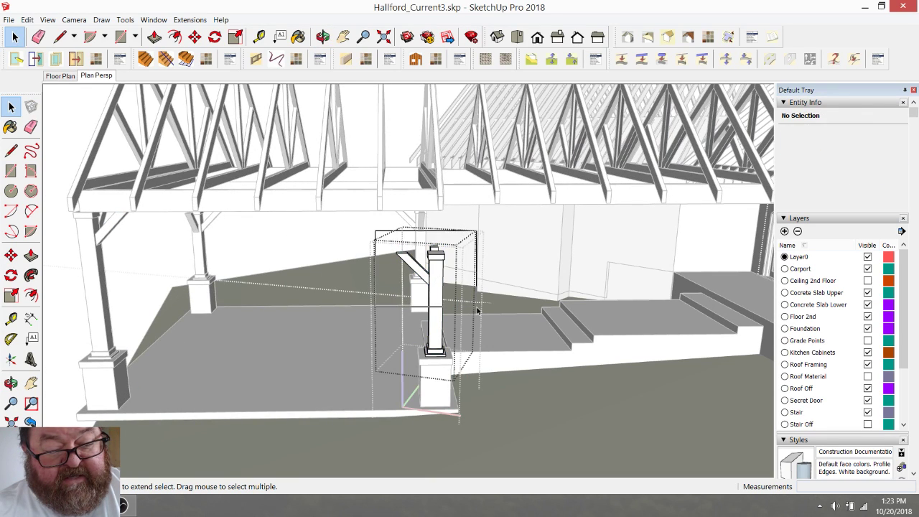
{"action": "left_click_drag", "start_coordinate": [476, 307], "coordinate": [477, 307]}
{"action": "scroll", "coordinate": [447, 263], "scroll_direction": "up", "scroll_amount": 4}
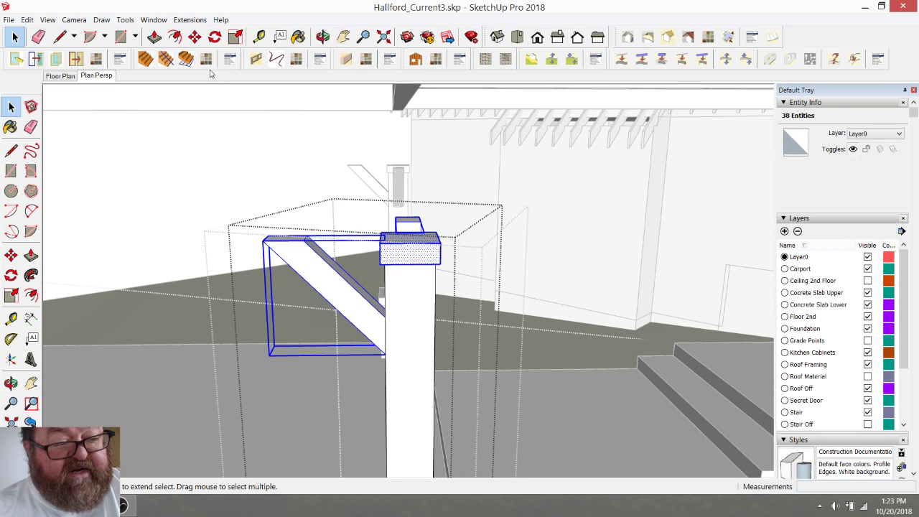
- Lengthen the front column nearer the house by moving its cap and braces straight up about 2' 1 3/8" plus 7 1/2" to the beam's underside
{"action": "left_click", "coordinate": [195, 37]}
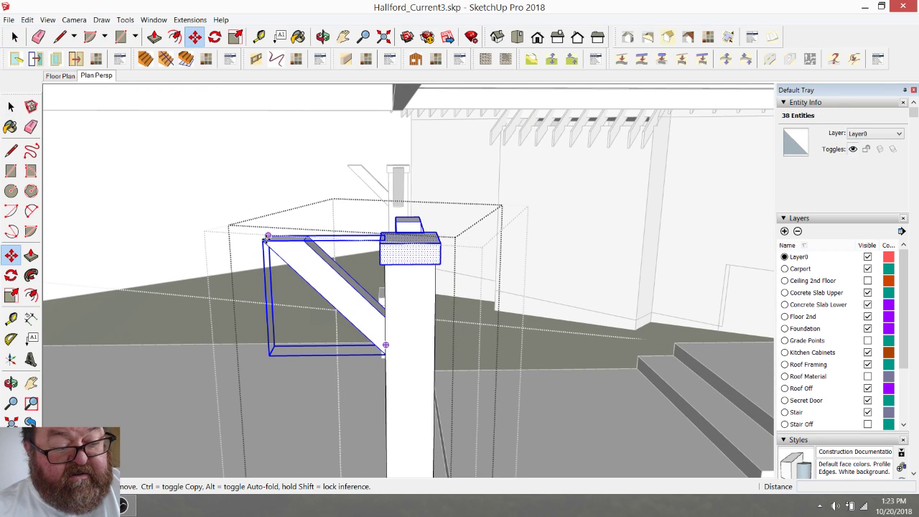
{"action": "left_click", "coordinate": [263, 241]}
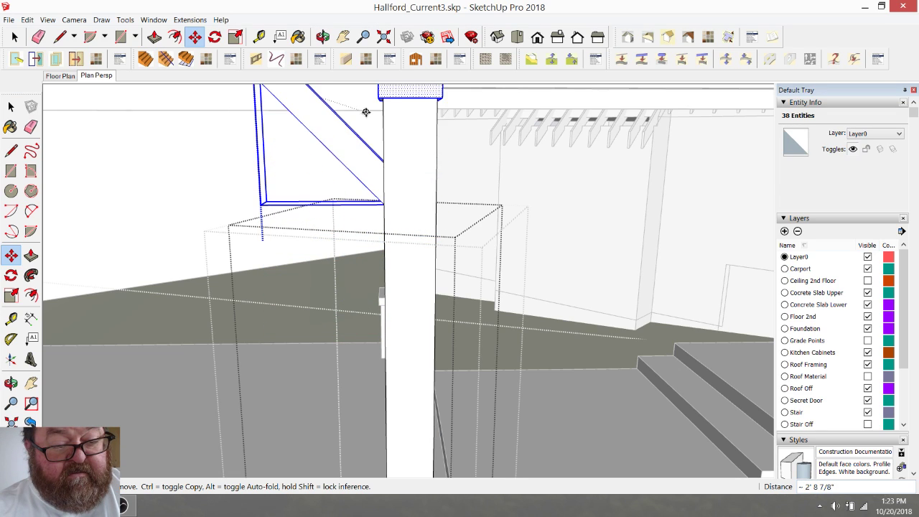
{"action": "left_click", "coordinate": [265, 114]}
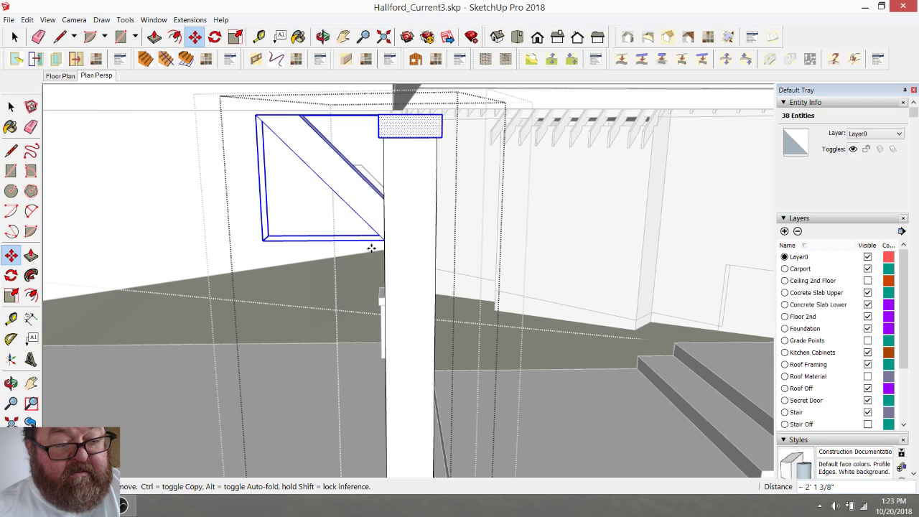
{"action": "scroll", "coordinate": [286, 153], "scroll_direction": "down", "scroll_amount": 3}
{"action": "scroll", "coordinate": [326, 151], "scroll_direction": "up", "scroll_amount": 3}
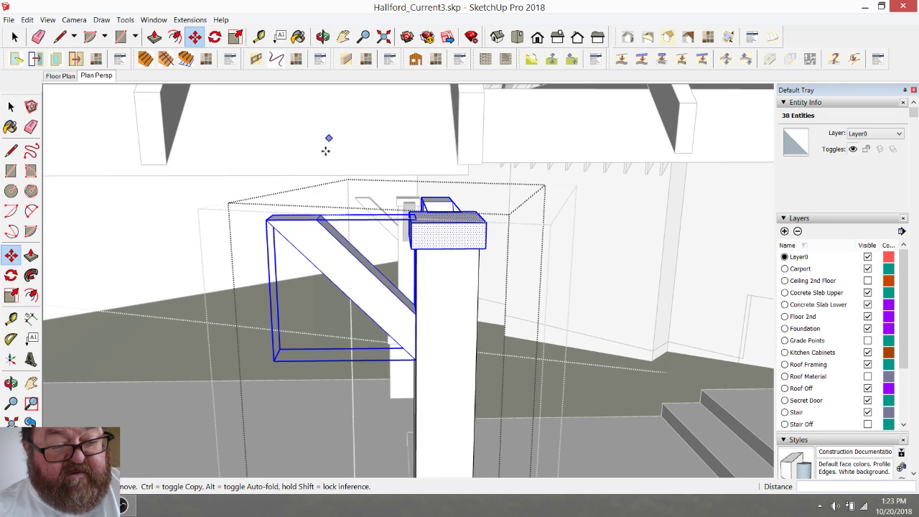
{"action": "left_click", "coordinate": [266, 221]}
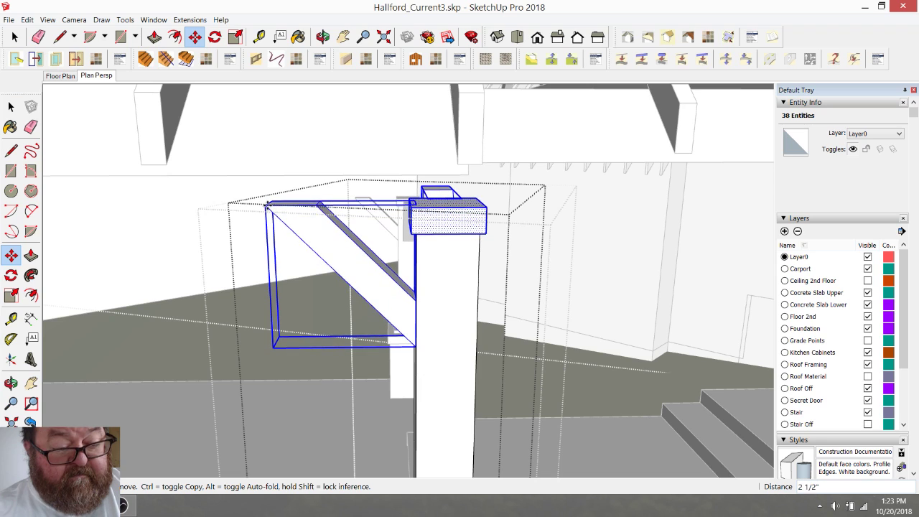
{"action": "left_click", "coordinate": [266, 174]}
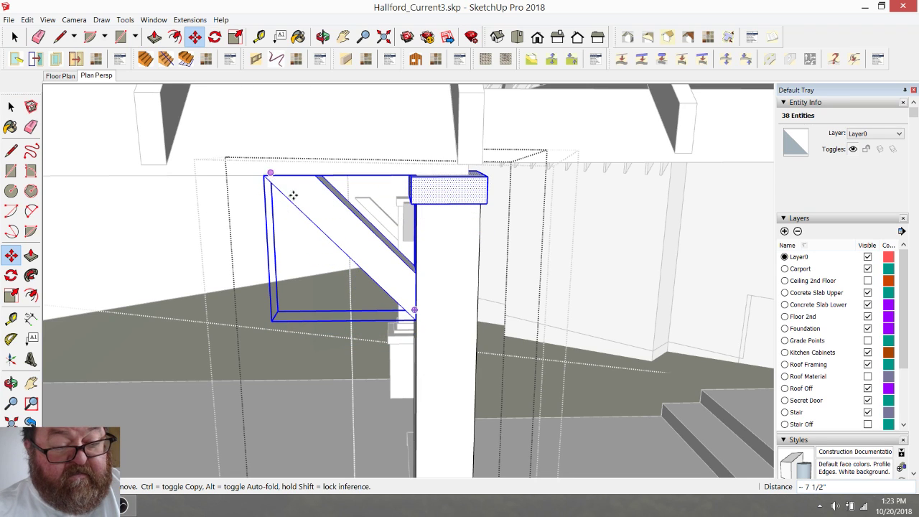
{"action": "scroll", "coordinate": [467, 262], "scroll_direction": "down", "scroll_amount": 5}
- Open the outer rear corner column down to its own geometry and select its cap, upper end and braces
{"action": "left_click", "coordinate": [323, 37]}
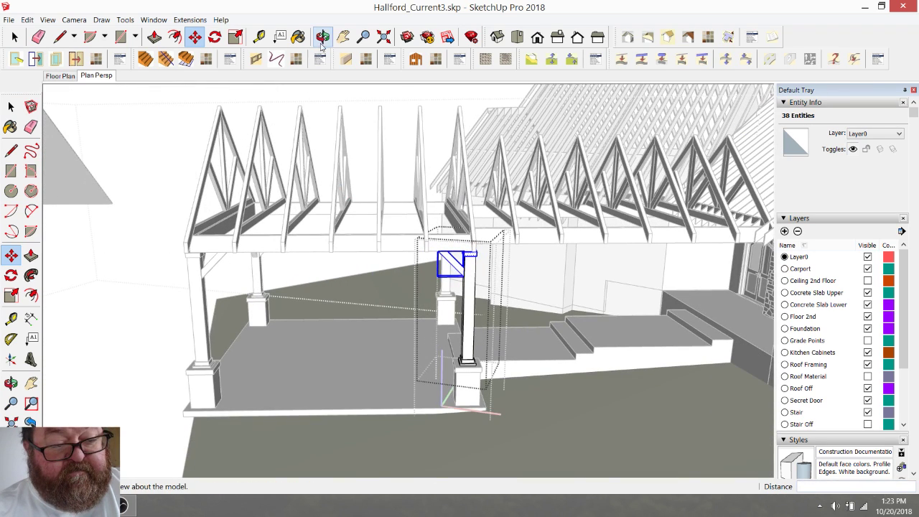
{"action": "left_click_drag", "start_coordinate": [388, 172], "coordinate": [454, 209]}
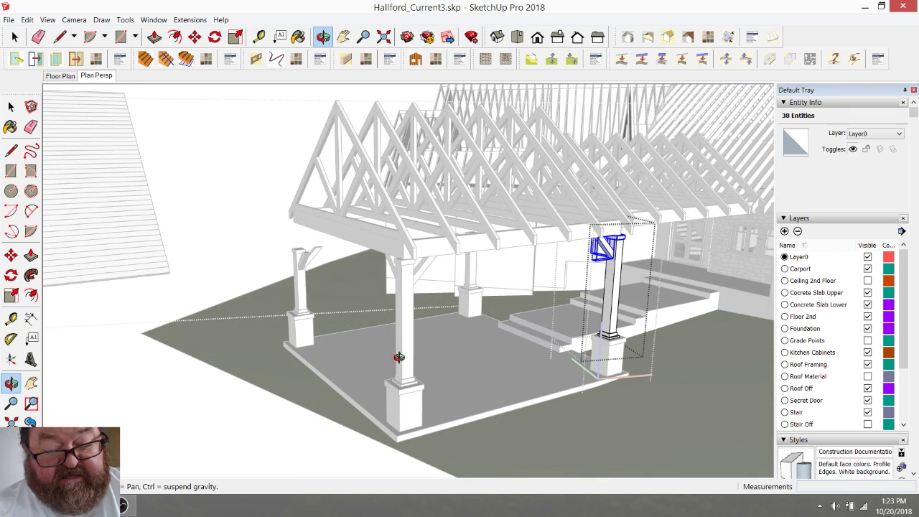
{"action": "scroll", "coordinate": [399, 357], "scroll_direction": "up", "scroll_amount": 5}
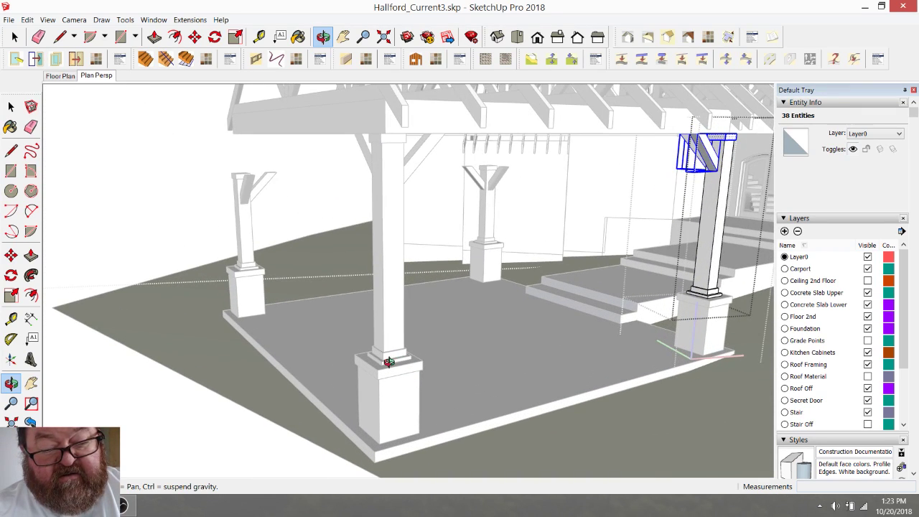
{"action": "left_click_drag", "start_coordinate": [385, 338], "coordinate": [318, 177]}
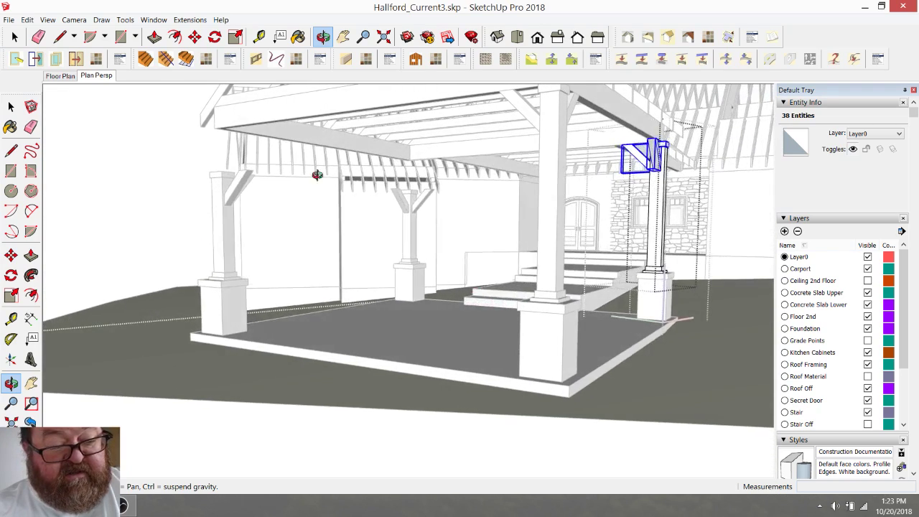
{"action": "scroll", "coordinate": [233, 112], "scroll_direction": "up", "scroll_amount": 5}
{"action": "left_click", "coordinate": [14, 37]}
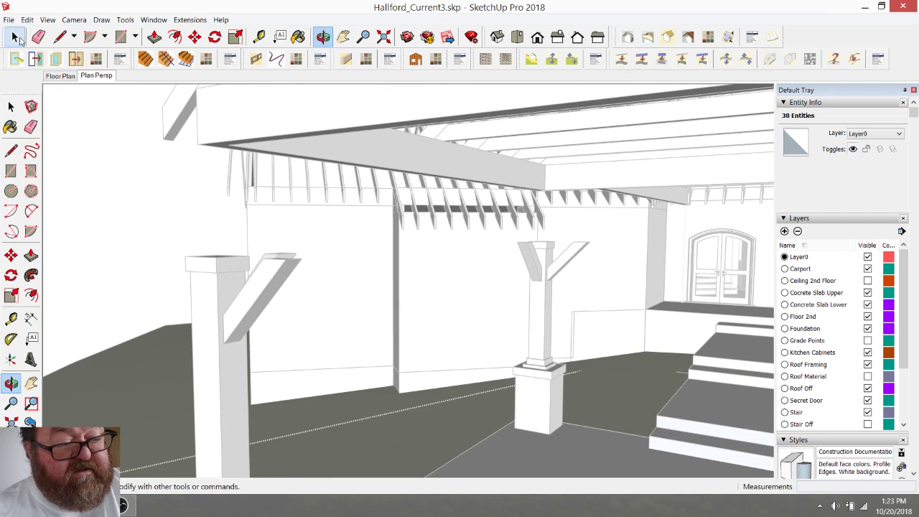
{"action": "left_click", "coordinate": [236, 301]}
{"action": "double_click", "coordinate": [230, 304]}
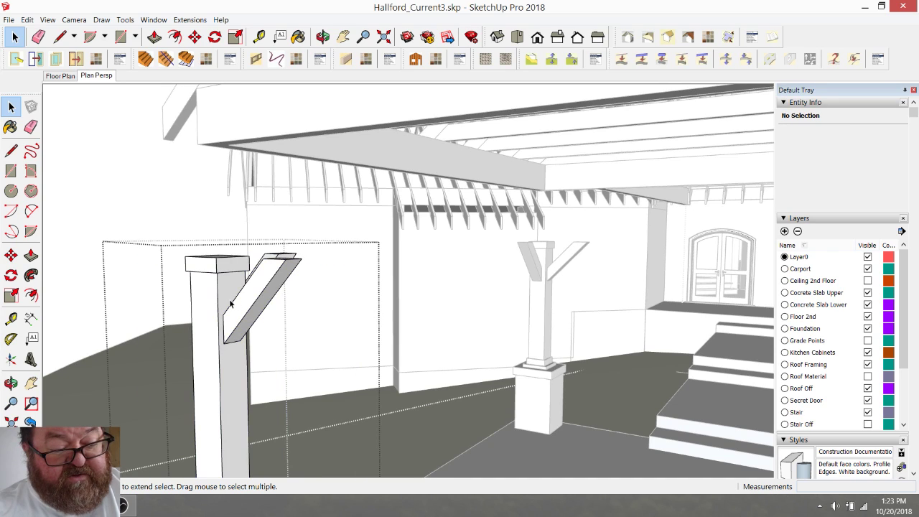
{"action": "left_click_drag", "start_coordinate": [159, 208], "coordinate": [342, 393]}
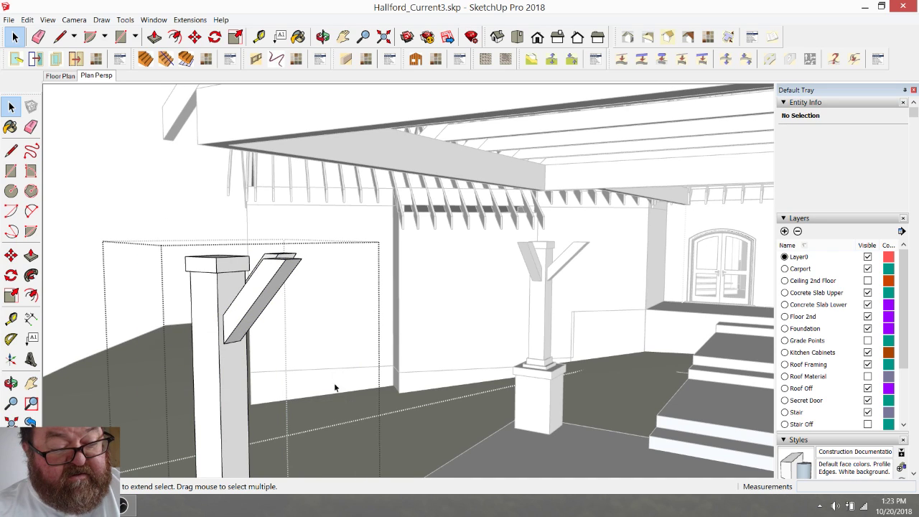
{"action": "triple_click", "coordinate": [214, 275]}
{"action": "left_click_drag", "start_coordinate": [139, 198], "coordinate": [390, 418]}
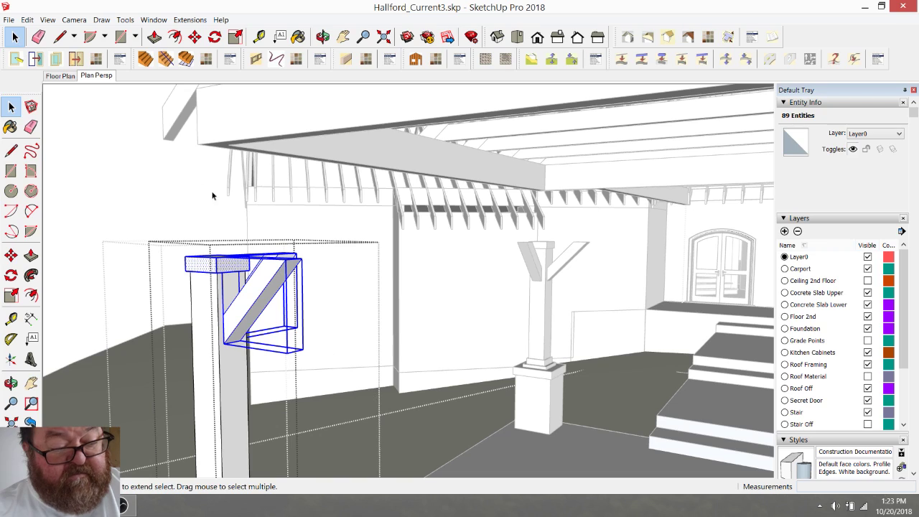
- Lengthen the outer rear corner column by moving its cap and braces straight up about 2' 8 7/8" to the beam's underside, and close the column
{"action": "left_click", "coordinate": [195, 37]}
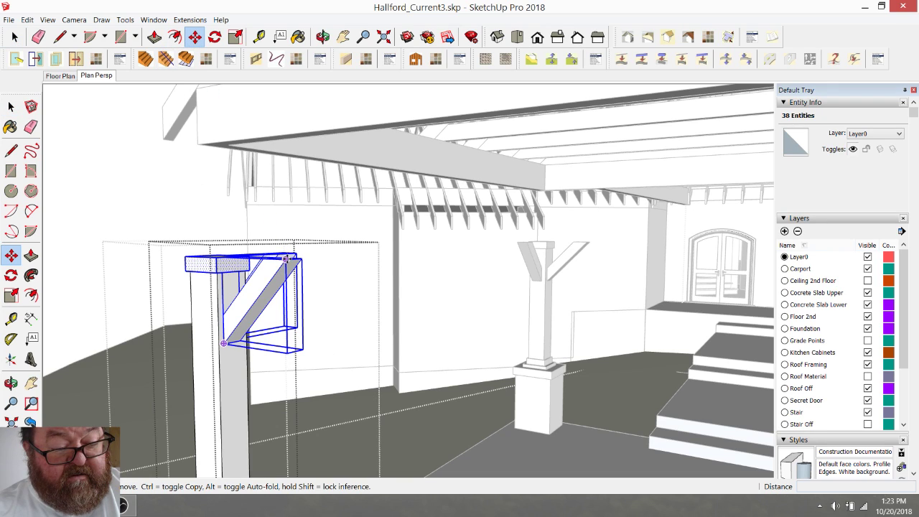
{"action": "left_click_drag", "start_coordinate": [286, 259], "coordinate": [299, 212]}
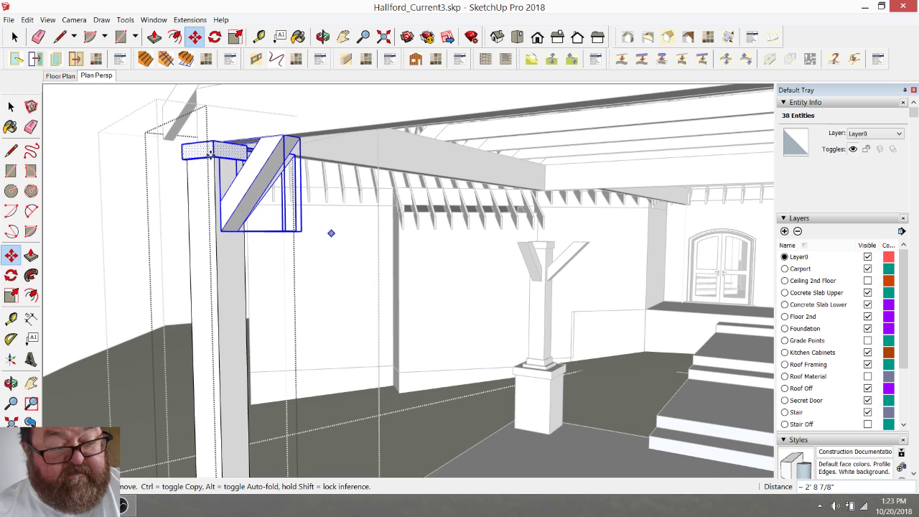
{"action": "left_click", "coordinate": [12, 36]}
{"action": "left_click", "coordinate": [110, 173]}
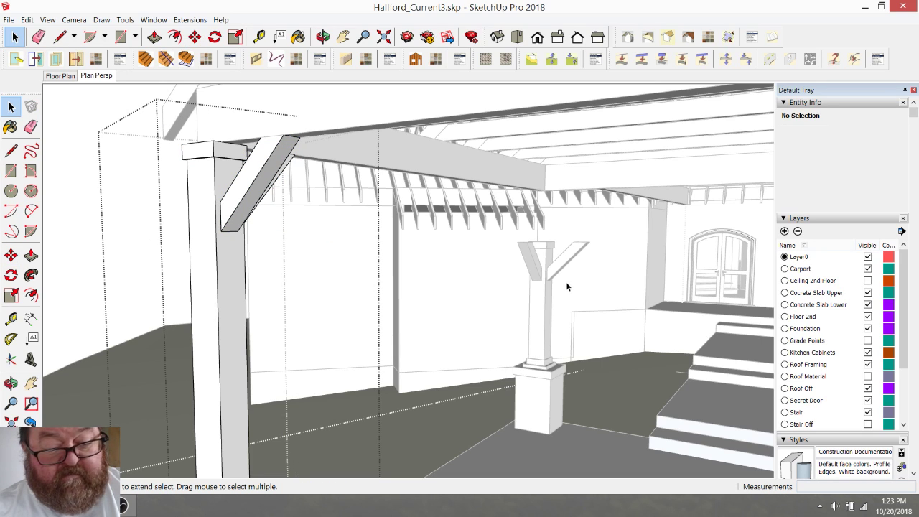
- Open the remaining short column at the rear corner nearest the house and select its cap, upper end and braces
{"action": "scroll", "coordinate": [566, 286], "scroll_direction": "up", "scroll_amount": 4}
{"action": "scroll", "coordinate": [479, 326], "scroll_direction": "down", "scroll_amount": 5}
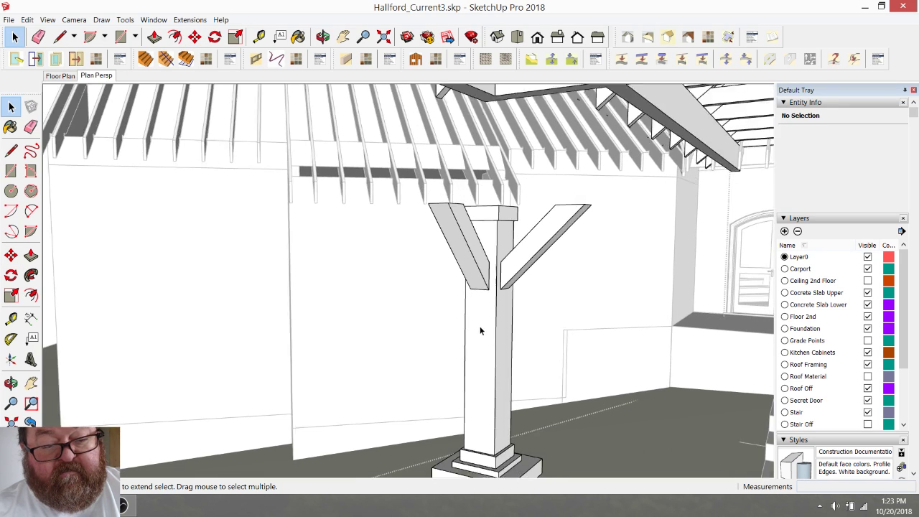
{"action": "left_click", "coordinate": [486, 257]}
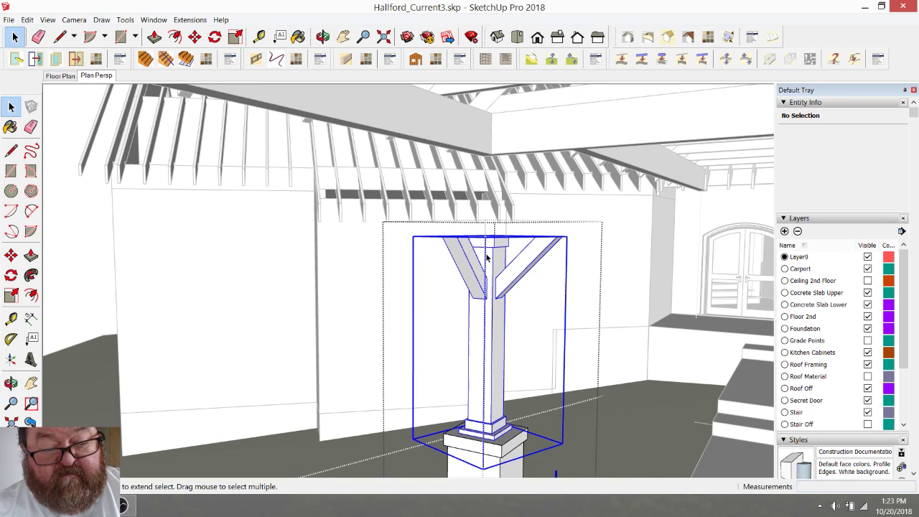
{"action": "double_click", "coordinate": [487, 257]}
{"action": "left_click_drag", "start_coordinate": [412, 202], "coordinate": [574, 323]}
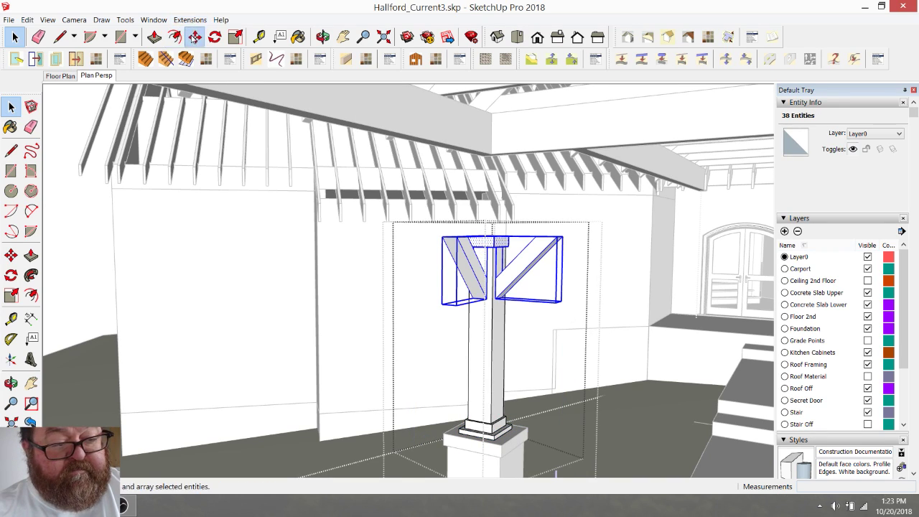
- Lengthen the rear column nearest the house by moving its cap and braces straight up to the beam's underside, and close the column
{"action": "left_click", "coordinate": [195, 37]}
{"action": "left_click", "coordinate": [558, 236]}
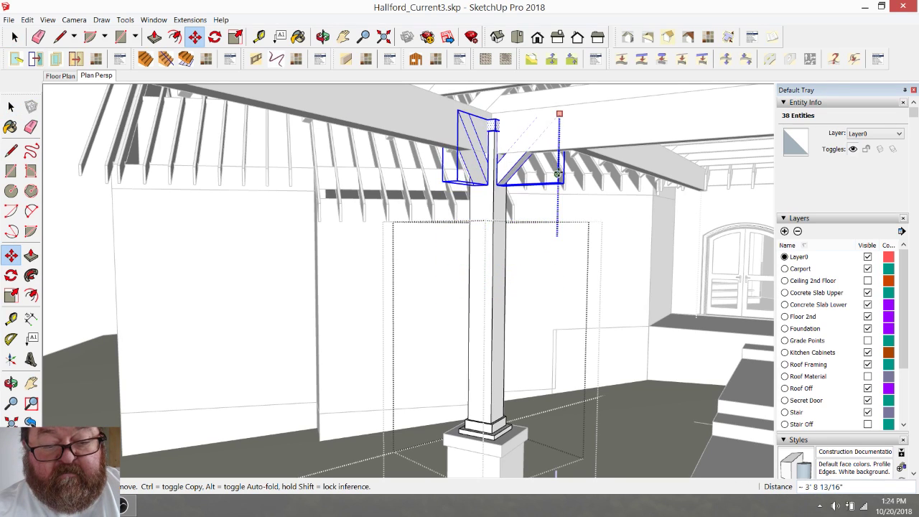
{"action": "left_click", "coordinate": [544, 188]}
{"action": "scroll", "coordinate": [543, 188], "scroll_direction": "down", "scroll_amount": 10}
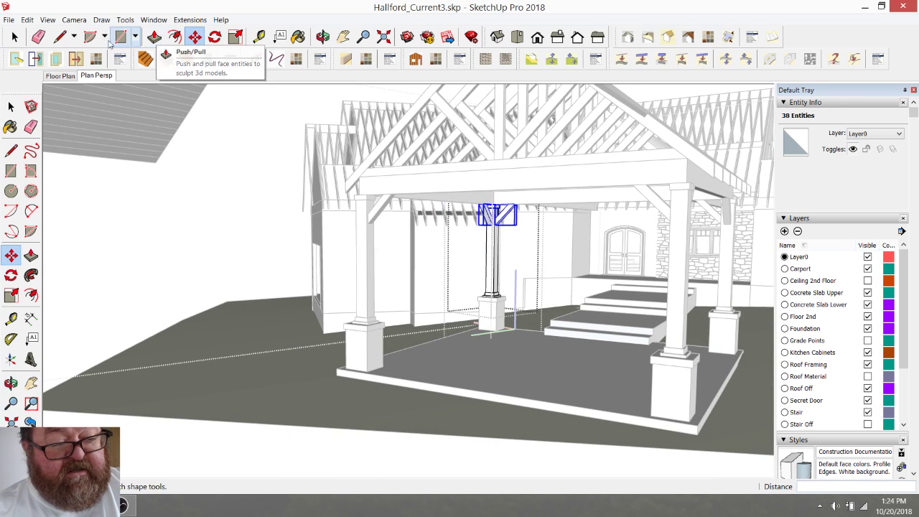
{"action": "key", "text": "space"}
{"action": "left_click", "coordinate": [270, 211]}
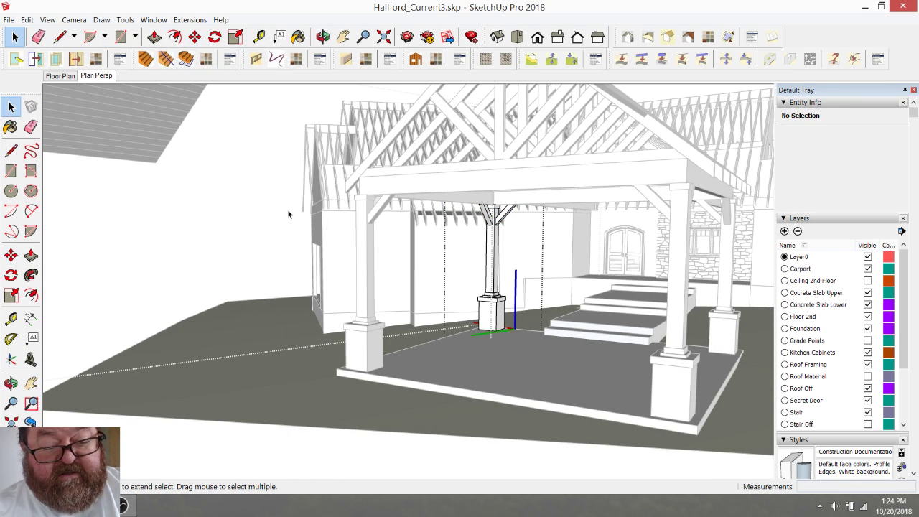
- Raise the base trim of the nearest carport corner post by 16 inches, shortening the post shaft from below
{"action": "left_click", "coordinate": [316, 213]}
{"action": "left_click", "coordinate": [323, 39]}
{"action": "left_click_drag", "start_coordinate": [560, 177], "coordinate": [386, 288]}
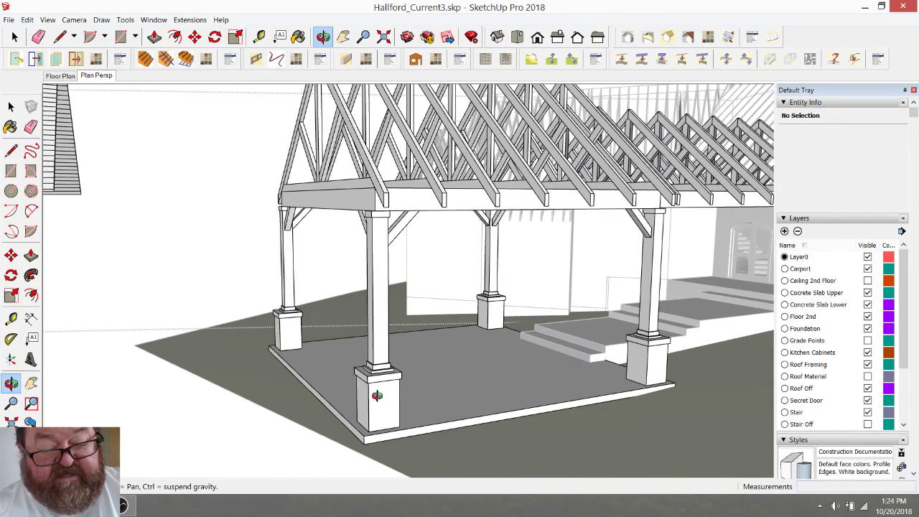
{"action": "left_click_drag", "start_coordinate": [377, 395], "coordinate": [366, 295]}
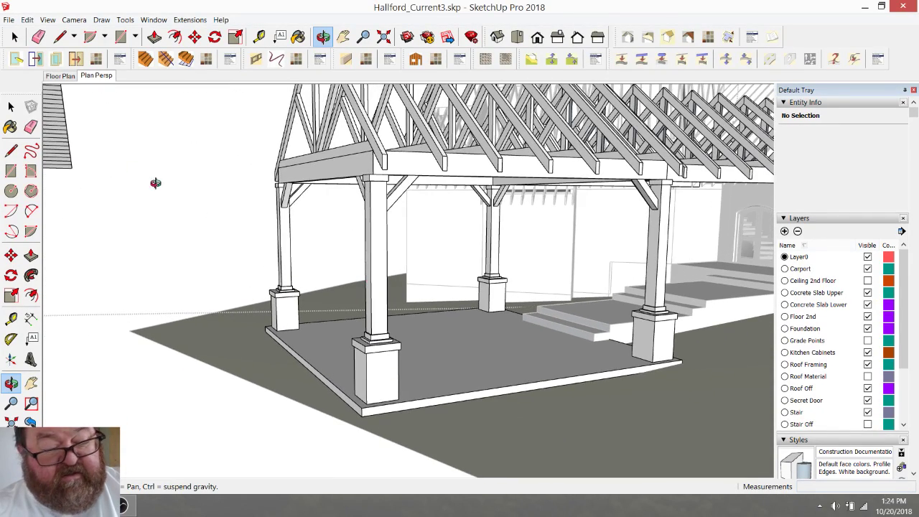
{"action": "left_click", "coordinate": [14, 36]}
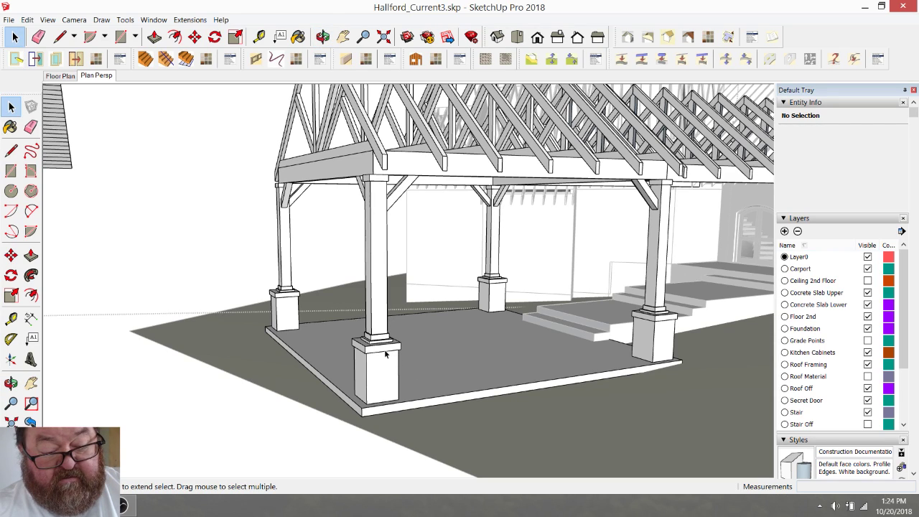
{"action": "double_click", "coordinate": [385, 353]}
{"action": "left_click", "coordinate": [378, 354]}
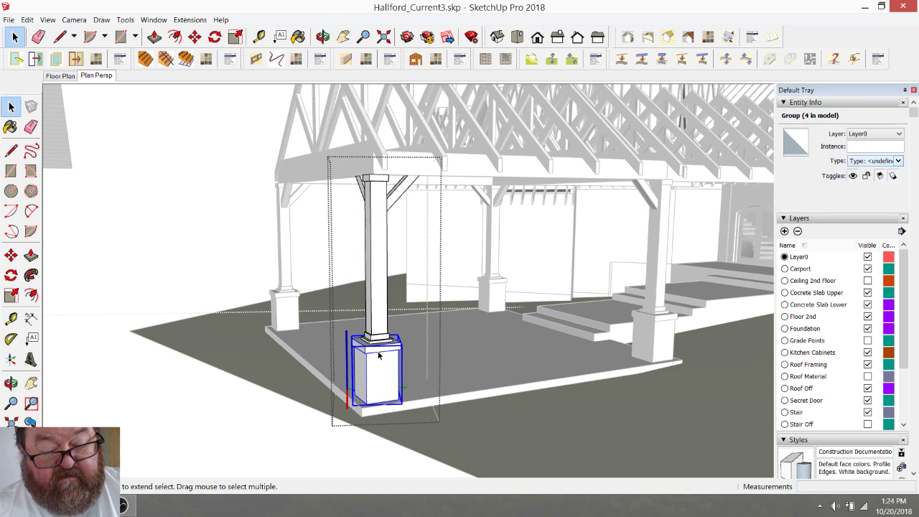
{"action": "double_click", "coordinate": [370, 307]}
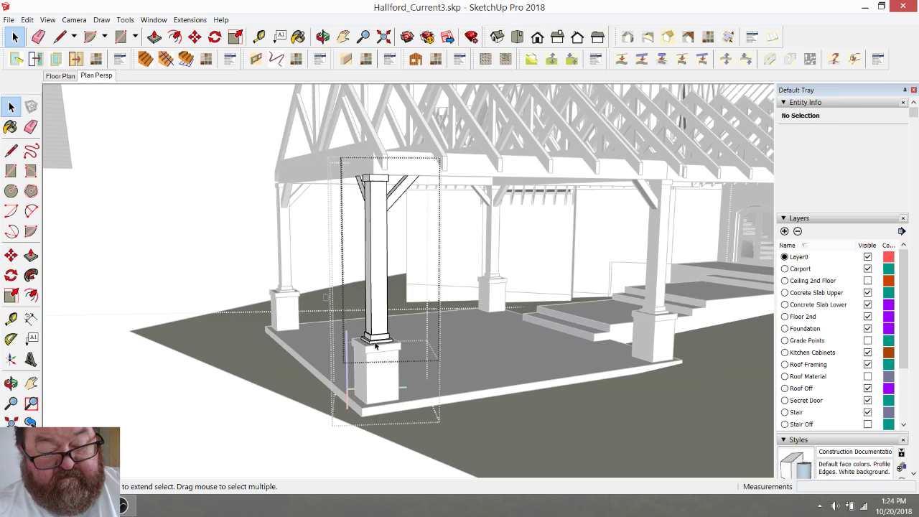
{"action": "left_click_drag", "start_coordinate": [375, 345], "coordinate": [440, 395]}
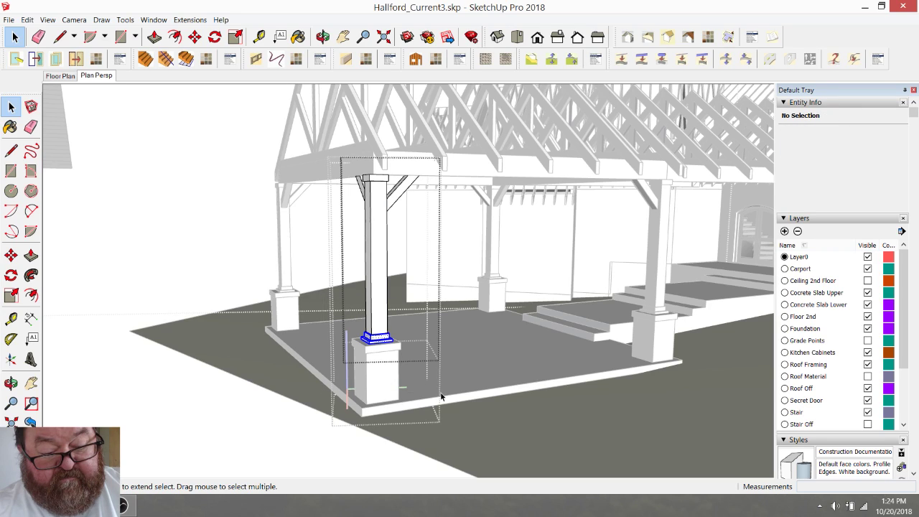
{"action": "left_click", "coordinate": [194, 37]}
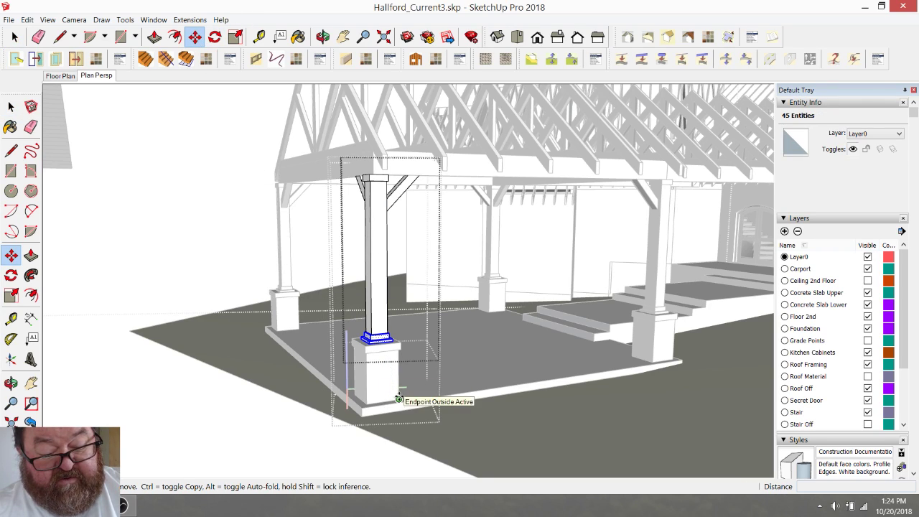
{"action": "left_click", "coordinate": [397, 394]}
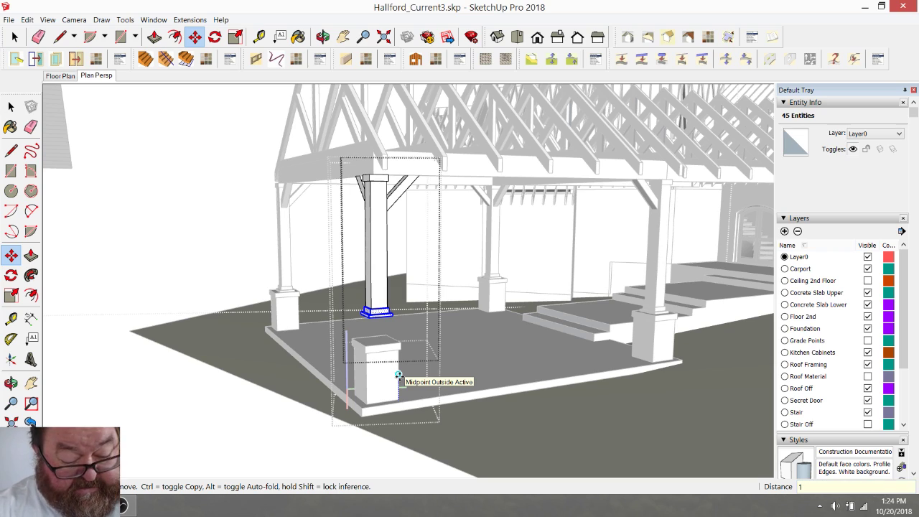
{"action": "key", "text": "Return"}
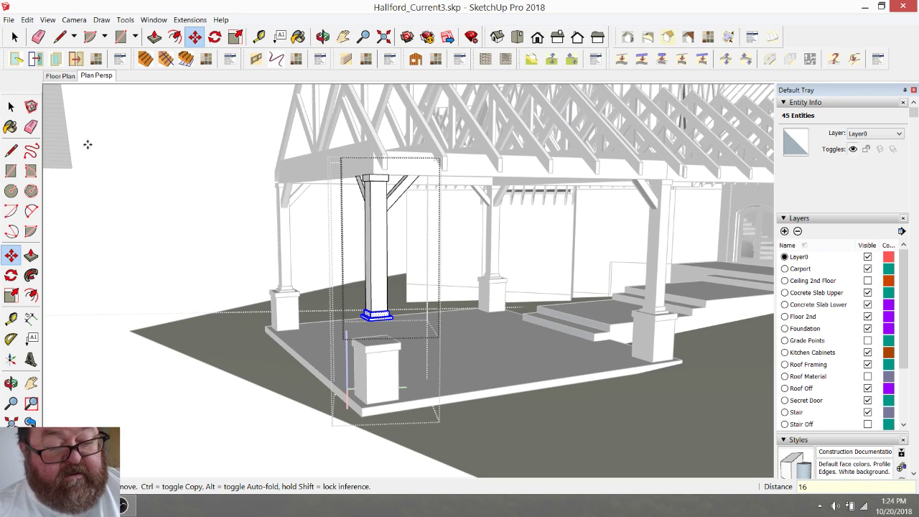
{"action": "left_click", "coordinate": [13, 37]}
{"action": "left_click", "coordinate": [304, 320]}
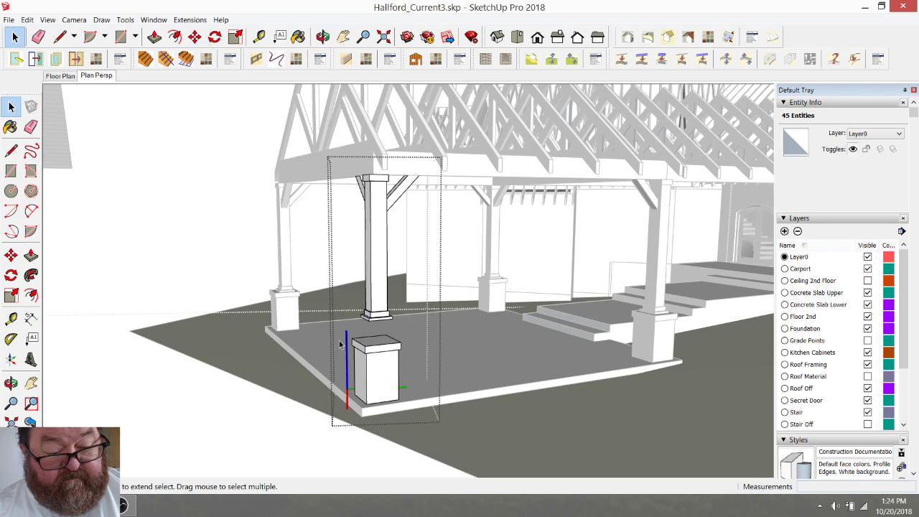
- Raise the cap of the same post's pedestal by 16 inches so the pedestal meets the raised trim
{"action": "double_click", "coordinate": [362, 348]}
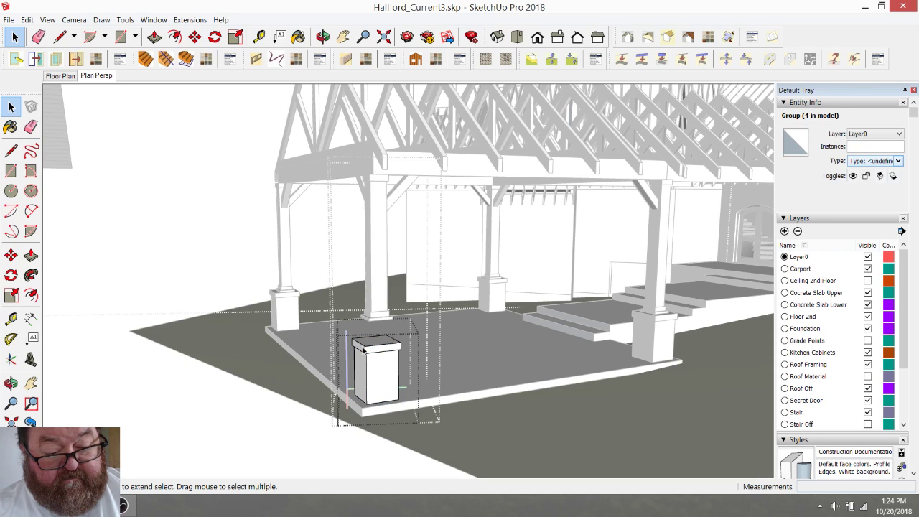
{"action": "key", "text": "ctrl+a"}
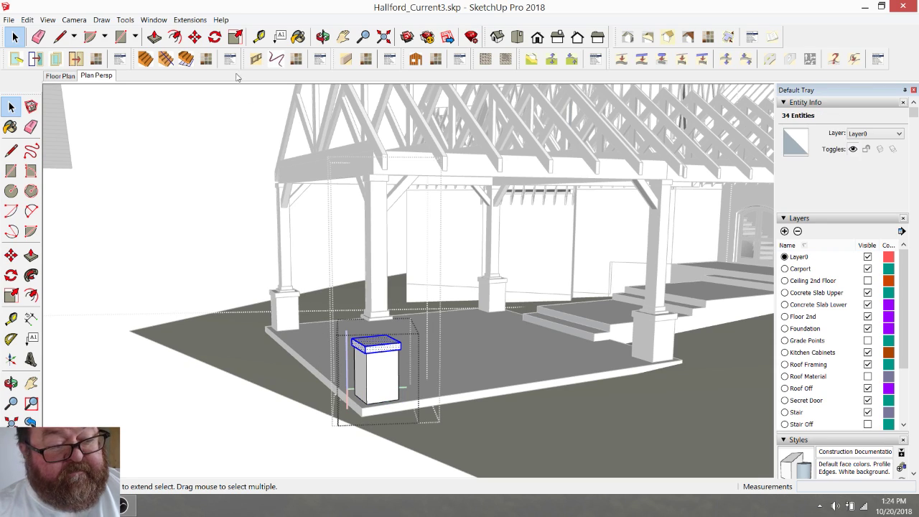
{"action": "key", "text": "m"}
{"action": "left_click", "coordinate": [397, 372]}
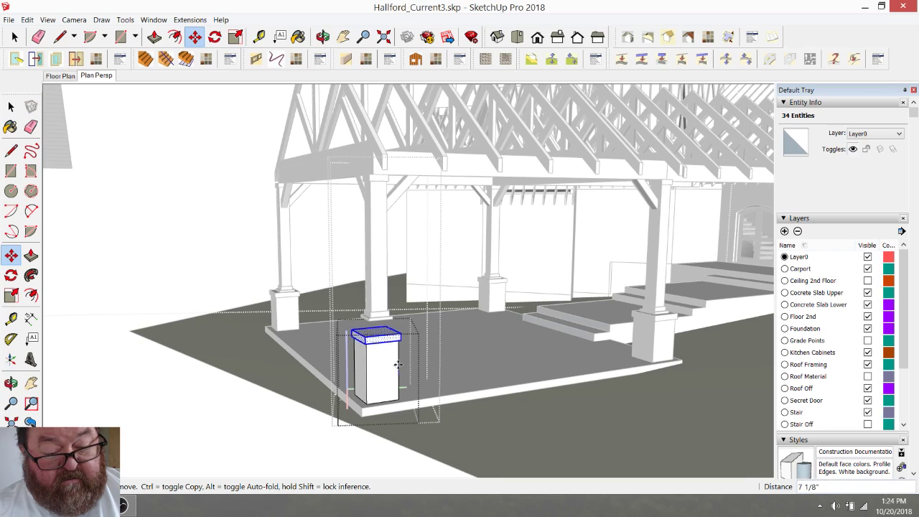
{"action": "type", "text": "16"}
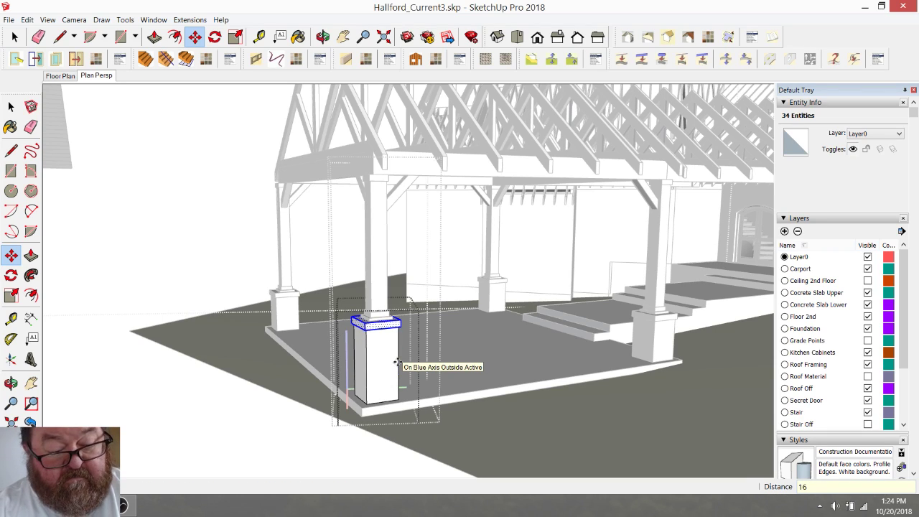
{"action": "key", "text": "Return"}
{"action": "left_click", "coordinate": [14, 36]}
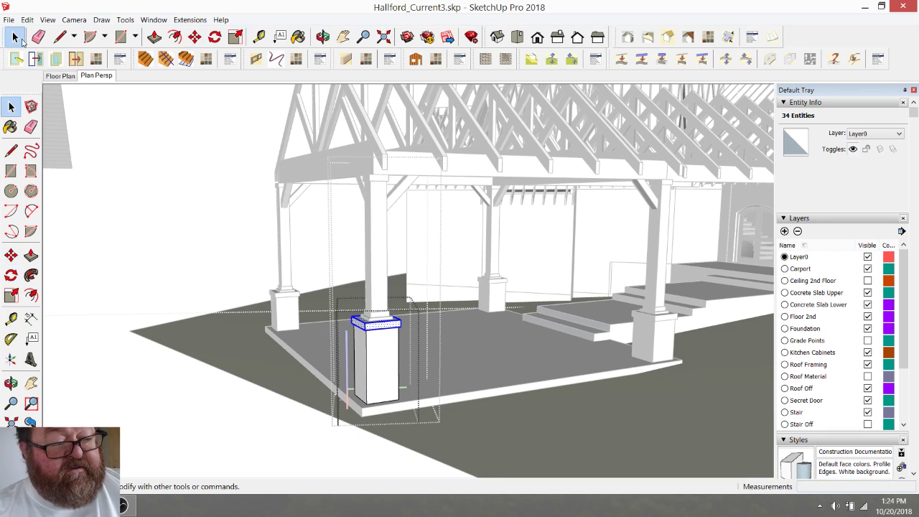
{"action": "left_click", "coordinate": [264, 270]}
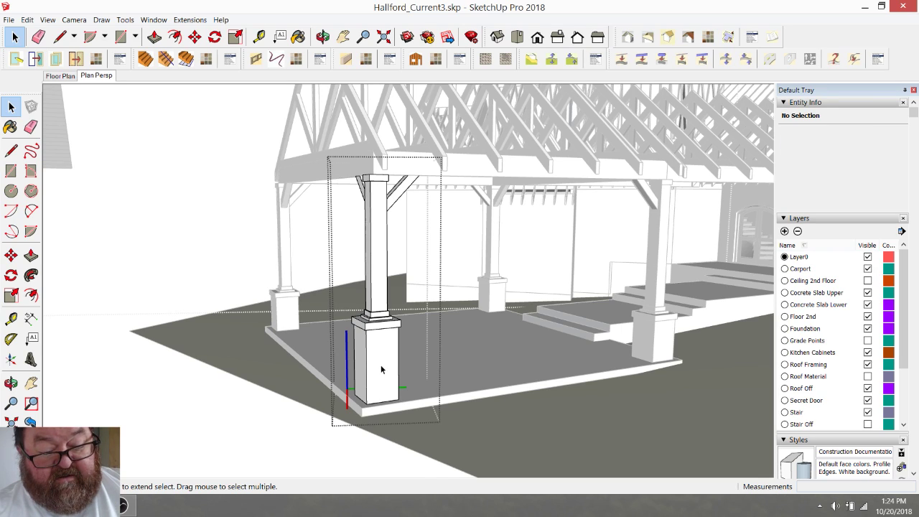
{"action": "scroll", "coordinate": [381, 370], "scroll_direction": "up", "scroll_amount": 4}
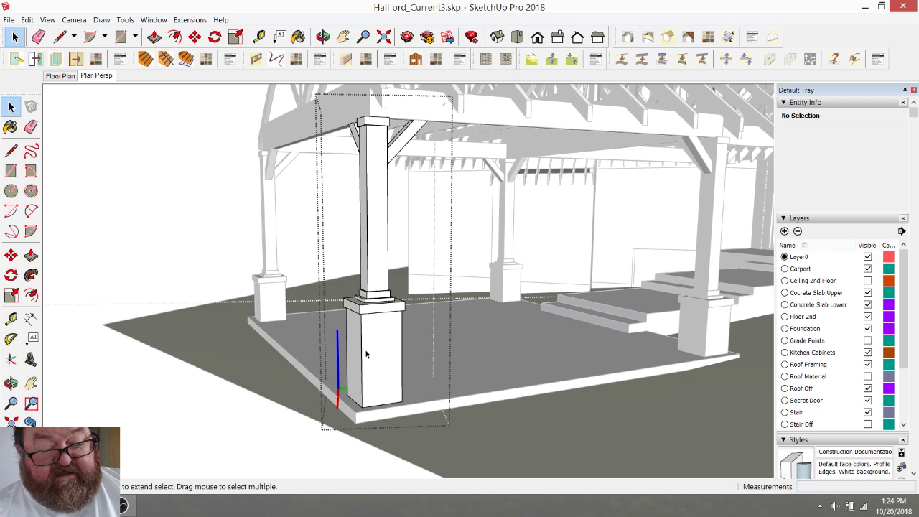
{"action": "left_click", "coordinate": [384, 357]}
{"action": "double_click", "coordinate": [384, 357]}
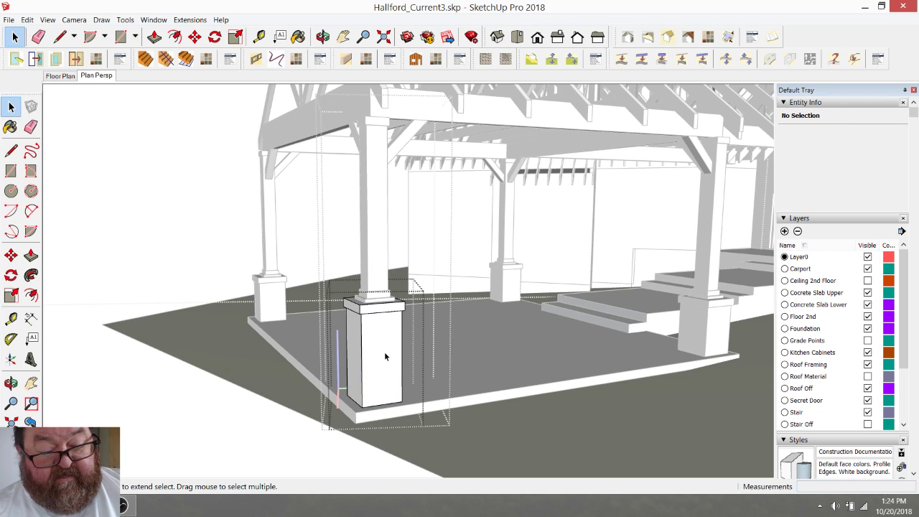
{"action": "left_click", "coordinate": [370, 324]}
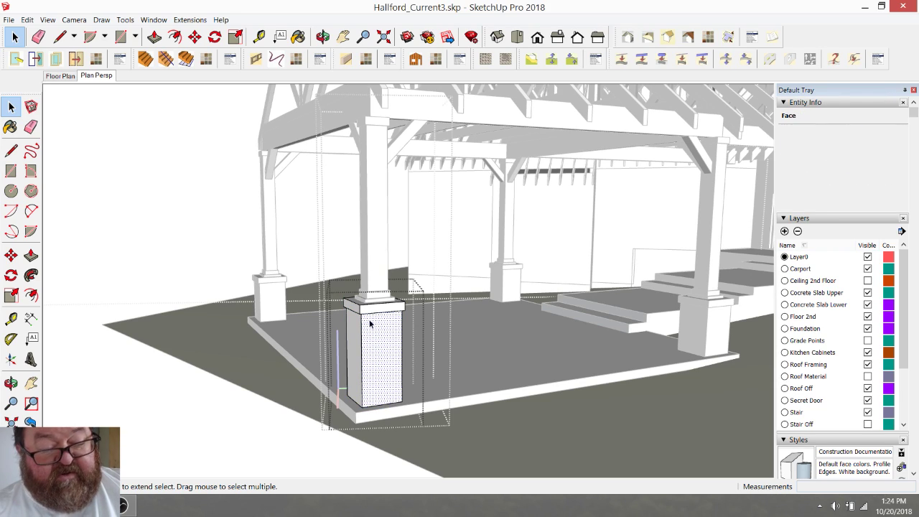
{"action": "left_click", "coordinate": [195, 37]}
{"action": "scroll", "coordinate": [367, 384], "scroll_direction": "up", "scroll_amount": 3}
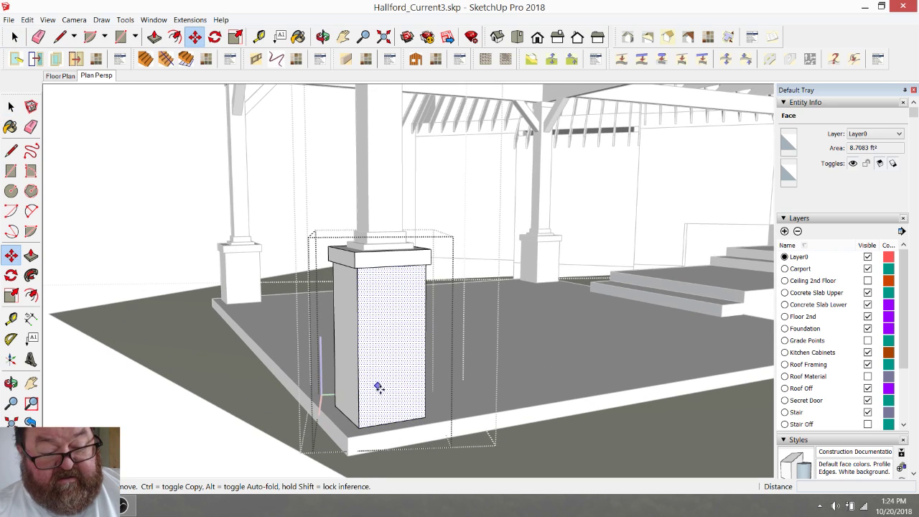
{"action": "left_click", "coordinate": [378, 388]}
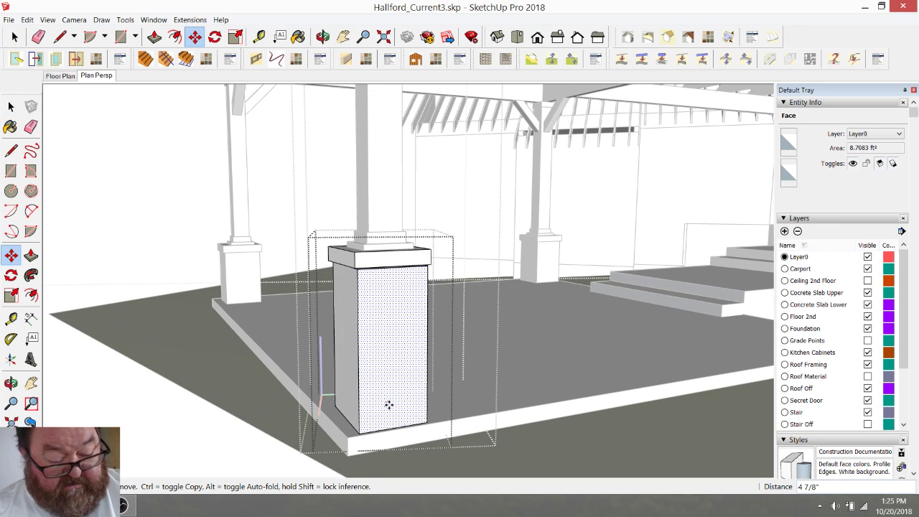
{"action": "left_click", "coordinate": [322, 37]}
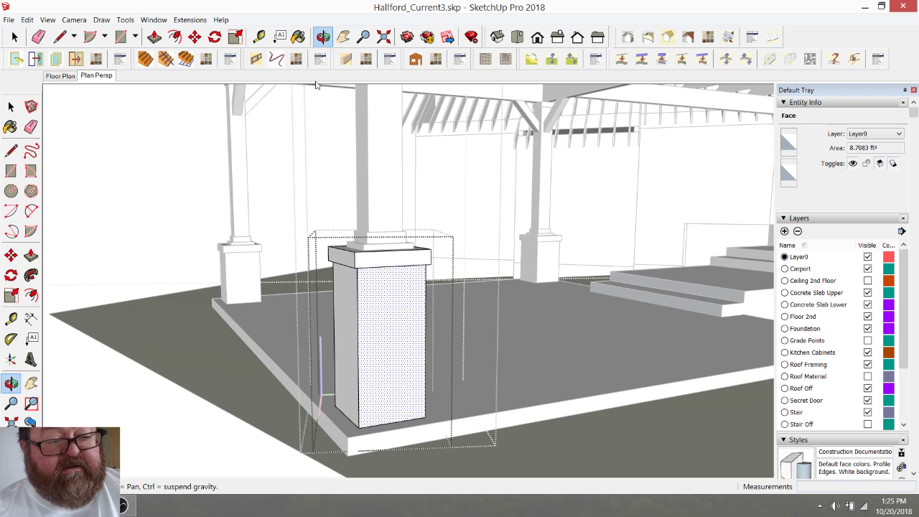
- Delete the old short pedestal under the carport's far-left corner post
{"action": "left_click_drag", "start_coordinate": [381, 261], "coordinate": [430, 317]}
{"action": "scroll", "coordinate": [361, 312], "scroll_direction": "down", "scroll_amount": 3}
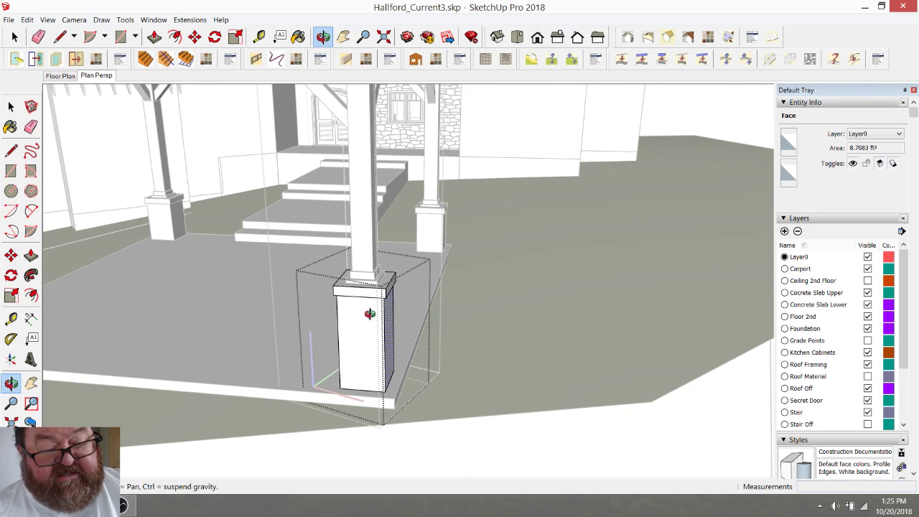
{"action": "left_click_drag", "start_coordinate": [369, 316], "coordinate": [332, 296]}
{"action": "scroll", "coordinate": [448, 333], "scroll_direction": "down", "scroll_amount": 2}
{"action": "left_click_drag", "start_coordinate": [263, 286], "coordinate": [219, 274]}
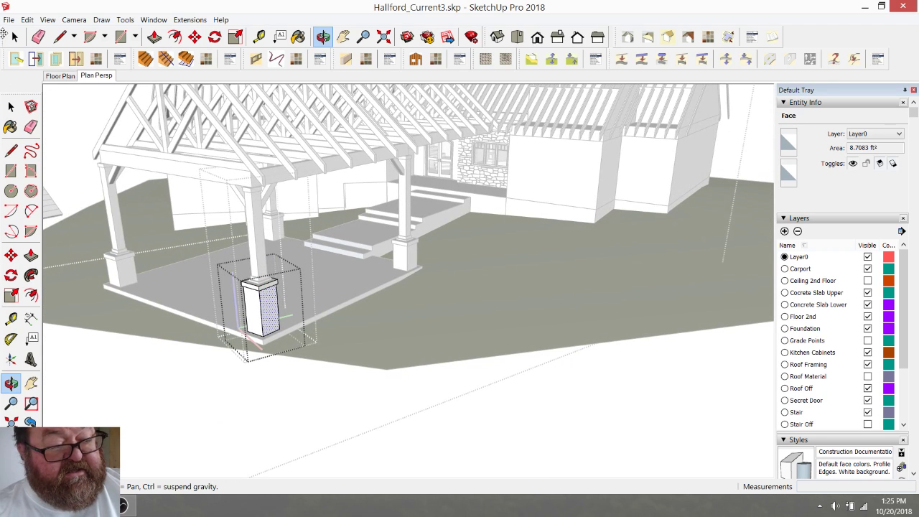
{"action": "key", "text": "space"}
{"action": "left_click", "coordinate": [131, 268]}
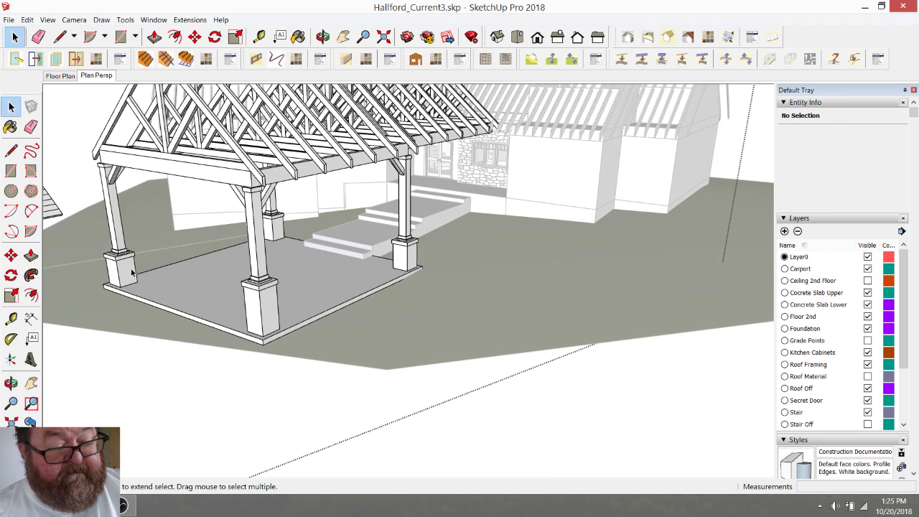
{"action": "left_click", "coordinate": [131, 269]}
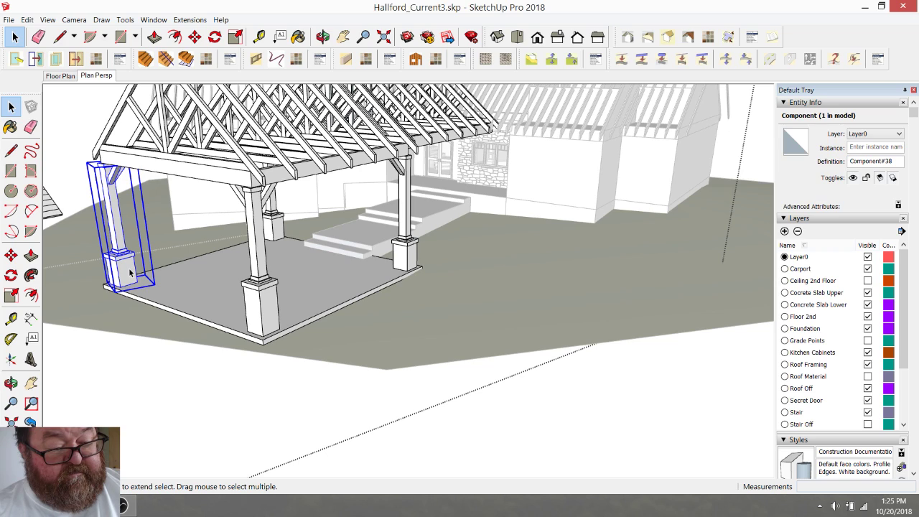
{"action": "double_click", "coordinate": [131, 271]}
{"action": "left_click", "coordinate": [138, 268]}
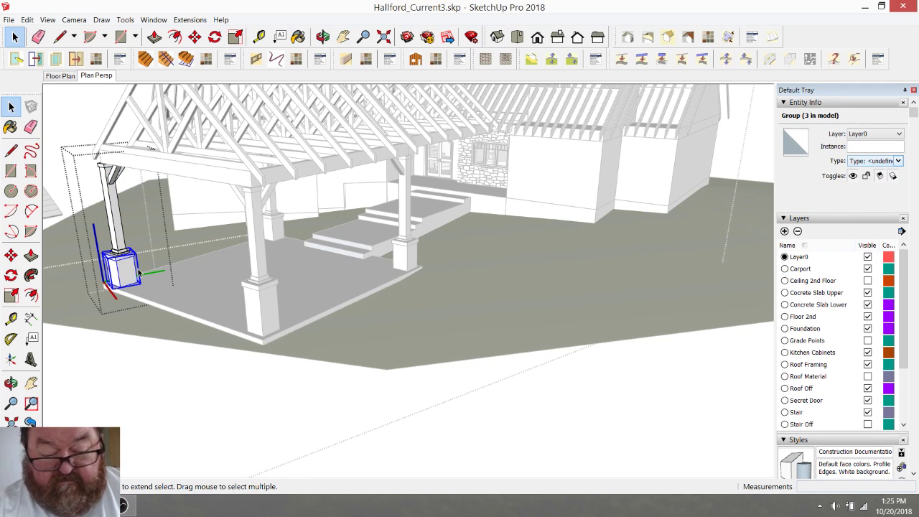
{"action": "key", "text": "Delete"}
- Delete the old short pedestal under the rear carport post behind the nearest post
{"action": "left_click", "coordinate": [272, 231]}
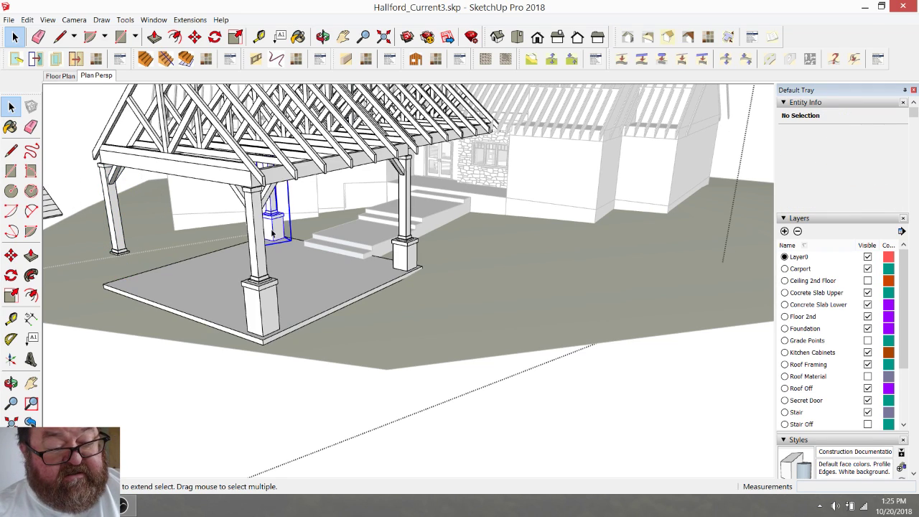
{"action": "left_click", "coordinate": [272, 231]}
{"action": "double_click", "coordinate": [274, 231]}
{"action": "left_click", "coordinate": [280, 233]}
{"action": "double_click", "coordinate": [283, 234]}
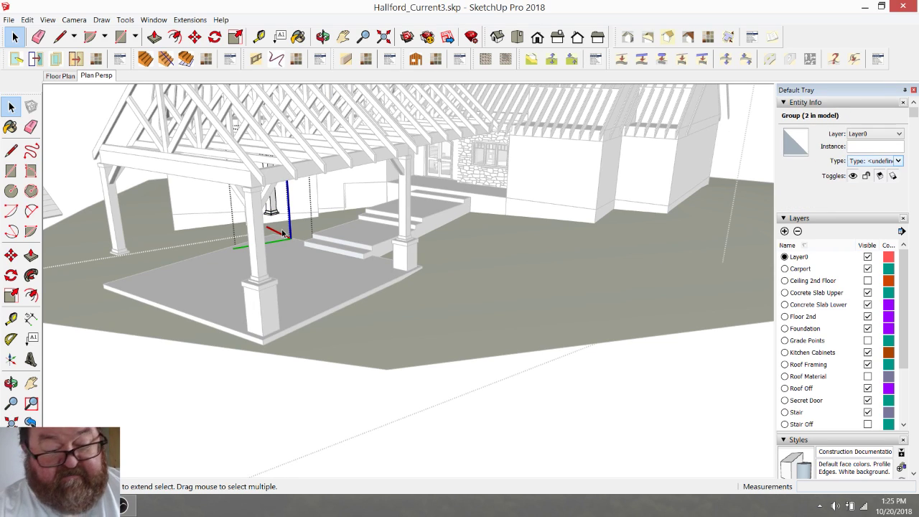
- Delete the old short pedestal under the right-hand carport post beside the entry steps
{"action": "left_click", "coordinate": [396, 265]}
{"action": "left_click", "coordinate": [399, 264]}
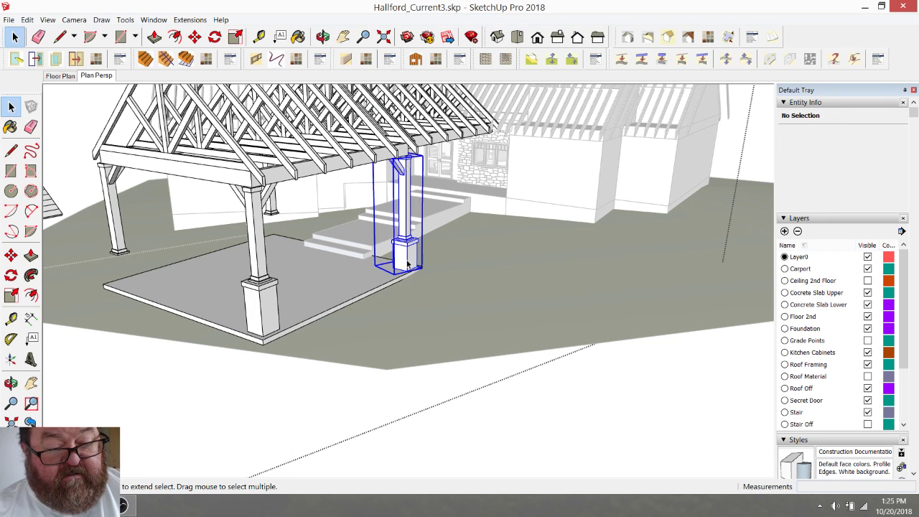
{"action": "double_click", "coordinate": [402, 265]}
{"action": "left_click", "coordinate": [406, 264]}
{"action": "key", "text": "Delete"}
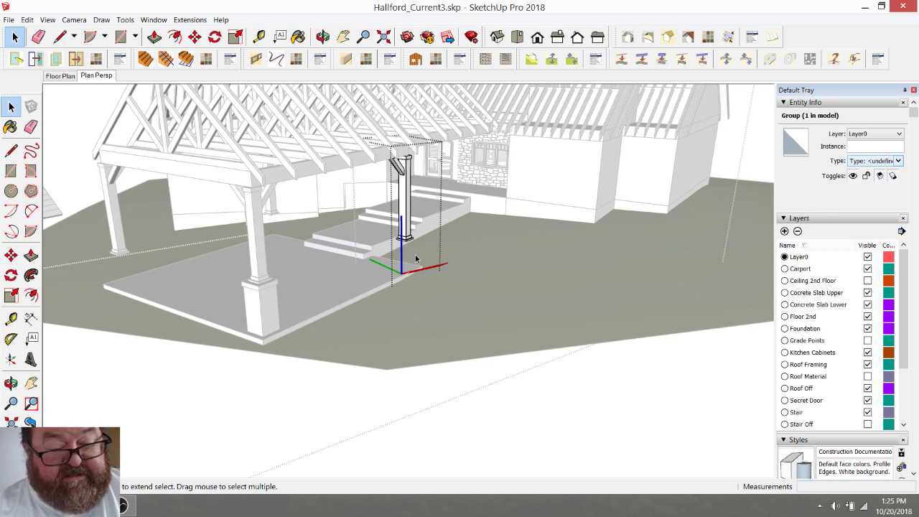
- Convert the nearest post's remaining tall pedestal group into a component, keeping the default definition settings
{"action": "left_click", "coordinate": [287, 293]}
{"action": "left_click", "coordinate": [271, 305]}
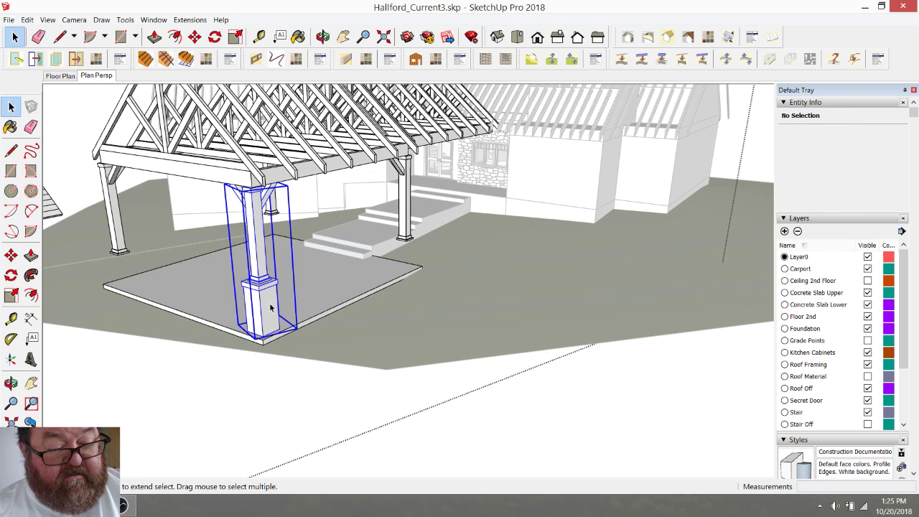
{"action": "double_click", "coordinate": [270, 303]}
{"action": "left_click", "coordinate": [272, 308]}
{"action": "right_click", "coordinate": [267, 307]}
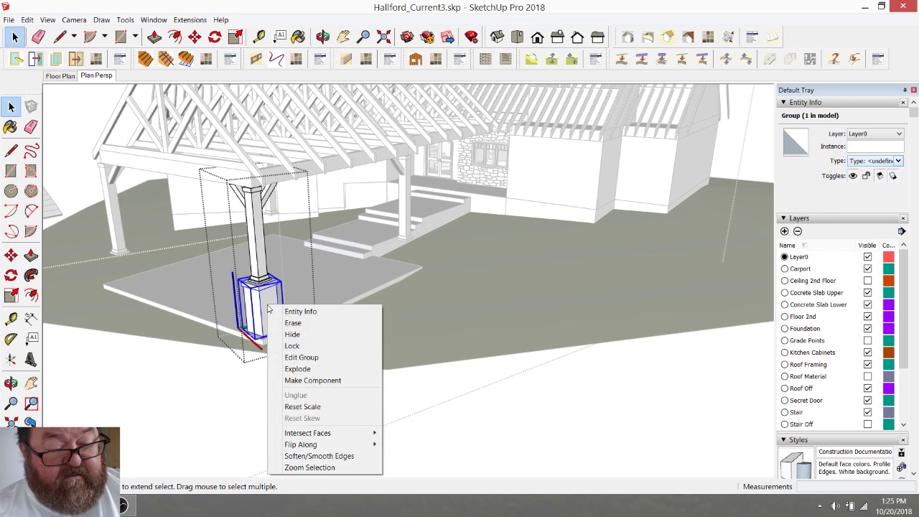
{"action": "left_click", "coordinate": [288, 380]}
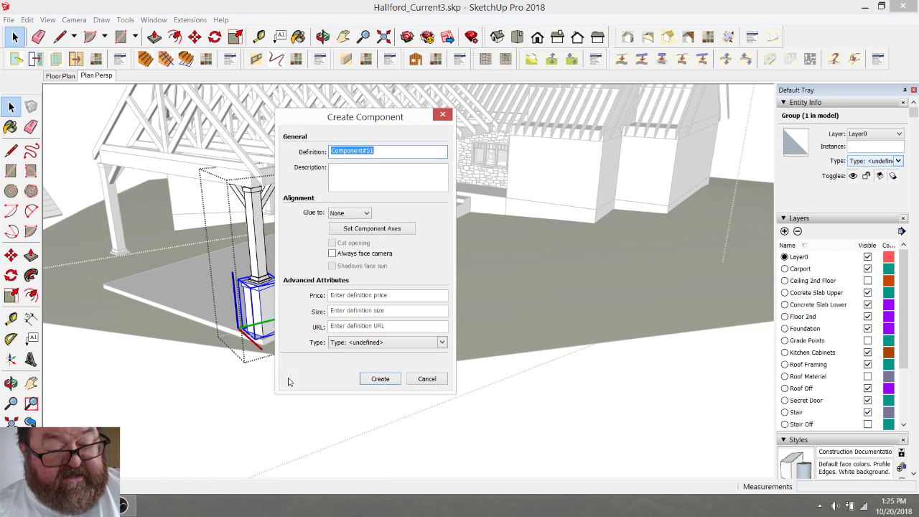
{"action": "left_click", "coordinate": [374, 380]}
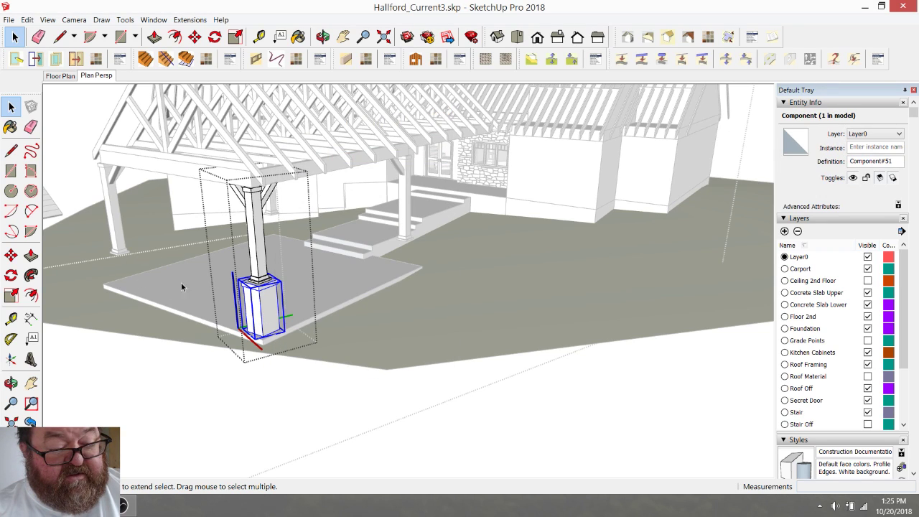
- Open the tall pedestal component under the nearest carport post for editing
{"action": "left_click", "coordinate": [185, 284]}
{"action": "left_click", "coordinate": [273, 307]}
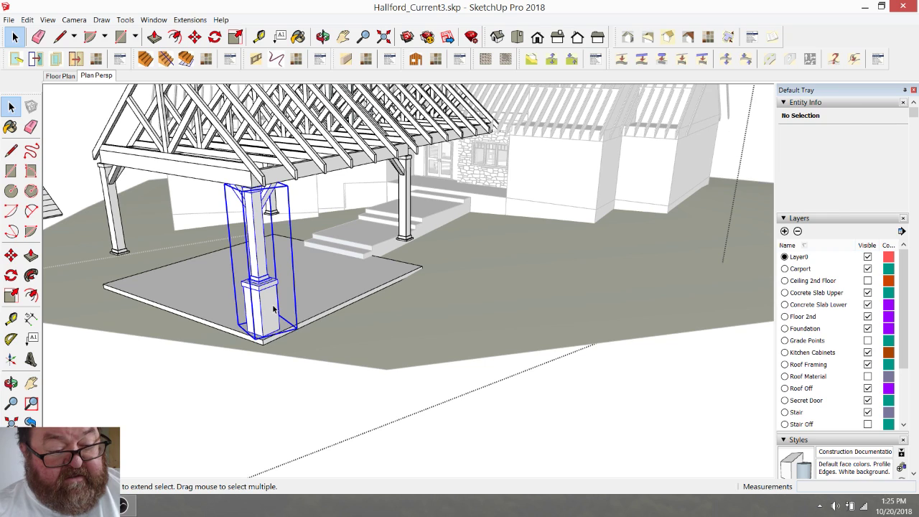
{"action": "double_click", "coordinate": [275, 309]}
{"action": "left_click", "coordinate": [268, 310]}
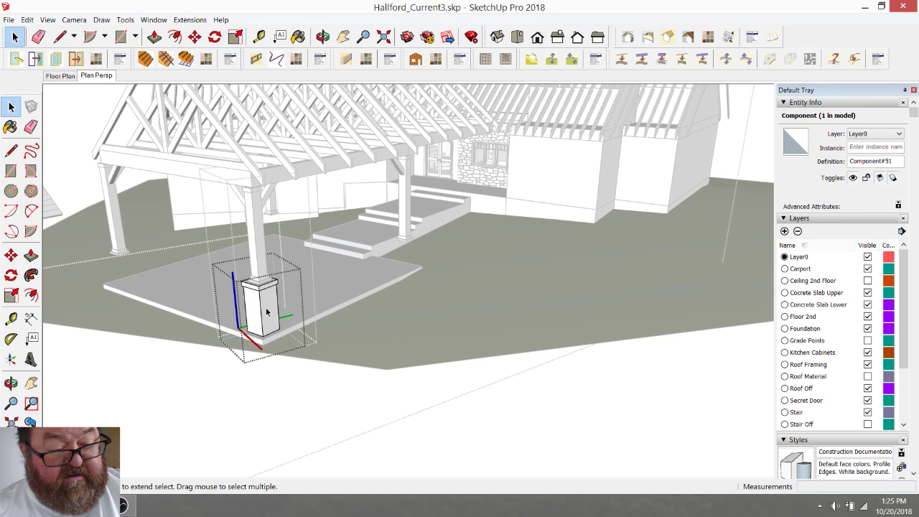
{"action": "scroll", "coordinate": [264, 316], "scroll_direction": "up", "scroll_amount": 4}
- Widen the pedestal by moving its side along the slab's right-hand edge, including the cap, outward 2 inches
{"action": "left_click", "coordinate": [323, 36]}
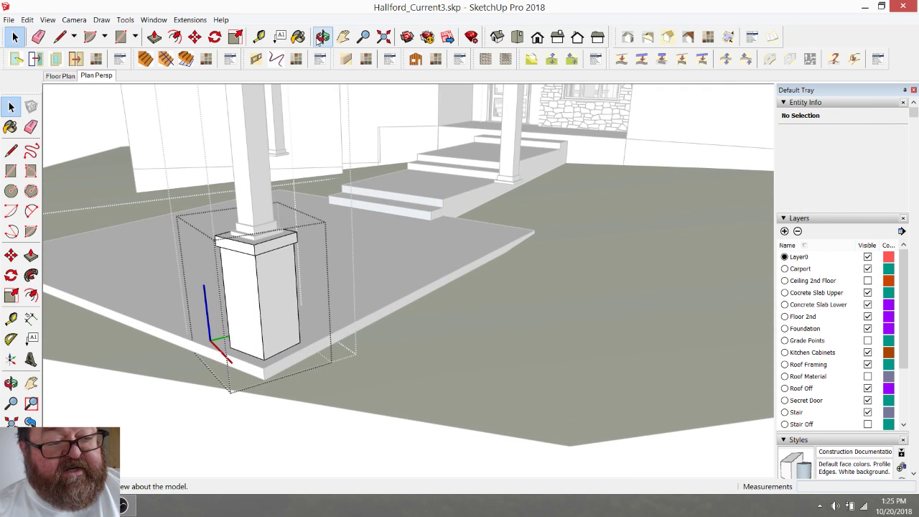
{"action": "left_click_drag", "start_coordinate": [303, 229], "coordinate": [396, 249]}
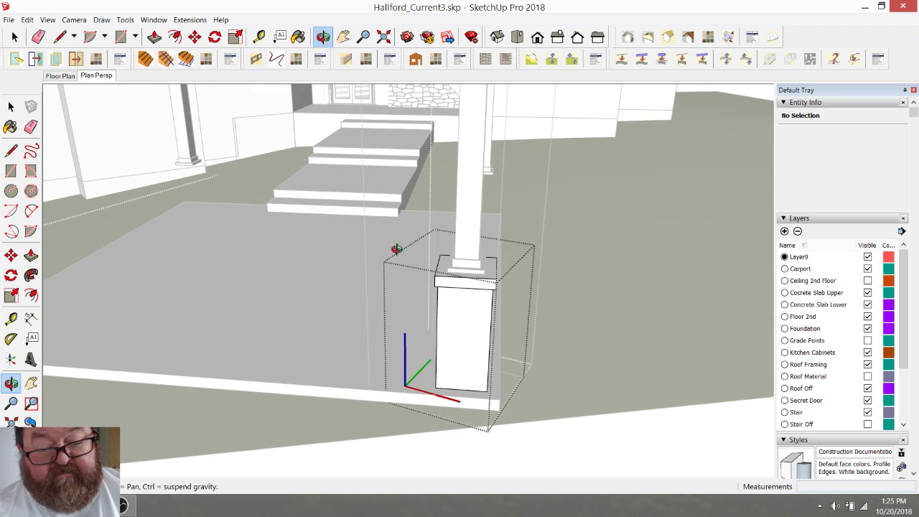
{"action": "key", "text": "space"}
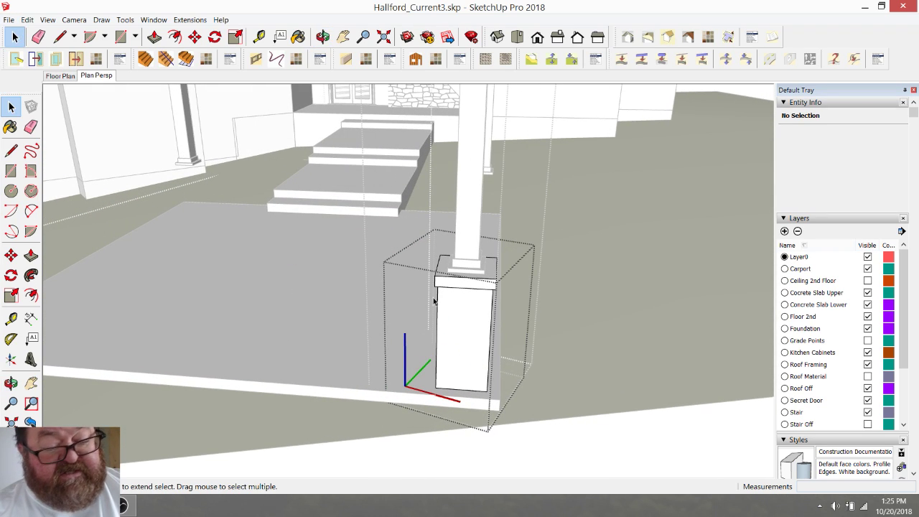
{"action": "left_click_drag", "start_coordinate": [486, 234], "coordinate": [519, 381]}
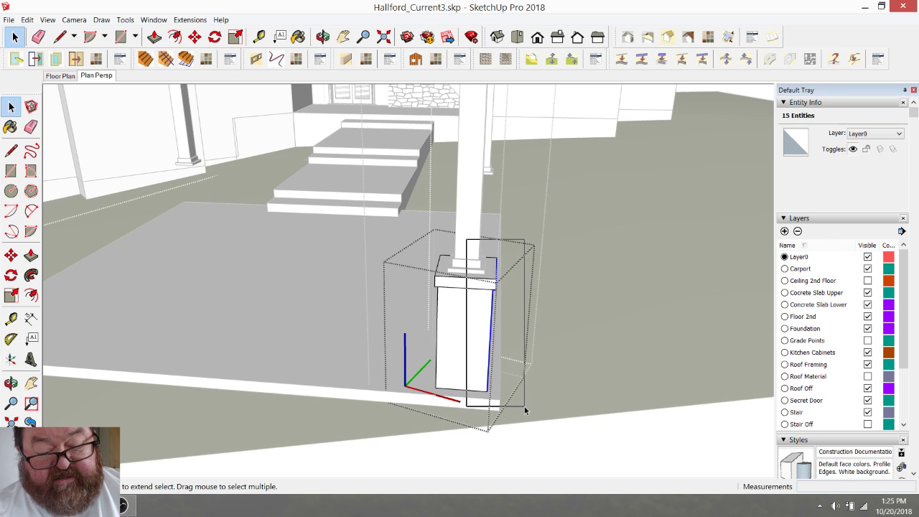
{"action": "scroll", "coordinate": [520, 402], "scroll_direction": "up", "scroll_amount": 2}
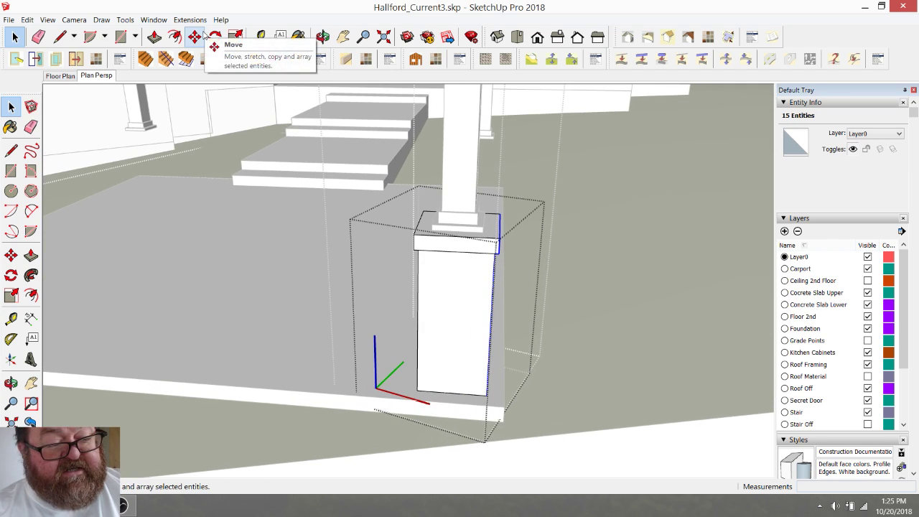
{"action": "left_click", "coordinate": [196, 36]}
{"action": "left_click", "coordinate": [445, 400]}
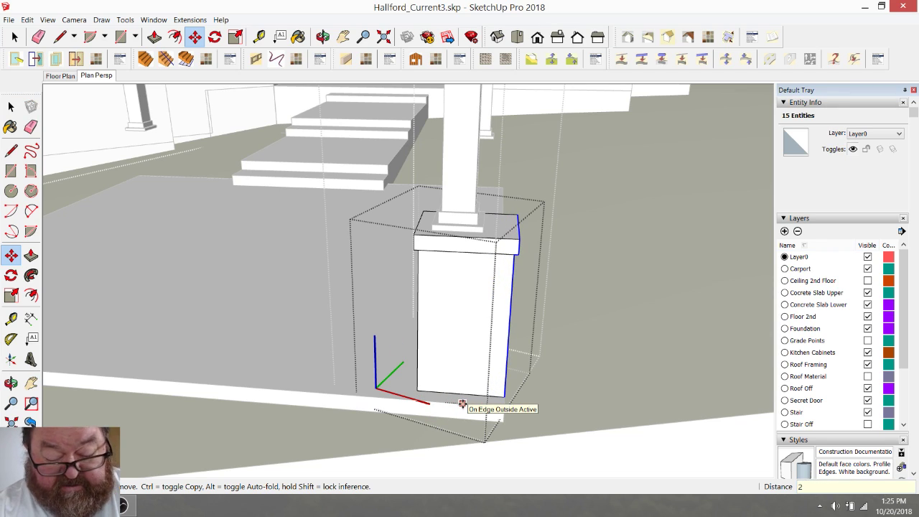
{"action": "key", "text": "Return"}
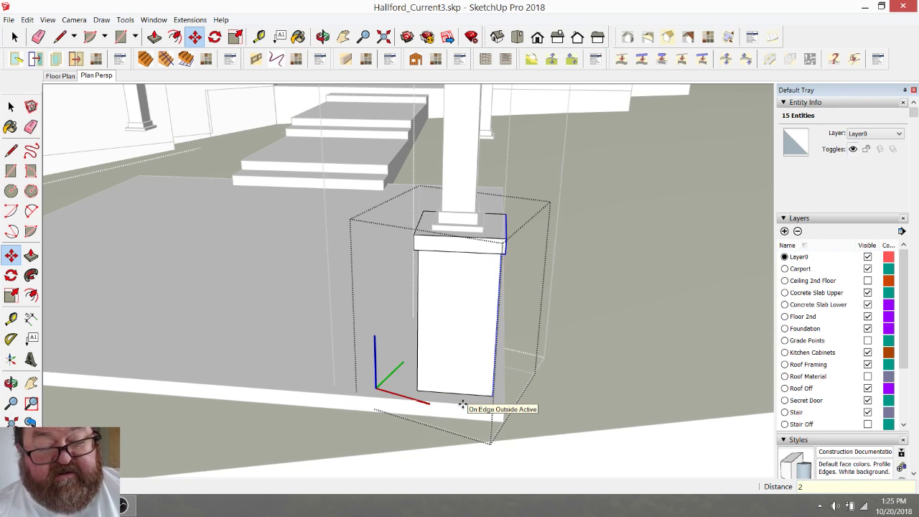
- Move all of the pedestal's geometry 1 inch back from the slab's right-hand edge
{"action": "left_click", "coordinate": [323, 36]}
{"action": "key", "text": "space"}
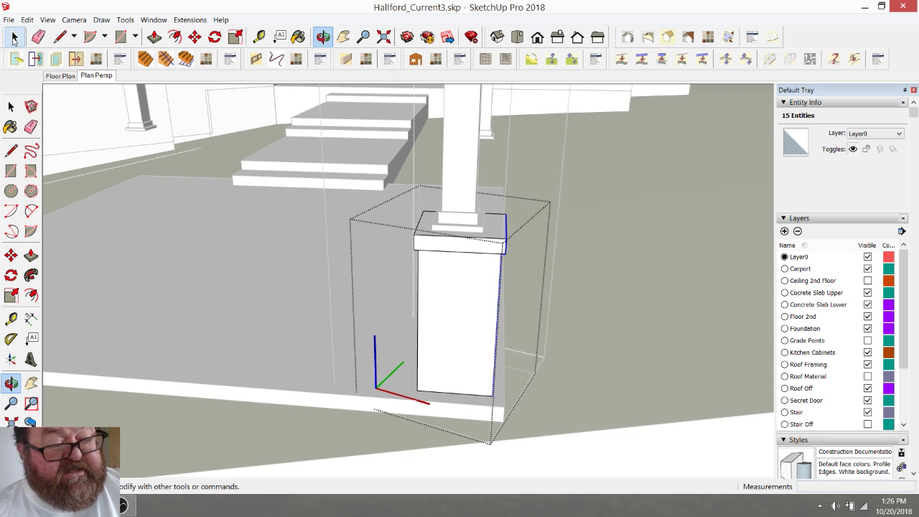
{"action": "left_click_drag", "start_coordinate": [364, 188], "coordinate": [601, 421]}
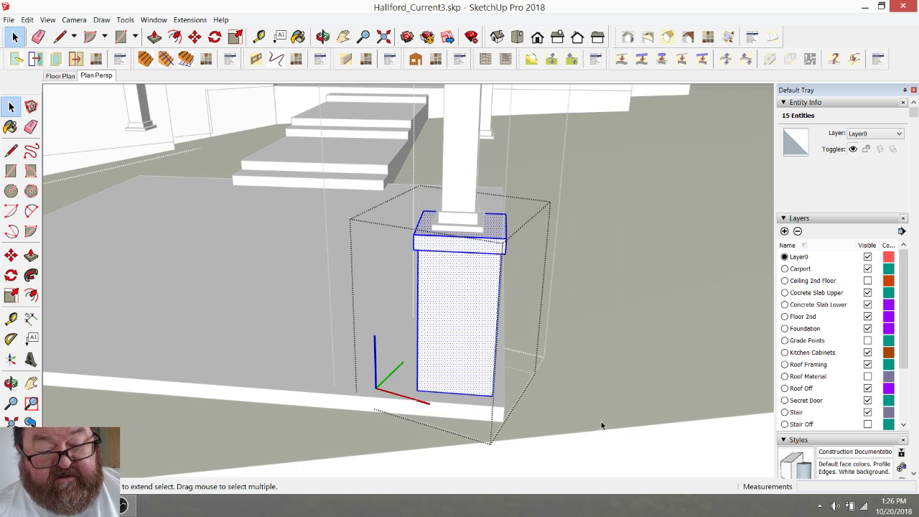
{"action": "left_click", "coordinate": [201, 40]}
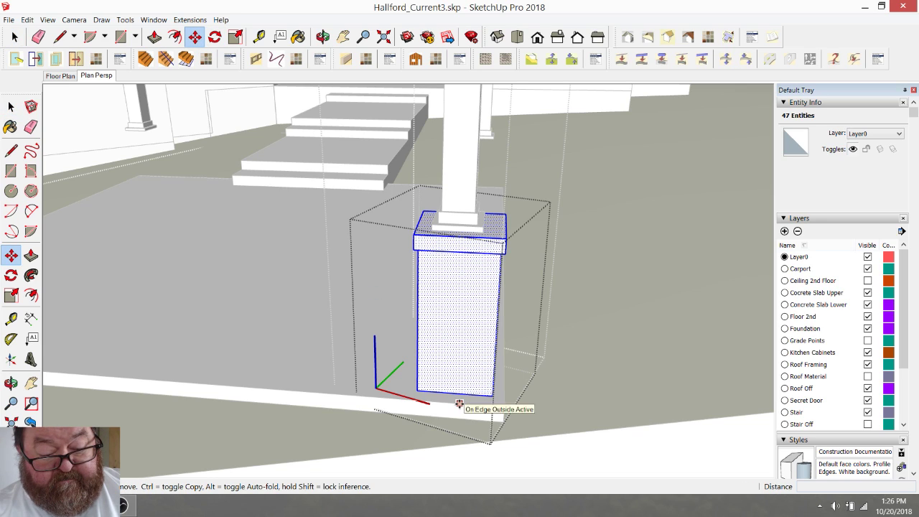
{"action": "left_click", "coordinate": [452, 402]}
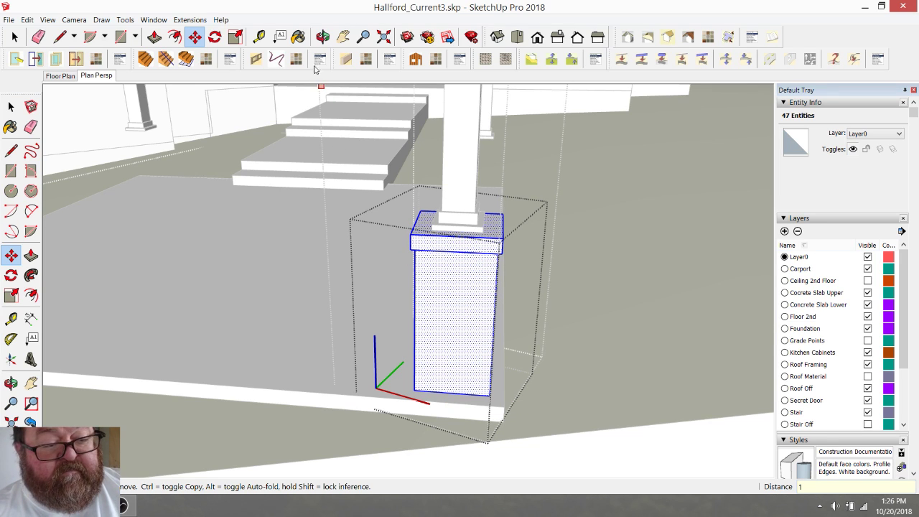
- Widen the pedestal in the other direction by moving its face and cap side toward the slab's front edge 2 inches
{"action": "left_click", "coordinate": [323, 37]}
{"action": "left_click_drag", "start_coordinate": [464, 255], "coordinate": [352, 336]}
{"action": "scroll", "coordinate": [185, 313], "scroll_direction": "up", "scroll_amount": 6}
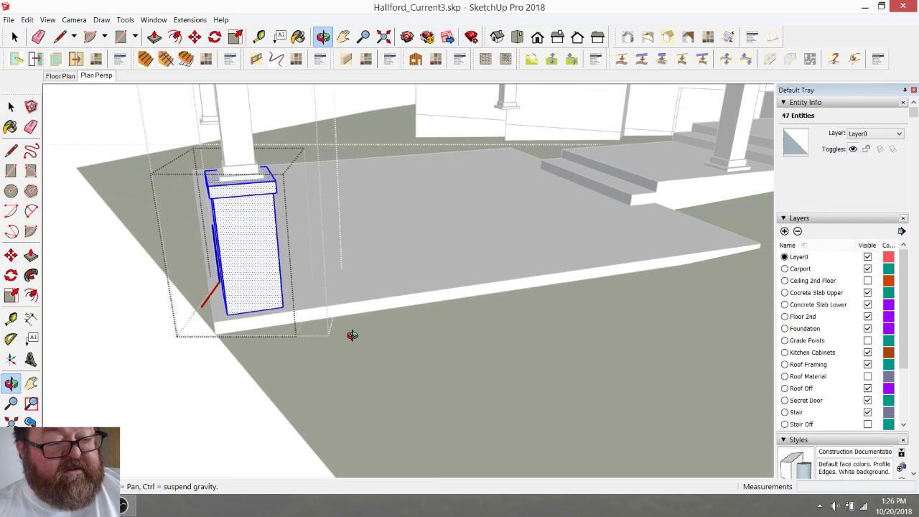
{"action": "key", "text": "space"}
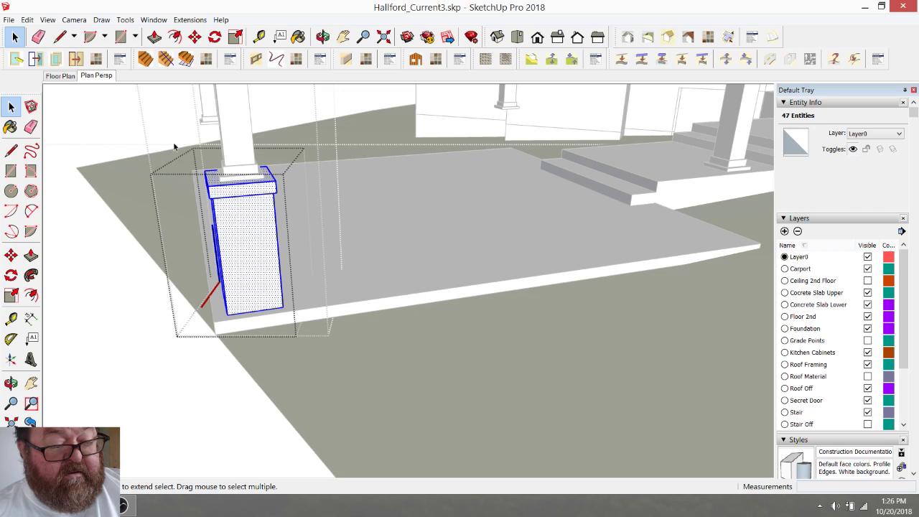
{"action": "left_click_drag", "start_coordinate": [173, 140], "coordinate": [251, 349]}
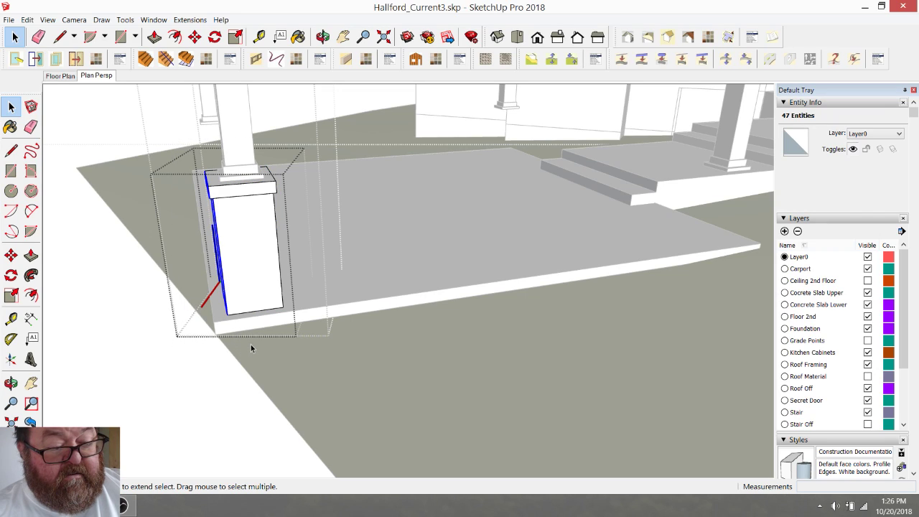
{"action": "left_click", "coordinate": [194, 37]}
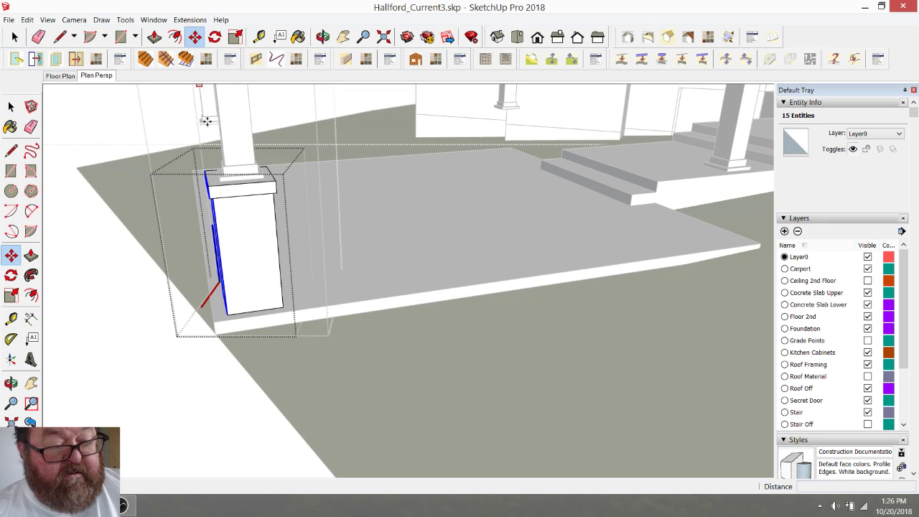
{"action": "left_click", "coordinate": [252, 318]}
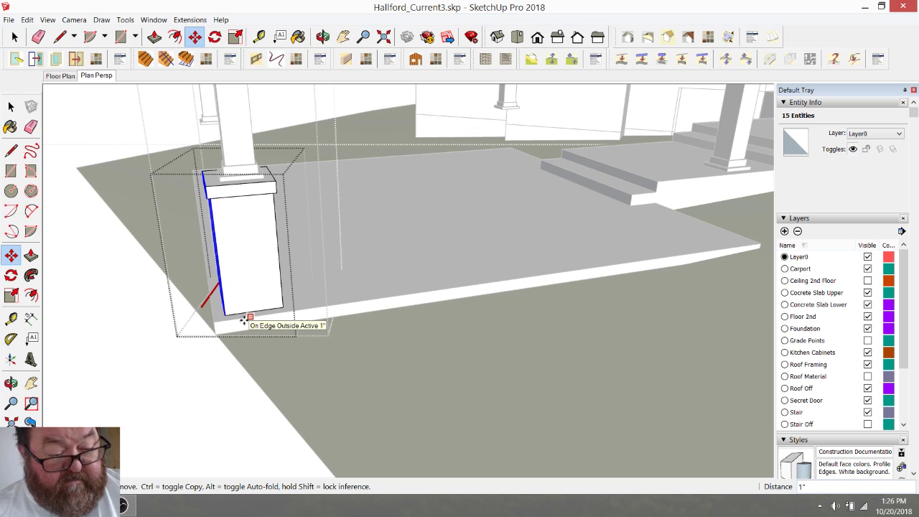
{"action": "type", "text": "2"}
{"action": "key", "text": "Return"}
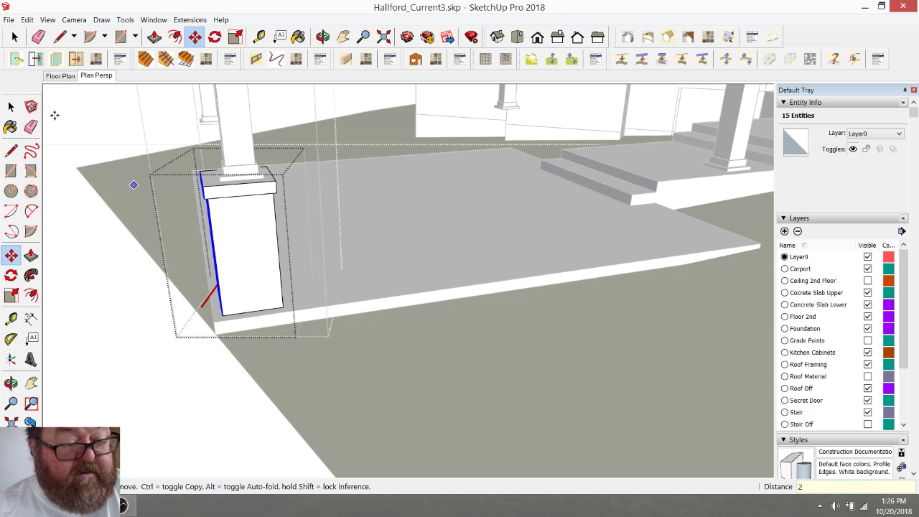
- Leave the component and shift the whole pedestal slightly back from the slab's front edge toward the post's centre
{"action": "left_click", "coordinate": [12, 37]}
{"action": "left_click", "coordinate": [112, 143]}
{"action": "left_click_drag", "start_coordinate": [181, 146], "coordinate": [338, 354]}
{"action": "left_click", "coordinate": [194, 36]}
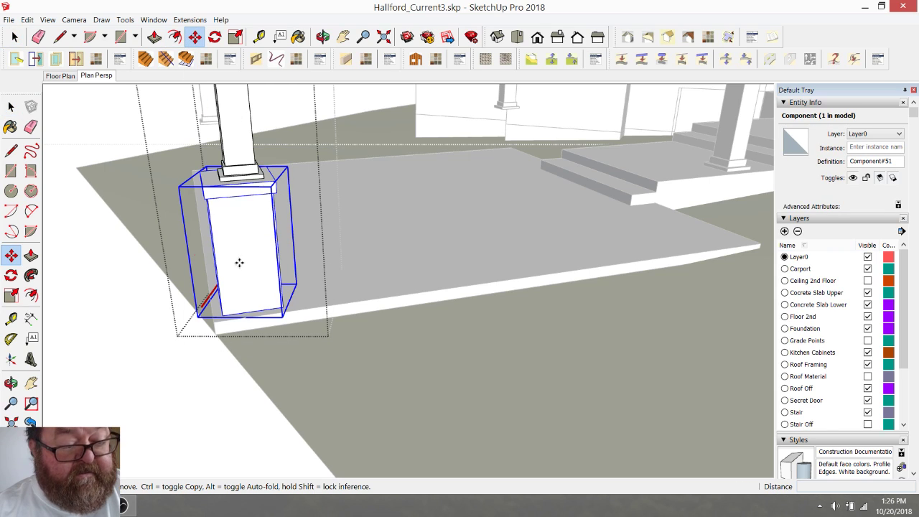
{"action": "left_click", "coordinate": [254, 316]}
{"action": "key", "text": "Return"}
- Measure the gaps between the post's base and the pedestal cap's edges on both sides
{"action": "scroll", "coordinate": [245, 162], "scroll_direction": "up", "scroll_amount": 4}
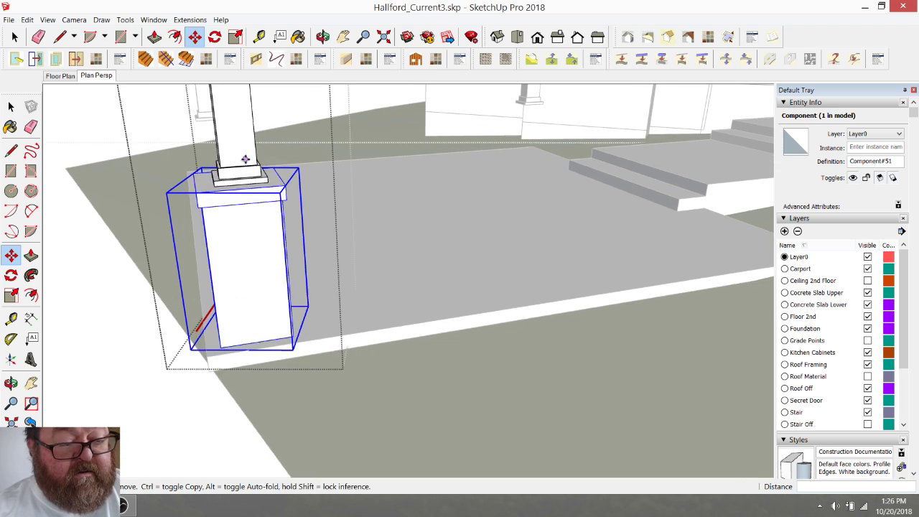
{"action": "scroll", "coordinate": [237, 183], "scroll_direction": "up", "scroll_amount": 4}
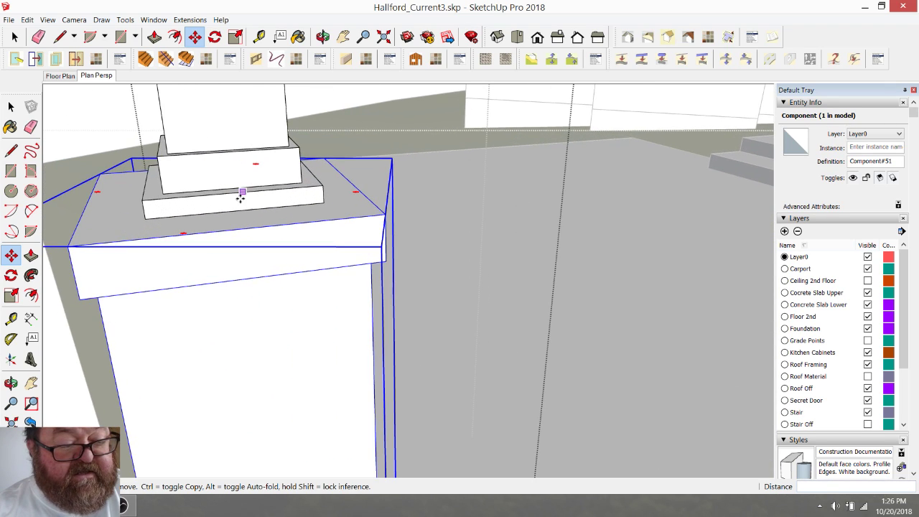
{"action": "scroll", "coordinate": [297, 149], "scroll_direction": "down", "scroll_amount": 1}
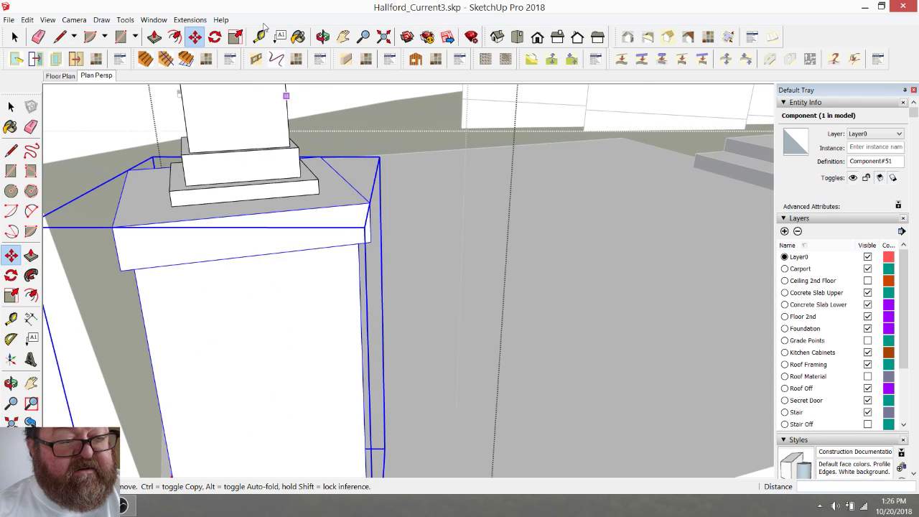
{"action": "left_click", "coordinate": [259, 37]}
{"action": "left_click", "coordinate": [319, 193]}
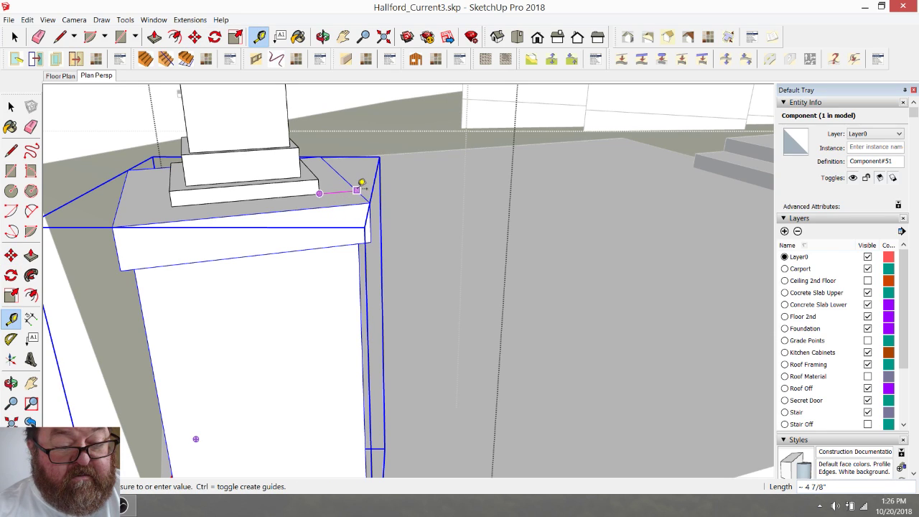
{"action": "left_click", "coordinate": [357, 190]}
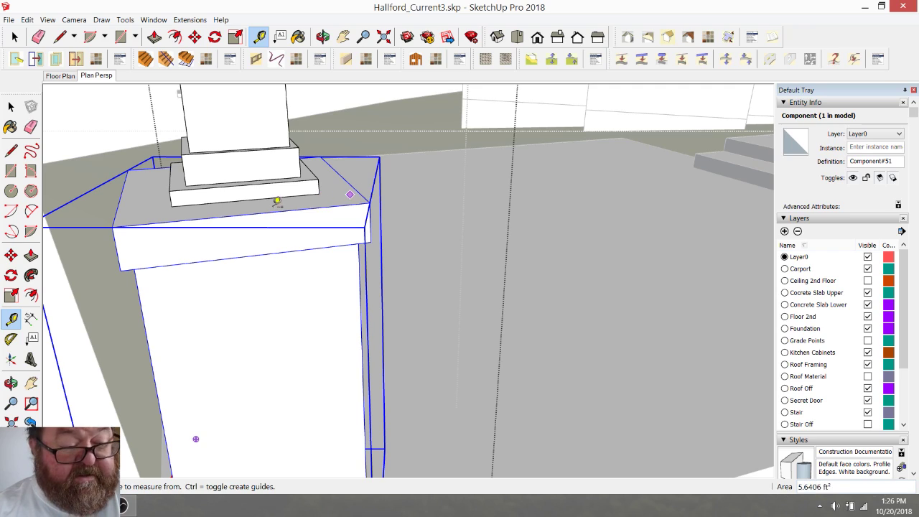
{"action": "left_click", "coordinate": [172, 206]}
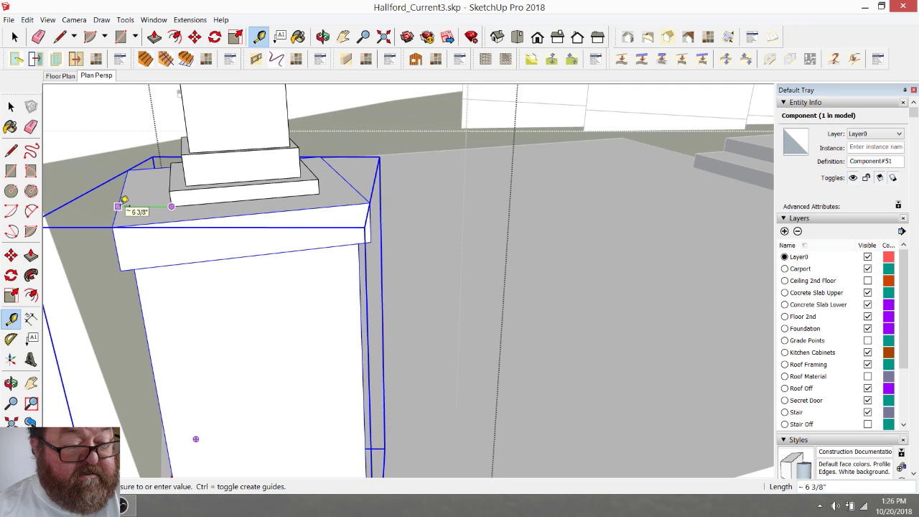
{"action": "left_click", "coordinate": [118, 206]}
- Move the pedestal so the midpoint of its cap's outer edge meets the midpoint of the post base's bottom edge
{"action": "scroll", "coordinate": [267, 211], "scroll_direction": "down", "scroll_amount": 4}
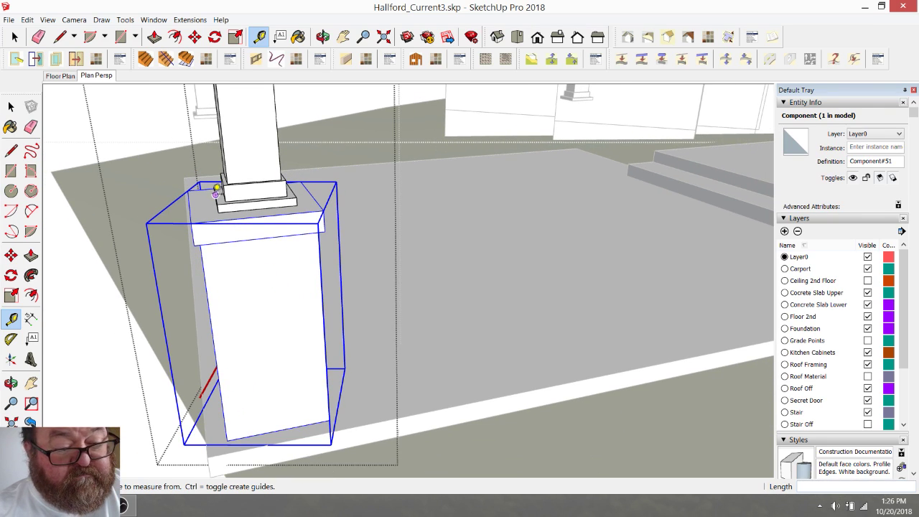
{"action": "scroll", "coordinate": [217, 189], "scroll_direction": "up", "scroll_amount": 4}
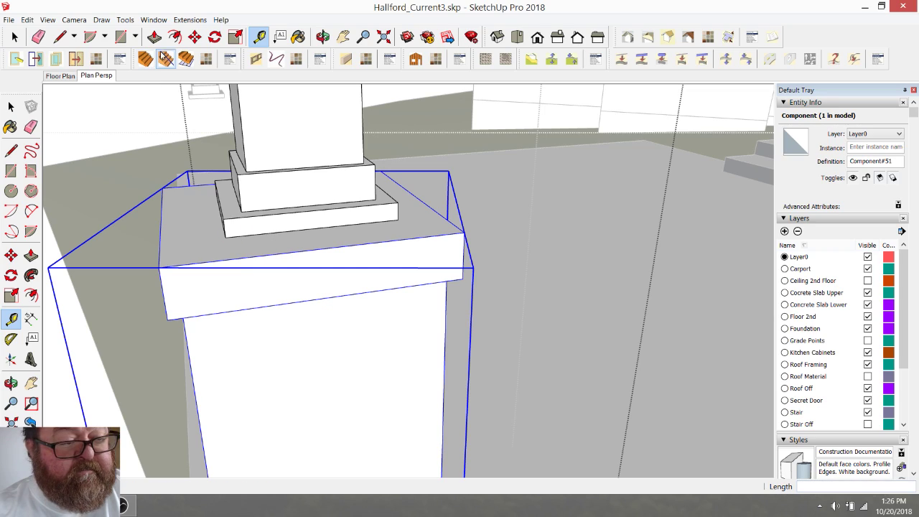
{"action": "left_click", "coordinate": [195, 37]}
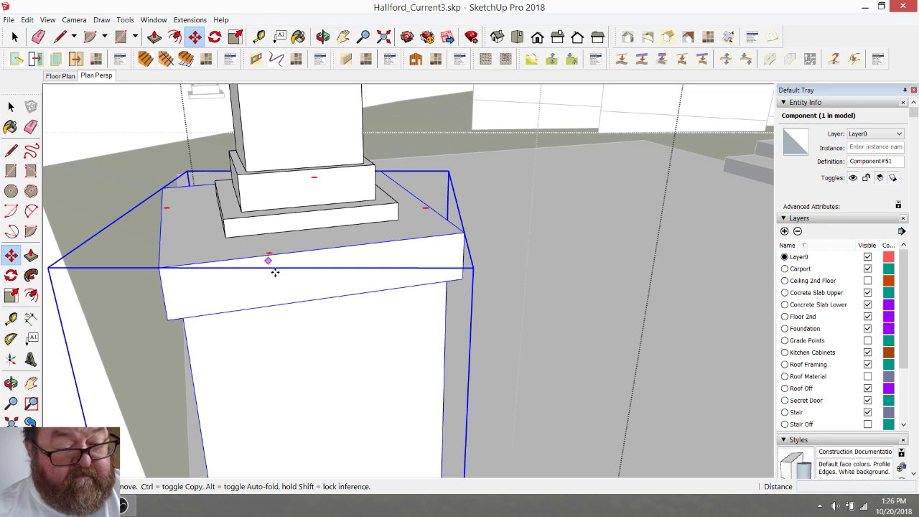
{"action": "left_click", "coordinate": [322, 248]}
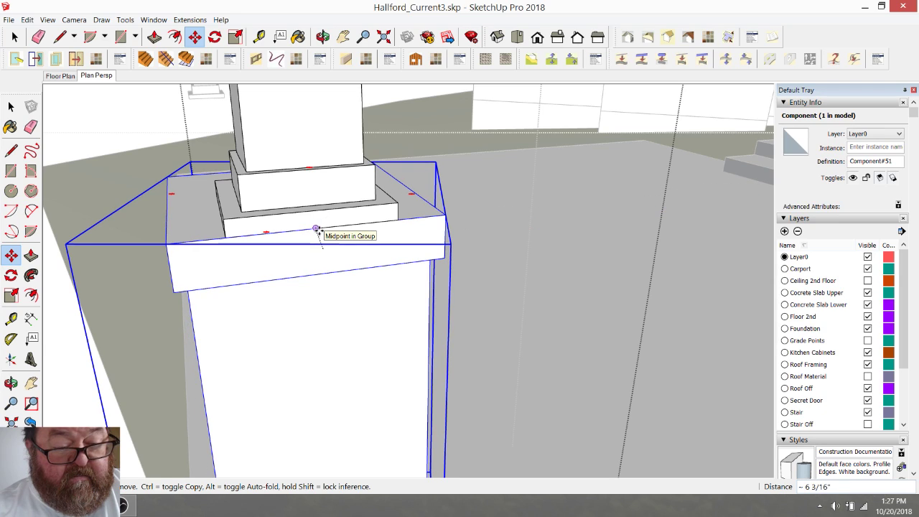
{"action": "left_click", "coordinate": [318, 229]}
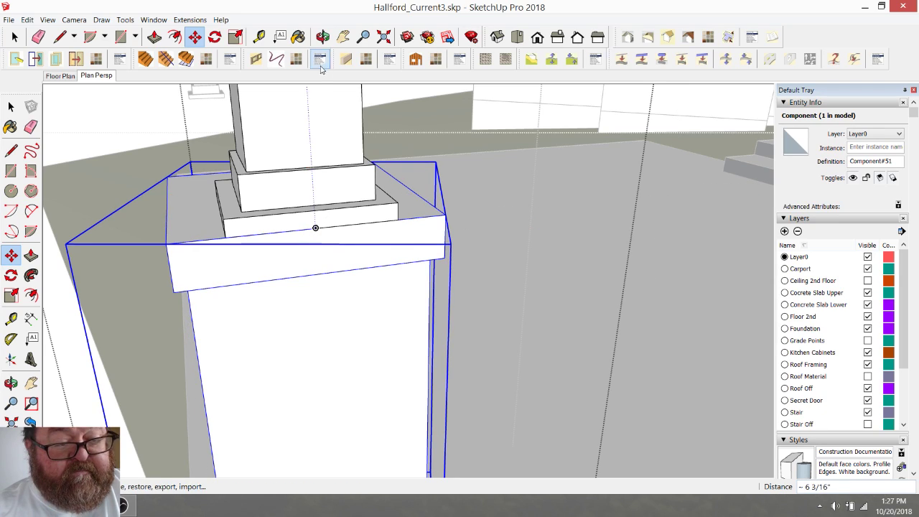
- Centre the pedestal in the other direction by aligning its cap's front-edge midpoint with the midpoint of the post base
{"action": "left_click", "coordinate": [322, 35]}
{"action": "left_click_drag", "start_coordinate": [283, 142], "coordinate": [557, 250]}
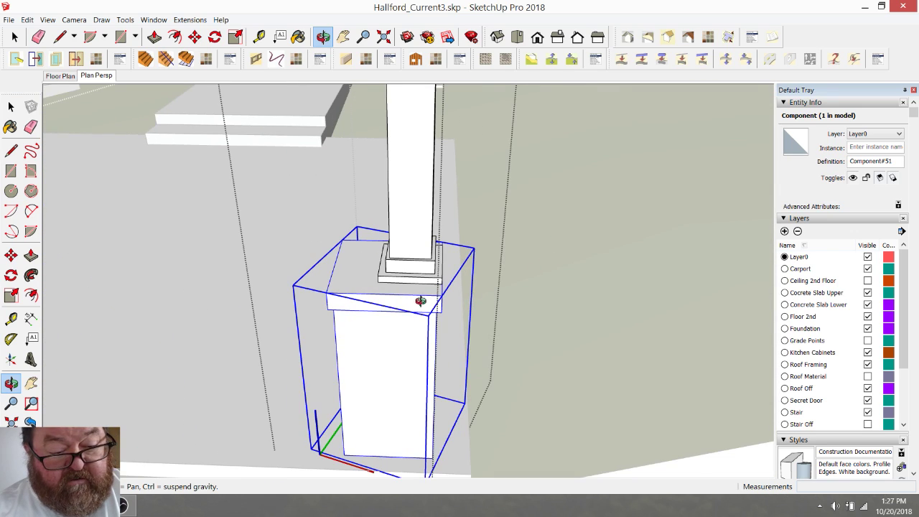
{"action": "scroll", "coordinate": [420, 301], "scroll_direction": "up", "scroll_amount": 3}
{"action": "left_click", "coordinate": [195, 36]}
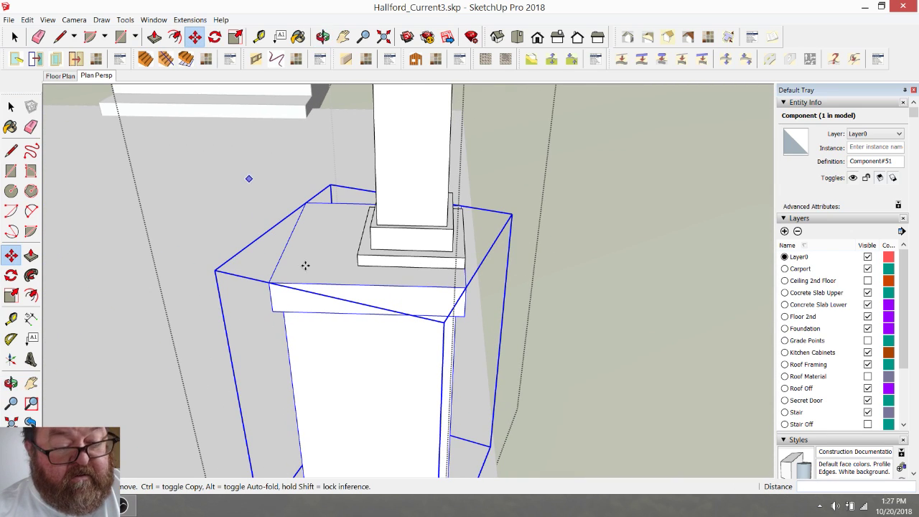
{"action": "left_click", "coordinate": [365, 285]}
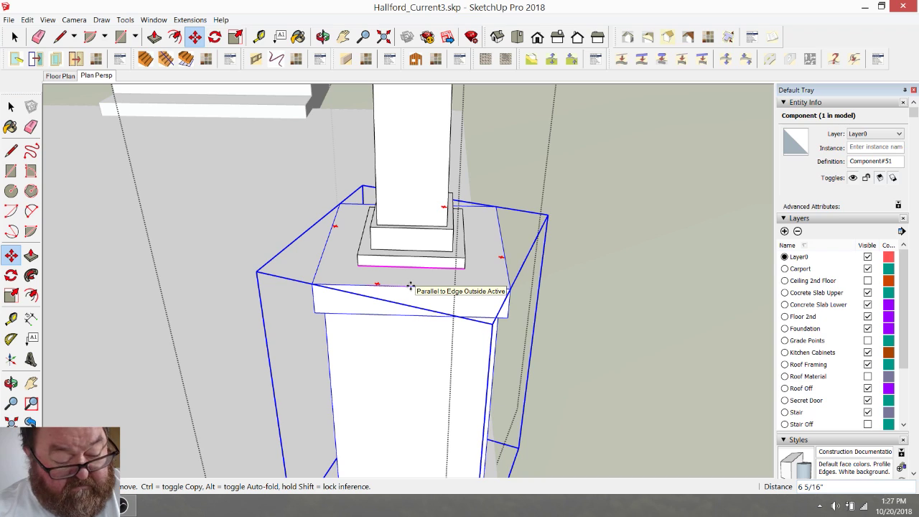
{"action": "left_click", "coordinate": [411, 267]}
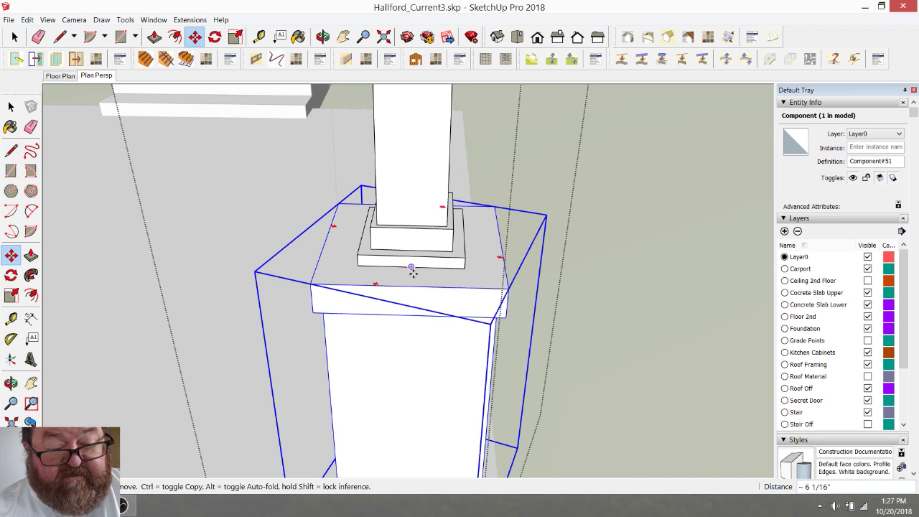
- Clear the pedestal selection and leave the carport group
{"action": "key", "text": "o"}
{"action": "left_click_drag", "start_coordinate": [433, 266], "coordinate": [501, 331]}
{"action": "left_click_drag", "start_coordinate": [361, 259], "coordinate": [299, 285]}
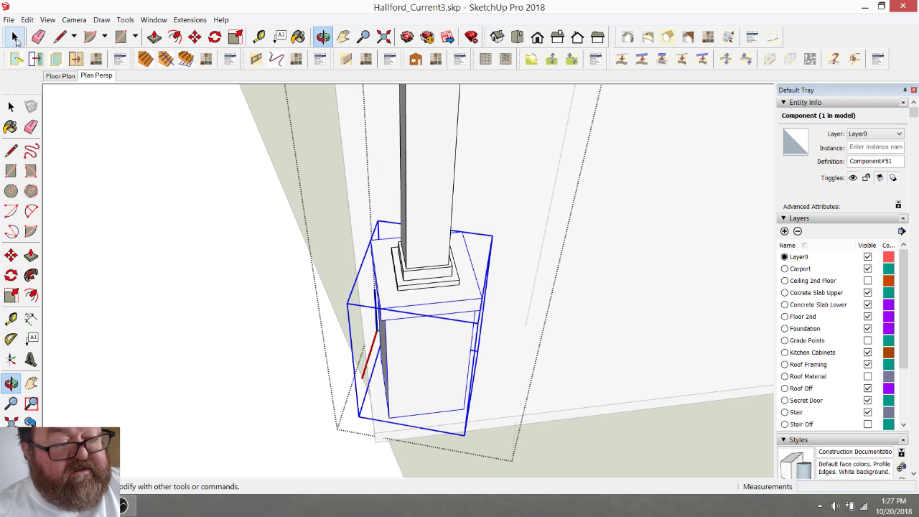
{"action": "left_click", "coordinate": [10, 106]}
{"action": "left_click", "coordinate": [222, 260]}
{"action": "scroll", "coordinate": [411, 341], "scroll_direction": "down", "scroll_amount": 2}
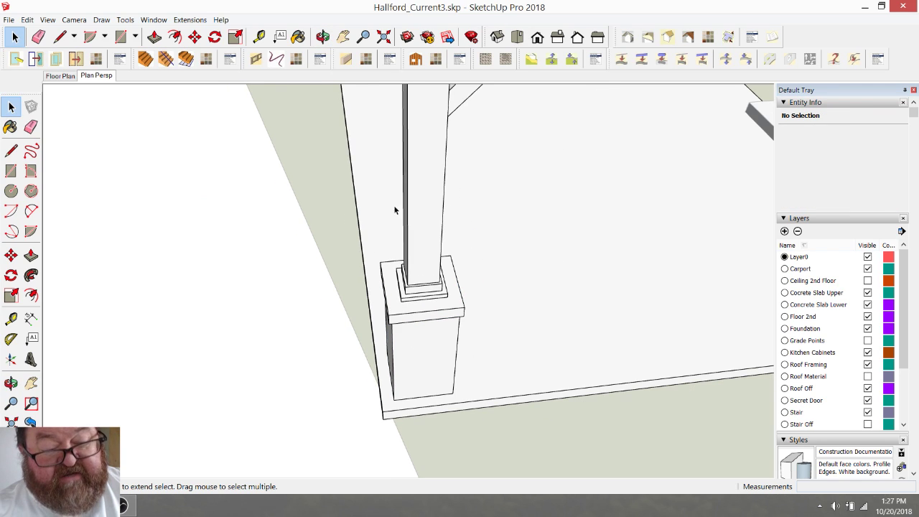
- Measure the width of the pedestal's front face below the cap
{"action": "left_click", "coordinate": [322, 37]}
{"action": "mouse_move", "coordinate": [436, 304]}
{"action": "left_mouse_down"}
{"action": "mouse_move", "coordinate": [412, 252]}
{"action": "mouse_move", "coordinate": [412, 287]}
{"action": "mouse_move", "coordinate": [440, 302]}
{"action": "left_mouse_up"}
{"action": "left_click", "coordinate": [260, 36]}
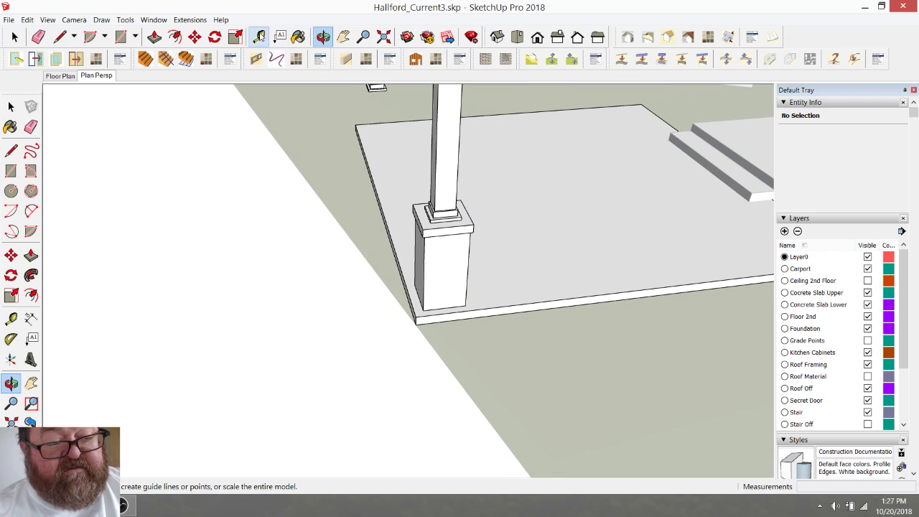
{"action": "left_click", "coordinate": [424, 273]}
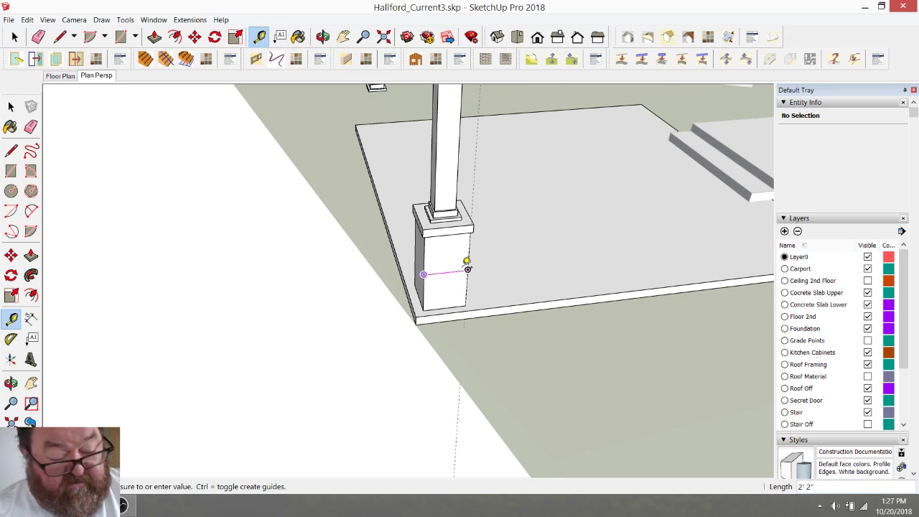
{"action": "key", "text": "Escape"}
{"action": "middle_click_drag", "start_coordinate": [464, 261], "coordinate": [435, 275]}
- Open the carport group and the pedestal component inside it for editing
{"action": "left_click", "coordinate": [323, 36]}
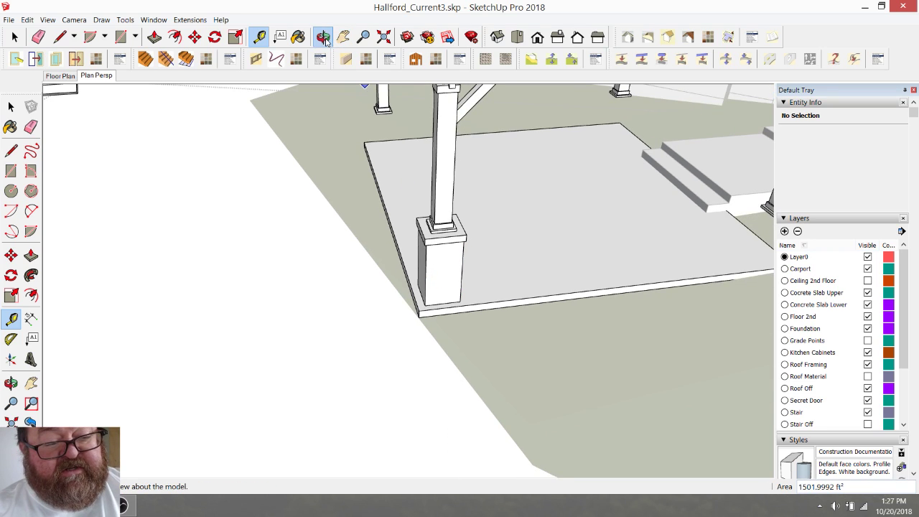
{"action": "scroll", "coordinate": [402, 263], "scroll_direction": "down", "scroll_amount": 3}
{"action": "scroll", "coordinate": [436, 246], "scroll_direction": "up", "scroll_amount": 4}
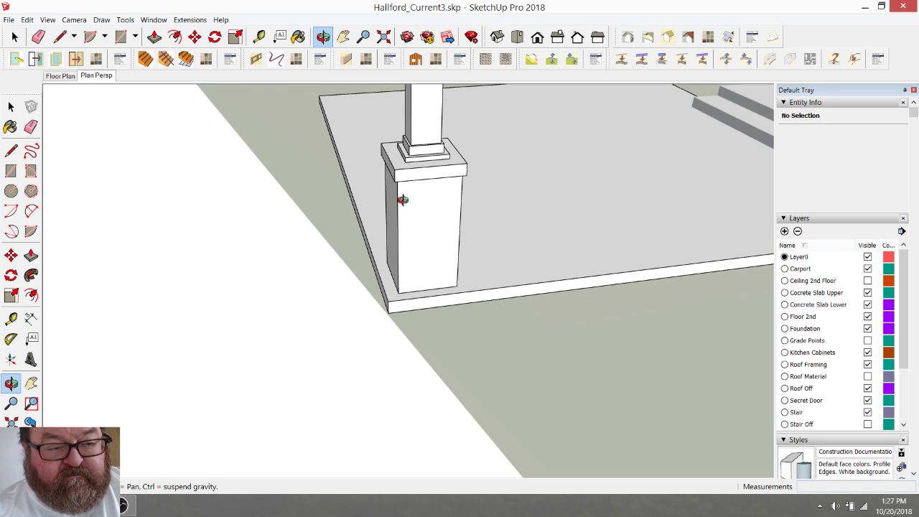
{"action": "left_click", "coordinate": [14, 37]}
{"action": "scroll", "coordinate": [416, 188], "scroll_direction": "up", "scroll_amount": 2}
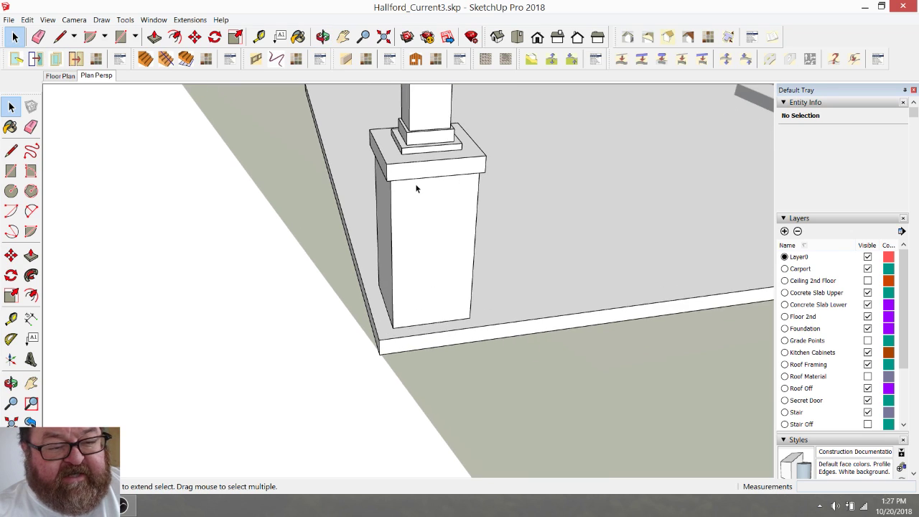
{"action": "scroll", "coordinate": [415, 183], "scroll_direction": "up", "scroll_amount": 1}
{"action": "scroll", "coordinate": [434, 308], "scroll_direction": "down", "scroll_amount": 1}
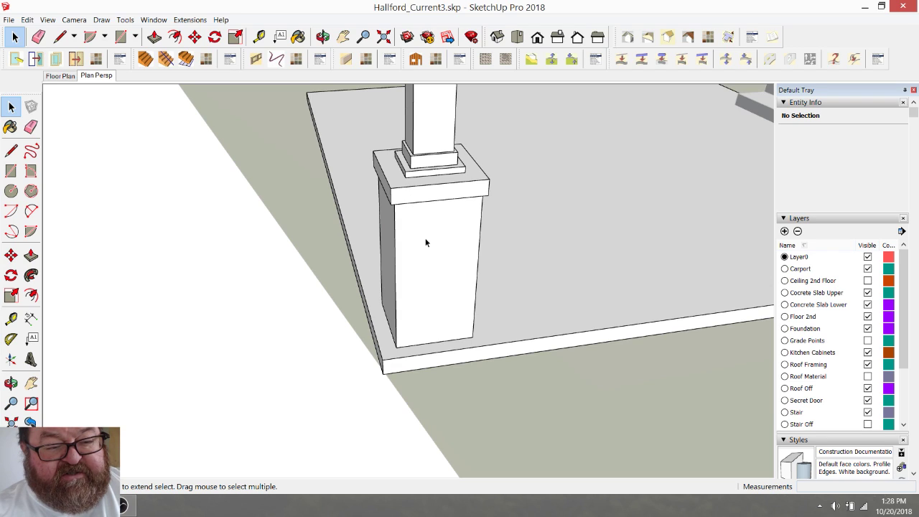
{"action": "double_click", "coordinate": [425, 239]}
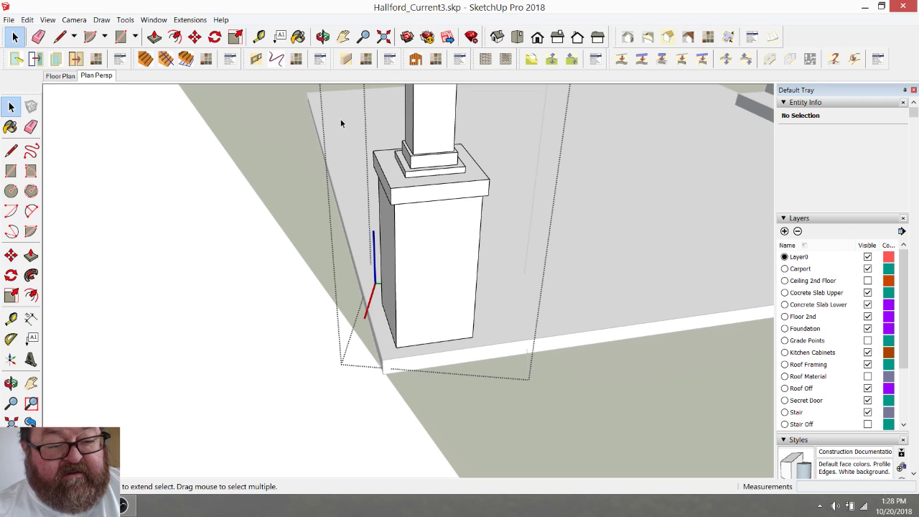
{"action": "left_click_drag", "start_coordinate": [341, 124], "coordinate": [428, 361]}
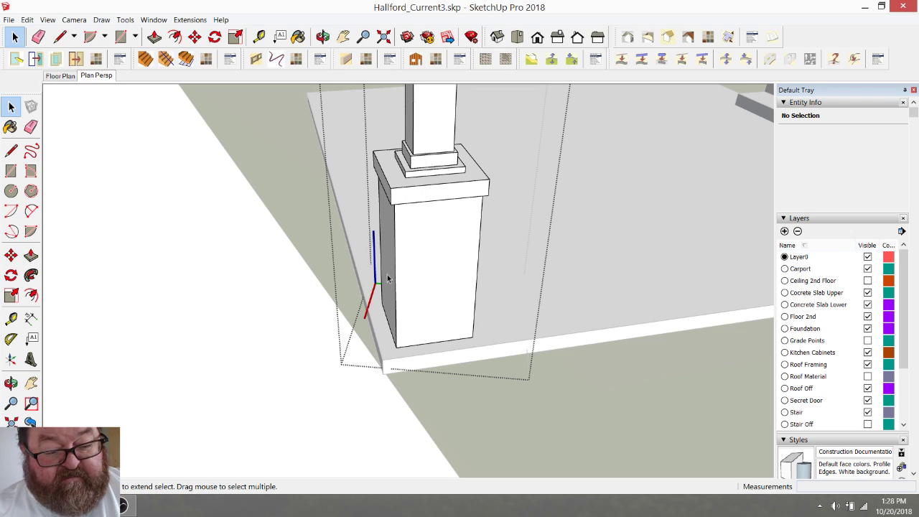
{"action": "left_click", "coordinate": [398, 217]}
{"action": "double_click", "coordinate": [410, 250]}
- Move the pedestal and cap's side facing the slab's near side edge outward by 1 inch
{"action": "left_click_drag", "start_coordinate": [337, 122], "coordinate": [439, 366]}
{"action": "key", "text": "m"}
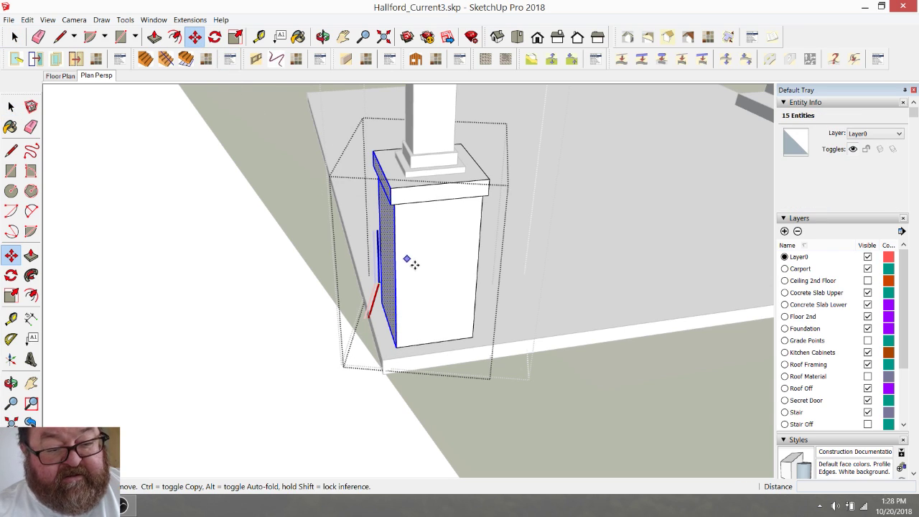
{"action": "left_click", "coordinate": [441, 199]}
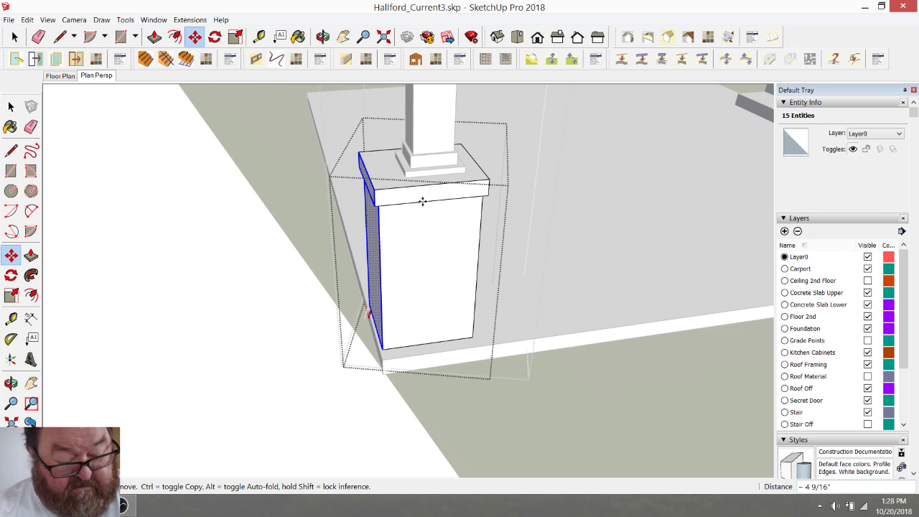
{"action": "type", "text": "1"}
{"action": "key", "text": "Return"}
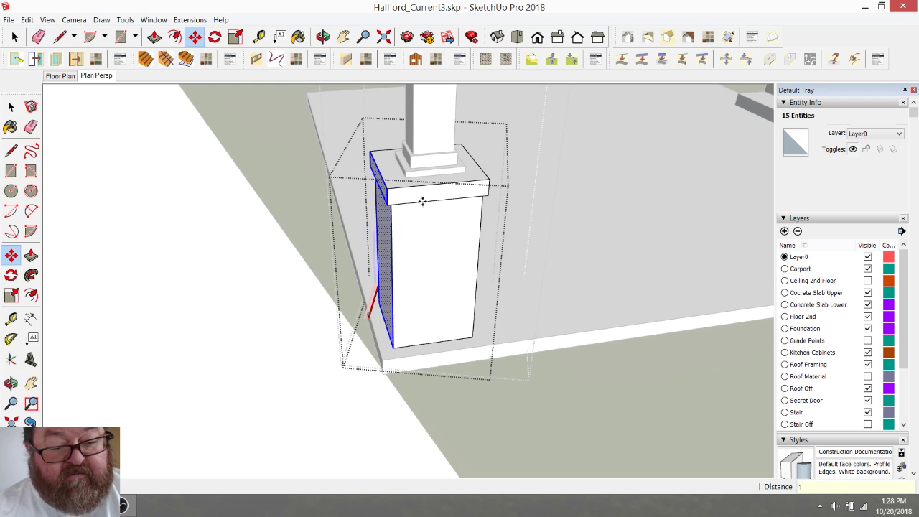
- Move the opposite side of the pedestal and cap, facing the slab's interior, outward by 1 inch
{"action": "left_click", "coordinate": [14, 36]}
{"action": "left_click_drag", "start_coordinate": [433, 127], "coordinate": [551, 359]}
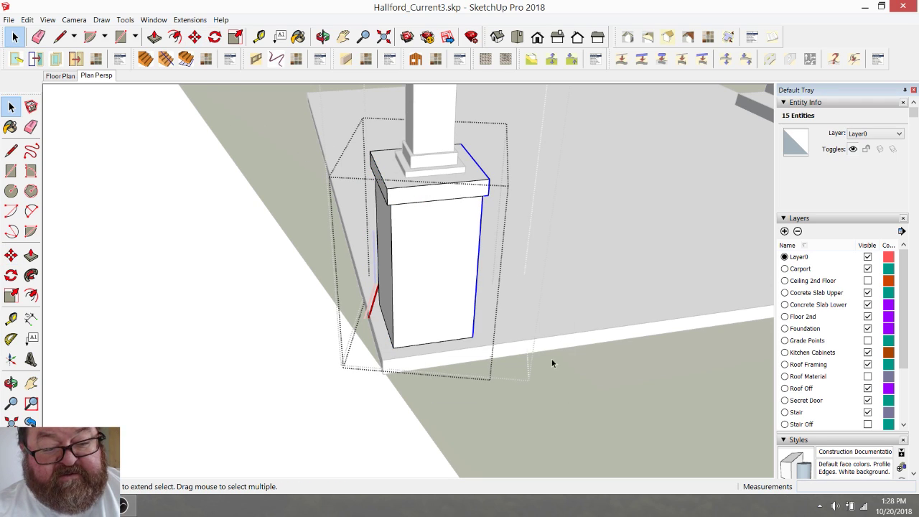
{"action": "left_click", "coordinate": [195, 37]}
{"action": "left_click", "coordinate": [438, 200]}
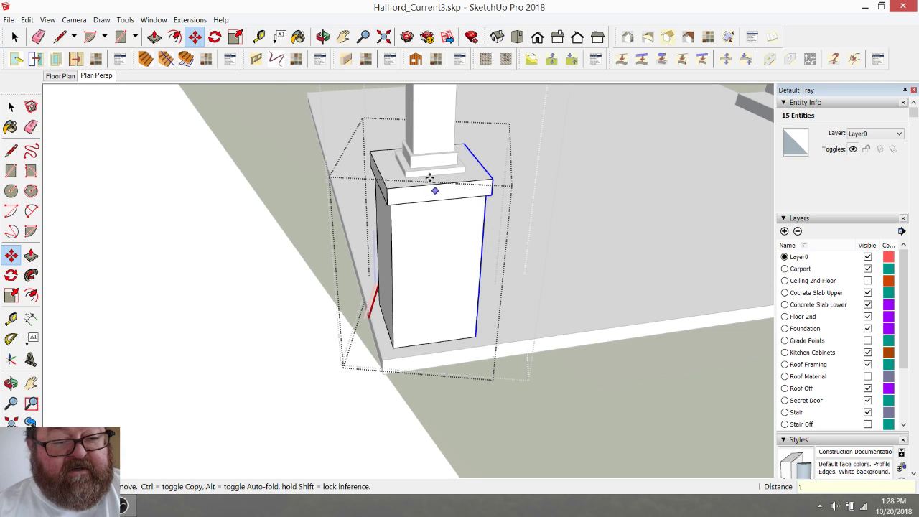
- Move the pedestal and cap's front side, facing the slab's front edge, outward by 1 inch
{"action": "left_click", "coordinate": [322, 36]}
{"action": "left_click_drag", "start_coordinate": [406, 189], "coordinate": [485, 303]}
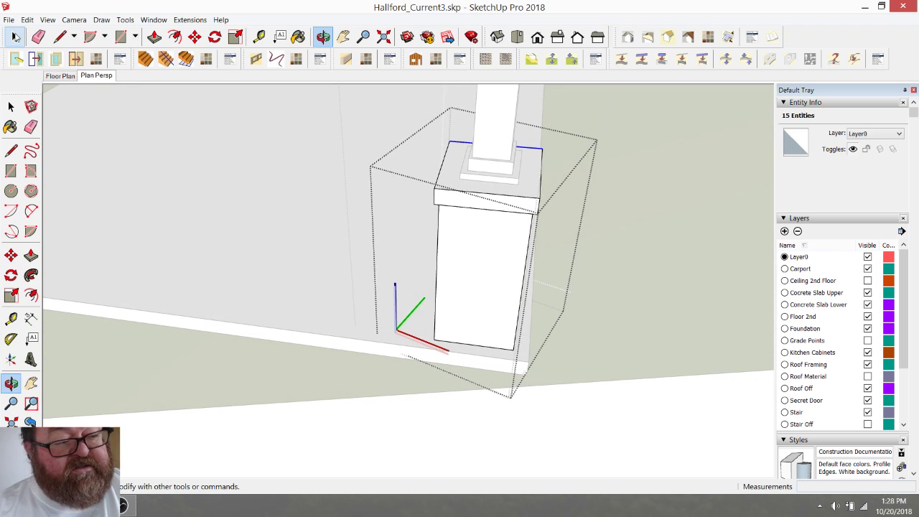
{"action": "left_click", "coordinate": [15, 37]}
{"action": "left_click_drag", "start_coordinate": [495, 121], "coordinate": [599, 394]}
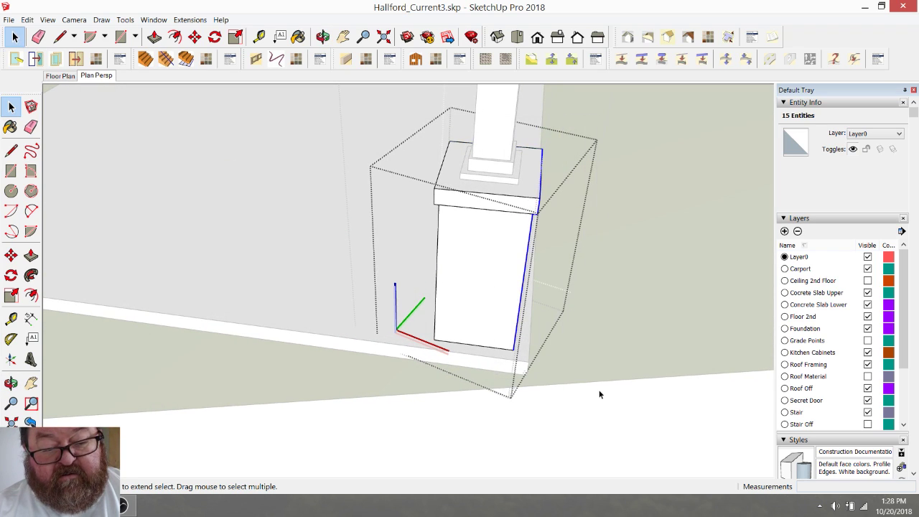
{"action": "left_click", "coordinate": [195, 37]}
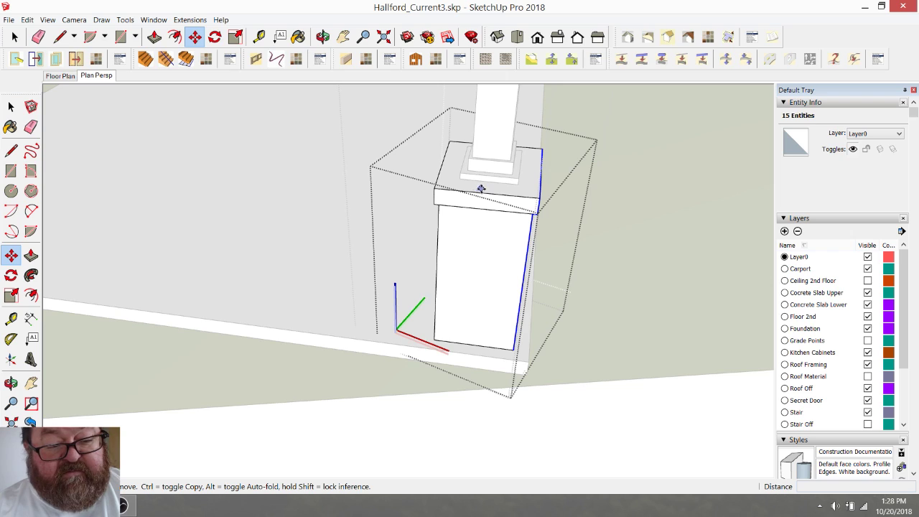
{"action": "left_click", "coordinate": [488, 190]}
{"action": "type", "text": "1"}
{"action": "key", "text": "Return"}
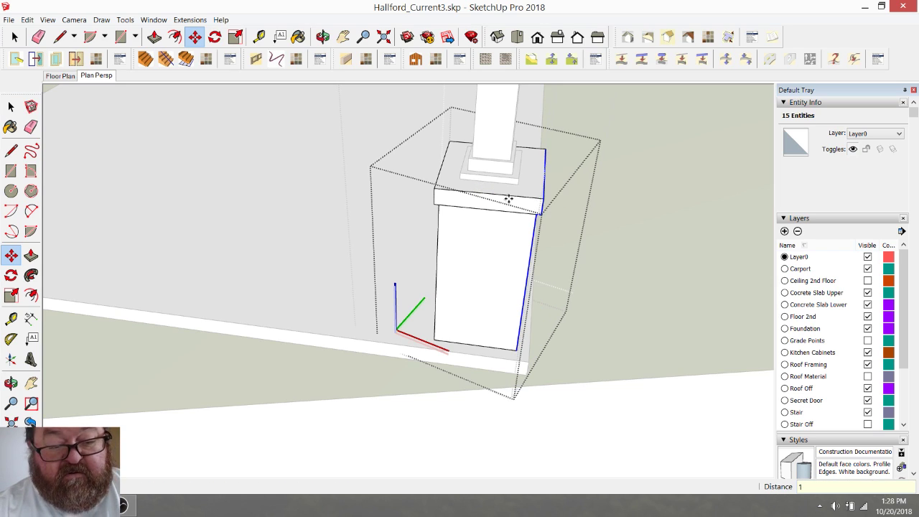
- Move the remaining back side of the pedestal and cap outward by 1 inch
{"action": "left_click", "coordinate": [14, 37]}
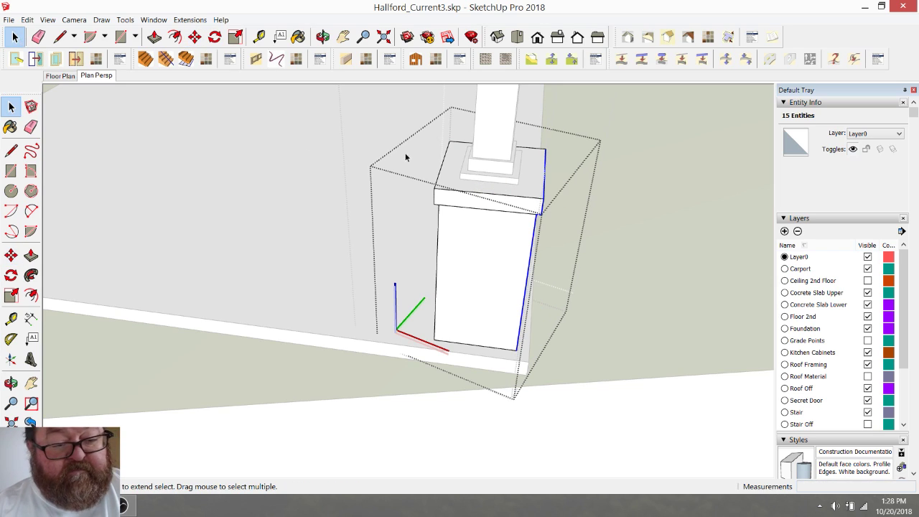
{"action": "left_click_drag", "start_coordinate": [399, 113], "coordinate": [494, 370]}
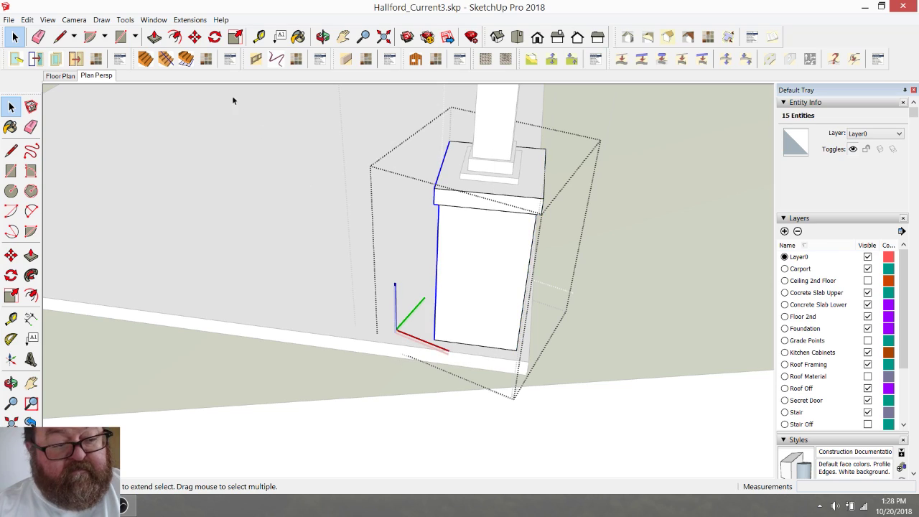
{"action": "left_click", "coordinate": [195, 37]}
{"action": "left_click", "coordinate": [490, 194]}
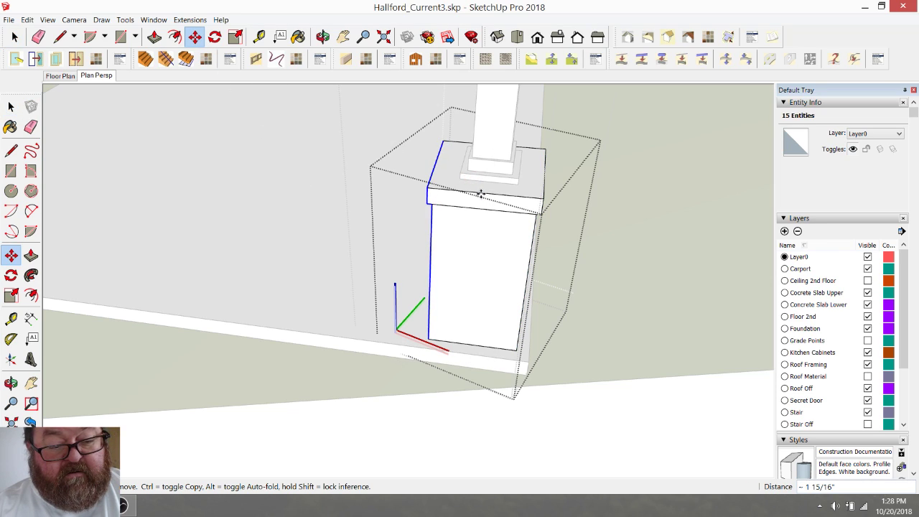
{"action": "key", "text": "Return"}
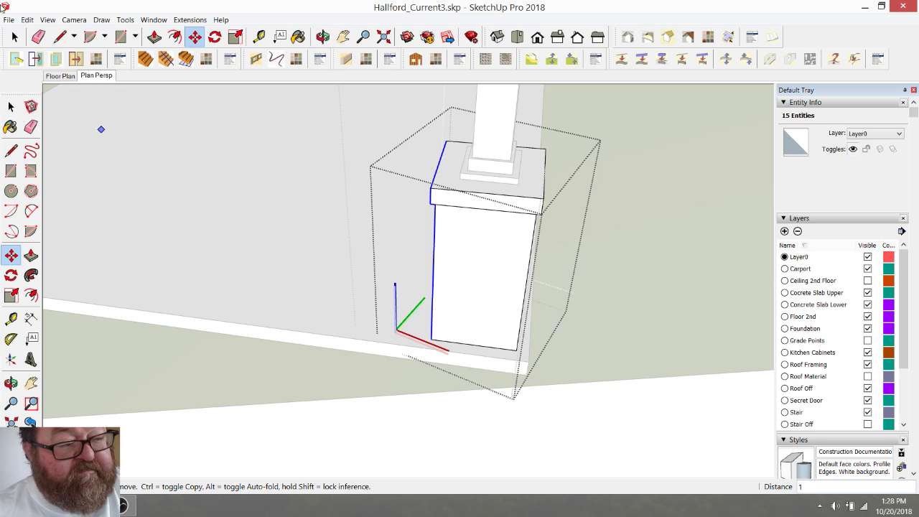
- Leave the pedestal component and close the carport group
{"action": "left_click", "coordinate": [14, 36]}
{"action": "scroll", "coordinate": [181, 286], "scroll_direction": "down", "scroll_amount": 3}
{"action": "left_click", "coordinate": [554, 344]}
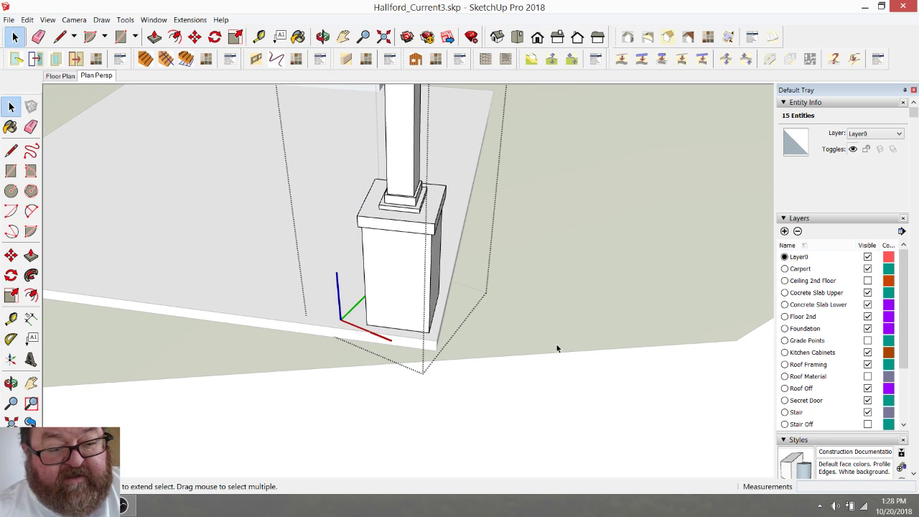
{"action": "left_click", "coordinate": [556, 343]}
{"action": "scroll", "coordinate": [556, 343], "scroll_direction": "down", "scroll_amount": 2}
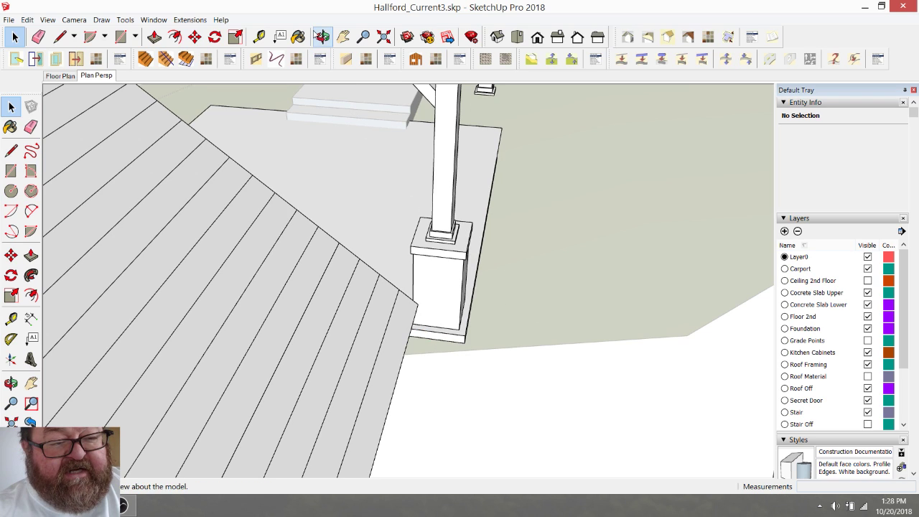
- Examine the widened pedestal's proportions under the corner post and against the whole carport from several angles
{"action": "left_click", "coordinate": [323, 36]}
{"action": "left_click_drag", "start_coordinate": [491, 205], "coordinate": [357, 304]}
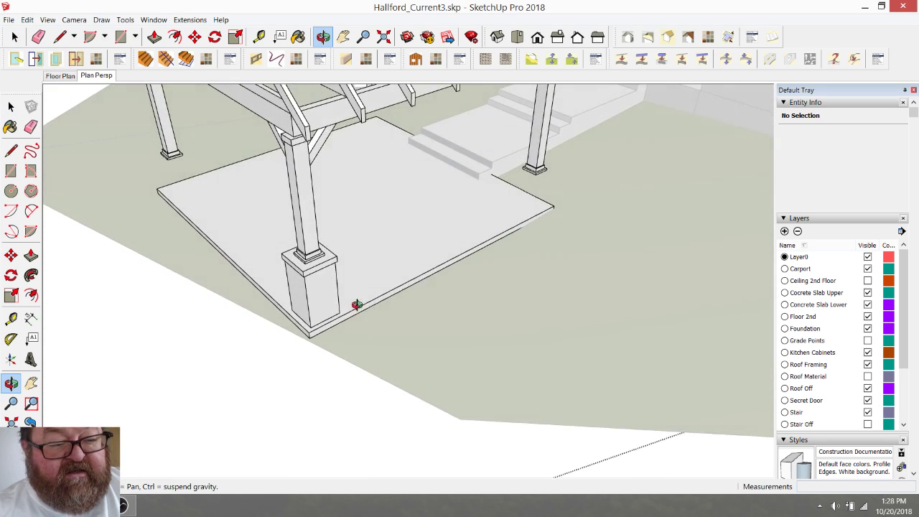
{"action": "scroll", "coordinate": [256, 283], "scroll_direction": "up", "scroll_amount": 3}
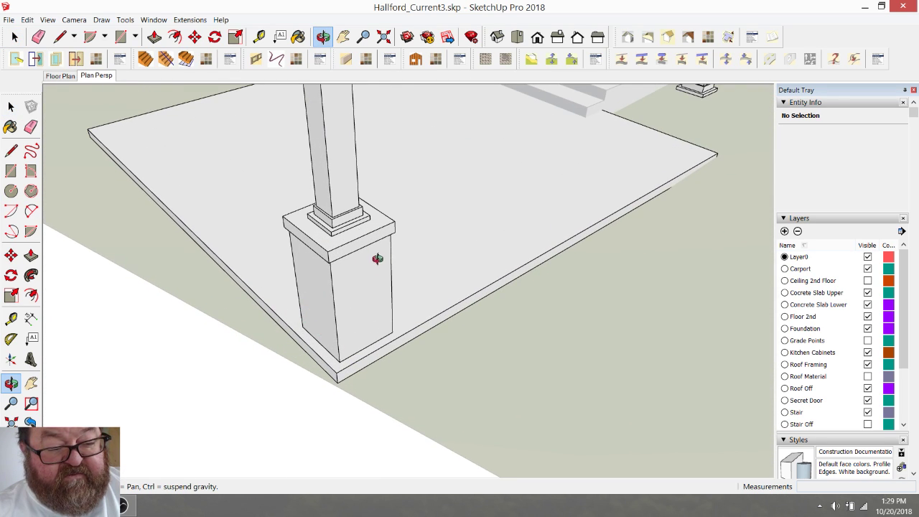
{"action": "scroll", "coordinate": [377, 395], "scroll_direction": "down", "scroll_amount": 3}
{"action": "scroll", "coordinate": [381, 348], "scroll_direction": "down", "scroll_amount": 2}
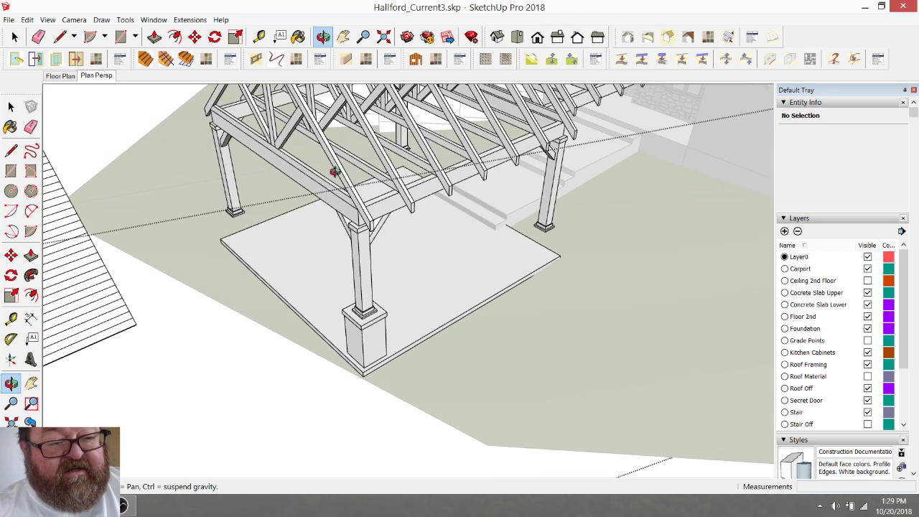
{"action": "left_click_drag", "start_coordinate": [361, 325], "coordinate": [341, 308]}
{"action": "scroll", "coordinate": [335, 243], "scroll_direction": "up", "scroll_amount": 2}
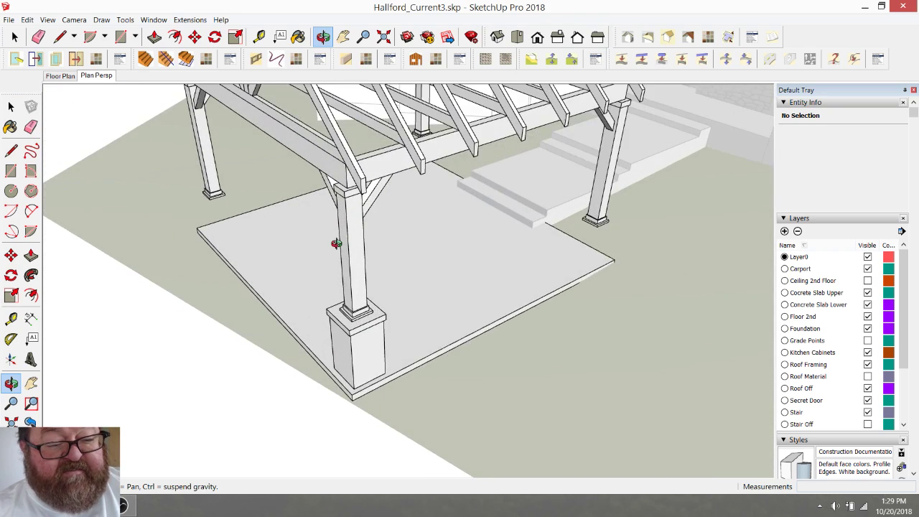
{"action": "left_click_drag", "start_coordinate": [401, 371], "coordinate": [403, 401]}
{"action": "scroll", "coordinate": [404, 401], "scroll_direction": "down", "scroll_amount": 5}
{"action": "scroll", "coordinate": [366, 384], "scroll_direction": "up", "scroll_amount": 3}
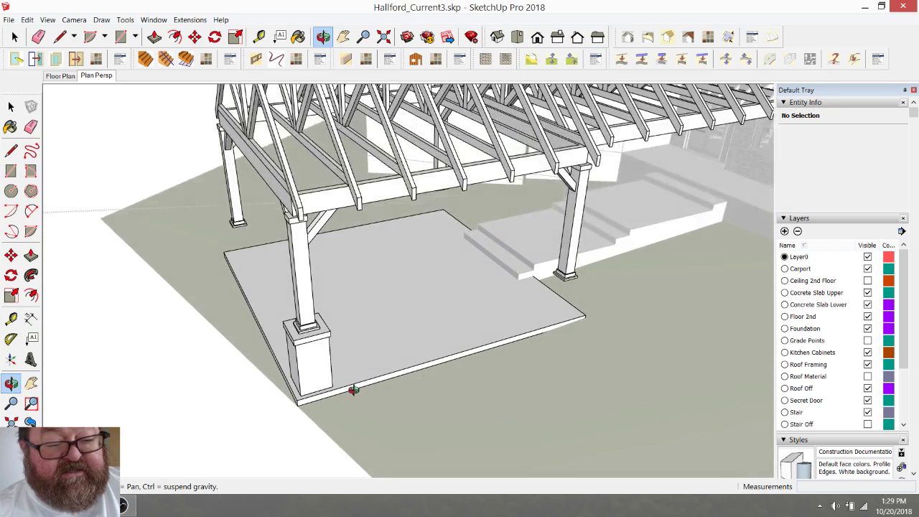
{"action": "scroll", "coordinate": [316, 360], "scroll_direction": "up", "scroll_amount": 3}
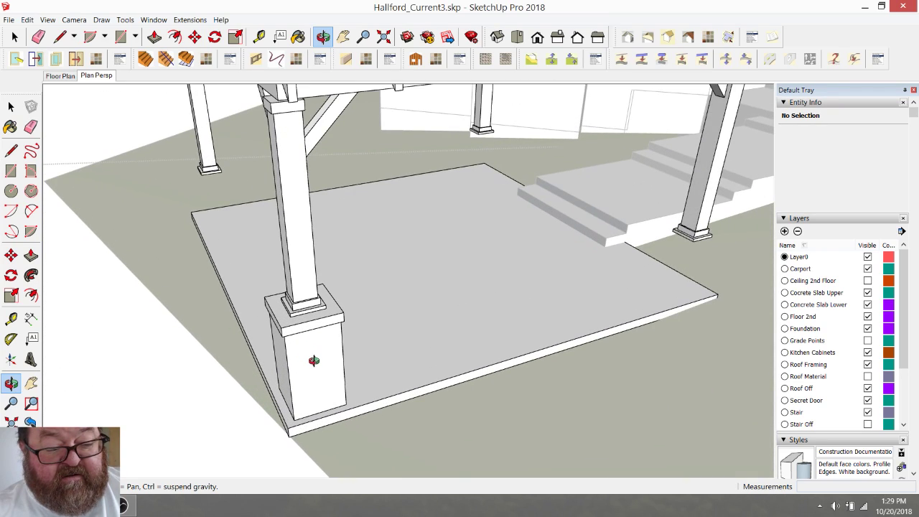
{"action": "left_click_drag", "start_coordinate": [346, 370], "coordinate": [382, 381]}
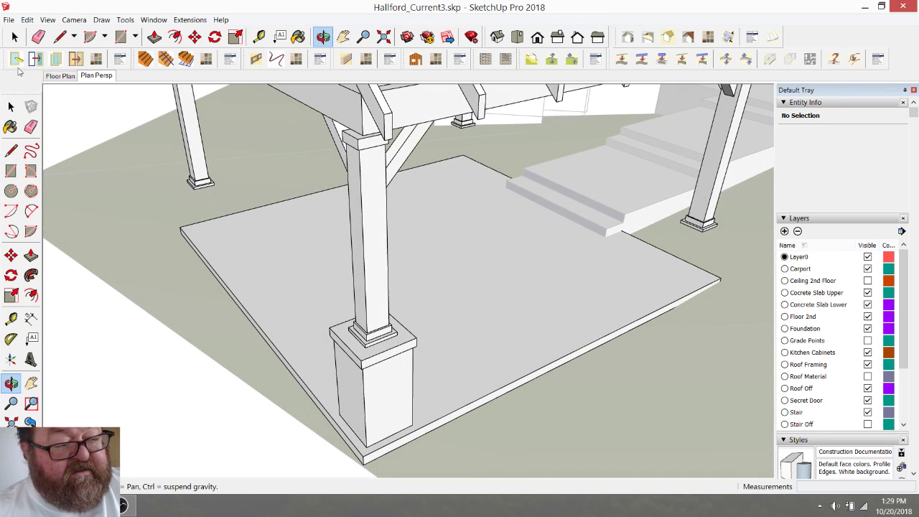
{"action": "left_click", "coordinate": [15, 37]}
{"action": "scroll", "coordinate": [195, 355], "scroll_direction": "down", "scroll_amount": 5}
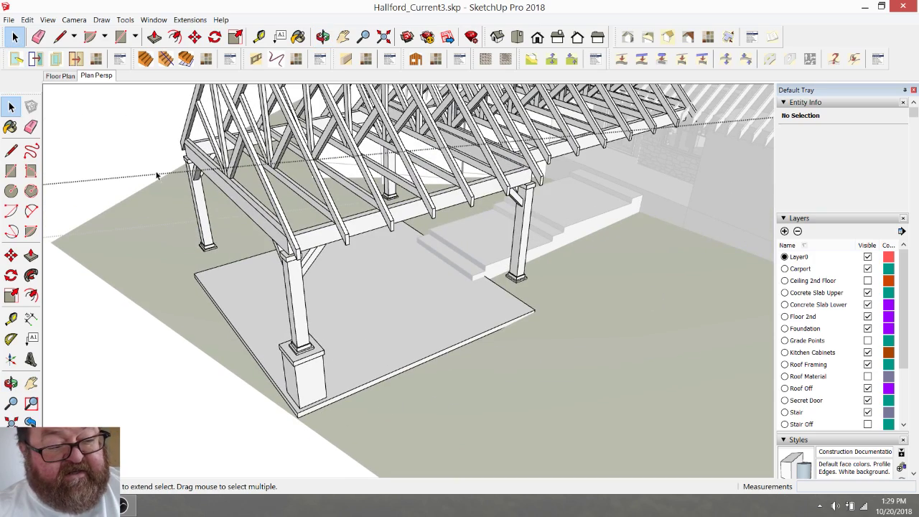
{"action": "scroll", "coordinate": [217, 305], "scroll_direction": "down", "scroll_amount": 6}
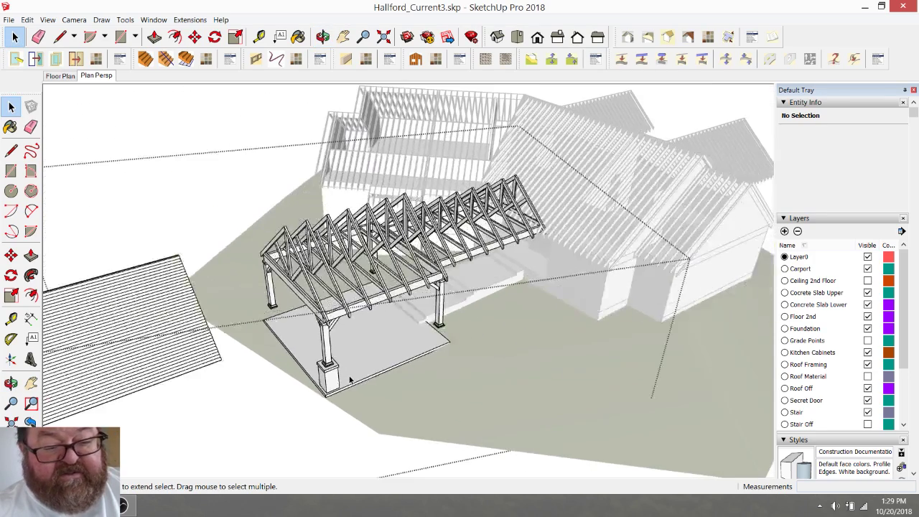
{"action": "scroll", "coordinate": [310, 351], "scroll_direction": "up", "scroll_amount": 6}
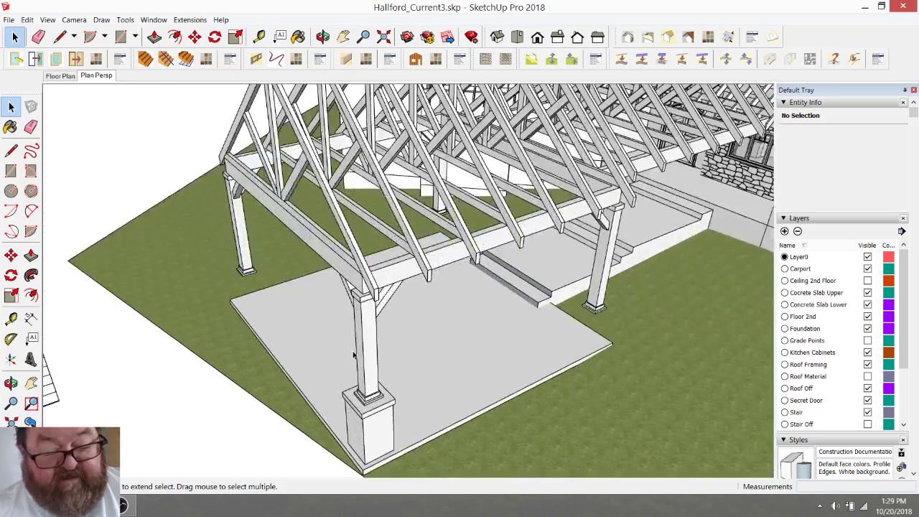
- Copy the corner post's pedestal, inside its post component, to the other gable-end post, matching corresponding corners of the post base trim
{"action": "double_click", "coordinate": [364, 419]}
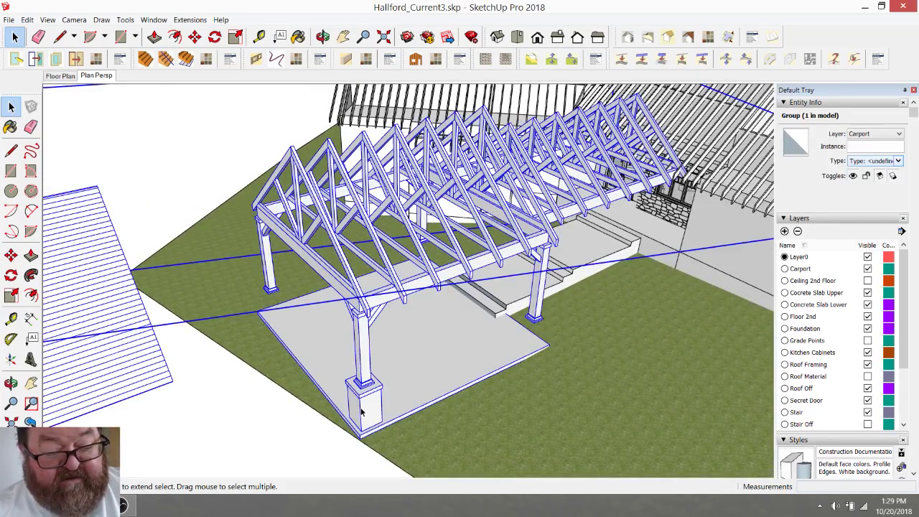
{"action": "left_click", "coordinate": [358, 419]}
{"action": "scroll", "coordinate": [358, 419], "scroll_direction": "up", "scroll_amount": 4}
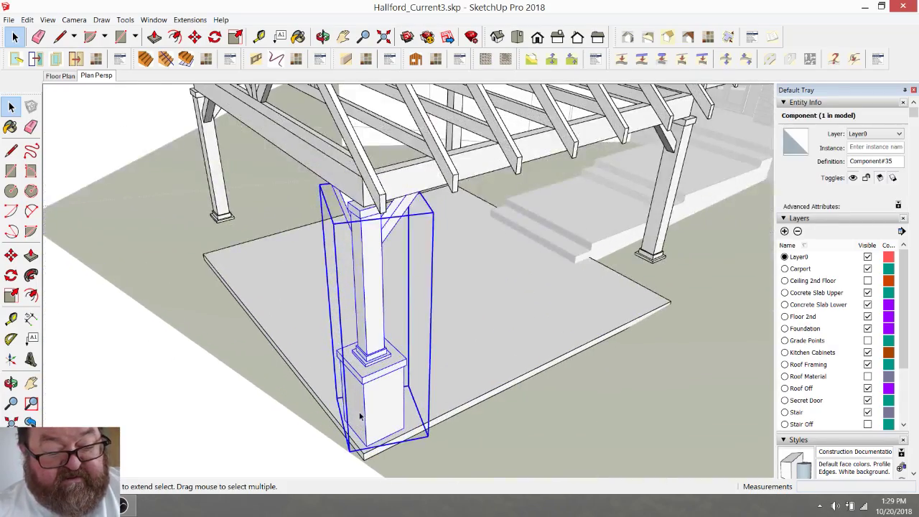
{"action": "double_click", "coordinate": [364, 414]}
{"action": "left_click", "coordinate": [366, 412]}
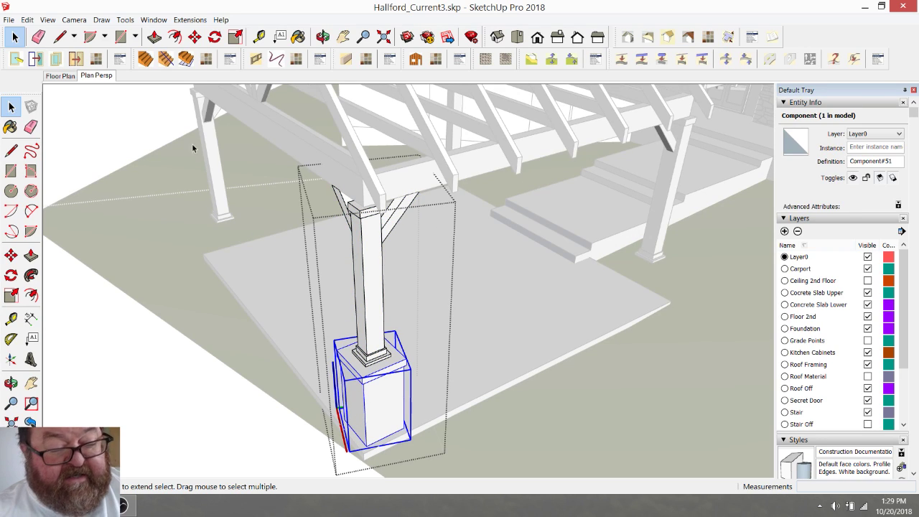
{"action": "left_click", "coordinate": [194, 37]}
{"action": "scroll", "coordinate": [327, 351], "scroll_direction": "up", "scroll_amount": 3}
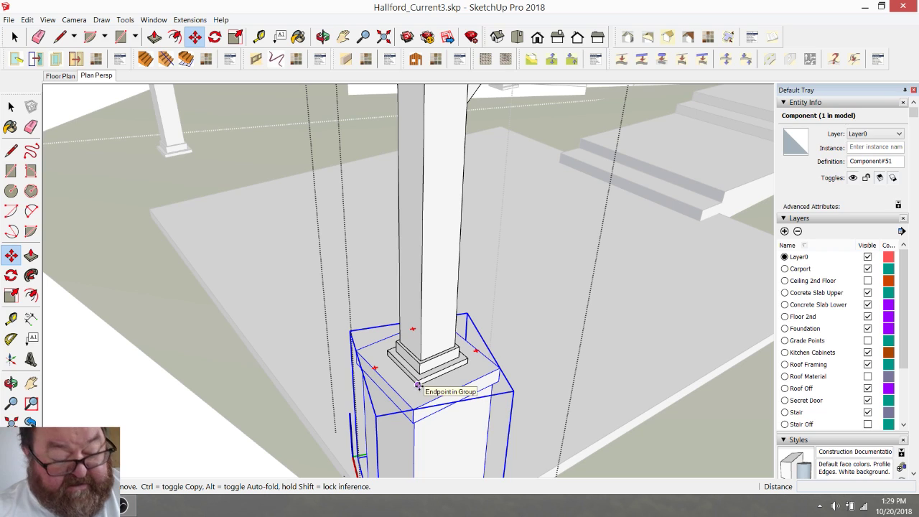
{"action": "left_click", "coordinate": [418, 386]}
{"action": "scroll", "coordinate": [418, 381], "scroll_direction": "down", "scroll_amount": 3}
{"action": "scroll", "coordinate": [205, 199], "scroll_direction": "up", "scroll_amount": 5}
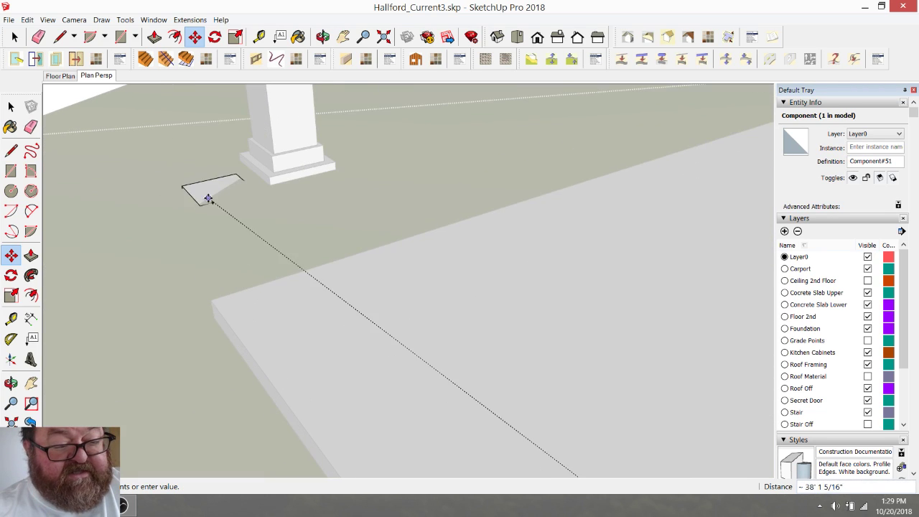
{"action": "scroll", "coordinate": [264, 190], "scroll_direction": "up", "scroll_amount": 3}
{"action": "left_click", "coordinate": [269, 185]}
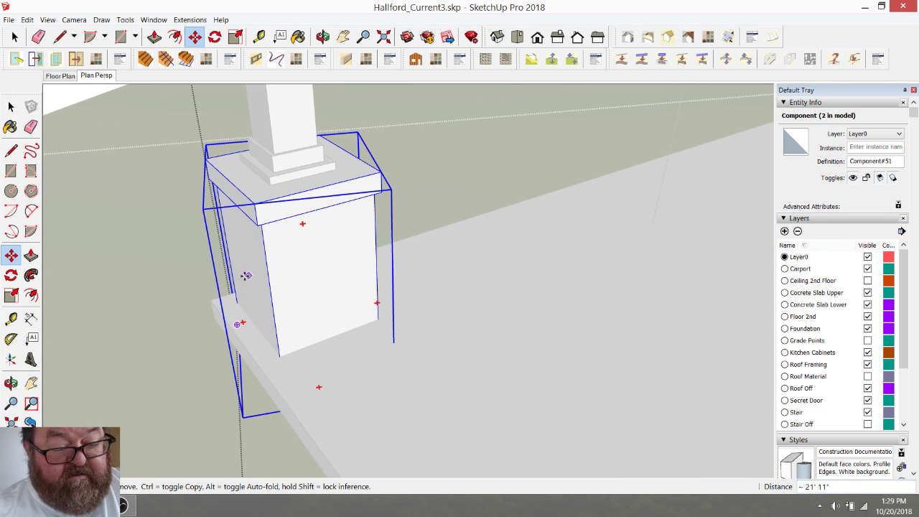
- Copy the new gable-end pedestal to the post beside the lower steps, aligning it by the matching base trim corners
{"action": "scroll", "coordinate": [230, 272], "scroll_direction": "down", "scroll_amount": 2}
{"action": "scroll", "coordinate": [206, 271], "scroll_direction": "down", "scroll_amount": 2}
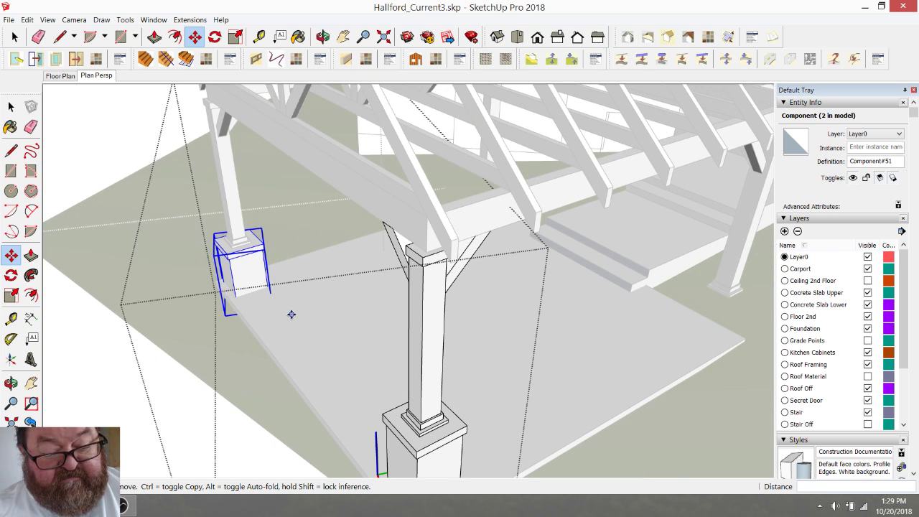
{"action": "scroll", "coordinate": [251, 241], "scroll_direction": "up", "scroll_amount": 5}
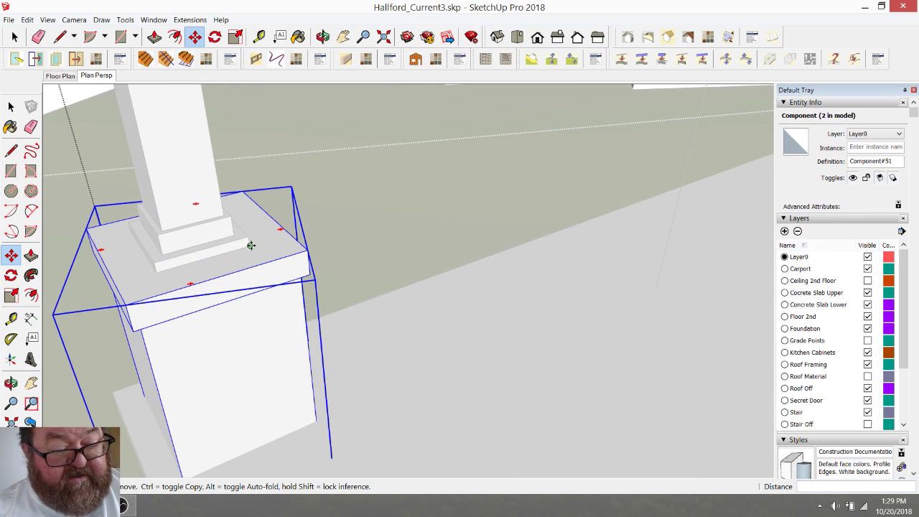
{"action": "scroll", "coordinate": [250, 246], "scroll_direction": "down", "scroll_amount": 3}
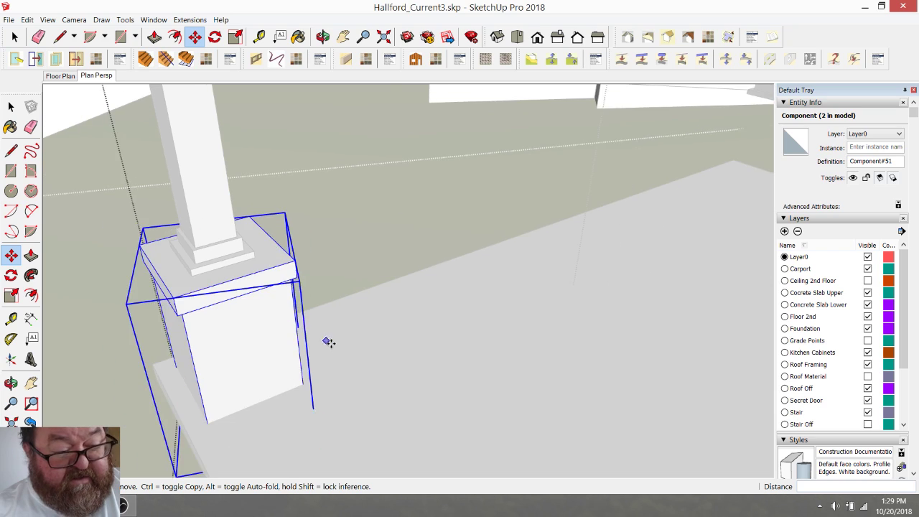
{"action": "key", "text": "space"}
{"action": "scroll", "coordinate": [272, 332], "scroll_direction": "down", "scroll_amount": 2}
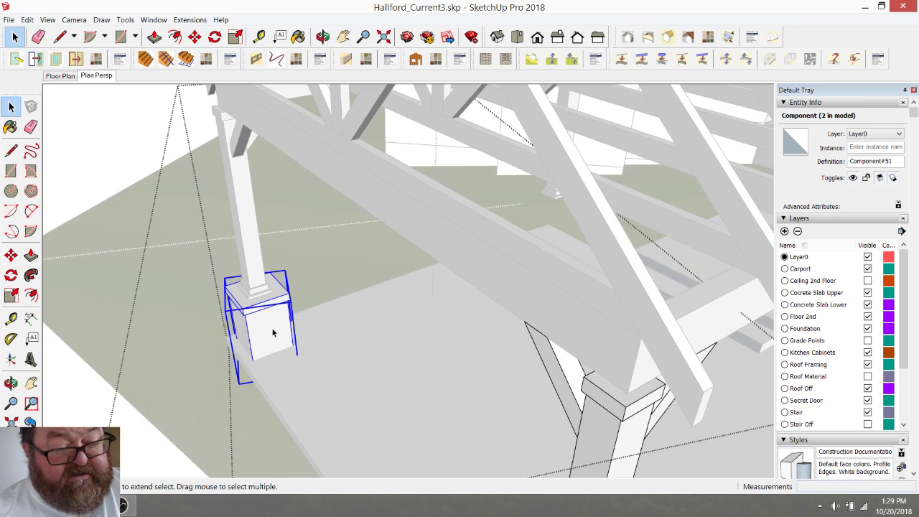
{"action": "scroll", "coordinate": [272, 326], "scroll_direction": "up", "scroll_amount": 4}
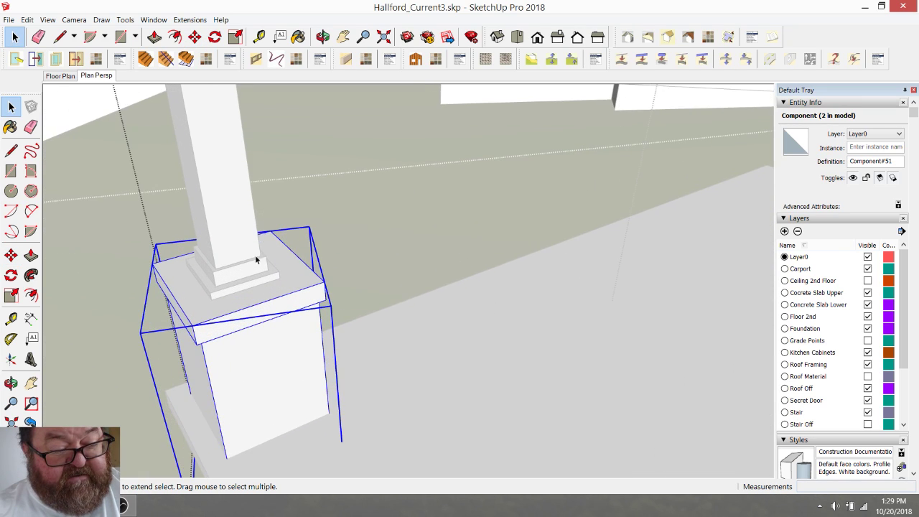
{"action": "key", "text": "m"}
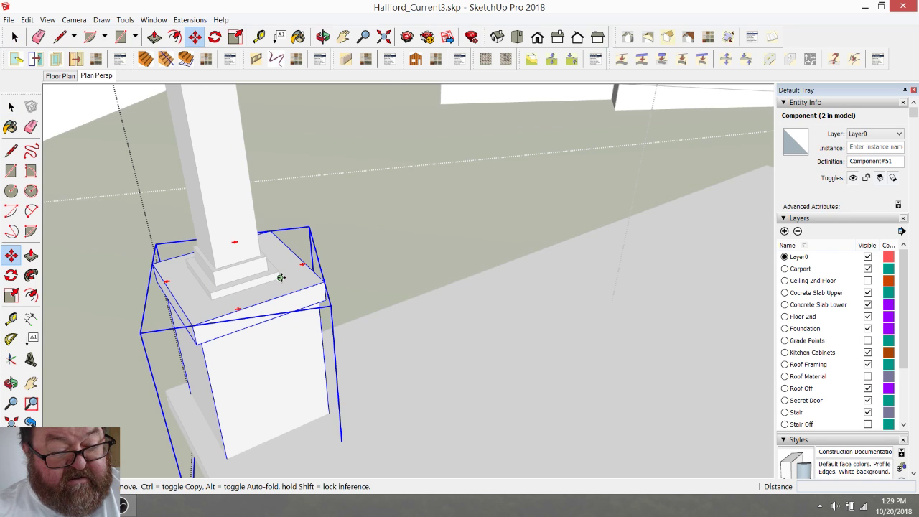
{"action": "left_click", "coordinate": [281, 278]}
{"action": "scroll", "coordinate": [215, 287], "scroll_direction": "down", "scroll_amount": 6}
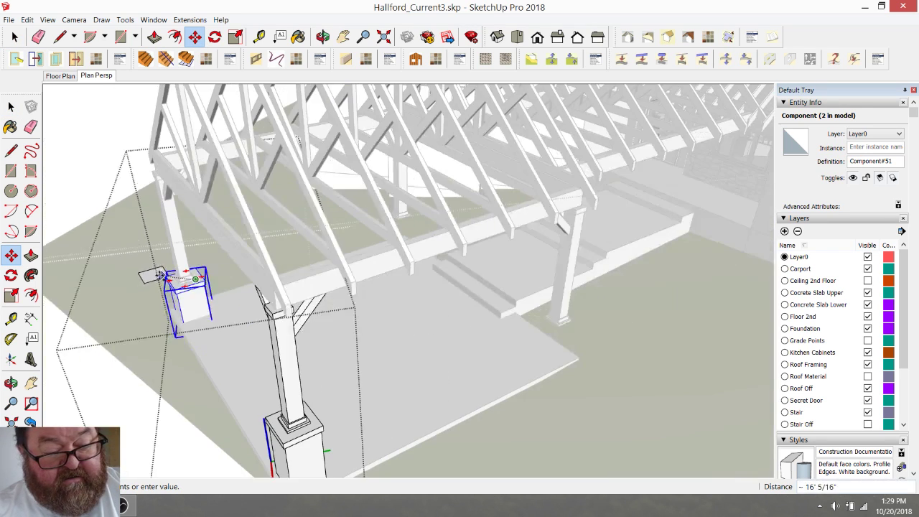
{"action": "scroll", "coordinate": [407, 316], "scroll_direction": "up", "scroll_amount": 5}
{"action": "scroll", "coordinate": [407, 317], "scroll_direction": "up", "scroll_amount": 6}
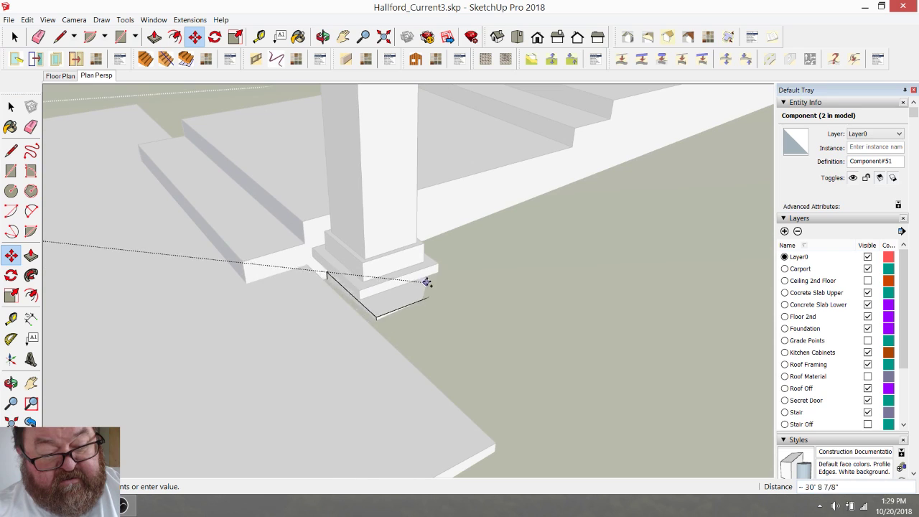
{"action": "left_click", "coordinate": [436, 273]}
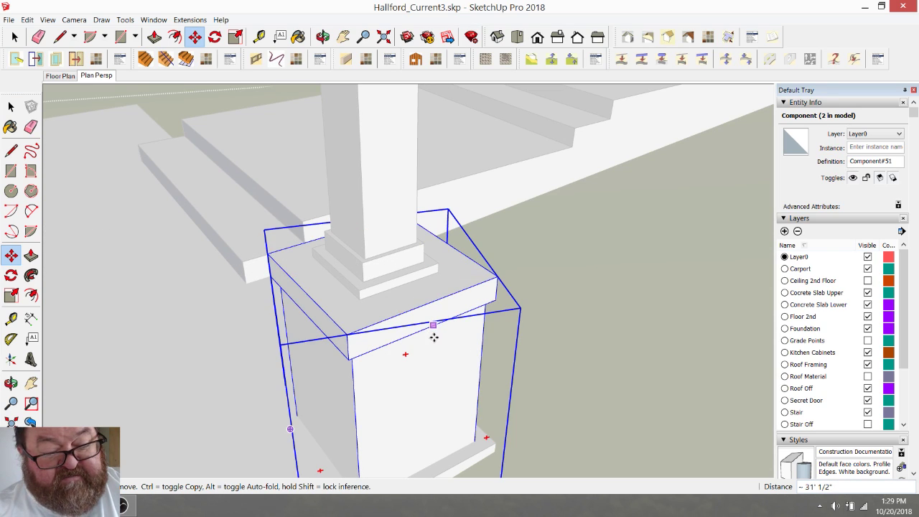
- Copy the pedestal beside the steps to the remaining back post, using the base trim corner as reference
{"action": "left_click", "coordinate": [361, 299]}
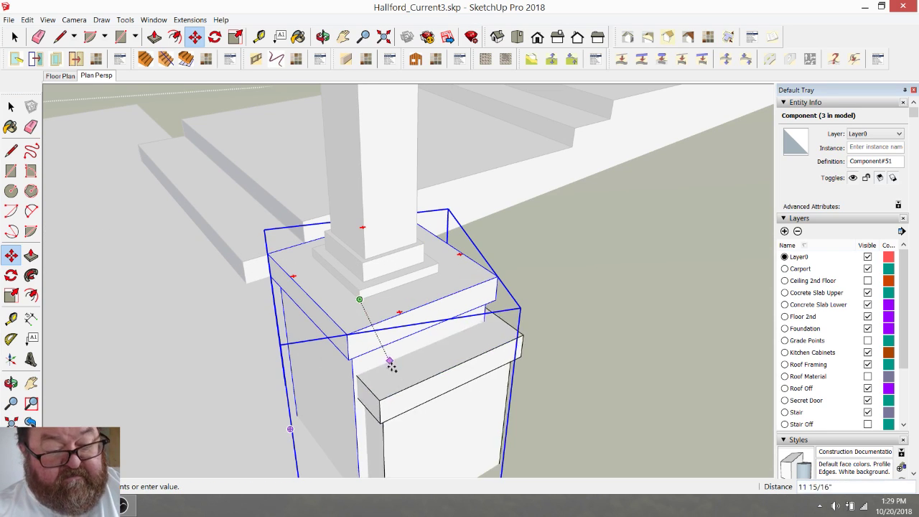
{"action": "scroll", "coordinate": [391, 366], "scroll_direction": "down", "scroll_amount": 8}
{"action": "scroll", "coordinate": [230, 242], "scroll_direction": "up", "scroll_amount": 5}
{"action": "scroll", "coordinate": [230, 242], "scroll_direction": "up", "scroll_amount": 2}
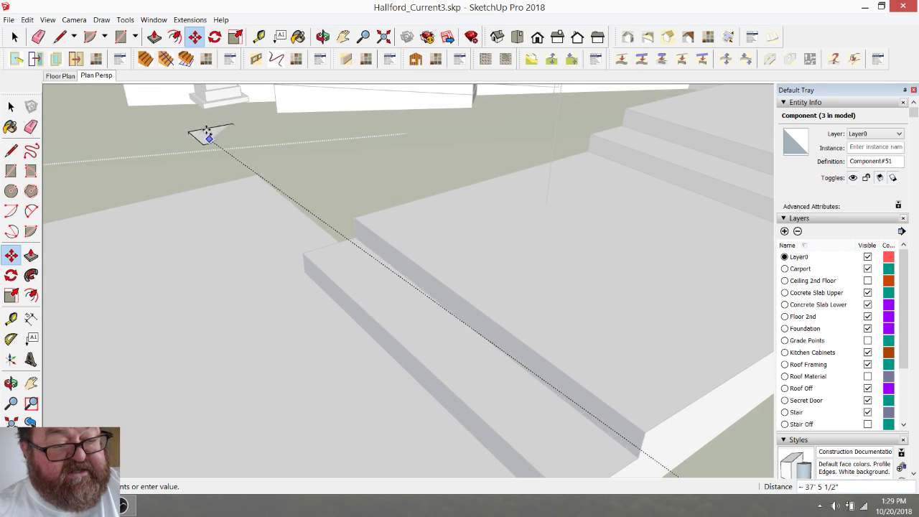
{"action": "scroll", "coordinate": [267, 253], "scroll_direction": "down", "scroll_amount": 3}
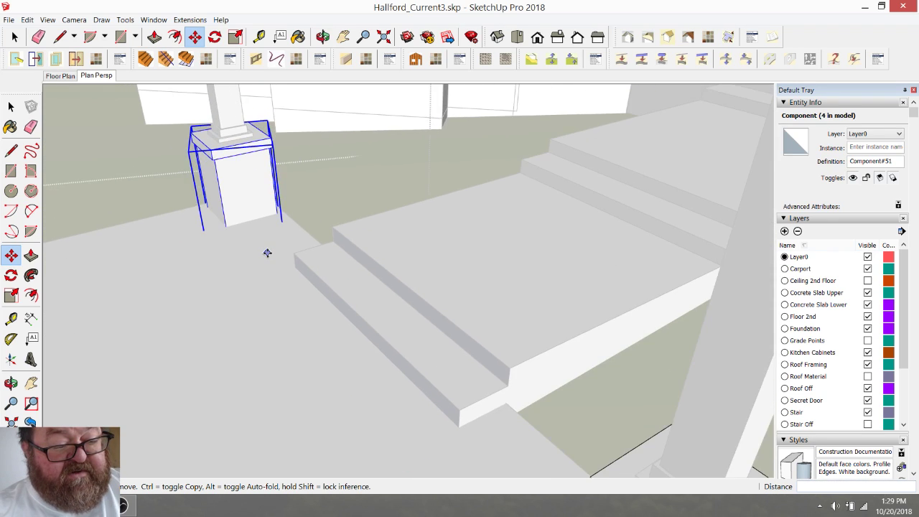
- View all four carport pedestals together and close the corner post component
{"action": "scroll", "coordinate": [459, 289], "scroll_direction": "down", "scroll_amount": 3}
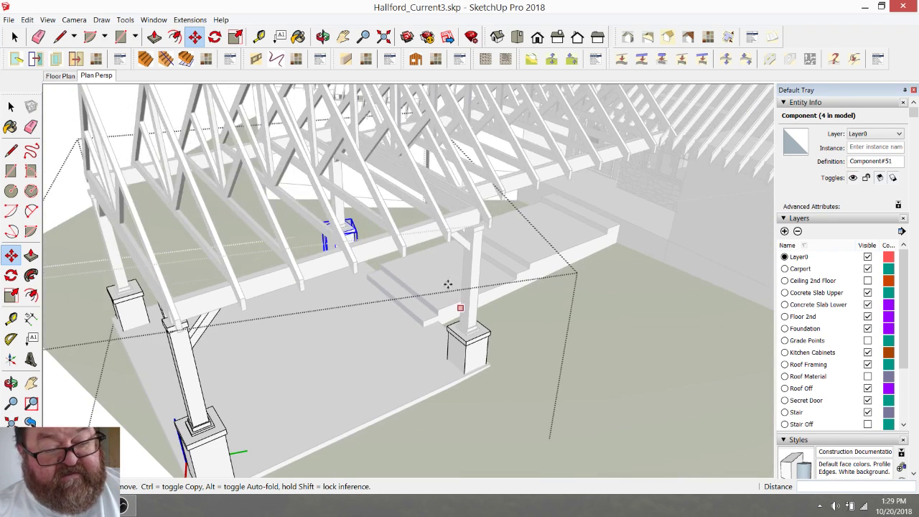
{"action": "left_click", "coordinate": [322, 36]}
{"action": "scroll", "coordinate": [395, 311], "scroll_direction": "down", "scroll_amount": 1}
{"action": "left_click_drag", "start_coordinate": [396, 310], "coordinate": [420, 278]}
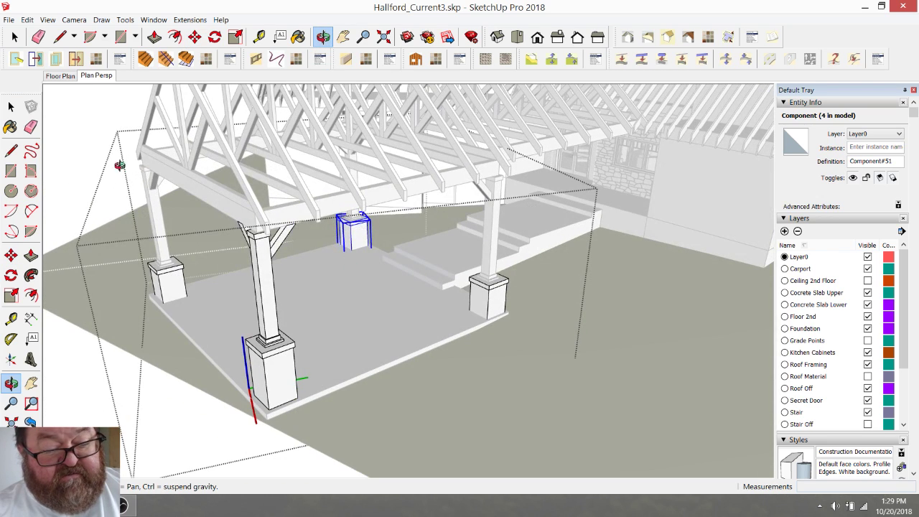
{"action": "key", "text": "space"}
{"action": "left_click", "coordinate": [67, 165]}
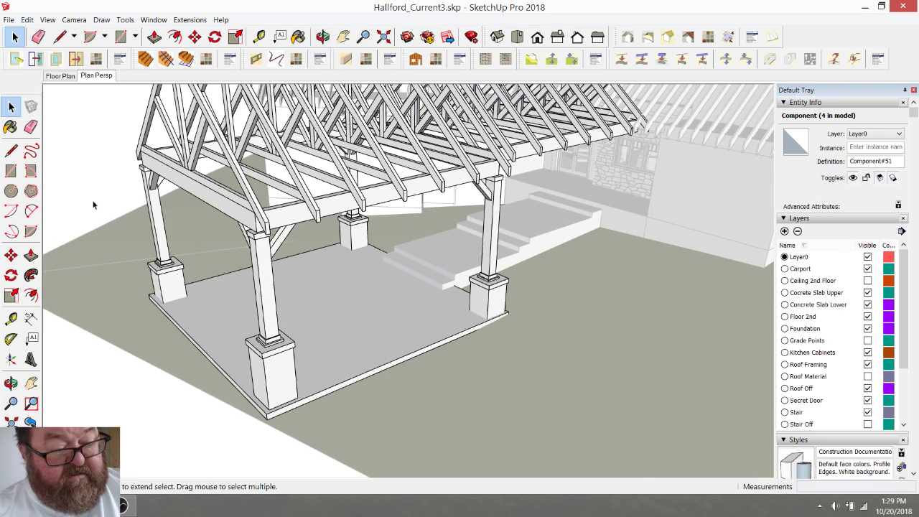
- Cut the other gable-end post's pedestal from the corner post component and paste it in place inside its own post's component
{"action": "left_click", "coordinate": [165, 288]}
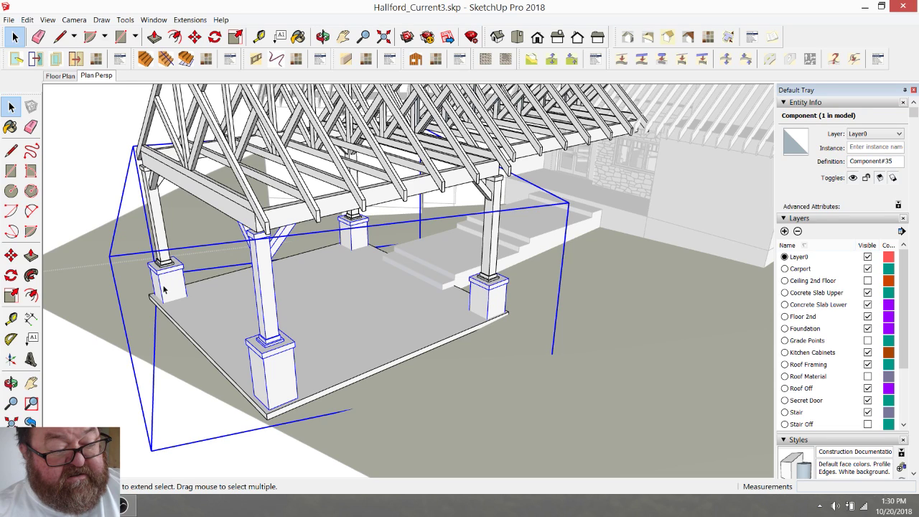
{"action": "double_click", "coordinate": [164, 287]}
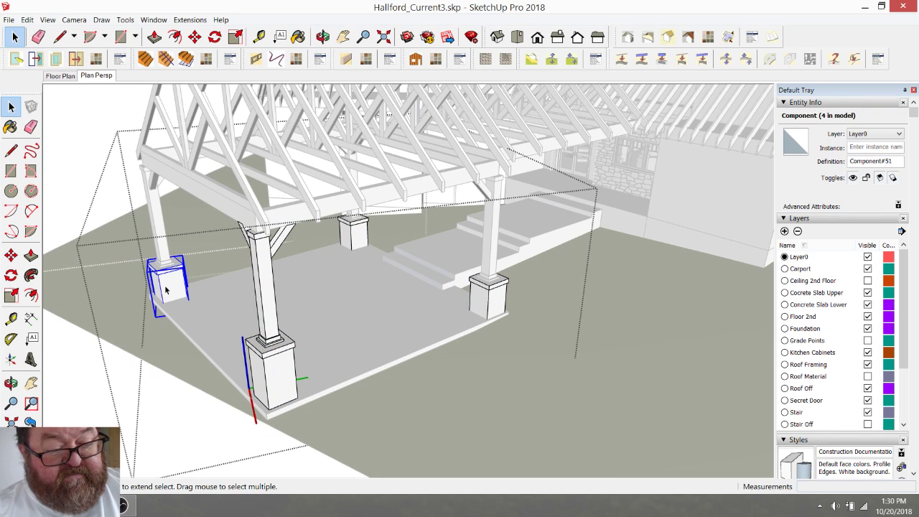
{"action": "left_click", "coordinate": [27, 19]}
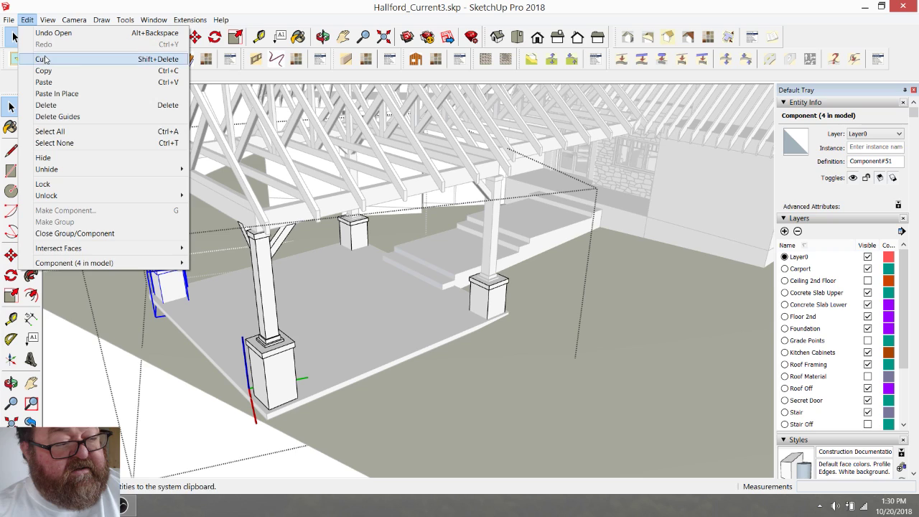
{"action": "left_click", "coordinate": [44, 59]}
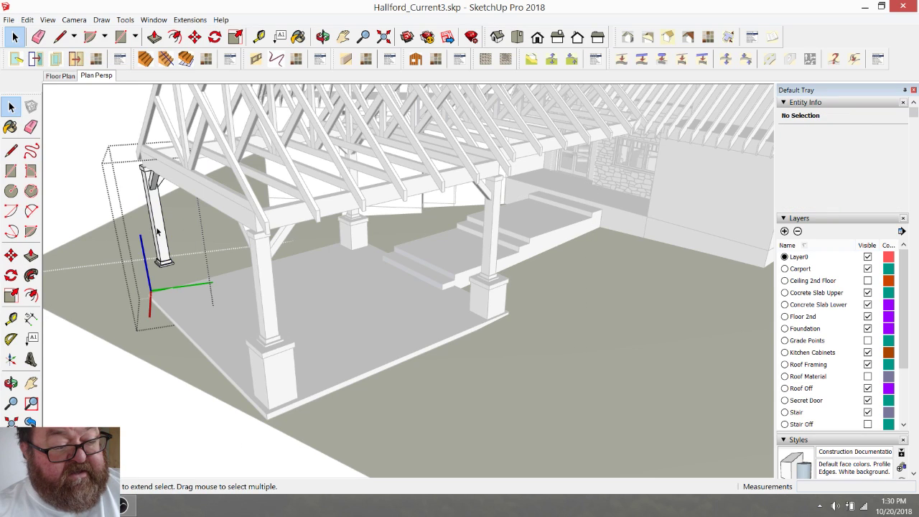
{"action": "left_click", "coordinate": [27, 20]}
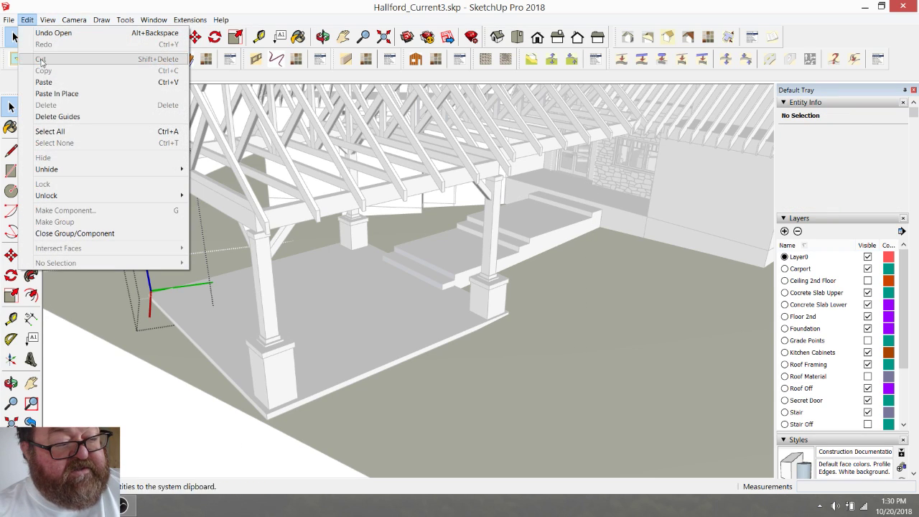
{"action": "left_click", "coordinate": [57, 92]}
{"action": "left_click", "coordinate": [74, 129]}
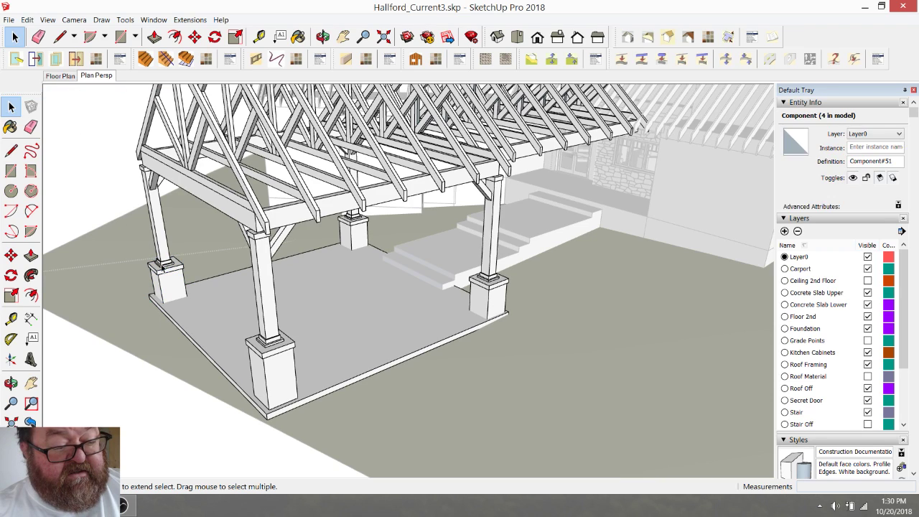
{"action": "left_click", "coordinate": [164, 264]}
{"action": "left_click", "coordinate": [111, 153]}
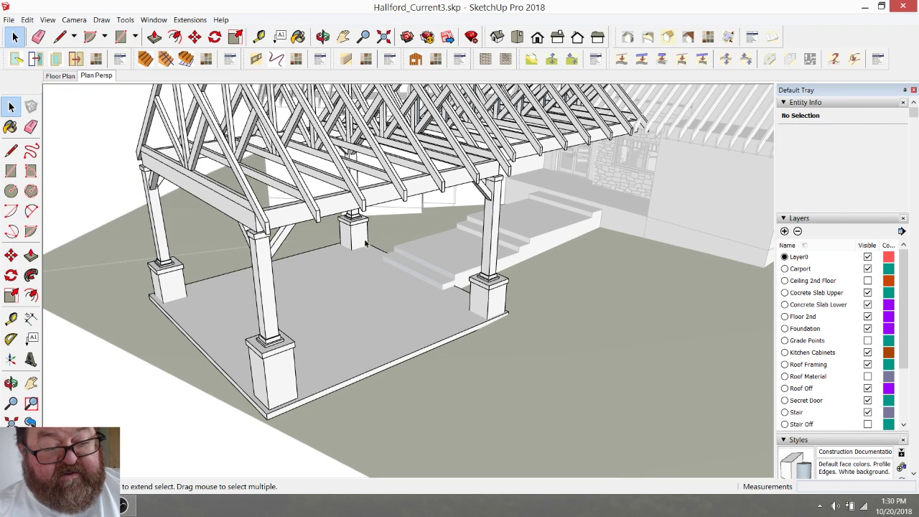
- Cut the pedestal under the back post behind the steps and paste it in place inside that post's own component
{"action": "scroll", "coordinate": [364, 222], "scroll_direction": "up", "scroll_amount": 5}
{"action": "left_click", "coordinate": [344, 252]}
{"action": "left_click", "coordinate": [343, 252]}
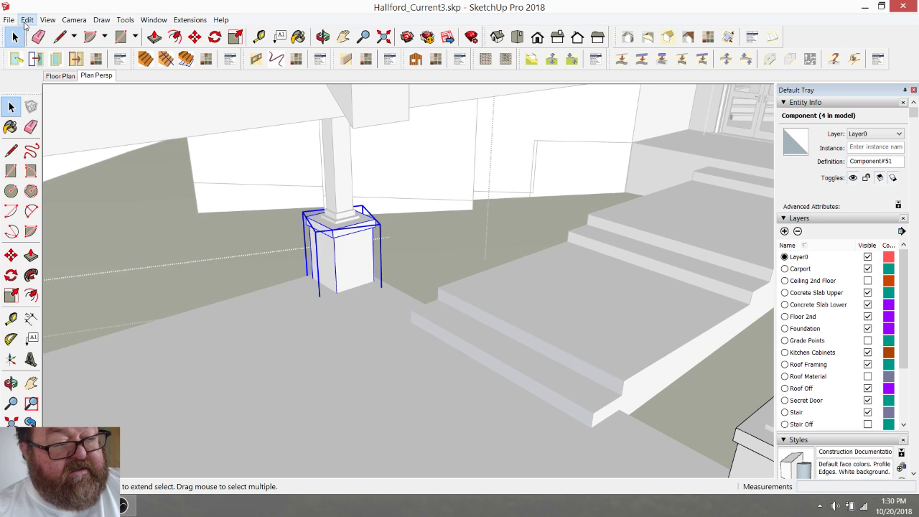
{"action": "left_click", "coordinate": [26, 20]}
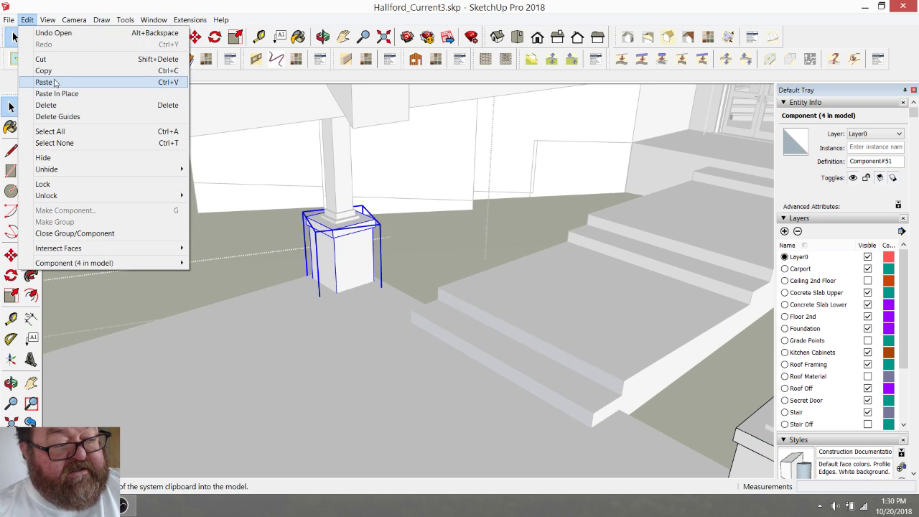
{"action": "left_click", "coordinate": [41, 59]}
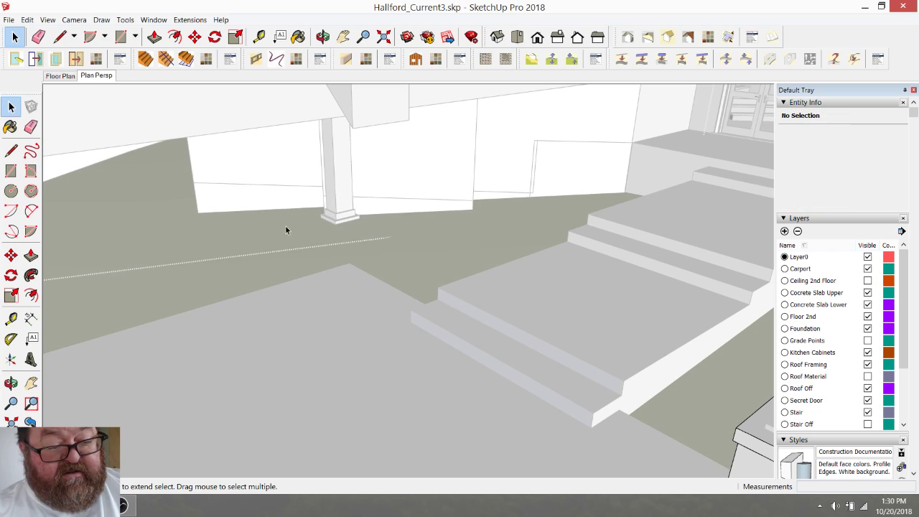
{"action": "scroll", "coordinate": [395, 323], "scroll_direction": "down", "scroll_amount": 3}
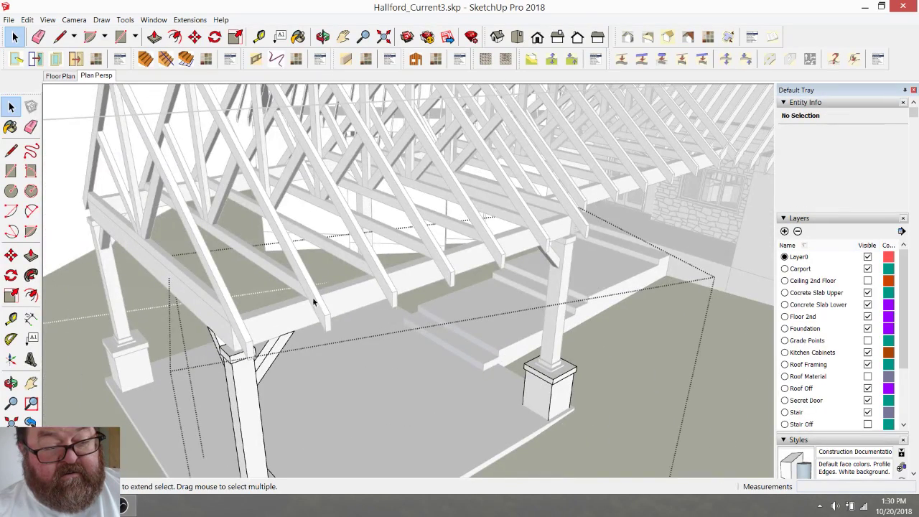
{"action": "scroll", "coordinate": [313, 302], "scroll_direction": "down", "scroll_amount": 3}
{"action": "scroll", "coordinate": [337, 222], "scroll_direction": "up", "scroll_amount": 5}
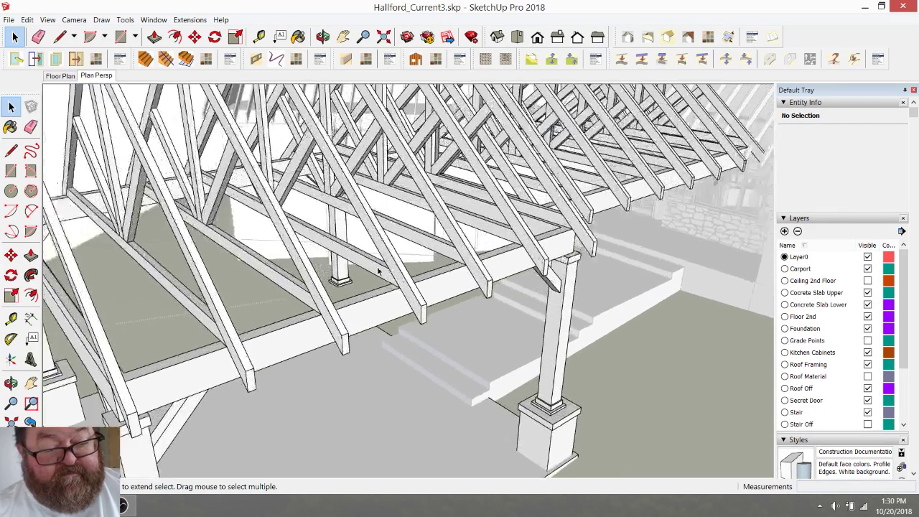
{"action": "key", "text": "ctrl+v"}
{"action": "double_click", "coordinate": [341, 225]}
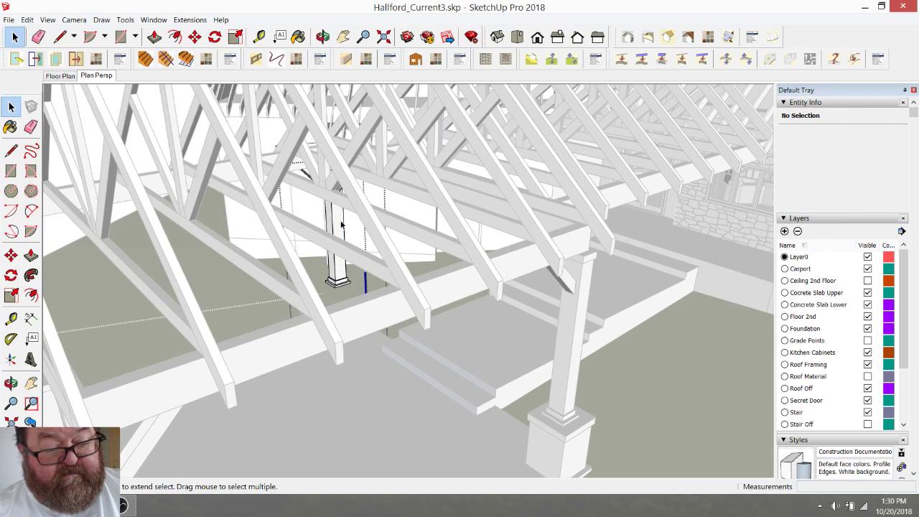
{"action": "left_click", "coordinate": [28, 20]}
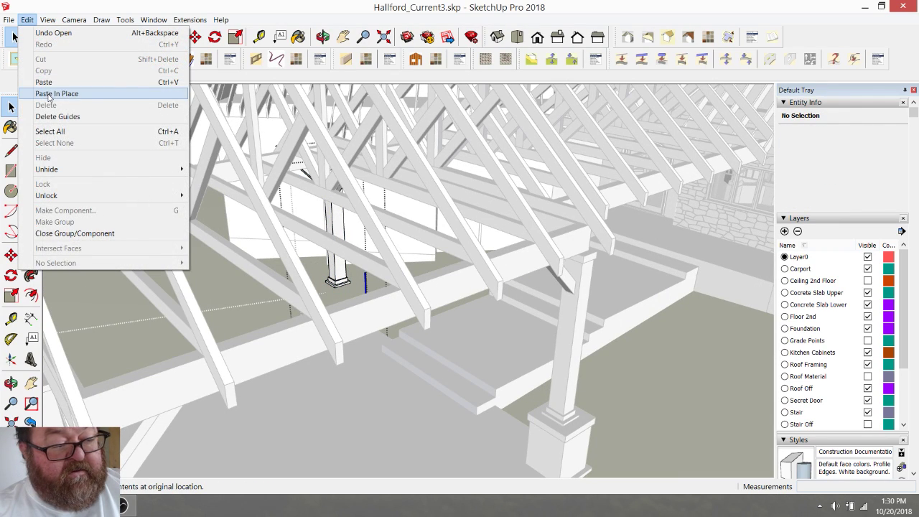
{"action": "left_click", "coordinate": [50, 94]}
- Close the back post component, then select it to check that it includes its pedestal
{"action": "left_click", "coordinate": [323, 37]}
{"action": "scroll", "coordinate": [443, 299], "scroll_direction": "down", "scroll_amount": 3}
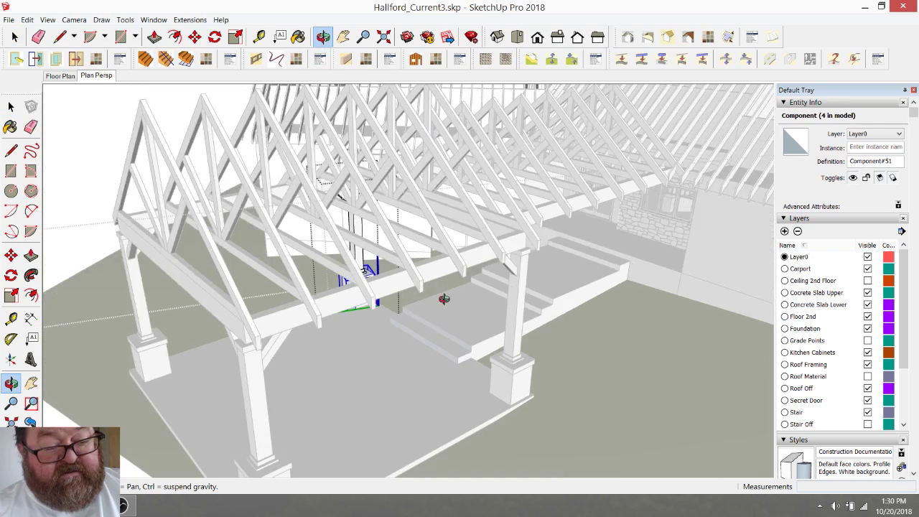
{"action": "left_click_drag", "start_coordinate": [442, 299], "coordinate": [355, 272]}
{"action": "left_click", "coordinate": [14, 37]}
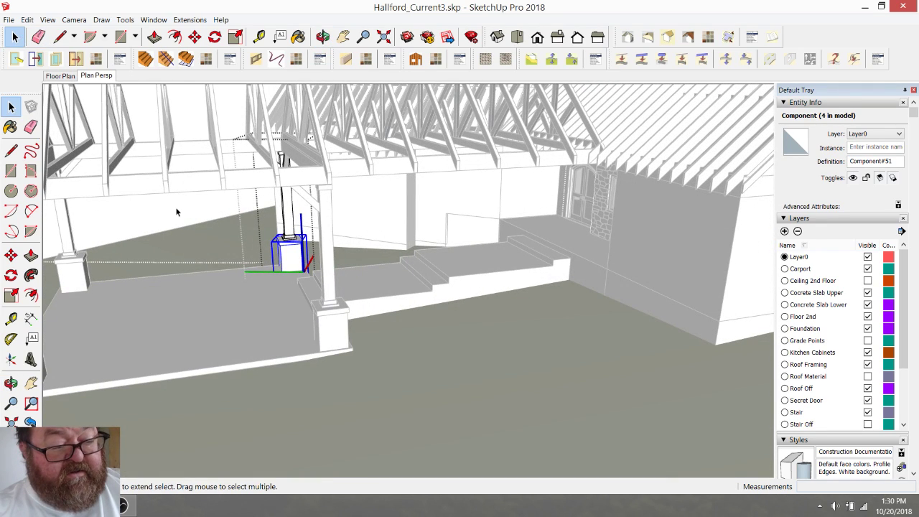
{"action": "left_click", "coordinate": [176, 211]}
{"action": "scroll", "coordinate": [270, 273], "scroll_direction": "down", "scroll_amount": 3}
{"action": "left_click", "coordinate": [276, 247]}
{"action": "scroll", "coordinate": [284, 262], "scroll_direction": "up", "scroll_amount": 5}
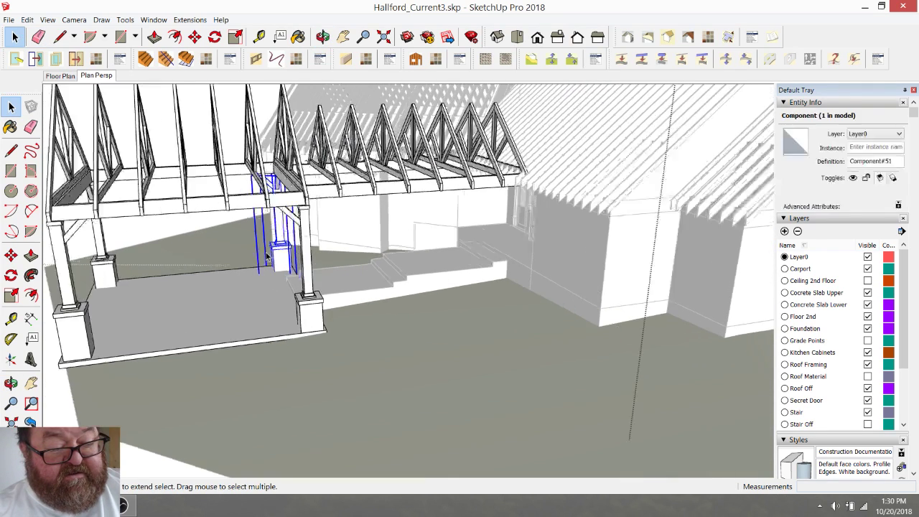
{"action": "key", "text": "m"}
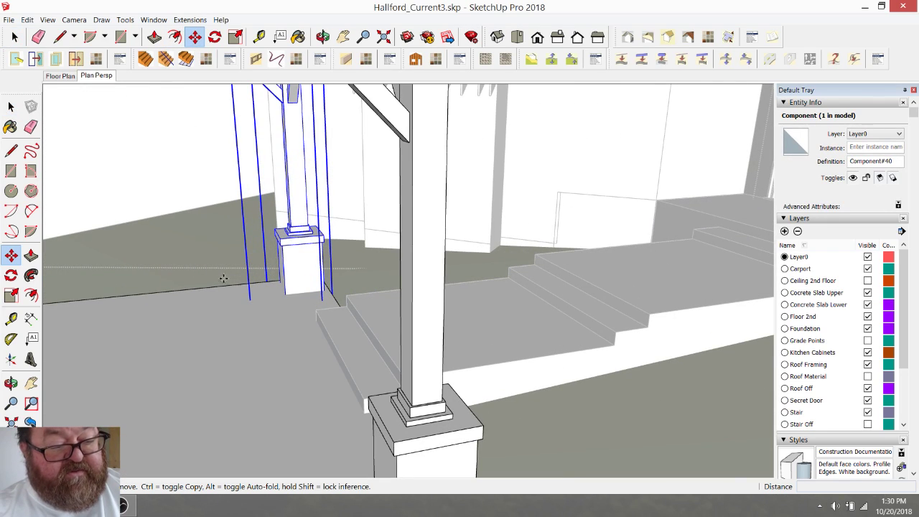
{"action": "key", "text": "Escape"}
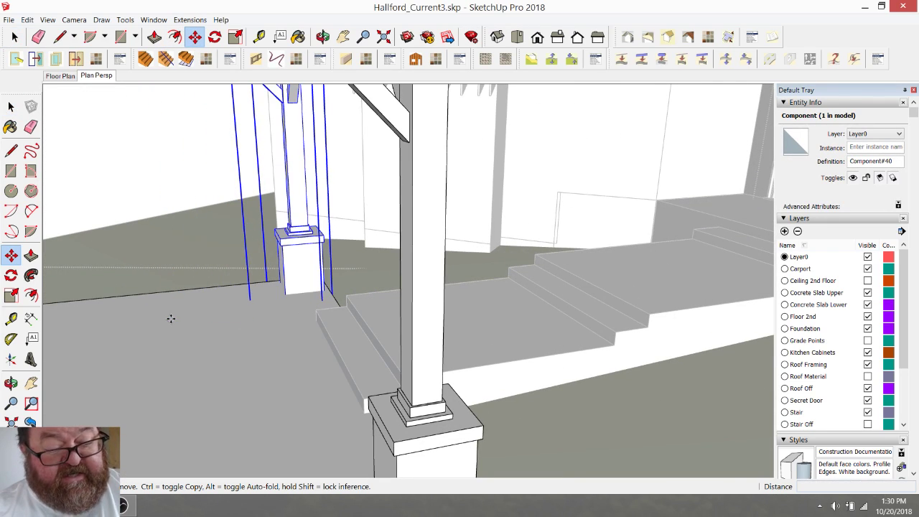
{"action": "left_click", "coordinate": [11, 106]}
- Cut the pedestal beside the lower steps from the corner post component and paste it in place inside its own post's component
{"action": "scroll", "coordinate": [389, 311], "scroll_direction": "down", "scroll_amount": 6}
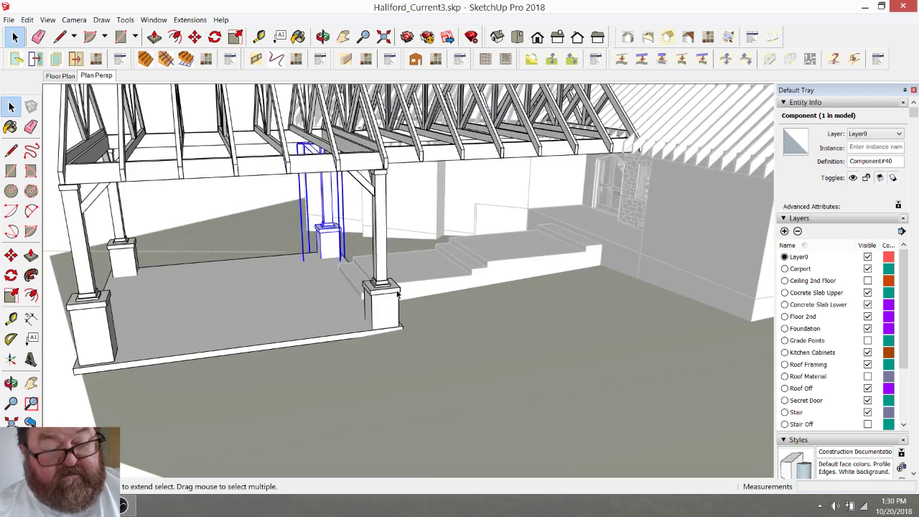
{"action": "double_click", "coordinate": [388, 311]}
{"action": "left_click", "coordinate": [387, 309]}
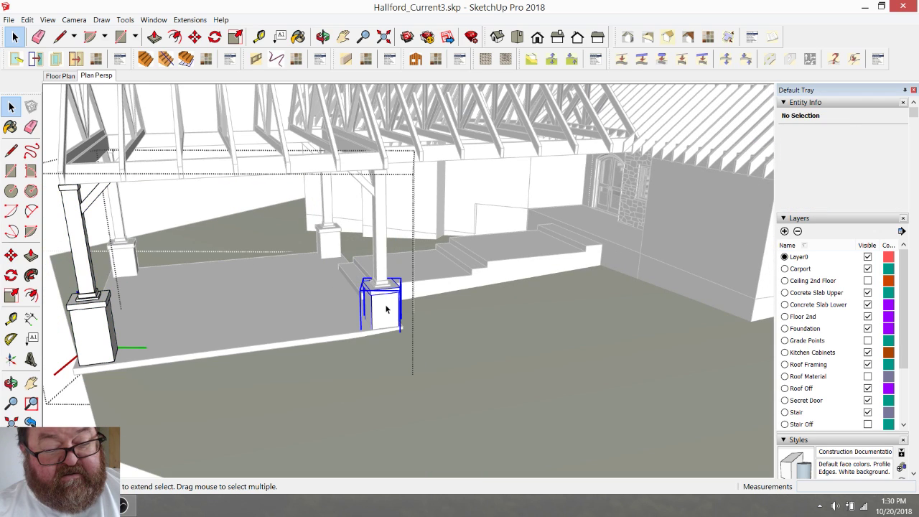
{"action": "left_click", "coordinate": [26, 19]}
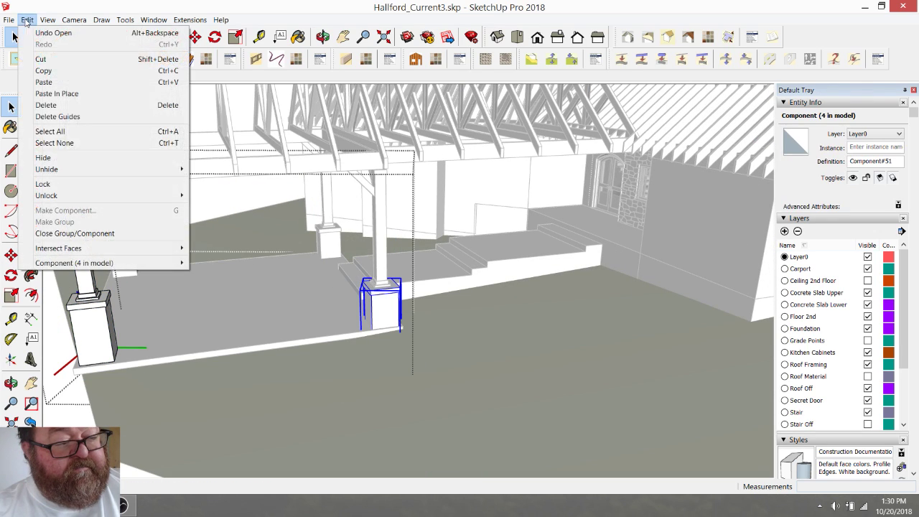
{"action": "left_click", "coordinate": [38, 58]}
{"action": "left_click", "coordinate": [374, 278]}
{"action": "left_click", "coordinate": [380, 276]}
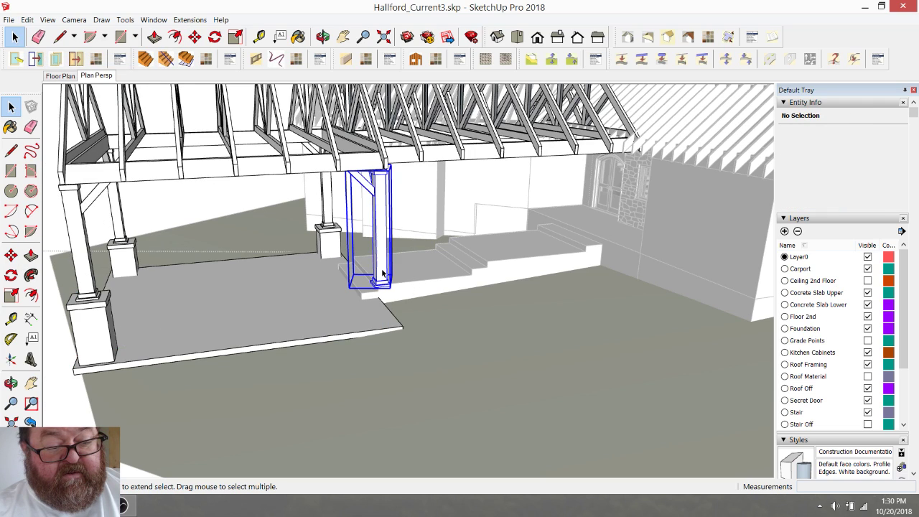
{"action": "double_click", "coordinate": [384, 266]}
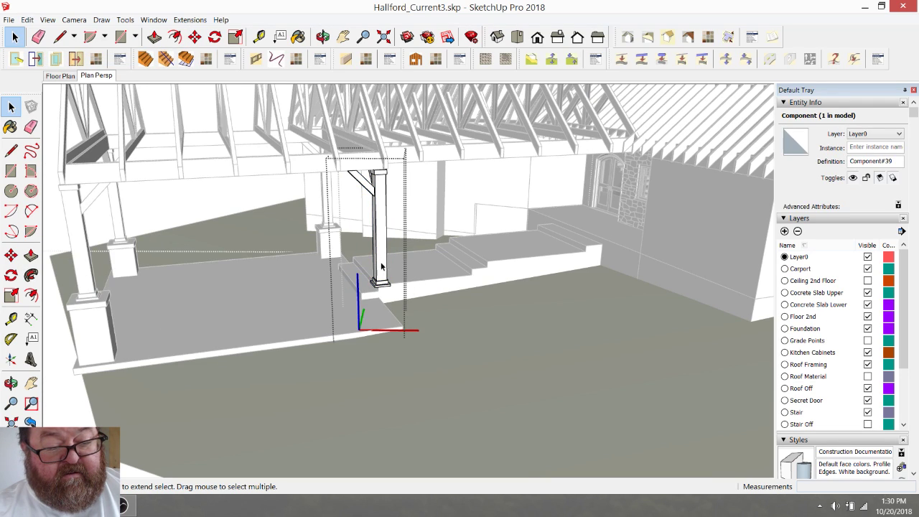
{"action": "left_click", "coordinate": [26, 19]}
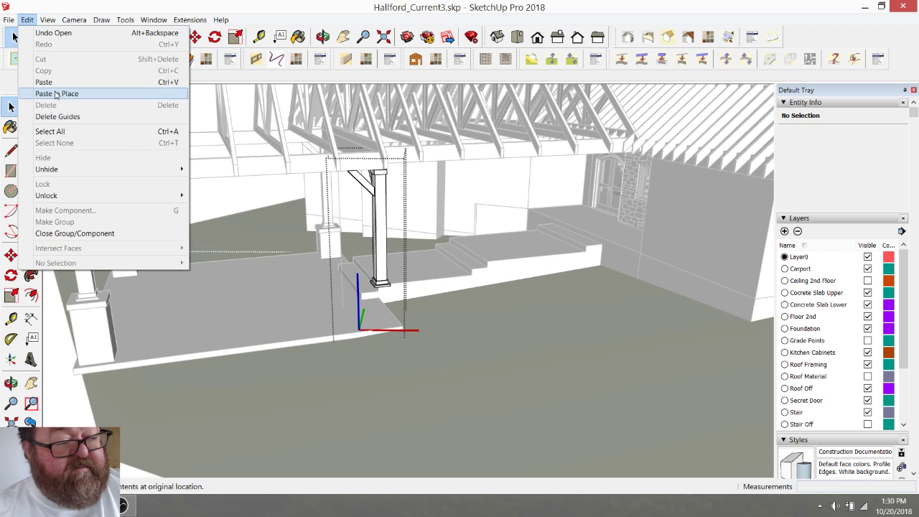
{"action": "left_click", "coordinate": [57, 94]}
{"action": "left_click", "coordinate": [432, 334]}
{"action": "scroll", "coordinate": [474, 356], "scroll_direction": "down", "scroll_amount": 2}
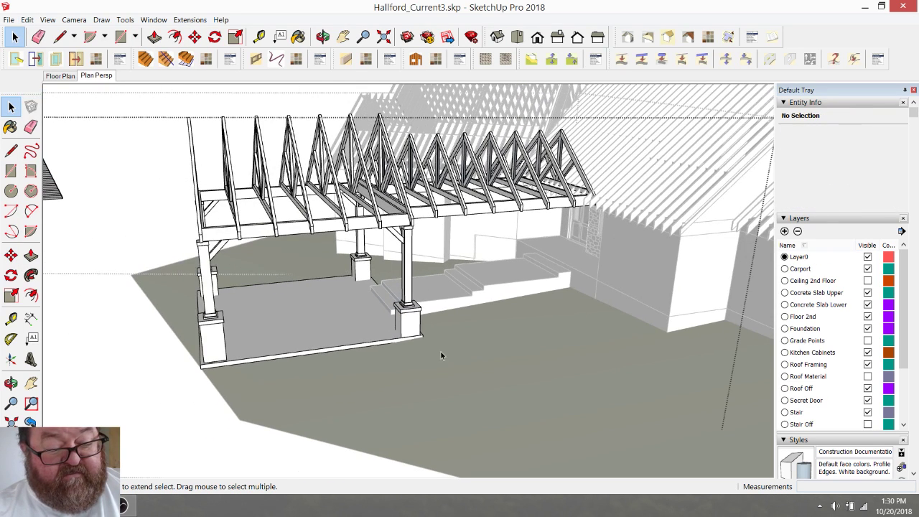
- Move the detached roof covering group 40' along the slab's long edge back onto the carport trusses and close the carport group
{"action": "left_click", "coordinate": [322, 36]}
{"action": "left_click_drag", "start_coordinate": [275, 179], "coordinate": [381, 262]}
{"action": "scroll", "coordinate": [382, 263], "scroll_direction": "down", "scroll_amount": 5}
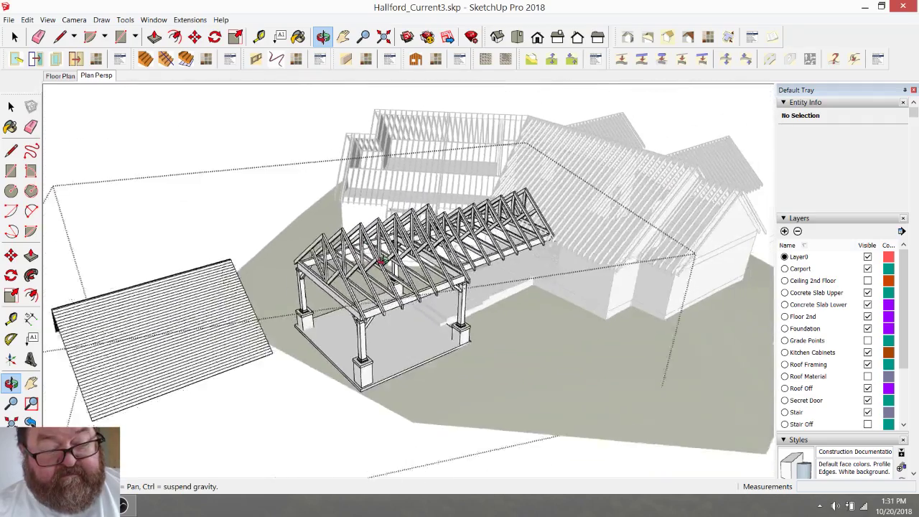
{"action": "left_click", "coordinate": [15, 37]}
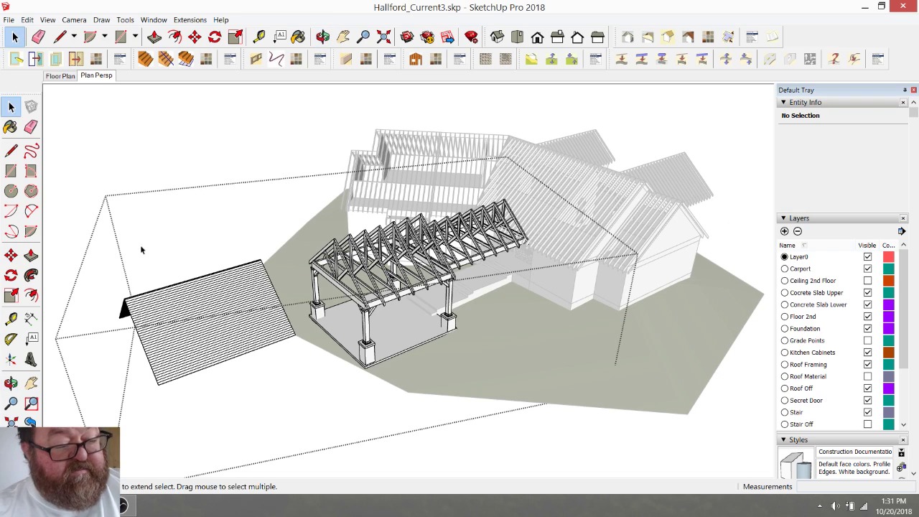
{"action": "left_click", "coordinate": [147, 316]}
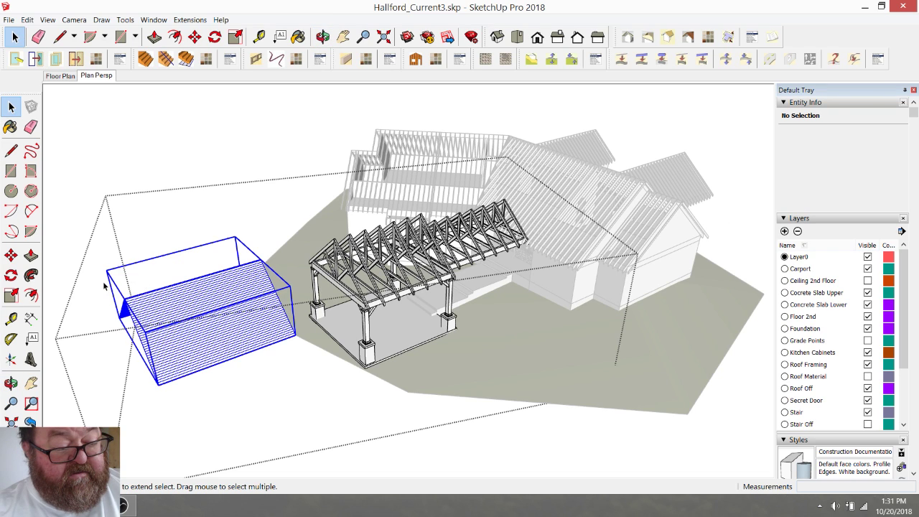
{"action": "left_click", "coordinate": [194, 36]}
{"action": "scroll", "coordinate": [419, 321], "scroll_direction": "up", "scroll_amount": 3}
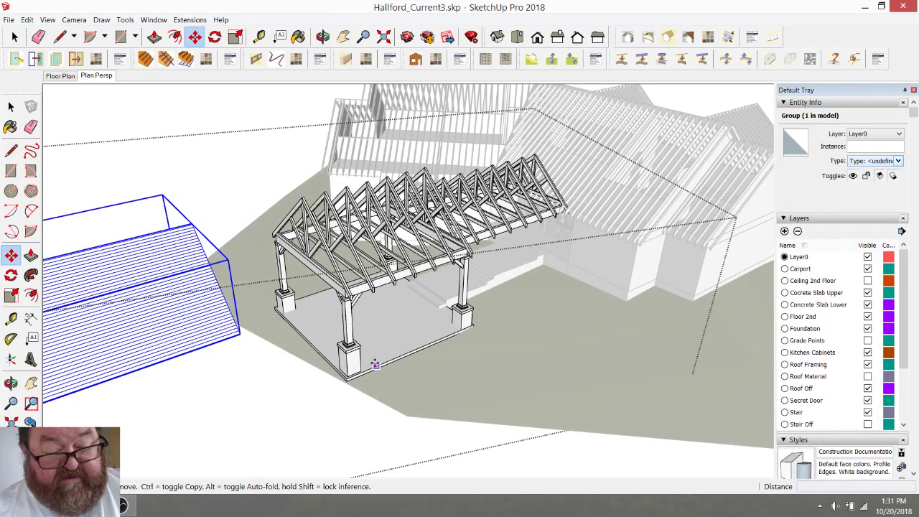
{"action": "left_click", "coordinate": [374, 365]}
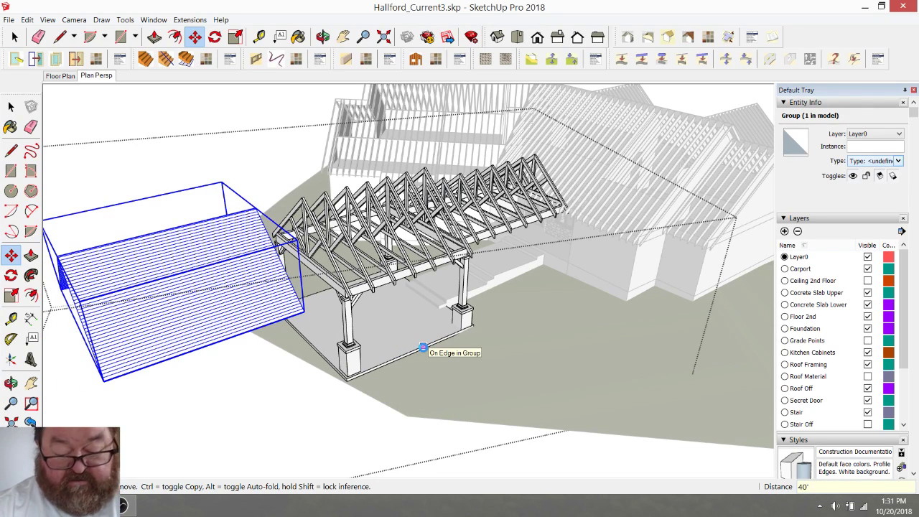
{"action": "key", "text": "Return"}
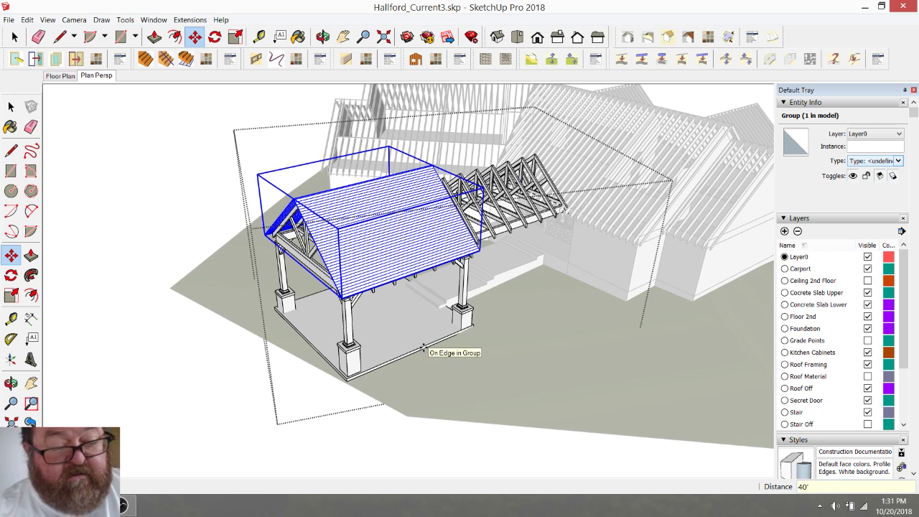
{"action": "key", "text": "space"}
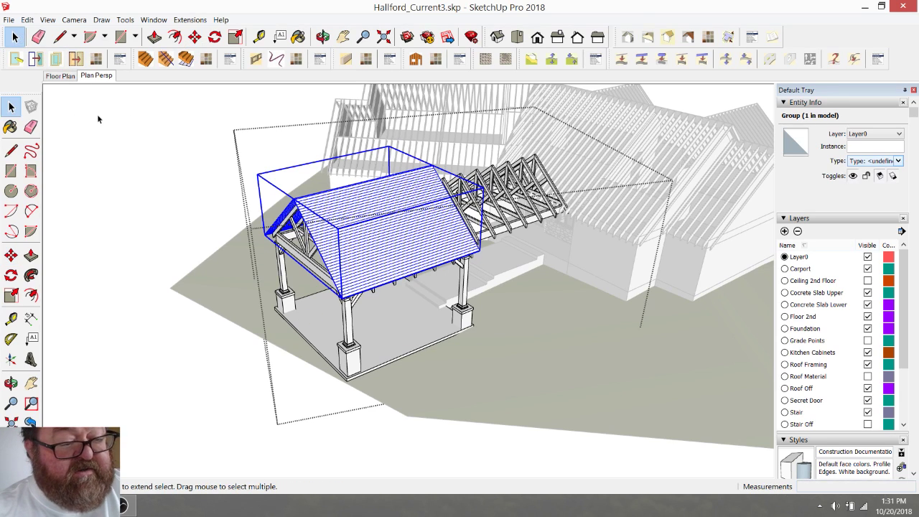
{"action": "left_click", "coordinate": [99, 116]}
- Switch to the YouTube live dashboard to check the stream chat and return to SketchUp
{"action": "key", "text": "alt+Tab"}
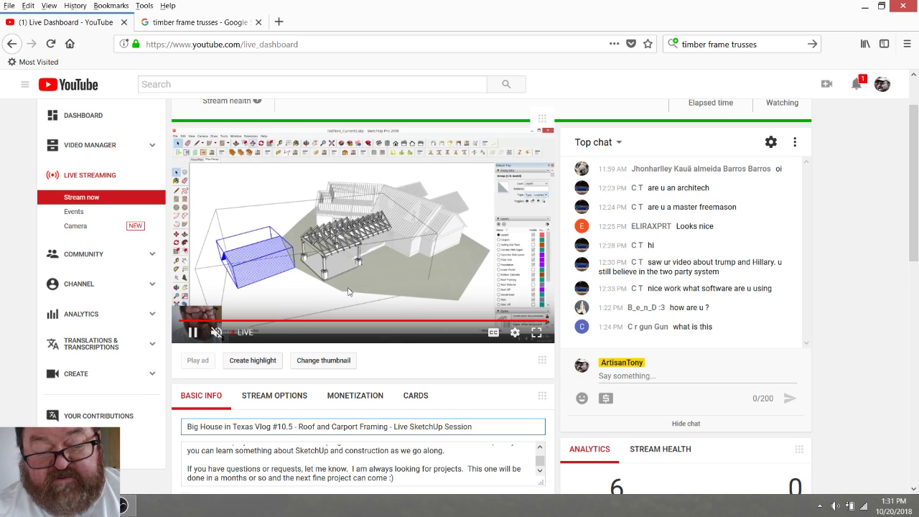
{"action": "key", "text": "alt+Tab"}
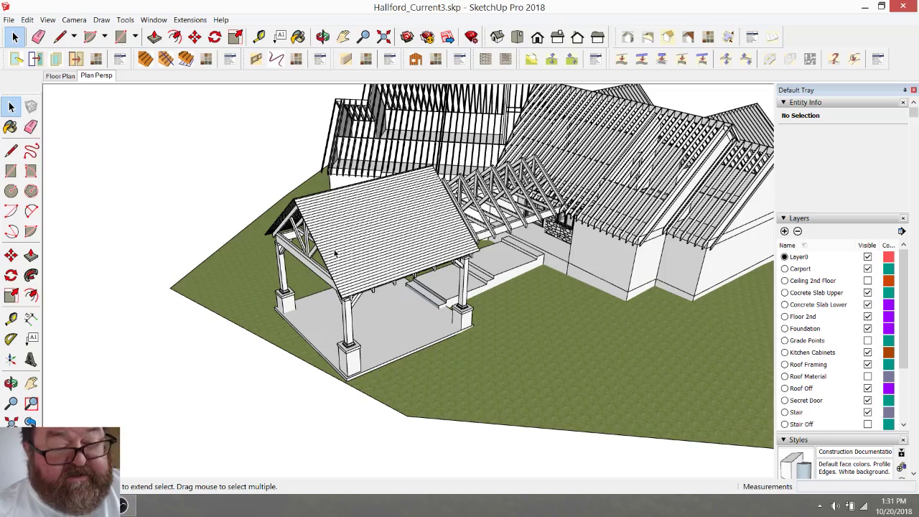
- Measure with the Tape Measure from the carport's side beam down to the front corner pedestal's cap, leaving a parallel guide line there
{"action": "left_click", "coordinate": [323, 36]}
{"action": "left_click_drag", "start_coordinate": [373, 216], "coordinate": [454, 339]}
{"action": "scroll", "coordinate": [435, 192], "scroll_direction": "up", "scroll_amount": 3}
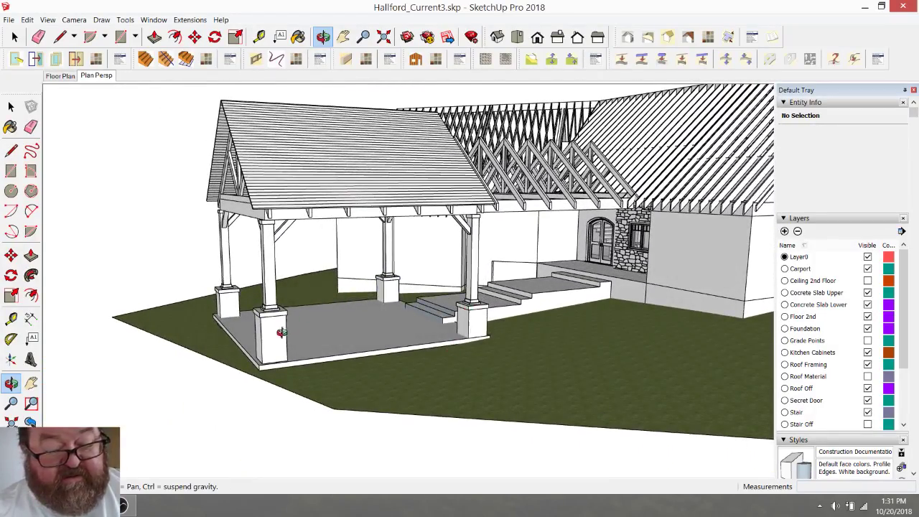
{"action": "left_click_drag", "start_coordinate": [269, 334], "coordinate": [431, 315]}
{"action": "scroll", "coordinate": [442, 308], "scroll_direction": "up", "scroll_amount": 4}
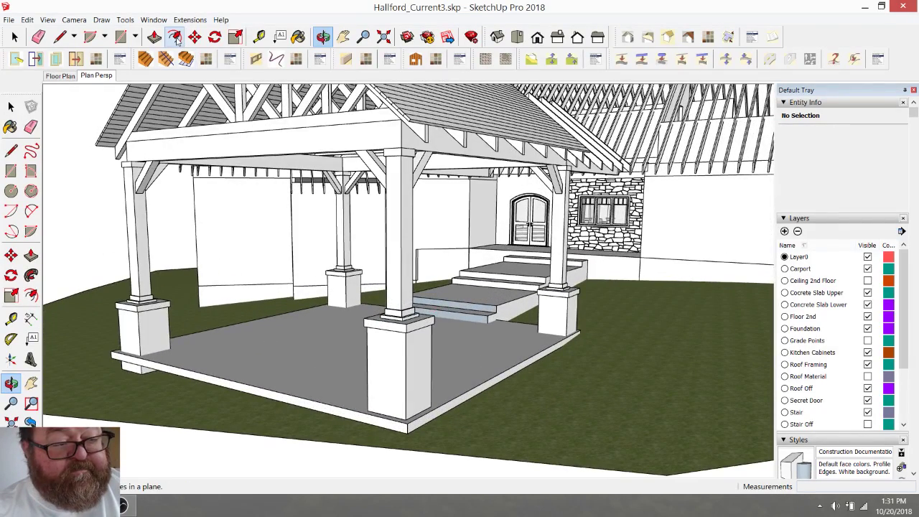
{"action": "left_click", "coordinate": [259, 37]}
{"action": "left_click", "coordinate": [444, 152]}
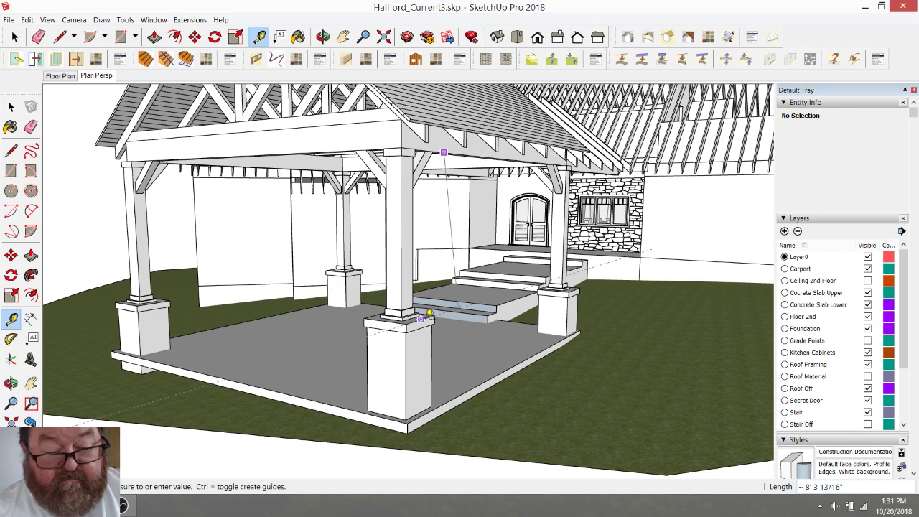
{"action": "left_click", "coordinate": [422, 318]}
- Measure with the Tape Measure from the inner roof beam to the front corner post's base, leaving a guide line there, and probe the neighbouring post's base
{"action": "left_click", "coordinate": [323, 36]}
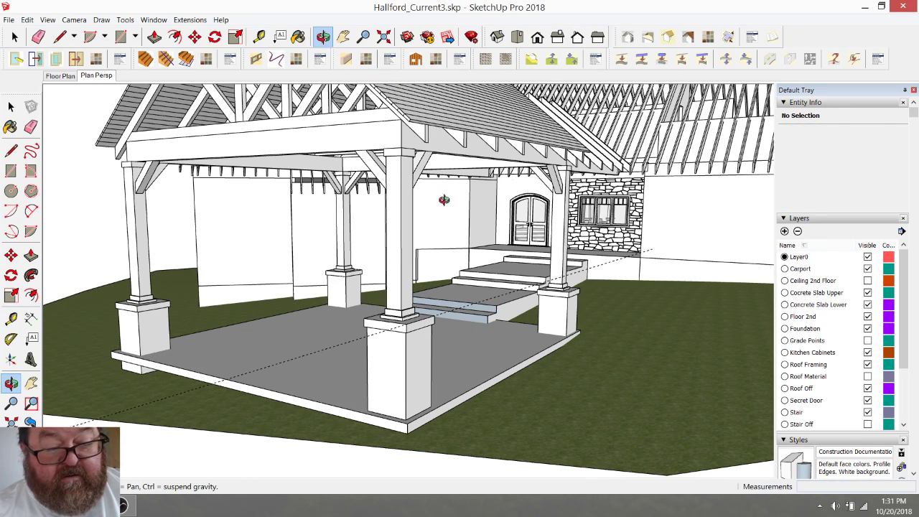
{"action": "left_click_drag", "start_coordinate": [445, 201], "coordinate": [417, 209]}
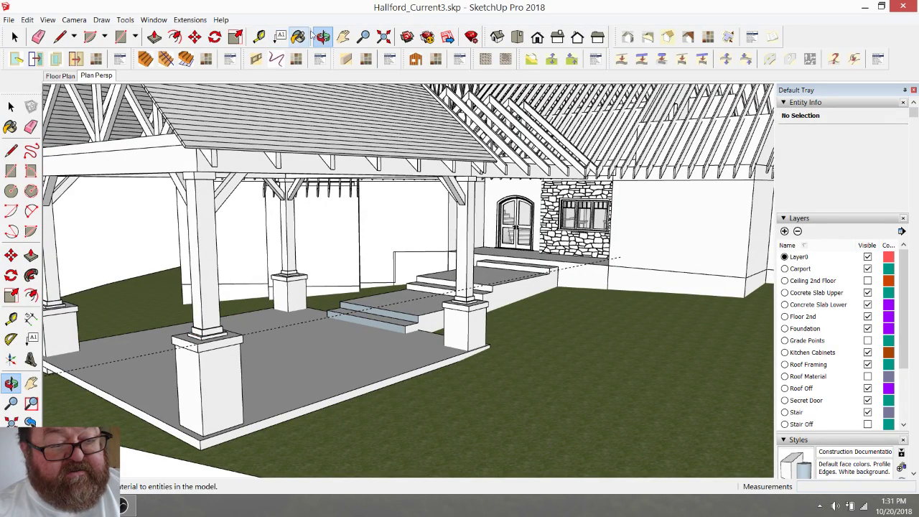
{"action": "left_click_drag", "start_coordinate": [305, 126], "coordinate": [216, 143]}
{"action": "scroll", "coordinate": [174, 214], "scroll_direction": "up", "scroll_amount": 1}
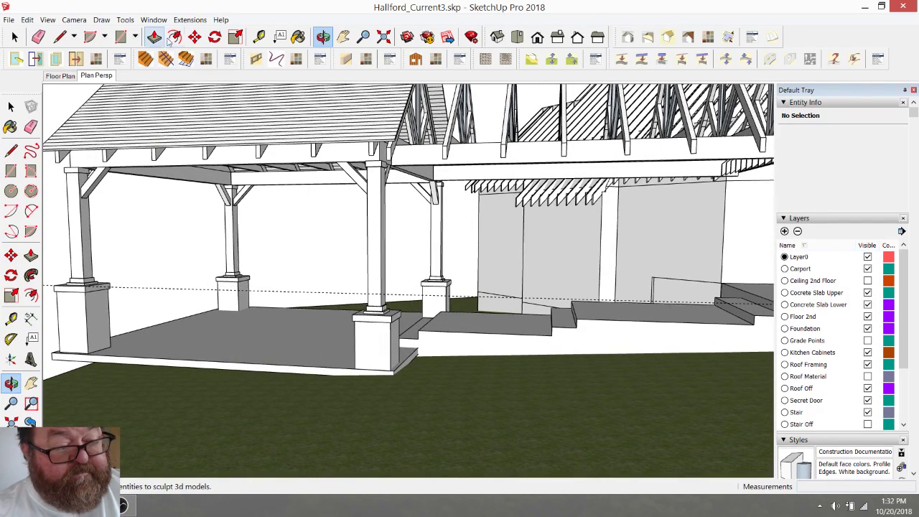
{"action": "left_click", "coordinate": [195, 37]}
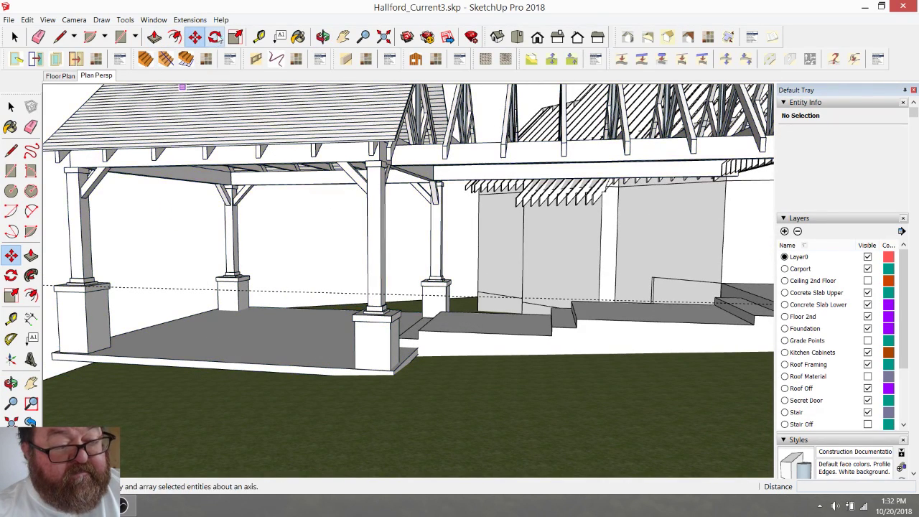
{"action": "left_click", "coordinate": [259, 36]}
{"action": "left_click", "coordinate": [180, 178]}
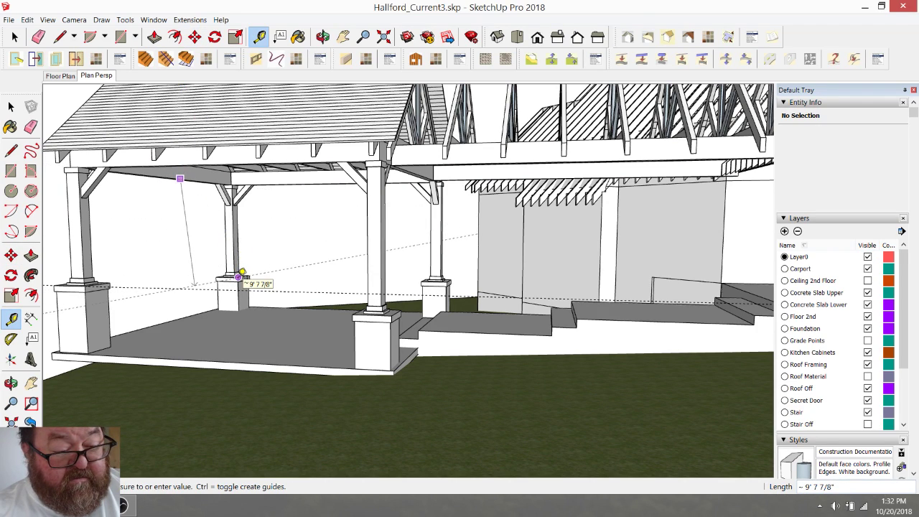
{"action": "left_click", "coordinate": [108, 280]}
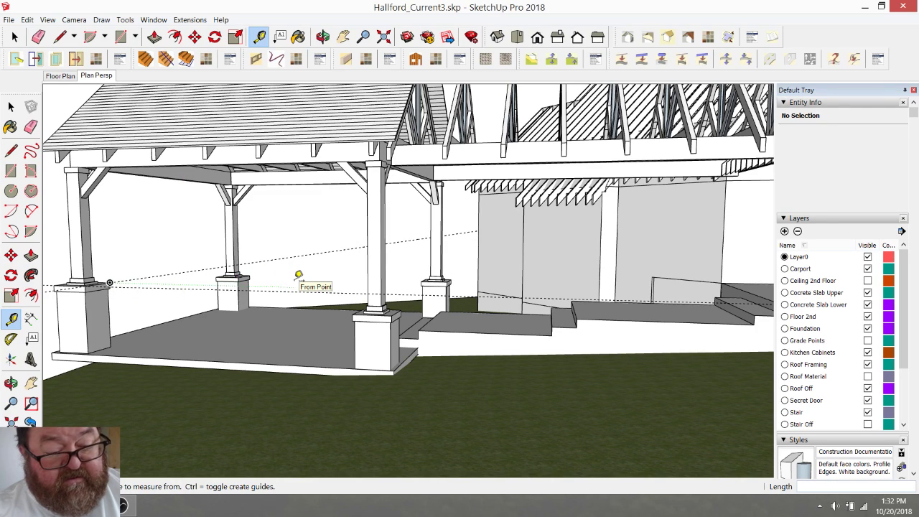
{"action": "left_click", "coordinate": [370, 313]}
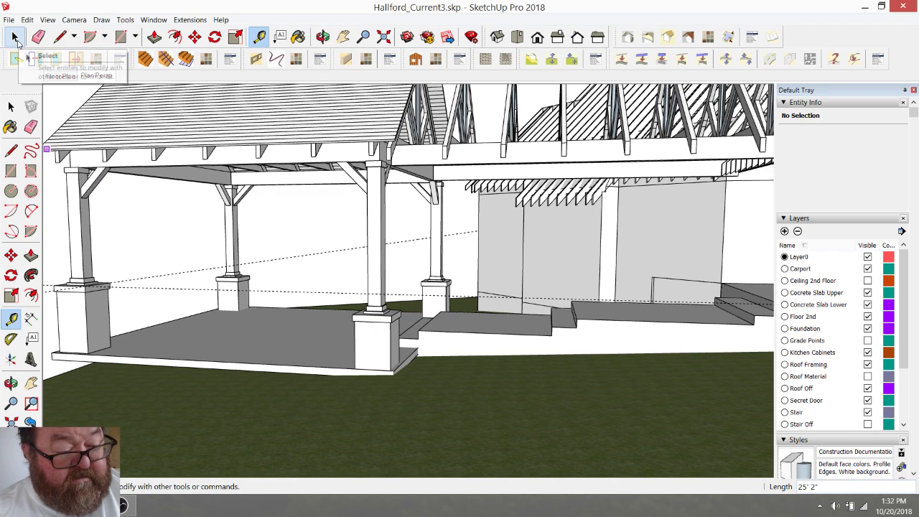
- Open the carport group, the corner post component beside the steps, and the nested post group for editing
{"action": "left_click", "coordinate": [17, 41]}
{"action": "left_click", "coordinate": [383, 323]}
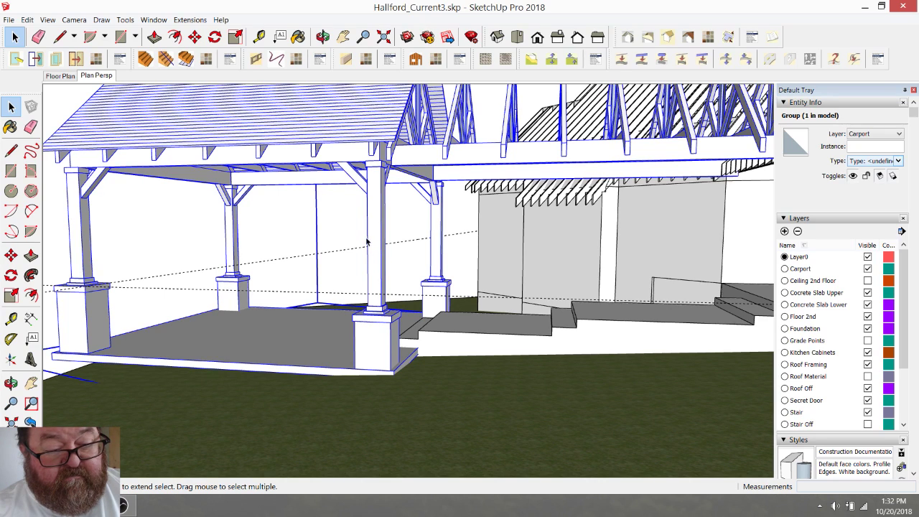
{"action": "middle_click_drag", "start_coordinate": [367, 243], "coordinate": [397, 355]}
{"action": "double_click", "coordinate": [384, 278]}
{"action": "left_click", "coordinate": [384, 279]}
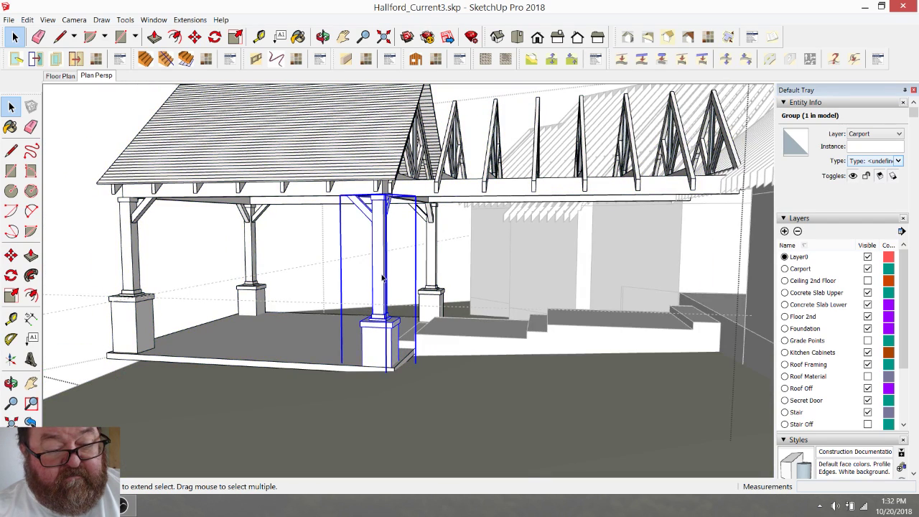
{"action": "double_click", "coordinate": [372, 300]}
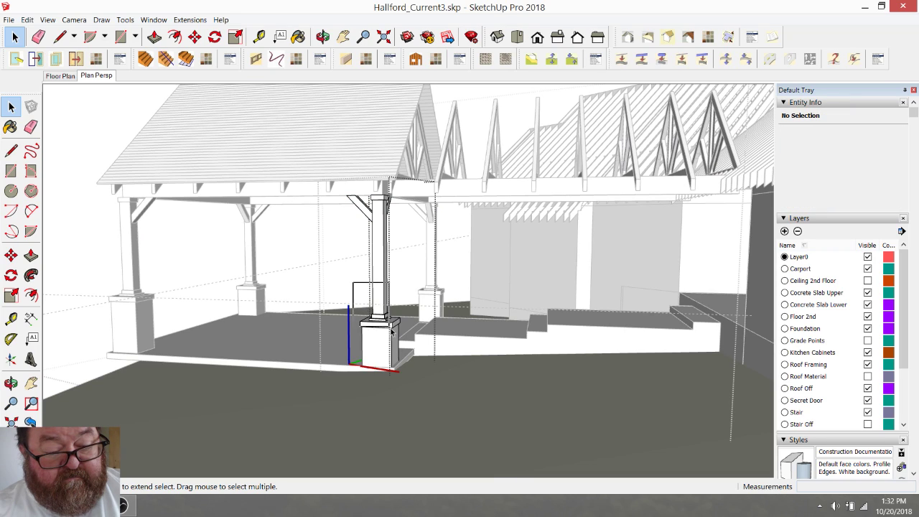
{"action": "double_click", "coordinate": [386, 300]}
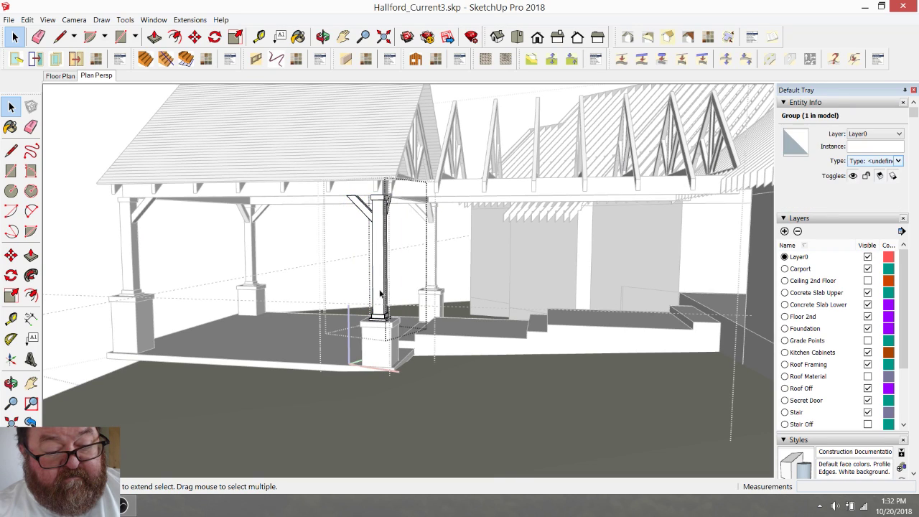
- Select the base trim of the corner post beside the steps and move it straight up to the height of the front corner post's base
{"action": "left_click_drag", "start_coordinate": [413, 352], "coordinate": [347, 246]}
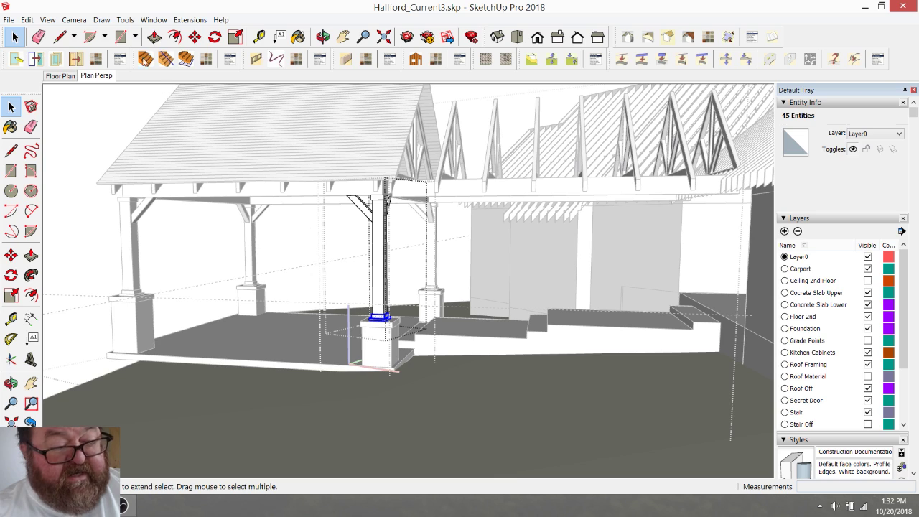
{"action": "scroll", "coordinate": [211, 305], "scroll_direction": "up", "scroll_amount": 2}
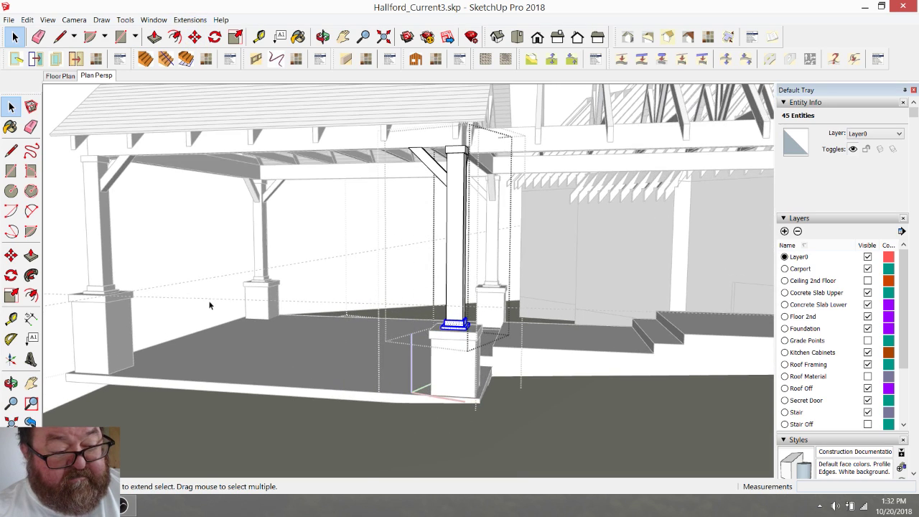
{"action": "key", "text": "q"}
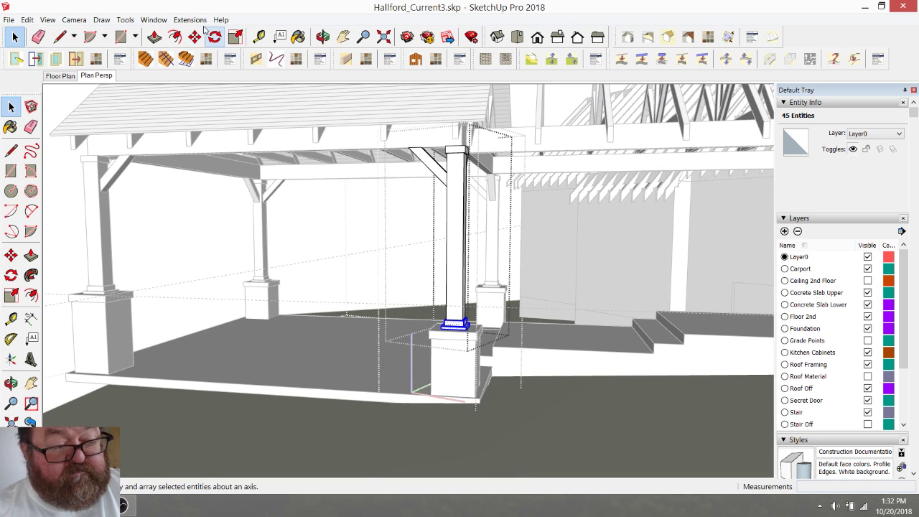
{"action": "key", "text": "m"}
{"action": "left_click", "coordinate": [441, 326]}
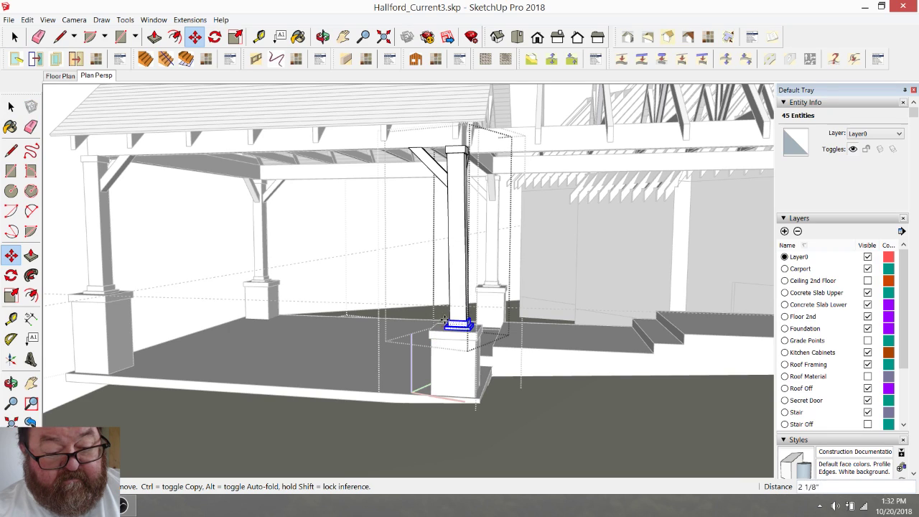
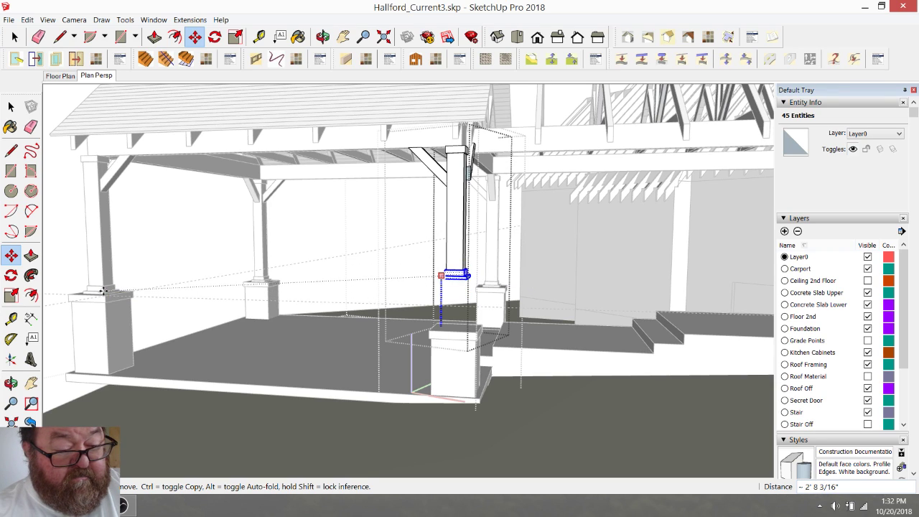
{"action": "scroll", "coordinate": [104, 291], "scroll_direction": "up", "scroll_amount": 5}
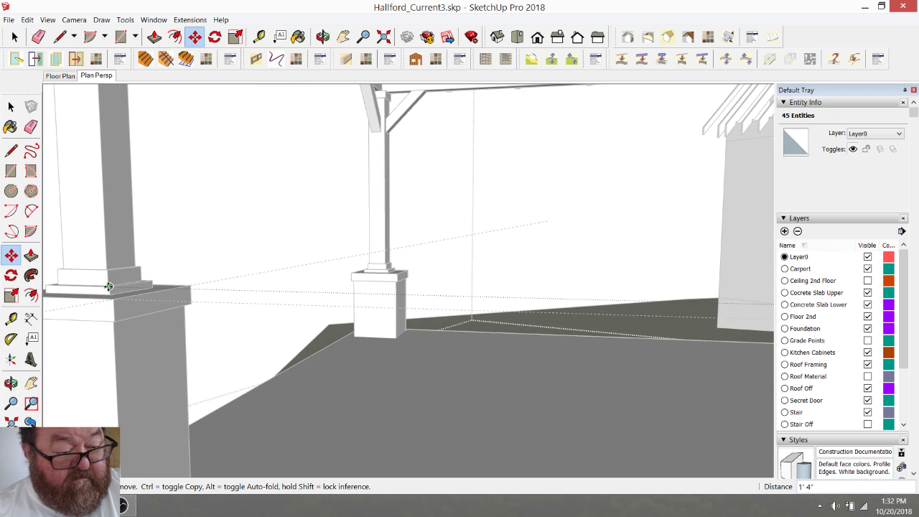
{"action": "scroll", "coordinate": [108, 287], "scroll_direction": "down", "scroll_amount": 5}
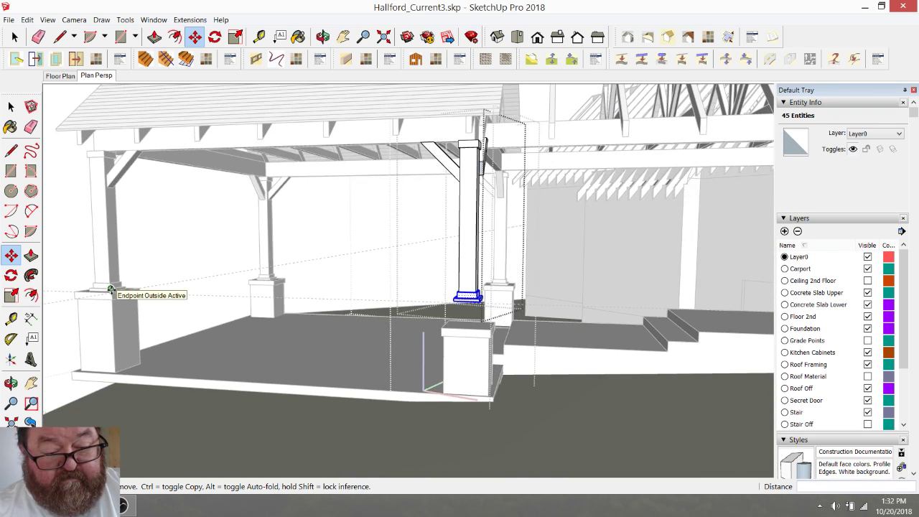
- Close the nested post group and raise the pedestal component under the shortened post by about 1' 2 3/4"
{"action": "left_click", "coordinate": [14, 37]}
{"action": "left_click", "coordinate": [192, 203]}
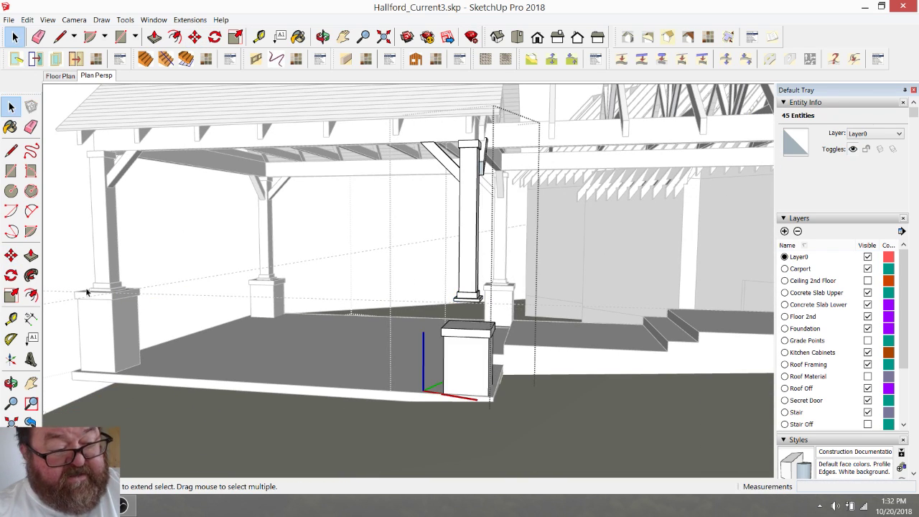
{"action": "left_click", "coordinate": [456, 377]}
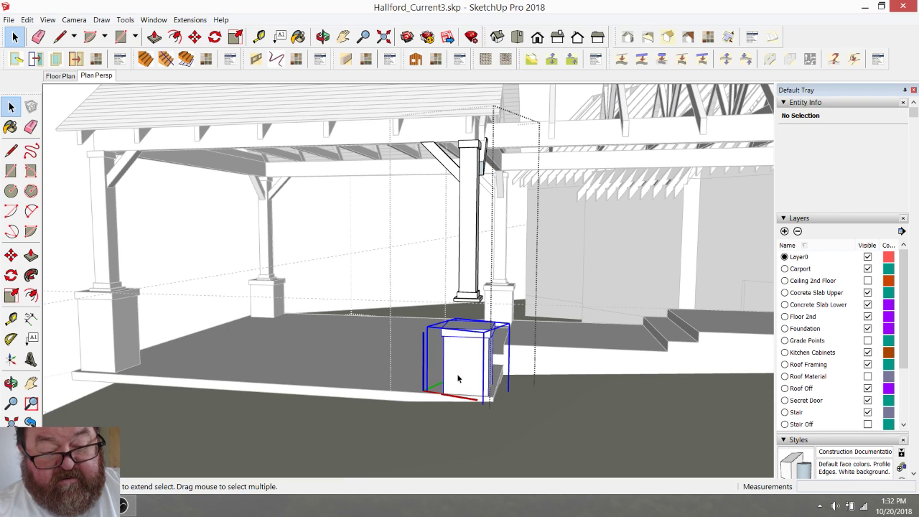
{"action": "left_click", "coordinate": [199, 37]}
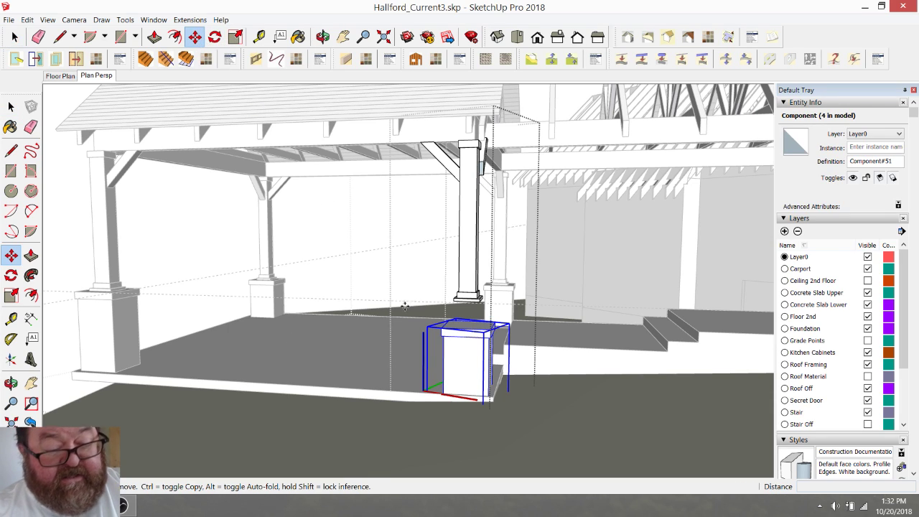
{"action": "scroll", "coordinate": [485, 366], "scroll_direction": "up", "scroll_amount": 5}
{"action": "left_click", "coordinate": [477, 335]}
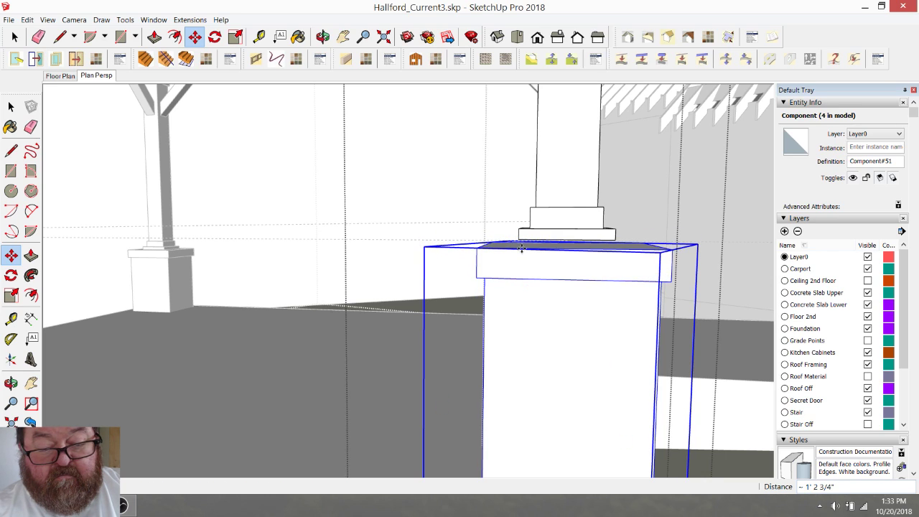
- Try to adjust the pedestal's height from its cap corner, lowering it about 1 15/16"
{"action": "left_click", "coordinate": [322, 37]}
{"action": "left_click_drag", "start_coordinate": [546, 287], "coordinate": [431, 246]}
{"action": "left_click", "coordinate": [195, 37]}
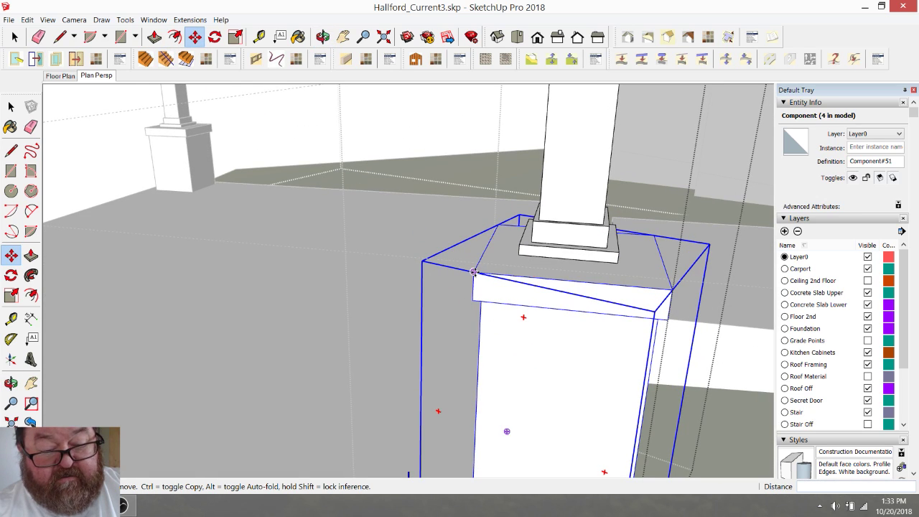
{"action": "left_click", "coordinate": [474, 273]}
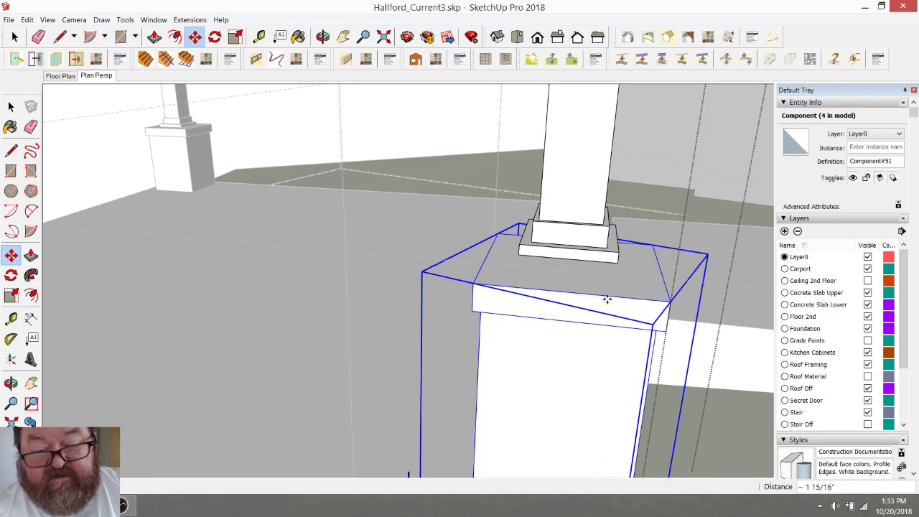
{"action": "left_click", "coordinate": [607, 299]}
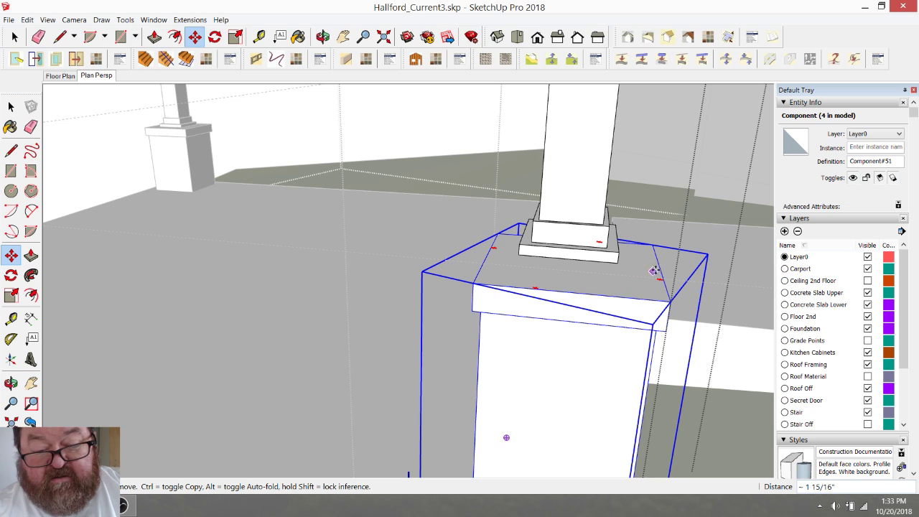
- Raise the pedestal vertically by about 3 3/16" from its cap corner so the cap meets the underside of the post's base
{"action": "left_click", "coordinate": [322, 37]}
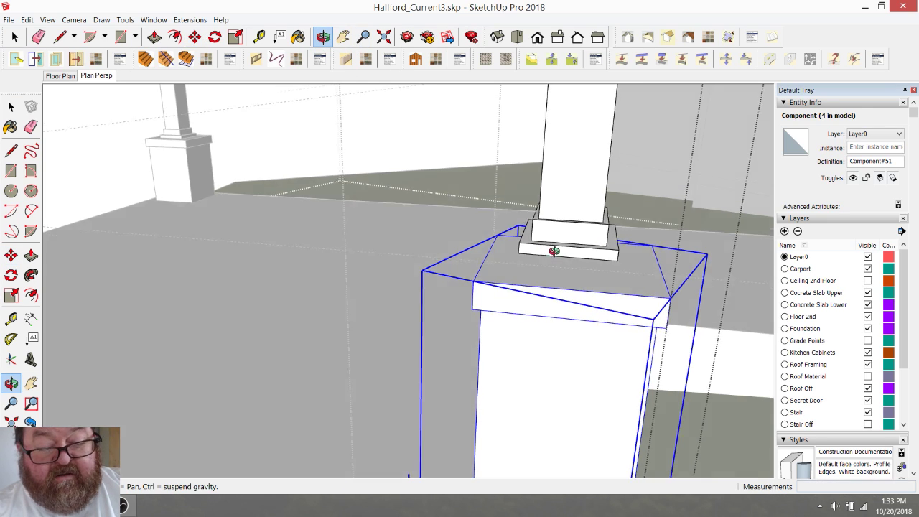
{"action": "left_click_drag", "start_coordinate": [554, 251], "coordinate": [457, 209]}
{"action": "left_click", "coordinate": [194, 37]}
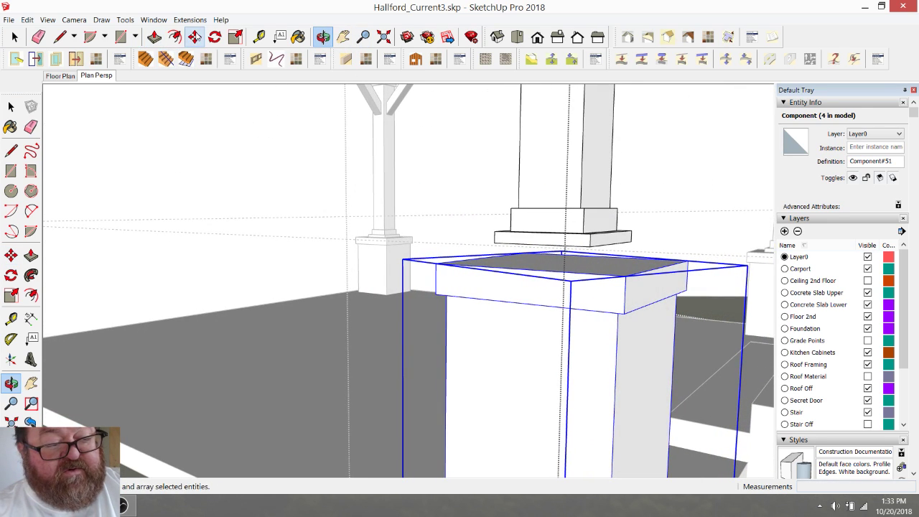
{"action": "left_click", "coordinate": [435, 263]}
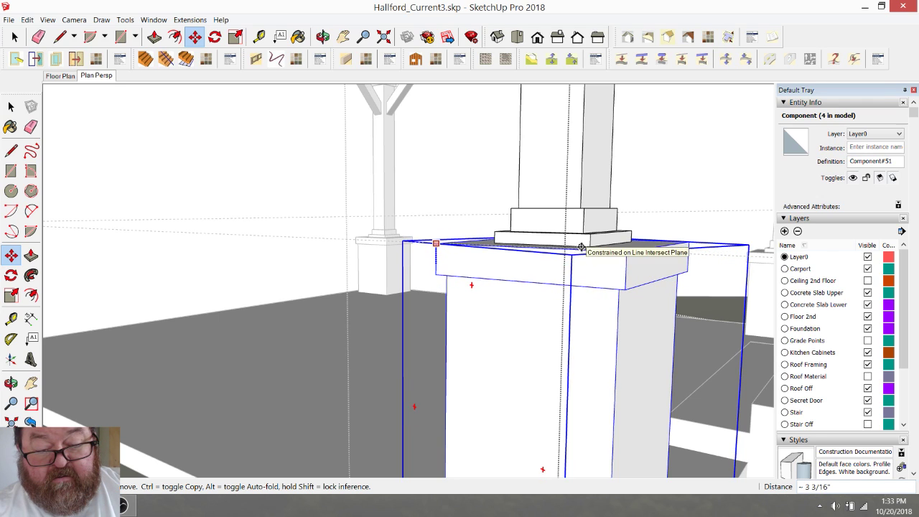
{"action": "scroll", "coordinate": [596, 327], "scroll_direction": "down", "scroll_amount": 3}
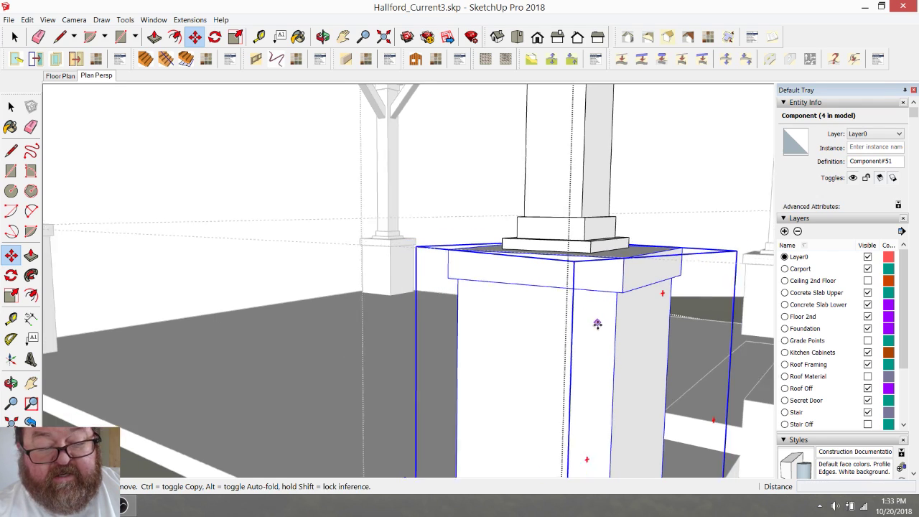
- Close the corner post component and examine the heights of all four carport pedestals from several sides
{"action": "left_click", "coordinate": [322, 37]}
{"action": "scroll", "coordinate": [534, 312], "scroll_direction": "down", "scroll_amount": 2}
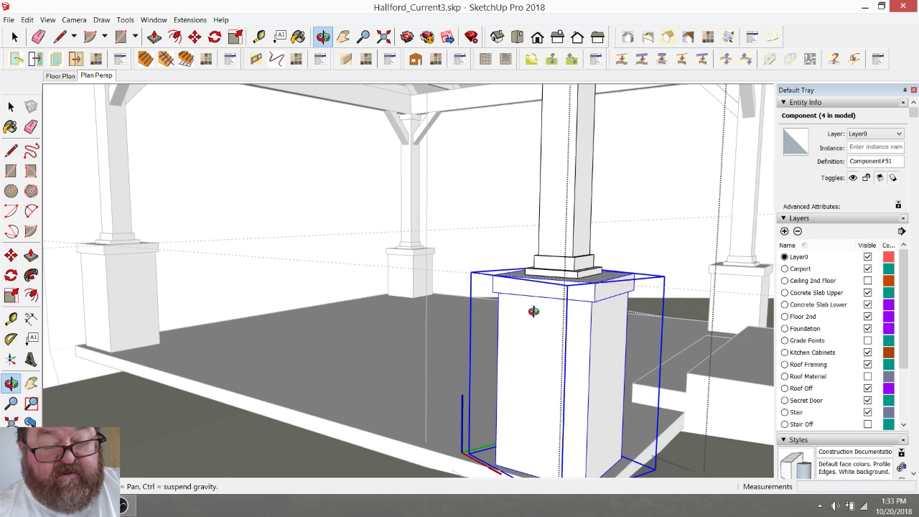
{"action": "left_click_drag", "start_coordinate": [534, 311], "coordinate": [664, 356]}
{"action": "scroll", "coordinate": [568, 347], "scroll_direction": "down", "scroll_amount": 1}
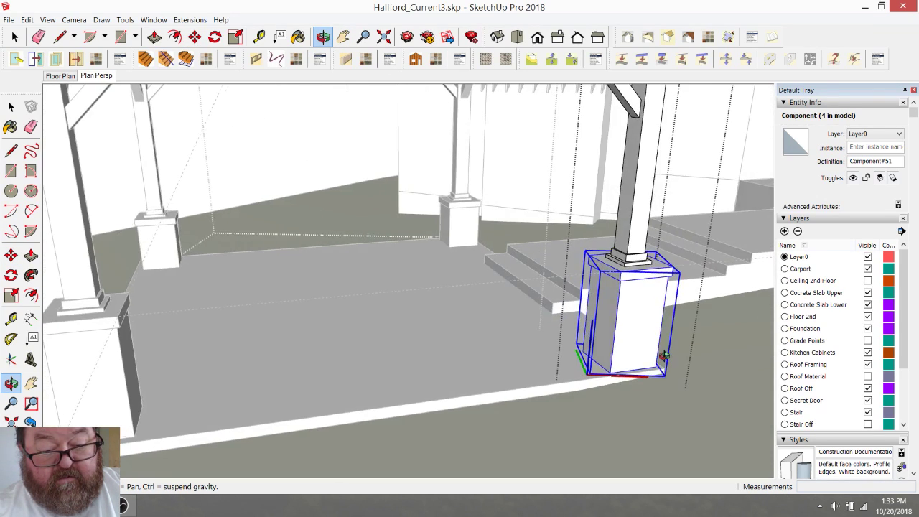
{"action": "scroll", "coordinate": [623, 355], "scroll_direction": "down", "scroll_amount": 2}
{"action": "left_click_drag", "start_coordinate": [460, 366], "coordinate": [681, 315]}
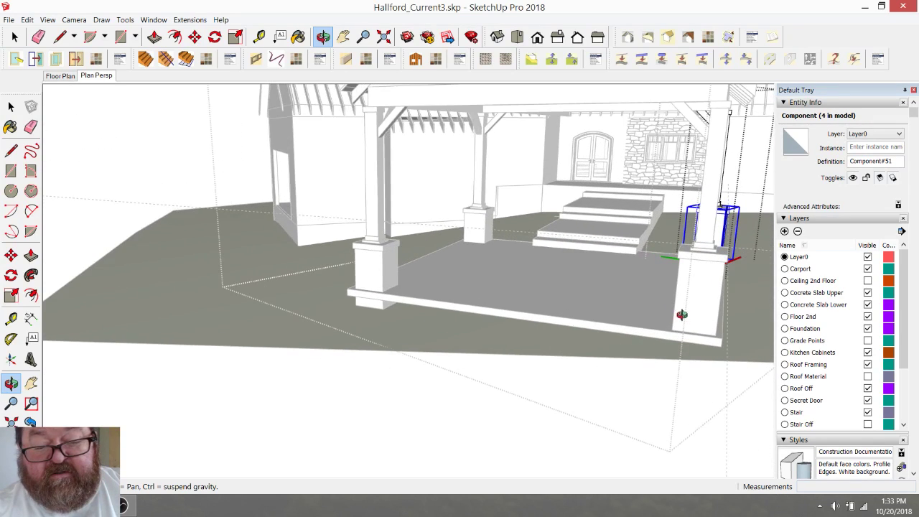
{"action": "left_click", "coordinate": [15, 37]}
{"action": "left_click", "coordinate": [138, 153]}
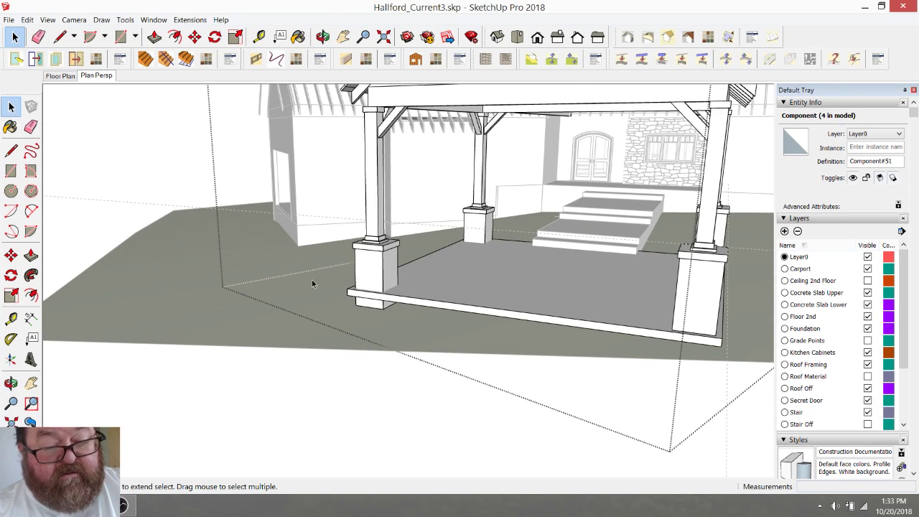
{"action": "scroll", "coordinate": [359, 305], "scroll_direction": "down", "scroll_amount": 2}
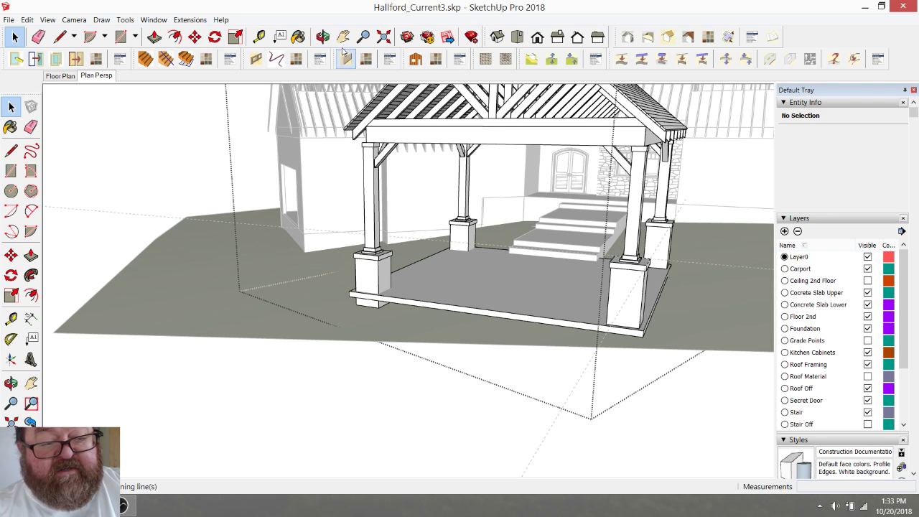
{"action": "left_click", "coordinate": [322, 36]}
{"action": "left_click_drag", "start_coordinate": [575, 241], "coordinate": [445, 250]}
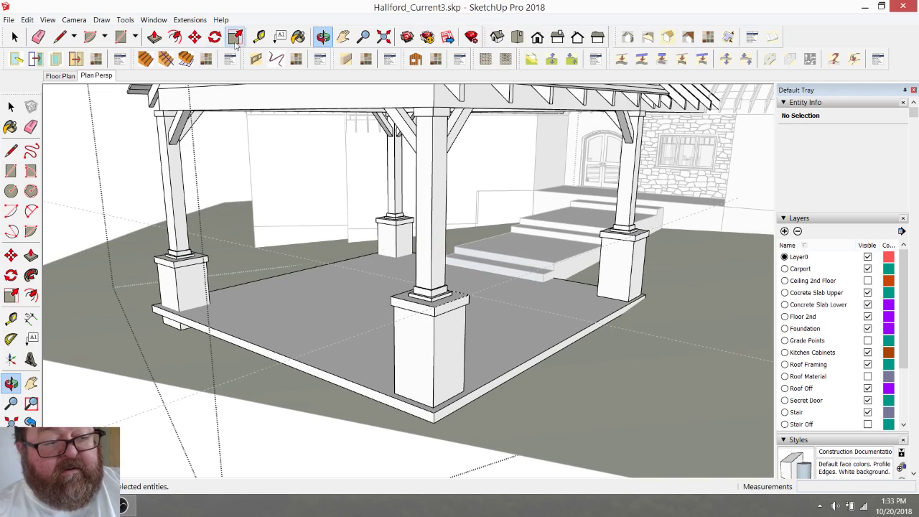
- Add a guide line parallel to the side beam at the front corner pedestal's cap, about 8' 3 13/16" below the beam
{"action": "left_click", "coordinate": [259, 36]}
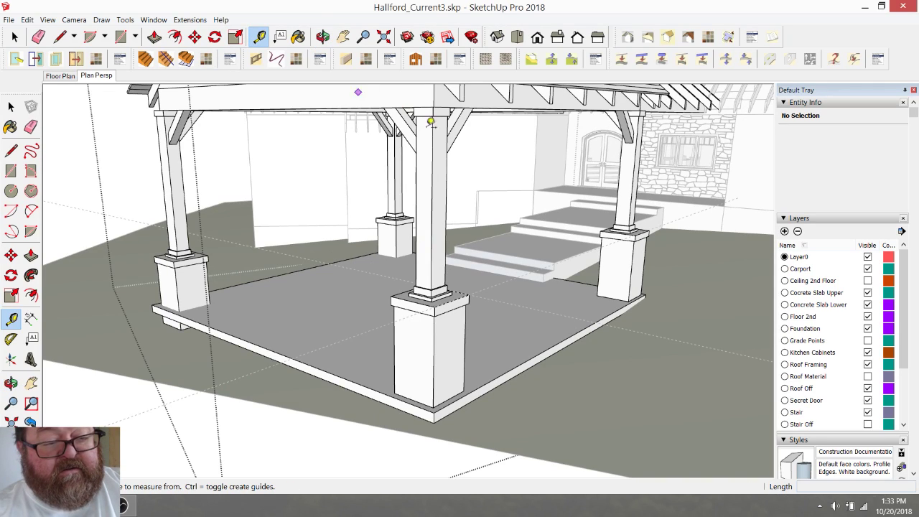
{"action": "left_click", "coordinate": [487, 108]}
{"action": "left_click", "coordinate": [463, 292]}
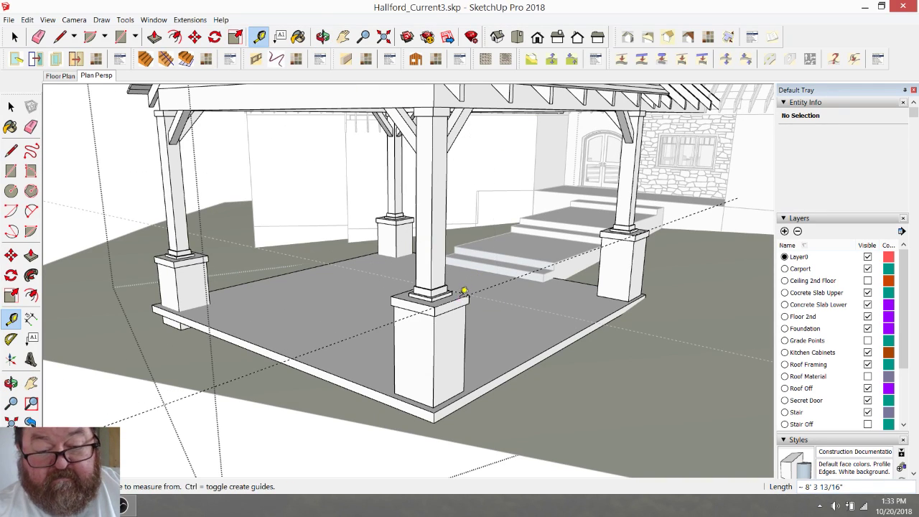
{"action": "left_click", "coordinate": [323, 37]}
{"action": "left_click_drag", "start_coordinate": [439, 267], "coordinate": [533, 298]}
{"action": "scroll", "coordinate": [375, 287], "scroll_direction": "down", "scroll_amount": 2}
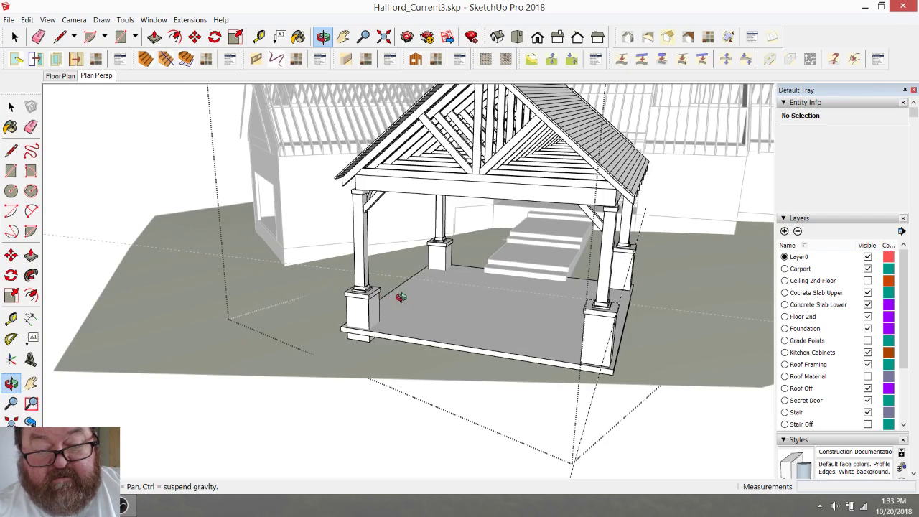
{"action": "left_click_drag", "start_coordinate": [400, 297], "coordinate": [439, 290]}
{"action": "scroll", "coordinate": [439, 290], "scroll_direction": "up", "scroll_amount": 1}
{"action": "scroll", "coordinate": [406, 263], "scroll_direction": "down", "scroll_amount": 3}
{"action": "scroll", "coordinate": [503, 280], "scroll_direction": "up", "scroll_amount": 5}
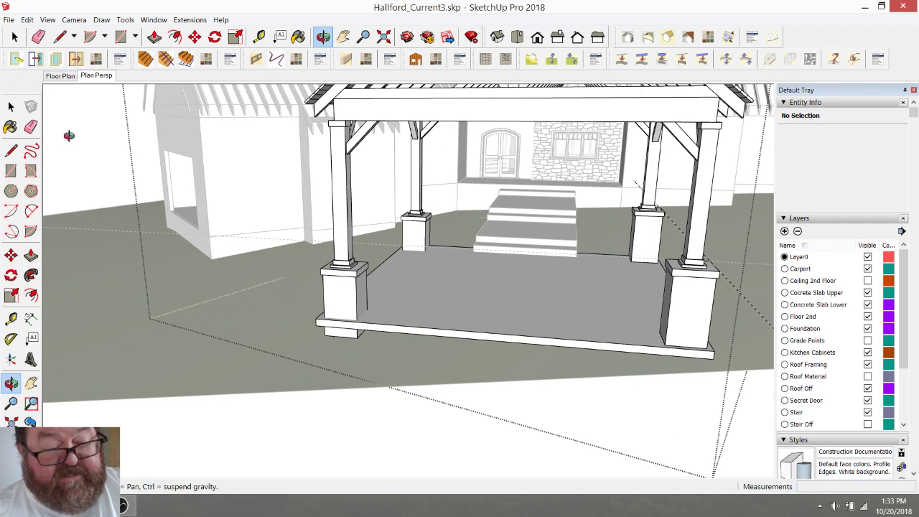
- Open the opposite front post's nested group and raise its base trim 1' 4" to align with the finished front corner's base
{"action": "left_click", "coordinate": [14, 37]}
{"action": "double_click", "coordinate": [347, 221]}
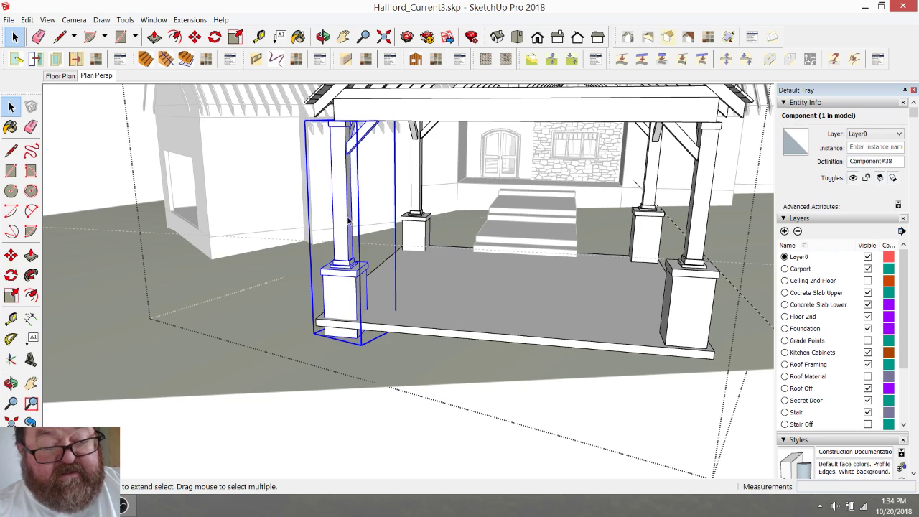
{"action": "left_click", "coordinate": [346, 221]}
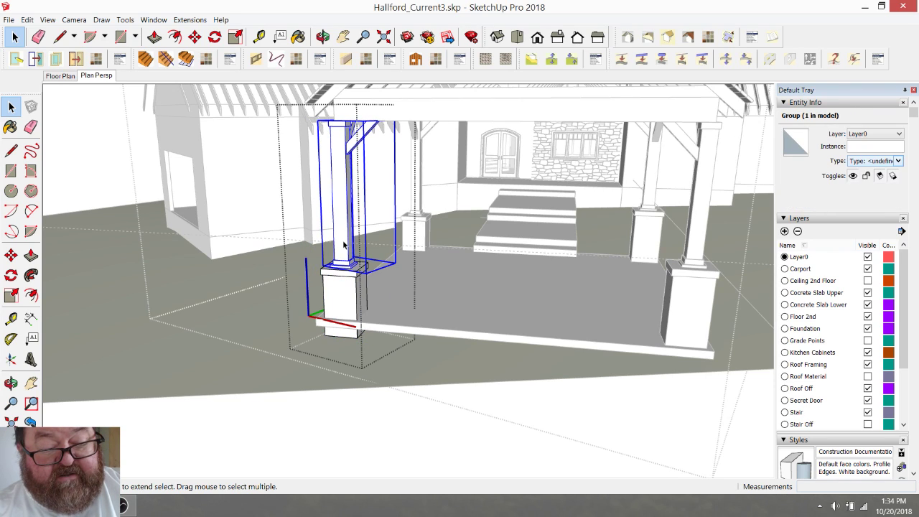
{"action": "left_click_drag", "start_coordinate": [312, 225], "coordinate": [386, 297]}
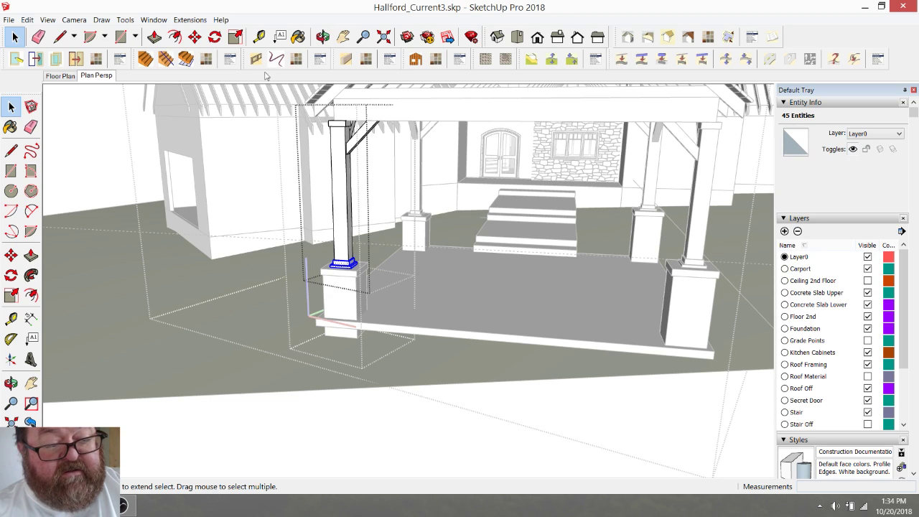
{"action": "left_click", "coordinate": [194, 36]}
{"action": "scroll", "coordinate": [359, 273], "scroll_direction": "up", "scroll_amount": 4}
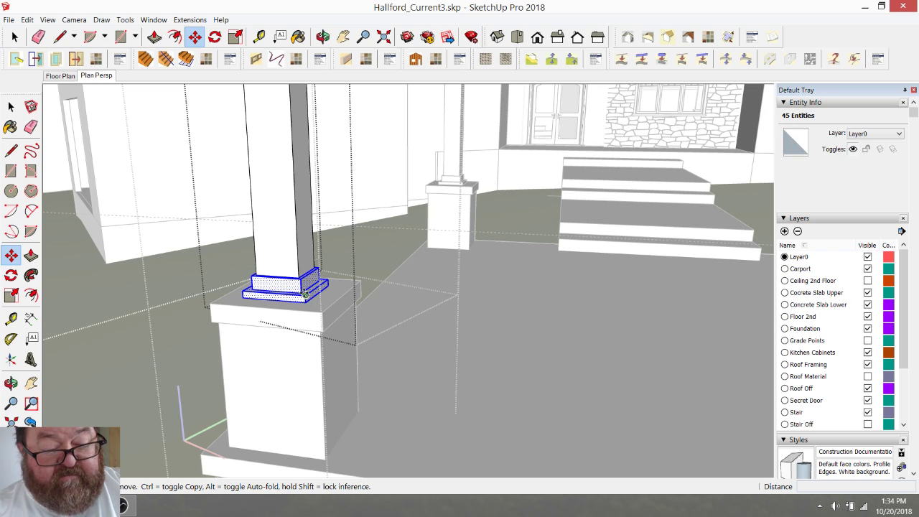
{"action": "left_click", "coordinate": [305, 295]}
{"action": "scroll", "coordinate": [305, 266], "scroll_direction": "down", "scroll_amount": 1}
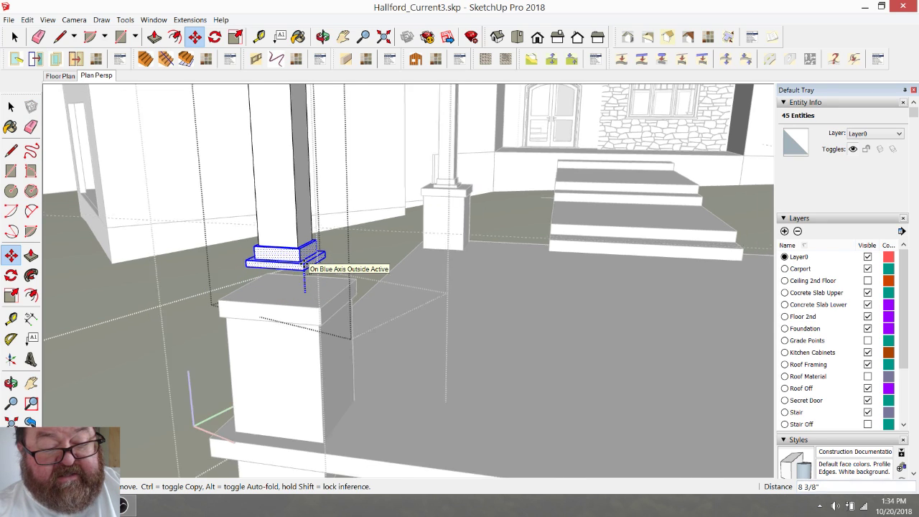
{"action": "scroll", "coordinate": [304, 265], "scroll_direction": "down", "scroll_amount": 5}
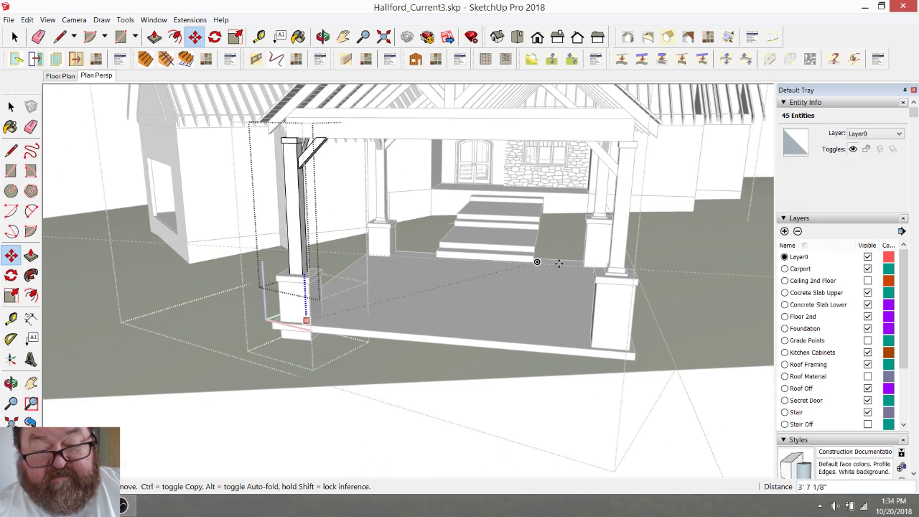
{"action": "scroll", "coordinate": [622, 273], "scroll_direction": "up", "scroll_amount": 5}
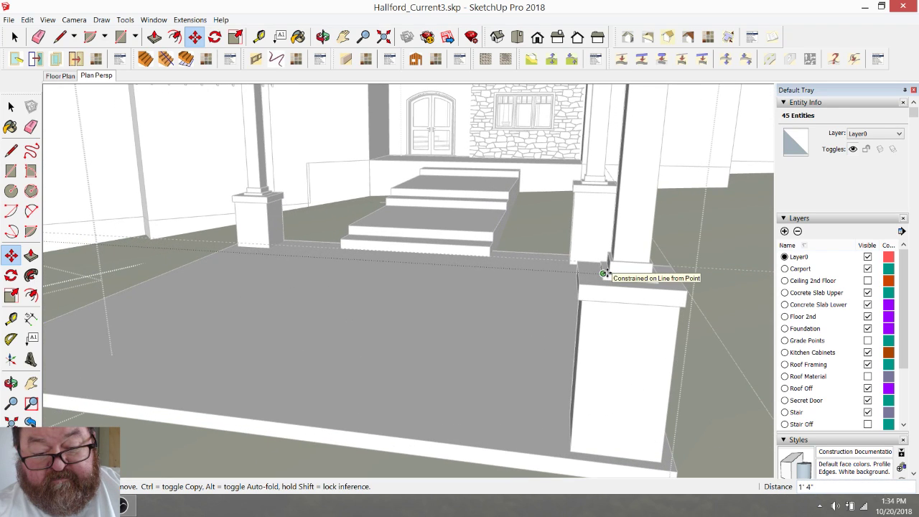
{"action": "left_click", "coordinate": [604, 273]}
{"action": "scroll", "coordinate": [644, 316], "scroll_direction": "down", "scroll_amount": 4}
{"action": "scroll", "coordinate": [270, 292], "scroll_direction": "up", "scroll_amount": 3}
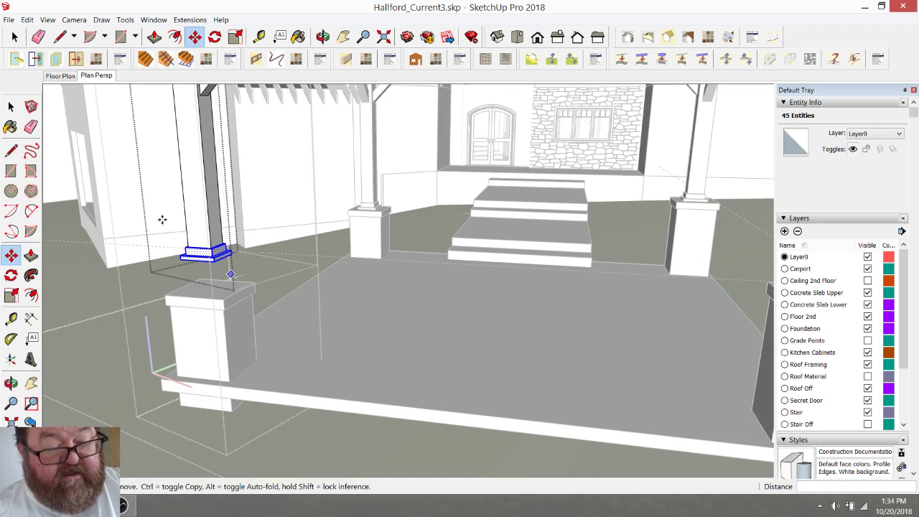
- Close the nested post group and raise that post's pedestal component 1' 4" to match the other front pedestal's height
{"action": "left_click", "coordinate": [14, 36]}
{"action": "left_click", "coordinate": [113, 344]}
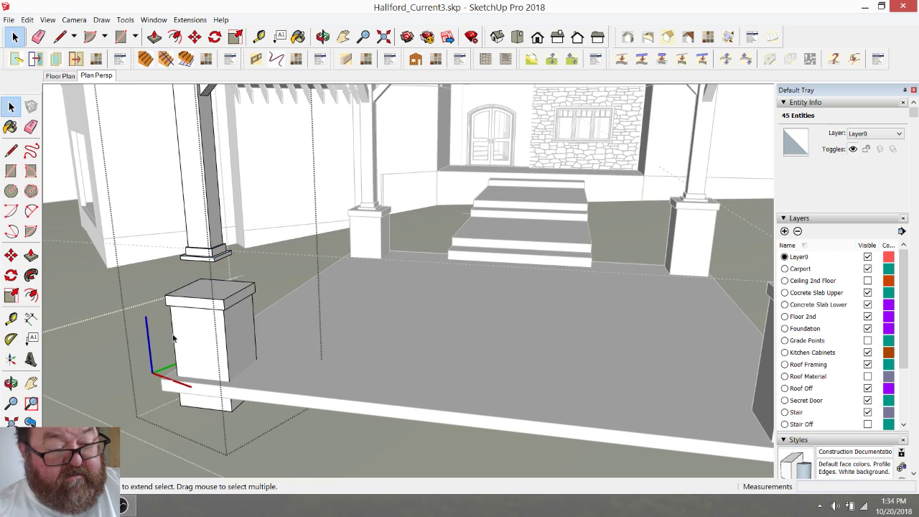
{"action": "left_click", "coordinate": [195, 325]}
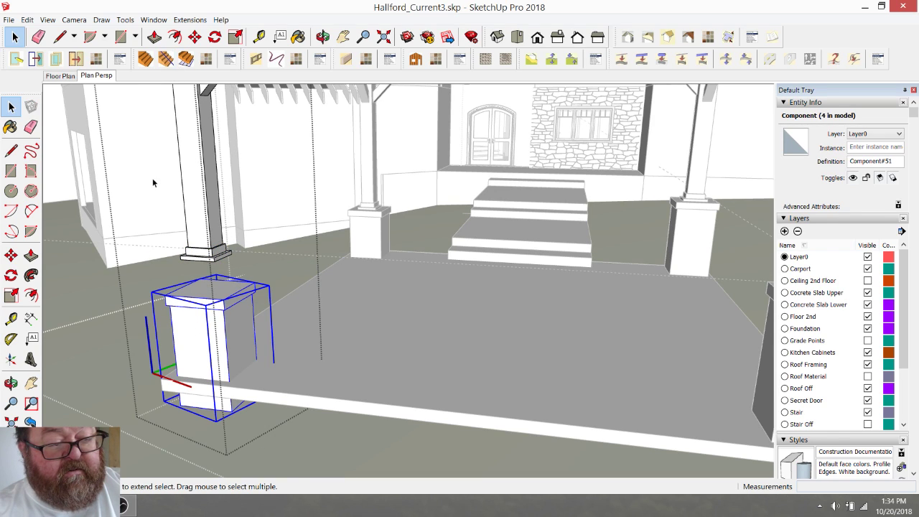
{"action": "left_click", "coordinate": [194, 36]}
{"action": "scroll", "coordinate": [197, 321], "scroll_direction": "down", "scroll_amount": 3}
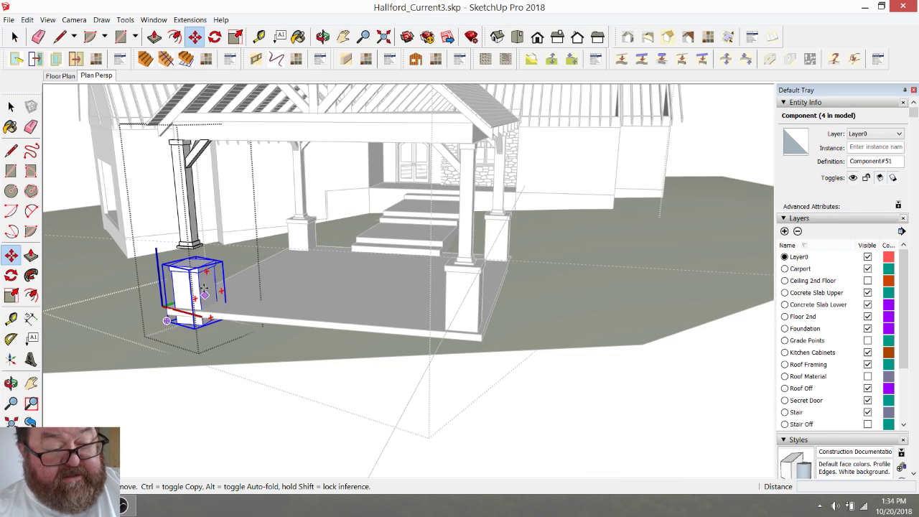
{"action": "left_click", "coordinate": [167, 321]}
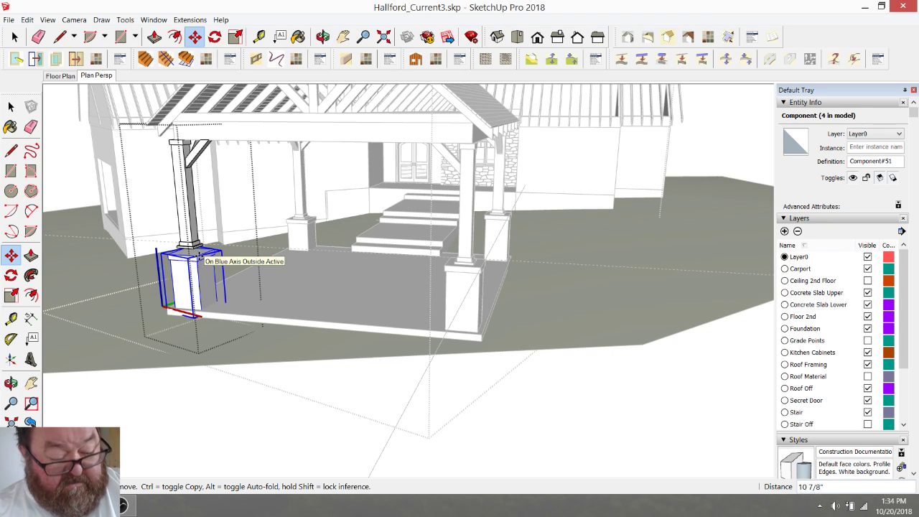
{"action": "left_click", "coordinate": [448, 267]}
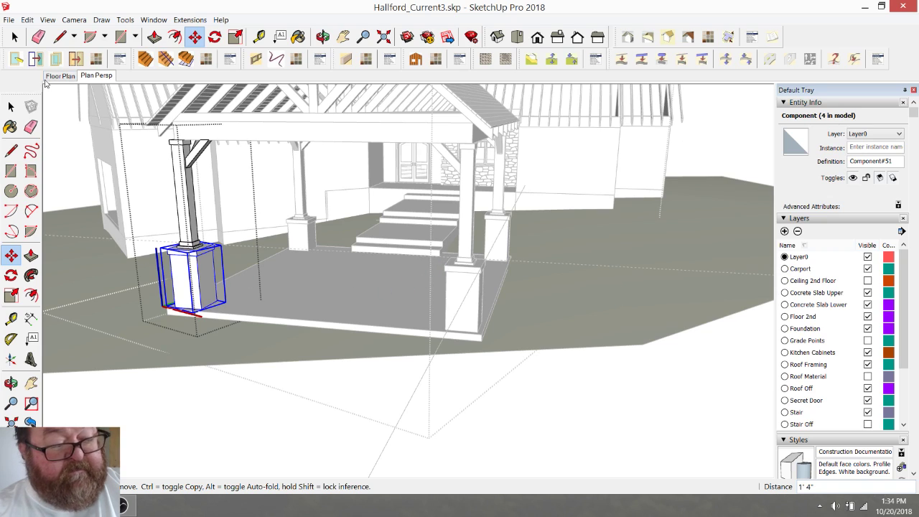
{"action": "left_click", "coordinate": [15, 36]}
{"action": "left_click", "coordinate": [111, 291]}
- Examine the remaining low pedestal beside the steps against the raised ones, and close the front post component
{"action": "scroll", "coordinate": [181, 336], "scroll_direction": "down", "scroll_amount": 2}
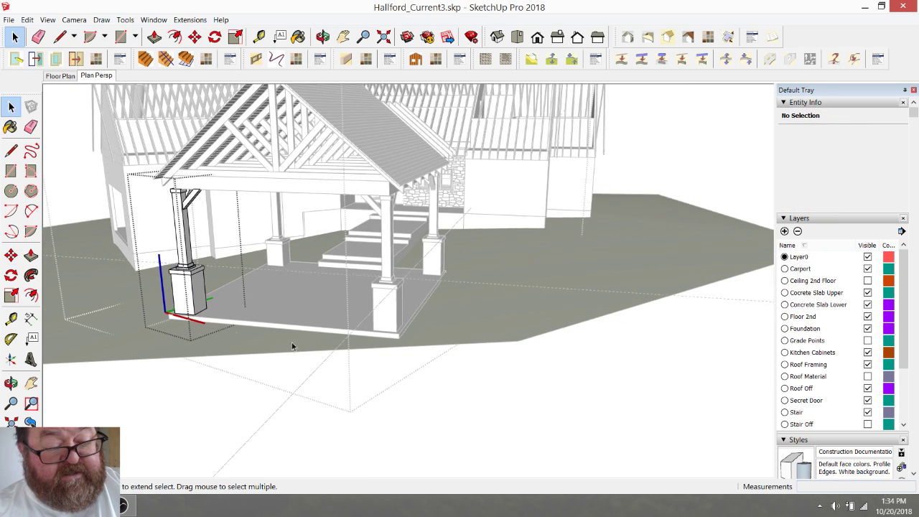
{"action": "left_click", "coordinate": [322, 36]}
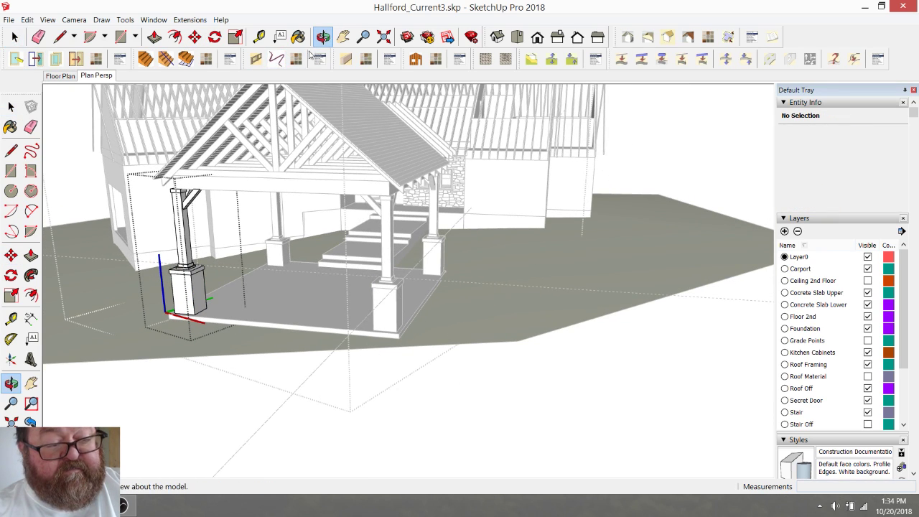
{"action": "left_click_drag", "start_coordinate": [316, 251], "coordinate": [488, 299]}
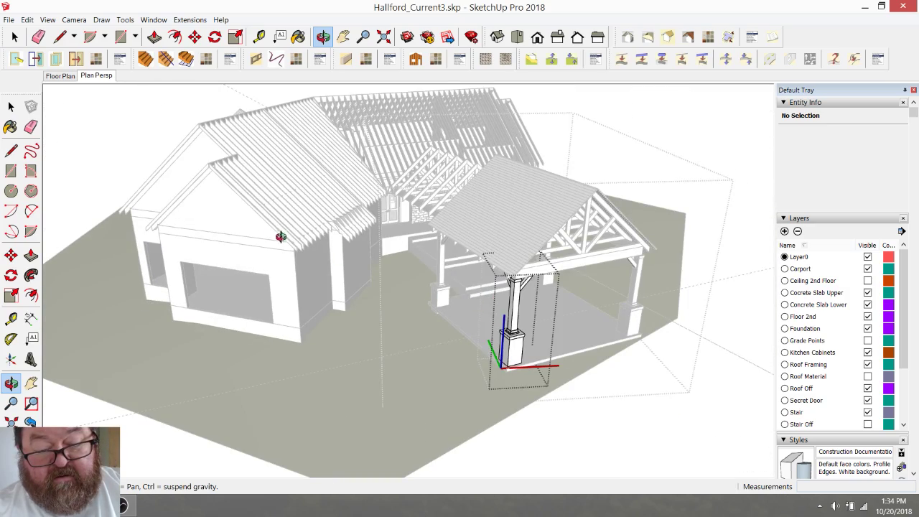
{"action": "left_click_drag", "start_coordinate": [281, 237], "coordinate": [470, 286]}
{"action": "scroll", "coordinate": [254, 312], "scroll_direction": "down", "scroll_amount": 3}
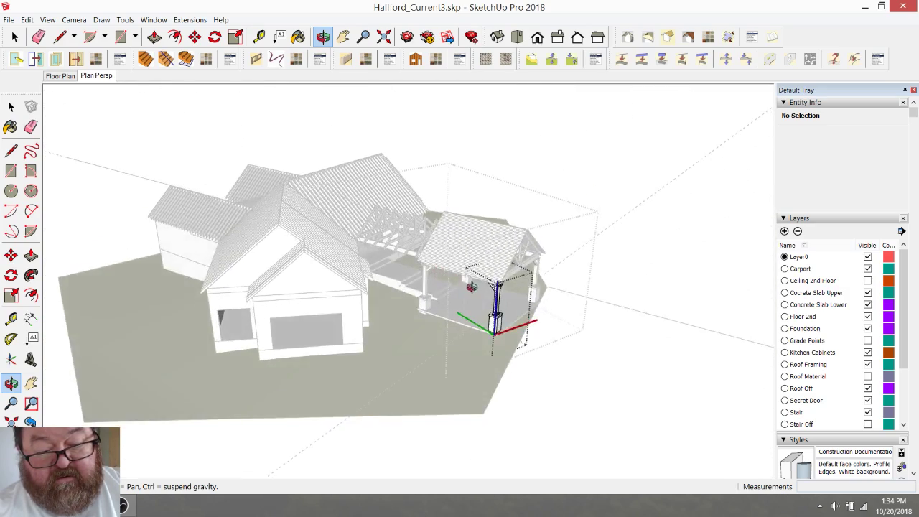
{"action": "scroll", "coordinate": [471, 287], "scroll_direction": "up", "scroll_amount": 10}
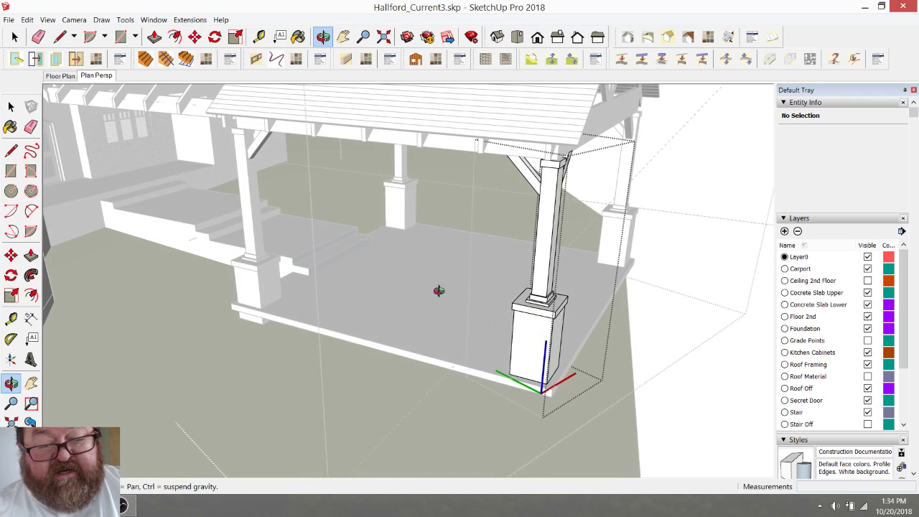
{"action": "scroll", "coordinate": [265, 209], "scroll_direction": "up", "scroll_amount": 8}
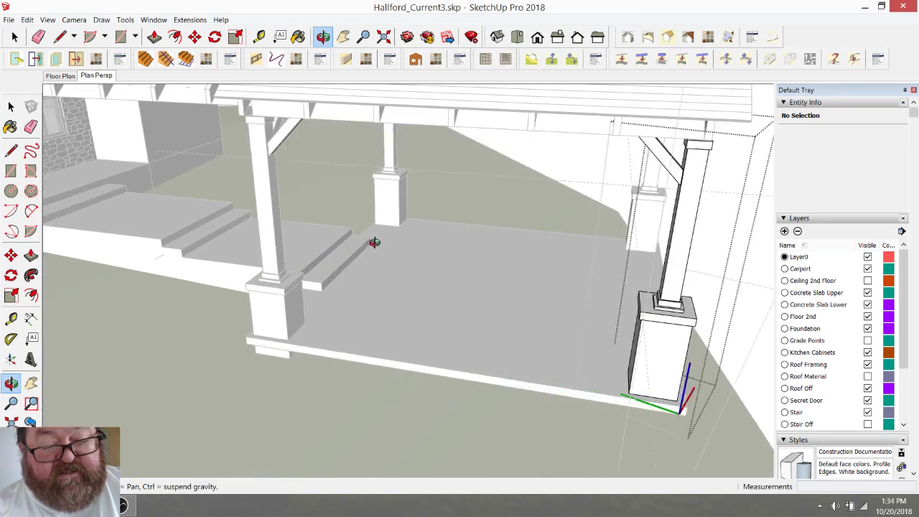
{"action": "scroll", "coordinate": [208, 248], "scroll_direction": "down", "scroll_amount": 3}
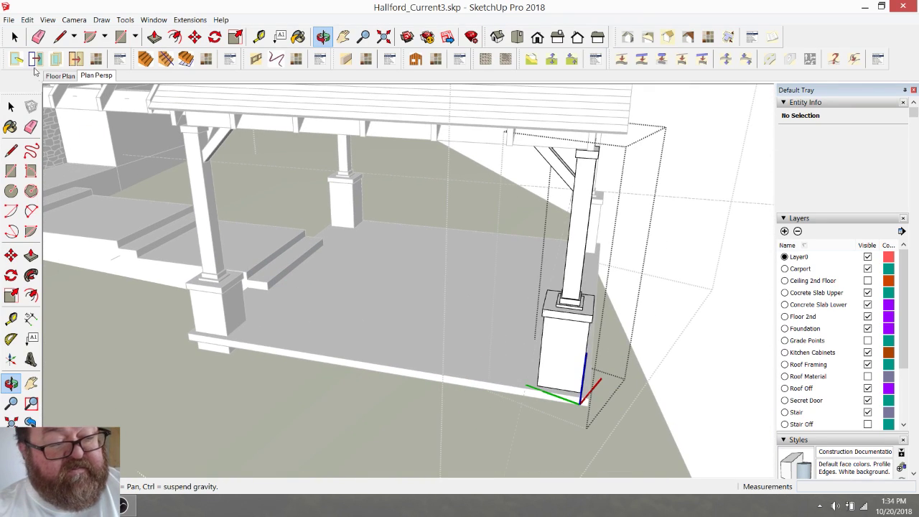
{"action": "left_click", "coordinate": [15, 38]}
{"action": "left_click", "coordinate": [214, 225]}
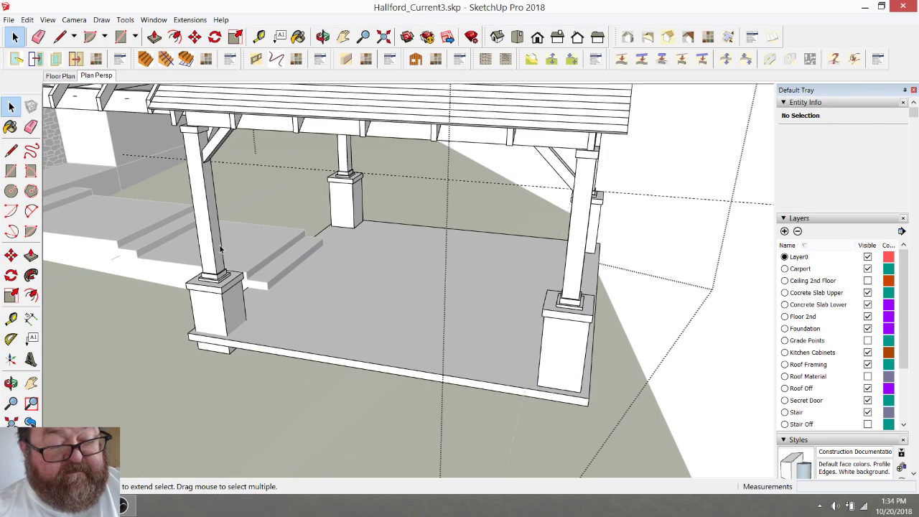
- Open the nested post group beside the steps and raise its base trim vertically 1' 4" to align with the front post's base
{"action": "left_click", "coordinate": [220, 247]}
{"action": "double_click", "coordinate": [205, 250]}
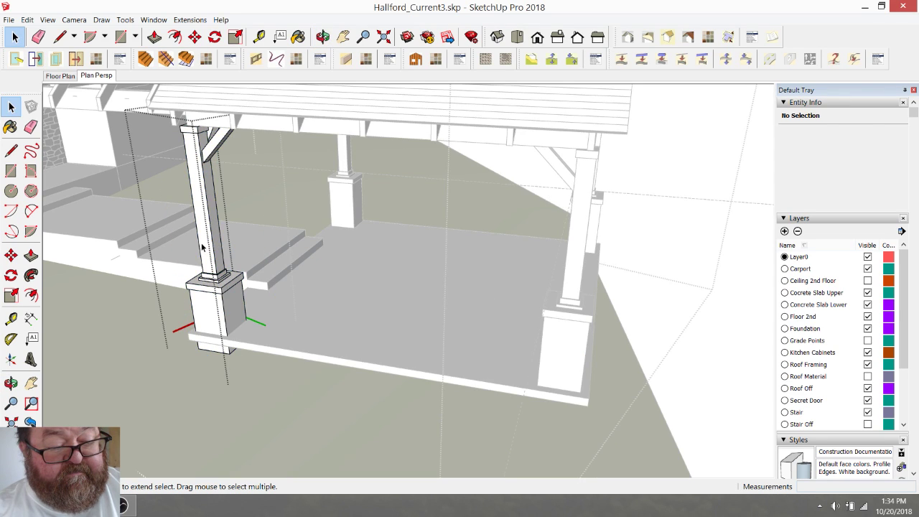
{"action": "left_click", "coordinate": [205, 248]}
{"action": "double_click", "coordinate": [204, 247]}
{"action": "left_click", "coordinate": [214, 276]}
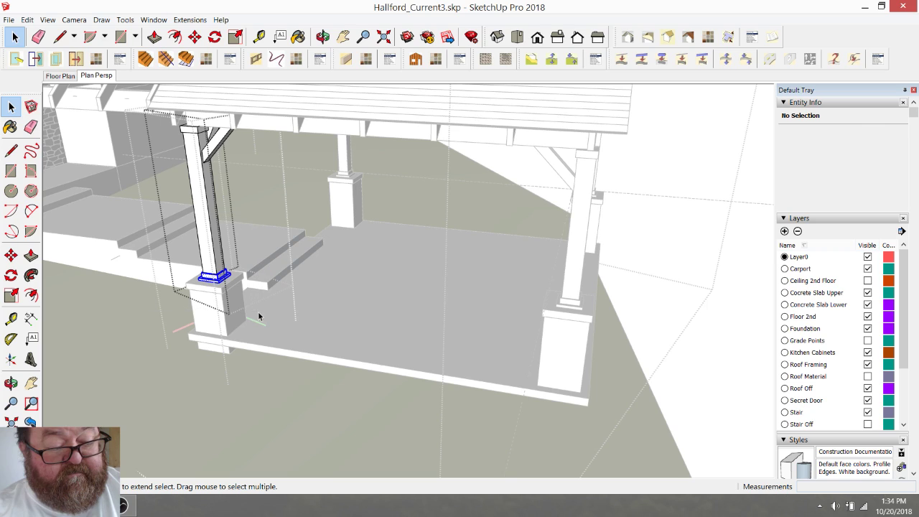
{"action": "scroll", "coordinate": [222, 208], "scroll_direction": "up", "scroll_amount": 3}
{"action": "left_click", "coordinate": [195, 37]}
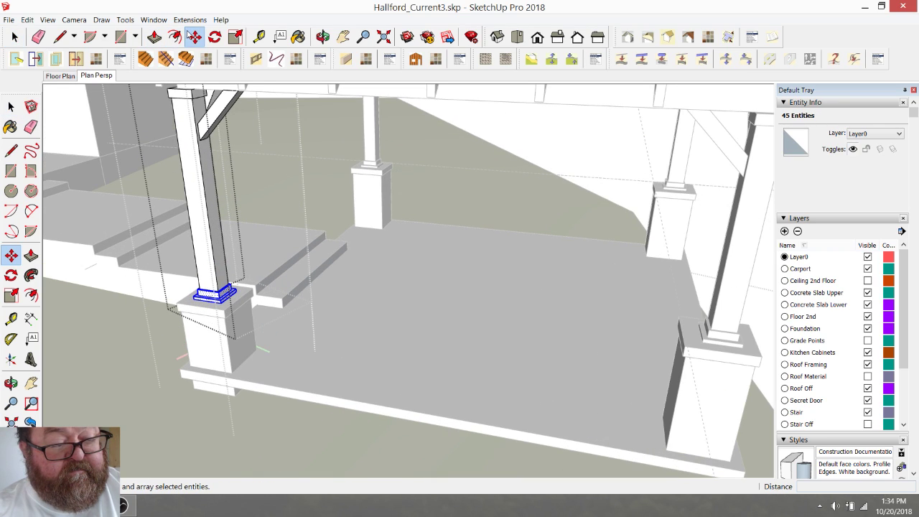
{"action": "scroll", "coordinate": [213, 335], "scroll_direction": "up", "scroll_amount": 3}
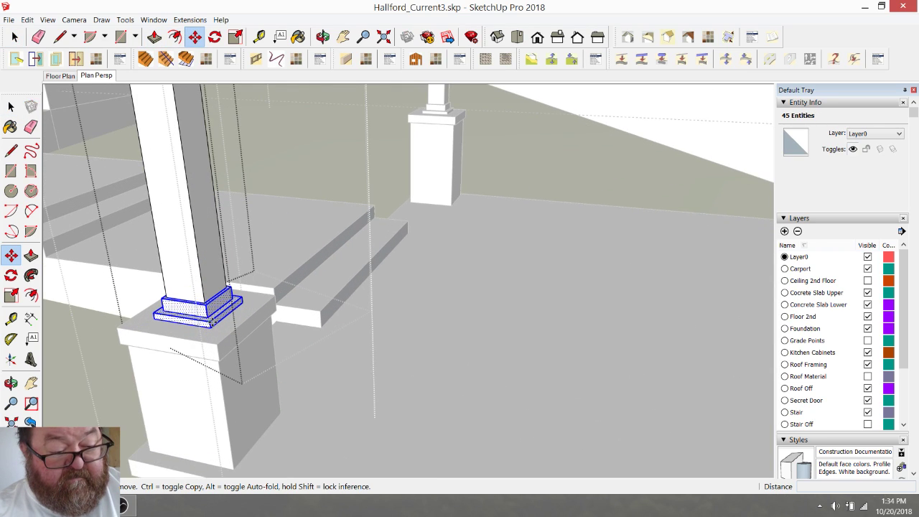
{"action": "left_click", "coordinate": [210, 319]}
{"action": "scroll", "coordinate": [208, 301], "scroll_direction": "down", "scroll_amount": 5}
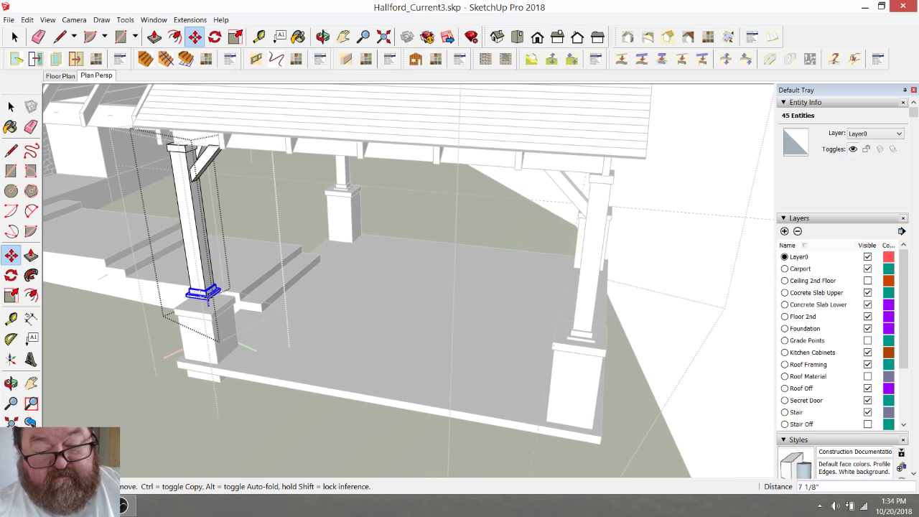
{"action": "scroll", "coordinate": [574, 348], "scroll_direction": "up", "scroll_amount": 4}
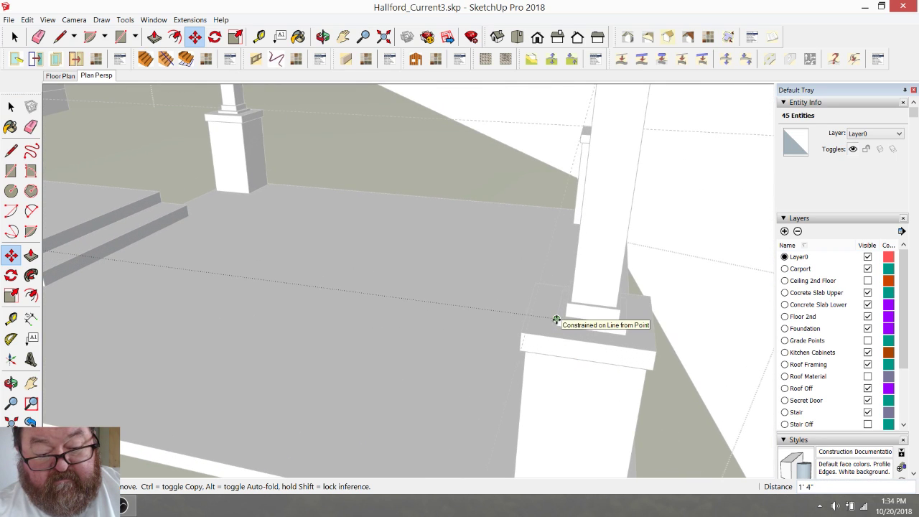
{"action": "key", "text": "Escape"}
{"action": "scroll", "coordinate": [586, 353], "scroll_direction": "down", "scroll_amount": 4}
{"action": "scroll", "coordinate": [386, 353], "scroll_direction": "down", "scroll_amount": 4}
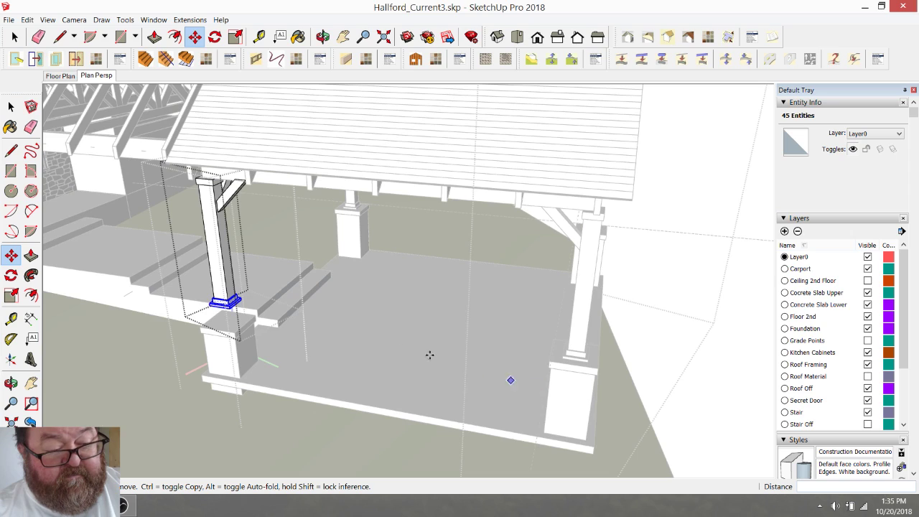
- Close the nested post group and raise the pedestal component beside the steps vertically to match the height of the other raised pedestal
{"action": "left_click", "coordinate": [14, 36]}
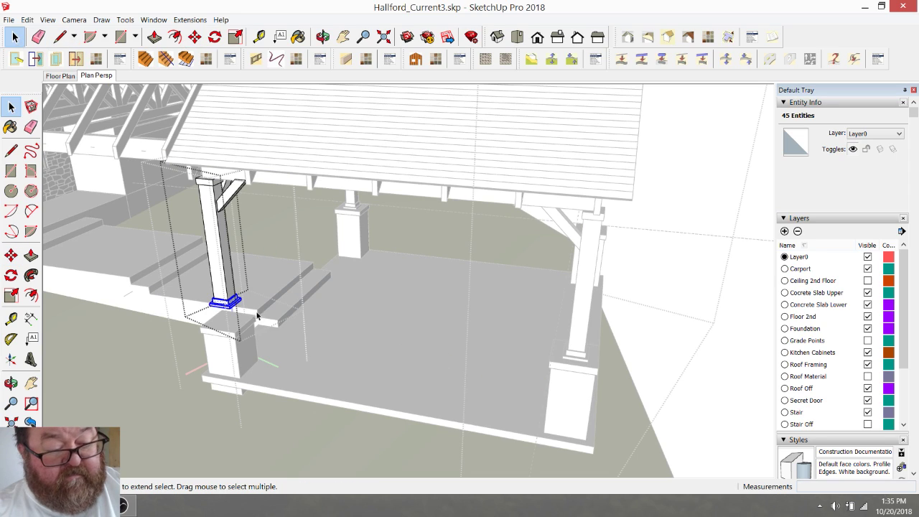
{"action": "left_click", "coordinate": [252, 347]}
{"action": "left_click", "coordinate": [244, 351]}
{"action": "left_click", "coordinate": [195, 38]}
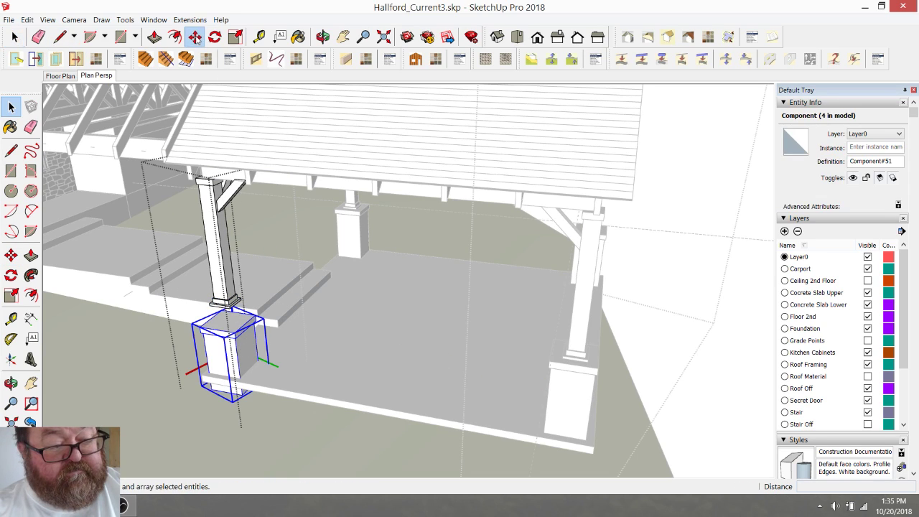
{"action": "left_click", "coordinate": [196, 37]}
{"action": "left_click", "coordinate": [233, 330]}
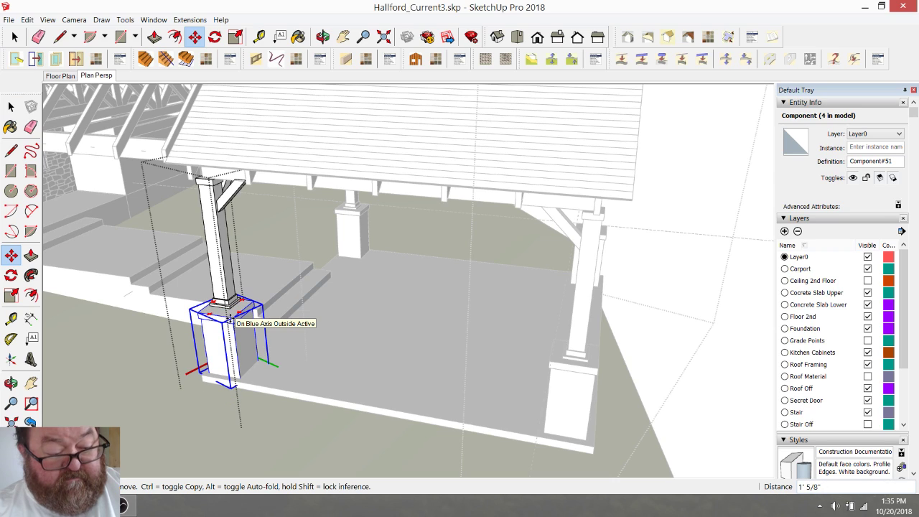
{"action": "left_click", "coordinate": [550, 361]}
- Close the post component and the enclosing carport group, leaving nothing selected
{"action": "left_click", "coordinate": [323, 37]}
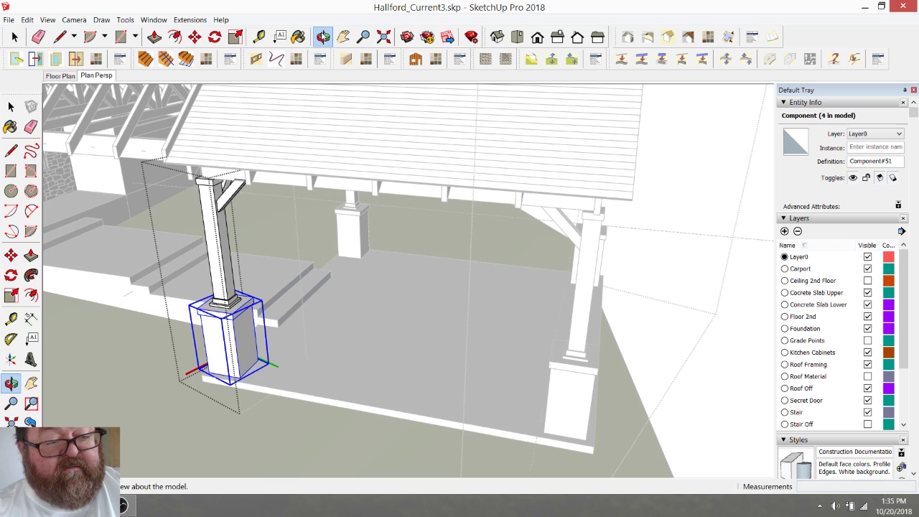
{"action": "left_click_drag", "start_coordinate": [460, 345], "coordinate": [447, 385]}
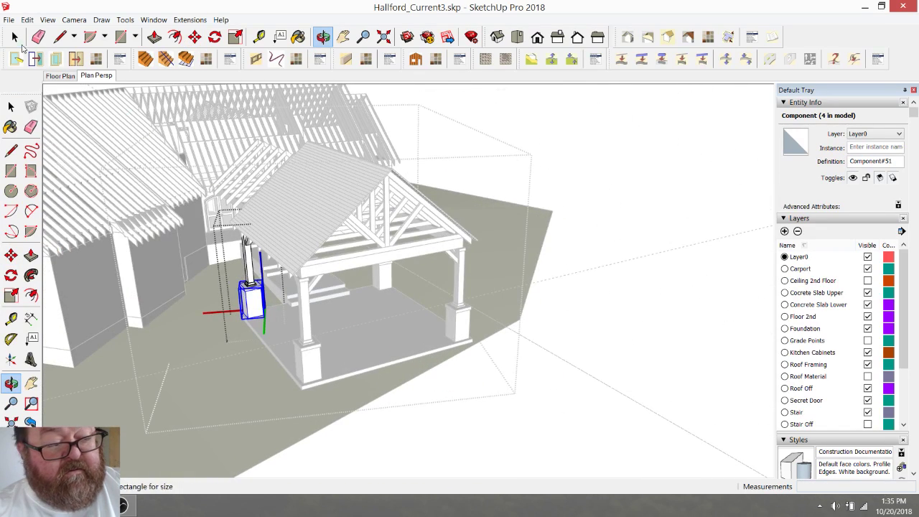
{"action": "left_click", "coordinate": [16, 38]}
{"action": "left_click", "coordinate": [620, 275]}
{"action": "scroll", "coordinate": [620, 277], "scroll_direction": "down", "scroll_amount": 2}
{"action": "left_click", "coordinate": [648, 341]}
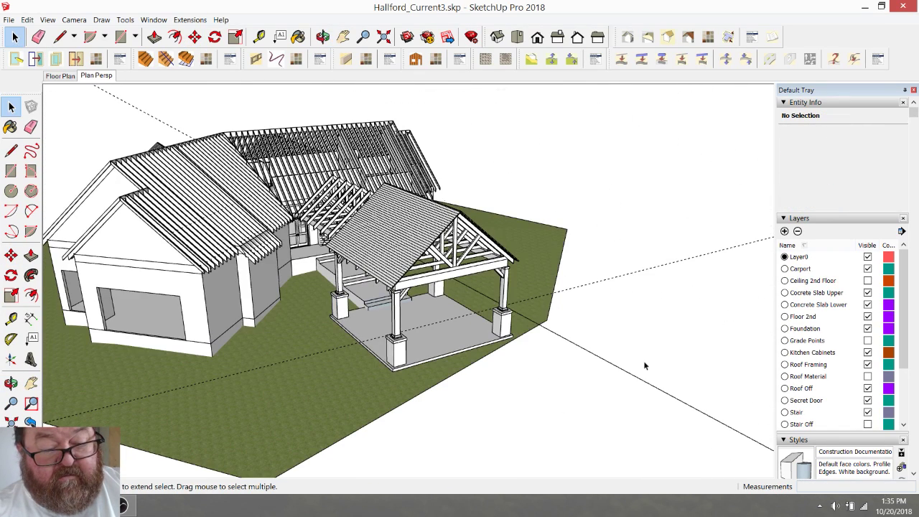
- Examine the carport from all sides, checking the four raised pedestals and post bases against the slab and the walkway steps
{"action": "left_click", "coordinate": [322, 37]}
{"action": "scroll", "coordinate": [445, 284], "scroll_direction": "up", "scroll_amount": 3}
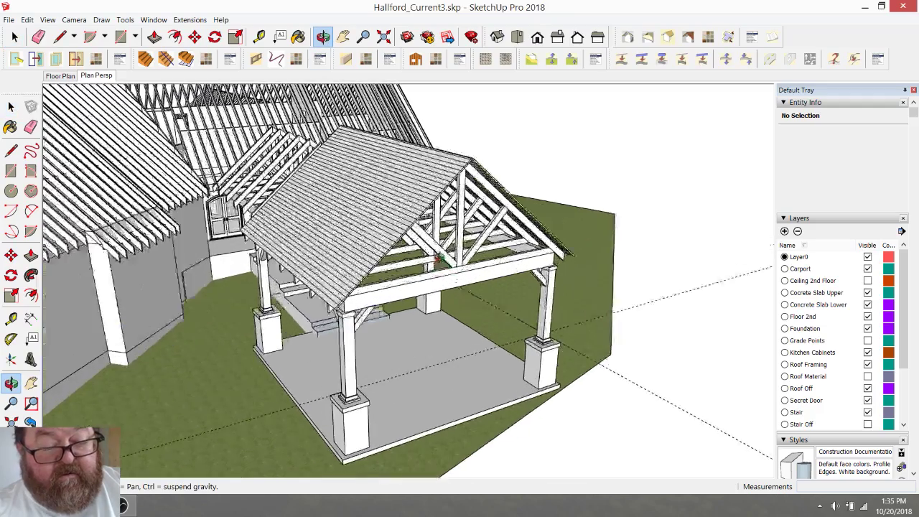
{"action": "left_click_drag", "start_coordinate": [445, 284], "coordinate": [348, 250]}
{"action": "scroll", "coordinate": [348, 249], "scroll_direction": "down", "scroll_amount": 4}
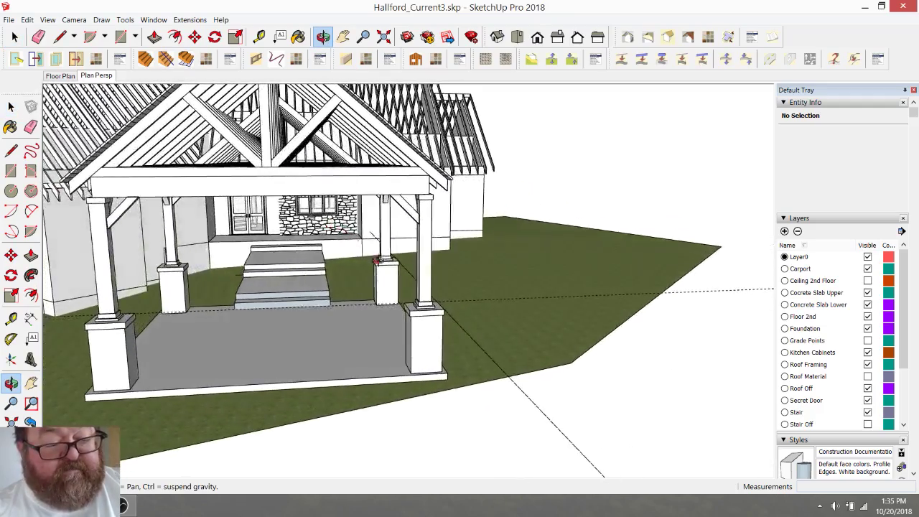
{"action": "scroll", "coordinate": [254, 182], "scroll_direction": "up", "scroll_amount": 4}
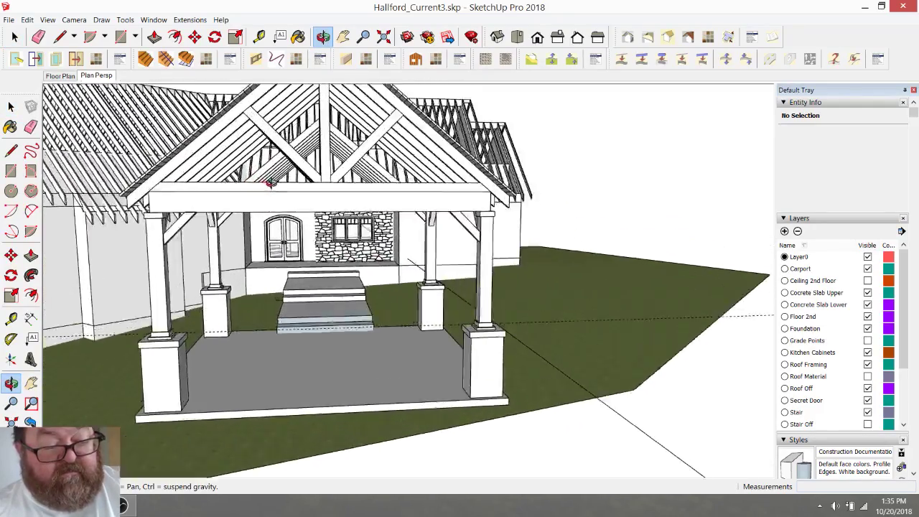
{"action": "scroll", "coordinate": [356, 205], "scroll_direction": "down", "scroll_amount": 4}
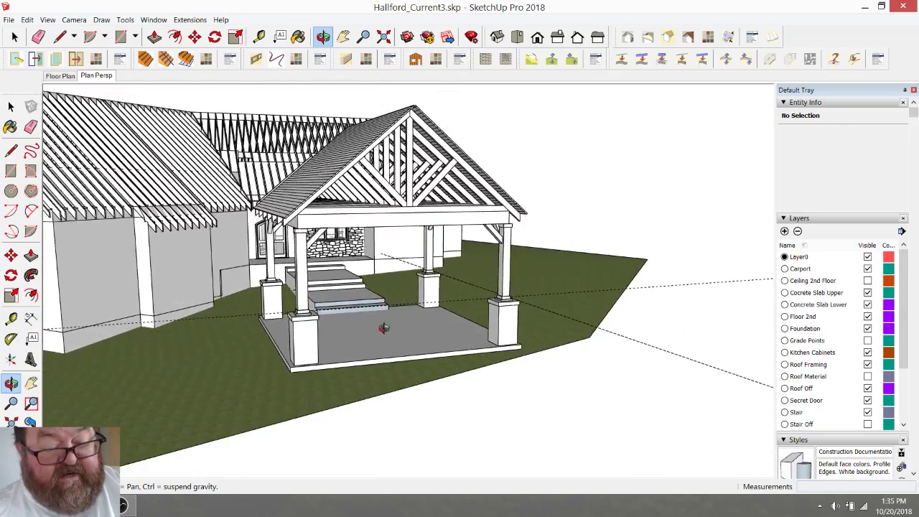
{"action": "left_click_drag", "start_coordinate": [379, 328], "coordinate": [333, 359]}
{"action": "scroll", "coordinate": [352, 314], "scroll_direction": "up", "scroll_amount": 5}
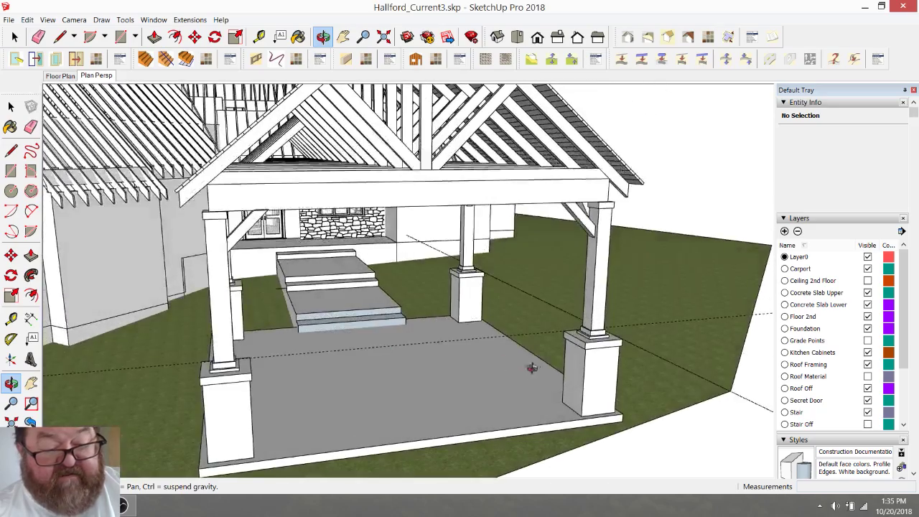
{"action": "scroll", "coordinate": [617, 369], "scroll_direction": "down", "scroll_amount": 5}
{"action": "left_click_drag", "start_coordinate": [502, 381], "coordinate": [267, 361]}
{"action": "scroll", "coordinate": [308, 360], "scroll_direction": "up", "scroll_amount": 4}
{"action": "left_click_drag", "start_coordinate": [352, 376], "coordinate": [414, 361]}
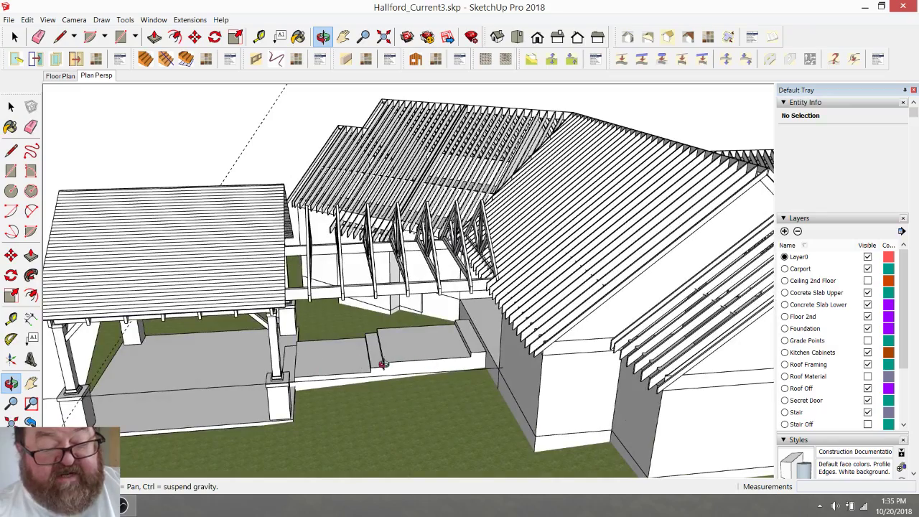
{"action": "scroll", "coordinate": [327, 364], "scroll_direction": "up", "scroll_amount": 3}
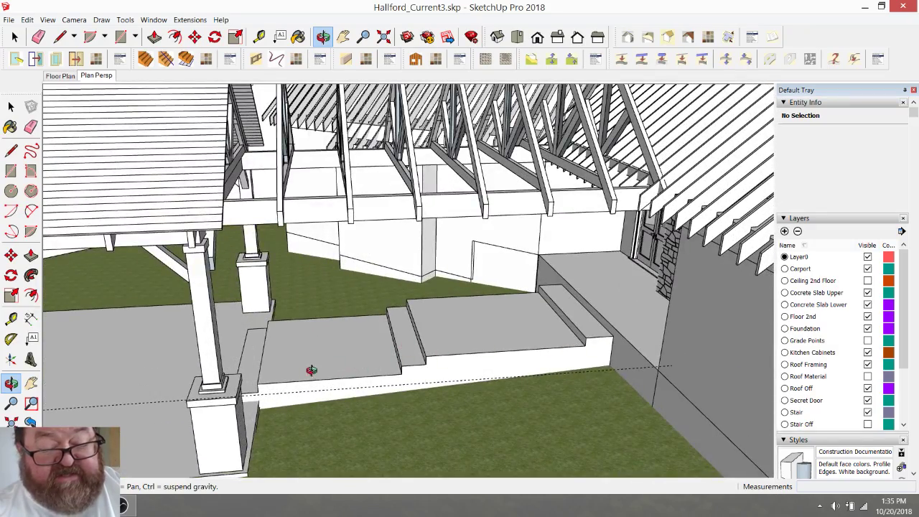
{"action": "left_click_drag", "start_coordinate": [311, 370], "coordinate": [476, 357]}
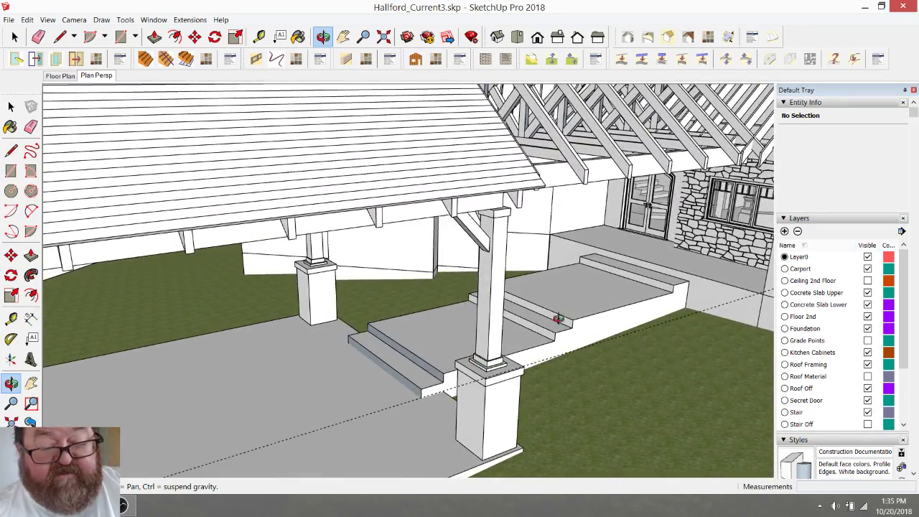
{"action": "scroll", "coordinate": [551, 321], "scroll_direction": "down", "scroll_amount": 3}
{"action": "scroll", "coordinate": [505, 338], "scroll_direction": "up", "scroll_amount": 2}
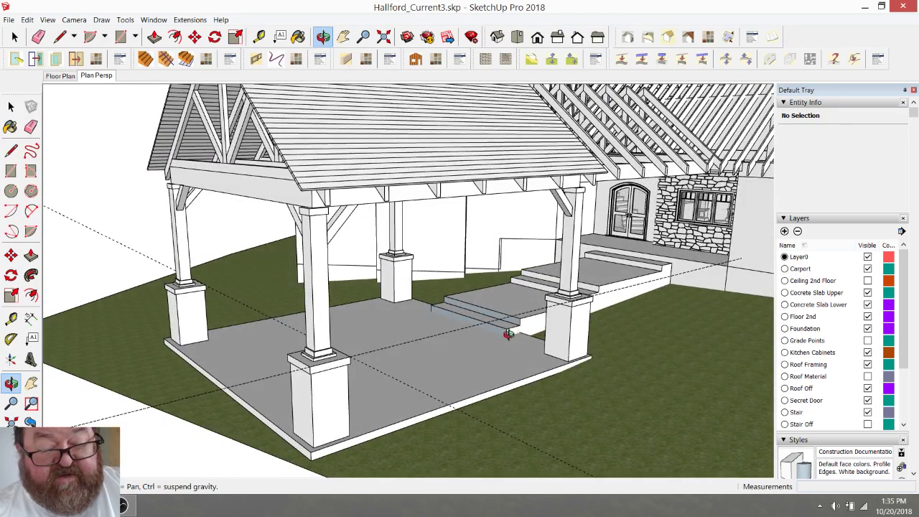
{"action": "scroll", "coordinate": [508, 334], "scroll_direction": "down", "scroll_amount": 3}
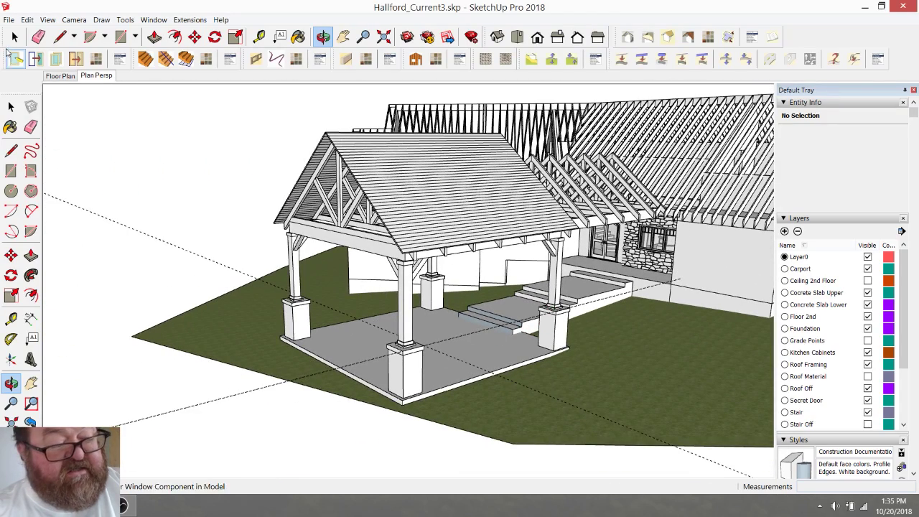
- Erase the two dashed guide lines crossing the carport slab, including the one inside the carport group, and close the group
{"action": "left_click", "coordinate": [39, 36]}
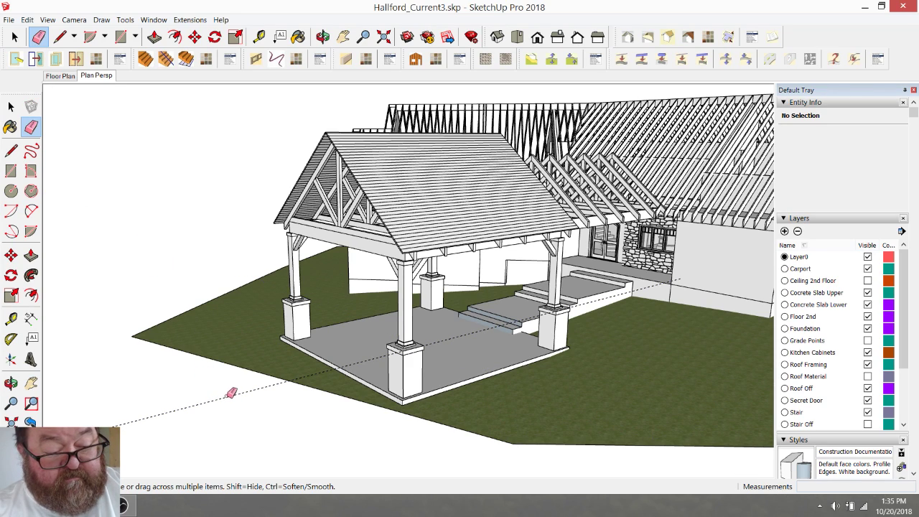
{"action": "key", "text": "space"}
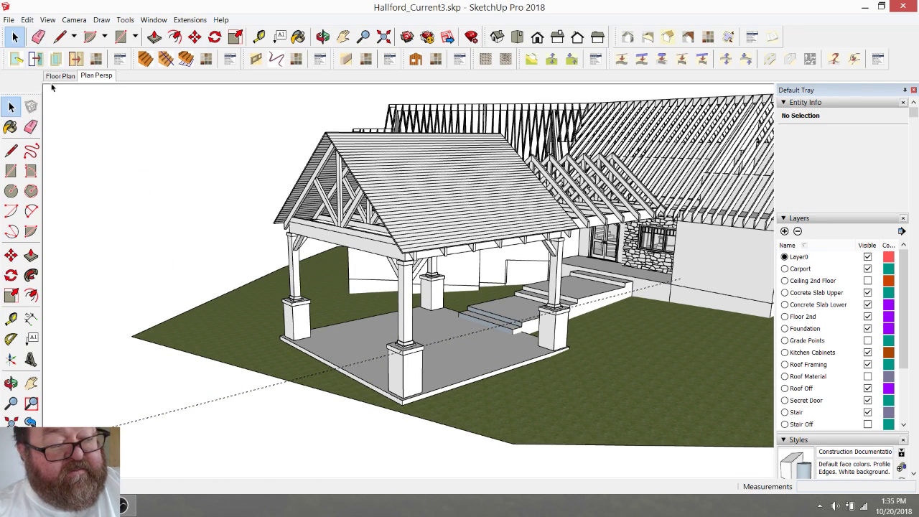
{"action": "double_click", "coordinate": [249, 392]}
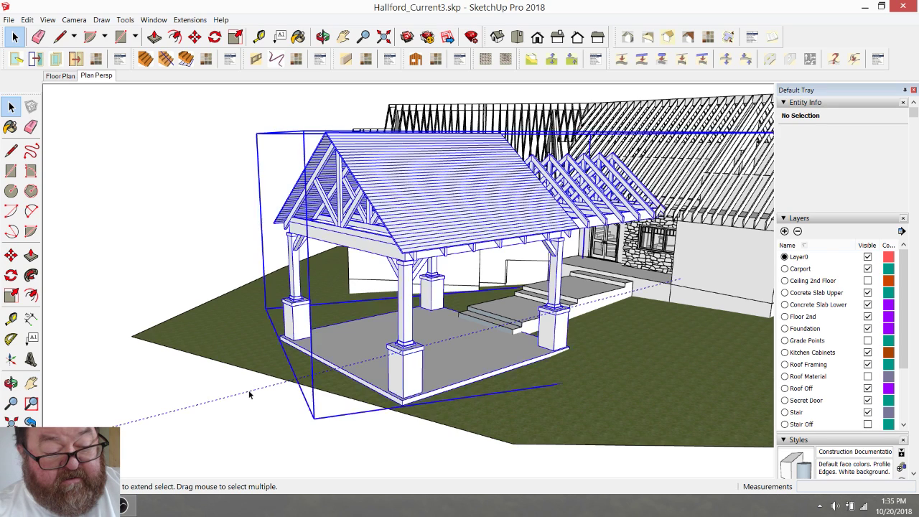
{"action": "left_click", "coordinate": [249, 392]}
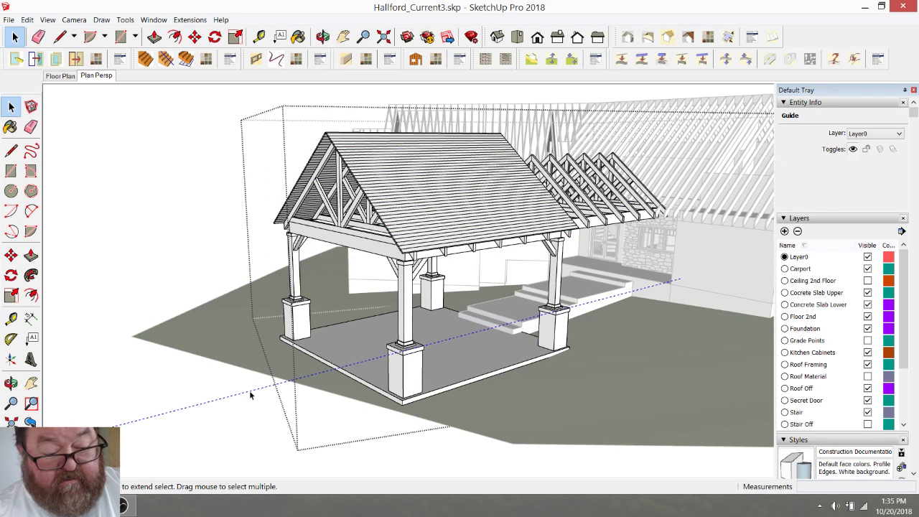
{"action": "key", "text": "Delete"}
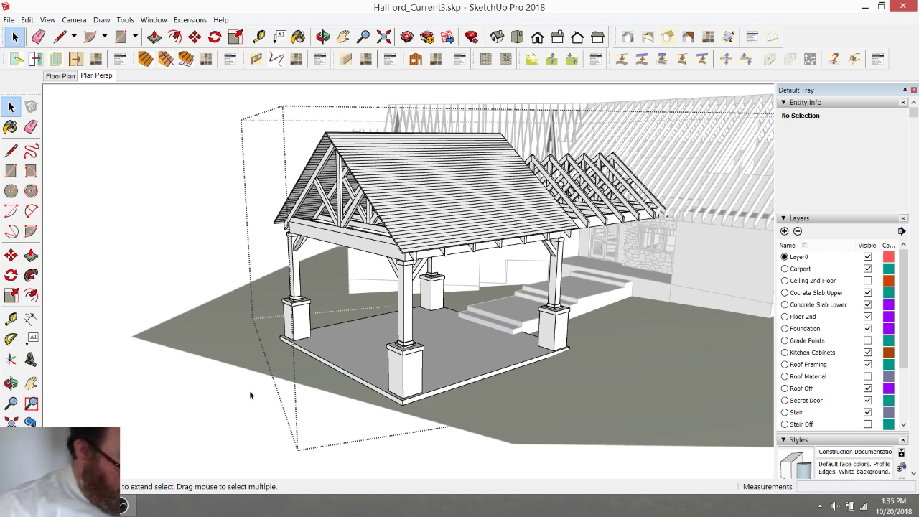
{"action": "left_click", "coordinate": [190, 244]}
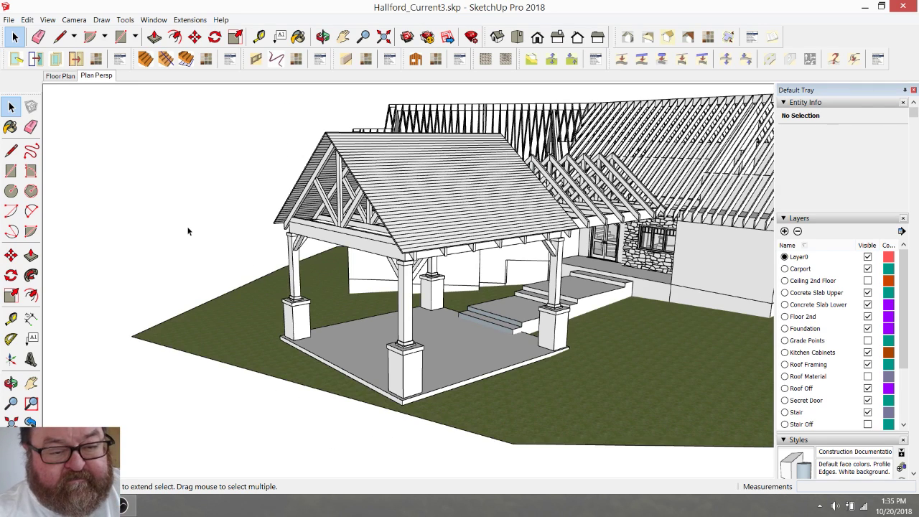
- Select the carport group and turn on the display of the model axes
{"action": "left_click", "coordinate": [322, 36]}
{"action": "left_click_drag", "start_coordinate": [379, 159], "coordinate": [404, 226]}
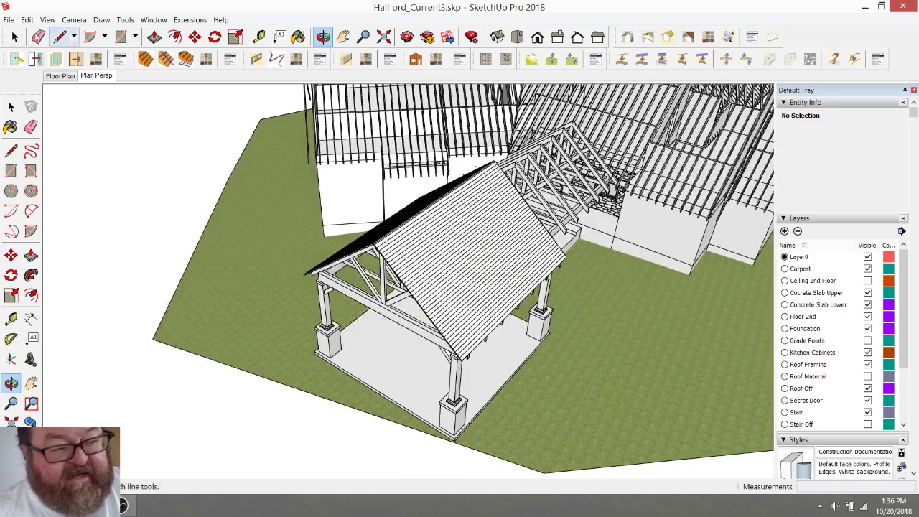
{"action": "left_click", "coordinate": [15, 36]}
{"action": "left_click", "coordinate": [433, 242]}
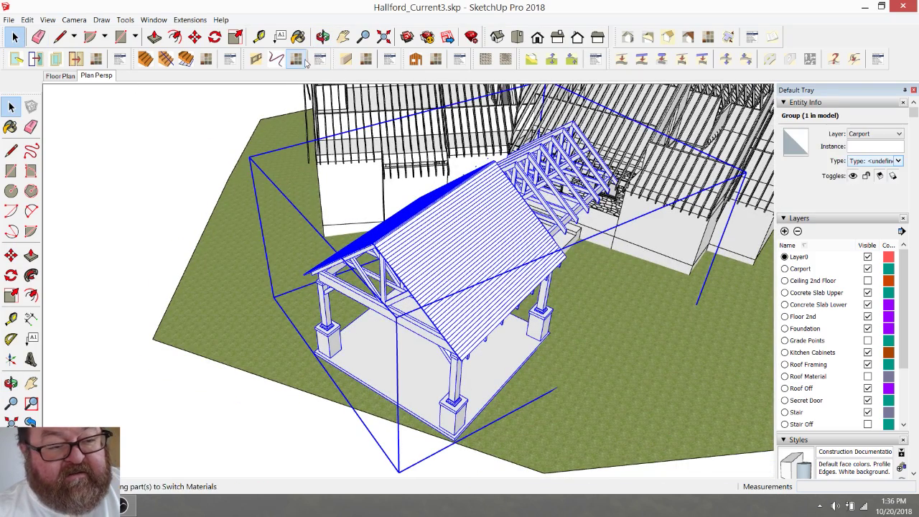
{"action": "left_click", "coordinate": [322, 36]}
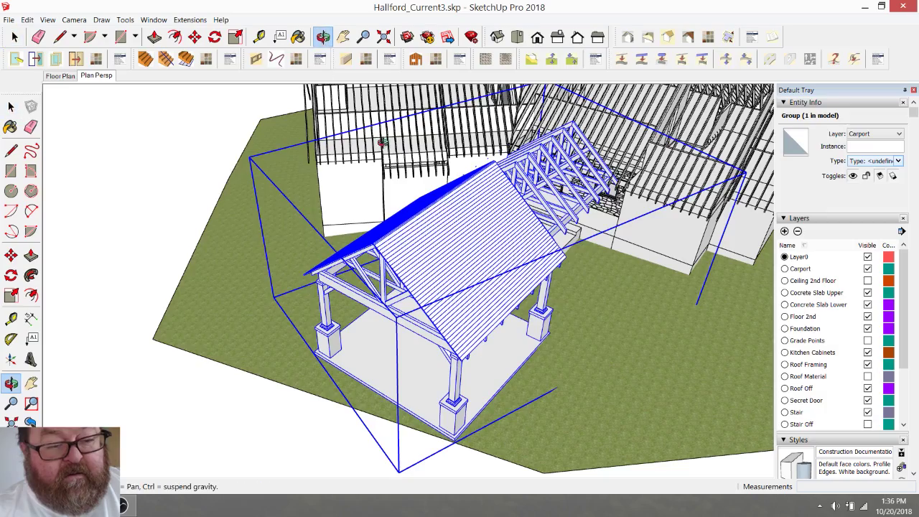
{"action": "left_click_drag", "start_coordinate": [431, 323], "coordinate": [468, 373]}
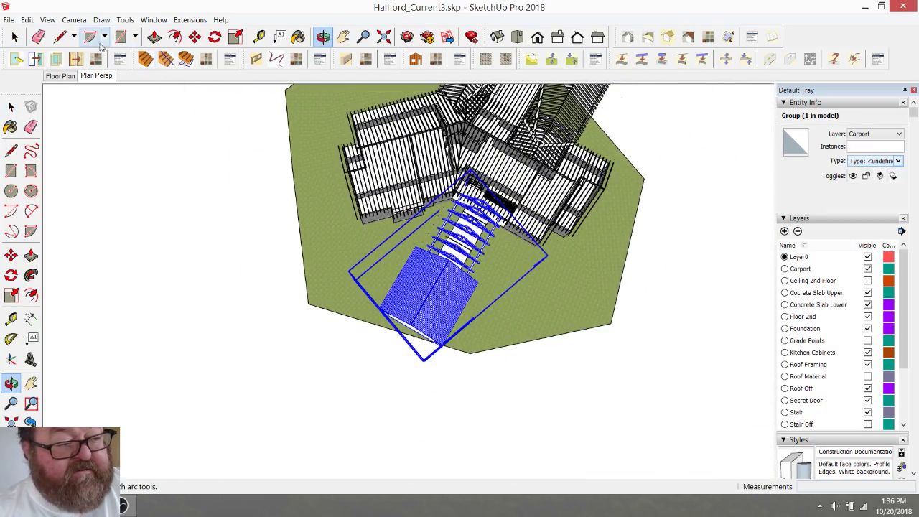
{"action": "left_click", "coordinate": [47, 20]}
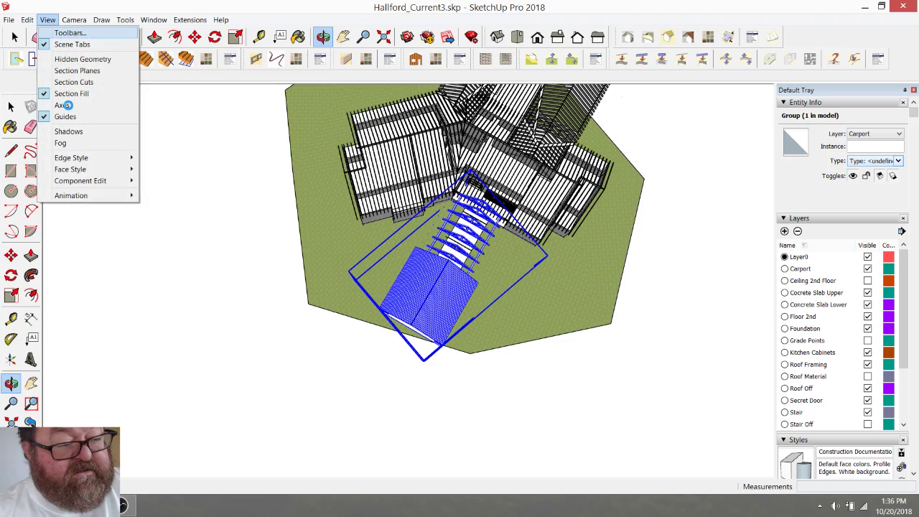
{"action": "left_click", "coordinate": [69, 106]}
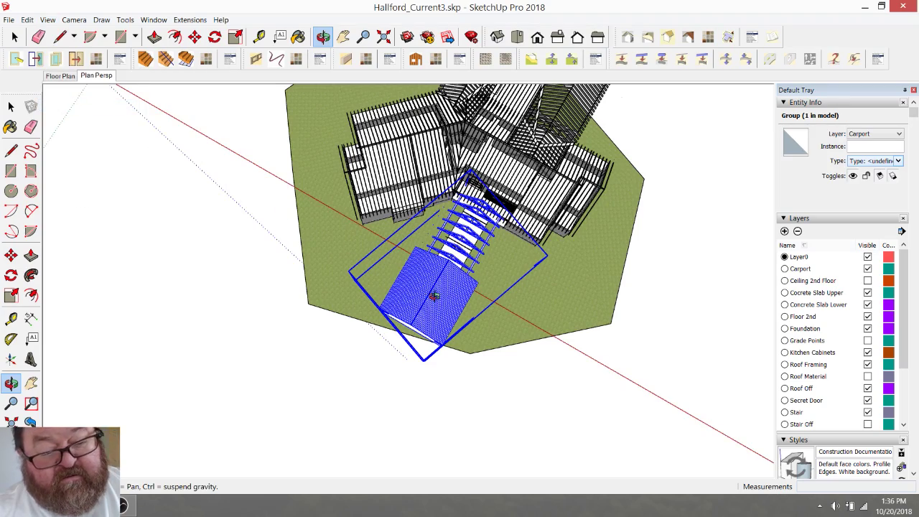
- Examine the carport's placement against the displayed axes, deselect it, and inspect the walkway trusses, steps and slab beside it
{"action": "left_click_drag", "start_coordinate": [435, 295], "coordinate": [369, 129]}
{"action": "scroll", "coordinate": [443, 300], "scroll_direction": "up", "scroll_amount": 5}
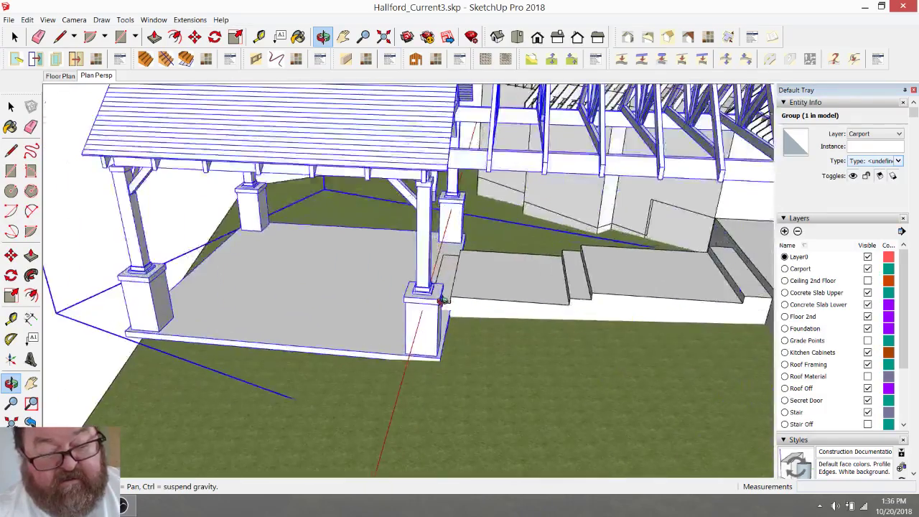
{"action": "left_click_drag", "start_coordinate": [443, 300], "coordinate": [465, 281]}
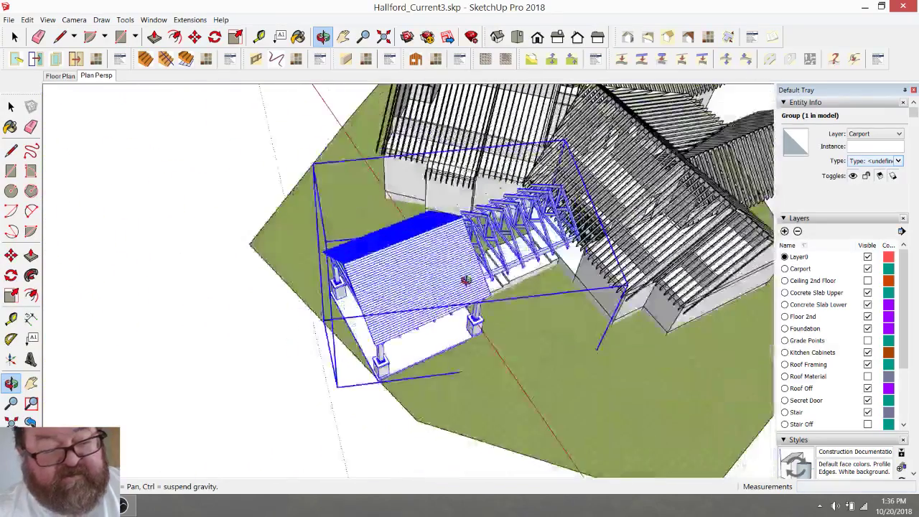
{"action": "left_click", "coordinate": [15, 36]}
{"action": "left_click", "coordinate": [209, 182]}
{"action": "scroll", "coordinate": [230, 230], "scroll_direction": "down", "scroll_amount": 2}
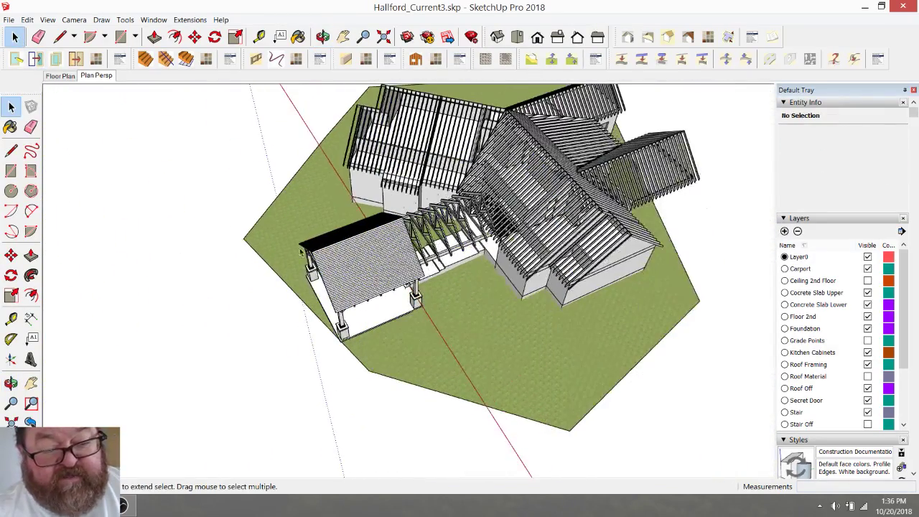
{"action": "left_click", "coordinate": [322, 37]}
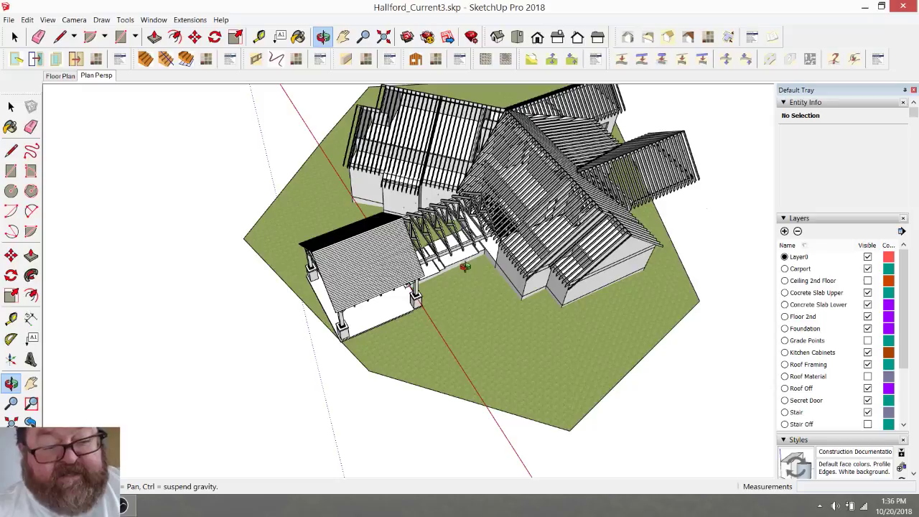
{"action": "scroll", "coordinate": [448, 228], "scroll_direction": "up", "scroll_amount": 2}
{"action": "scroll", "coordinate": [448, 228], "scroll_direction": "up", "scroll_amount": 8}
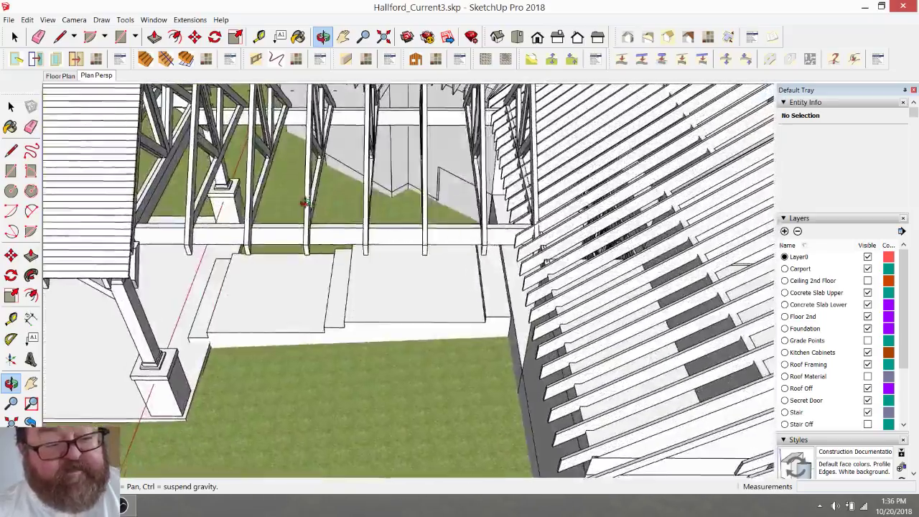
{"action": "scroll", "coordinate": [280, 212], "scroll_direction": "down", "scroll_amount": 5}
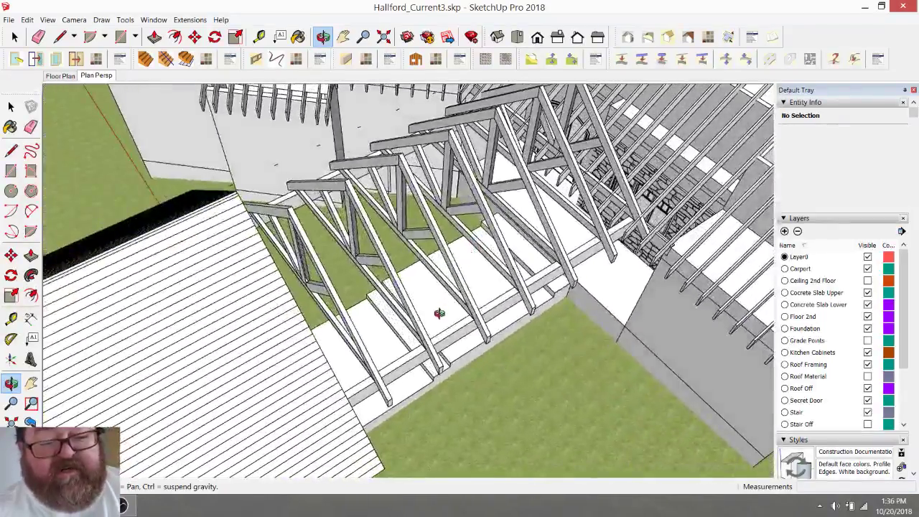
{"action": "scroll", "coordinate": [436, 311], "scroll_direction": "down", "scroll_amount": 2}
{"action": "left_click_drag", "start_coordinate": [438, 316], "coordinate": [267, 276]}
{"action": "scroll", "coordinate": [267, 276], "scroll_direction": "up", "scroll_amount": 5}
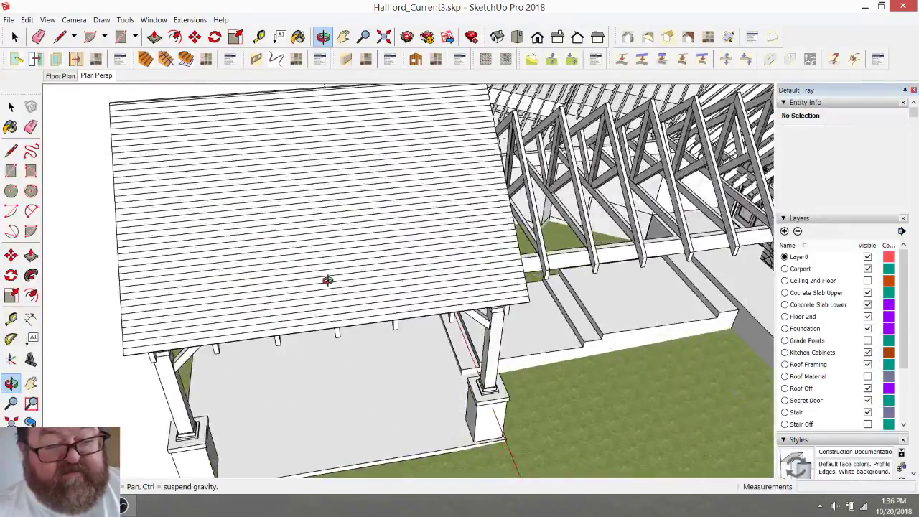
- Open the carport group for editing
{"action": "left_click_drag", "start_coordinate": [327, 280], "coordinate": [417, 252]}
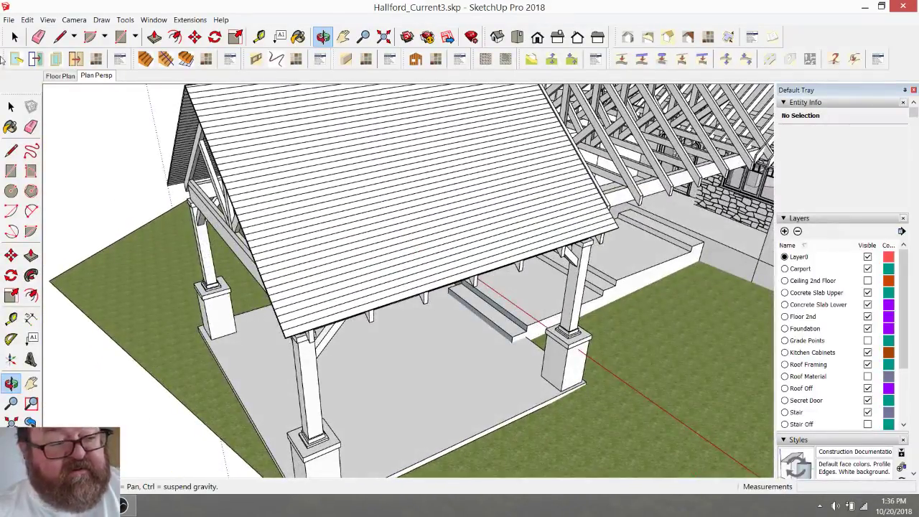
{"action": "left_click", "coordinate": [15, 36]}
{"action": "double_click", "coordinate": [313, 239]}
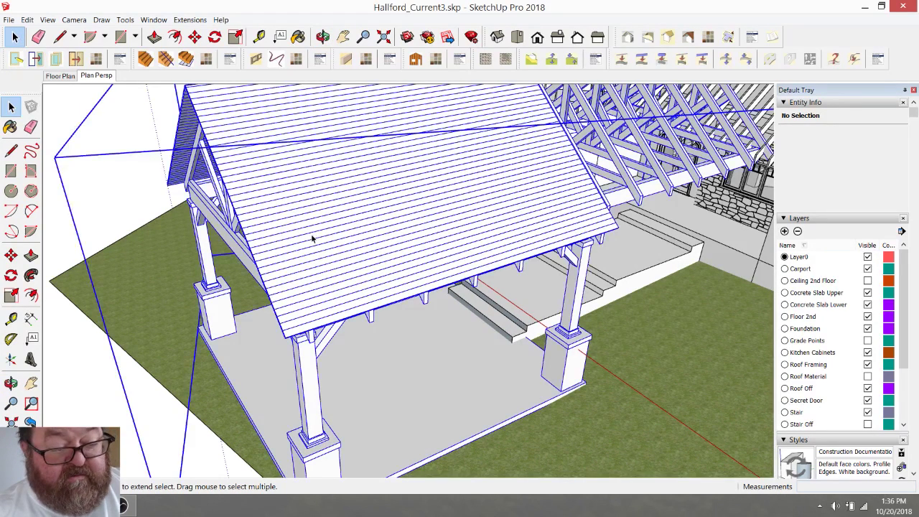
- Copy the lowest roof board at the carport's eave from within the nested roof groups and return to the carport group
{"action": "double_click", "coordinate": [312, 267]}
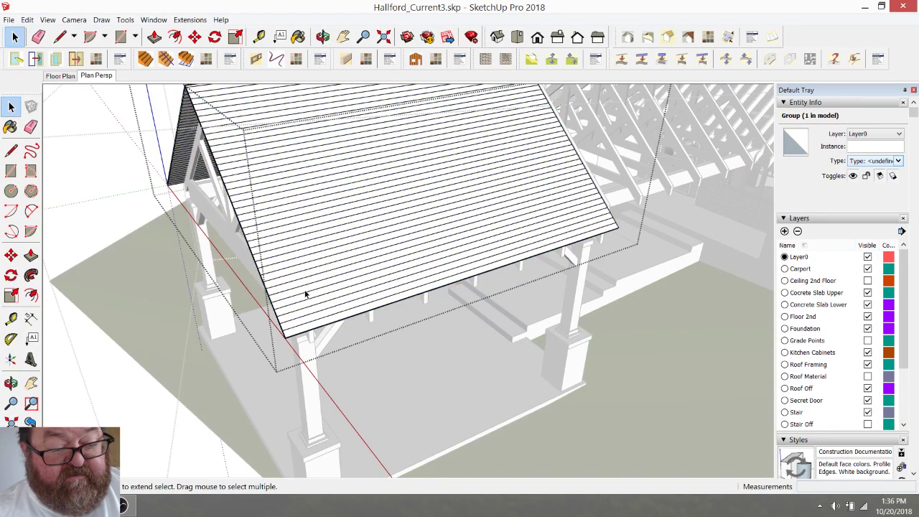
{"action": "left_click", "coordinate": [306, 295]}
{"action": "double_click", "coordinate": [306, 294]}
{"action": "scroll", "coordinate": [303, 345], "scroll_direction": "up", "scroll_amount": 1}
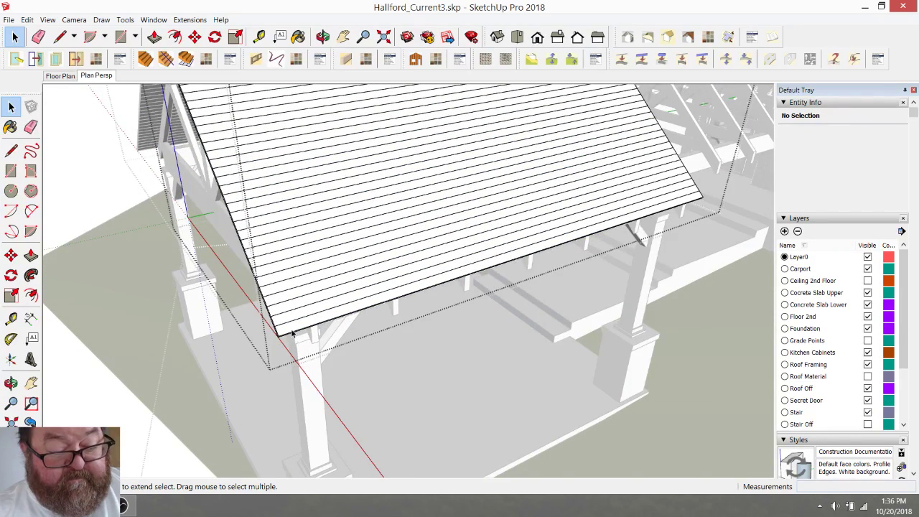
{"action": "left_click", "coordinate": [293, 332]}
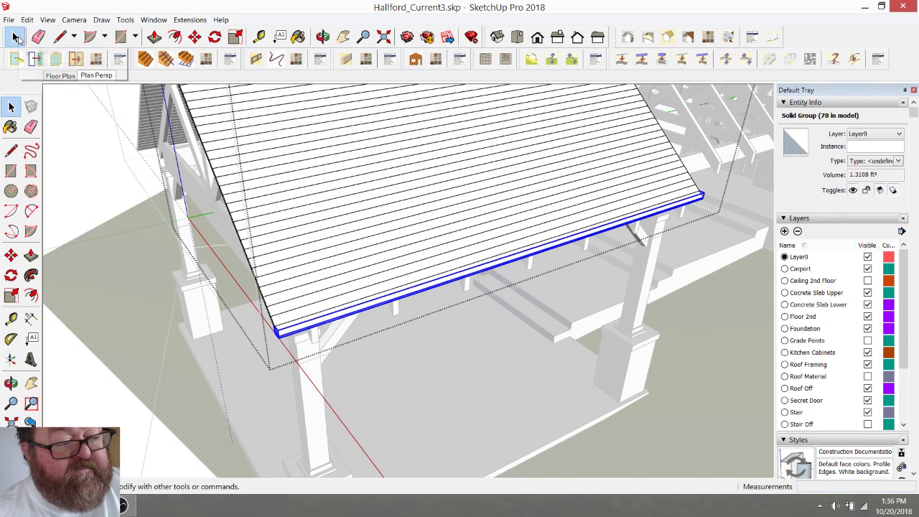
{"action": "left_click", "coordinate": [27, 19]}
{"action": "left_click", "coordinate": [37, 71]}
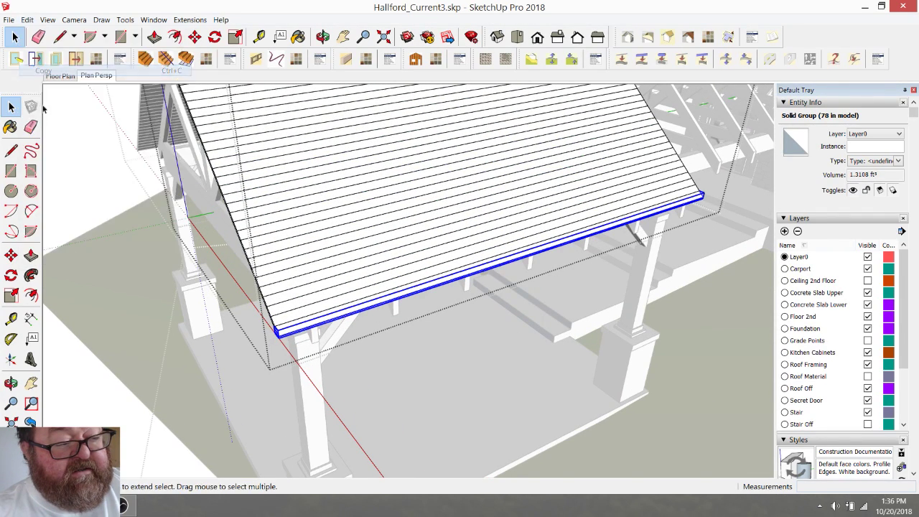
{"action": "scroll", "coordinate": [77, 209], "scroll_direction": "down", "scroll_amount": 2}
{"action": "middle_click_drag", "start_coordinate": [175, 291], "coordinate": [284, 331]}
{"action": "middle_click_drag", "start_coordinate": [91, 108], "coordinate": [224, 219]}
{"action": "left_click", "coordinate": [204, 144]}
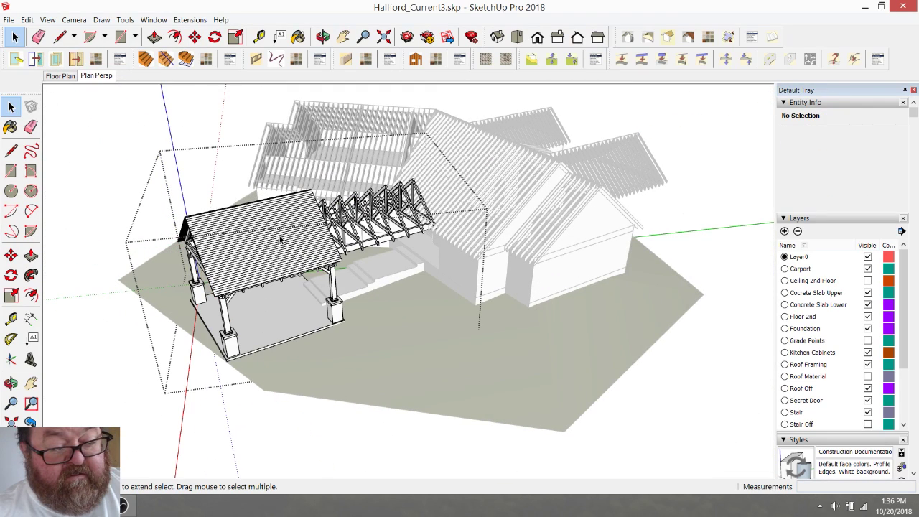
- Group the eight roof trusses over the walkway into one group and open it for editing
{"action": "left_click", "coordinate": [348, 226]}
{"action": "scroll", "coordinate": [347, 226], "scroll_direction": "up", "scroll_amount": 5}
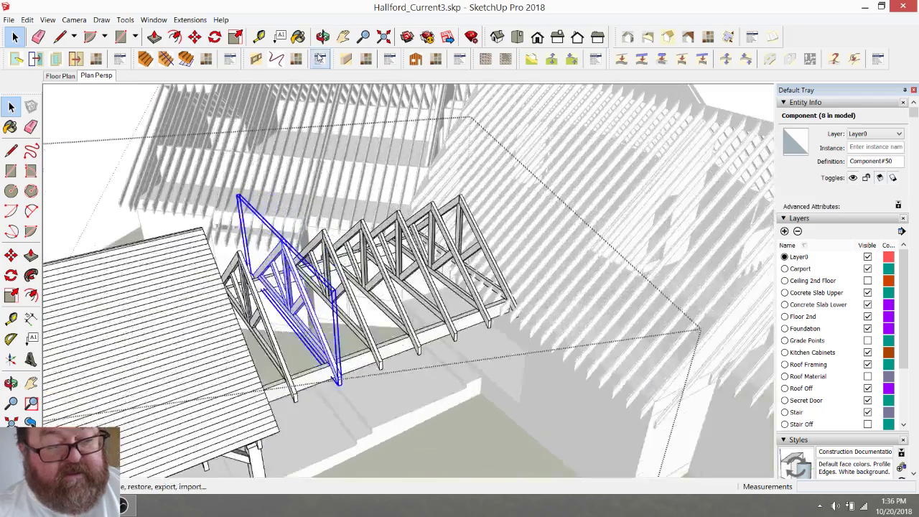
{"action": "middle_click_drag", "start_coordinate": [308, 93], "coordinate": [285, 259]}
{"action": "left_click_drag", "start_coordinate": [285, 259], "coordinate": [211, 304]}
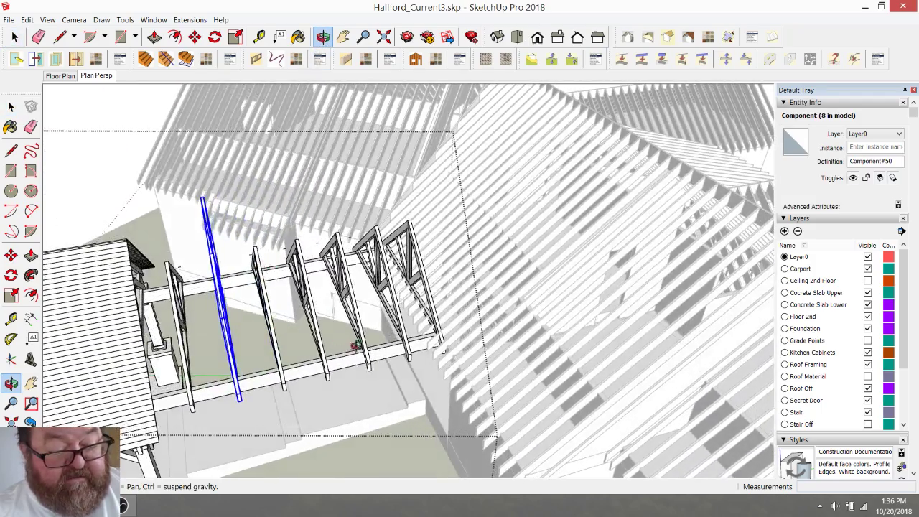
{"action": "scroll", "coordinate": [355, 346], "scroll_direction": "down", "scroll_amount": 2}
{"action": "left_click_drag", "start_coordinate": [227, 347], "coordinate": [141, 337]}
{"action": "middle_click_drag", "start_coordinate": [142, 337], "coordinate": [138, 291]}
{"action": "key", "text": "space"}
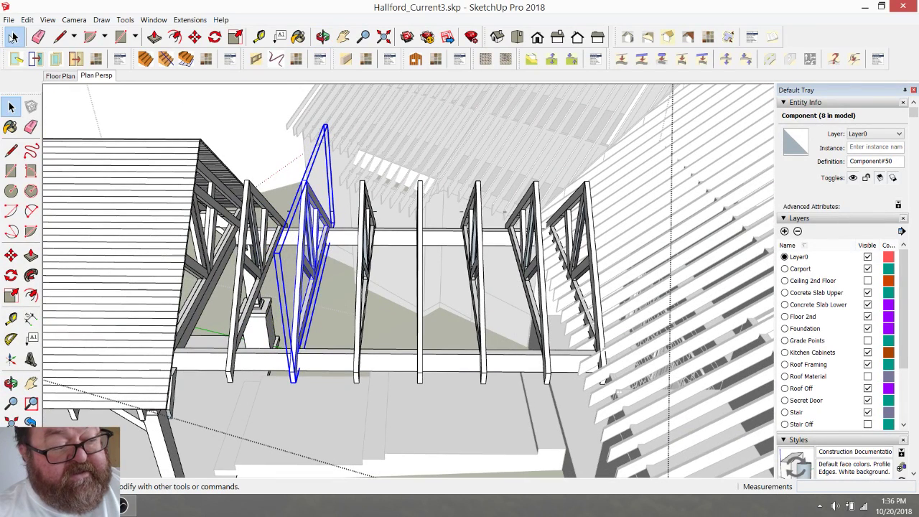
{"action": "left_click", "coordinate": [219, 211]}
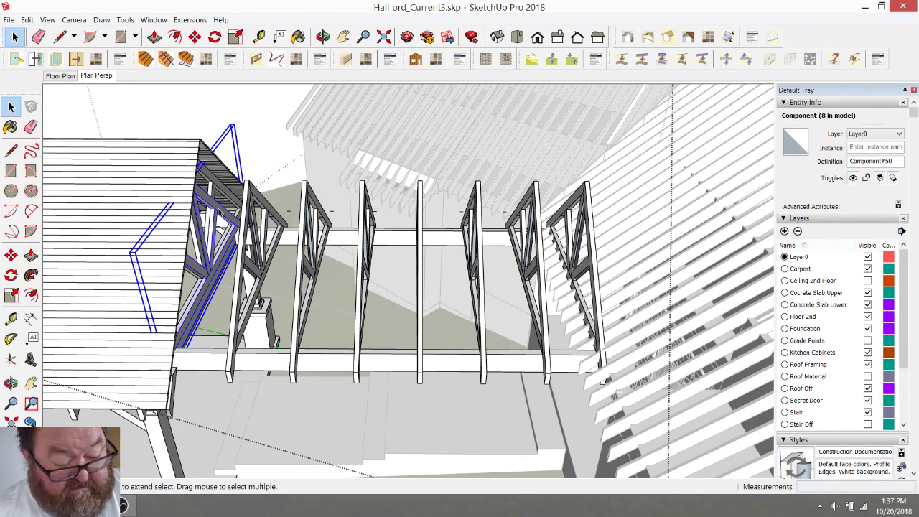
{"action": "left_click", "coordinate": [271, 214], "text": "shift"}
{"action": "left_click", "coordinate": [319, 228], "text": "shift"}
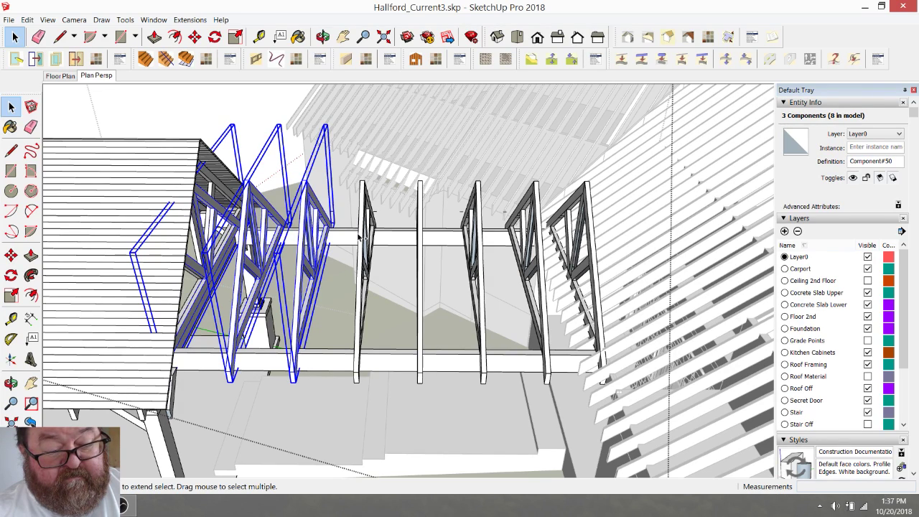
{"action": "left_click", "coordinate": [359, 237], "text": "shift"}
{"action": "left_click", "coordinate": [422, 256], "text": "shift"}
{"action": "left_click", "coordinate": [474, 261], "text": "shift"}
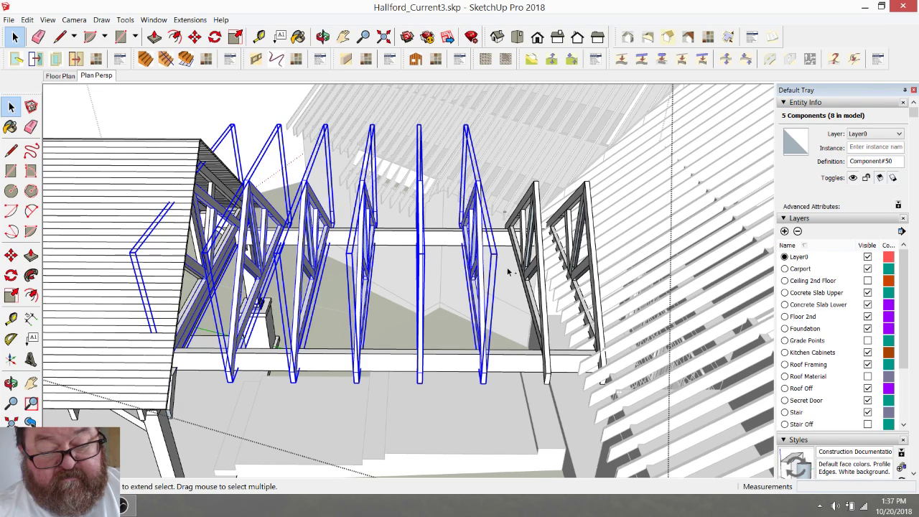
{"action": "left_click", "coordinate": [579, 263], "text": "shift"}
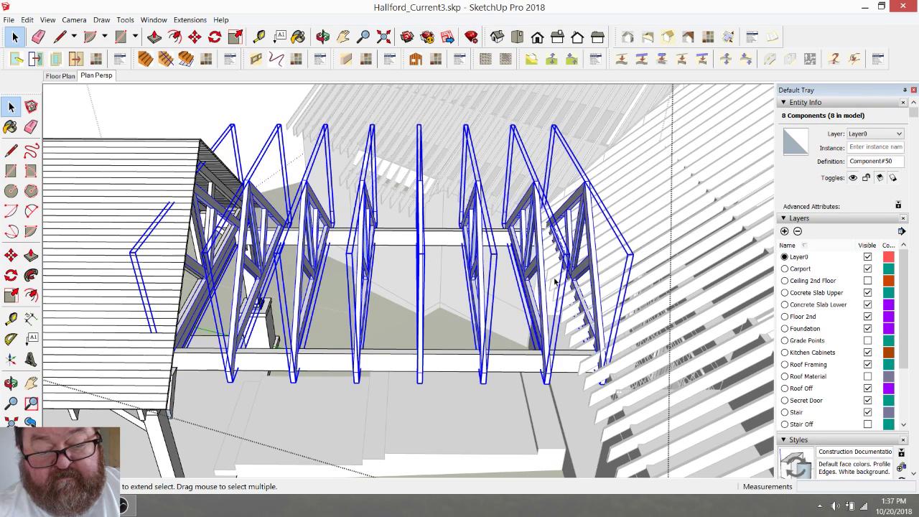
{"action": "right_click", "coordinate": [479, 247]}
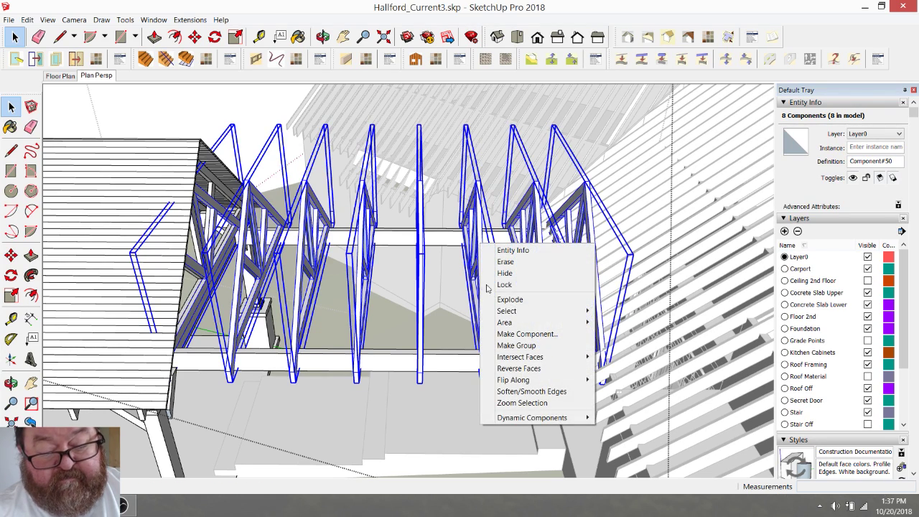
{"action": "left_click", "coordinate": [494, 345]}
{"action": "double_click", "coordinate": [469, 288]}
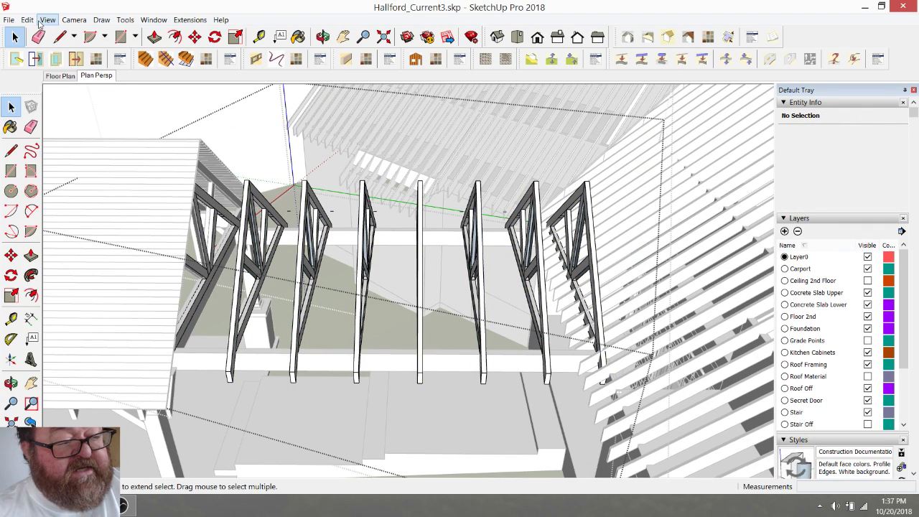
- Try pasting the copied roof board at a walkway truss's lower end near the carport, and delete it
{"action": "left_click", "coordinate": [28, 20]}
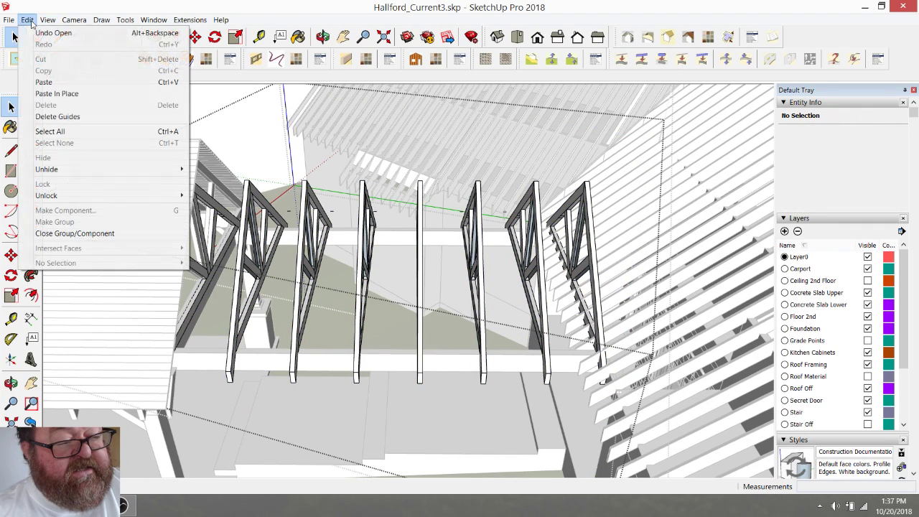
{"action": "left_click", "coordinate": [45, 82]}
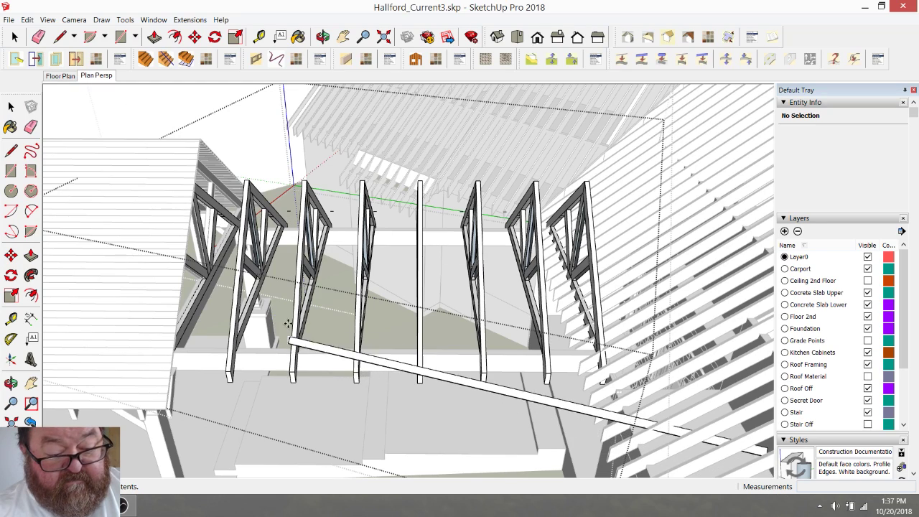
{"action": "scroll", "coordinate": [288, 324], "scroll_direction": "down", "scroll_amount": 8}
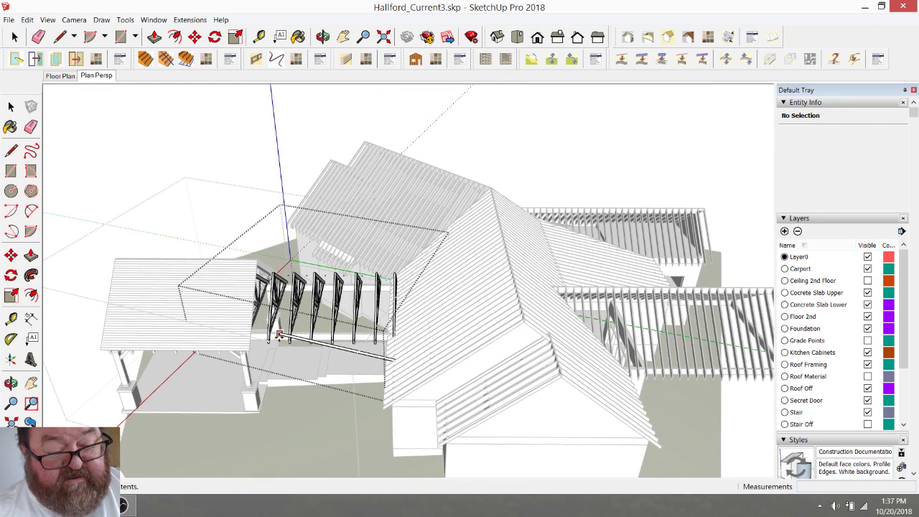
{"action": "scroll", "coordinate": [271, 337], "scroll_direction": "up", "scroll_amount": 6}
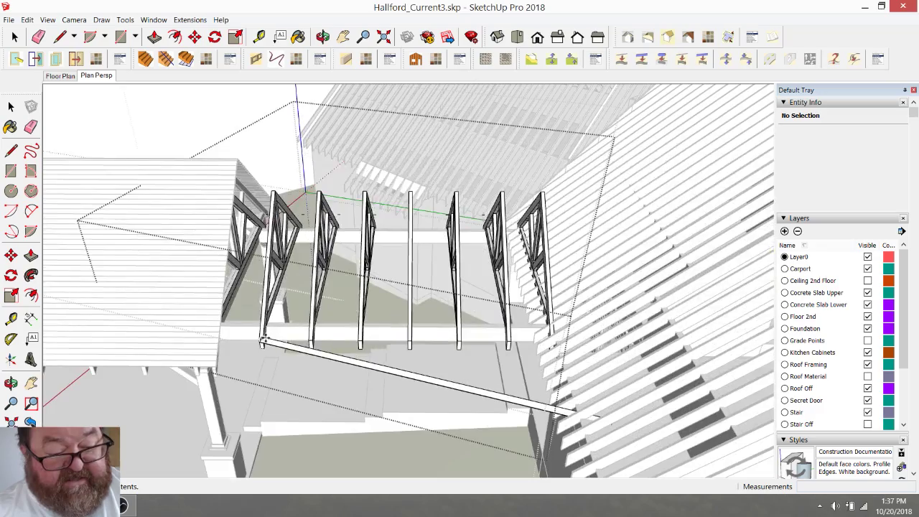
{"action": "left_click", "coordinate": [265, 334]}
{"action": "scroll", "coordinate": [268, 330], "scroll_direction": "down", "scroll_amount": 2}
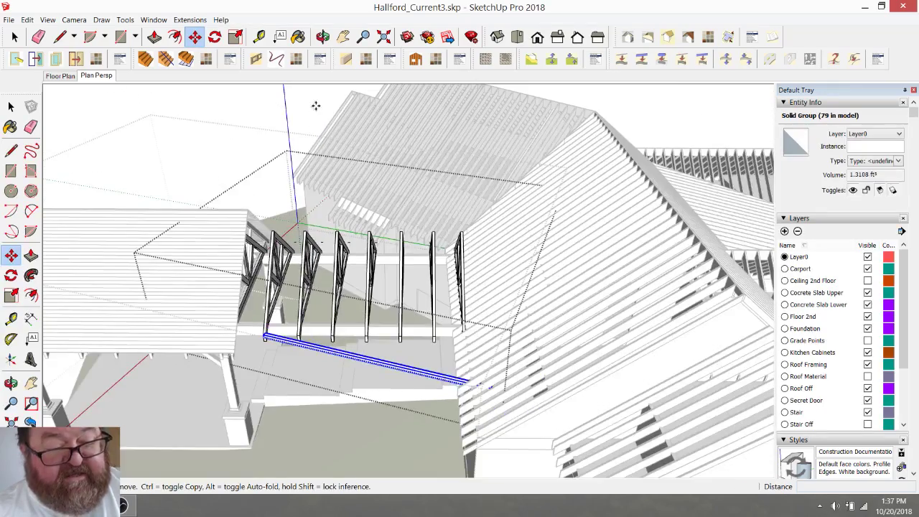
{"action": "left_click", "coordinate": [323, 37]}
{"action": "left_click_drag", "start_coordinate": [320, 275], "coordinate": [323, 278]}
{"action": "middle_click_drag", "start_coordinate": [323, 278], "coordinate": [323, 313]}
{"action": "key", "text": "Delete"}
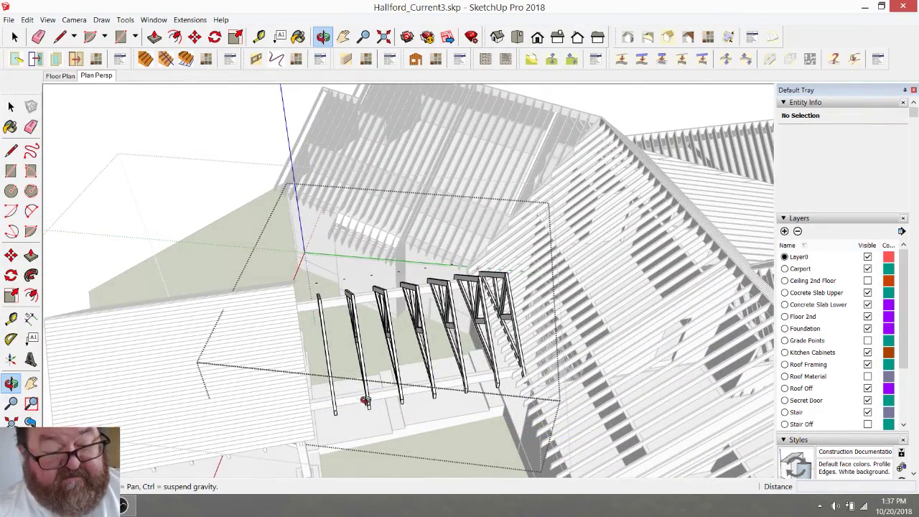
- Draw a 5 by 36 inch rectangle across the truss tops, starting at the lower end of the exposed truss nearest the carport
{"action": "scroll", "coordinate": [365, 402], "scroll_direction": "up", "scroll_amount": 4}
{"action": "scroll", "coordinate": [365, 267], "scroll_direction": "down", "scroll_amount": 3}
{"action": "middle_click_drag", "start_coordinate": [369, 340], "coordinate": [324, 295]}
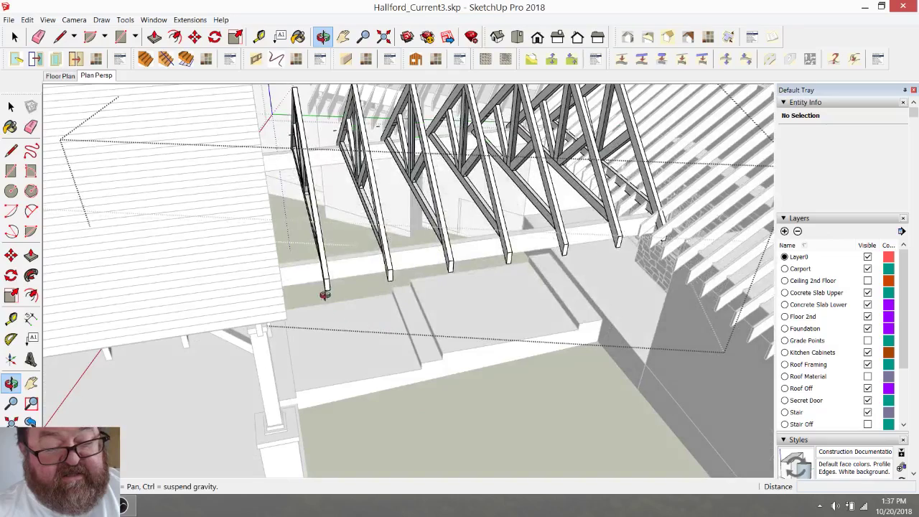
{"action": "scroll", "coordinate": [328, 229], "scroll_direction": "up", "scroll_amount": 7}
{"action": "scroll", "coordinate": [296, 259], "scroll_direction": "down", "scroll_amount": 3}
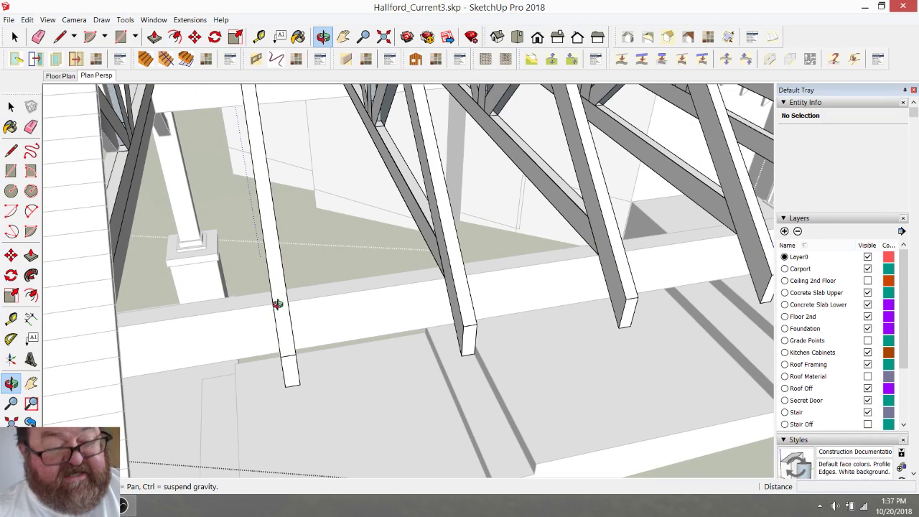
{"action": "left_click", "coordinate": [121, 37]}
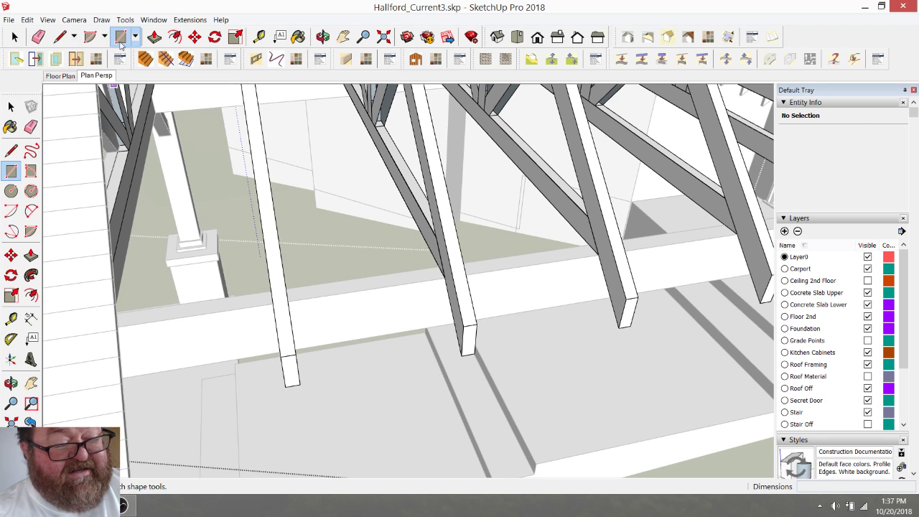
{"action": "left_click", "coordinate": [280, 353]}
{"action": "scroll", "coordinate": [445, 331], "scroll_direction": "down", "scroll_amount": 10}
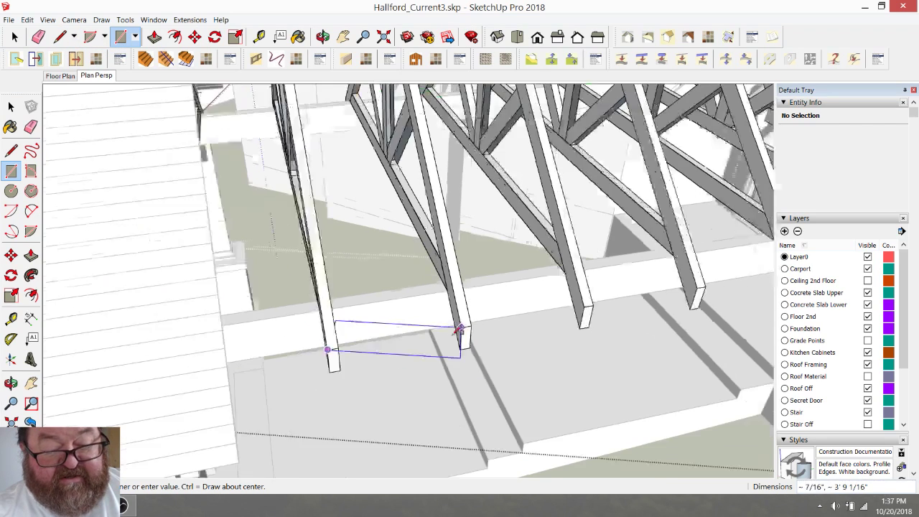
{"action": "scroll", "coordinate": [382, 339], "scroll_direction": "up", "scroll_amount": 10}
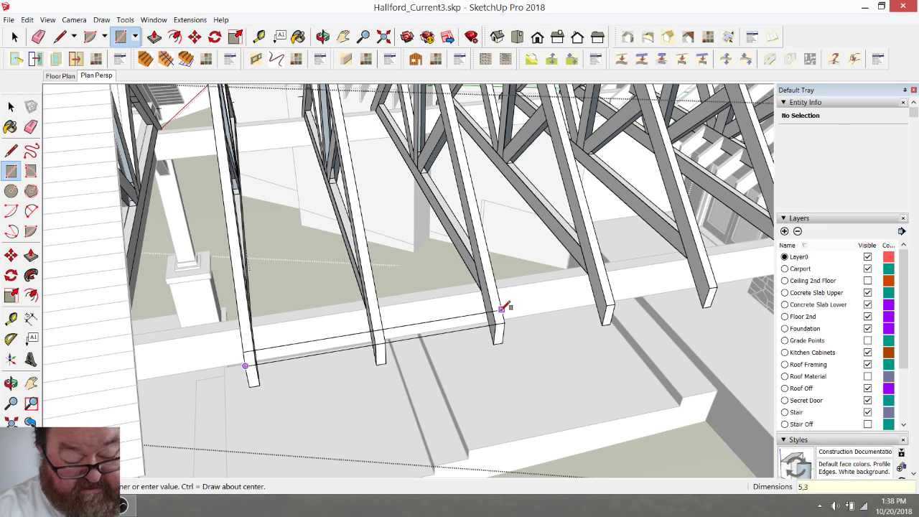
{"action": "key", "text": "Return"}
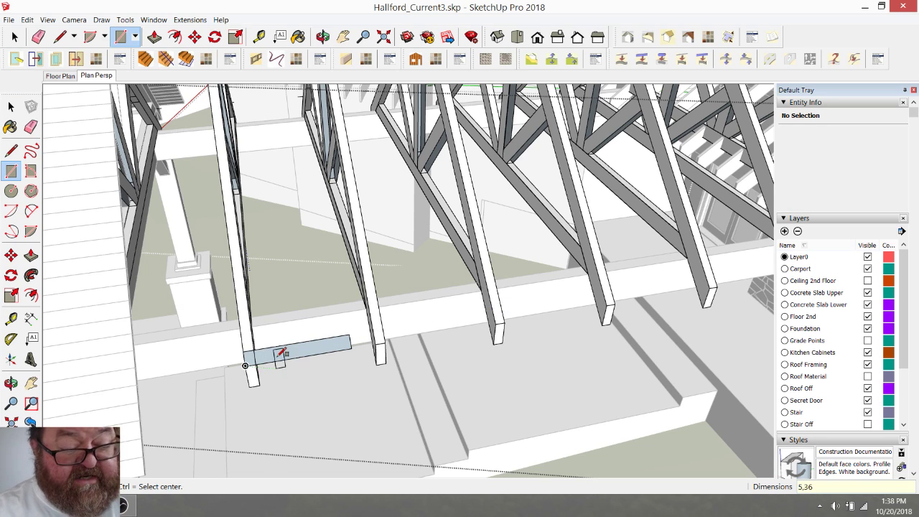
- Extrude the rectangle on the truss tops 1.5 inches with Push/Pull to form a roof board
{"action": "scroll", "coordinate": [287, 352], "scroll_direction": "up", "scroll_amount": 4}
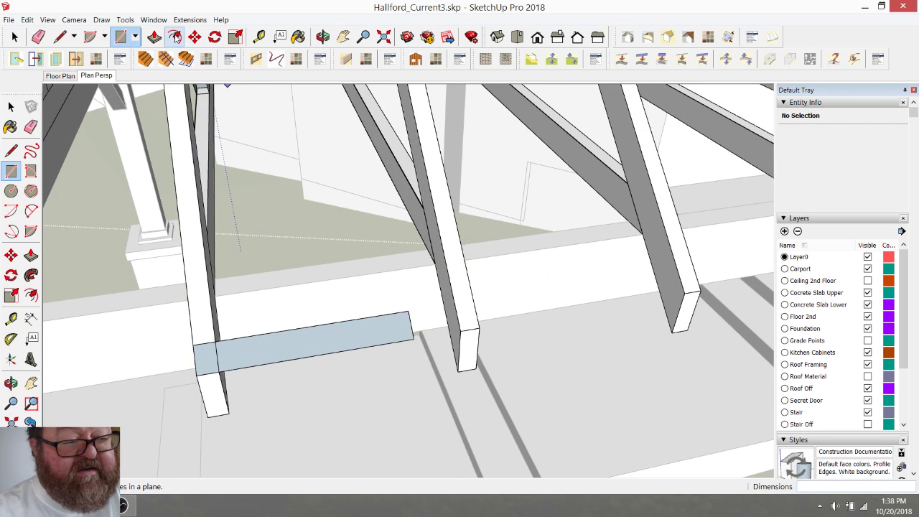
{"action": "left_click", "coordinate": [155, 37]}
{"action": "left_click", "coordinate": [225, 352]}
{"action": "left_click", "coordinate": [225, 346]}
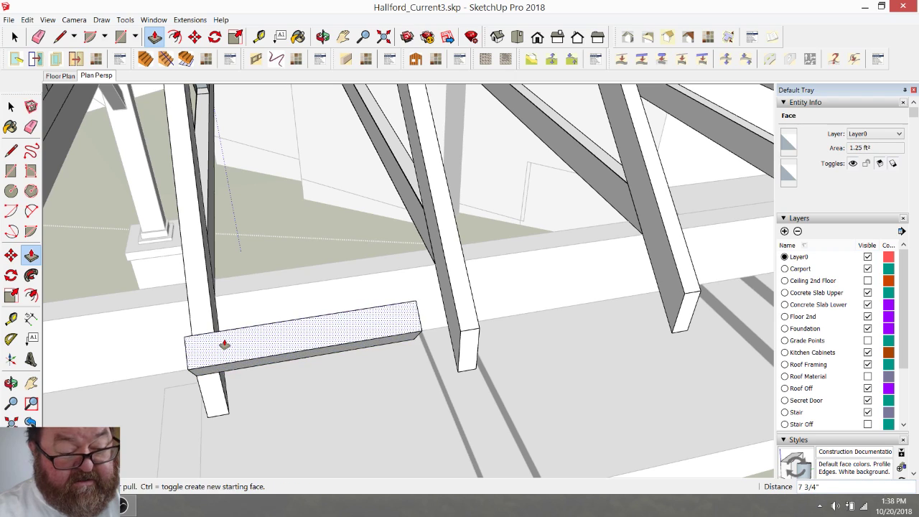
{"action": "type", "text": "1.5"}
{"action": "key", "text": "Return"}
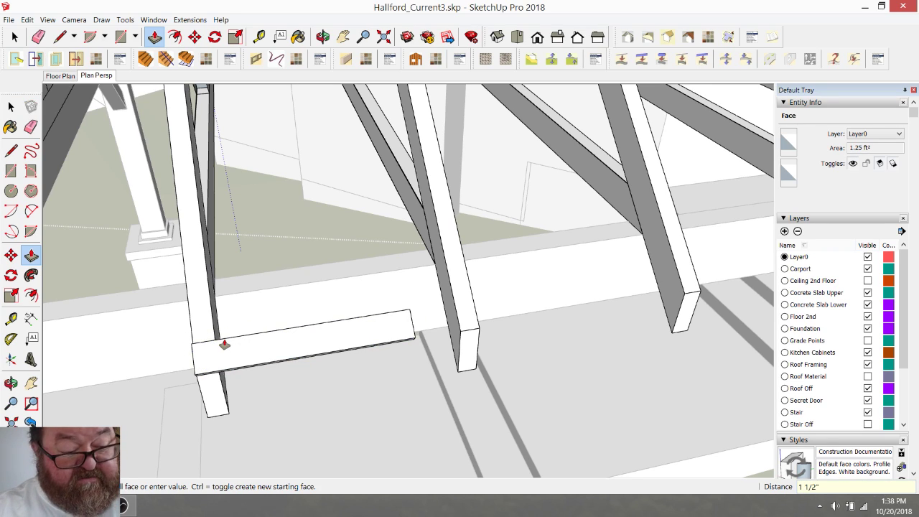
- Select all faces and edges of the new roof board and make them a group
{"action": "key", "text": "space"}
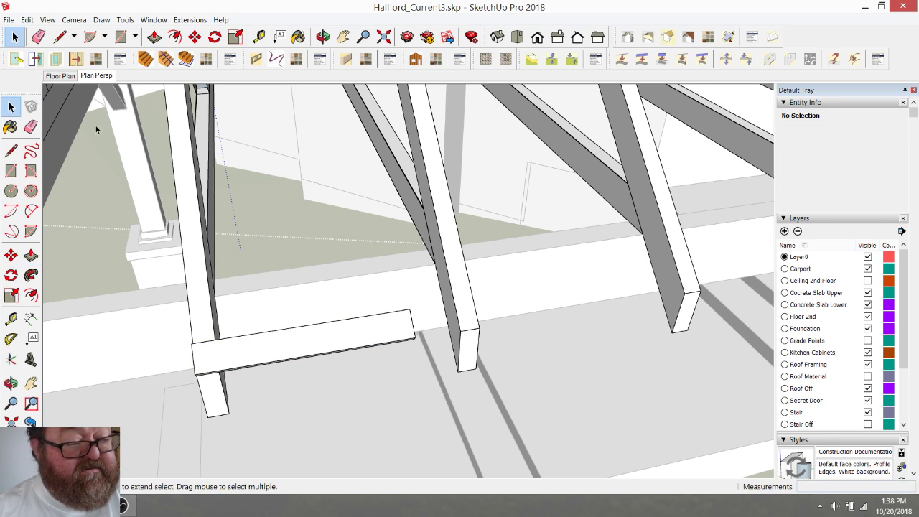
{"action": "left_click_drag", "start_coordinate": [159, 306], "coordinate": [475, 391]}
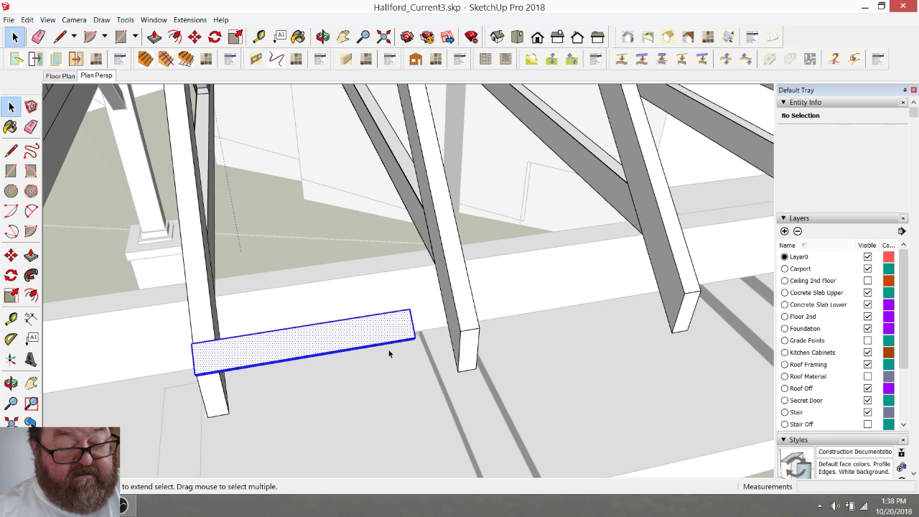
{"action": "right_click", "coordinate": [359, 327]}
{"action": "left_click", "coordinate": [380, 415]}
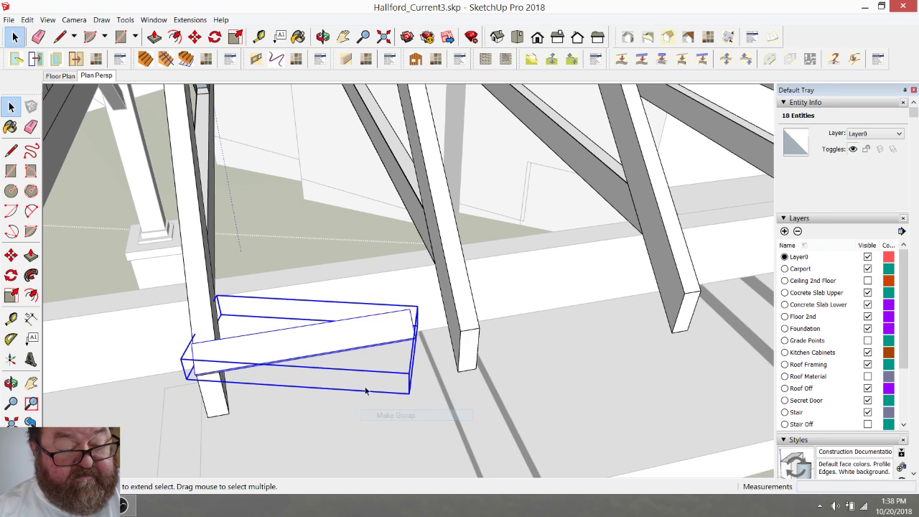
{"action": "middle_click_drag", "start_coordinate": [364, 390], "coordinate": [369, 333]}
{"action": "scroll", "coordinate": [369, 334], "scroll_direction": "down", "scroll_amount": 2}
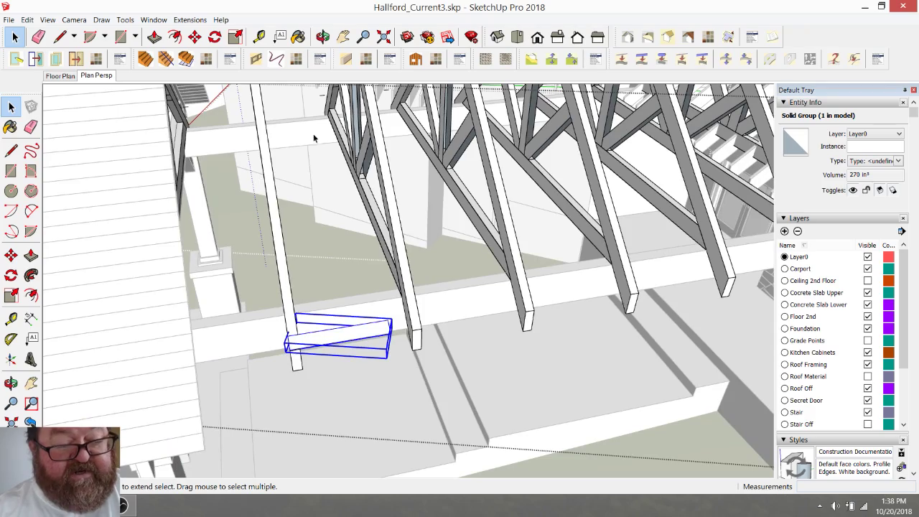
- Open the roof board group and extend the board's carport end about 3' 8 7/16" past the next truss with Push/Pull
{"action": "left_click", "coordinate": [322, 36]}
{"action": "left_click_drag", "start_coordinate": [316, 345], "coordinate": [397, 385]}
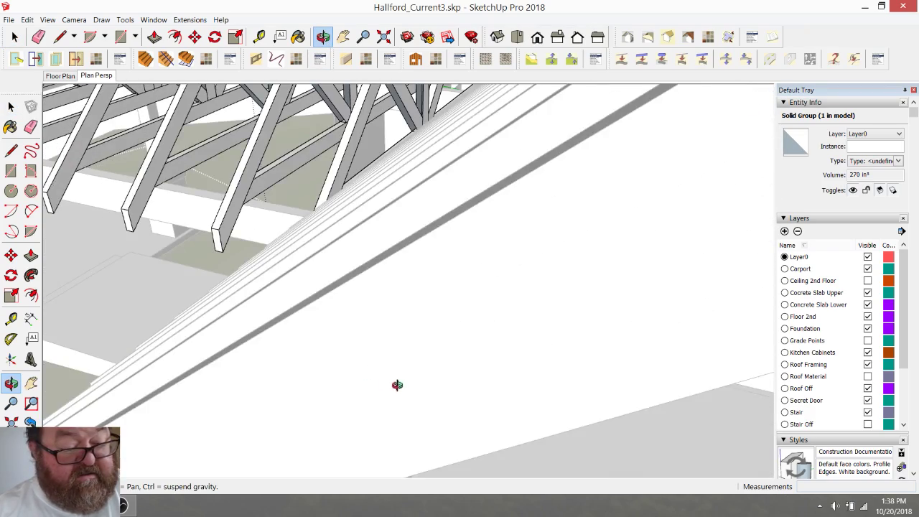
{"action": "scroll", "coordinate": [397, 385], "scroll_direction": "down", "scroll_amount": 8}
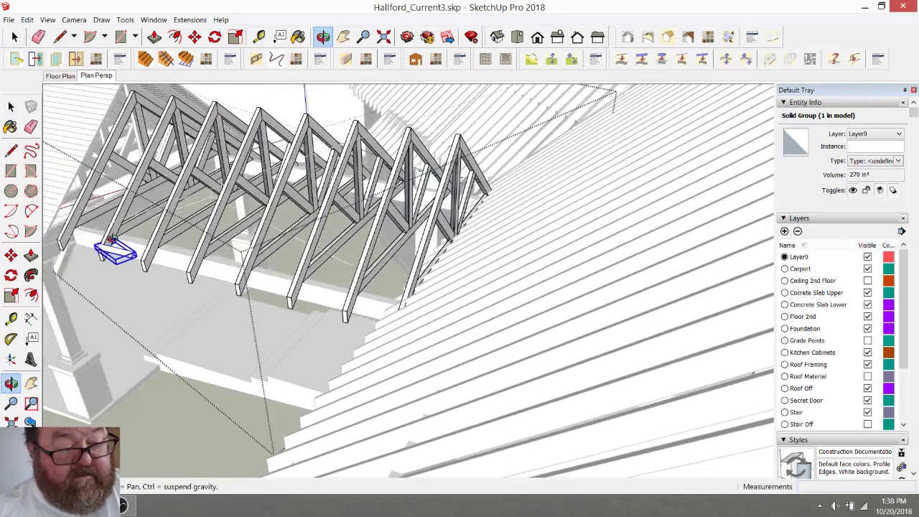
{"action": "scroll", "coordinate": [72, 244], "scroll_direction": "up", "scroll_amount": 2}
{"action": "scroll", "coordinate": [330, 305], "scroll_direction": "down", "scroll_amount": 3}
{"action": "scroll", "coordinate": [197, 264], "scroll_direction": "up", "scroll_amount": 8}
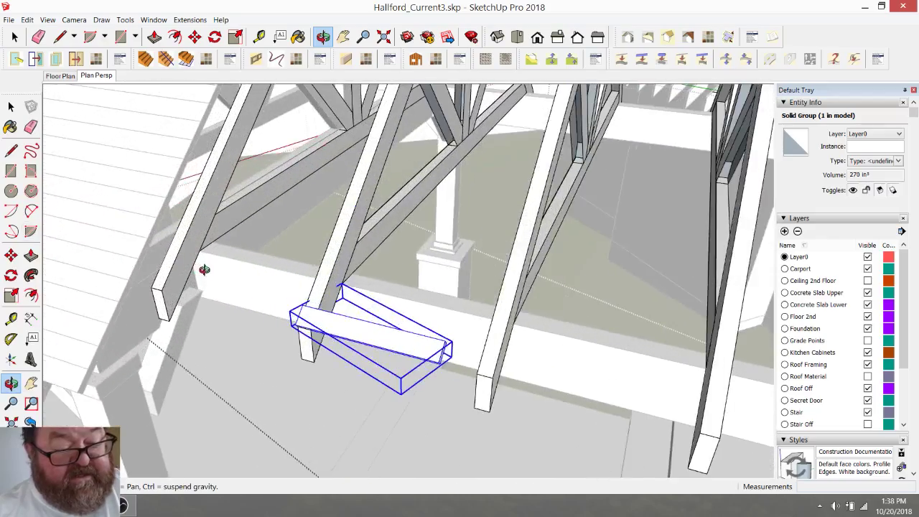
{"action": "scroll", "coordinate": [204, 270], "scroll_direction": "up", "scroll_amount": 2}
{"action": "left_click_drag", "start_coordinate": [221, 281], "coordinate": [275, 220]}
{"action": "scroll", "coordinate": [243, 267], "scroll_direction": "up", "scroll_amount": 3}
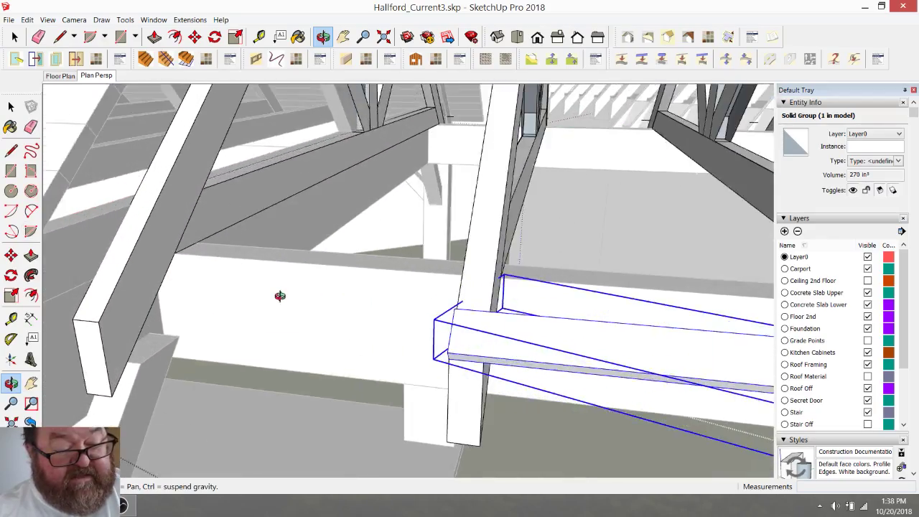
{"action": "mouse_move", "coordinate": [280, 296]}
{"action": "left_mouse_down"}
{"action": "mouse_move", "coordinate": [318, 285]}
{"action": "mouse_move", "coordinate": [356, 254]}
{"action": "mouse_move", "coordinate": [387, 280]}
{"action": "left_mouse_up"}
{"action": "key", "text": "space"}
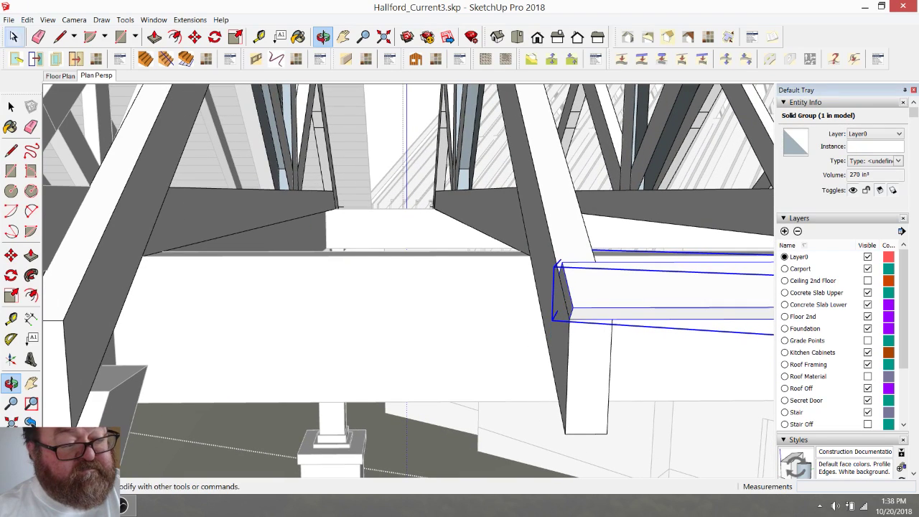
{"action": "double_click", "coordinate": [605, 310]}
{"action": "key", "text": "p"}
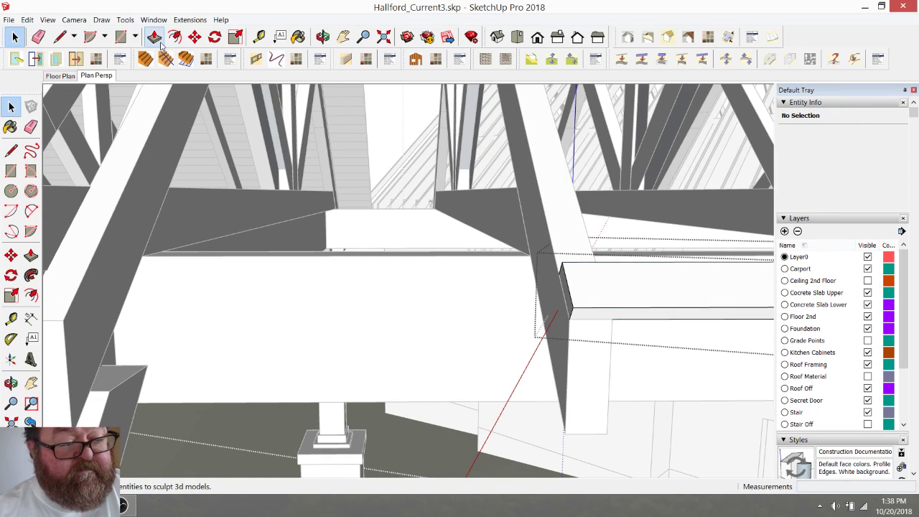
{"action": "left_click", "coordinate": [568, 292]}
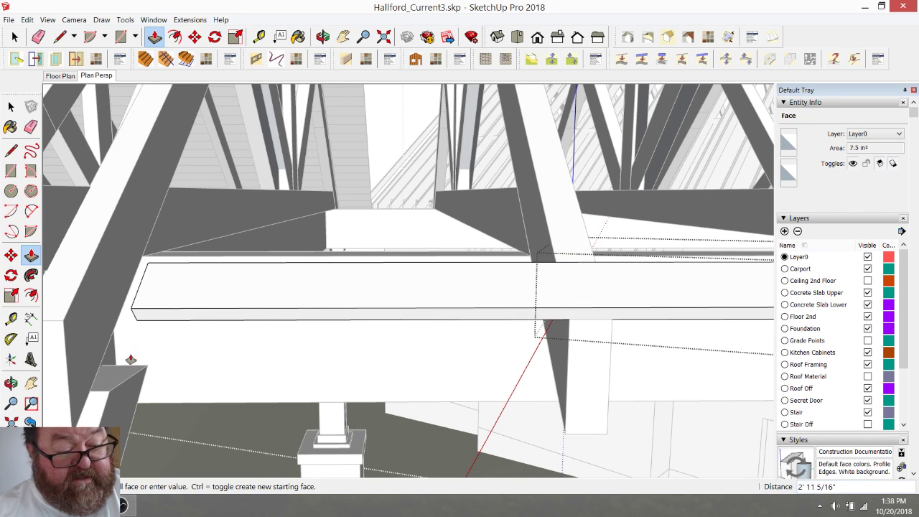
{"action": "left_click", "coordinate": [112, 359]}
- Extend the board's opposite end about 16' 2 3/8" along the truss tops toward the house with Push/Pull
{"action": "scroll", "coordinate": [140, 310], "scroll_direction": "down", "scroll_amount": 4}
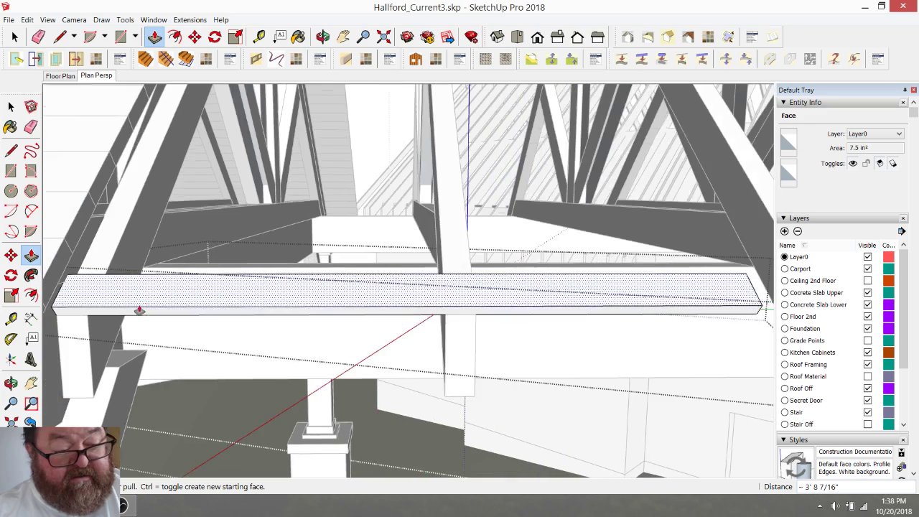
{"action": "scroll", "coordinate": [244, 330], "scroll_direction": "down", "scroll_amount": 6}
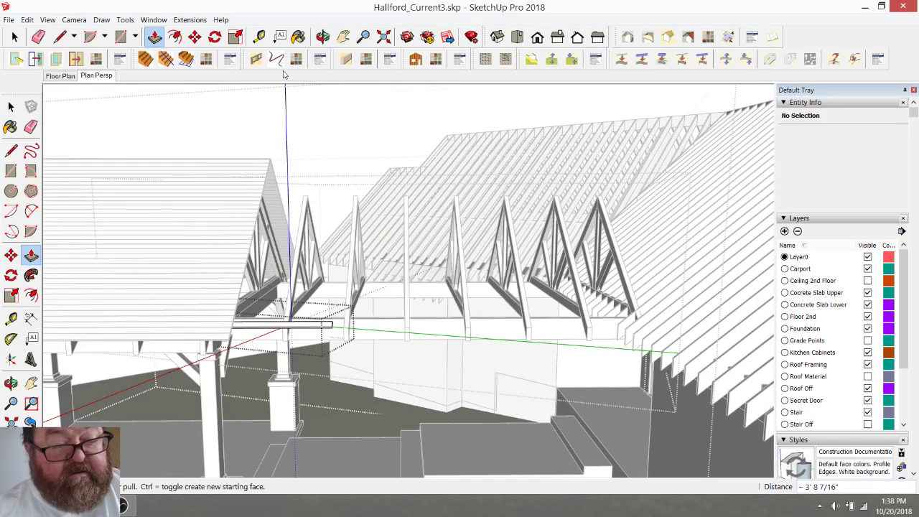
{"action": "left_click", "coordinate": [323, 37]}
{"action": "left_click_drag", "start_coordinate": [445, 287], "coordinate": [104, 114]}
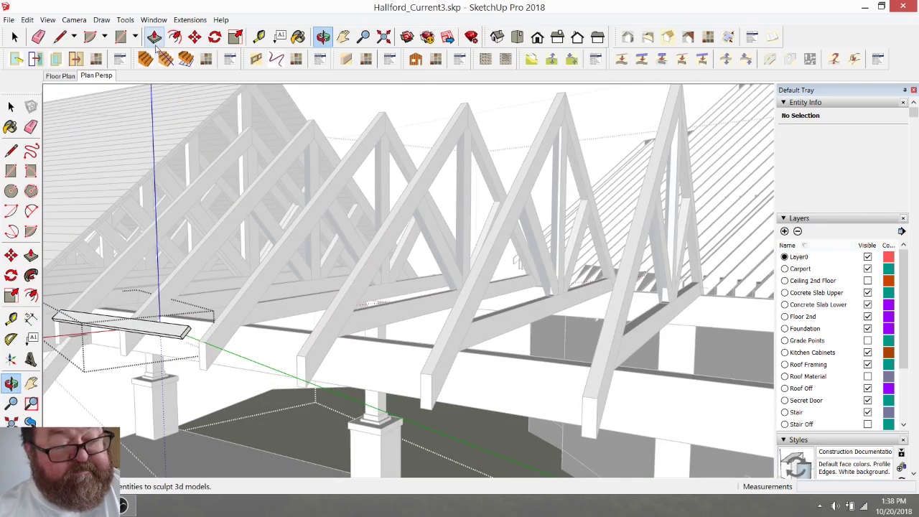
{"action": "left_click", "coordinate": [155, 37]}
{"action": "left_click", "coordinate": [186, 334]}
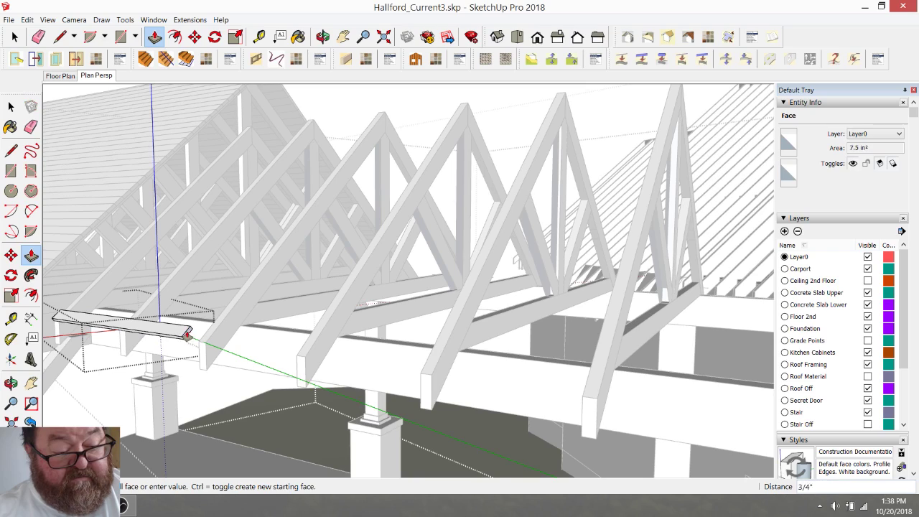
{"action": "left_click", "coordinate": [768, 418]}
- Extend the board's house end another 2' 10 1/8" to the last walkway truss and close the board group
{"action": "scroll", "coordinate": [384, 345], "scroll_direction": "down", "scroll_amount": 6}
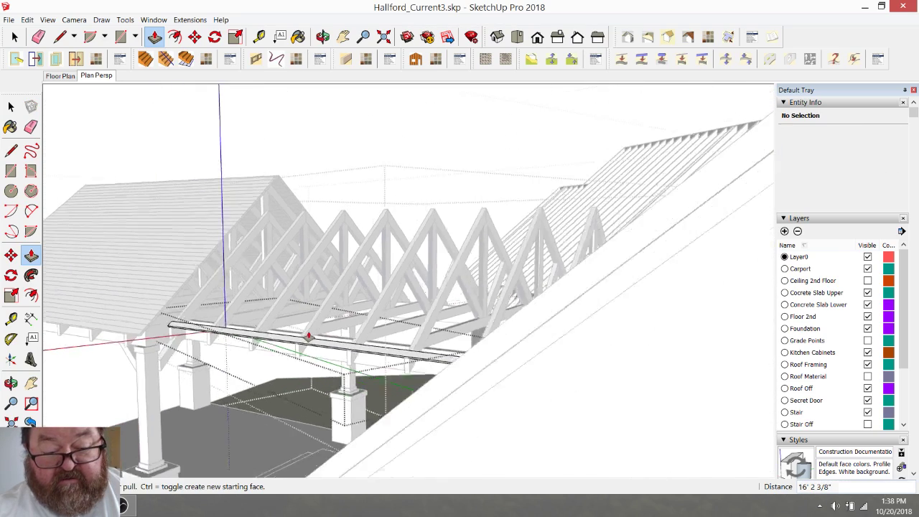
{"action": "left_click", "coordinate": [323, 37]}
{"action": "left_click_drag", "start_coordinate": [373, 215], "coordinate": [445, 267]}
{"action": "scroll", "coordinate": [445, 267], "scroll_direction": "down", "scroll_amount": 3}
{"action": "left_click_drag", "start_coordinate": [463, 354], "coordinate": [485, 391]}
{"action": "scroll", "coordinate": [484, 390], "scroll_direction": "up", "scroll_amount": 10}
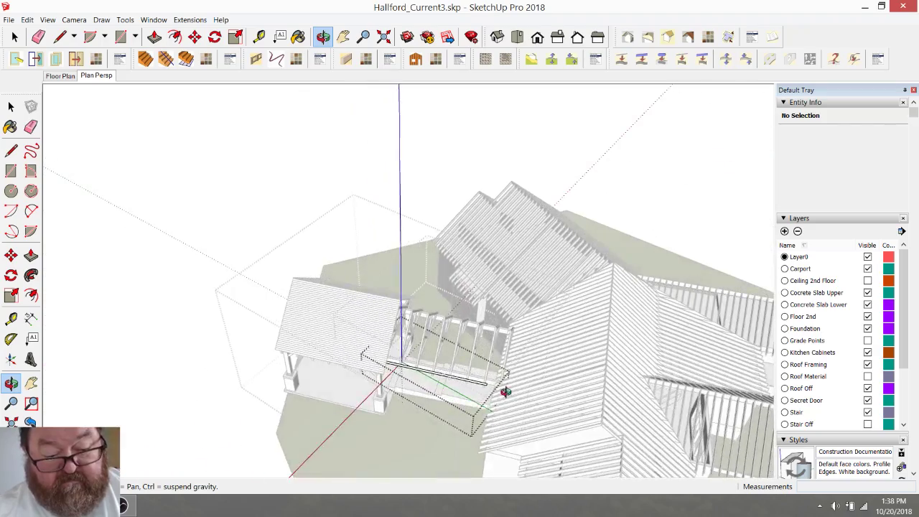
{"action": "scroll", "coordinate": [480, 391], "scroll_direction": "up", "scroll_amount": 4}
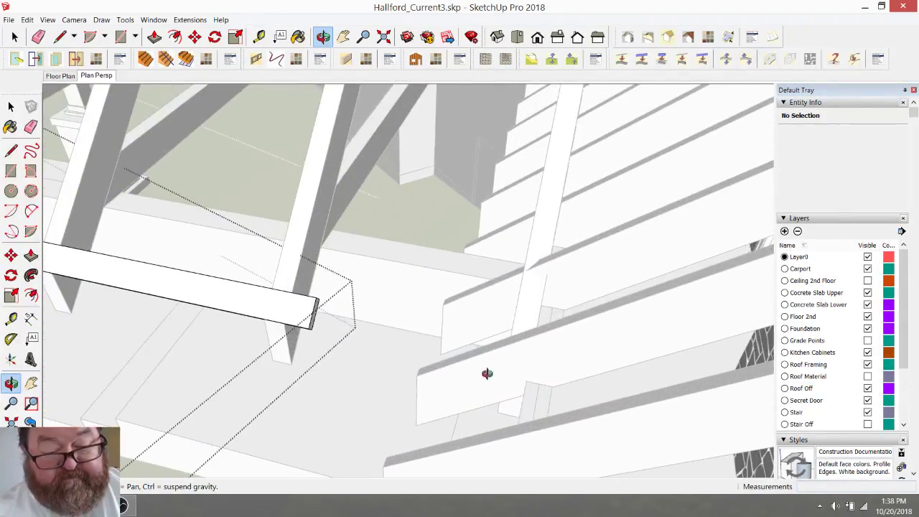
{"action": "left_click_drag", "start_coordinate": [491, 363], "coordinate": [389, 367]}
{"action": "left_click", "coordinate": [154, 37]}
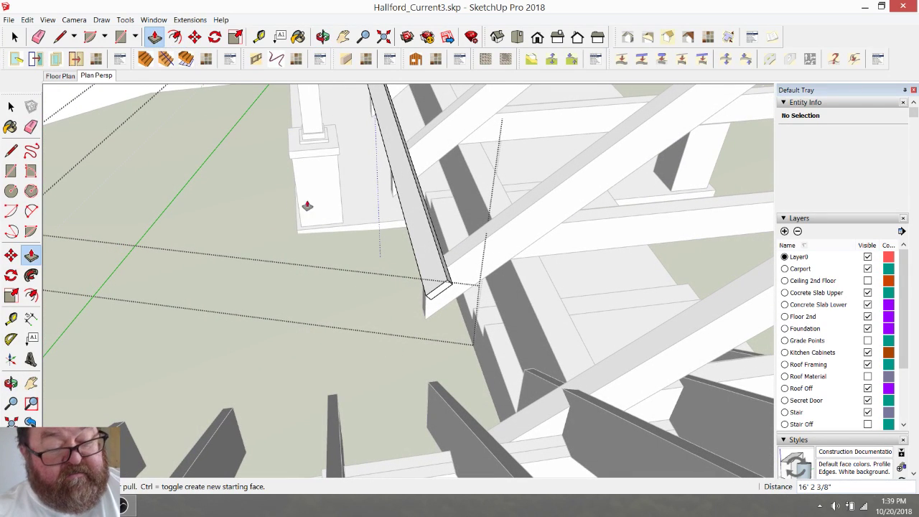
{"action": "left_click_drag", "start_coordinate": [437, 296], "coordinate": [534, 389]}
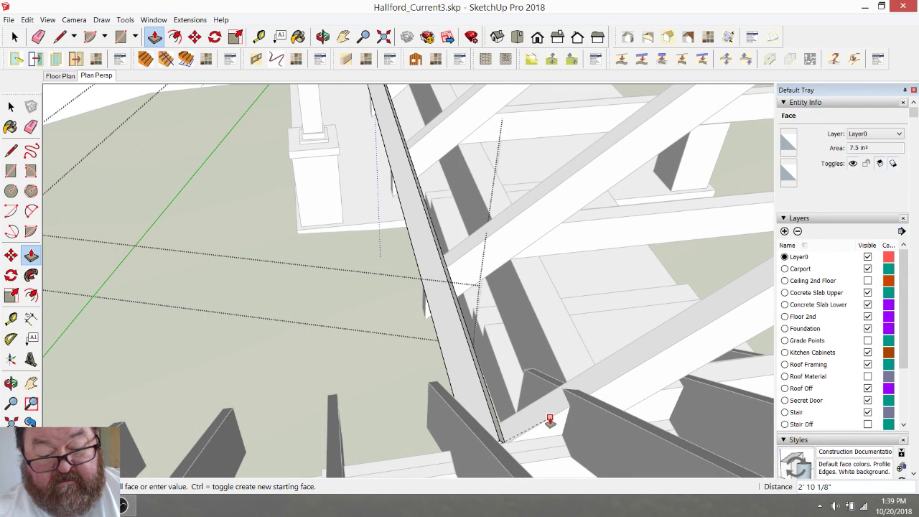
{"action": "middle_click_drag", "start_coordinate": [550, 464], "coordinate": [545, 465]}
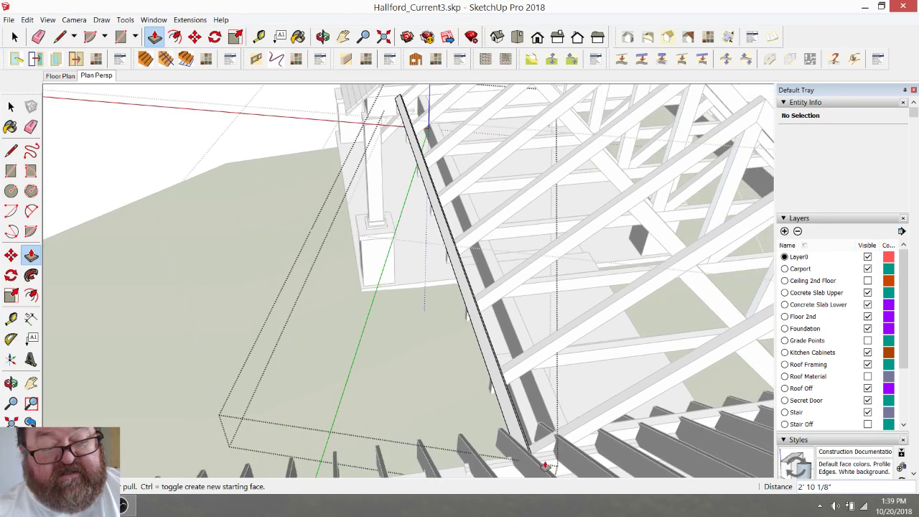
{"action": "middle_click_drag", "start_coordinate": [373, 361], "coordinate": [307, 264]}
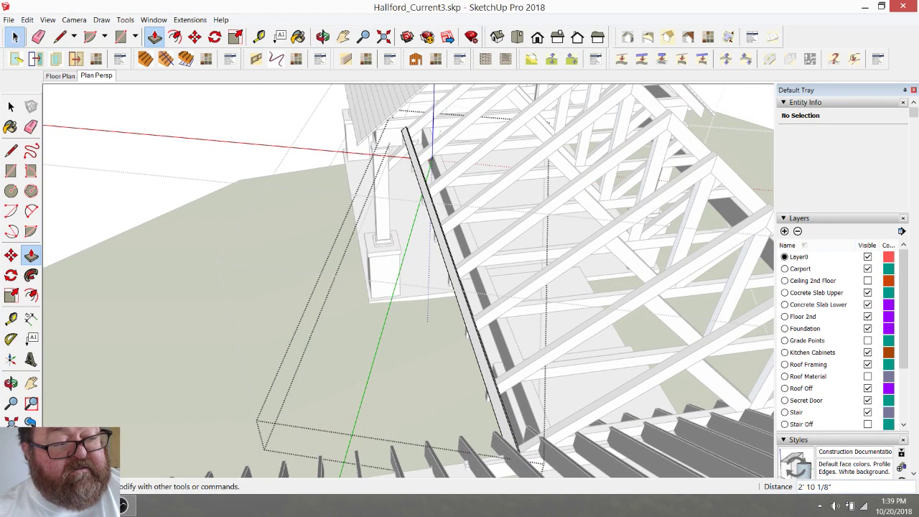
{"action": "key", "text": "space"}
{"action": "middle_click_drag", "start_coordinate": [220, 172], "coordinate": [253, 317]}
{"action": "middle_click_drag", "start_coordinate": [248, 152], "coordinate": [240, 150]}
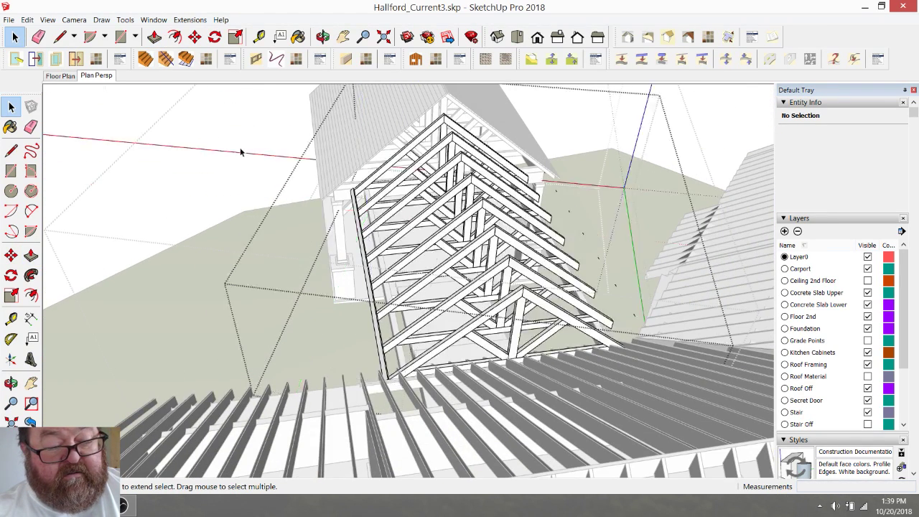
- Select the full-length roof board, copy it edge to edge up the truss slope, and array it as *30 copies
{"action": "left_click", "coordinate": [385, 220]}
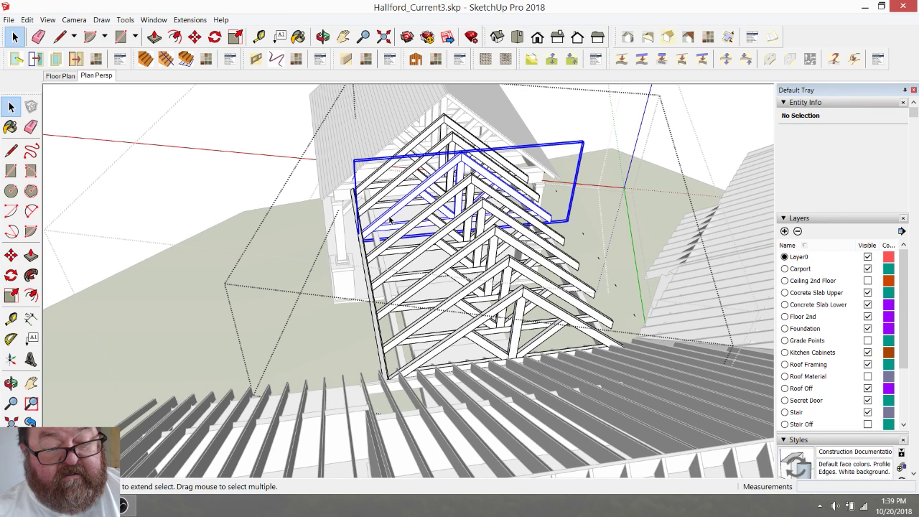
{"action": "left_click", "coordinate": [232, 150]}
{"action": "left_click", "coordinate": [360, 227]}
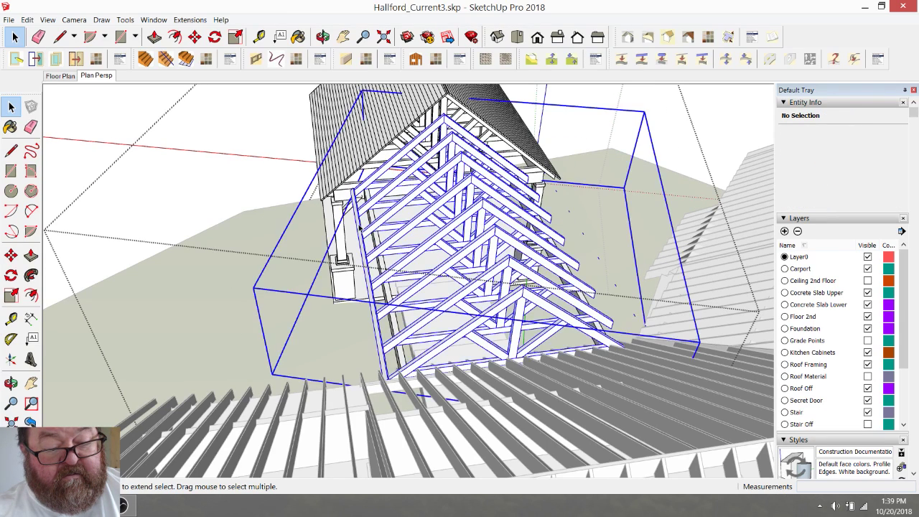
{"action": "double_click", "coordinate": [361, 226]}
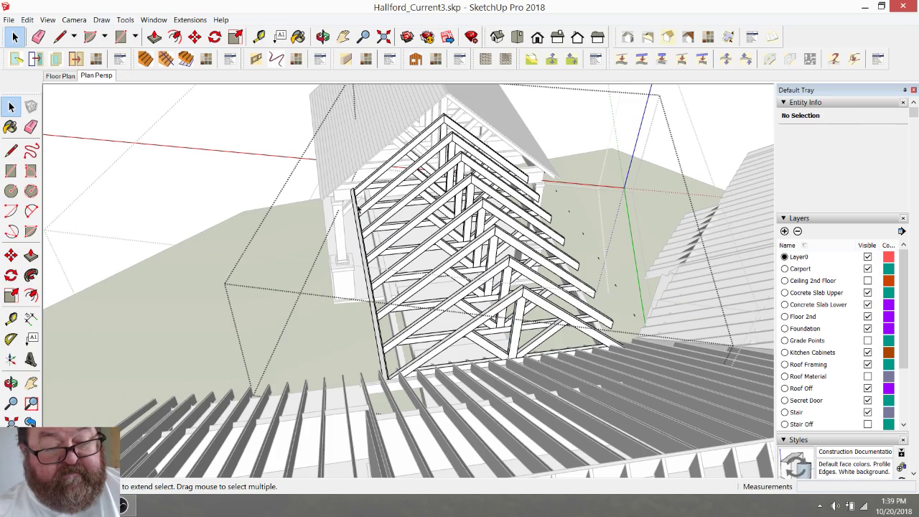
{"action": "left_click", "coordinate": [358, 209]}
{"action": "scroll", "coordinate": [358, 191], "scroll_direction": "up", "scroll_amount": 3}
{"action": "scroll", "coordinate": [369, 309], "scroll_direction": "down", "scroll_amount": 2}
{"action": "scroll", "coordinate": [376, 192], "scroll_direction": "up", "scroll_amount": 2}
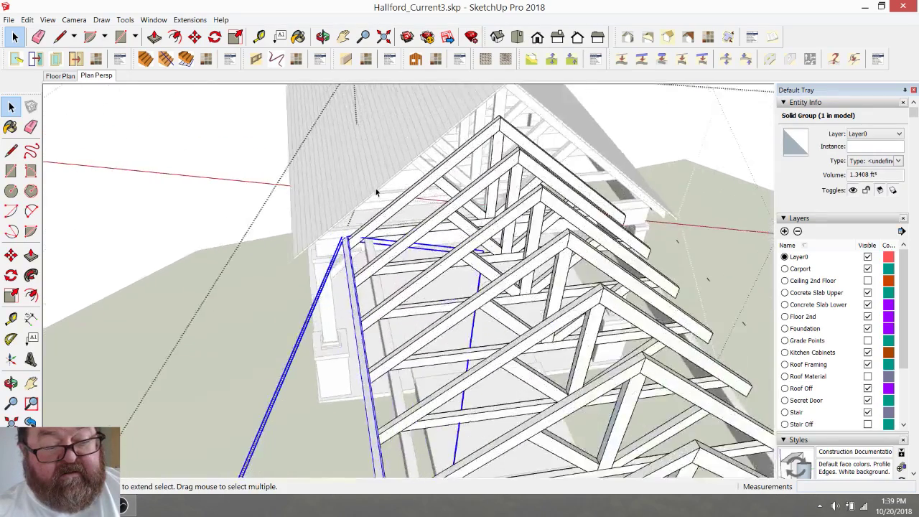
{"action": "scroll", "coordinate": [375, 192], "scroll_direction": "up", "scroll_amount": 5}
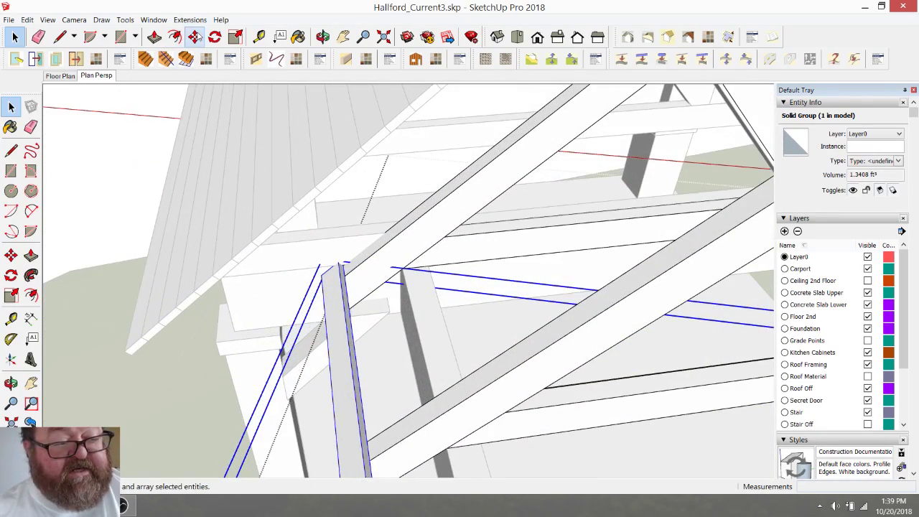
{"action": "left_click", "coordinate": [195, 36]}
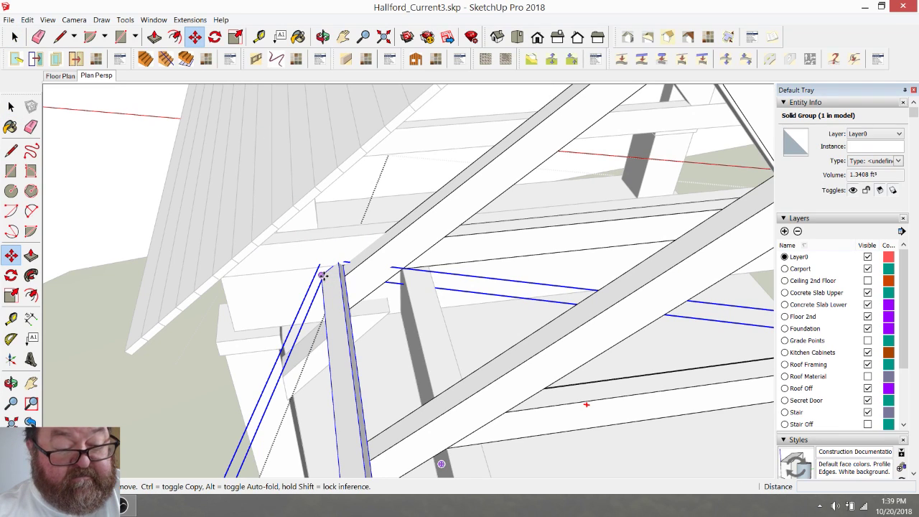
{"action": "left_click", "coordinate": [321, 275]}
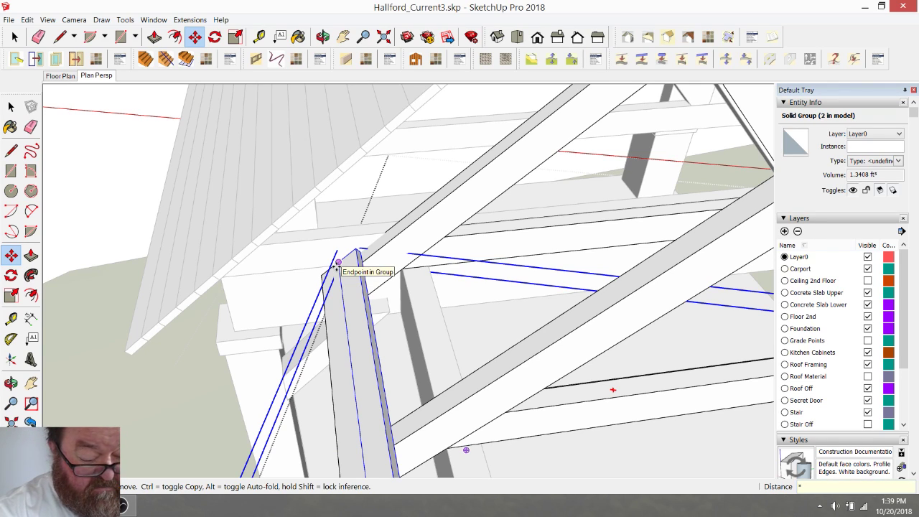
{"action": "key", "text": "Return"}
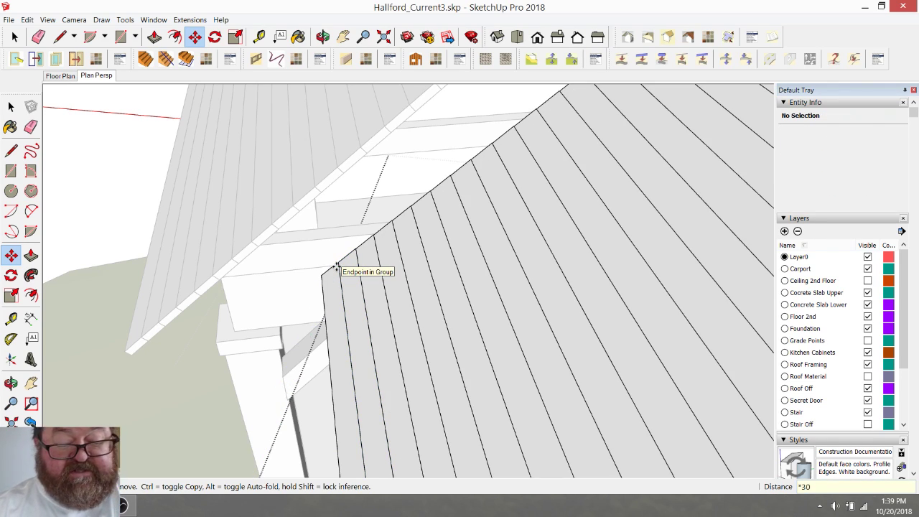
- Delete the topmost arrayed roof board, the one projecting past the truss peak
{"action": "scroll", "coordinate": [336, 287], "scroll_direction": "down", "scroll_amount": 4}
{"action": "middle_click_drag", "start_coordinate": [334, 296], "coordinate": [306, 291]}
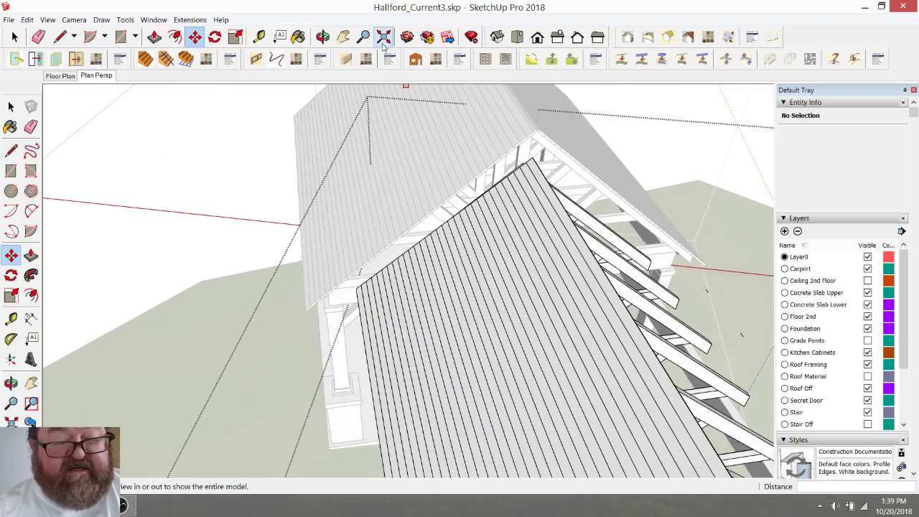
{"action": "left_click", "coordinate": [323, 37]}
{"action": "left_click_drag", "start_coordinate": [468, 232], "coordinate": [373, 144]}
{"action": "scroll", "coordinate": [415, 168], "scroll_direction": "up", "scroll_amount": 5}
{"action": "left_click_drag", "start_coordinate": [314, 197], "coordinate": [285, 156]}
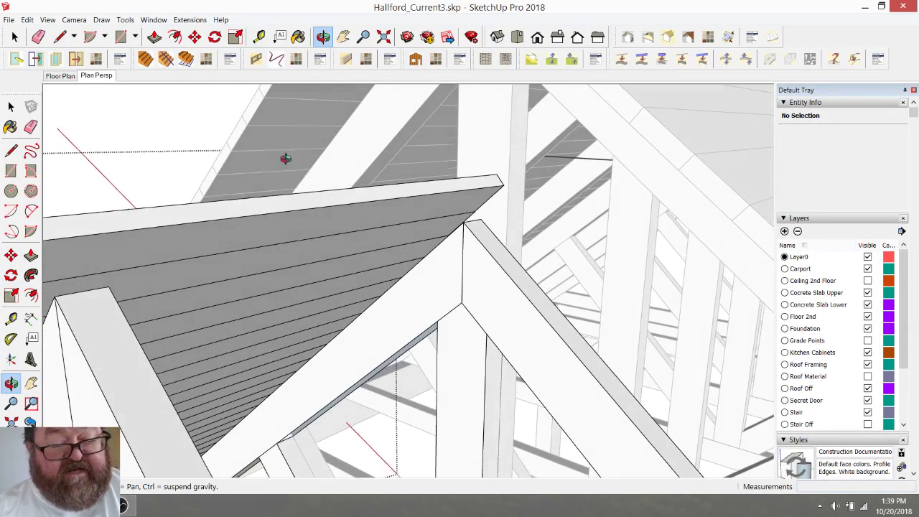
{"action": "left_click", "coordinate": [16, 35]}
{"action": "left_click", "coordinate": [428, 206]}
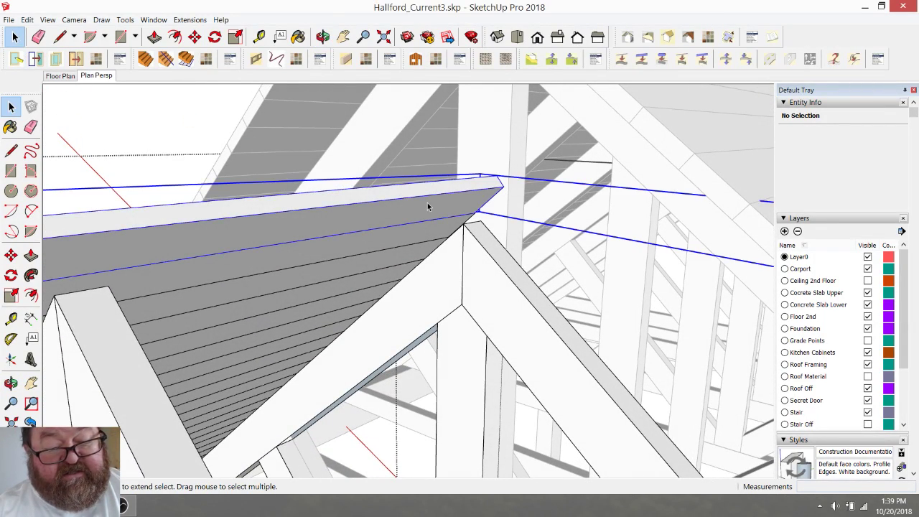
{"action": "triple_click", "coordinate": [412, 211]}
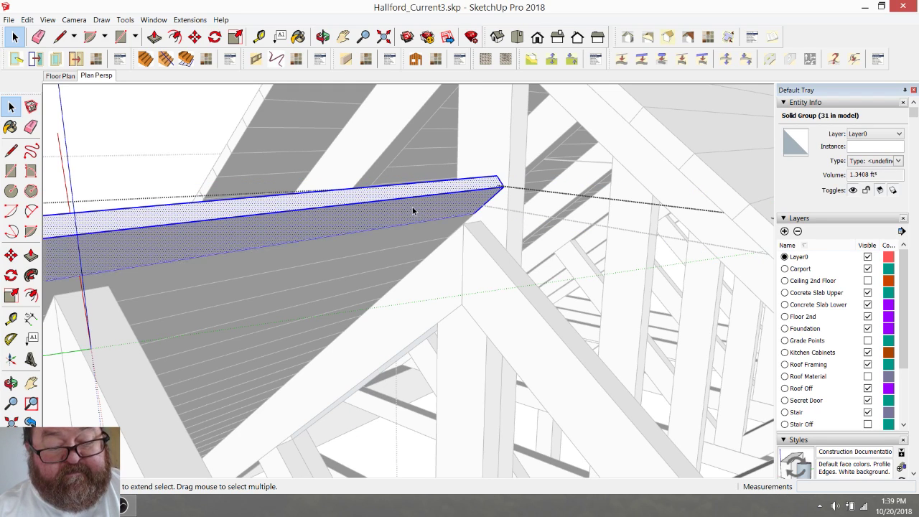
{"action": "key", "text": "Delete"}
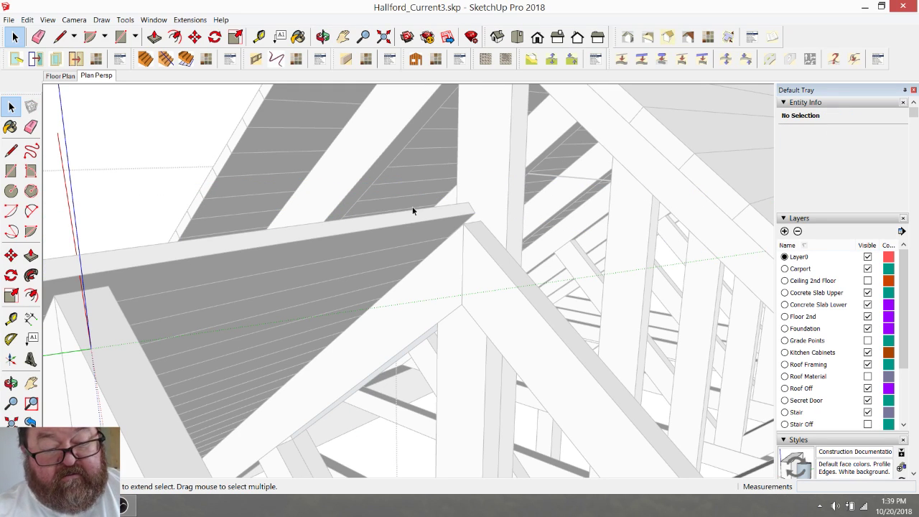
{"action": "key", "text": "o"}
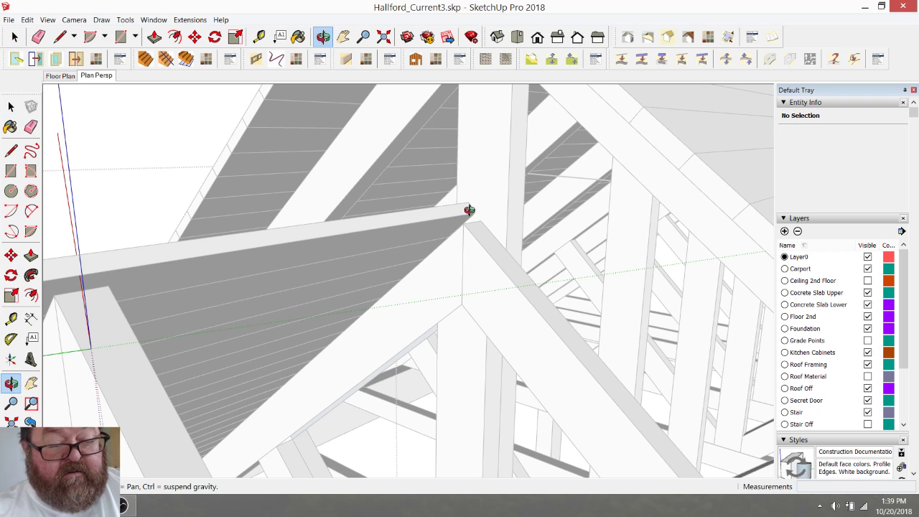
{"action": "left_click_drag", "start_coordinate": [469, 209], "coordinate": [272, 258]}
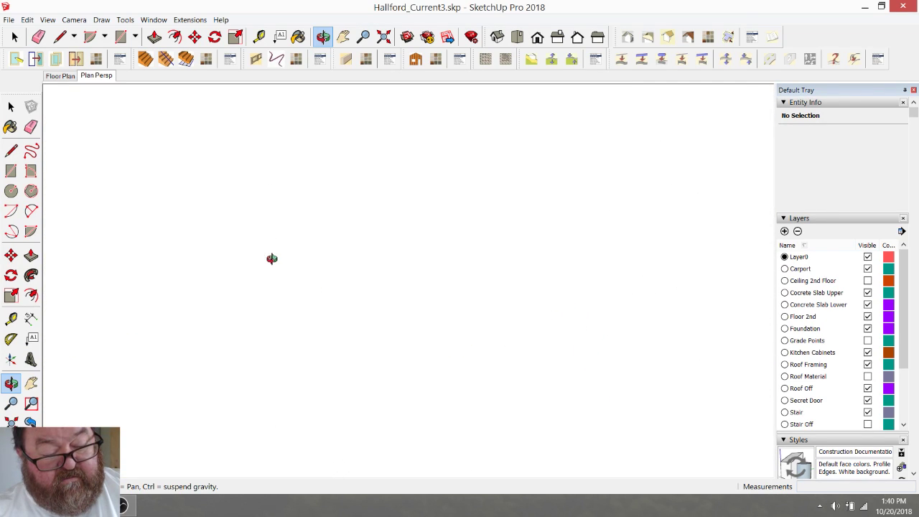
{"action": "left_click", "coordinate": [383, 36]}
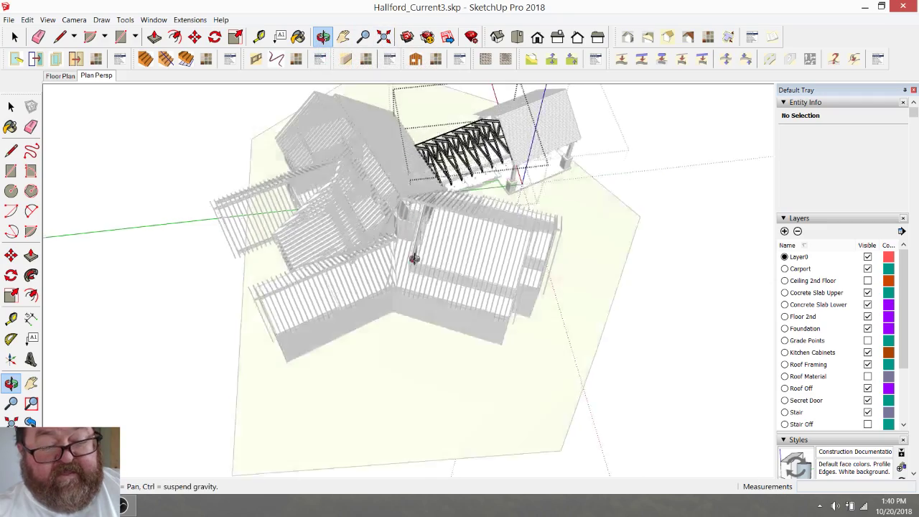
- Undo the roof board group's closing and the board's last Push/Pull extension toward the house
{"action": "left_click_drag", "start_coordinate": [414, 259], "coordinate": [718, 293]}
{"action": "scroll", "coordinate": [258, 91], "scroll_direction": "up", "scroll_amount": 6}
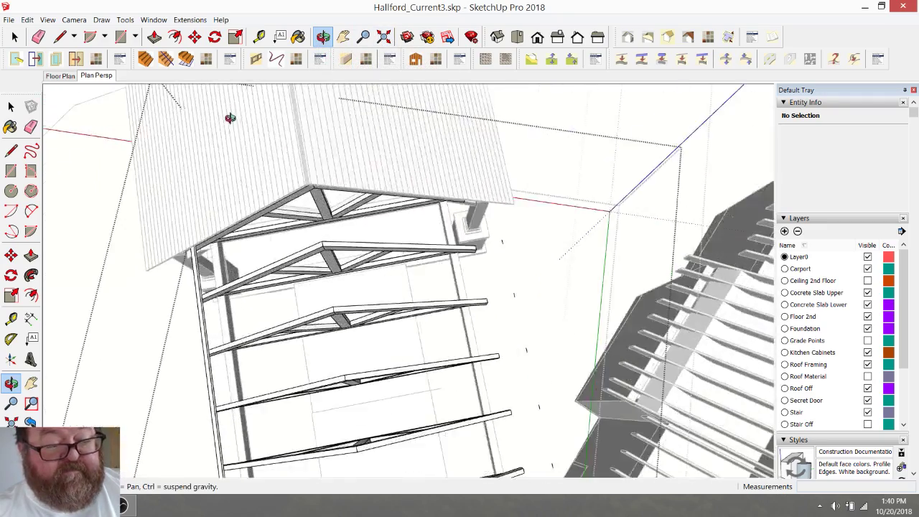
{"action": "left_click_drag", "start_coordinate": [230, 117], "coordinate": [281, 131]}
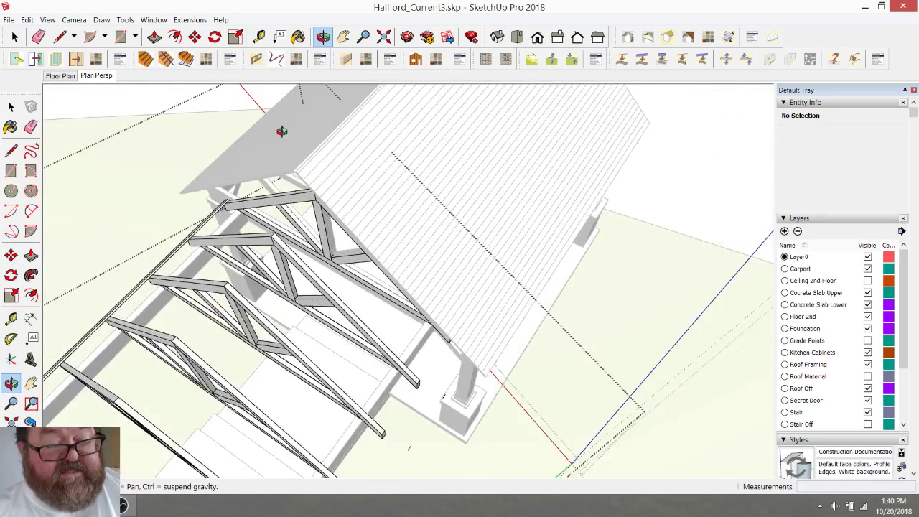
{"action": "scroll", "coordinate": [285, 191], "scroll_direction": "up", "scroll_amount": 6}
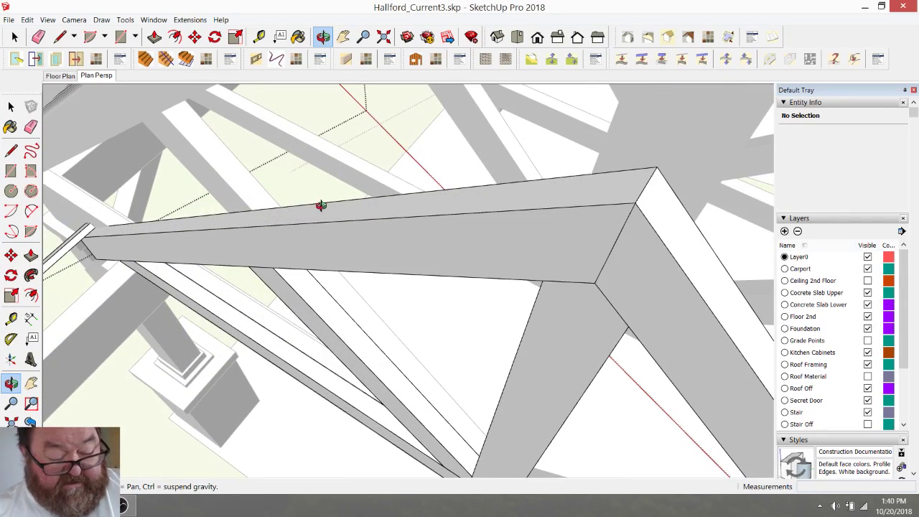
{"action": "key", "text": "ctrl+z"}
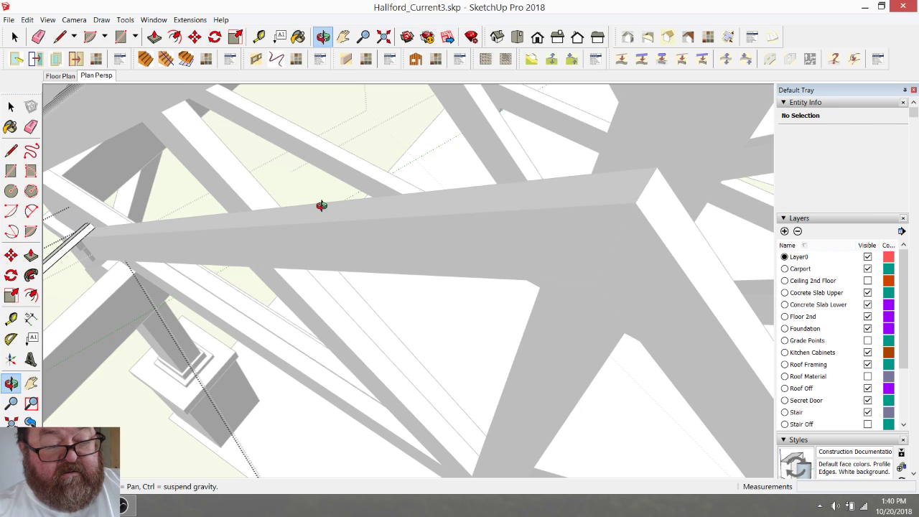
{"action": "left_click_drag", "start_coordinate": [322, 206], "coordinate": [248, 186]}
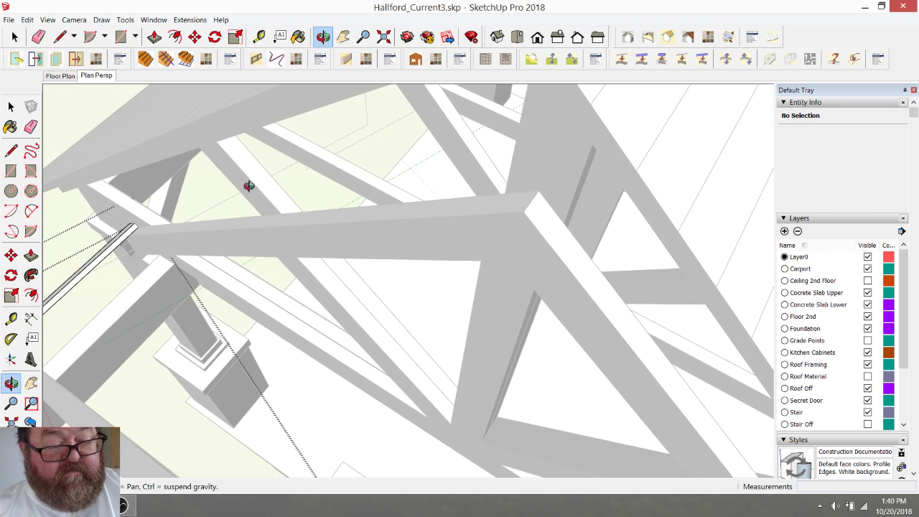
{"action": "left_click_drag", "start_coordinate": [124, 110], "coordinate": [288, 188]}
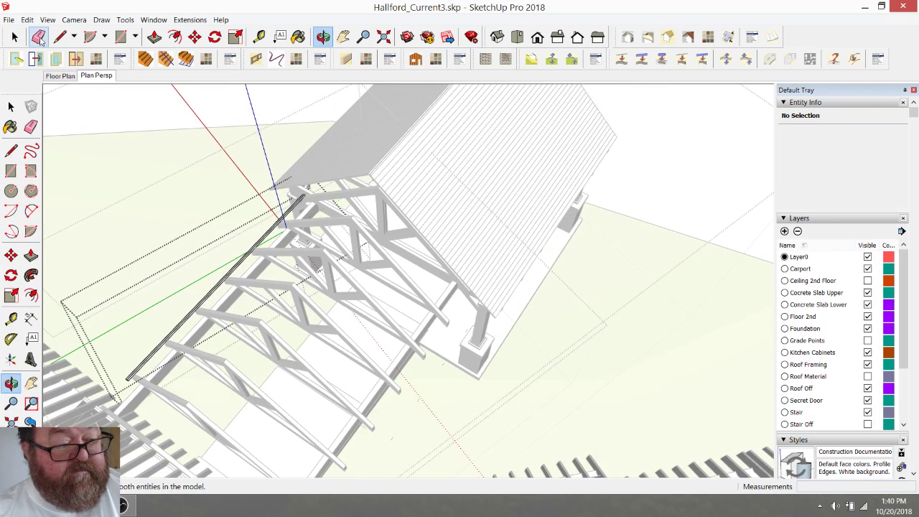
- Redo the roof board's Push/Pull extension and the group closings, and restore the open walkway group without redoing the array
{"action": "left_click", "coordinate": [28, 20]}
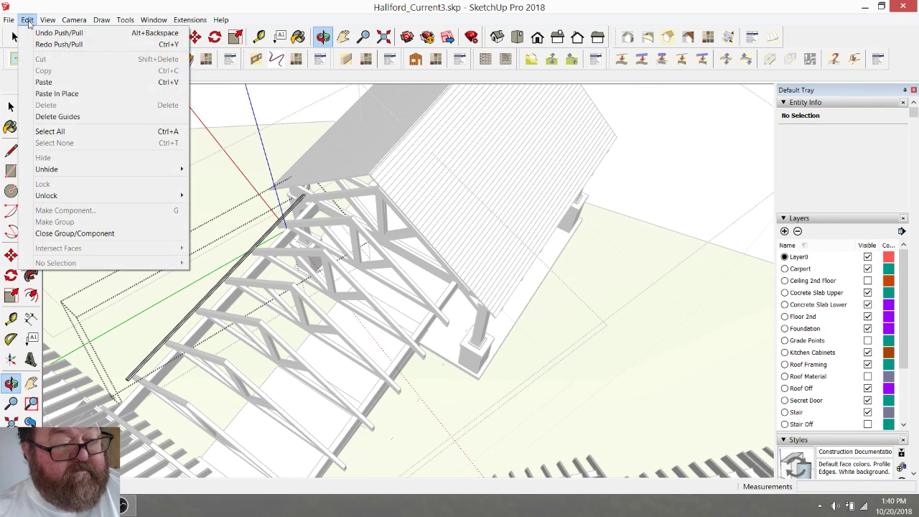
{"action": "left_click", "coordinate": [57, 46]}
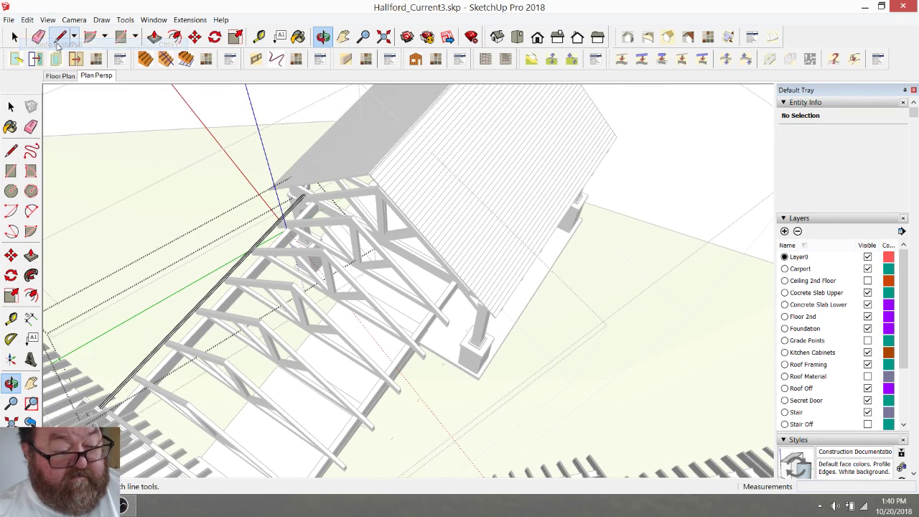
{"action": "left_click", "coordinate": [28, 19]}
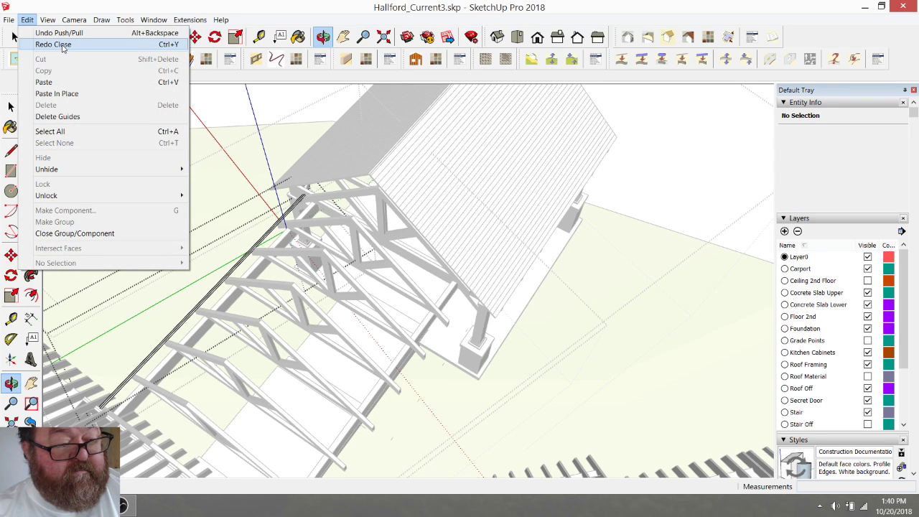
{"action": "left_click", "coordinate": [57, 45]}
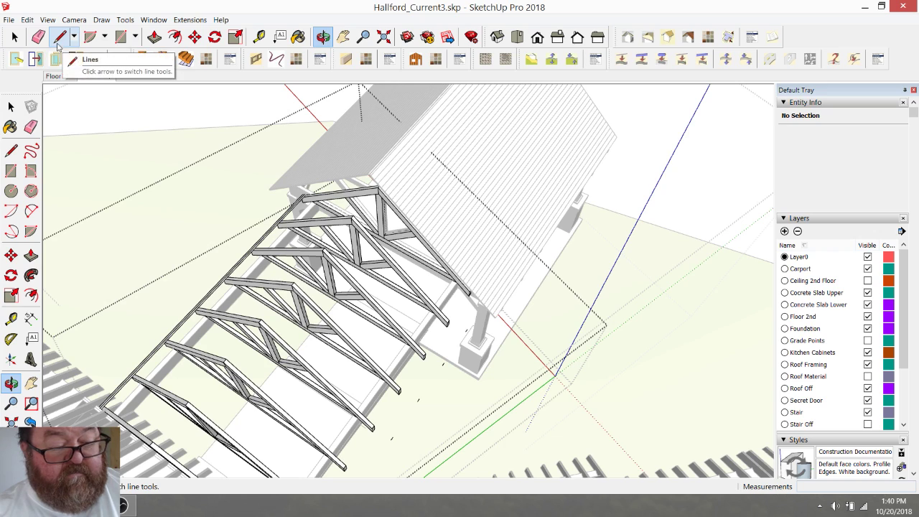
{"action": "left_click", "coordinate": [29, 20]}
{"action": "left_click", "coordinate": [41, 44]}
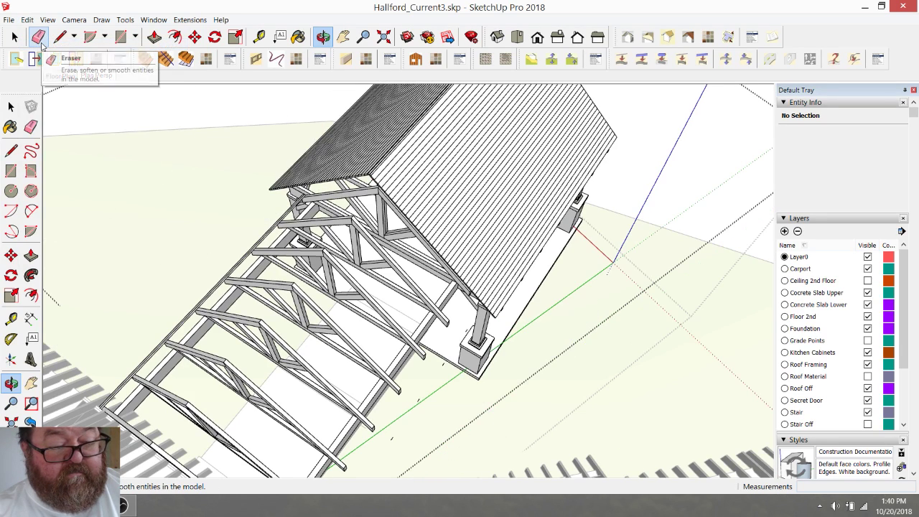
{"action": "left_click", "coordinate": [30, 20]}
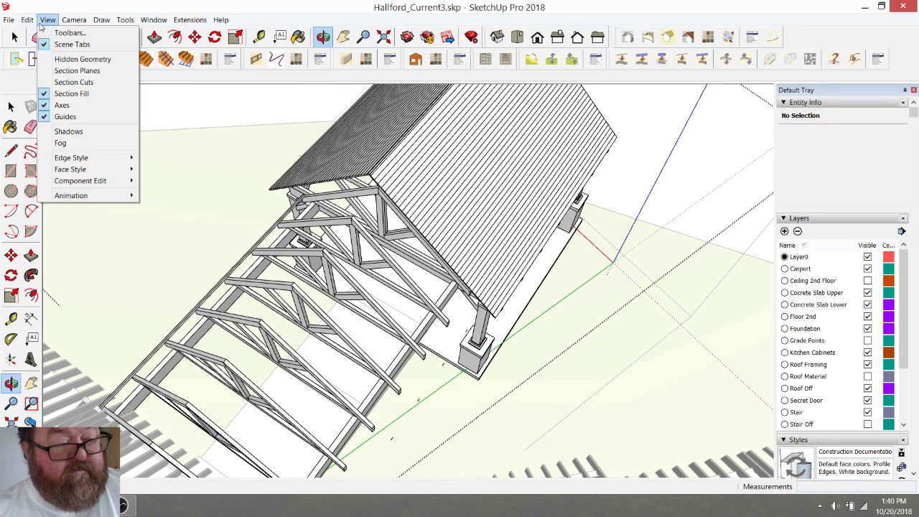
{"action": "left_click", "coordinate": [41, 44]}
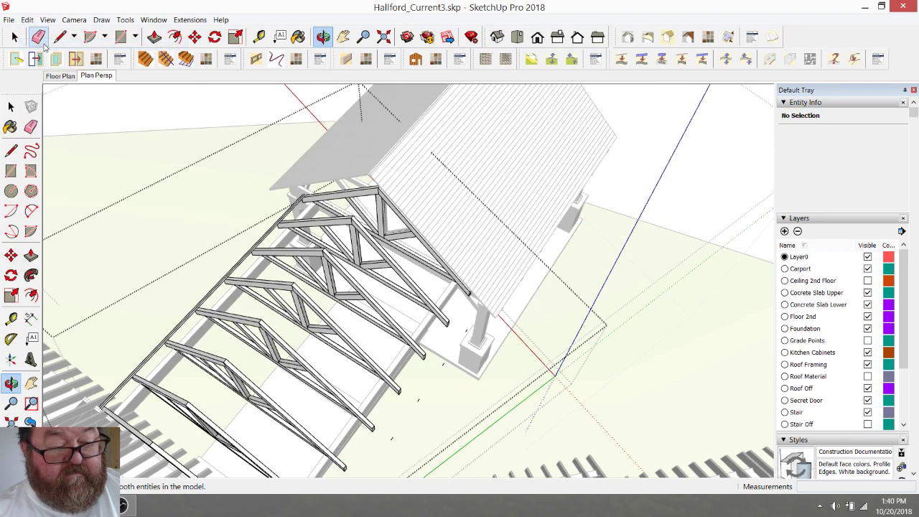
{"action": "left_click", "coordinate": [29, 20]}
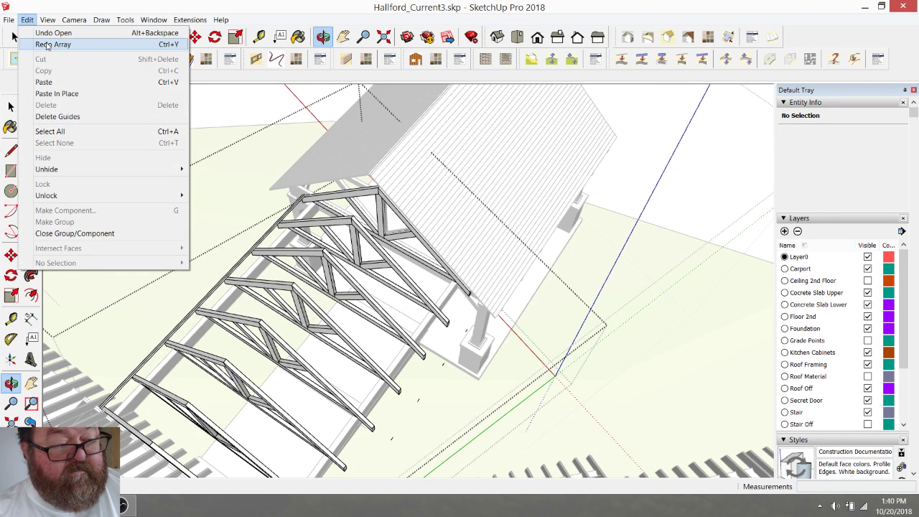
{"action": "left_click", "coordinate": [227, 175]}
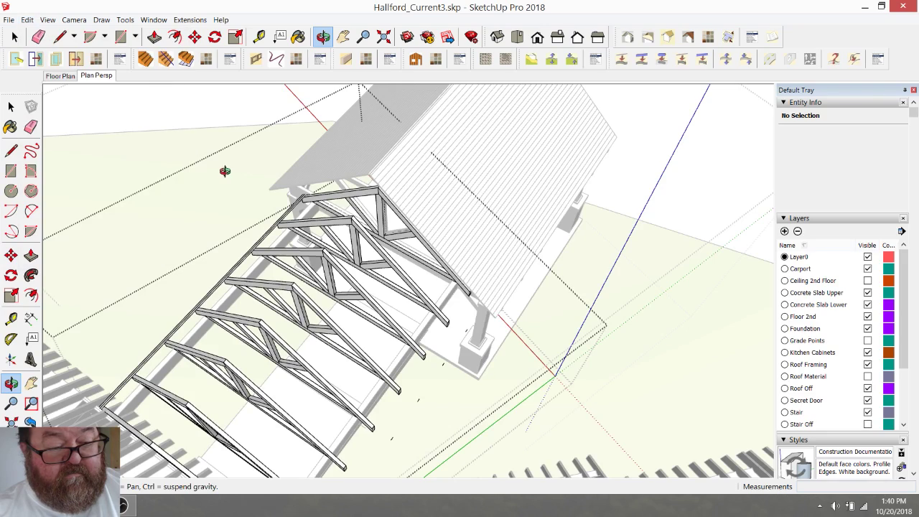
- Select the full-length walkway roof board and examine how its carport end sits against the carport roof and trusses
{"action": "scroll", "coordinate": [326, 210], "scroll_direction": "up", "scroll_amount": 3}
{"action": "key", "text": "space"}
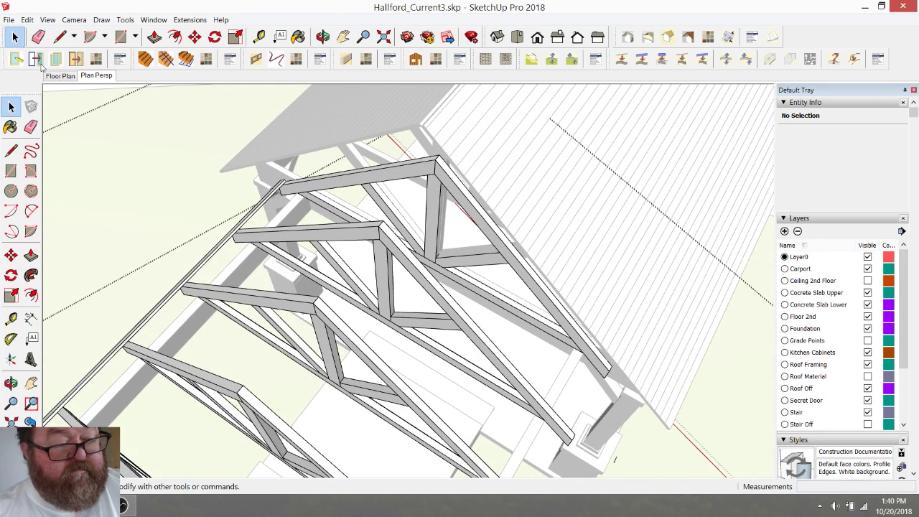
{"action": "left_click", "coordinate": [280, 191]}
{"action": "scroll", "coordinate": [278, 192], "scroll_direction": "up", "scroll_amount": 6}
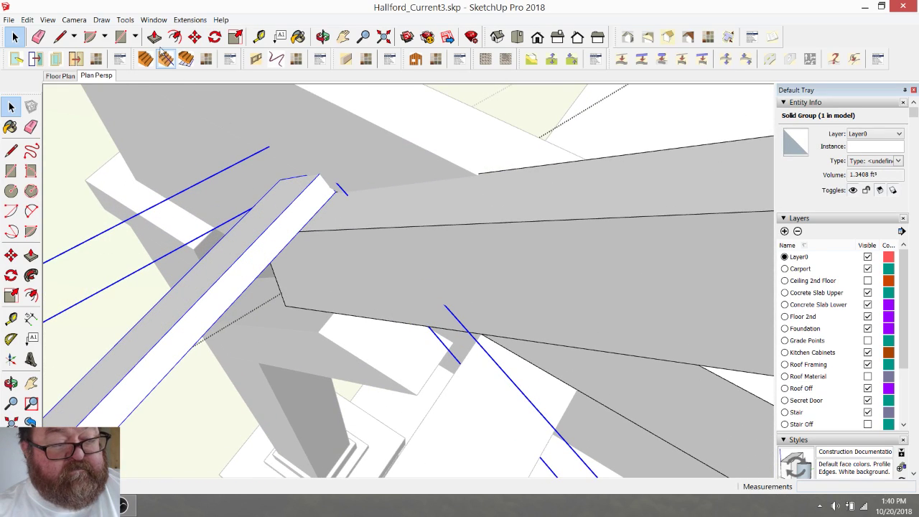
{"action": "left_click", "coordinate": [195, 37]}
{"action": "scroll", "coordinate": [376, 275], "scroll_direction": "down", "scroll_amount": 3}
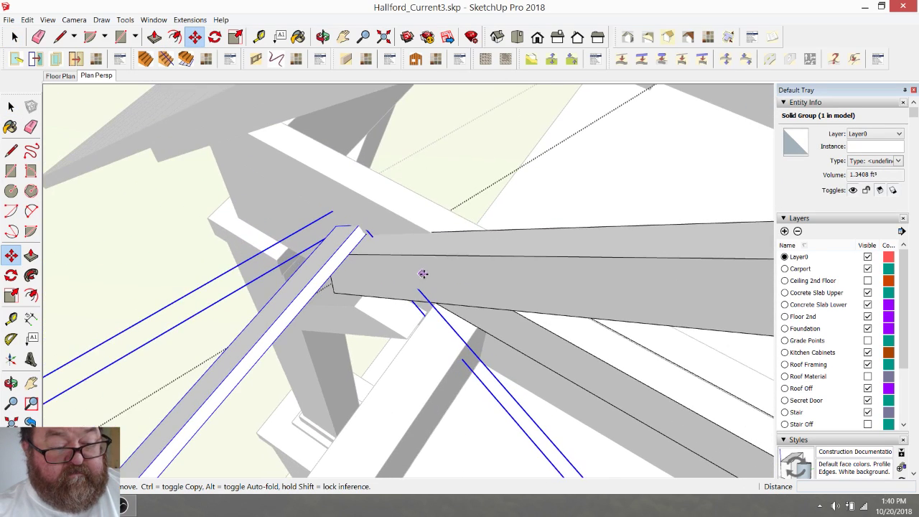
{"action": "scroll", "coordinate": [341, 221], "scroll_direction": "up", "scroll_amount": 5}
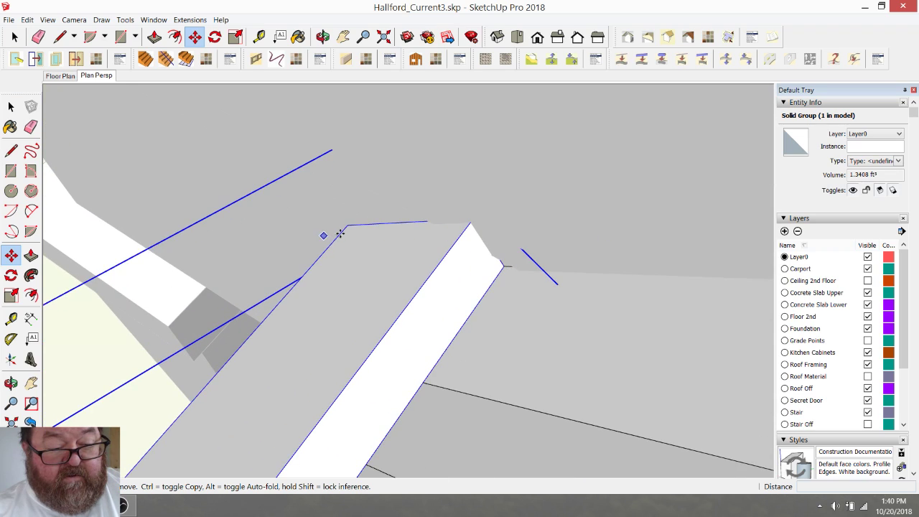
{"action": "scroll", "coordinate": [488, 228], "scroll_direction": "down", "scroll_amount": 2}
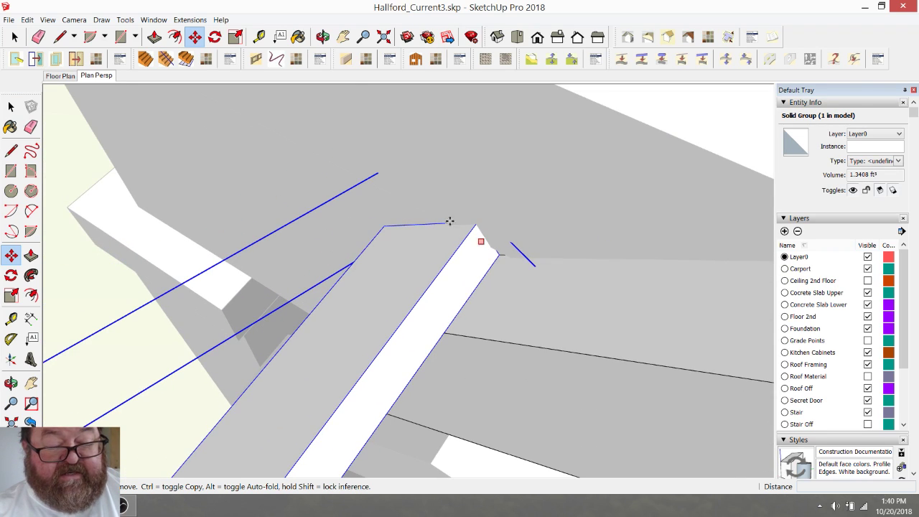
{"action": "left_click", "coordinate": [324, 34]}
{"action": "left_click_drag", "start_coordinate": [463, 197], "coordinate": [668, 169]}
{"action": "left_click_drag", "start_coordinate": [320, 295], "coordinate": [343, 387]}
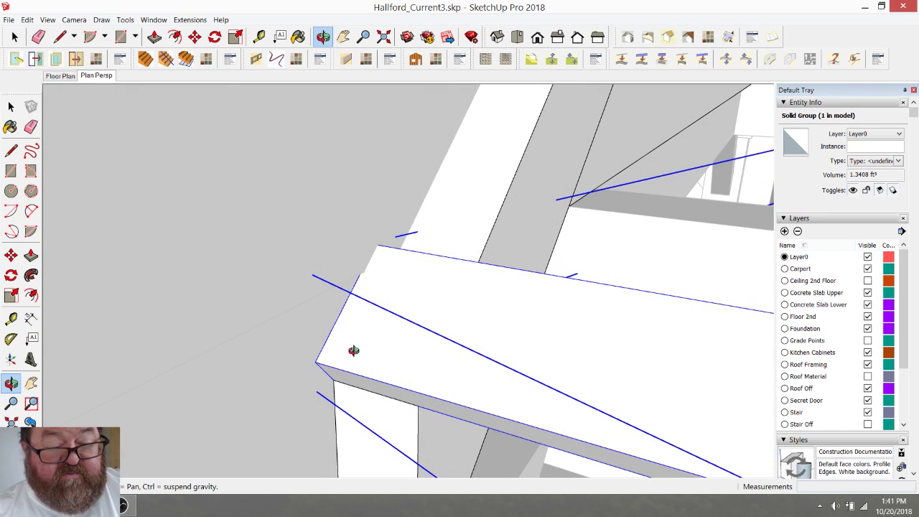
{"action": "scroll", "coordinate": [45, 108], "scroll_direction": "down", "scroll_amount": 2}
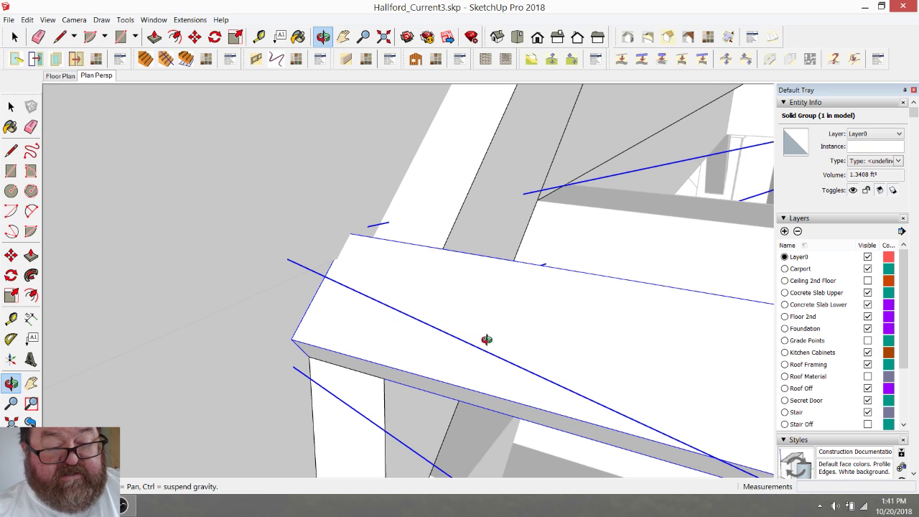
{"action": "left_click_drag", "start_coordinate": [487, 339], "coordinate": [484, 341]}
{"action": "left_click_drag", "start_coordinate": [548, 359], "coordinate": [615, 360]}
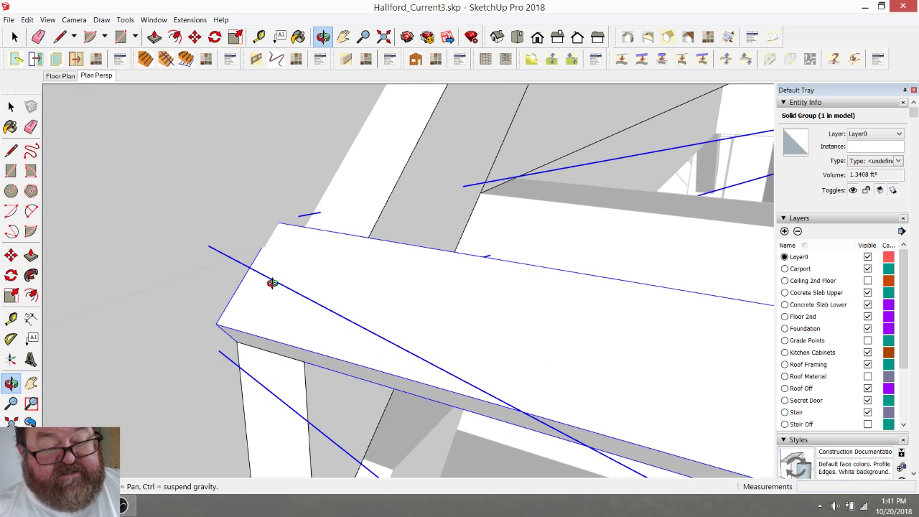
{"action": "left_click_drag", "start_coordinate": [272, 283], "coordinate": [320, 301]}
{"action": "left_click_drag", "start_coordinate": [399, 343], "coordinate": [398, 306]}
- Leave the walkway truss group, open the carport's truss group, and select the end truss nearest the walkway
{"action": "left_click", "coordinate": [8, 34]}
{"action": "scroll", "coordinate": [510, 414], "scroll_direction": "down", "scroll_amount": 6}
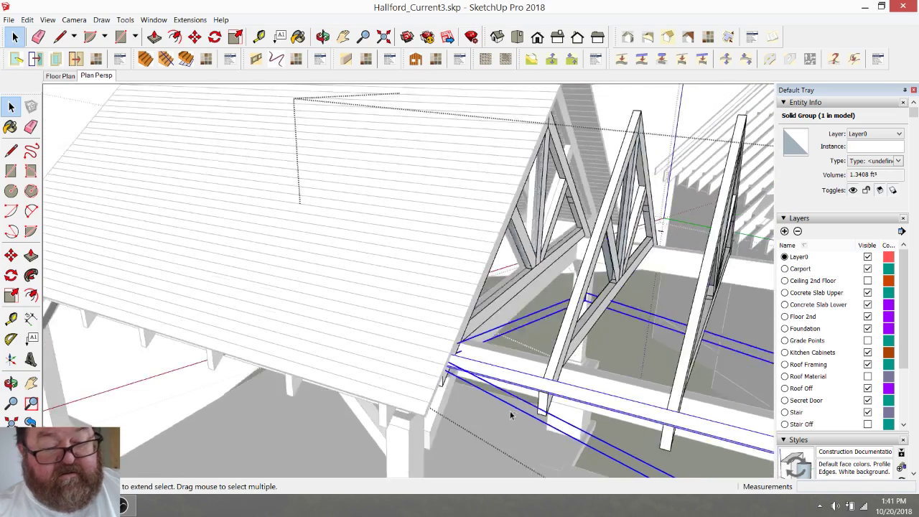
{"action": "left_click", "coordinate": [511, 191]}
{"action": "left_click", "coordinate": [511, 194]}
{"action": "scroll", "coordinate": [460, 416], "scroll_direction": "up", "scroll_amount": 3}
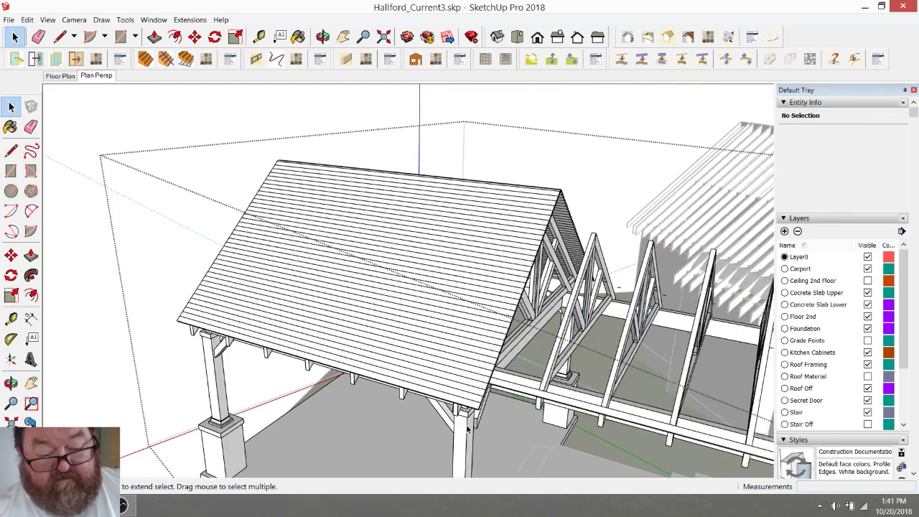
{"action": "left_click", "coordinate": [459, 409]}
{"action": "double_click", "coordinate": [457, 408]}
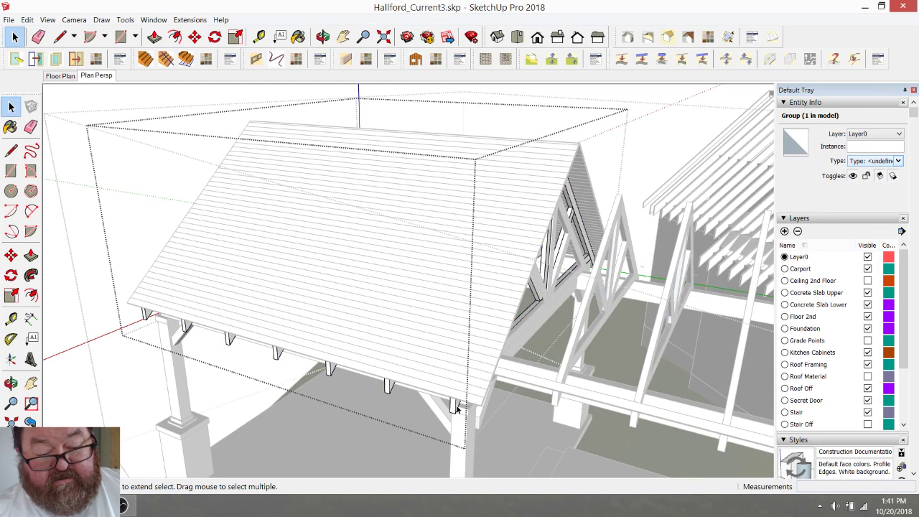
{"action": "left_click", "coordinate": [458, 408]}
- Examine where the selected carport end truss meets the walkway roof board, in preparation for moving the truss
{"action": "scroll", "coordinate": [503, 426], "scroll_direction": "up", "scroll_amount": 5}
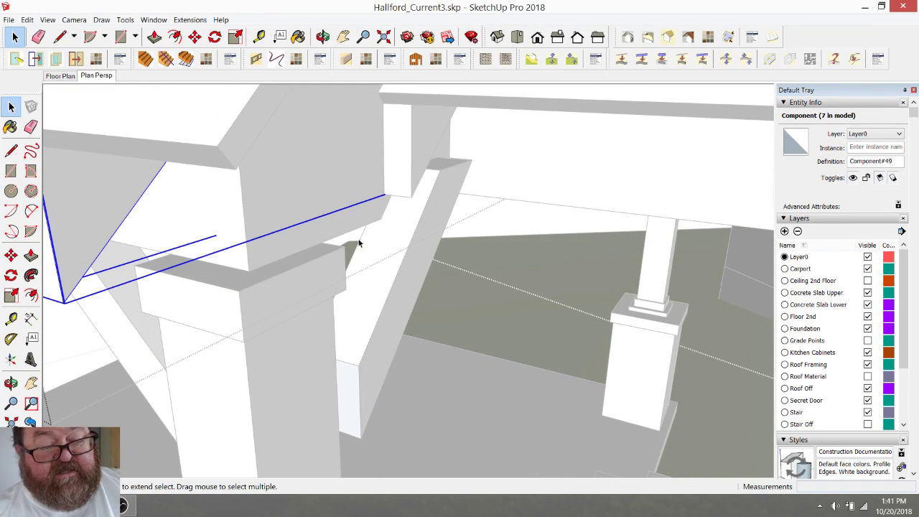
{"action": "scroll", "coordinate": [359, 244], "scroll_direction": "up", "scroll_amount": 4}
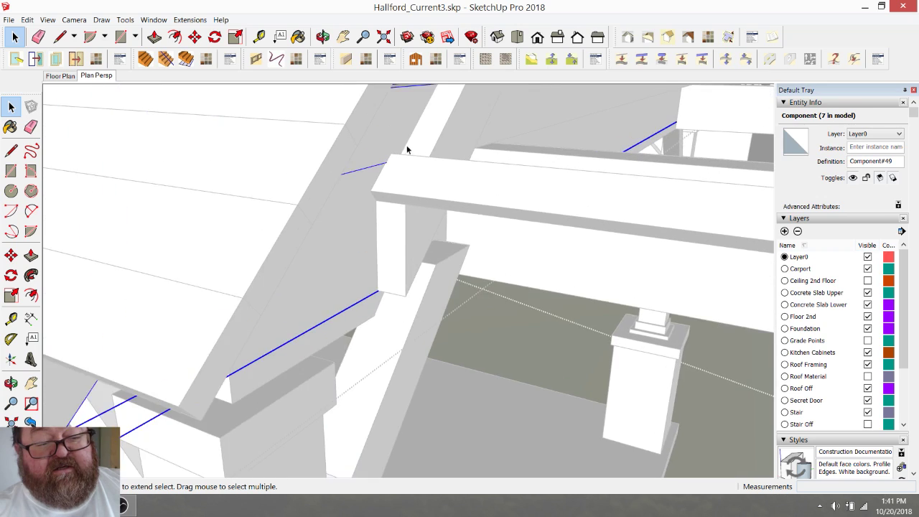
{"action": "scroll", "coordinate": [407, 149], "scroll_direction": "up", "scroll_amount": 4}
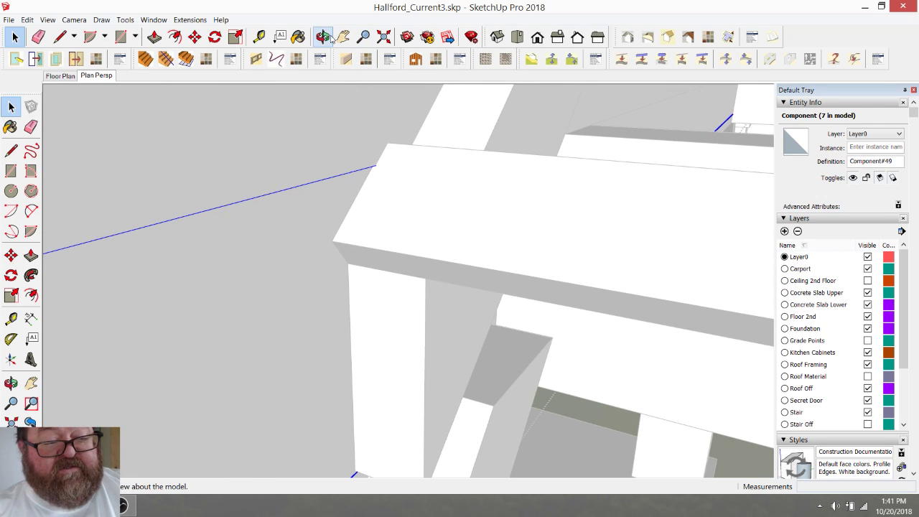
{"action": "left_click", "coordinate": [323, 36]}
{"action": "left_click_drag", "start_coordinate": [443, 206], "coordinate": [347, 184]}
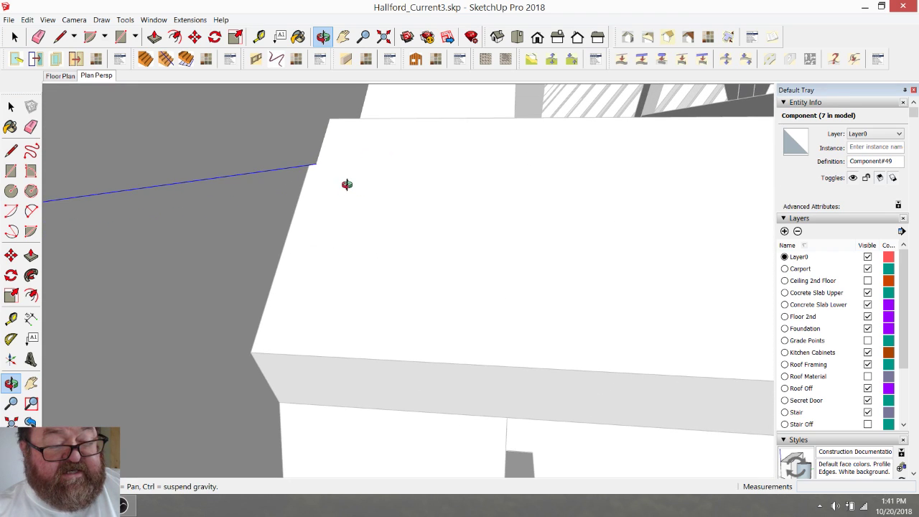
{"action": "left_click", "coordinate": [196, 38]}
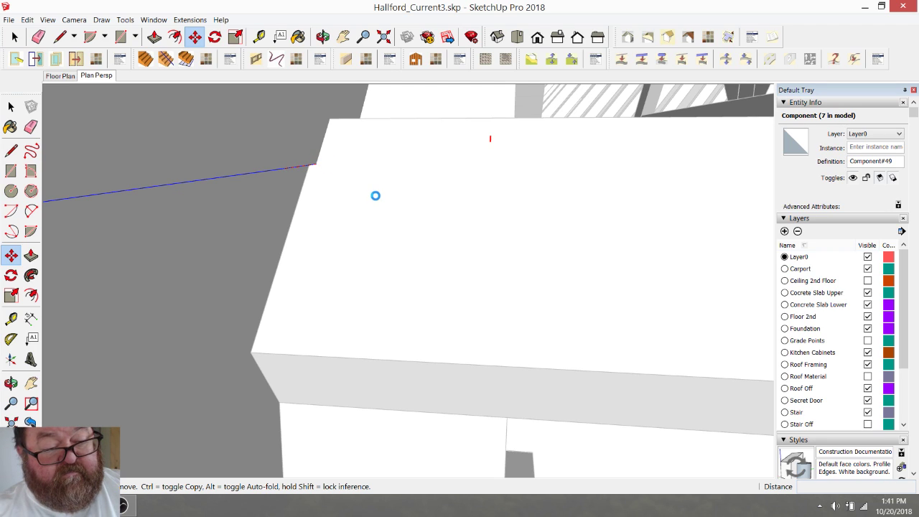
{"action": "scroll", "coordinate": [375, 195], "scroll_direction": "up", "scroll_amount": 6}
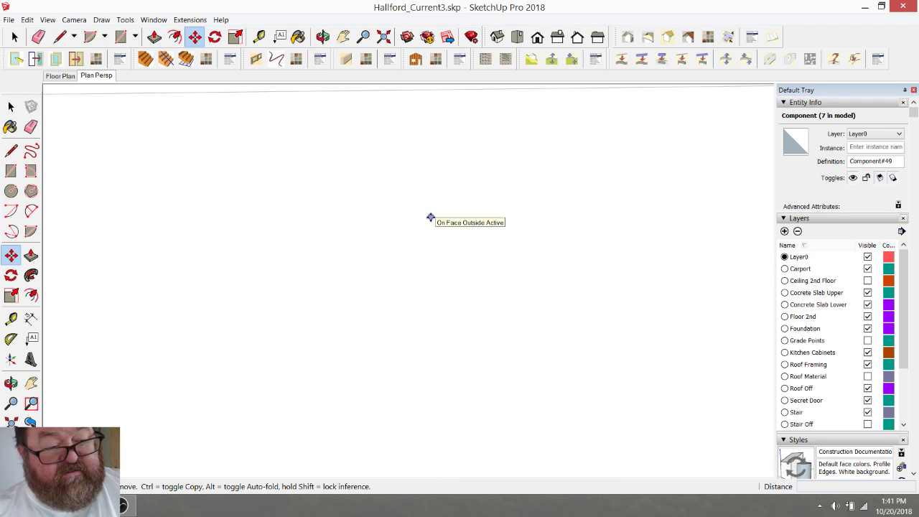
{"action": "left_click", "coordinate": [386, 39]}
{"action": "left_click", "coordinate": [323, 37]}
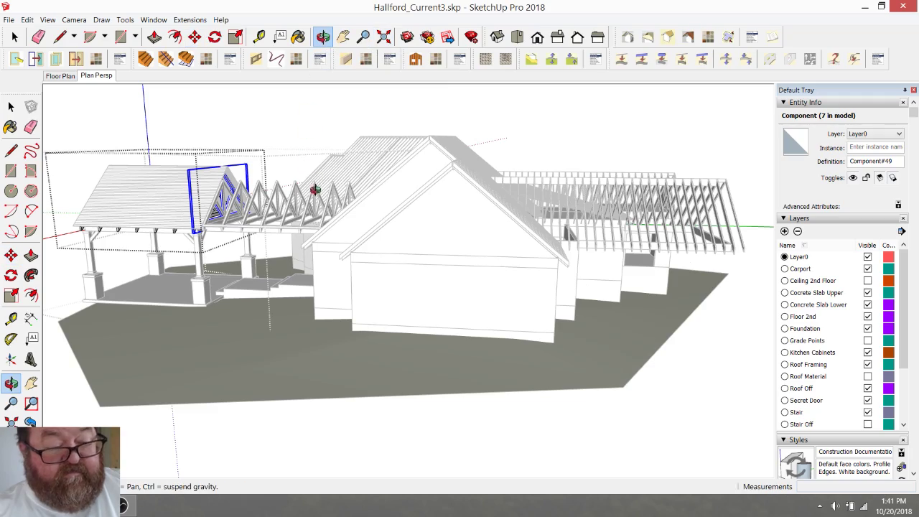
- Move the selected gable-end truss about 1/8" so its edge meets the corner of the adjoining connecting-roof truss
{"action": "left_click_drag", "start_coordinate": [312, 188], "coordinate": [178, 265]}
{"action": "scroll", "coordinate": [179, 264], "scroll_direction": "up", "scroll_amount": 5}
{"action": "scroll", "coordinate": [229, 247], "scroll_direction": "up", "scroll_amount": 8}
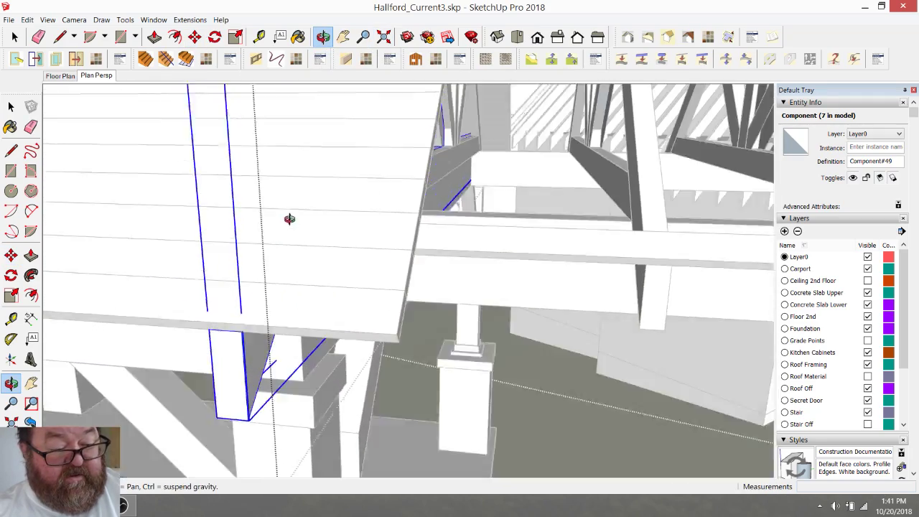
{"action": "left_click_drag", "start_coordinate": [289, 219], "coordinate": [314, 342]}
{"action": "scroll", "coordinate": [313, 343], "scroll_direction": "up", "scroll_amount": 6}
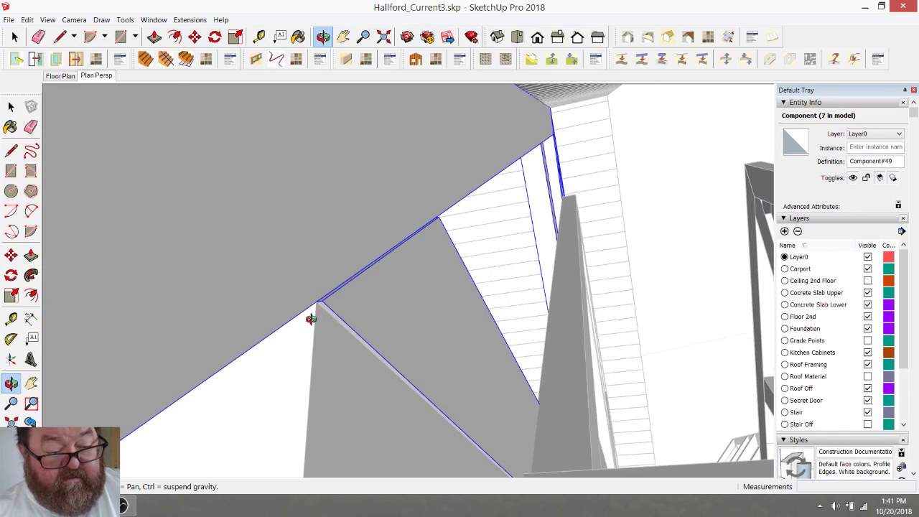
{"action": "left_click", "coordinate": [194, 37]}
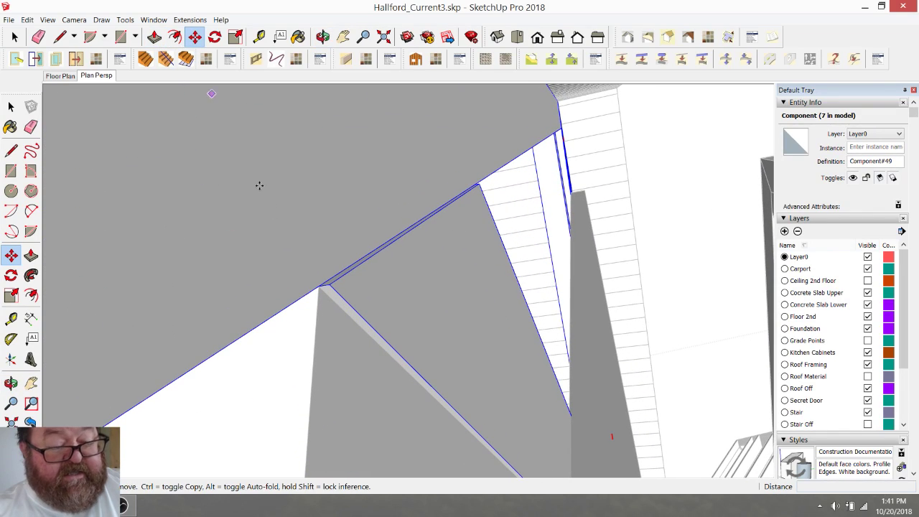
{"action": "left_click", "coordinate": [329, 286]}
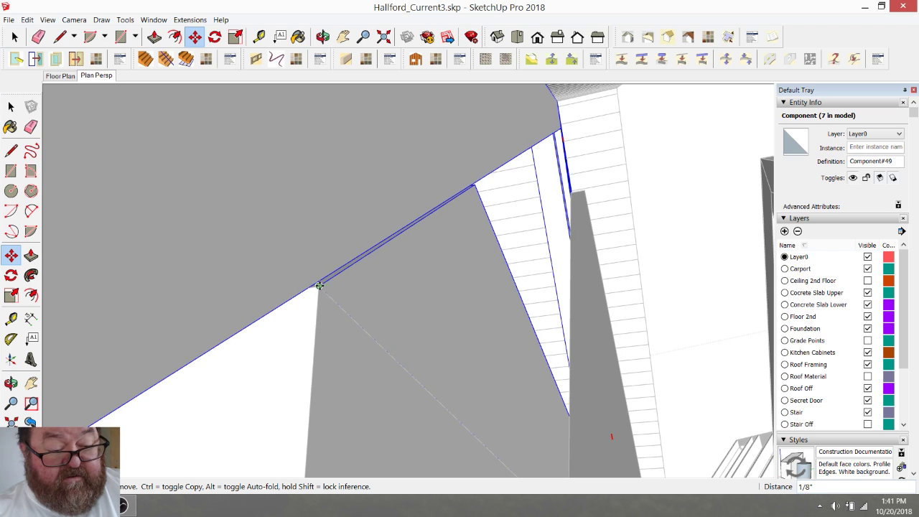
{"action": "scroll", "coordinate": [265, 344], "scroll_direction": "down", "scroll_amount": 3}
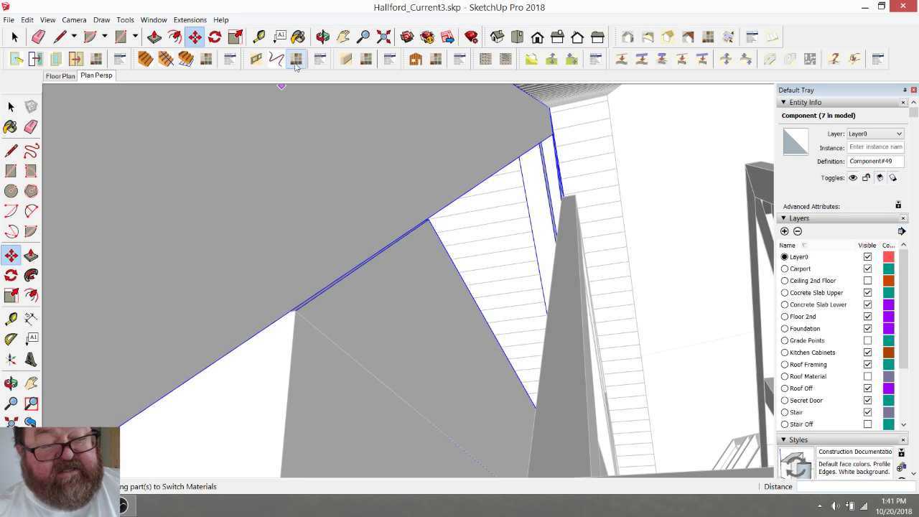
- Leave the gable roof's group and open the connecting roof's framing group for editing
{"action": "left_click", "coordinate": [323, 37]}
{"action": "left_click_drag", "start_coordinate": [309, 84], "coordinate": [355, 376]}
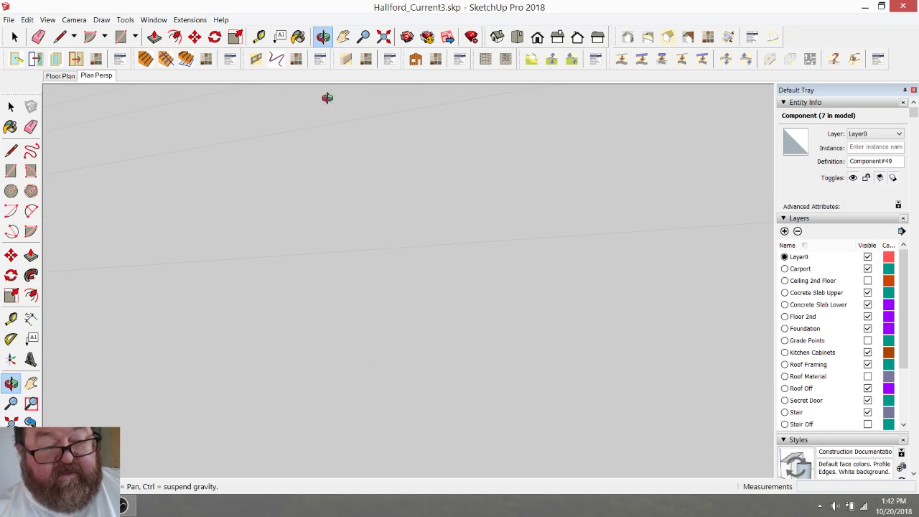
{"action": "left_click", "coordinate": [384, 37]}
{"action": "left_click_drag", "start_coordinate": [311, 248], "coordinate": [231, 291]}
{"action": "scroll", "coordinate": [232, 291], "scroll_direction": "up", "scroll_amount": 8}
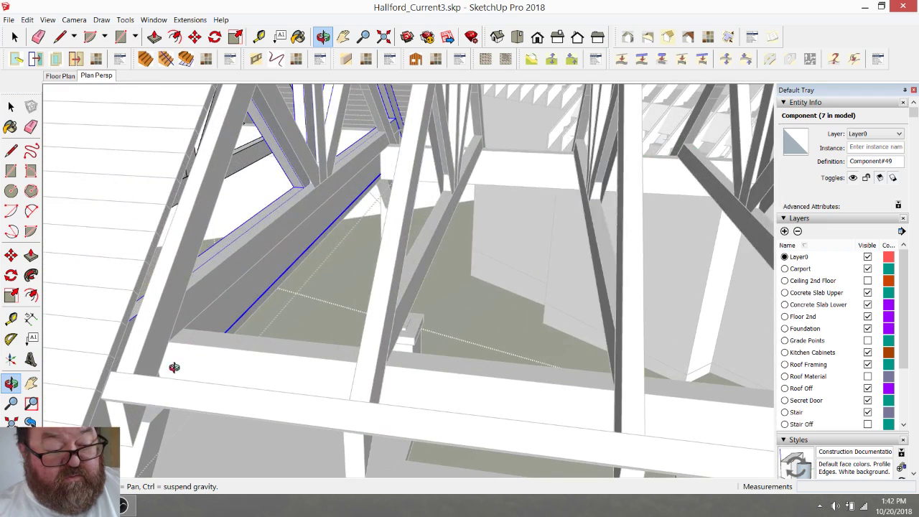
{"action": "left_click_drag", "start_coordinate": [216, 364], "coordinate": [200, 332]}
{"action": "left_click", "coordinate": [16, 37]}
{"action": "scroll", "coordinate": [319, 307], "scroll_direction": "down", "scroll_amount": 5}
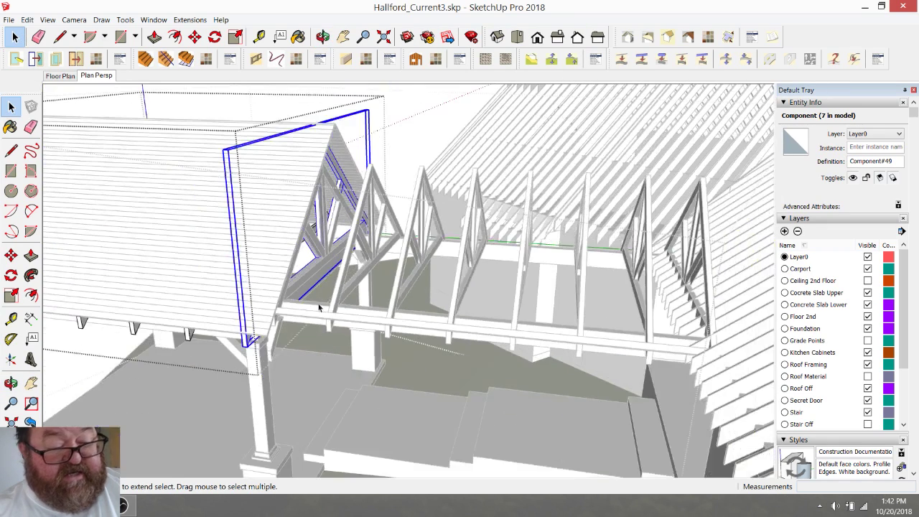
{"action": "left_click", "coordinate": [236, 393]}
{"action": "left_click", "coordinate": [228, 396]}
{"action": "scroll", "coordinate": [282, 319], "scroll_direction": "up", "scroll_amount": 1}
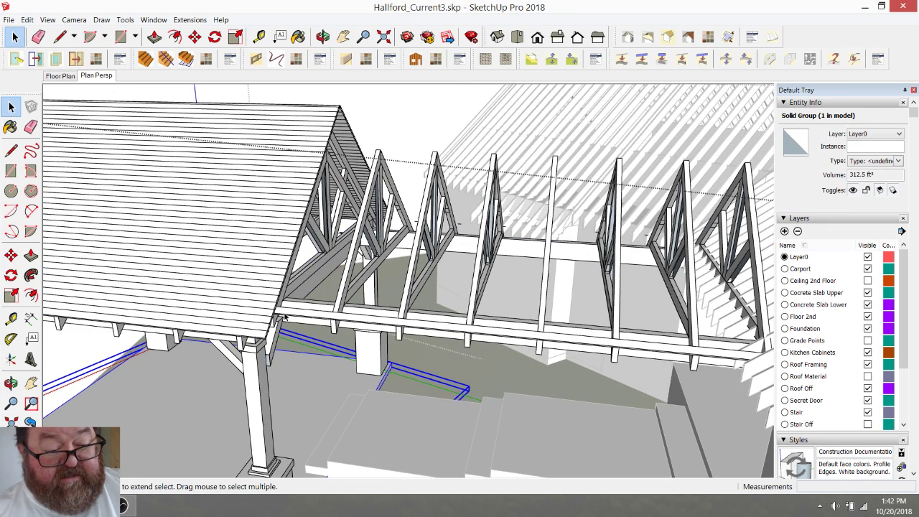
{"action": "left_click", "coordinate": [285, 317]}
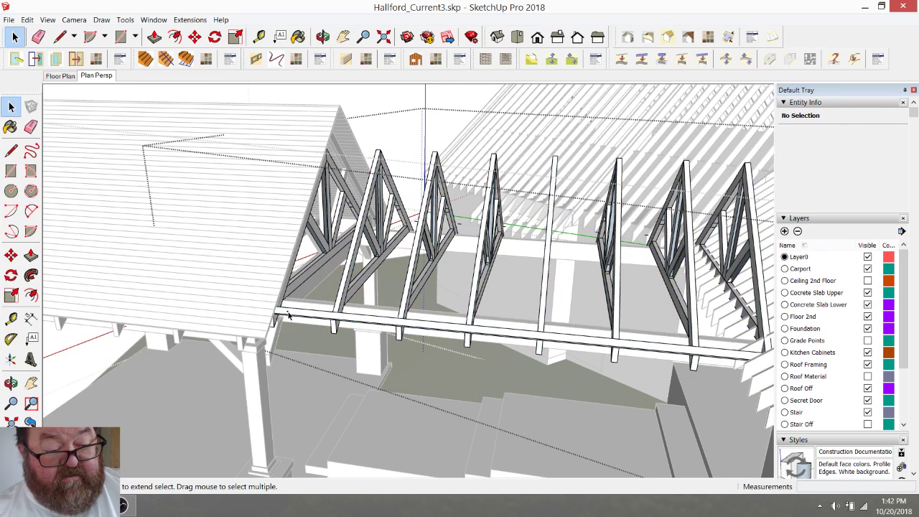
- Copy the lowest roof board 5" up the connecting roof's slope and array the copy with *28
{"action": "left_click", "coordinate": [285, 310]}
{"action": "scroll", "coordinate": [237, 308], "scroll_direction": "up", "scroll_amount": 6}
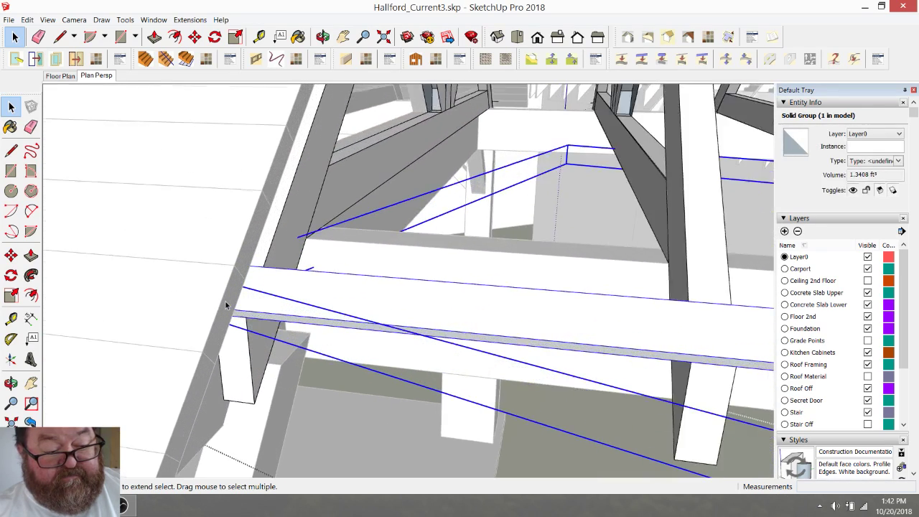
{"action": "scroll", "coordinate": [225, 305], "scroll_direction": "up", "scroll_amount": 8}
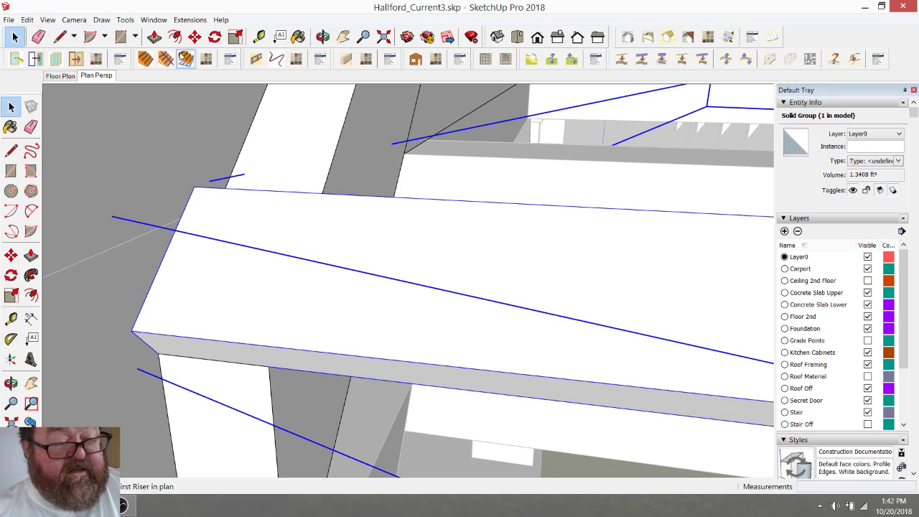
{"action": "left_click", "coordinate": [195, 36]}
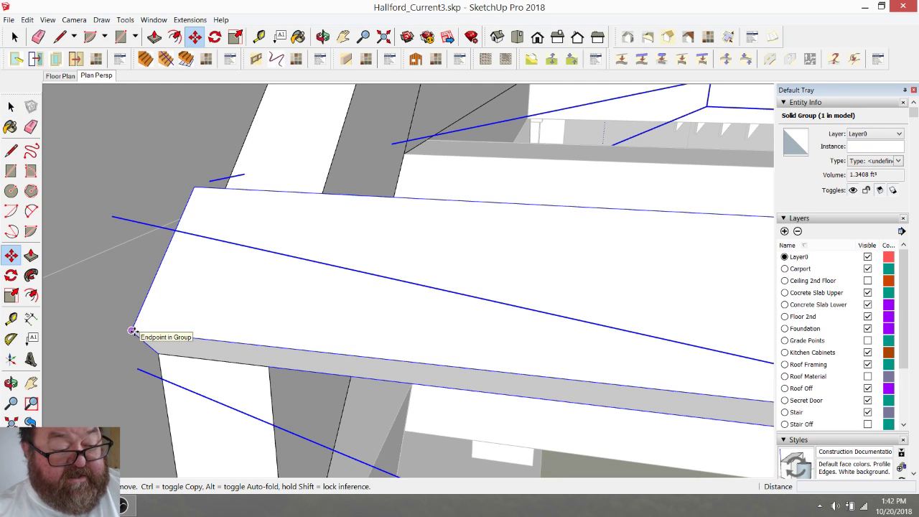
{"action": "left_click", "coordinate": [131, 331]}
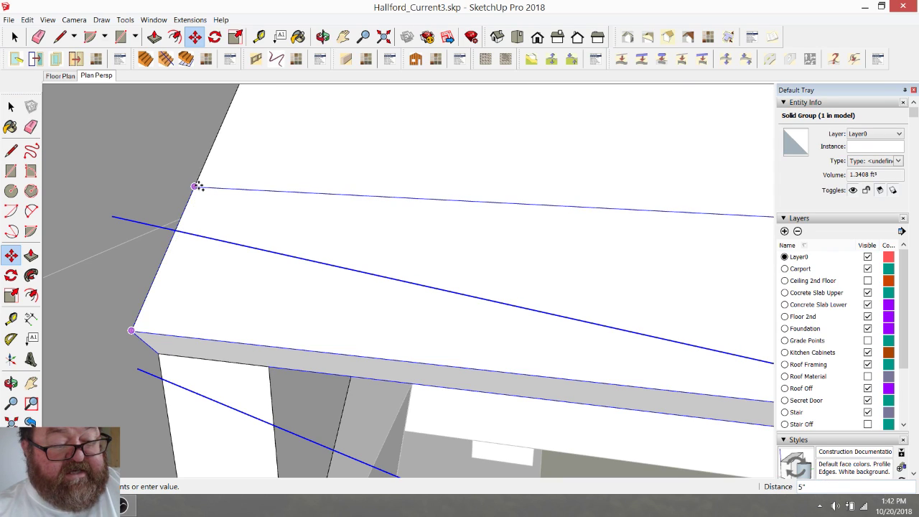
{"action": "left_click", "coordinate": [195, 187]}
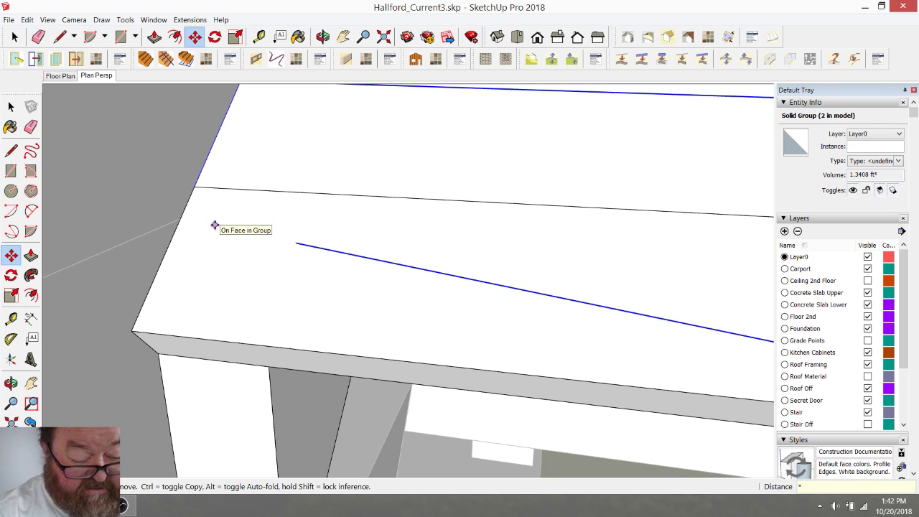
{"action": "key", "text": "Return"}
{"action": "key", "text": "ctrl+t"}
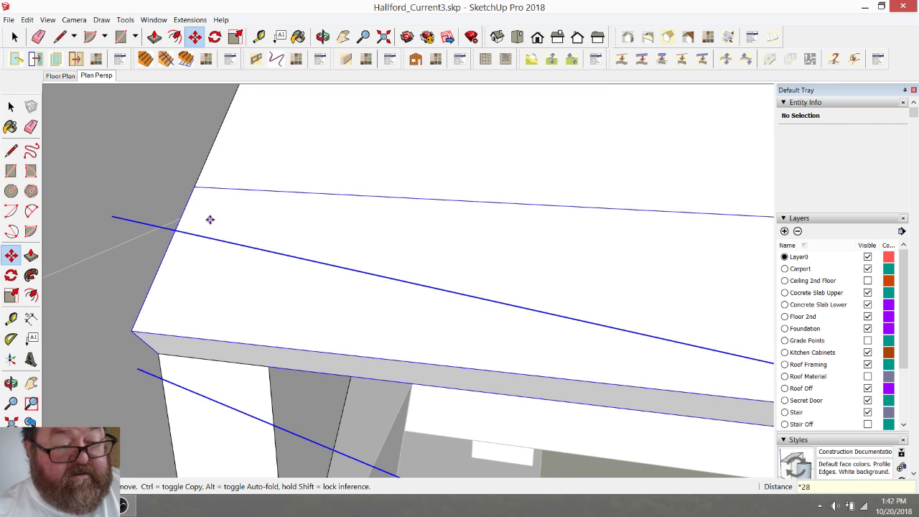
{"action": "scroll", "coordinate": [182, 282], "scroll_direction": "down", "scroll_amount": 2}
{"action": "scroll", "coordinate": [171, 343], "scroll_direction": "down", "scroll_amount": 8}
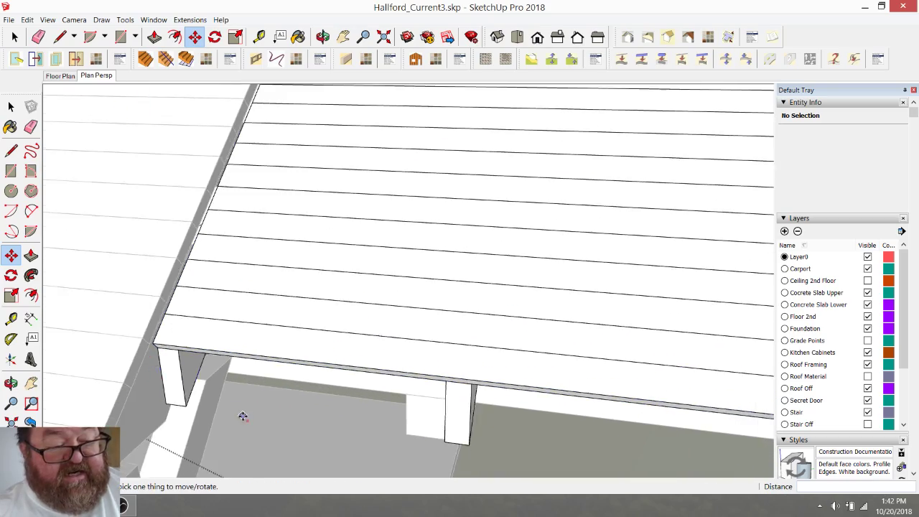
- Copy the topmost roof board 5" further up the slope so the boards extend past the ridge
{"action": "left_click", "coordinate": [322, 37]}
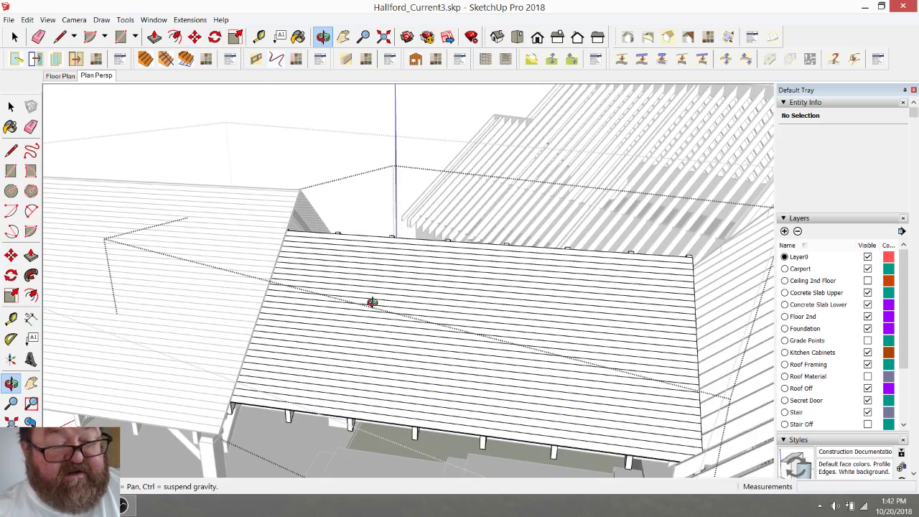
{"action": "left_click_drag", "start_coordinate": [371, 303], "coordinate": [128, 225]}
{"action": "scroll", "coordinate": [128, 225], "scroll_direction": "up", "scroll_amount": 3}
{"action": "scroll", "coordinate": [189, 174], "scroll_direction": "up", "scroll_amount": 4}
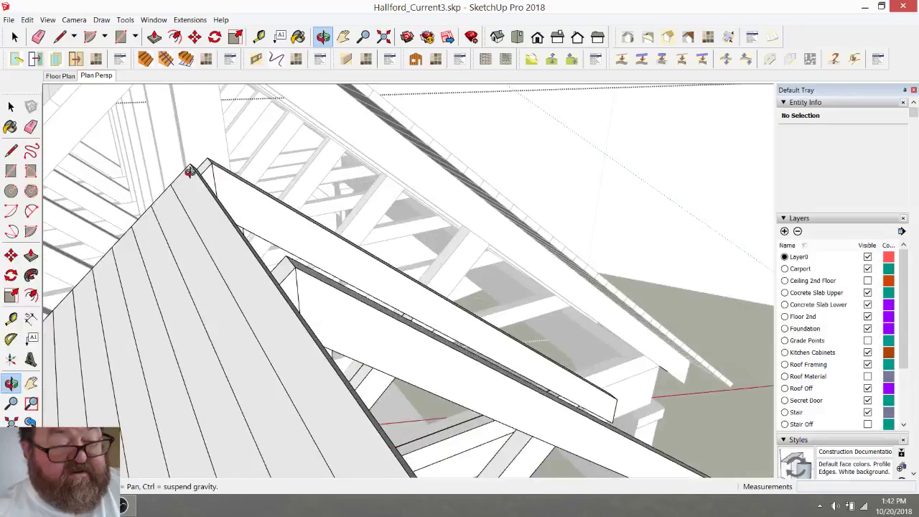
{"action": "left_click_drag", "start_coordinate": [181, 197], "coordinate": [429, 232]}
{"action": "left_click", "coordinate": [15, 37]}
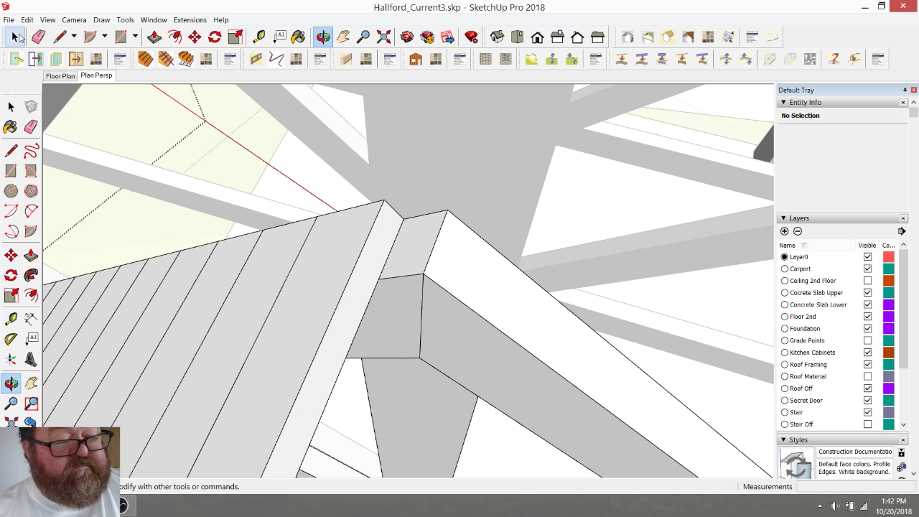
{"action": "left_click", "coordinate": [335, 243]}
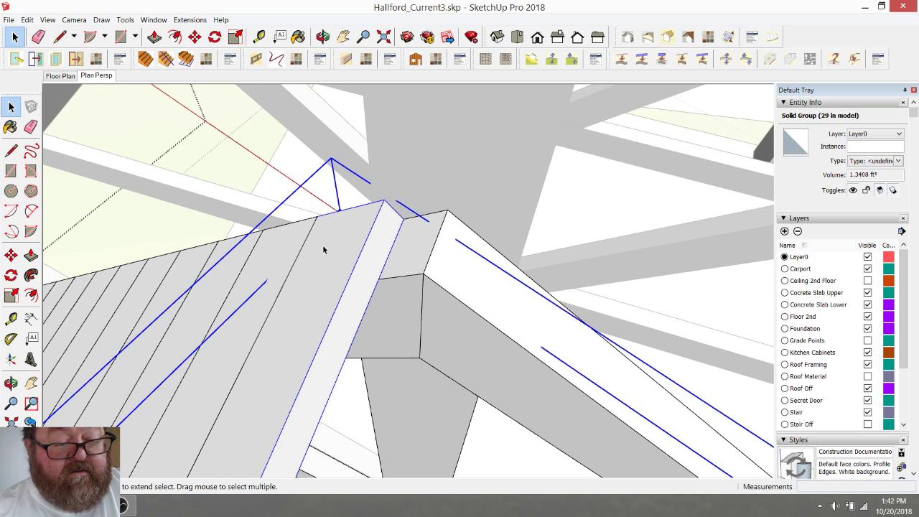
{"action": "key", "text": "Escape"}
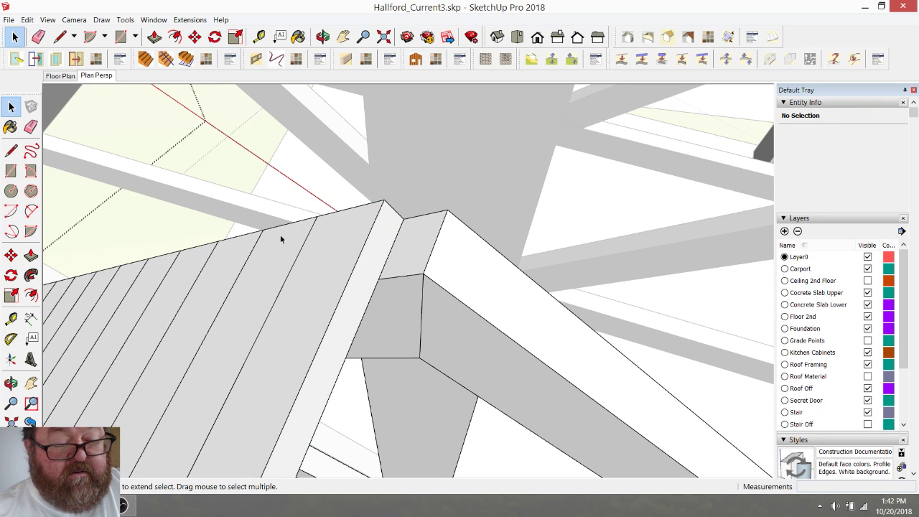
{"action": "left_click", "coordinate": [313, 258]}
{"action": "left_click", "coordinate": [195, 37]}
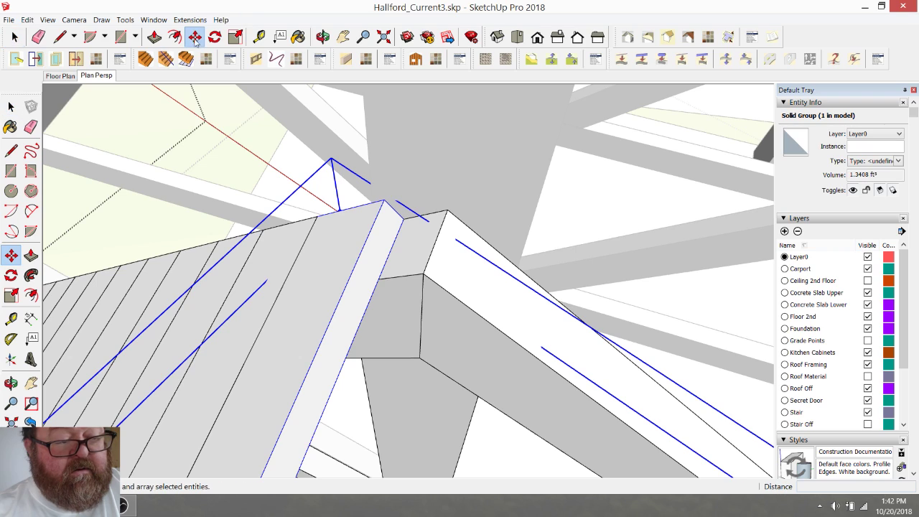
{"action": "left_click", "coordinate": [316, 217]}
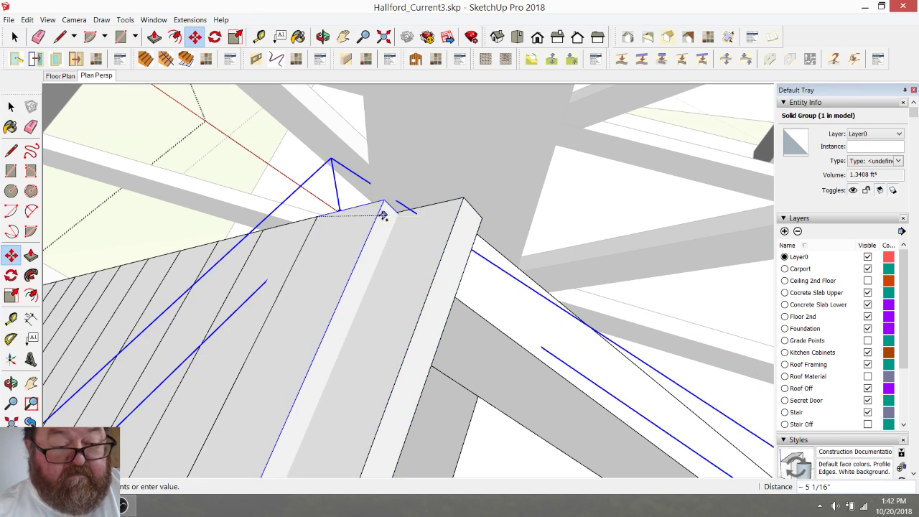
{"action": "left_click", "coordinate": [383, 201]}
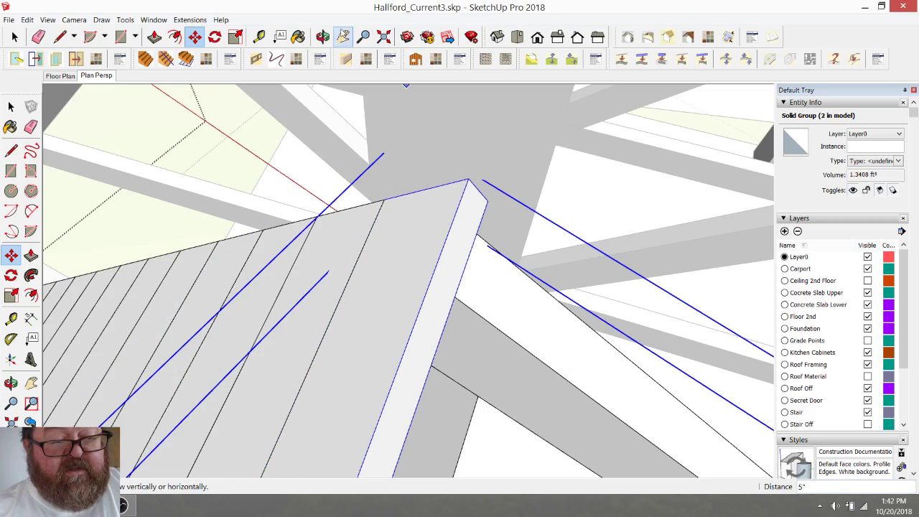
- Open the new top board and push its upper edge face back about 1 15/16" to the truss peak, closing the board's group
{"action": "left_click", "coordinate": [323, 37]}
{"action": "scroll", "coordinate": [358, 82], "scroll_direction": "down", "scroll_amount": 3}
{"action": "left_click_drag", "start_coordinate": [379, 179], "coordinate": [388, 100]}
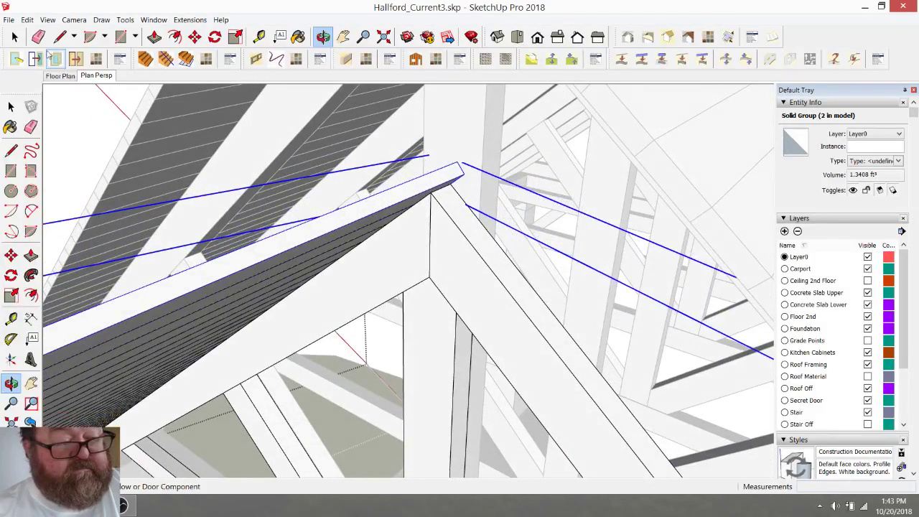
{"action": "left_click", "coordinate": [14, 36]}
{"action": "left_click", "coordinate": [419, 199]}
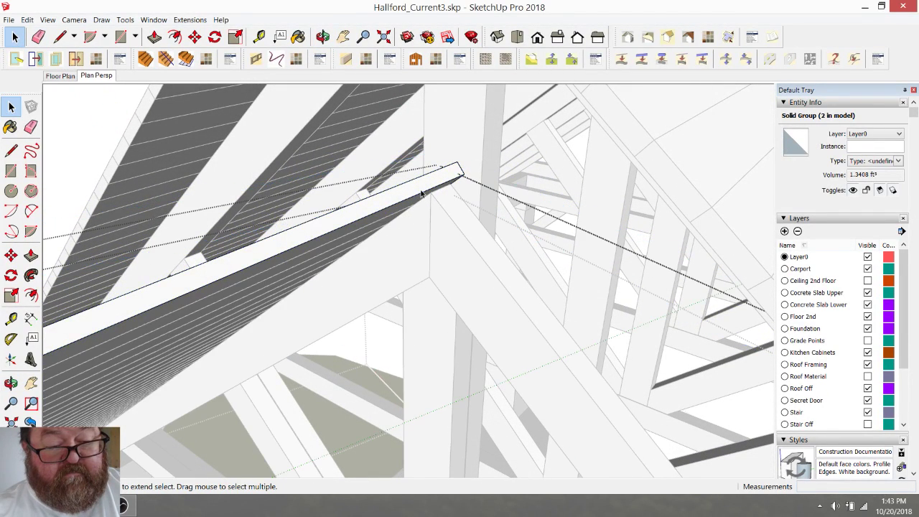
{"action": "left_click", "coordinate": [163, 39]}
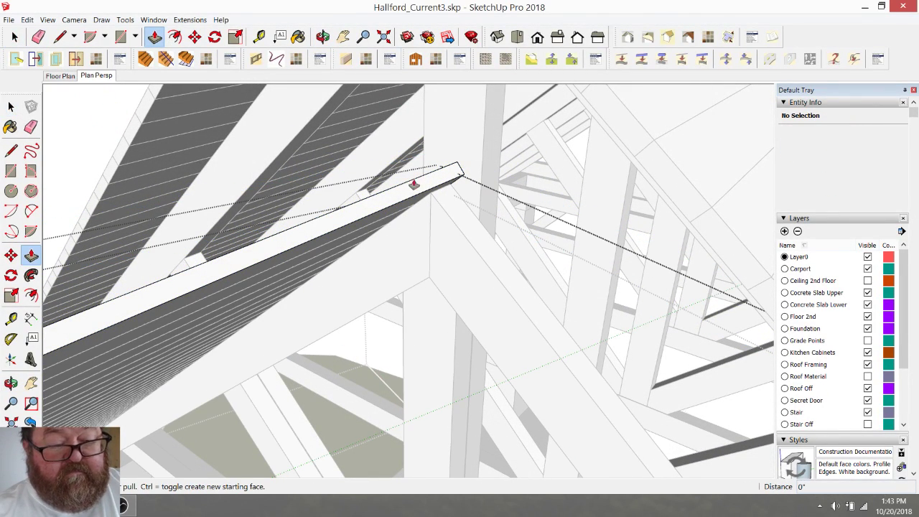
{"action": "left_click", "coordinate": [434, 182]}
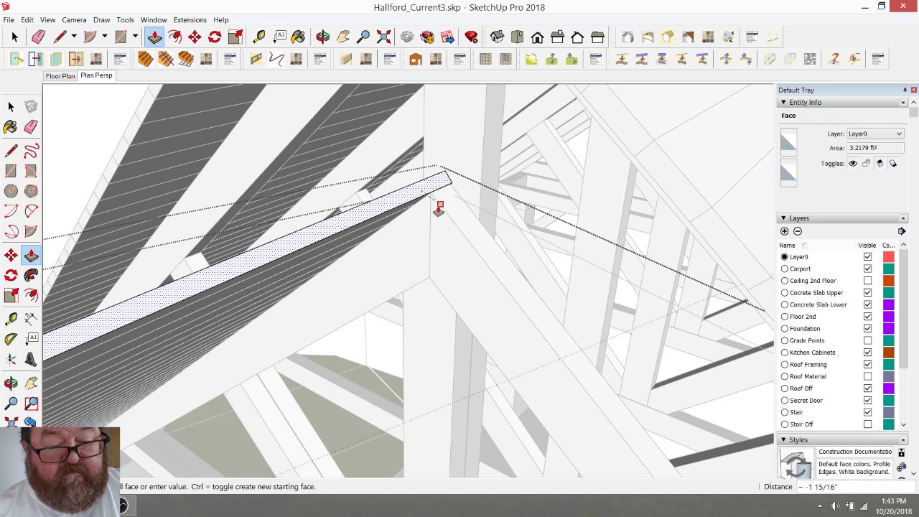
{"action": "left_click", "coordinate": [438, 208]}
{"action": "middle_click_drag", "start_coordinate": [424, 222], "coordinate": [253, 149]}
{"action": "left_click", "coordinate": [15, 37]}
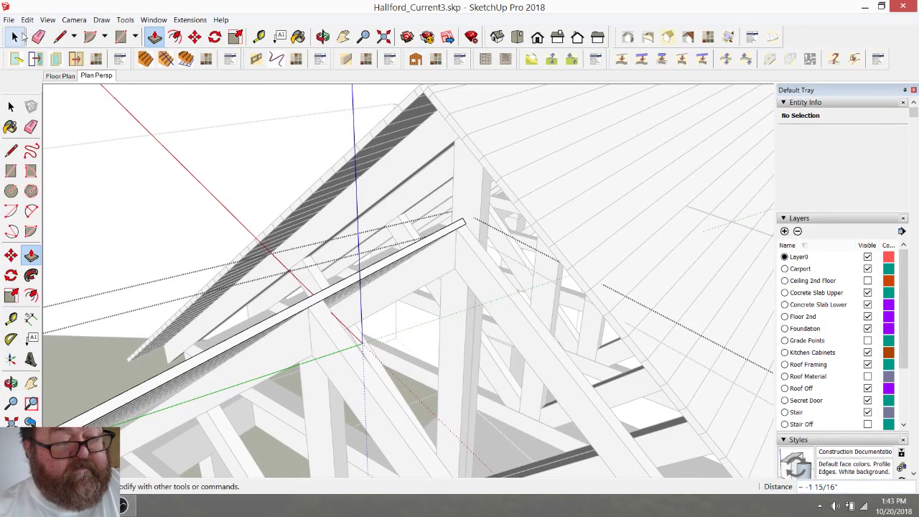
{"action": "left_click", "coordinate": [278, 194]}
{"action": "left_click", "coordinate": [282, 105]}
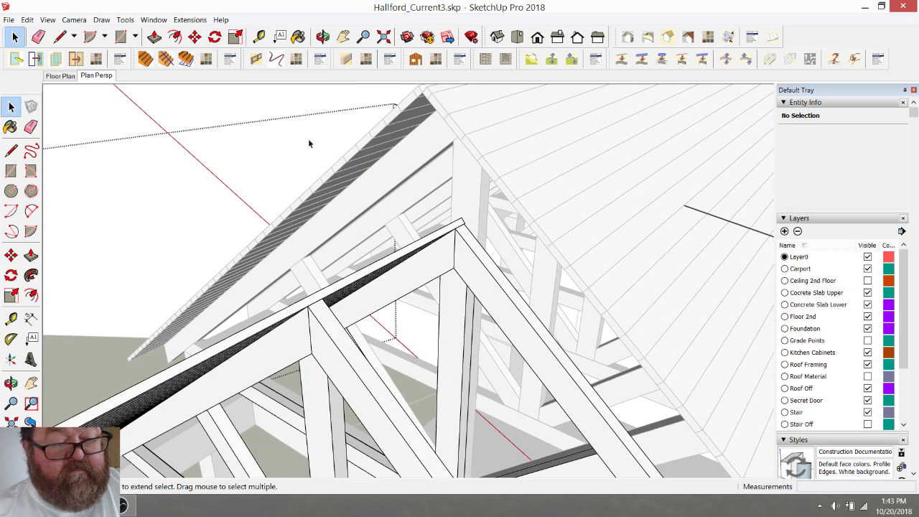
- Inspect the boarded slope, the ridge and the uncovered side of the connecting roof from several angles
{"action": "left_click", "coordinate": [323, 37]}
{"action": "left_click_drag", "start_coordinate": [409, 169], "coordinate": [453, 240]}
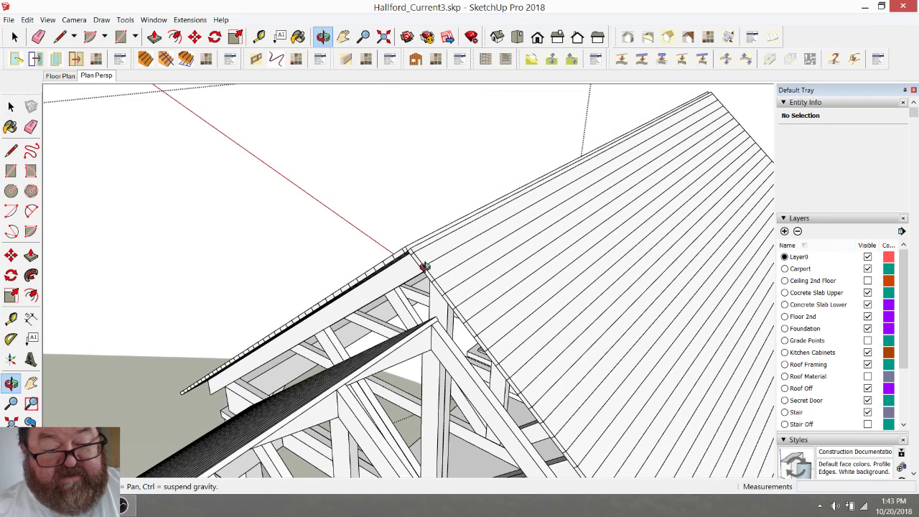
{"action": "scroll", "coordinate": [424, 266], "scroll_direction": "down", "scroll_amount": 6}
{"action": "left_click_drag", "start_coordinate": [423, 279], "coordinate": [531, 309]}
{"action": "scroll", "coordinate": [444, 326], "scroll_direction": "down", "scroll_amount": 2}
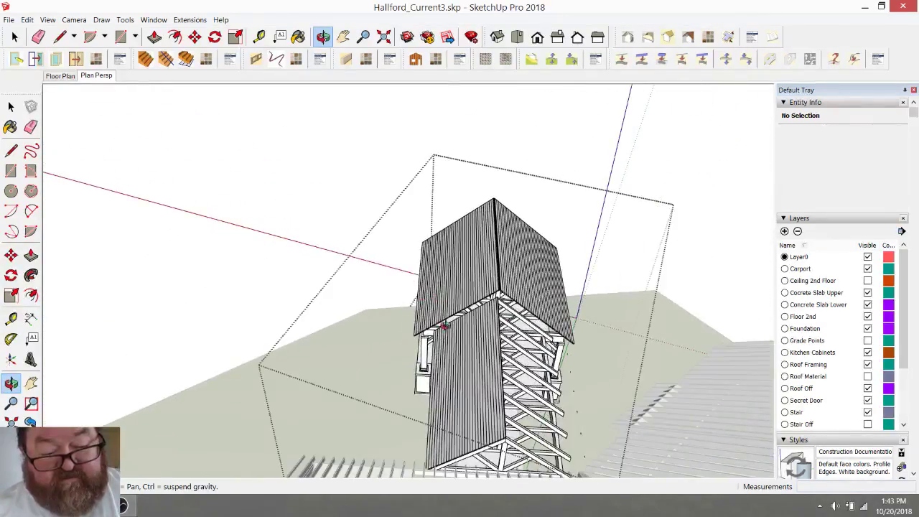
{"action": "left_click_drag", "start_coordinate": [444, 327], "coordinate": [266, 308]}
{"action": "scroll", "coordinate": [284, 308], "scroll_direction": "up", "scroll_amount": 3}
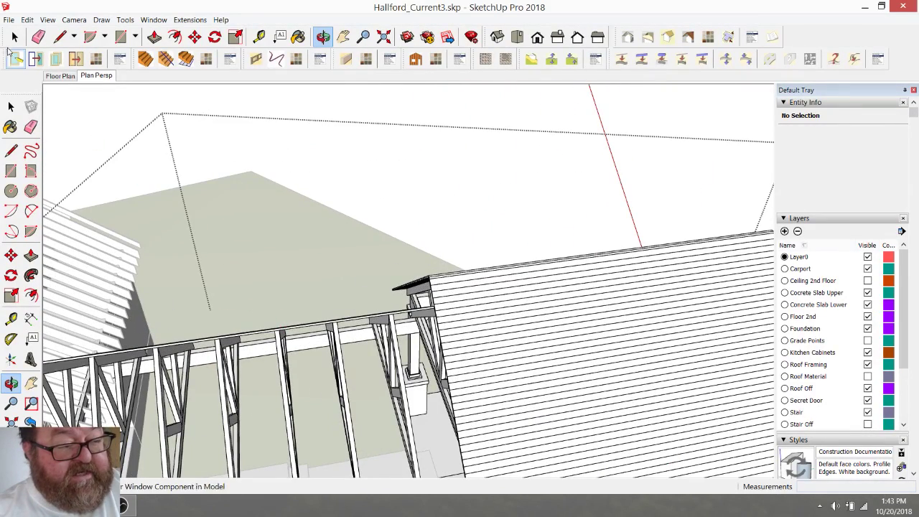
{"action": "left_click", "coordinate": [16, 42]}
{"action": "scroll", "coordinate": [292, 342], "scroll_direction": "up", "scroll_amount": 1}
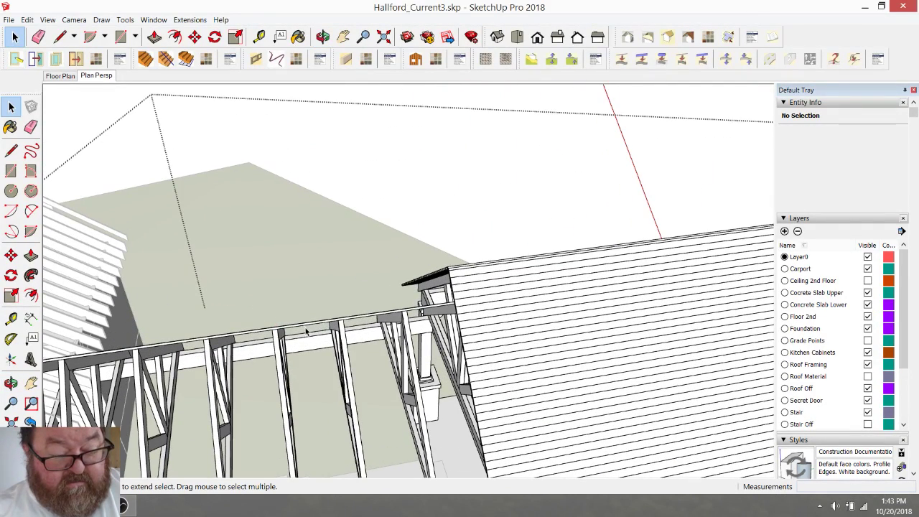
- Open the connecting roof's group, select all 30 roof boards on the covered slope and combine them into one group
{"action": "left_click", "coordinate": [305, 305]}
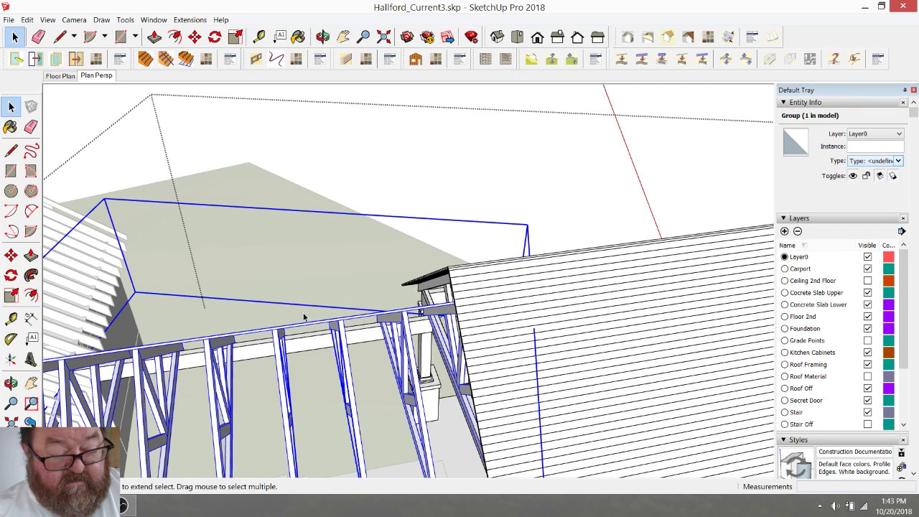
{"action": "double_click", "coordinate": [309, 328]}
{"action": "left_click", "coordinate": [312, 329]}
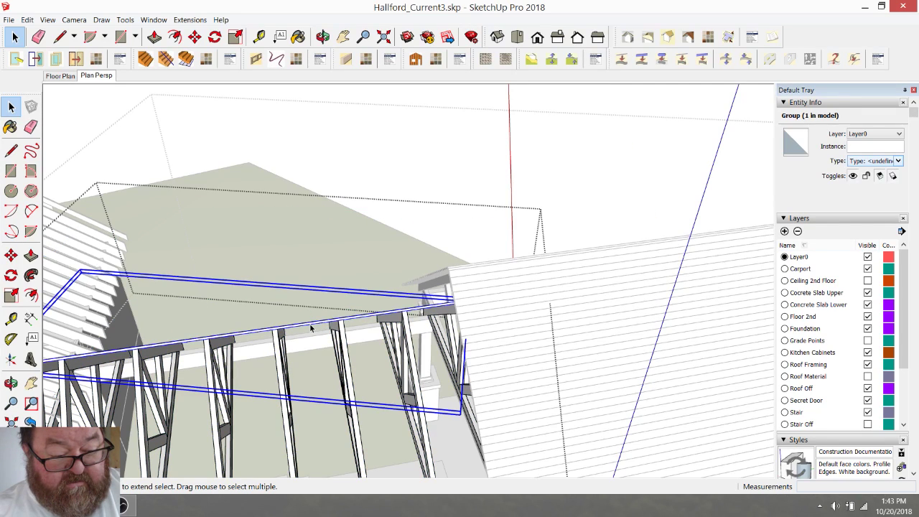
{"action": "left_click_drag", "start_coordinate": [297, 310], "coordinate": [295, 308]}
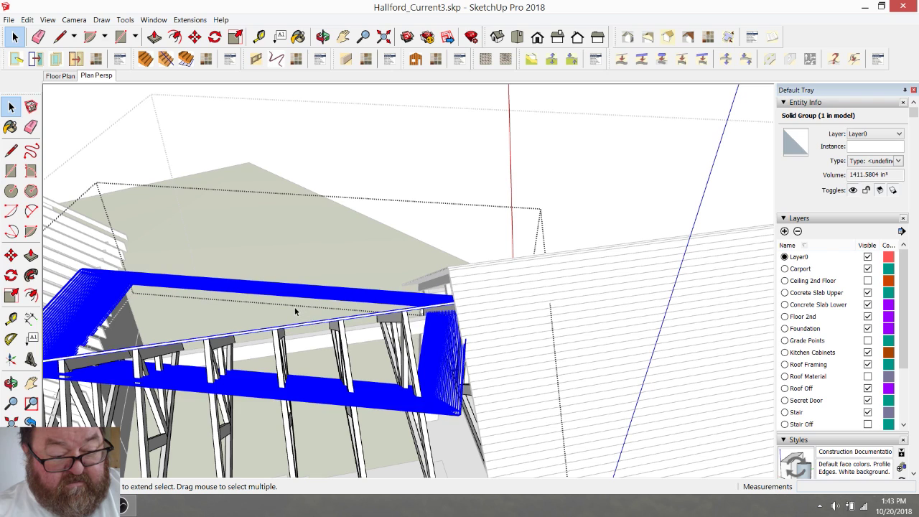
{"action": "scroll", "coordinate": [293, 325], "scroll_direction": "up", "scroll_amount": 2}
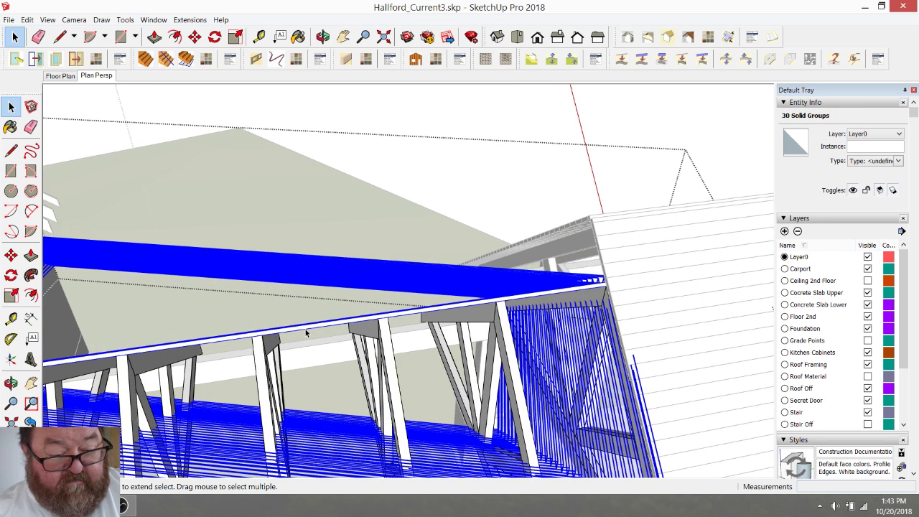
{"action": "right_click", "coordinate": [305, 329]}
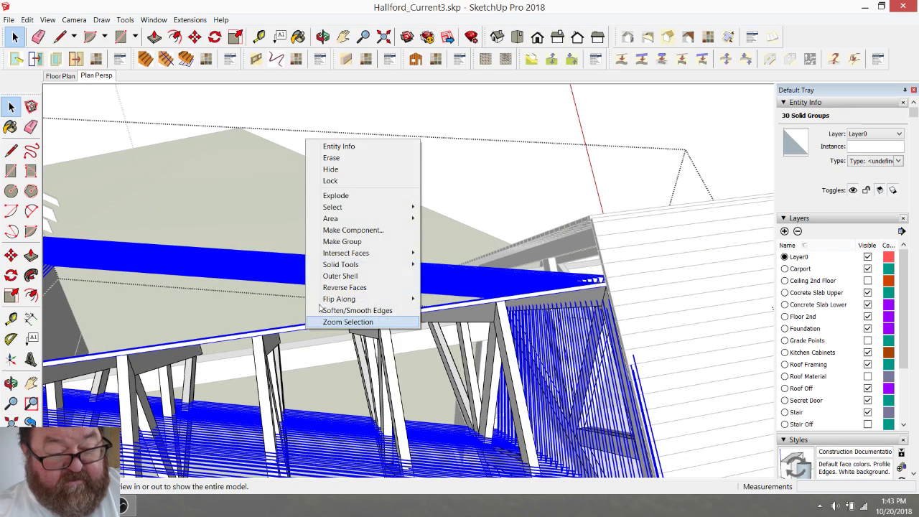
{"action": "left_click", "coordinate": [342, 242]}
- Copy the grouped roof boards across to the uncovered side of the connecting roof
{"action": "scroll", "coordinate": [340, 246], "scroll_direction": "down", "scroll_amount": 4}
{"action": "left_click", "coordinate": [323, 36]}
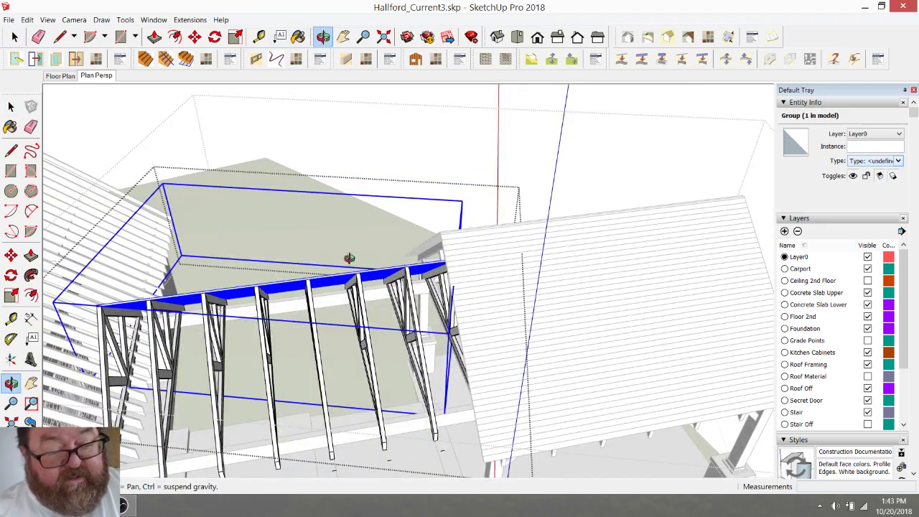
{"action": "left_click_drag", "start_coordinate": [349, 258], "coordinate": [328, 217]}
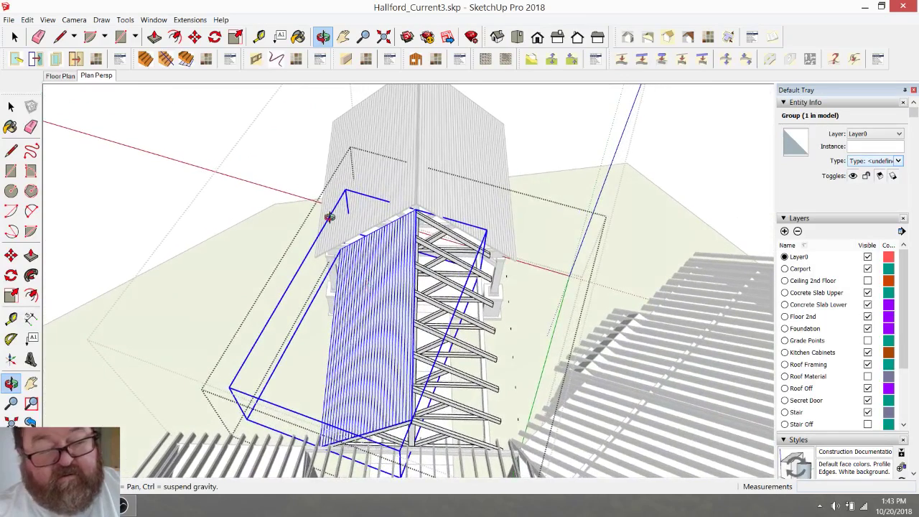
{"action": "left_click", "coordinate": [195, 37]}
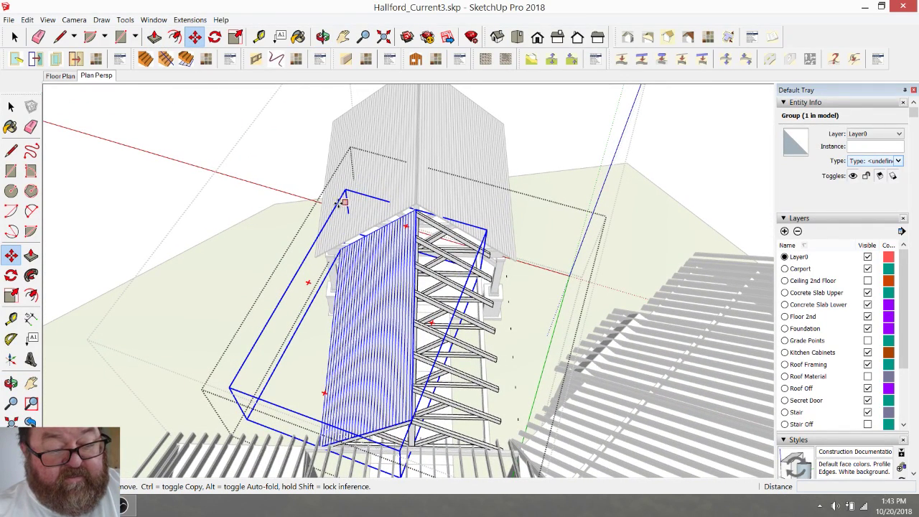
{"action": "key", "text": "ctrl"}
{"action": "left_click", "coordinate": [128, 198]}
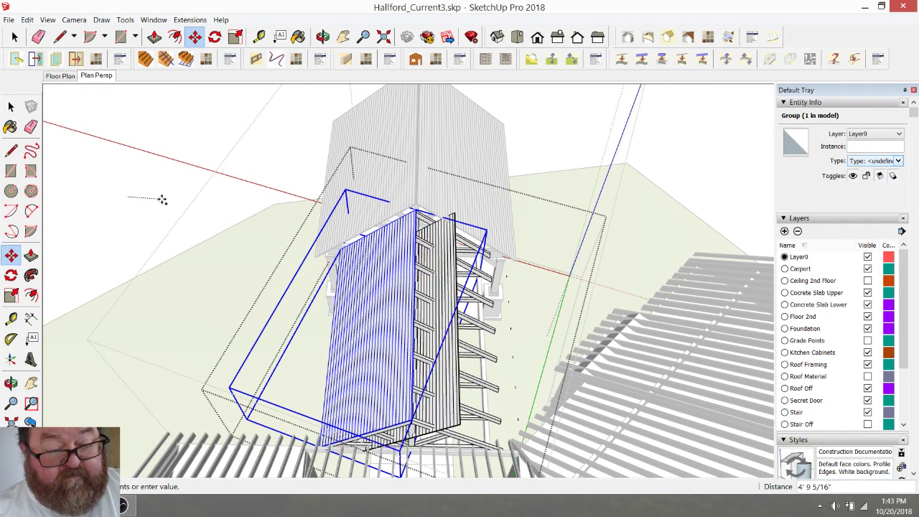
{"action": "left_click", "coordinate": [263, 201]}
- Reselect the copied board group inside the connecting roof and rotate it 180 degrees to face the opposite slope
{"action": "left_click", "coordinate": [235, 37]}
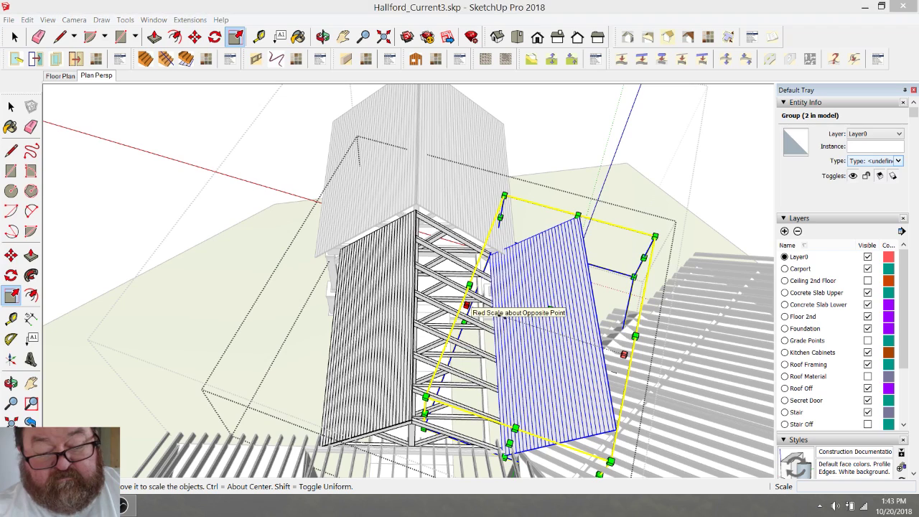
{"action": "key", "text": "ctrl+t"}
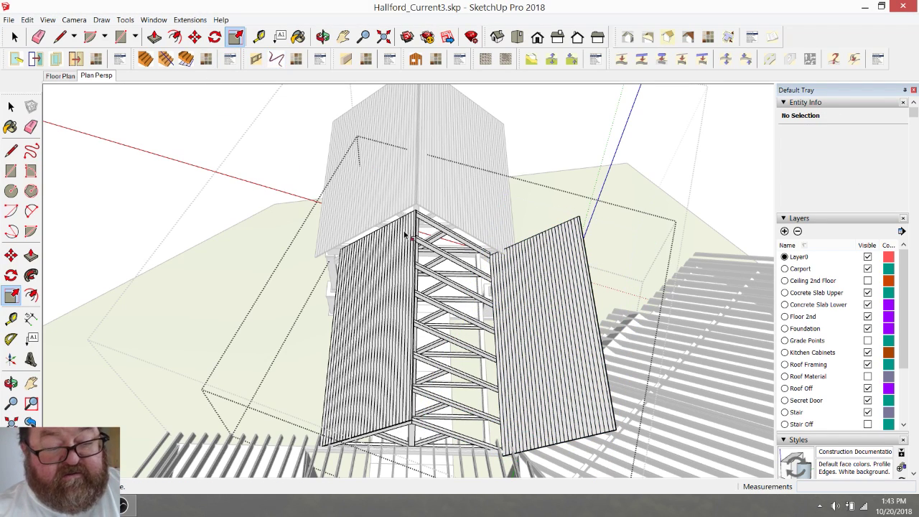
{"action": "left_click", "coordinate": [14, 37]}
{"action": "left_click", "coordinate": [226, 147]}
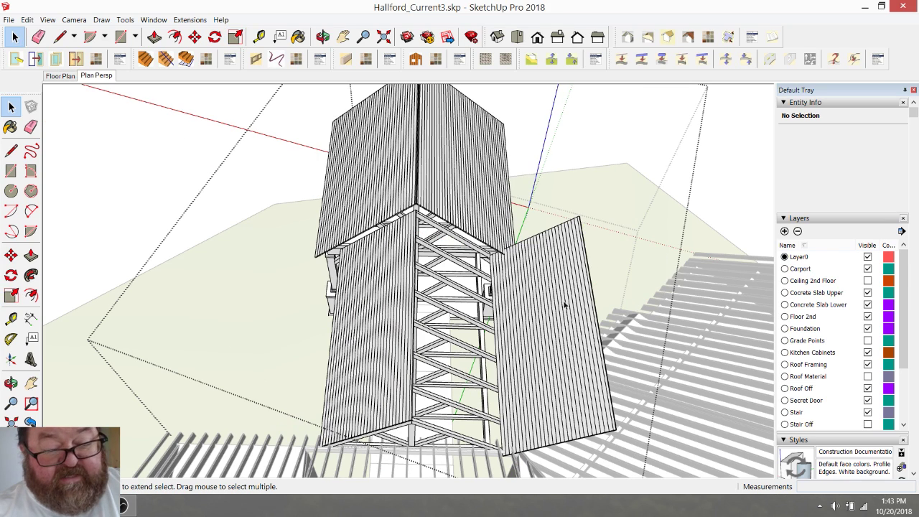
{"action": "left_click", "coordinate": [564, 304]}
{"action": "double_click", "coordinate": [566, 305]}
{"action": "left_click", "coordinate": [564, 303]}
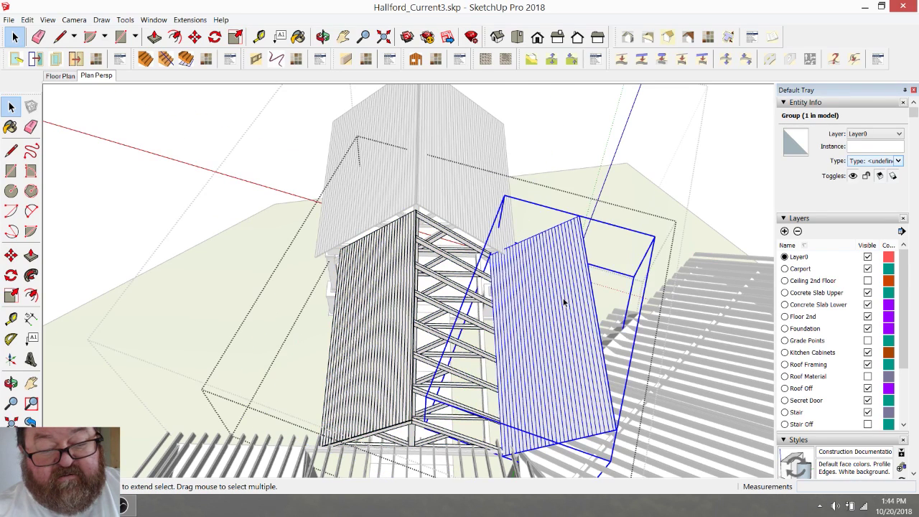
{"action": "left_click", "coordinate": [214, 36]}
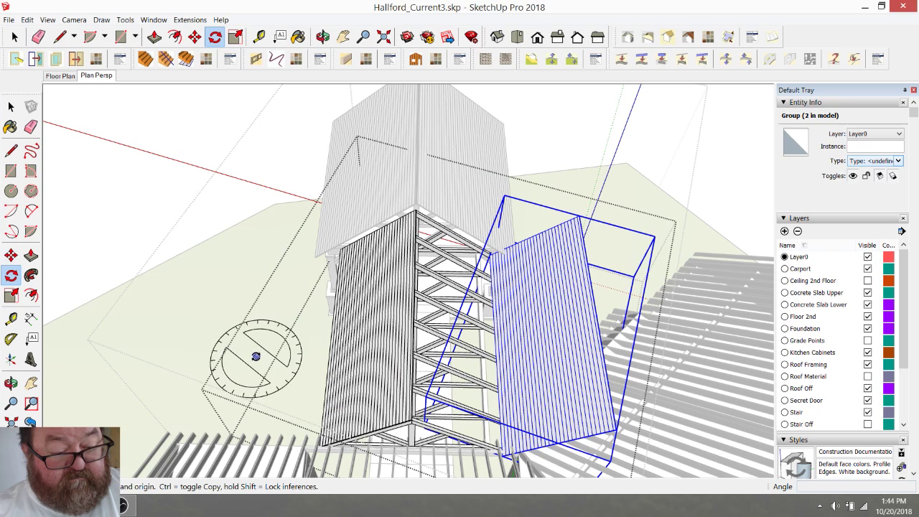
{"action": "left_click", "coordinate": [256, 311]}
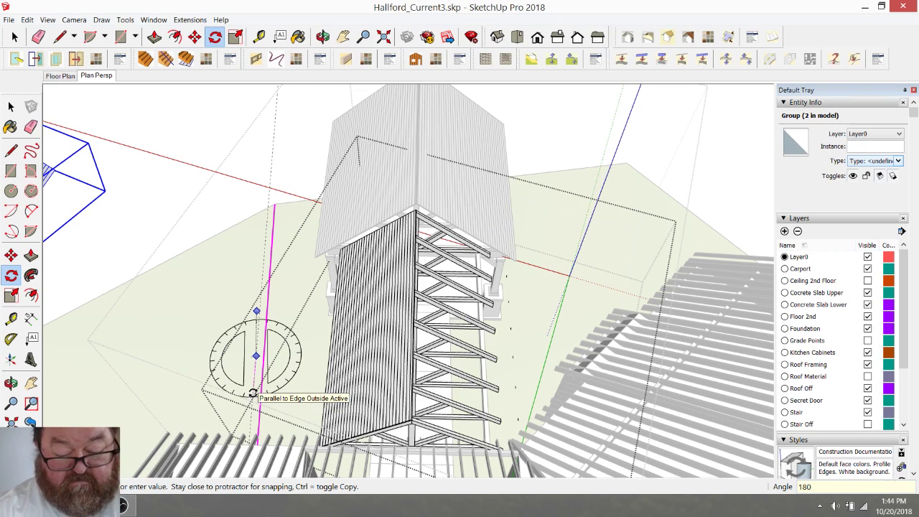
{"action": "left_click", "coordinate": [252, 384]}
- Move the rotated board group onto the uncovered slope, snapping its top corner to the existing boards at the ridge
{"action": "middle_click_drag", "start_coordinate": [248, 363], "coordinate": [423, 387]}
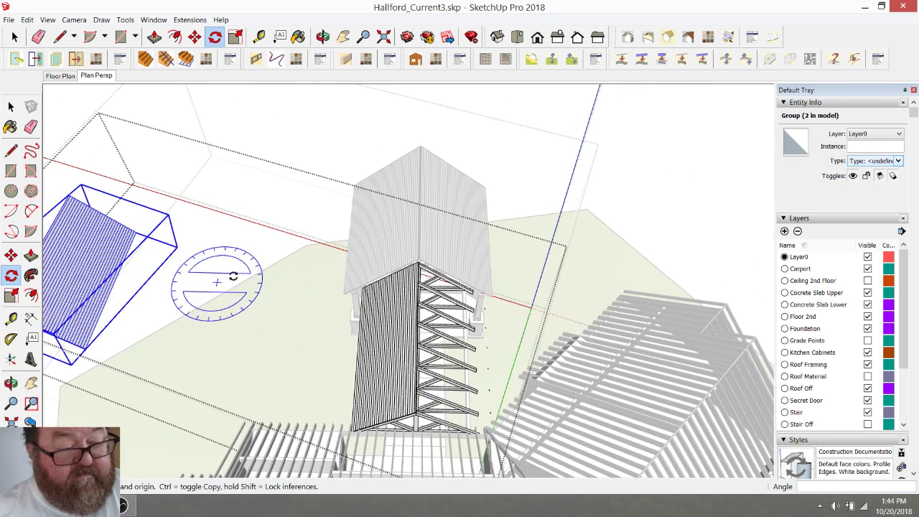
{"action": "left_click", "coordinate": [195, 37]}
{"action": "scroll", "coordinate": [323, 328], "scroll_direction": "down", "scroll_amount": 2}
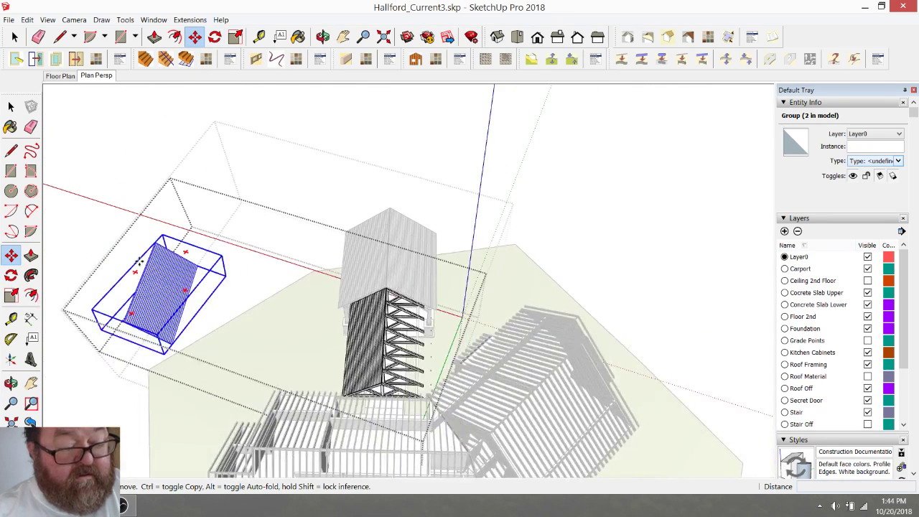
{"action": "left_click", "coordinate": [152, 246]}
{"action": "scroll", "coordinate": [410, 260], "scroll_direction": "up", "scroll_amount": 6}
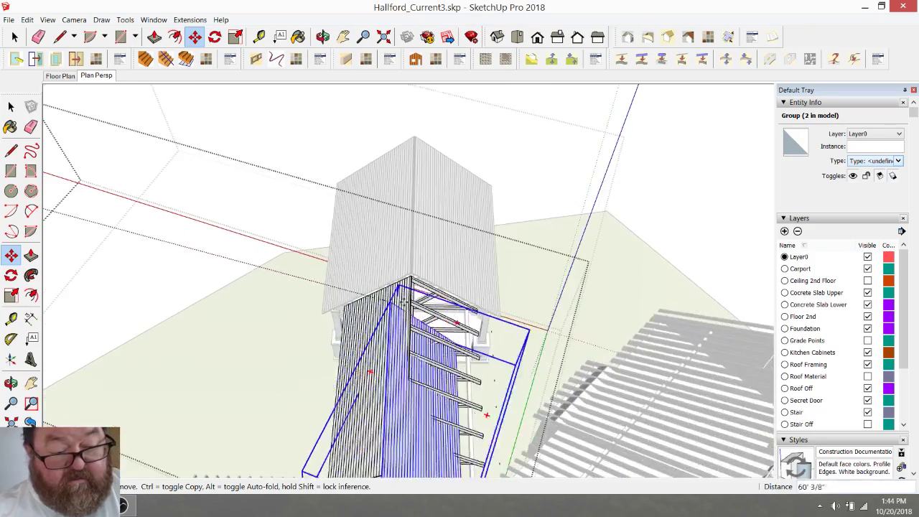
{"action": "scroll", "coordinate": [410, 261], "scroll_direction": "up", "scroll_amount": 6}
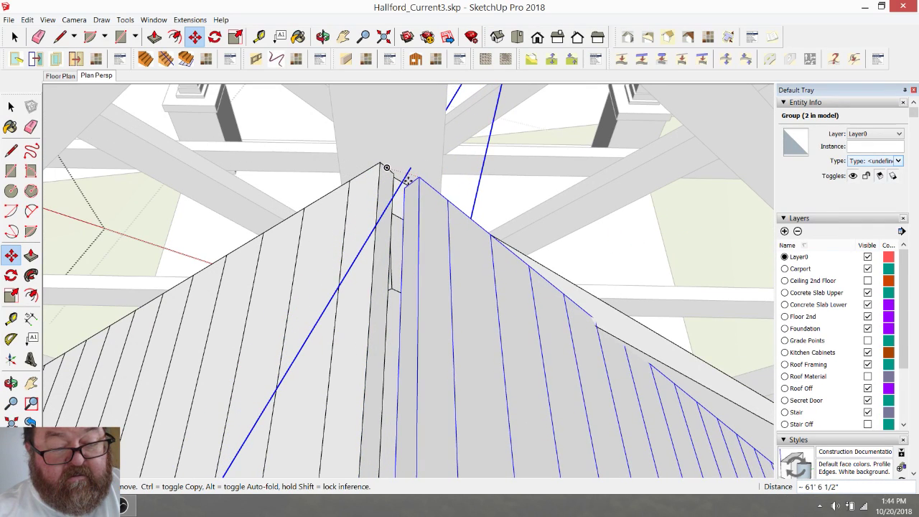
{"action": "left_click", "coordinate": [406, 187]}
{"action": "left_click", "coordinate": [395, 181]}
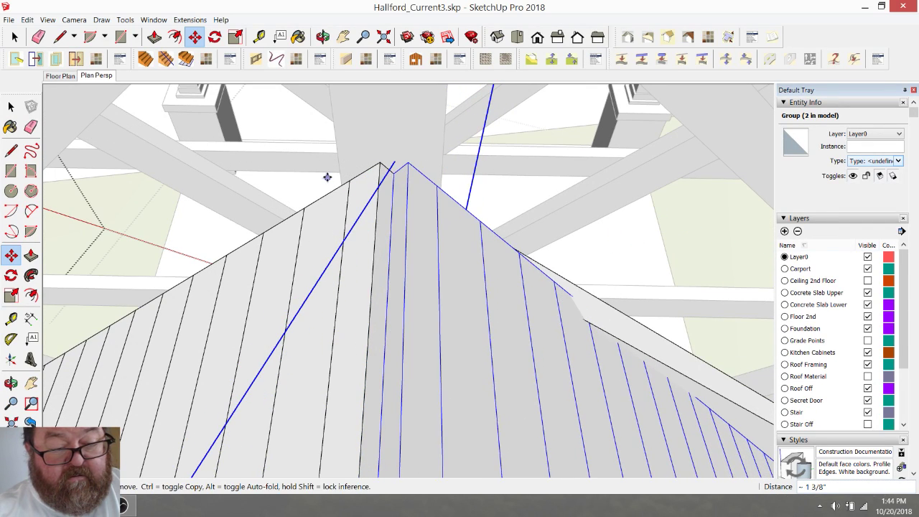
- Check the rotated boards against the truss ends along the slope and undo their move to the ridge
{"action": "scroll", "coordinate": [327, 178], "scroll_direction": "down", "scroll_amount": 5}
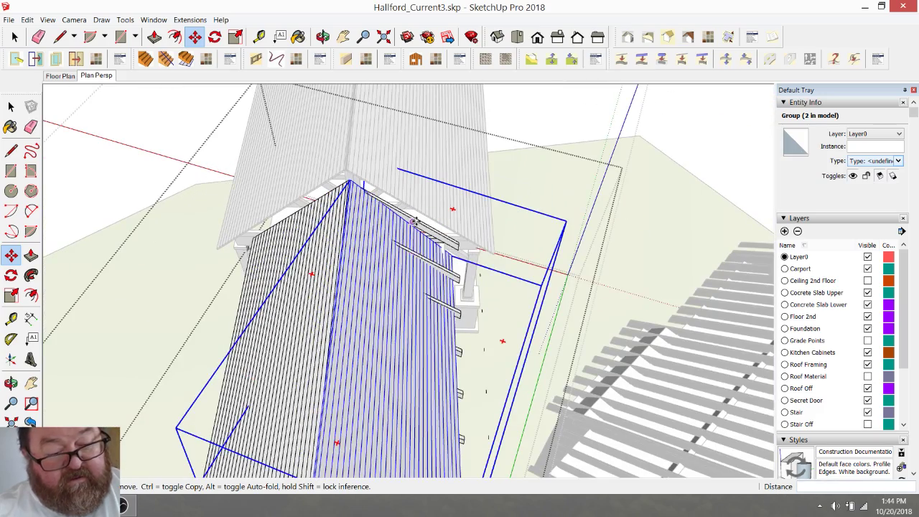
{"action": "scroll", "coordinate": [414, 222], "scroll_direction": "down", "scroll_amount": 3}
{"action": "scroll", "coordinate": [406, 354], "scroll_direction": "up", "scroll_amount": 4}
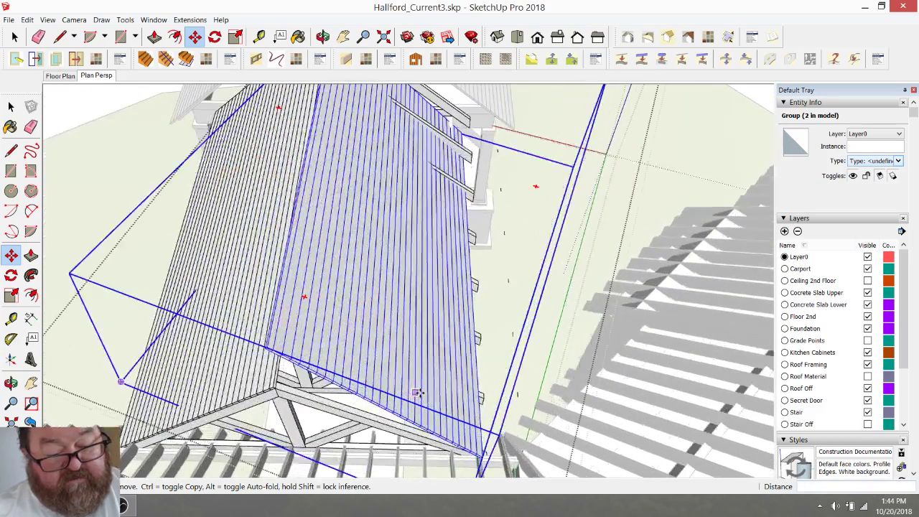
{"action": "scroll", "coordinate": [434, 350], "scroll_direction": "down", "scroll_amount": 2}
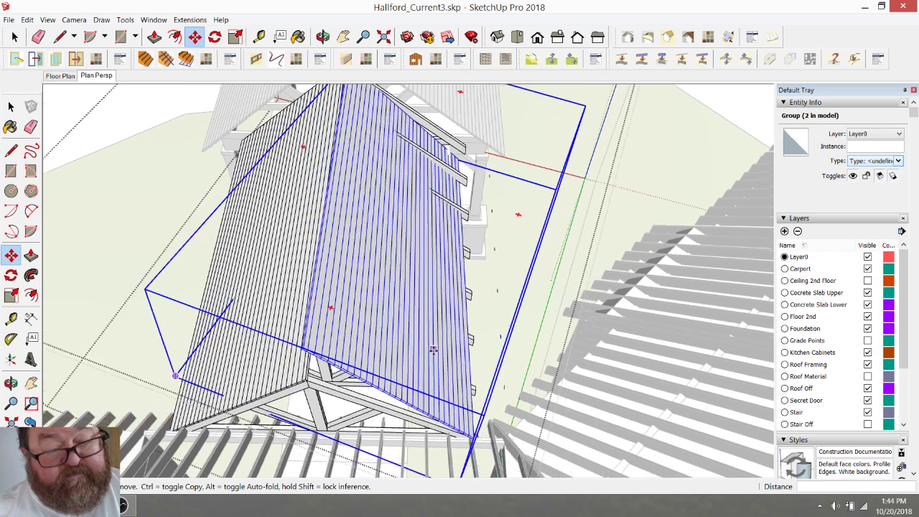
{"action": "scroll", "coordinate": [433, 351], "scroll_direction": "down", "scroll_amount": 2}
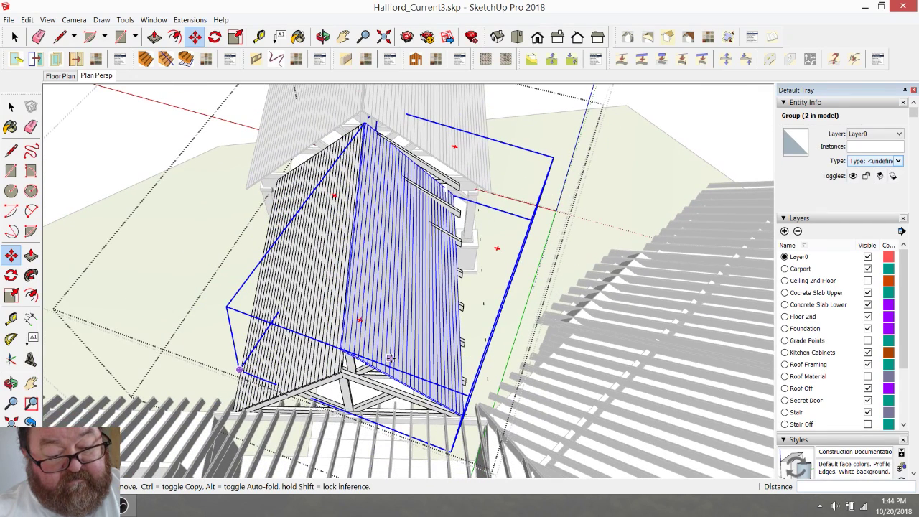
{"action": "left_click", "coordinate": [358, 199]}
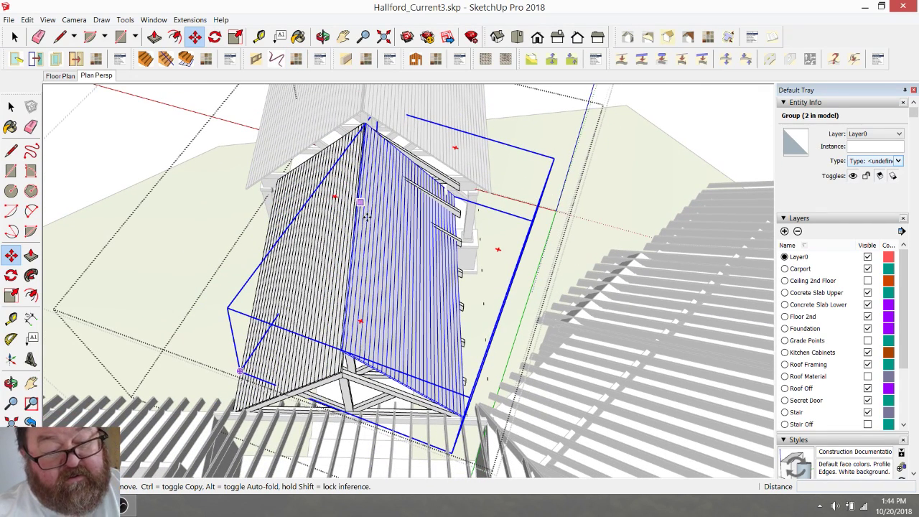
{"action": "key", "text": "Delete"}
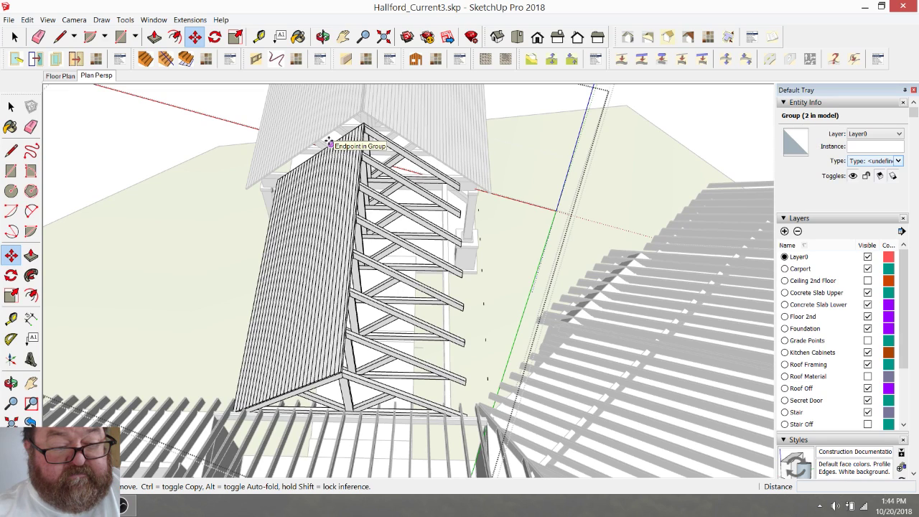
- Delete the rotated copy of the board group beside the house
{"action": "scroll", "coordinate": [329, 141], "scroll_direction": "down", "scroll_amount": 2}
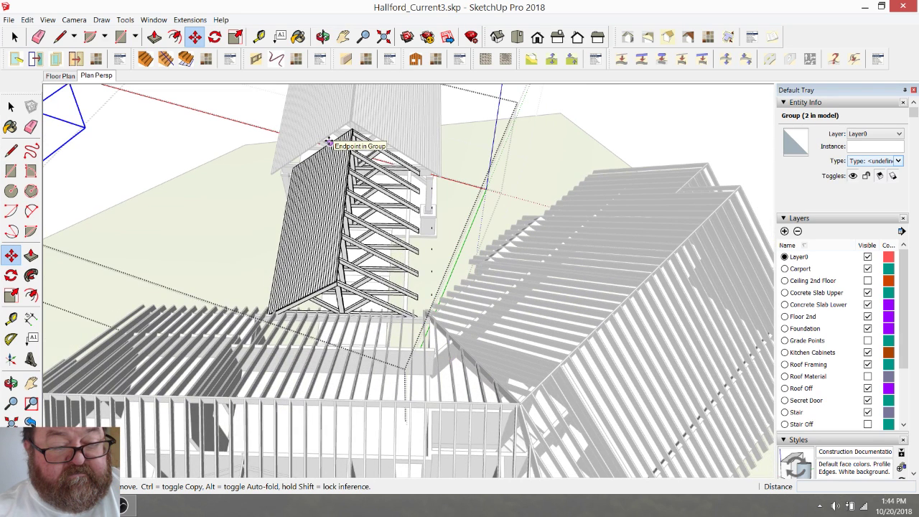
{"action": "scroll", "coordinate": [329, 142], "scroll_direction": "down", "scroll_amount": 3}
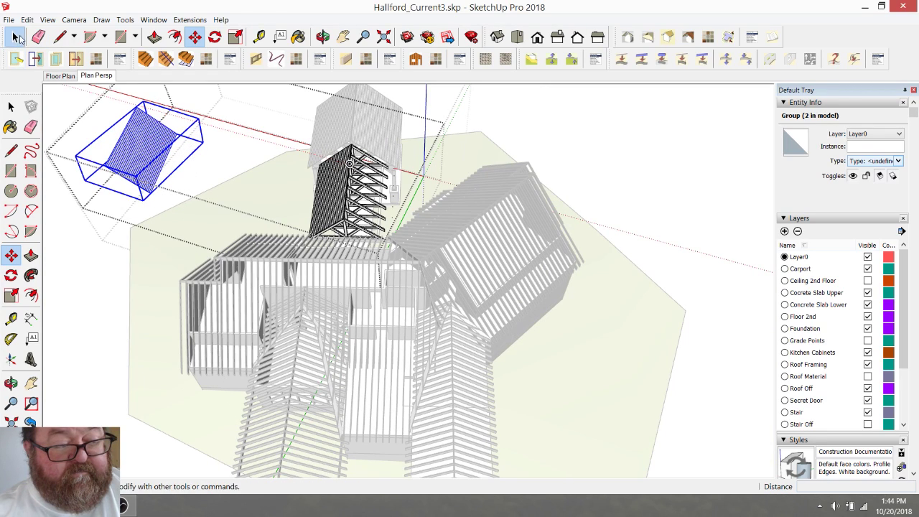
{"action": "key", "text": "space"}
{"action": "key", "text": "Delete"}
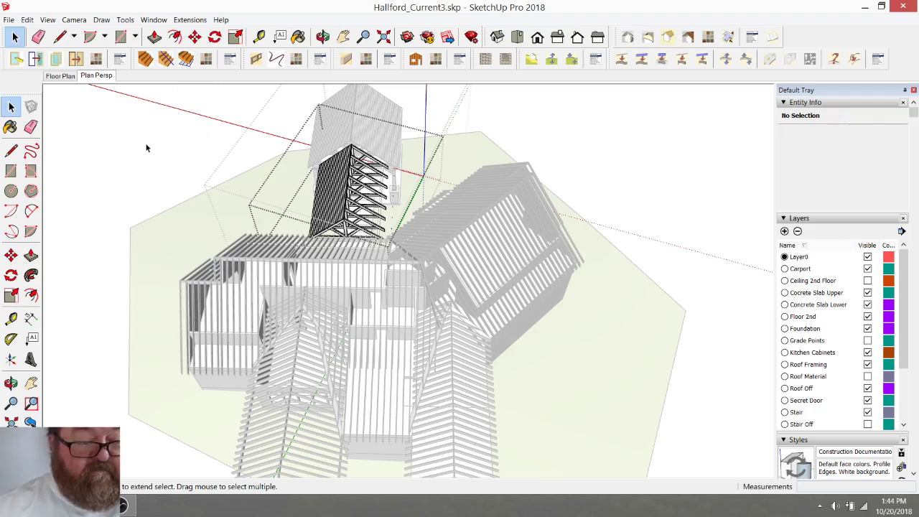
- Select the finished board group on the connecting roof and copy it about 31' 5" out to the open ground beside the carport
{"action": "scroll", "coordinate": [232, 160], "scroll_direction": "up", "scroll_amount": 5}
{"action": "scroll", "coordinate": [486, 272], "scroll_direction": "up", "scroll_amount": 6}
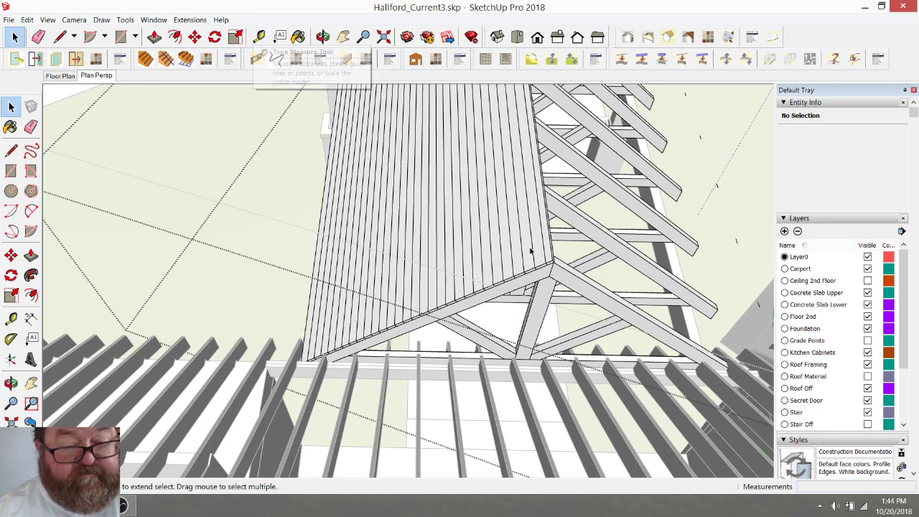
{"action": "scroll", "coordinate": [549, 262], "scroll_direction": "down", "scroll_amount": 4}
{"action": "scroll", "coordinate": [549, 261], "scroll_direction": "down", "scroll_amount": 2}
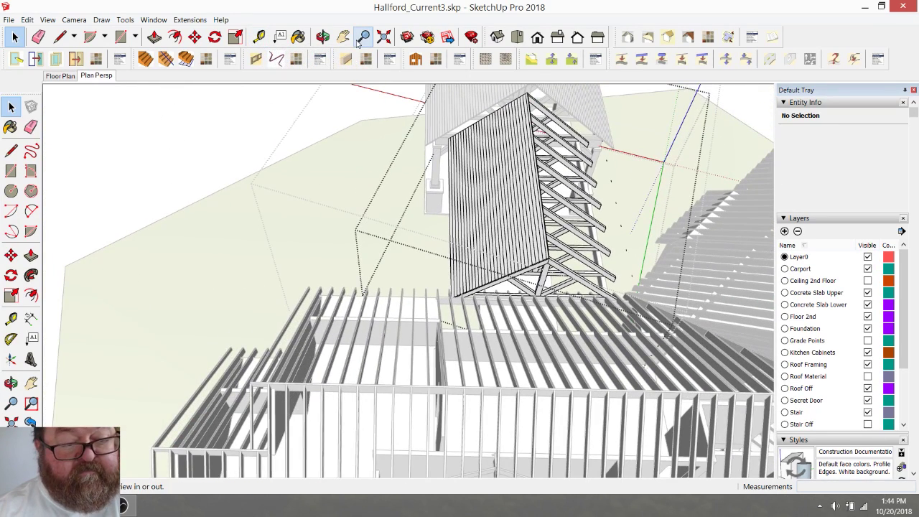
{"action": "left_click", "coordinate": [322, 37]}
{"action": "left_click_drag", "start_coordinate": [574, 215], "coordinate": [503, 180]}
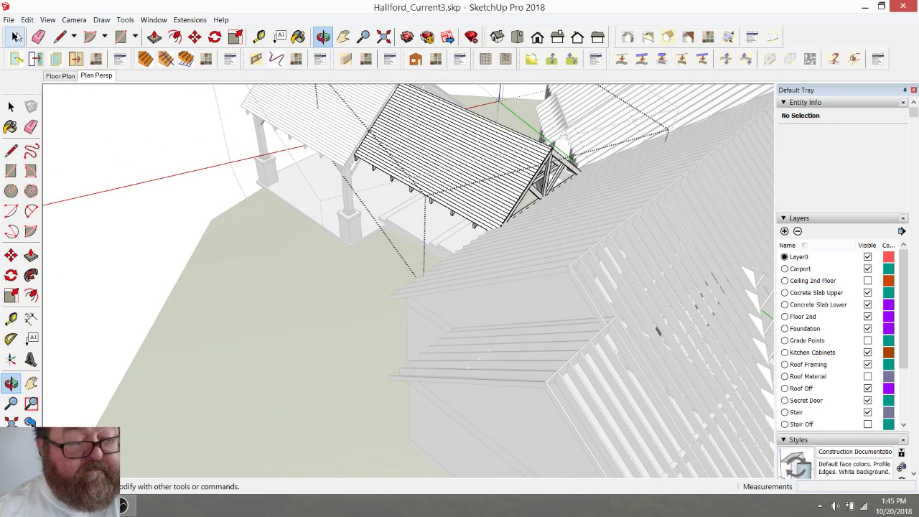
{"action": "left_click", "coordinate": [16, 36]}
{"action": "left_click", "coordinate": [393, 135]}
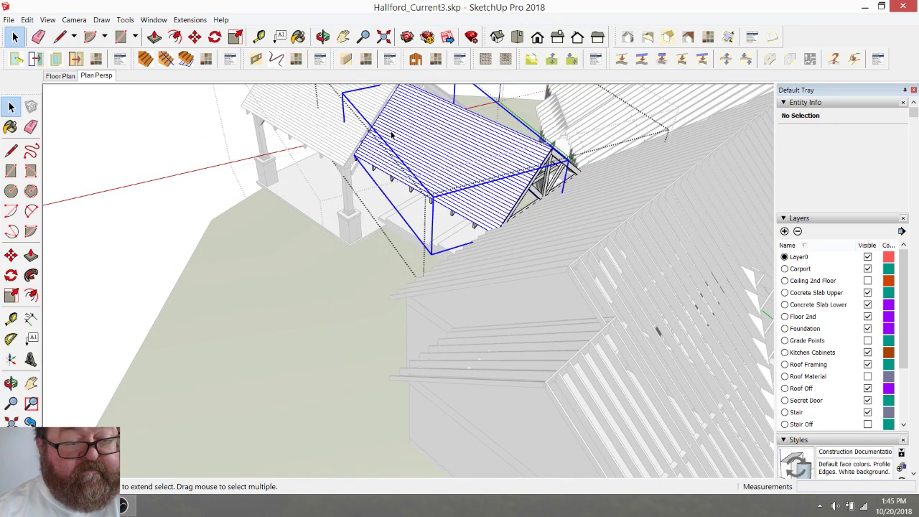
{"action": "left_click", "coordinate": [195, 36]}
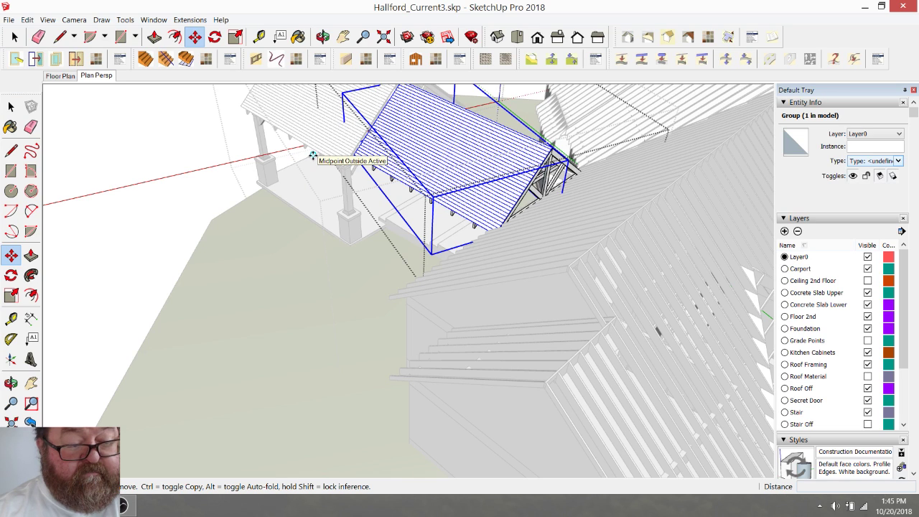
{"action": "left_click", "coordinate": [313, 155]}
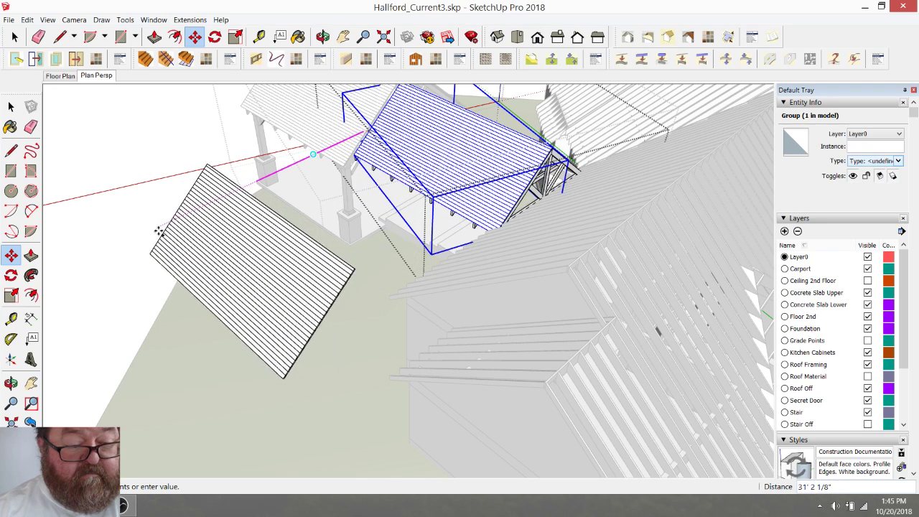
{"action": "left_click", "coordinate": [158, 230]}
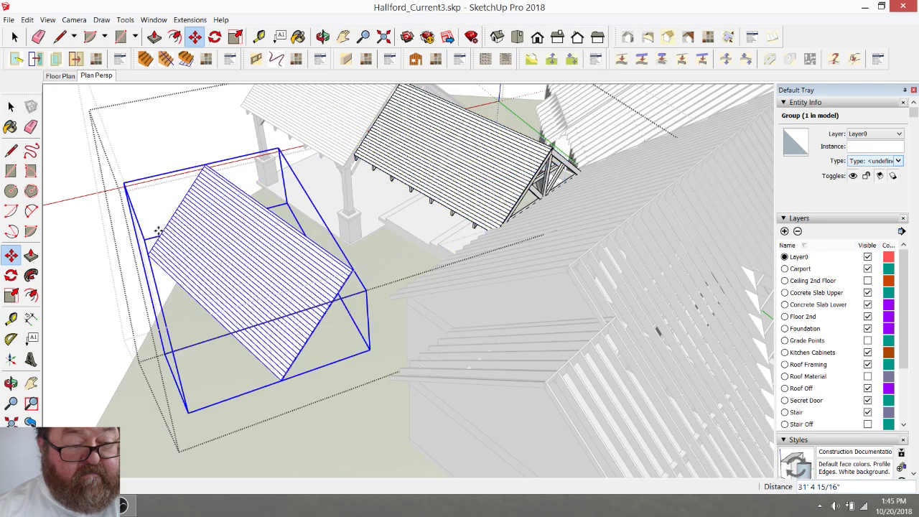
- Rotate the copied board group 180 degrees in the horizontal plane so it faces the opposite slope
{"action": "left_click", "coordinate": [215, 37]}
{"action": "middle_click_drag", "start_coordinate": [236, 211], "coordinate": [216, 321]}
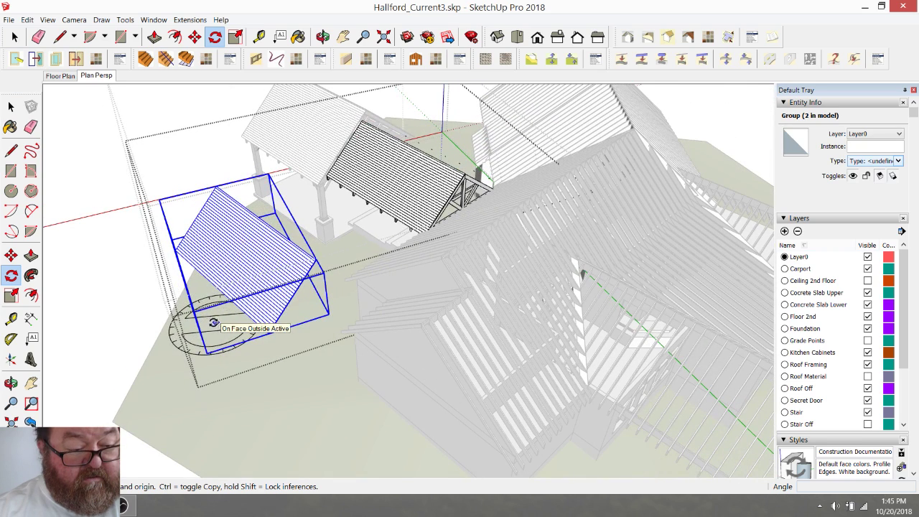
{"action": "left_click", "coordinate": [144, 300]}
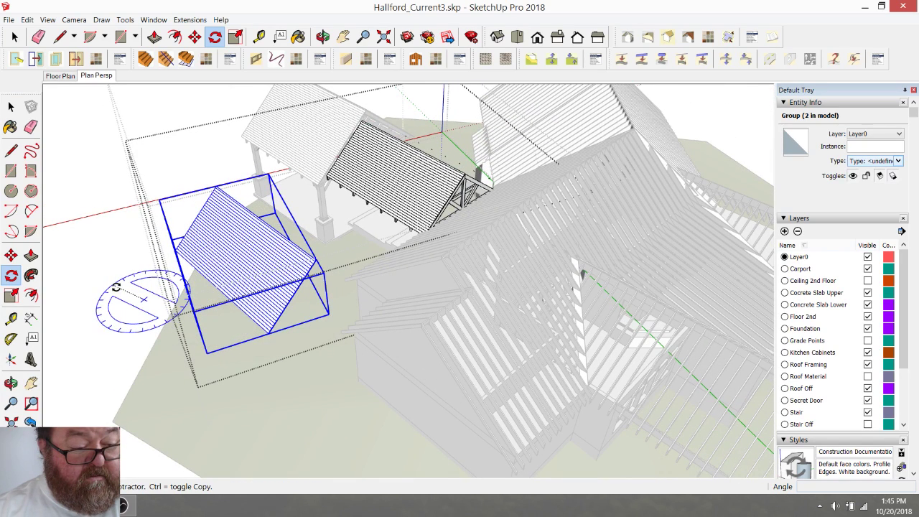
{"action": "left_click", "coordinate": [114, 288]}
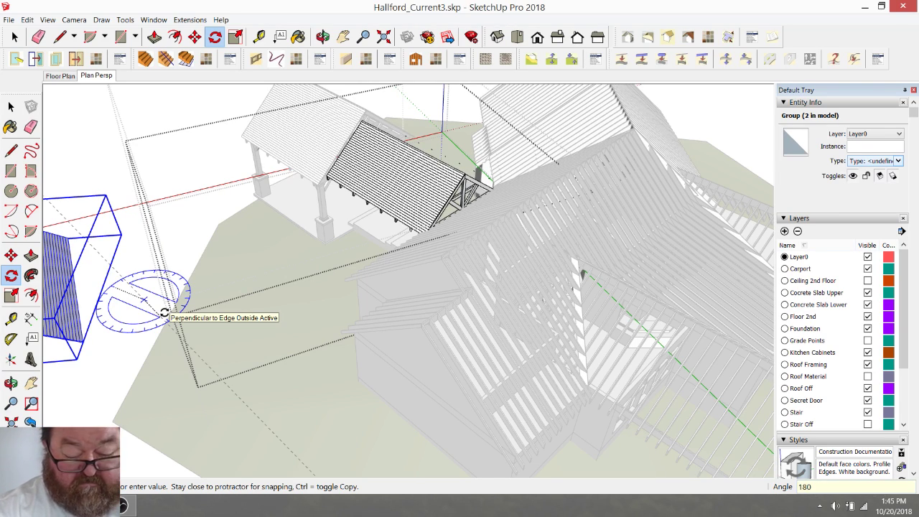
{"action": "left_click", "coordinate": [164, 313]}
- Move the rotated board group by its upper end corner onto the uncovered slope, placing that corner at the ridge against the existing boards
{"action": "scroll", "coordinate": [369, 287], "scroll_direction": "down", "scroll_amount": 3}
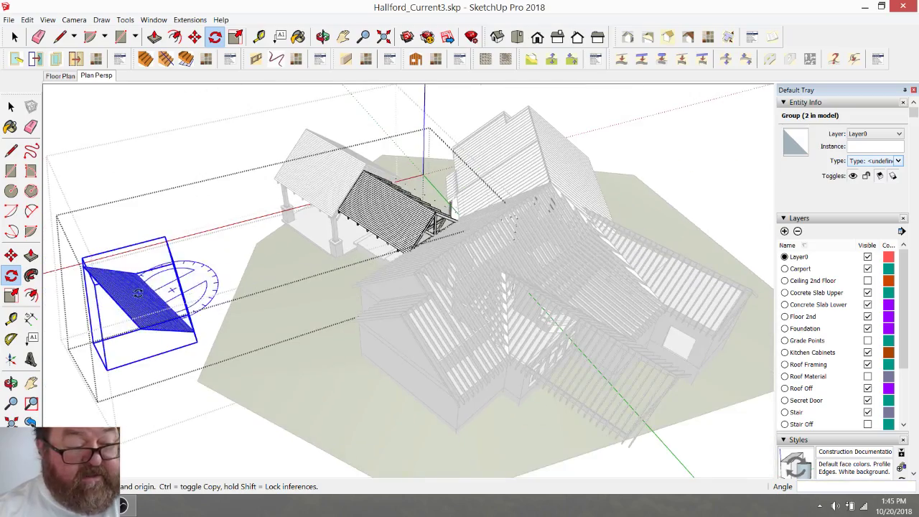
{"action": "scroll", "coordinate": [89, 270], "scroll_direction": "up", "scroll_amount": 8}
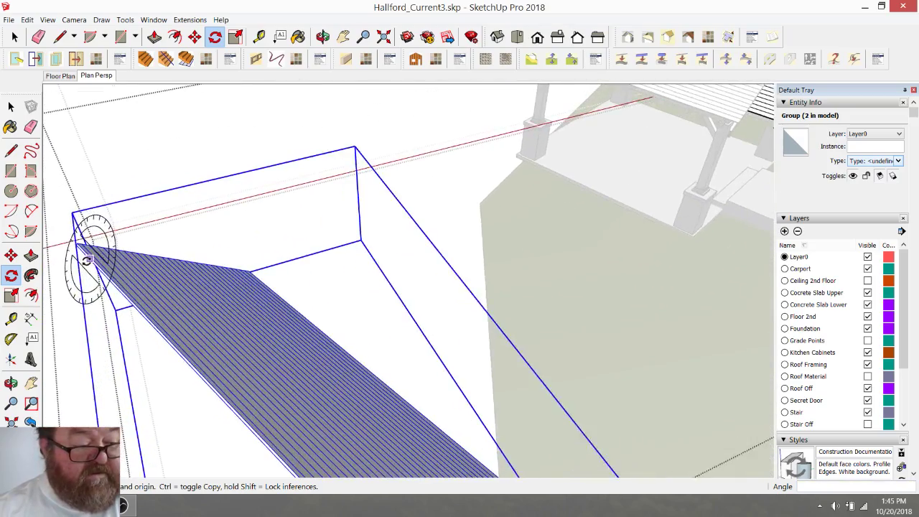
{"action": "scroll", "coordinate": [86, 260], "scroll_direction": "up", "scroll_amount": 6}
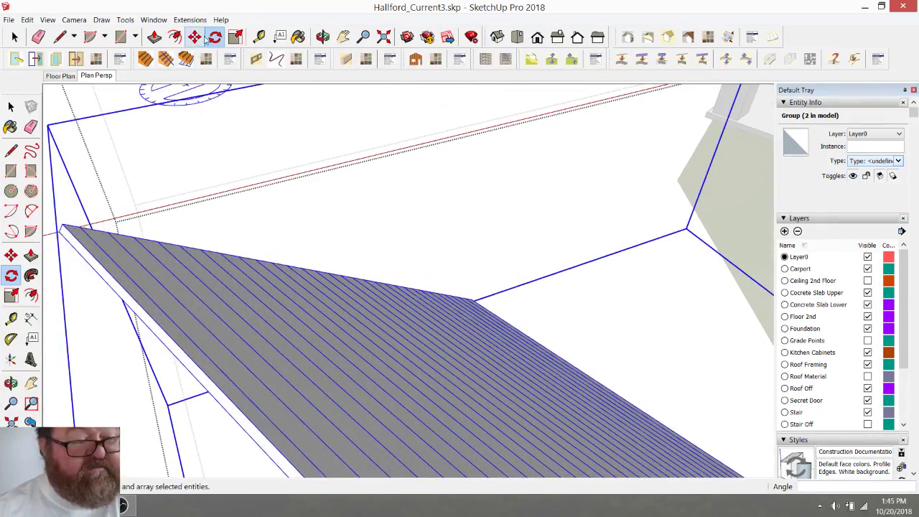
{"action": "left_click", "coordinate": [195, 36]}
{"action": "left_click", "coordinate": [61, 231]}
{"action": "scroll", "coordinate": [61, 231], "scroll_direction": "down", "scroll_amount": 6}
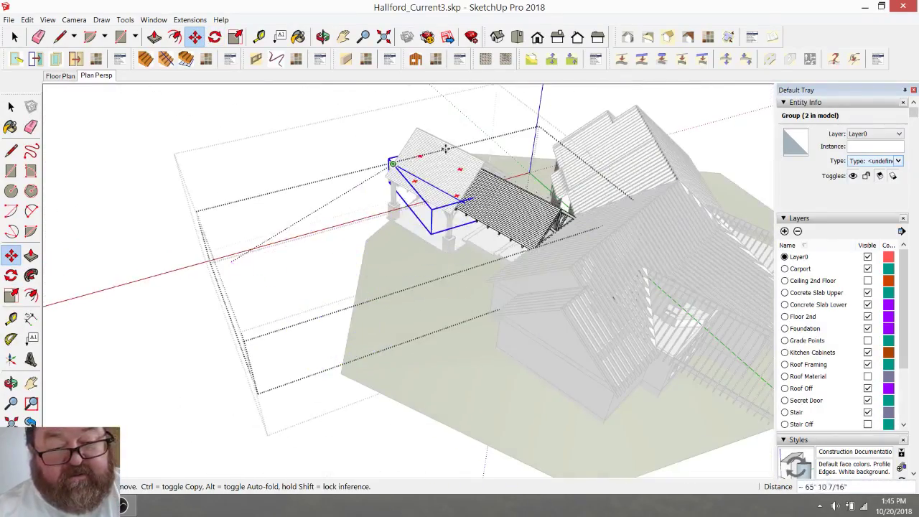
{"action": "scroll", "coordinate": [445, 148], "scroll_direction": "up", "scroll_amount": 10}
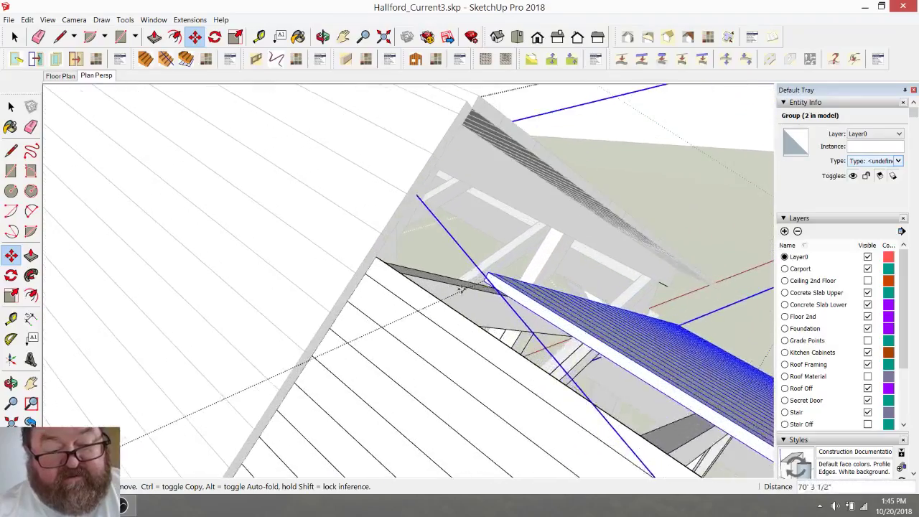
{"action": "scroll", "coordinate": [462, 288], "scroll_direction": "up", "scroll_amount": 8}
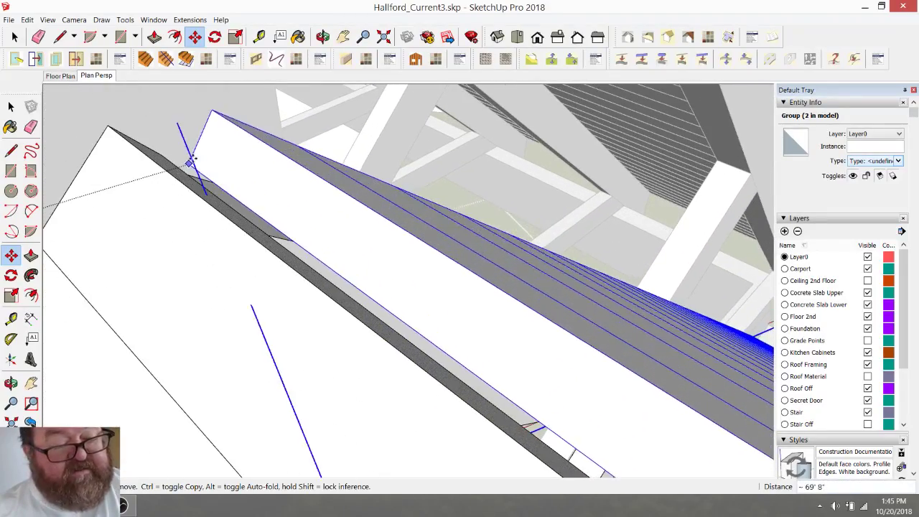
{"action": "left_click", "coordinate": [323, 37]}
{"action": "left_click_drag", "start_coordinate": [311, 144], "coordinate": [243, 191]}
{"action": "left_click", "coordinate": [275, 203]}
{"action": "scroll", "coordinate": [222, 93], "scroll_direction": "down", "scroll_amount": 3}
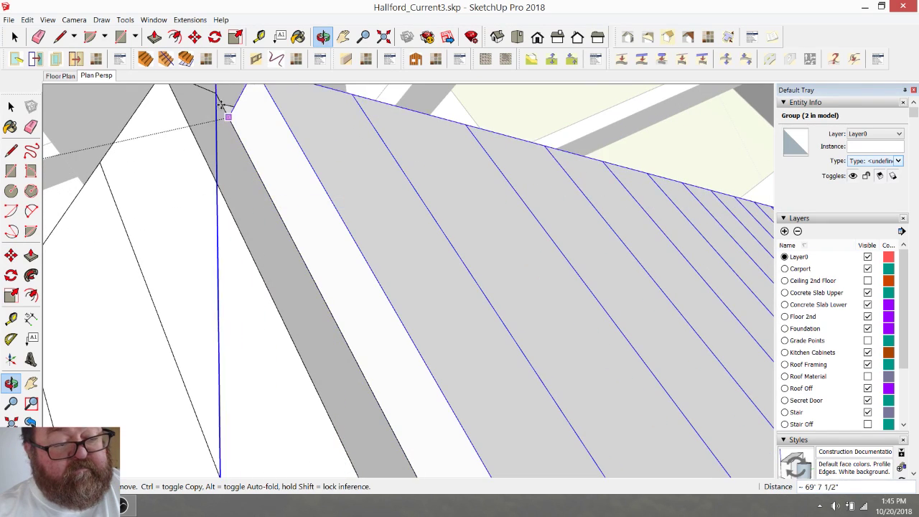
{"action": "scroll", "coordinate": [270, 127], "scroll_direction": "up", "scroll_amount": 4}
{"action": "scroll", "coordinate": [271, 127], "scroll_direction": "down", "scroll_amount": 6}
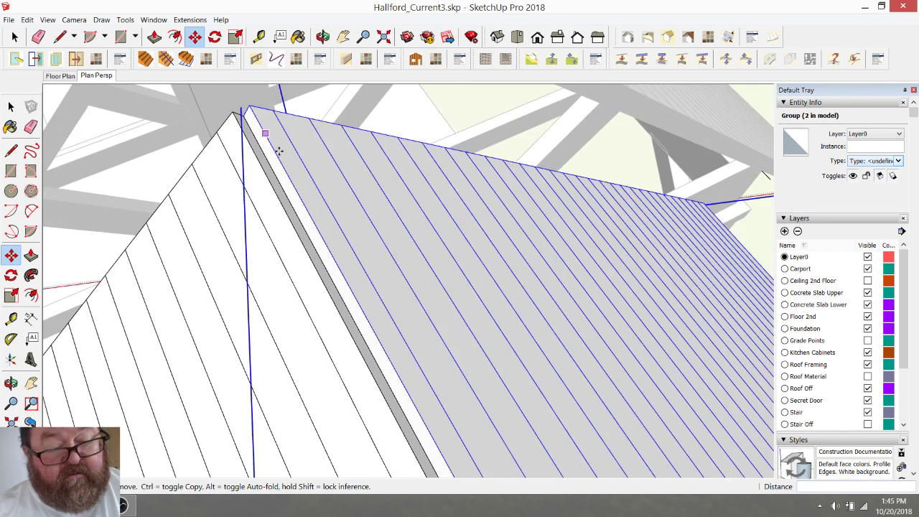
- Check the placed boards along the ridge and at the house-end truss, and leave the connecting roof's group editing
{"action": "scroll", "coordinate": [309, 175], "scroll_direction": "down", "scroll_amount": 2}
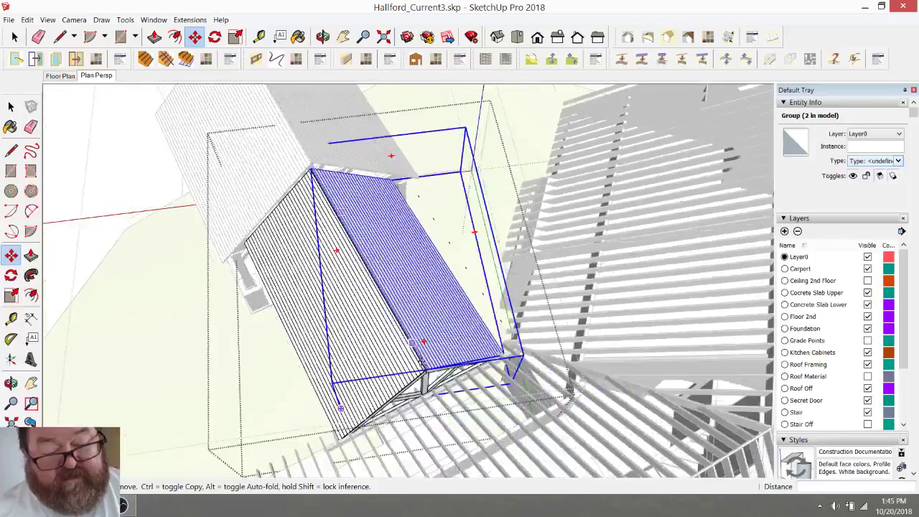
{"action": "scroll", "coordinate": [305, 186], "scroll_direction": "up", "scroll_amount": 8}
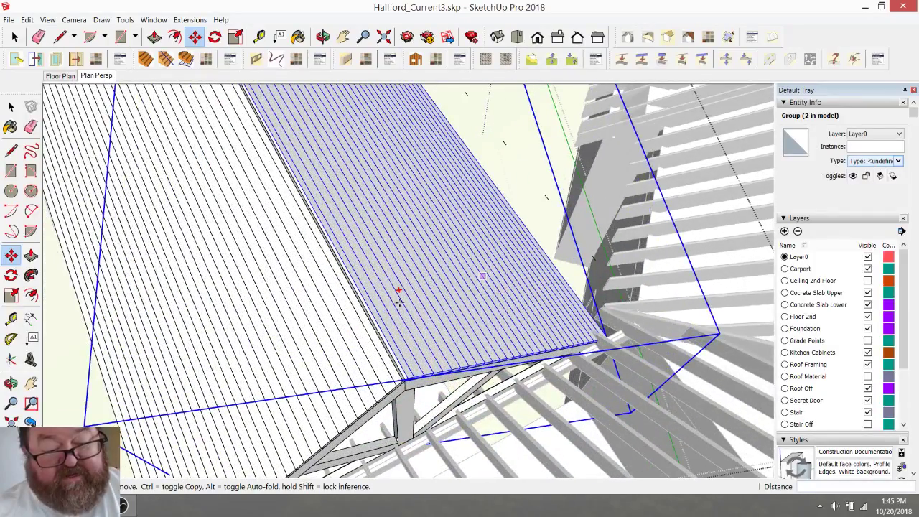
{"action": "middle_click_drag", "start_coordinate": [400, 302], "coordinate": [435, 199]}
{"action": "key", "text": "o"}
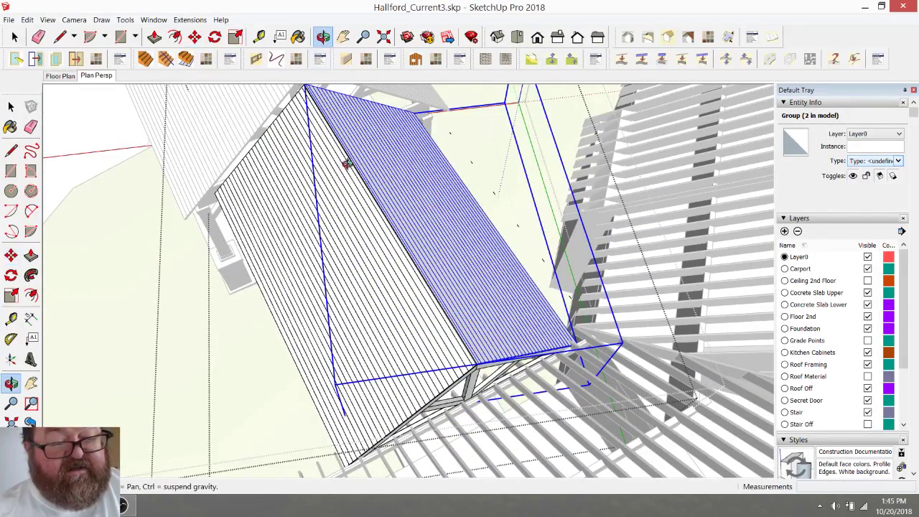
{"action": "scroll", "coordinate": [433, 290], "scroll_direction": "down", "scroll_amount": 3}
{"action": "middle_click_drag", "start_coordinate": [443, 311], "coordinate": [381, 269]}
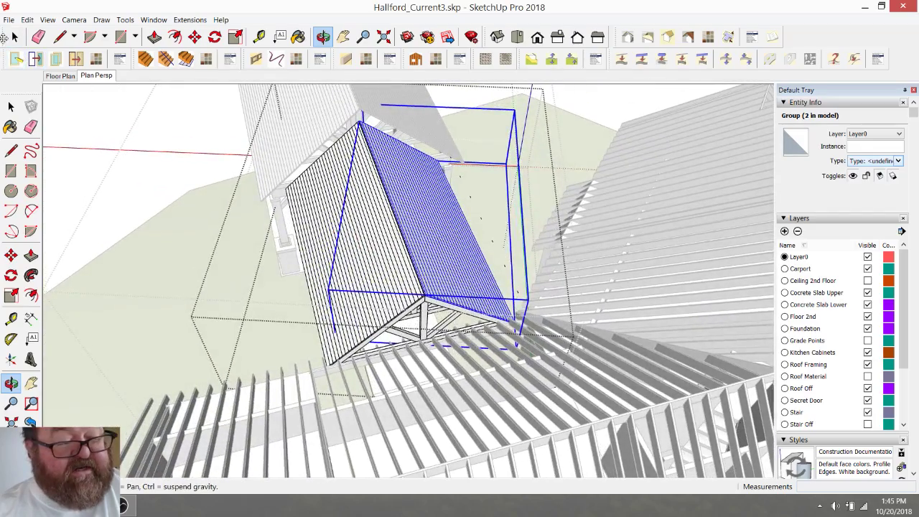
{"action": "left_click", "coordinate": [14, 36]}
{"action": "left_click", "coordinate": [123, 132]}
{"action": "scroll", "coordinate": [460, 295], "scroll_direction": "down", "scroll_amount": 2}
{"action": "left_click", "coordinate": [162, 142]}
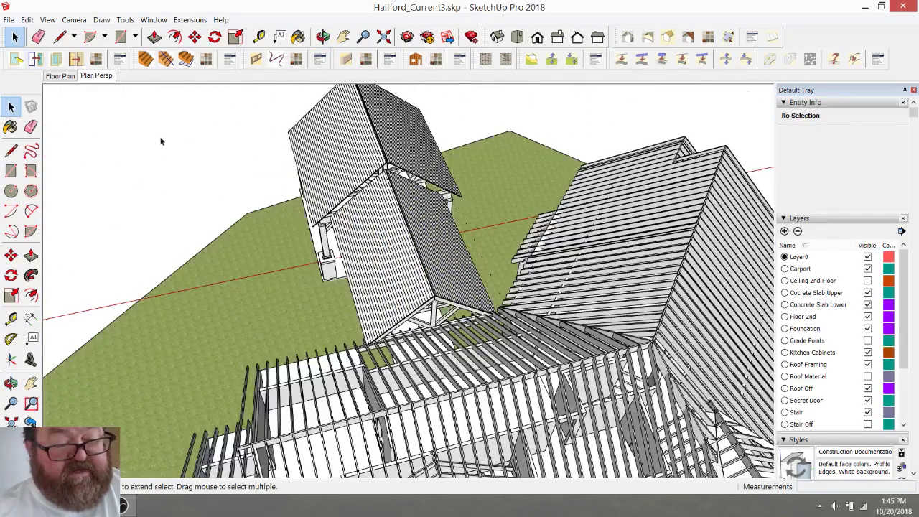
{"action": "left_click", "coordinate": [215, 36]}
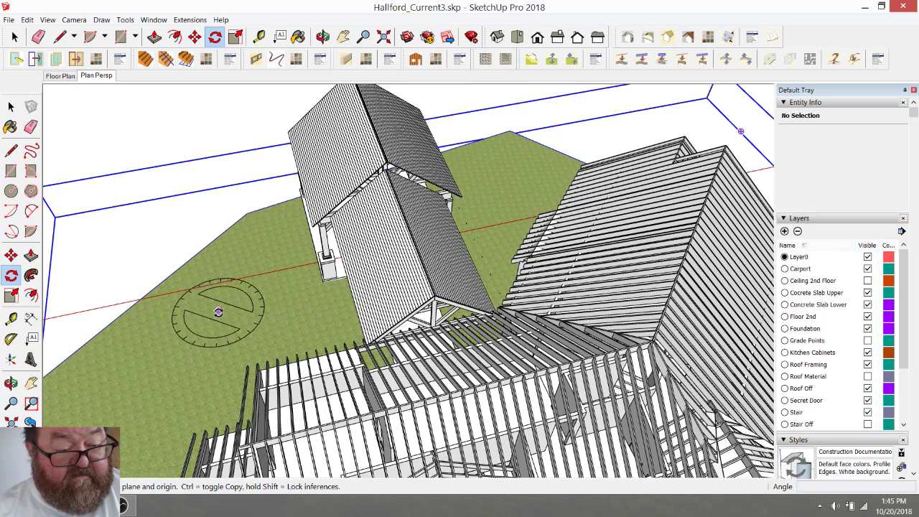
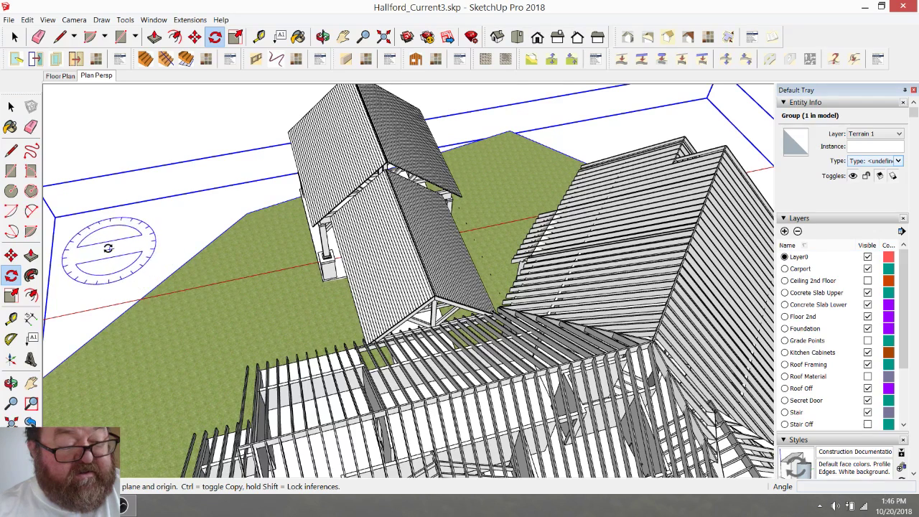
{"action": "left_click", "coordinate": [130, 251]}
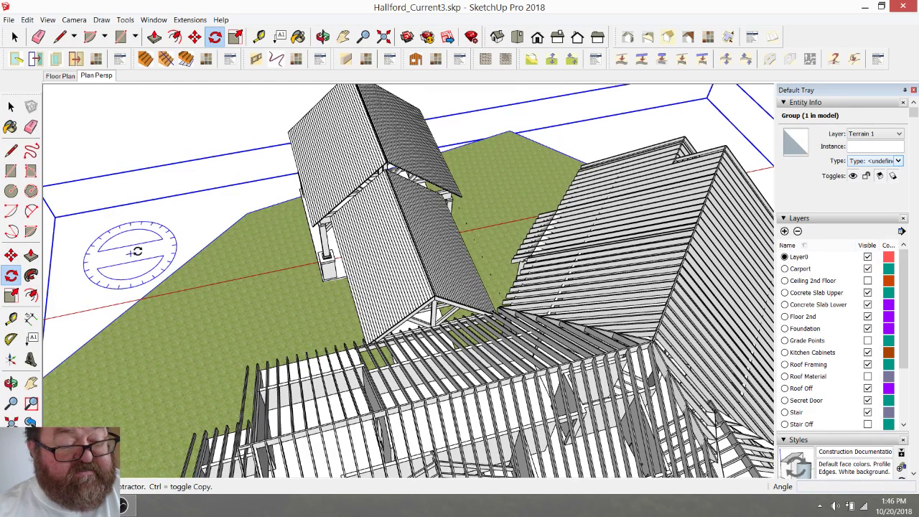
{"action": "left_click", "coordinate": [172, 248]}
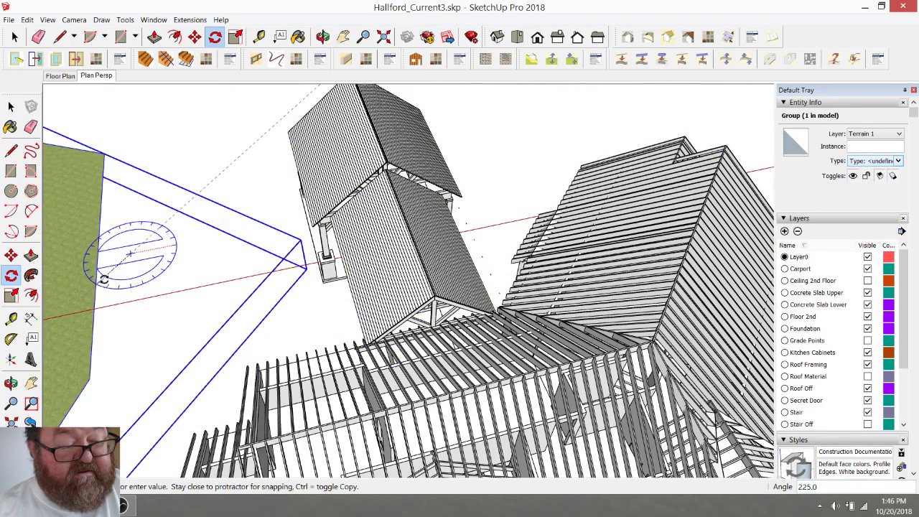
{"action": "key", "text": "Escape"}
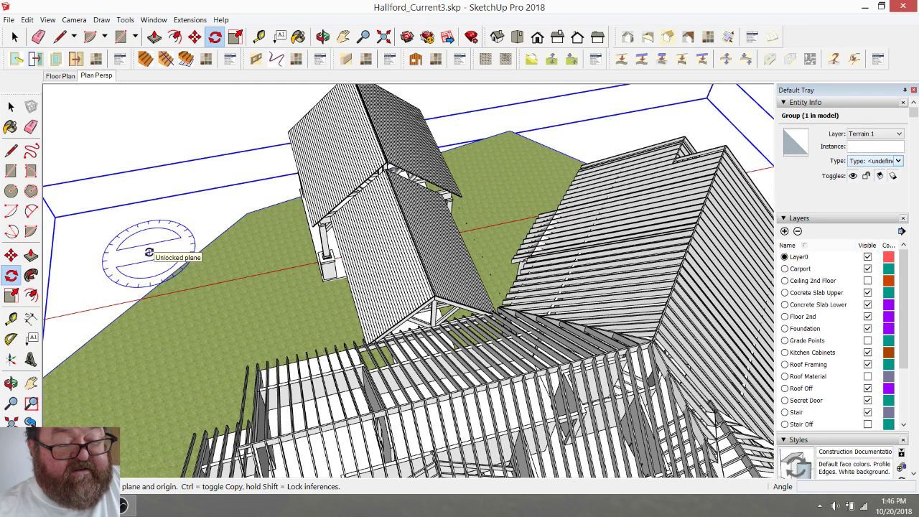
{"action": "key", "text": "space"}
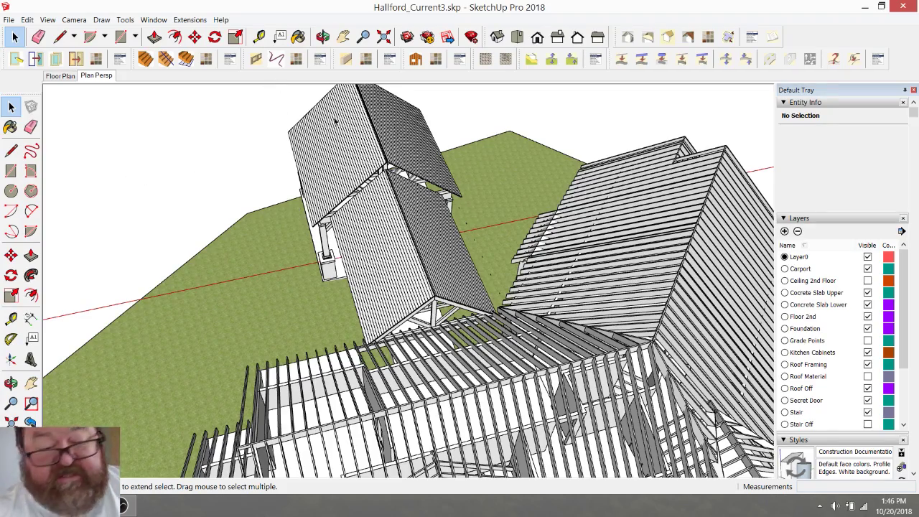
- Examine the boarded carport and connecting roof from the side, the front and above, including the eaves and the junction between both roofs
{"action": "left_click", "coordinate": [323, 37]}
{"action": "left_click_drag", "start_coordinate": [309, 277], "coordinate": [85, 228]}
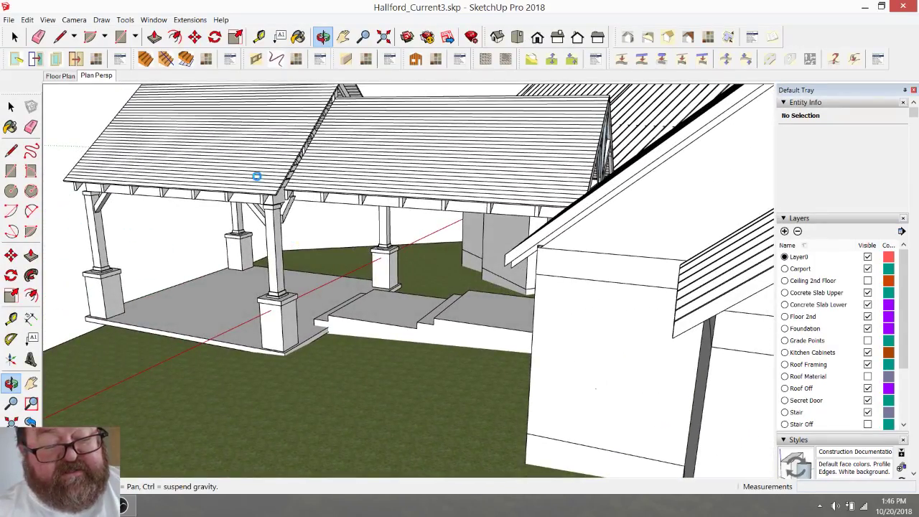
{"action": "left_click_drag", "start_coordinate": [256, 176], "coordinate": [410, 165]}
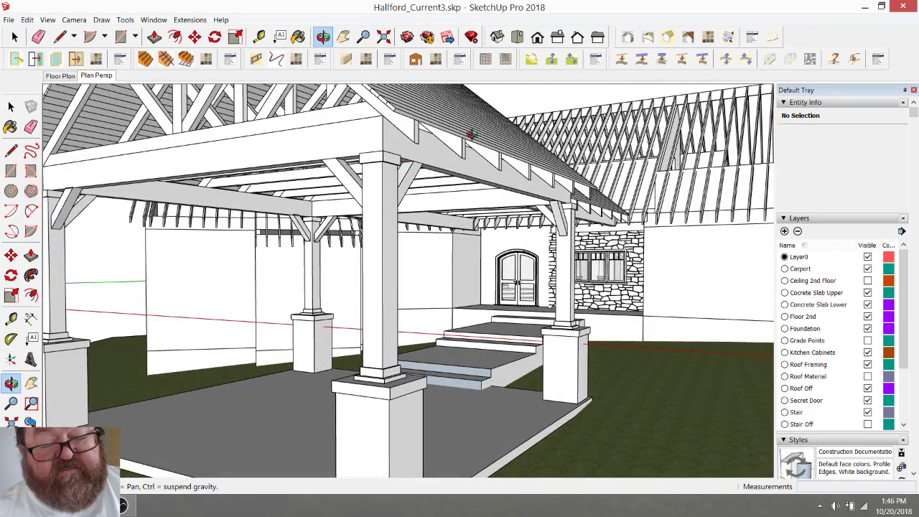
{"action": "left_click_drag", "start_coordinate": [470, 134], "coordinate": [417, 181]}
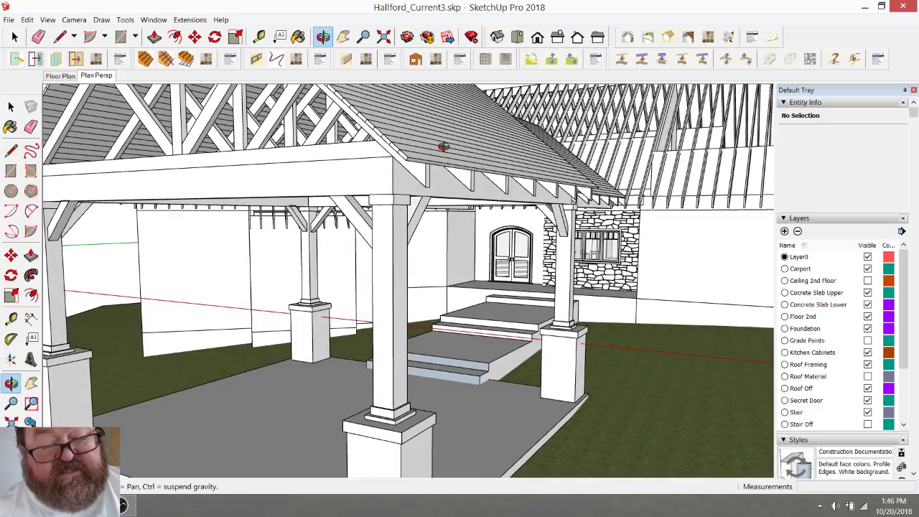
{"action": "left_click_drag", "start_coordinate": [443, 147], "coordinate": [664, 229]}
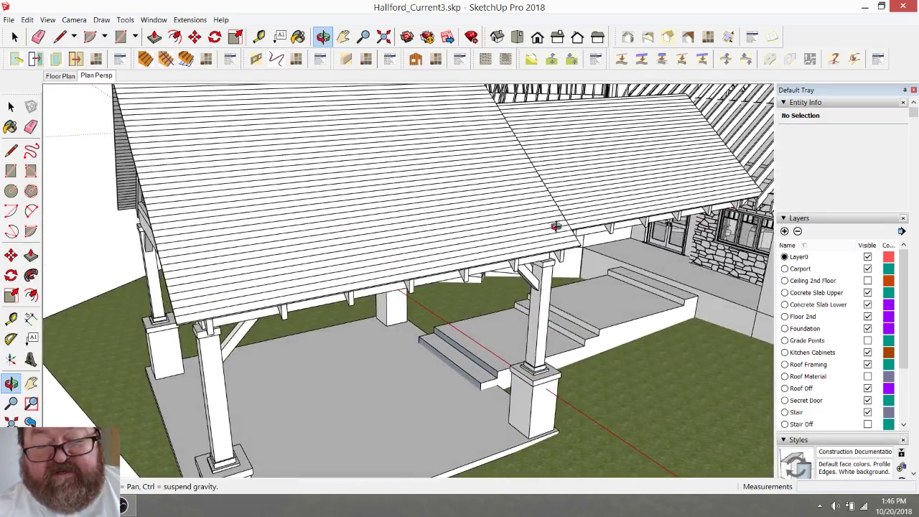
{"action": "scroll", "coordinate": [556, 227], "scroll_direction": "down", "scroll_amount": 3}
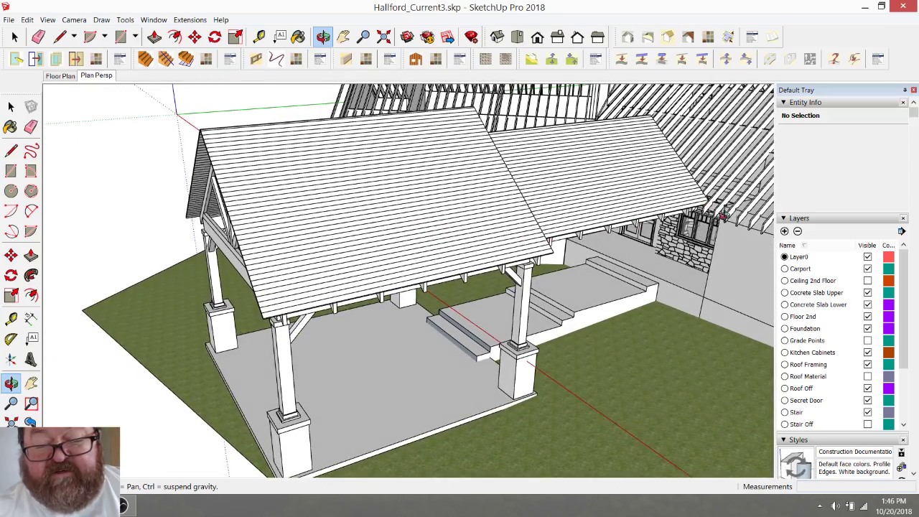
{"action": "left_click_drag", "start_coordinate": [430, 237], "coordinate": [480, 171]}
{"action": "scroll", "coordinate": [380, 206], "scroll_direction": "up", "scroll_amount": 4}
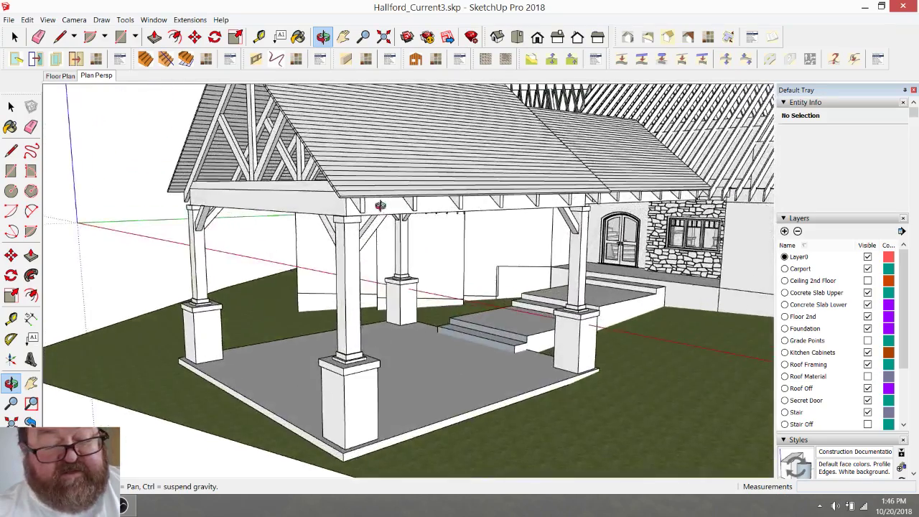
- Open the carport group and the truss group nested in it, and select the front gable truss
{"action": "left_click_drag", "start_coordinate": [386, 186], "coordinate": [404, 204]}
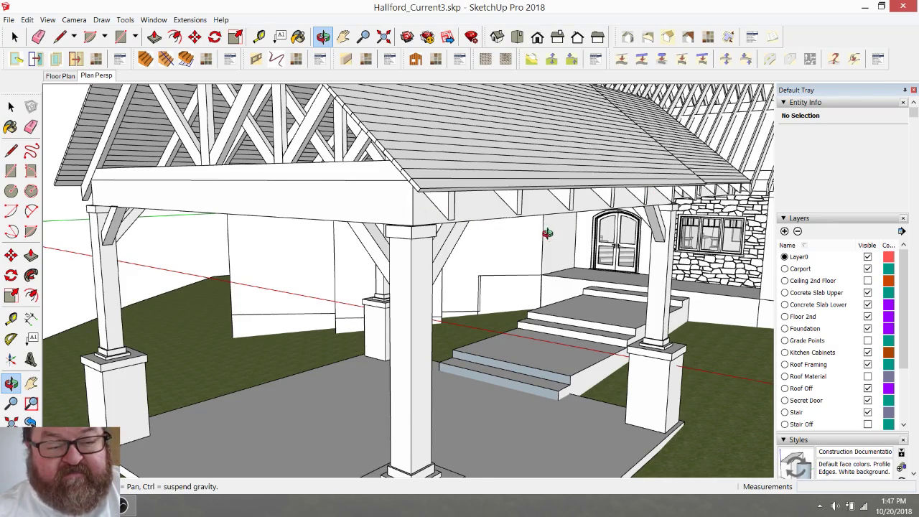
{"action": "scroll", "coordinate": [547, 233], "scroll_direction": "down", "scroll_amount": 3}
{"action": "left_click_drag", "start_coordinate": [466, 173], "coordinate": [519, 232]}
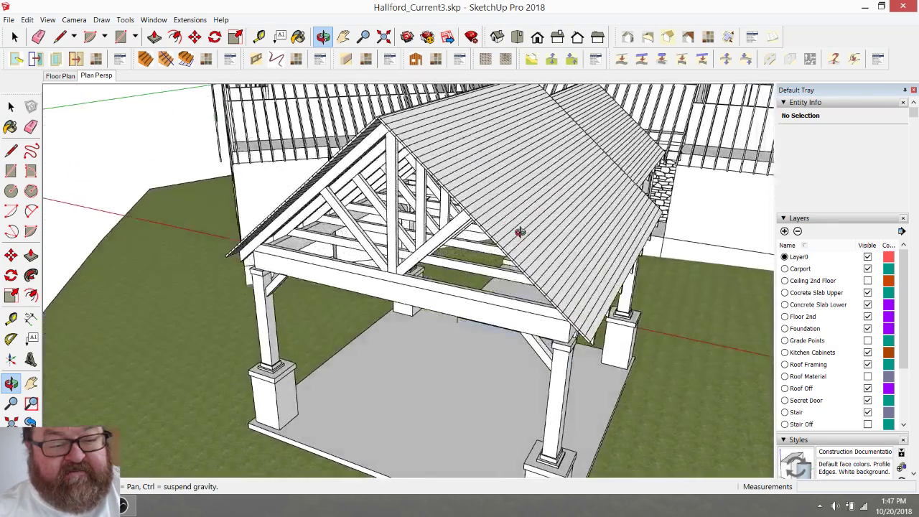
{"action": "left_click_drag", "start_coordinate": [443, 168], "coordinate": [489, 183]}
{"action": "scroll", "coordinate": [383, 180], "scroll_direction": "up", "scroll_amount": 3}
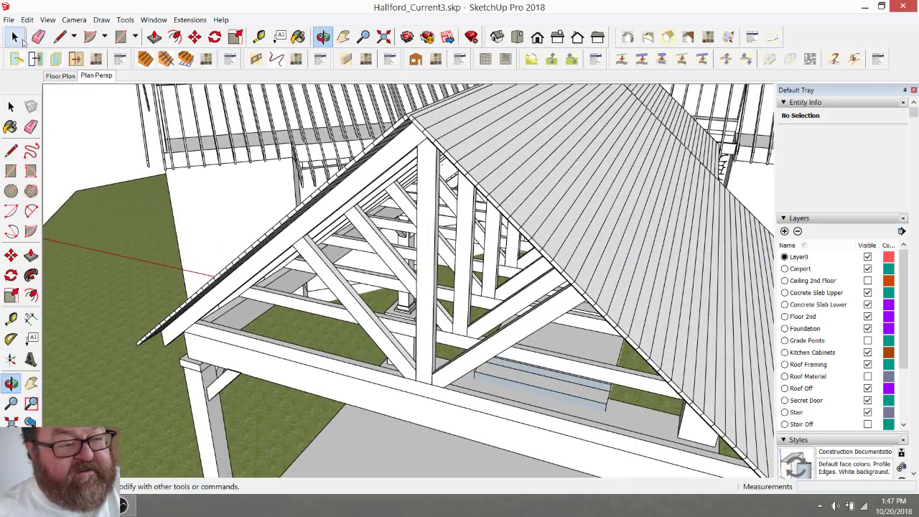
{"action": "left_click", "coordinate": [15, 36]}
{"action": "scroll", "coordinate": [349, 226], "scroll_direction": "down", "scroll_amount": 2}
{"action": "double_click", "coordinate": [350, 205]}
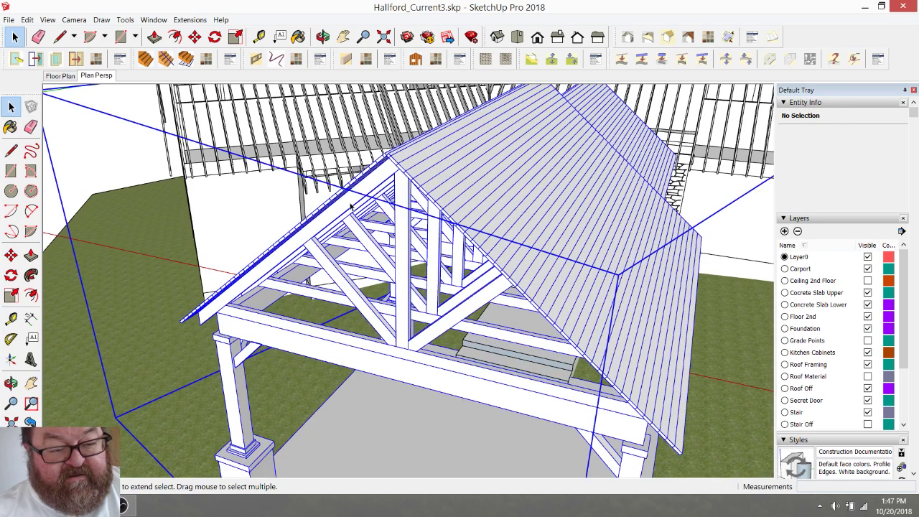
{"action": "left_click", "coordinate": [349, 204]}
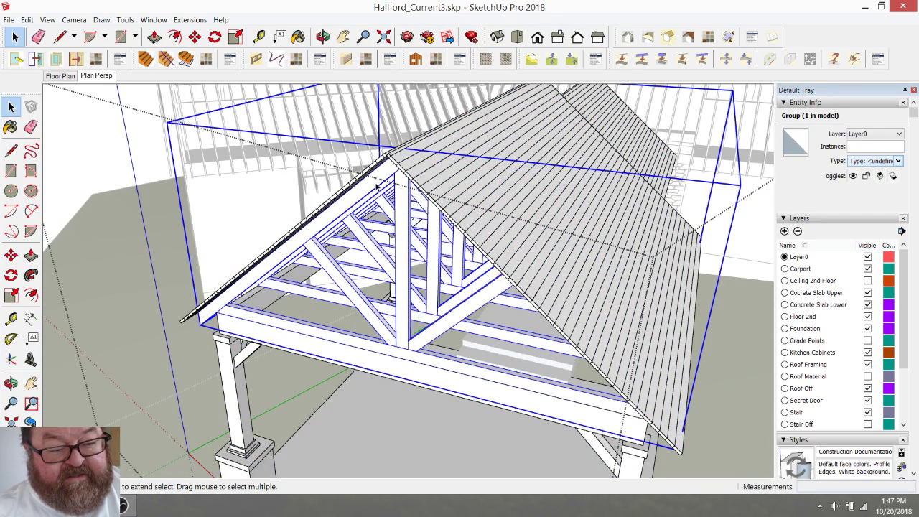
{"action": "left_click", "coordinate": [376, 186]}
{"action": "double_click", "coordinate": [380, 181]}
{"action": "left_click", "coordinate": [382, 177]}
{"action": "scroll", "coordinate": [384, 173], "scroll_direction": "up", "scroll_amount": 3}
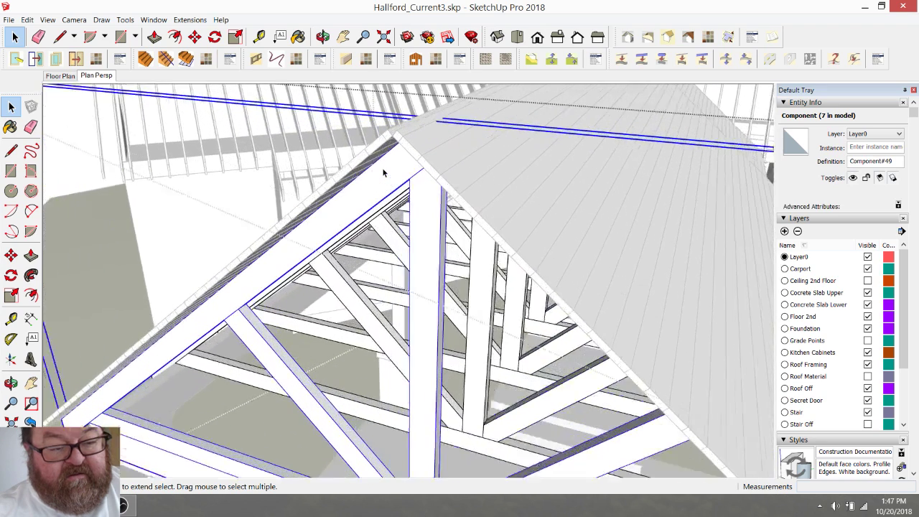
- Copy the front truss outward by its peak so it sits at the front edge of the carport's roof boards
{"action": "scroll", "coordinate": [384, 174], "scroll_direction": "up", "scroll_amount": 1}
{"action": "left_click", "coordinate": [195, 37]}
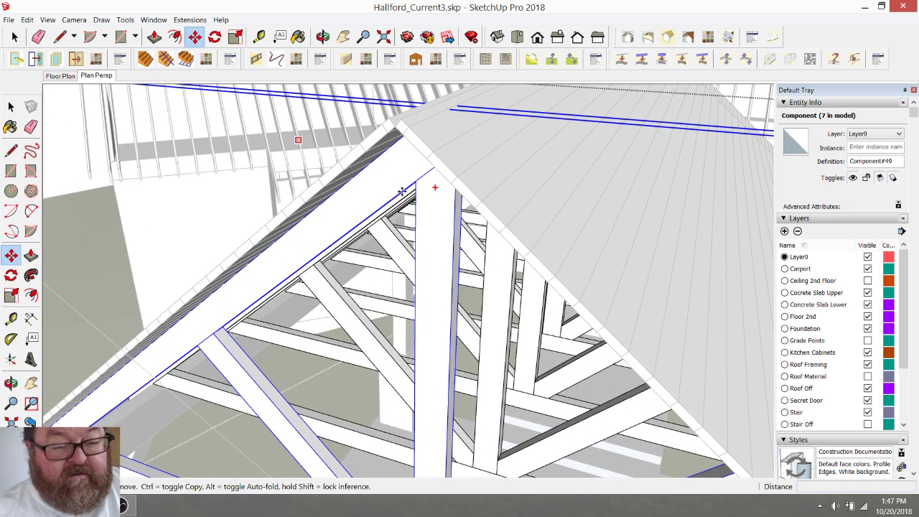
{"action": "left_click", "coordinate": [396, 143]}
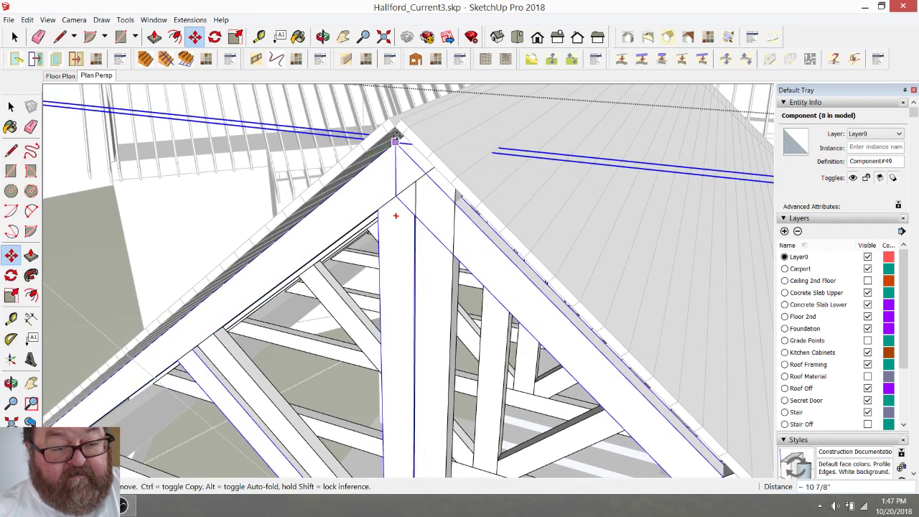
{"action": "left_click", "coordinate": [383, 152]}
{"action": "scroll", "coordinate": [384, 151], "scroll_direction": "down", "scroll_amount": 4}
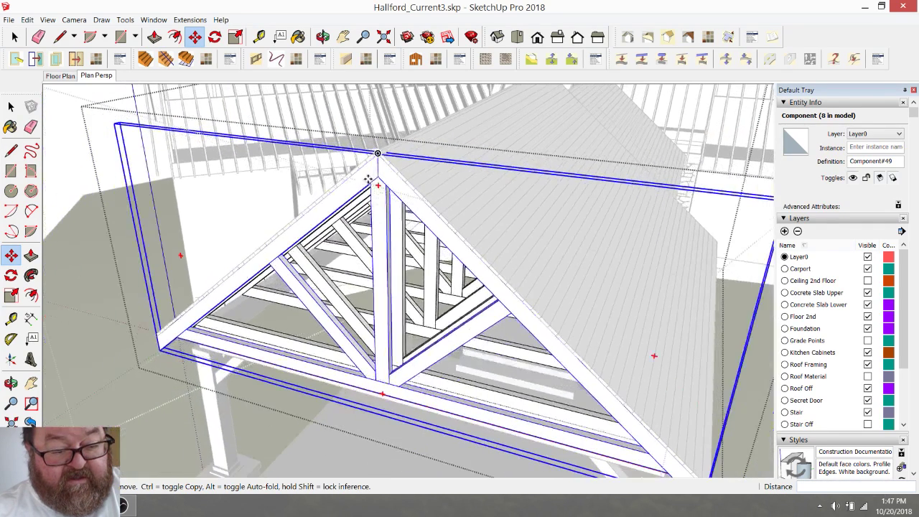
- Make the copied front truss a unique component so it can be edited separately from the other trusses
{"action": "left_click", "coordinate": [15, 38]}
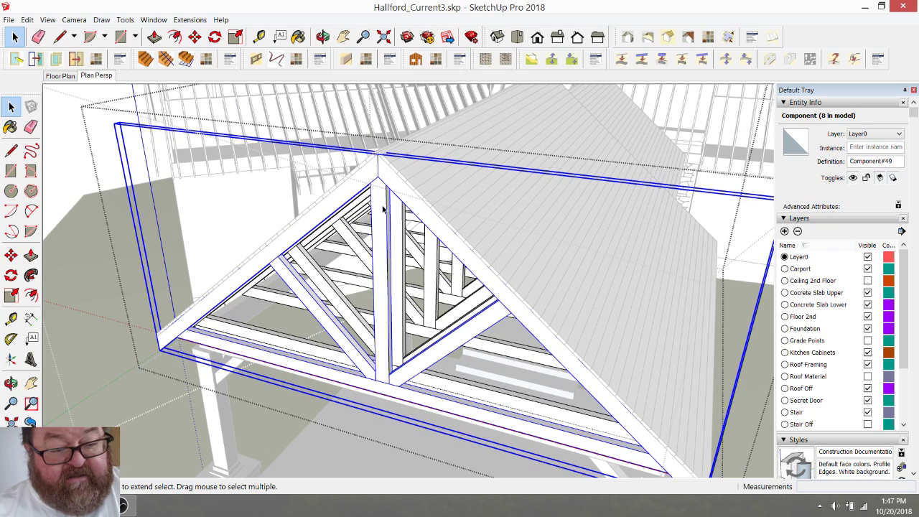
{"action": "right_click", "coordinate": [376, 204]}
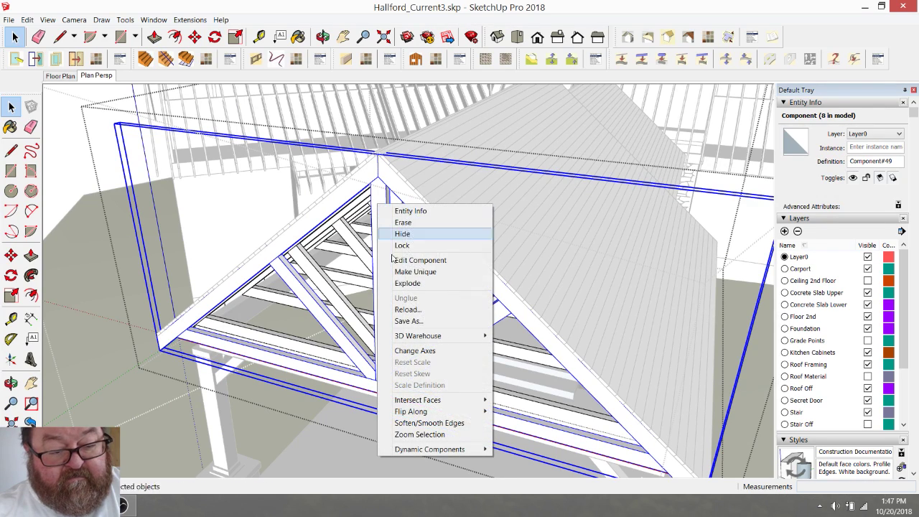
{"action": "left_click", "coordinate": [401, 273]}
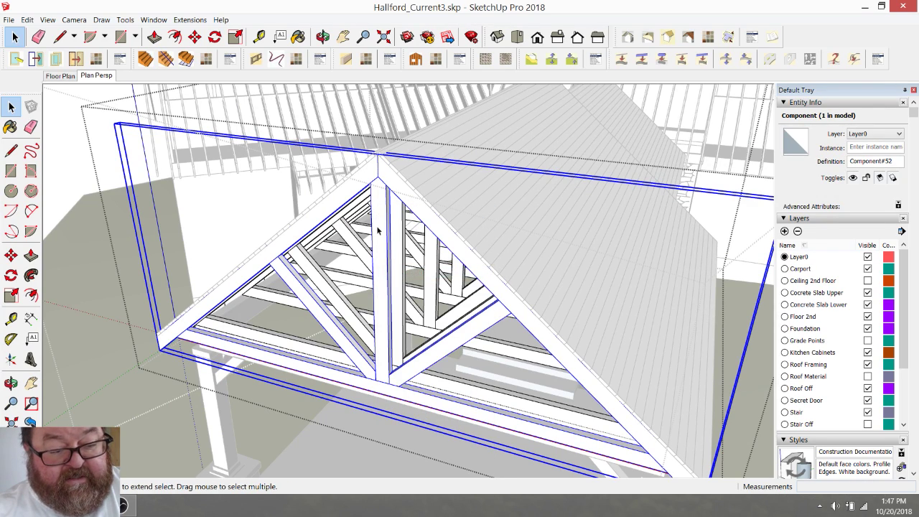
{"action": "key", "text": "e"}
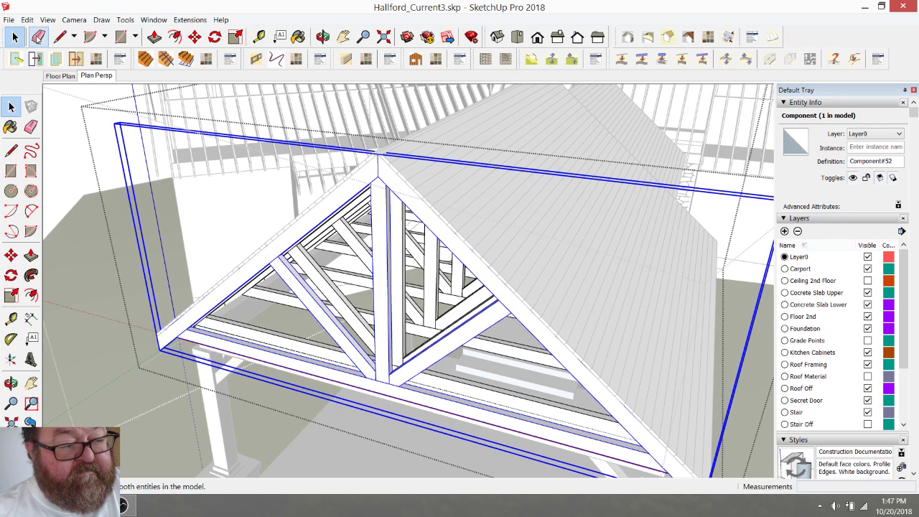
{"action": "mouse_move", "coordinate": [407, 346]}
{"action": "left_mouse_down"}
{"action": "mouse_move", "coordinate": [362, 345]}
{"action": "mouse_move", "coordinate": [333, 363]}
{"action": "mouse_move", "coordinate": [338, 355]}
{"action": "left_mouse_up"}
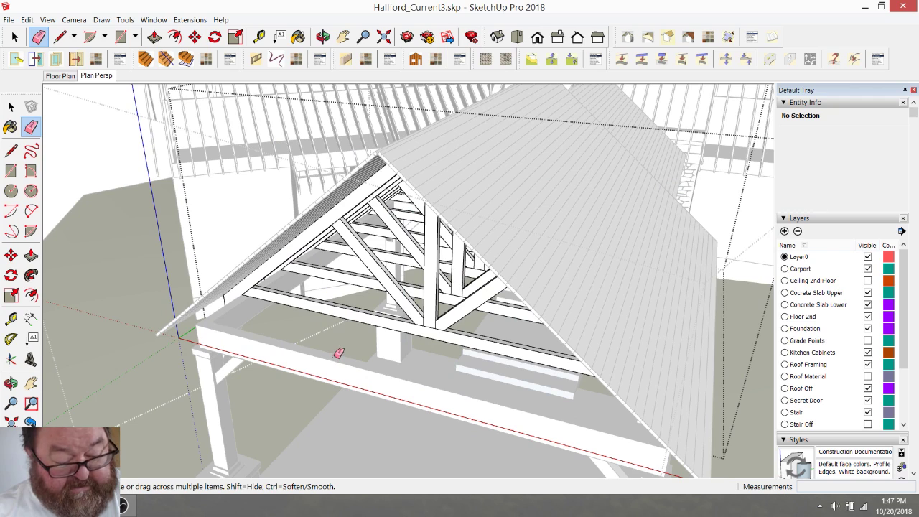
{"action": "key", "text": "space"}
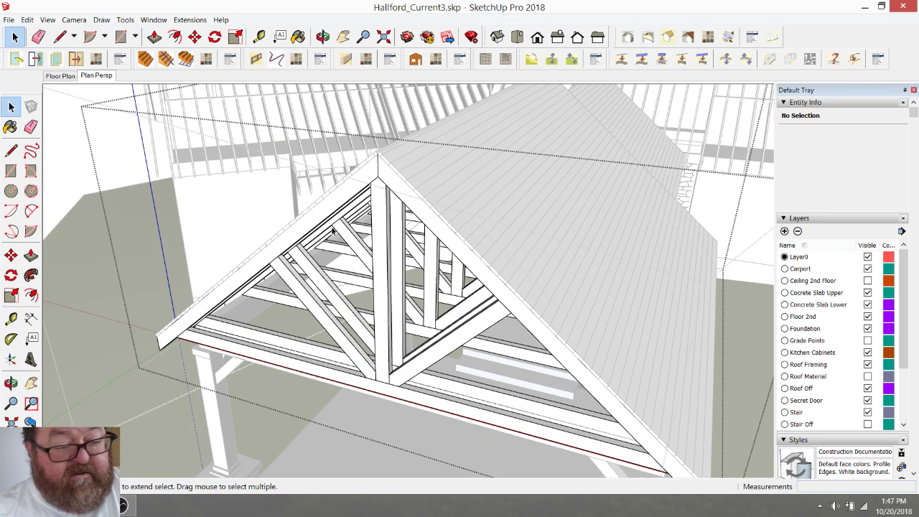
- Open the copied truss for editing and delete its king post, diagonal webs and bottom chord, keeping only the two sloping rafters
{"action": "scroll", "coordinate": [381, 207], "scroll_direction": "down", "scroll_amount": 1}
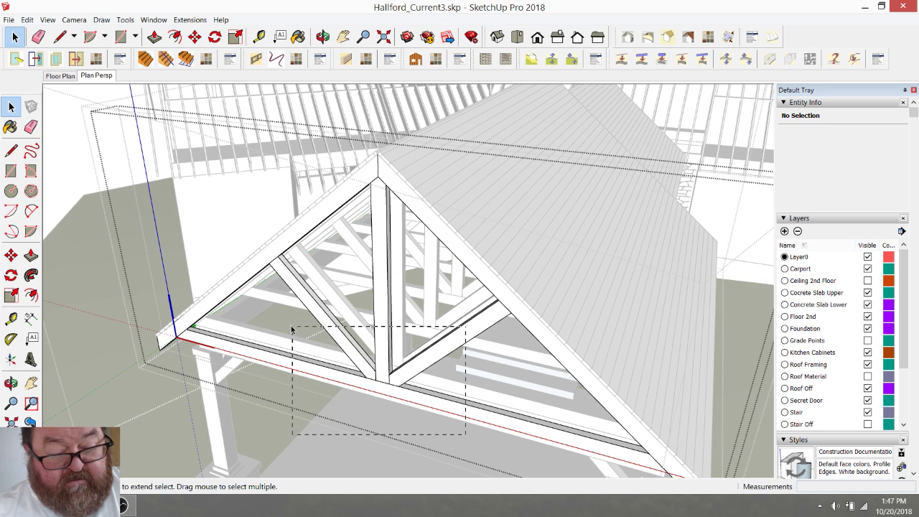
{"action": "left_click_drag", "start_coordinate": [291, 328], "coordinate": [291, 327]}
{"action": "key", "text": "Delete"}
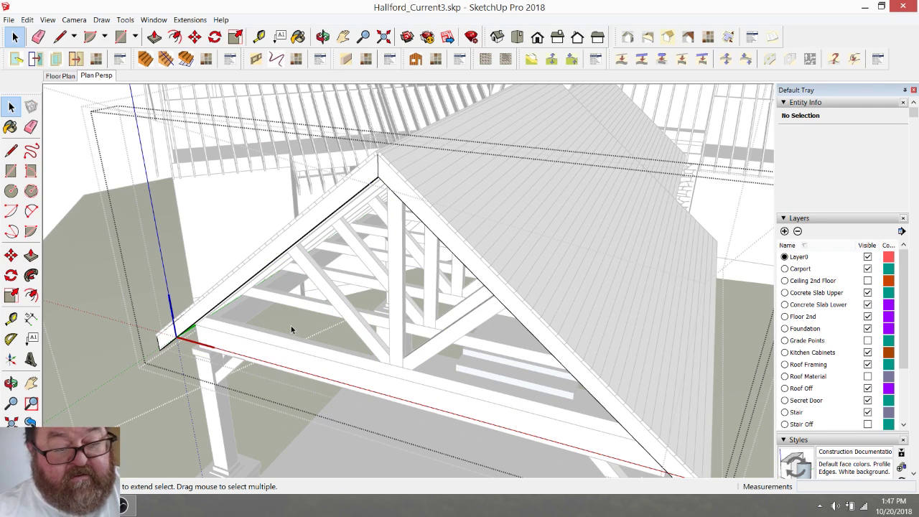
- Erase the leftover web-joint edges on the underside of the rafter beside the blue axis
{"action": "scroll", "coordinate": [291, 247], "scroll_direction": "up", "scroll_amount": 5}
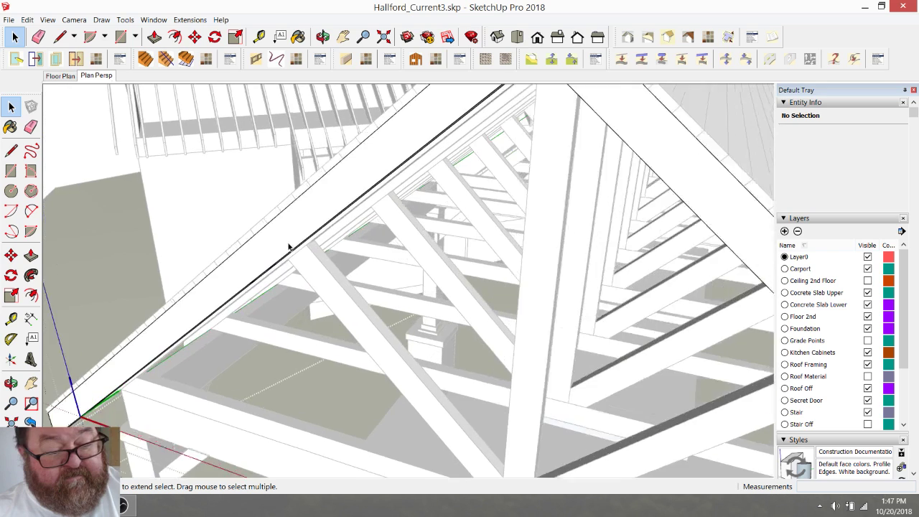
{"action": "scroll", "coordinate": [289, 247], "scroll_direction": "up", "scroll_amount": 3}
{"action": "middle_click_drag", "start_coordinate": [291, 167], "coordinate": [149, 137]}
{"action": "left_click", "coordinate": [38, 37]}
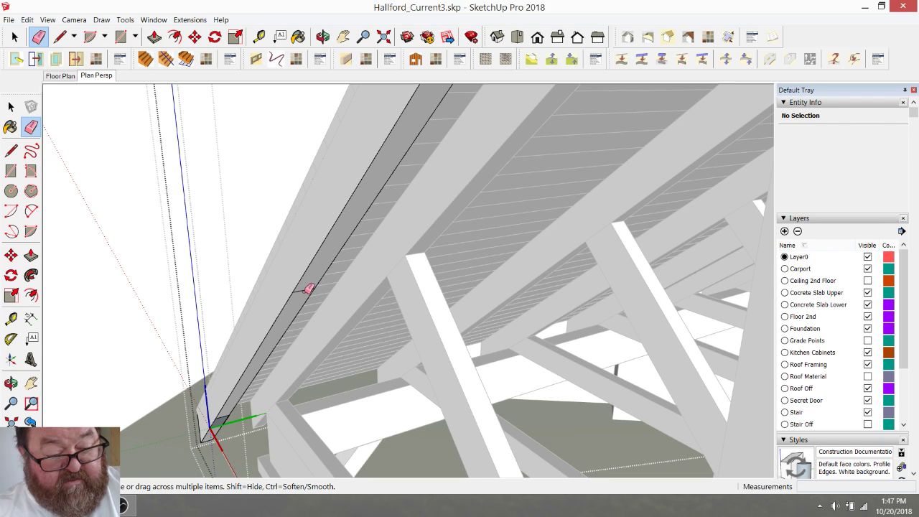
- Erase the leftover bottom-chord edges on the underside of the same rafter near its lower end, leaving one clean face
{"action": "scroll", "coordinate": [247, 315], "scroll_direction": "up", "scroll_amount": 4}
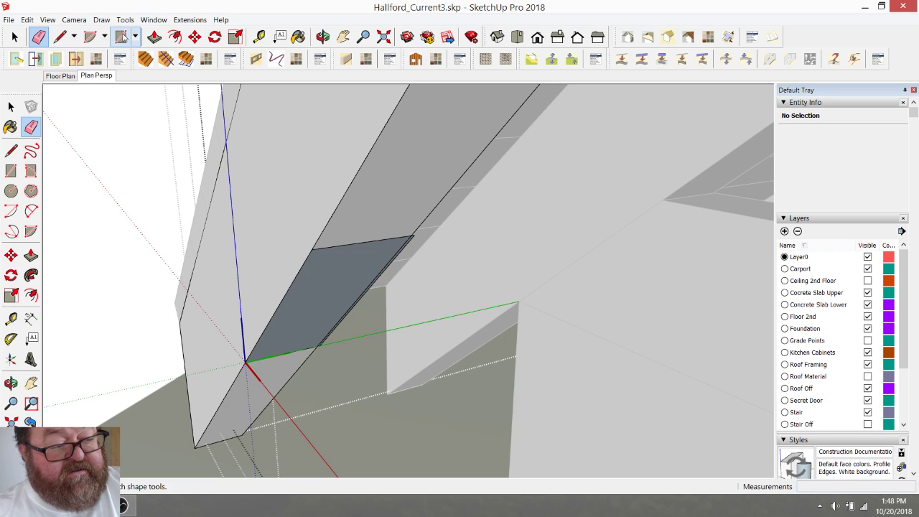
{"action": "left_click", "coordinate": [120, 36]}
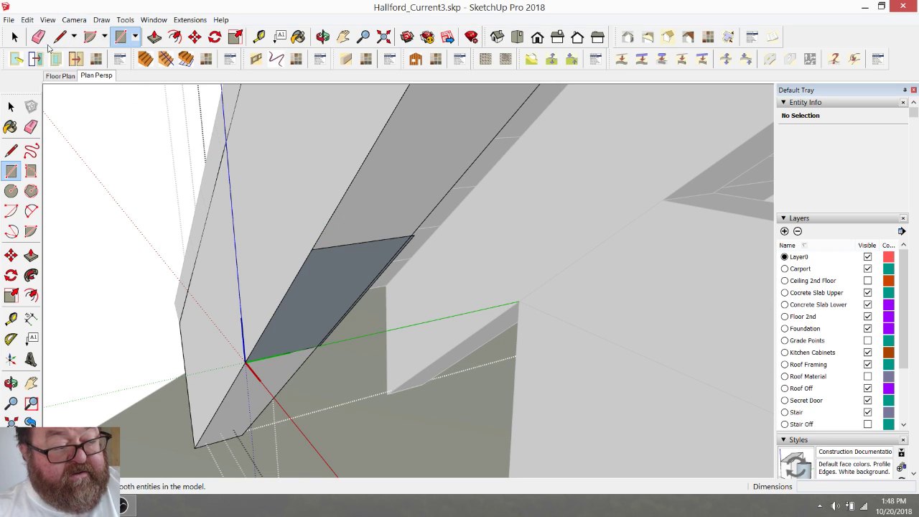
{"action": "left_click", "coordinate": [38, 37]}
{"action": "scroll", "coordinate": [376, 254], "scroll_direction": "up", "scroll_amount": 4}
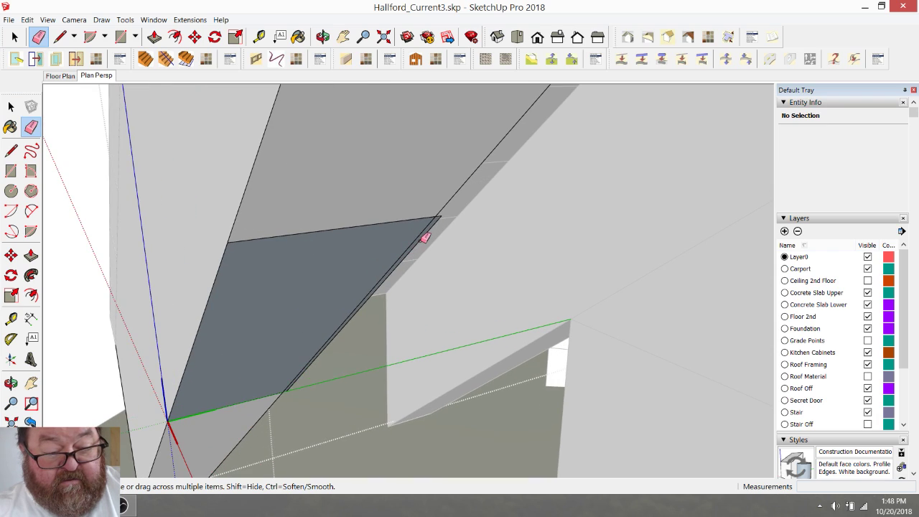
{"action": "left_click", "coordinate": [423, 240]}
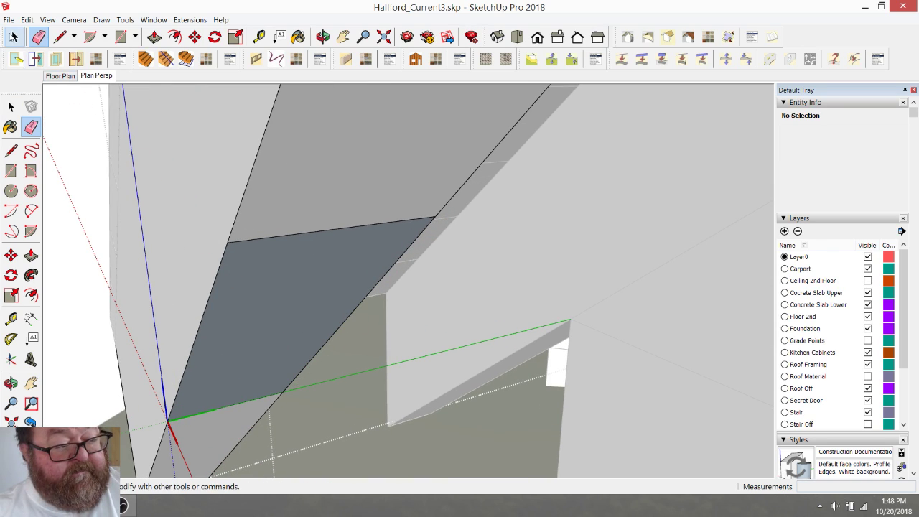
{"action": "left_click", "coordinate": [278, 233]}
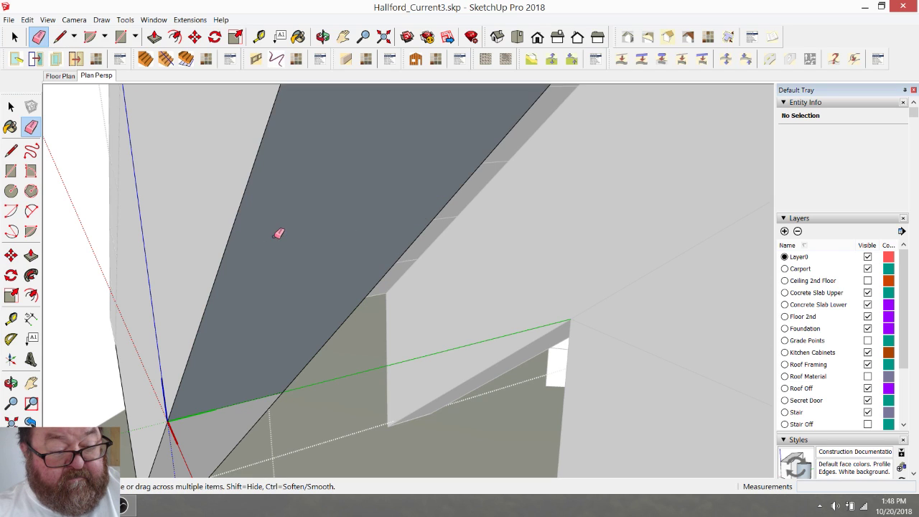
{"action": "left_click", "coordinate": [229, 405]}
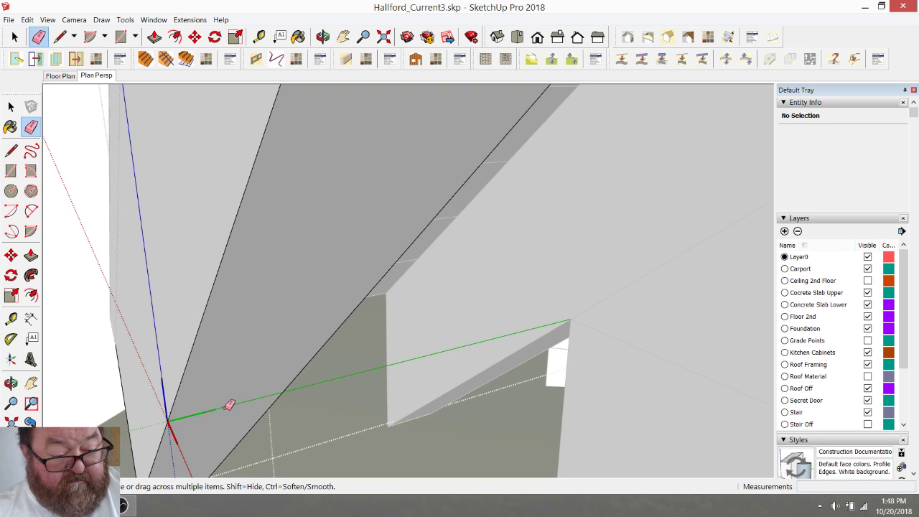
- Erase the two leftover web-joint edges on the underside of the opposite rafter
{"action": "scroll", "coordinate": [262, 363], "scroll_direction": "down", "scroll_amount": 8}
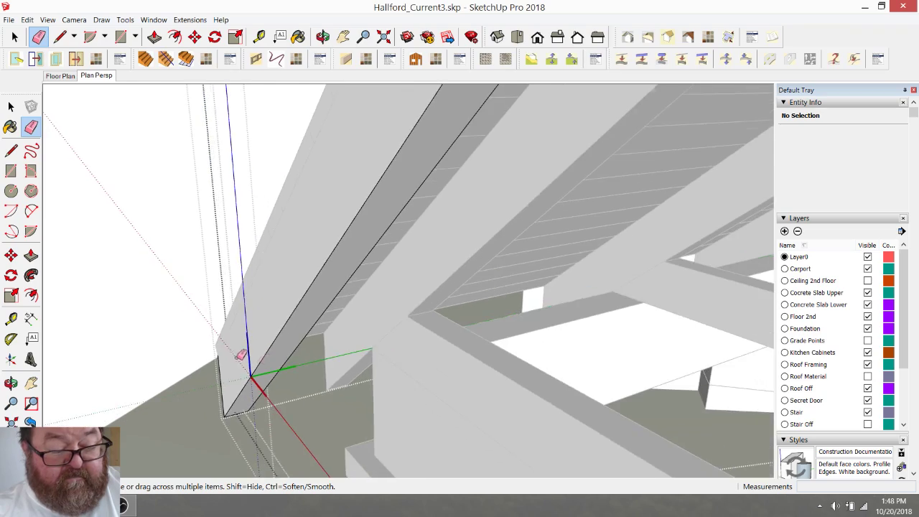
{"action": "scroll", "coordinate": [245, 334], "scroll_direction": "down", "scroll_amount": 8}
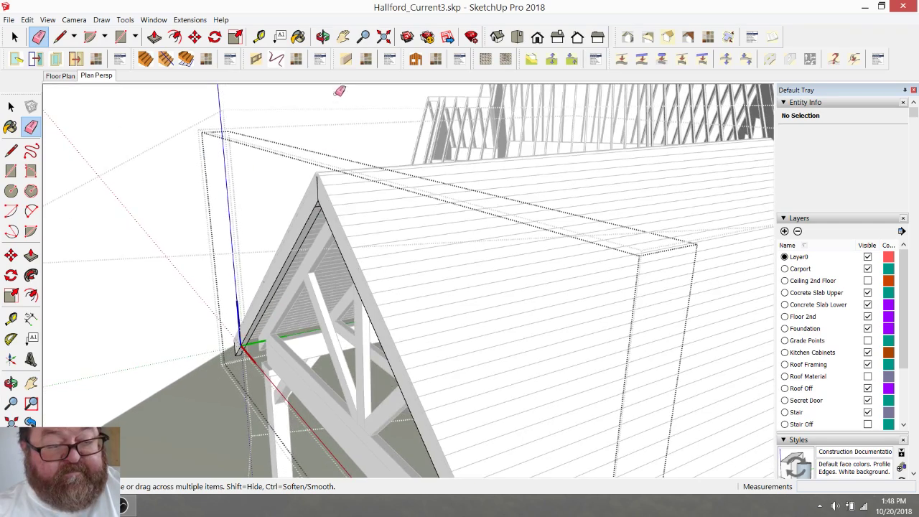
{"action": "left_click", "coordinate": [322, 37]}
{"action": "mouse_move", "coordinate": [460, 287]}
{"action": "left_mouse_down"}
{"action": "mouse_move", "coordinate": [694, 257]}
{"action": "mouse_move", "coordinate": [543, 304]}
{"action": "mouse_move", "coordinate": [566, 298]}
{"action": "mouse_move", "coordinate": [392, 328]}
{"action": "mouse_move", "coordinate": [522, 360]}
{"action": "mouse_move", "coordinate": [625, 353]}
{"action": "mouse_move", "coordinate": [686, 329]}
{"action": "left_mouse_up"}
{"action": "scroll", "coordinate": [686, 330], "scroll_direction": "up", "scroll_amount": 10}
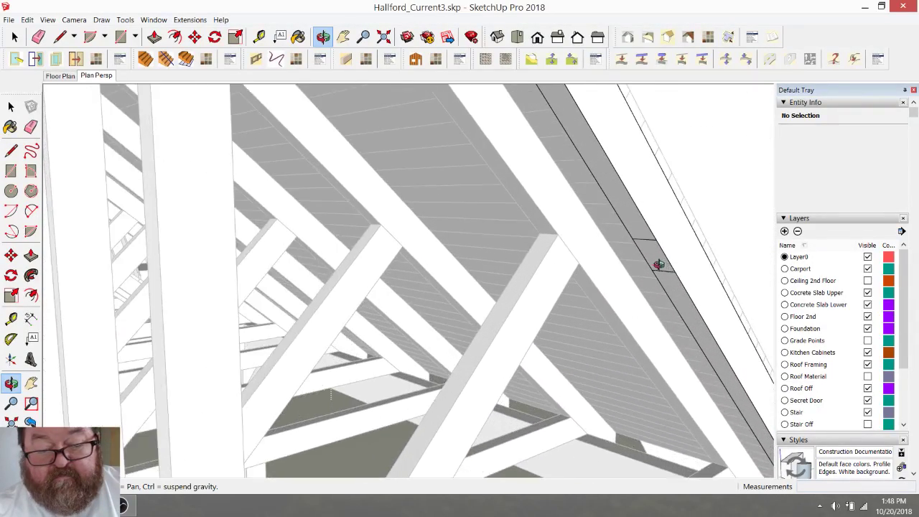
{"action": "left_click_drag", "start_coordinate": [658, 265], "coordinate": [238, 130]}
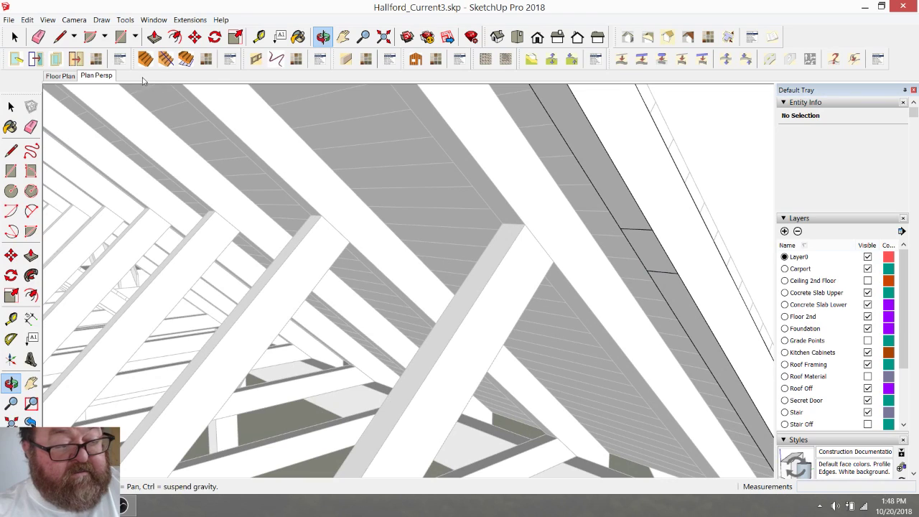
{"action": "left_click", "coordinate": [39, 37]}
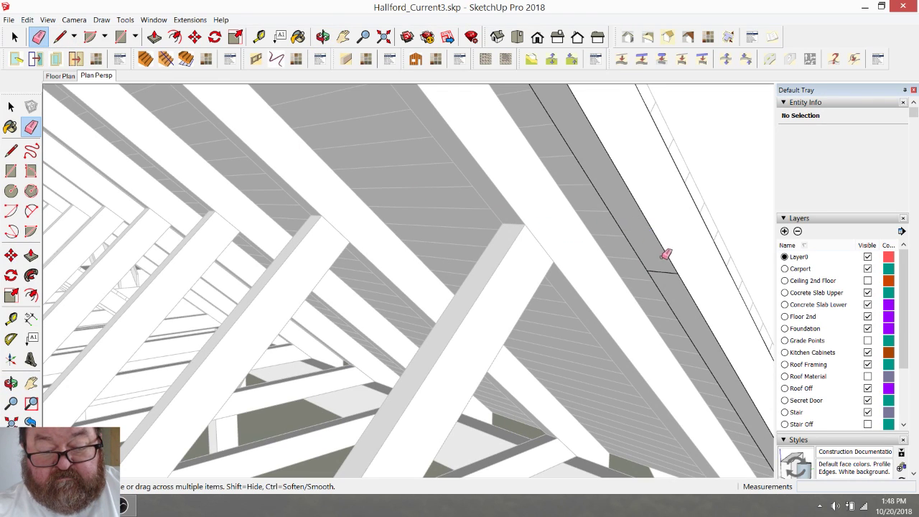
- Erase the leftover bottom-chord edges on the underside of the opposite rafter near its lower end, leaving one clean face
{"action": "scroll", "coordinate": [503, 222], "scroll_direction": "down", "scroll_amount": 4}
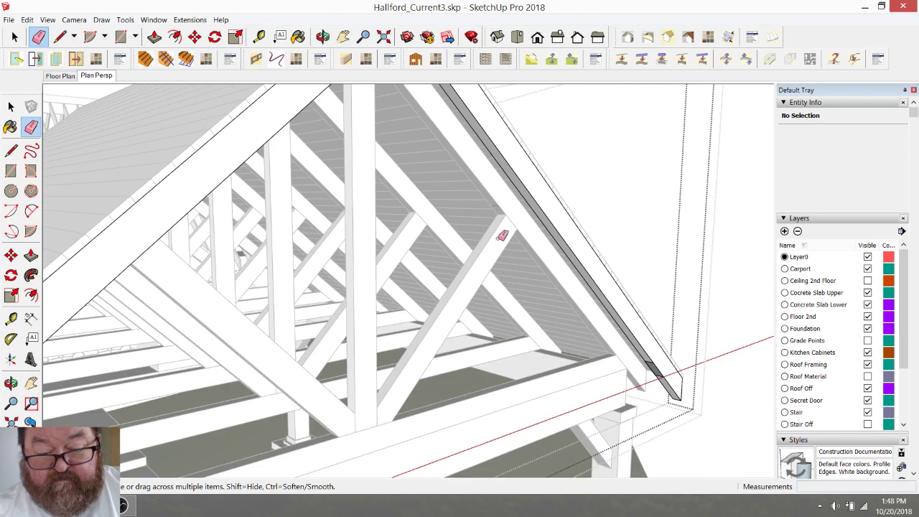
{"action": "scroll", "coordinate": [654, 369], "scroll_direction": "up", "scroll_amount": 3}
{"action": "scroll", "coordinate": [680, 416], "scroll_direction": "up", "scroll_amount": 8}
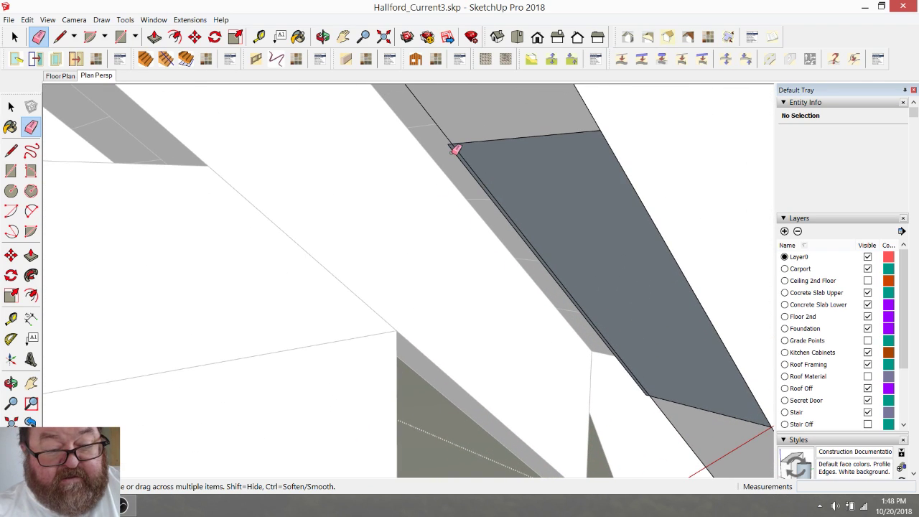
{"action": "left_click", "coordinate": [455, 150]}
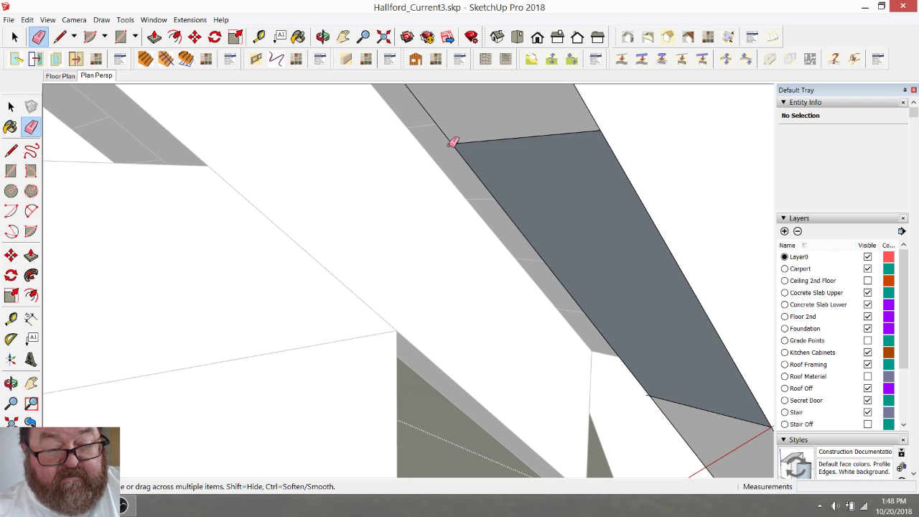
{"action": "scroll", "coordinate": [625, 405], "scroll_direction": "up", "scroll_amount": 3}
{"action": "scroll", "coordinate": [646, 405], "scroll_direction": "down", "scroll_amount": 2}
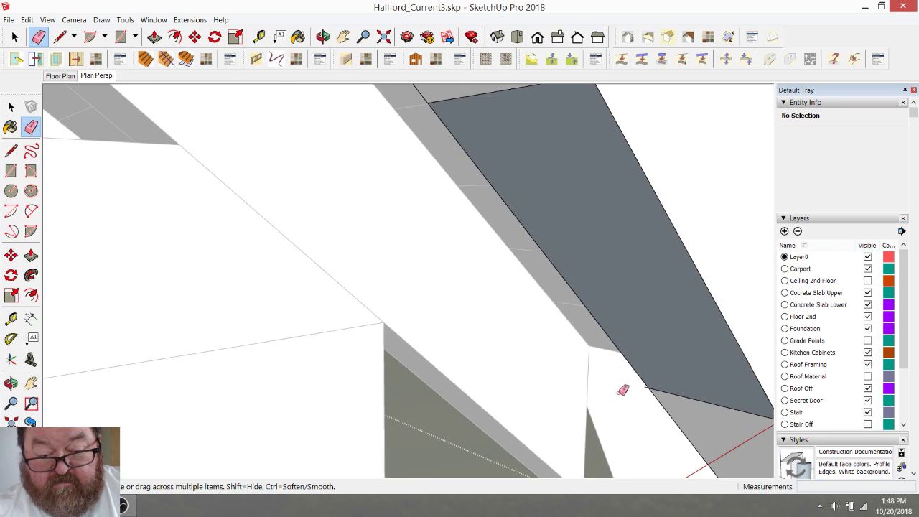
{"action": "scroll", "coordinate": [655, 381], "scroll_direction": "up", "scroll_amount": 2}
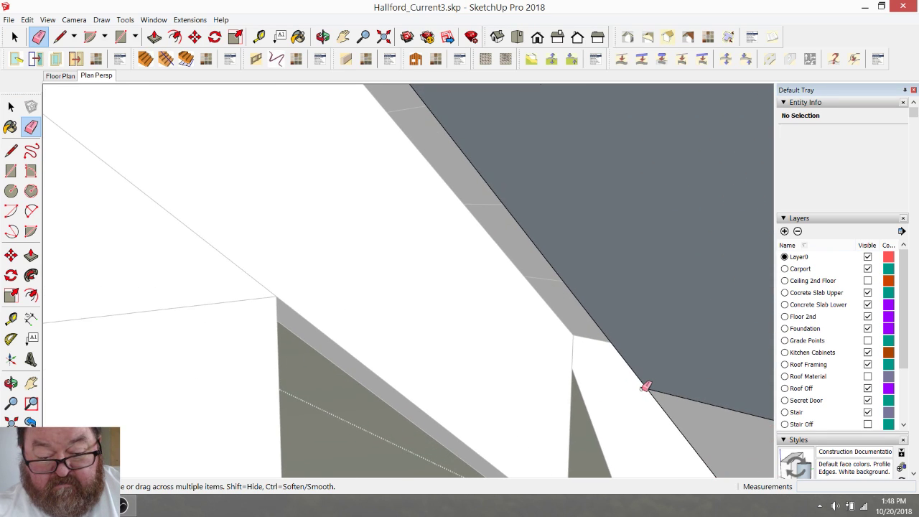
{"action": "left_click", "coordinate": [659, 392]}
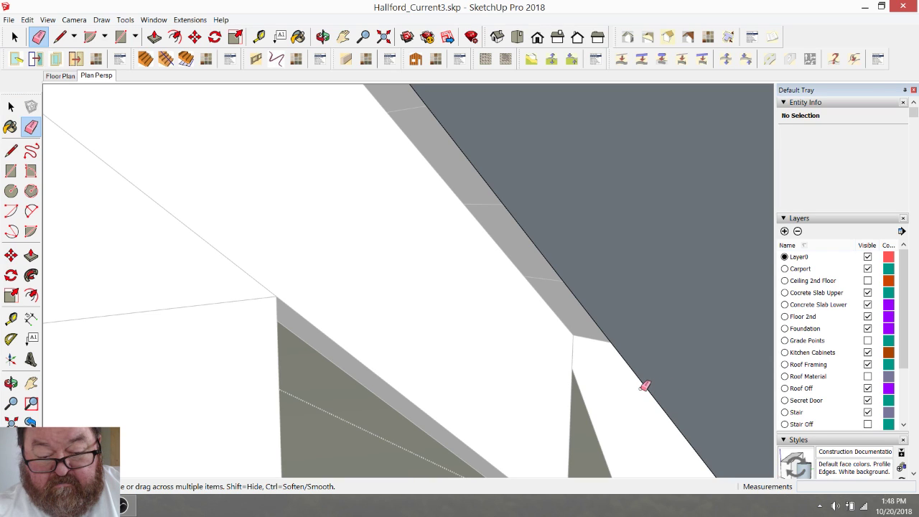
{"action": "scroll", "coordinate": [632, 389], "scroll_direction": "down", "scroll_amount": 3}
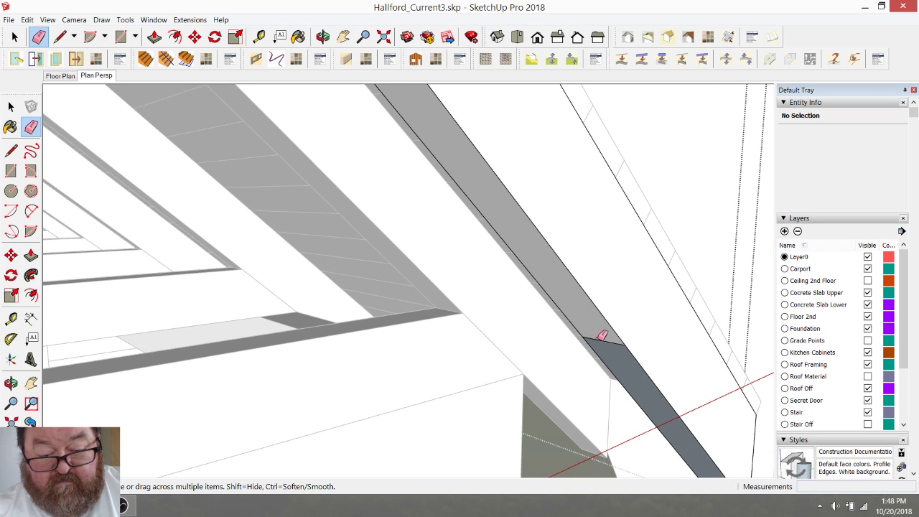
{"action": "scroll", "coordinate": [618, 330], "scroll_direction": "down", "scroll_amount": 4}
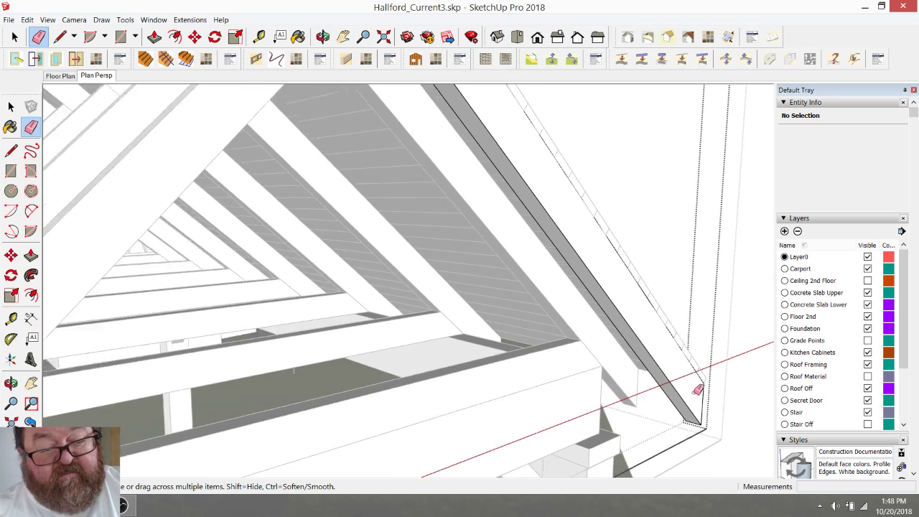
- Close the rafter component and its enclosing roof and carport groups to return to the whole model
{"action": "scroll", "coordinate": [697, 390], "scroll_direction": "down", "scroll_amount": 5}
{"action": "key", "text": "o"}
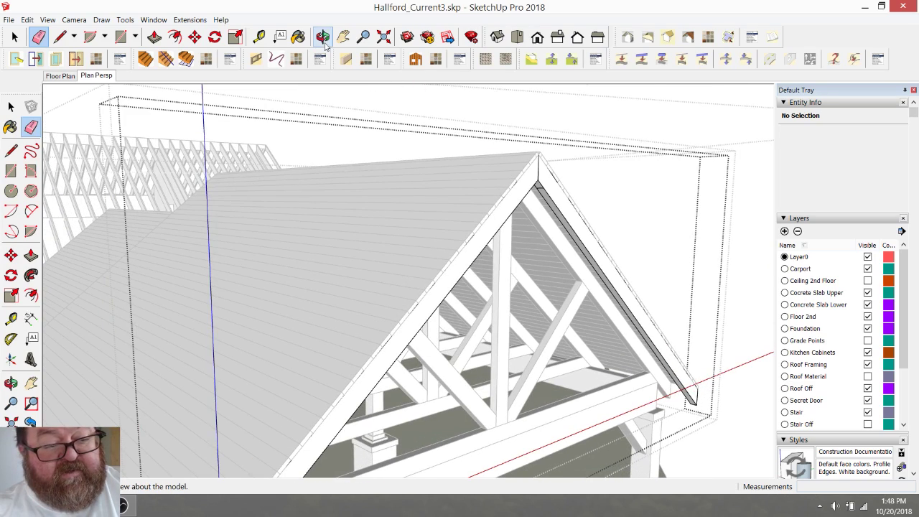
{"action": "mouse_move", "coordinate": [467, 217]}
{"action": "left_mouse_down"}
{"action": "mouse_move", "coordinate": [455, 273]}
{"action": "mouse_move", "coordinate": [464, 305]}
{"action": "left_mouse_up"}
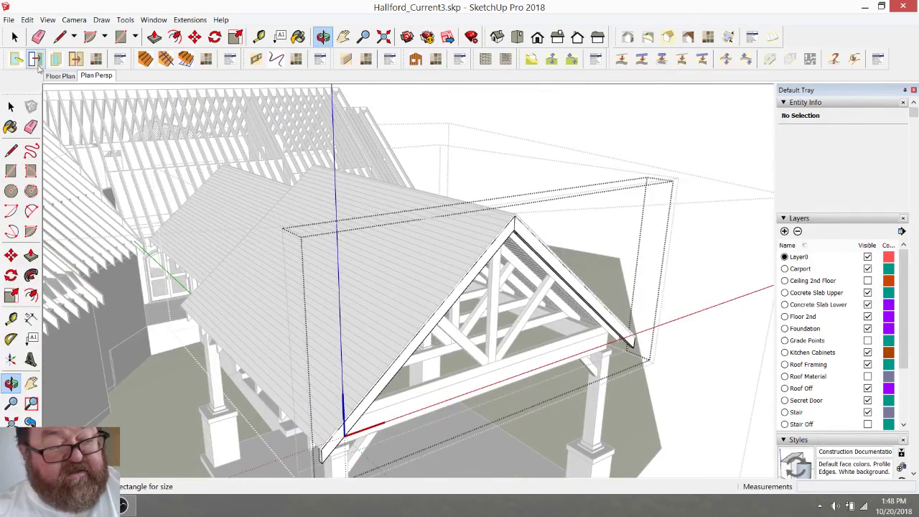
{"action": "key", "text": "space"}
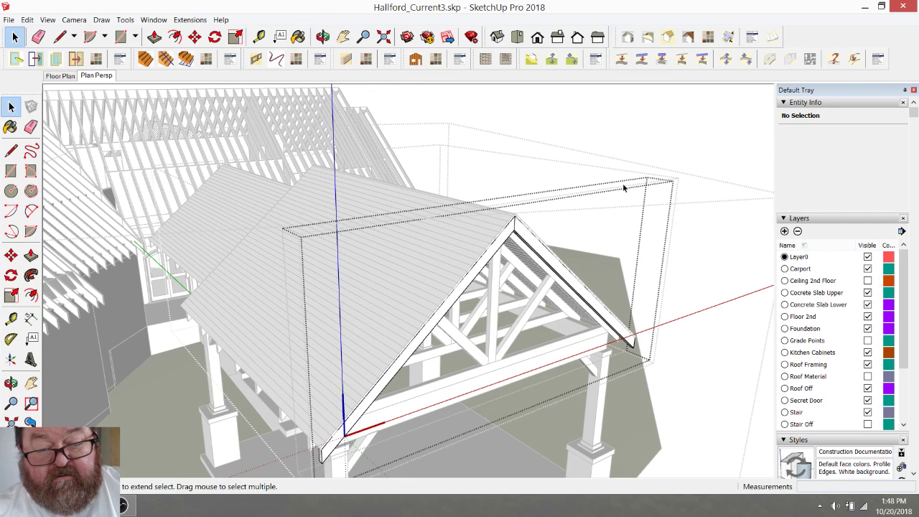
{"action": "middle_click_drag", "start_coordinate": [623, 188], "coordinate": [660, 341]}
{"action": "left_click", "coordinate": [694, 356]}
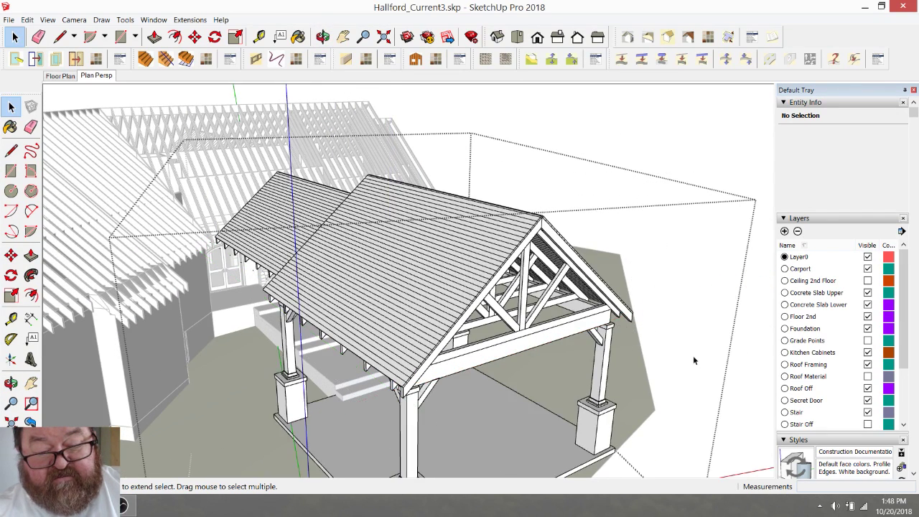
{"action": "left_click", "coordinate": [666, 140]}
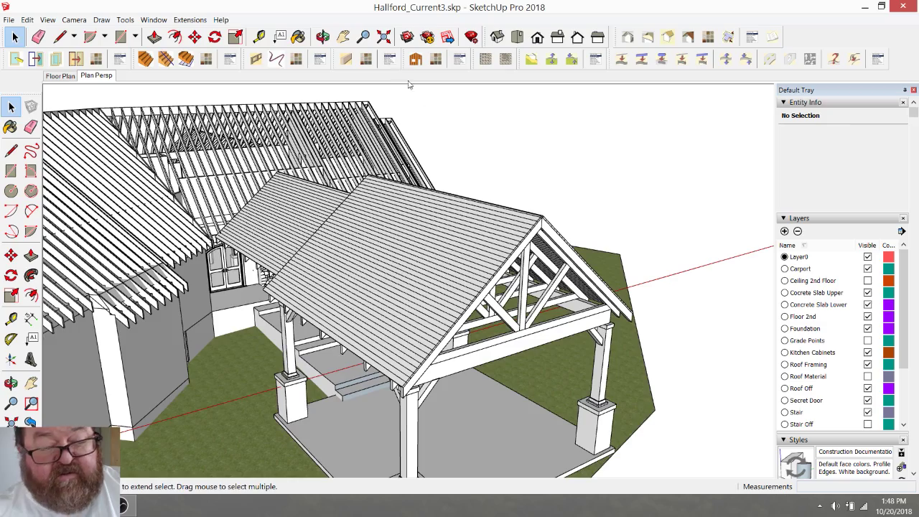
- Examine the new fly rafters on the front gable from the front, from below and from above the roof
{"action": "left_click", "coordinate": [322, 37]}
{"action": "left_click_drag", "start_coordinate": [448, 195], "coordinate": [388, 188]}
{"action": "scroll", "coordinate": [387, 287], "scroll_direction": "down", "scroll_amount": 4}
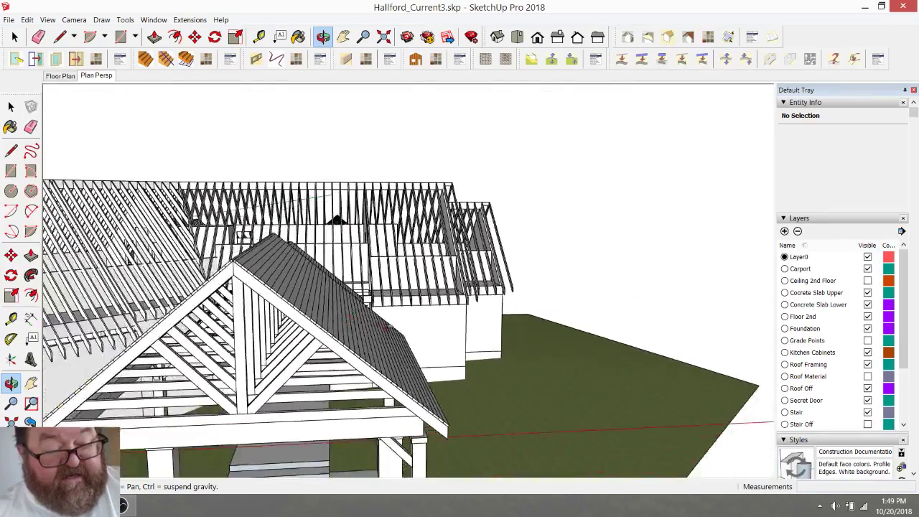
{"action": "left_click_drag", "start_coordinate": [305, 346], "coordinate": [334, 324]}
{"action": "scroll", "coordinate": [365, 302], "scroll_direction": "up", "scroll_amount": 5}
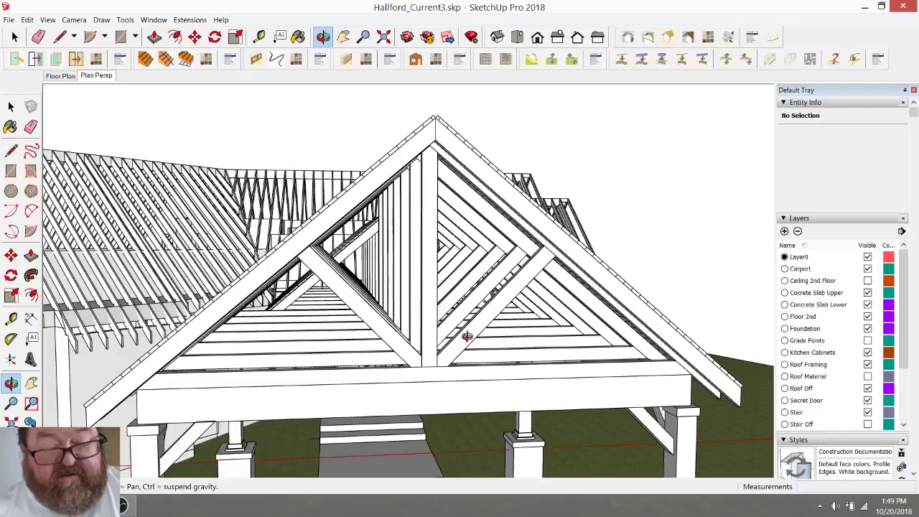
{"action": "left_click_drag", "start_coordinate": [468, 335], "coordinate": [556, 266]}
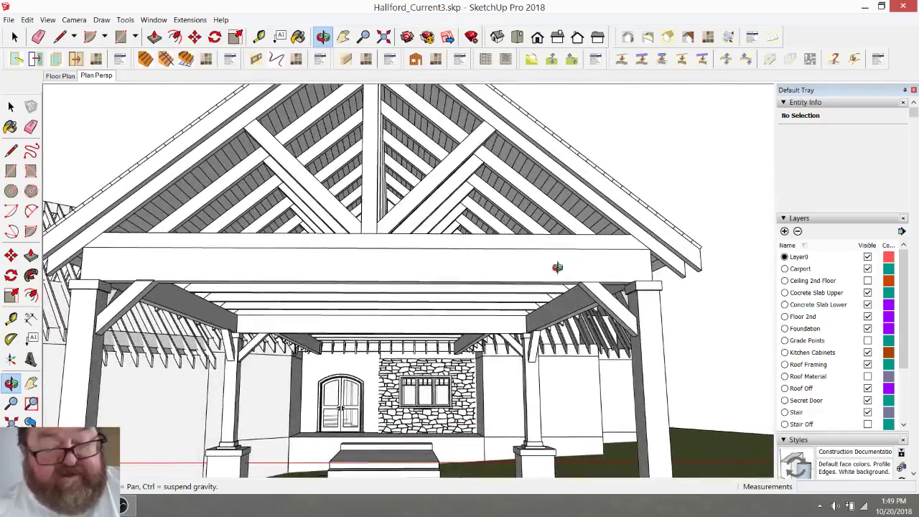
{"action": "scroll", "coordinate": [631, 256], "scroll_direction": "up", "scroll_amount": 2}
{"action": "scroll", "coordinate": [631, 255], "scroll_direction": "up", "scroll_amount": 1}
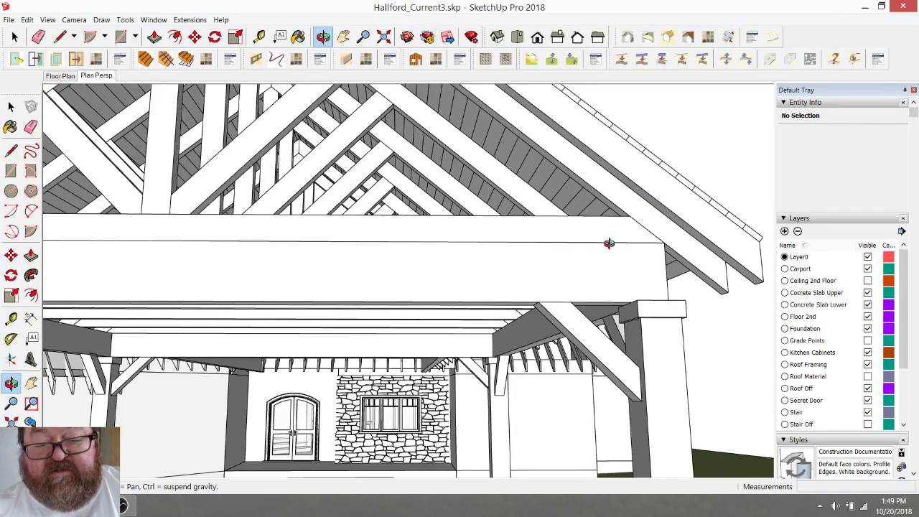
{"action": "left_click_drag", "start_coordinate": [609, 244], "coordinate": [665, 295]}
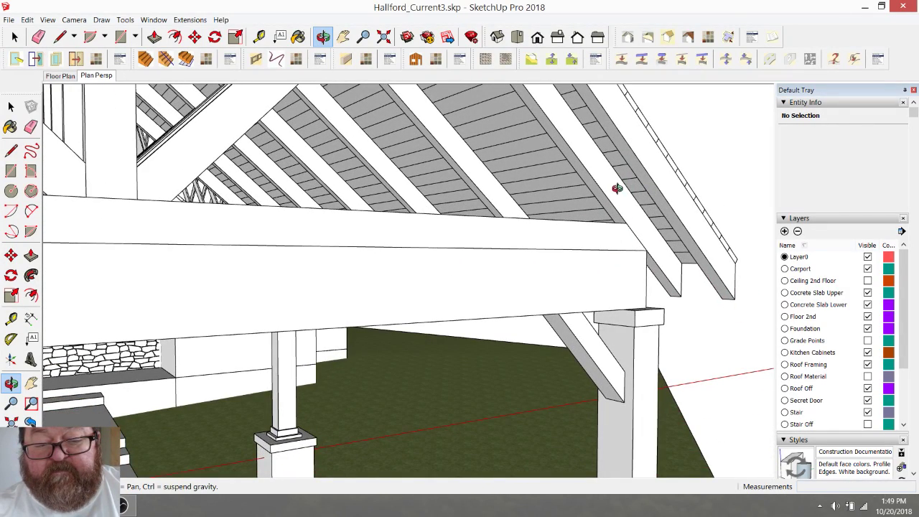
{"action": "left_click_drag", "start_coordinate": [626, 243], "coordinate": [682, 261]}
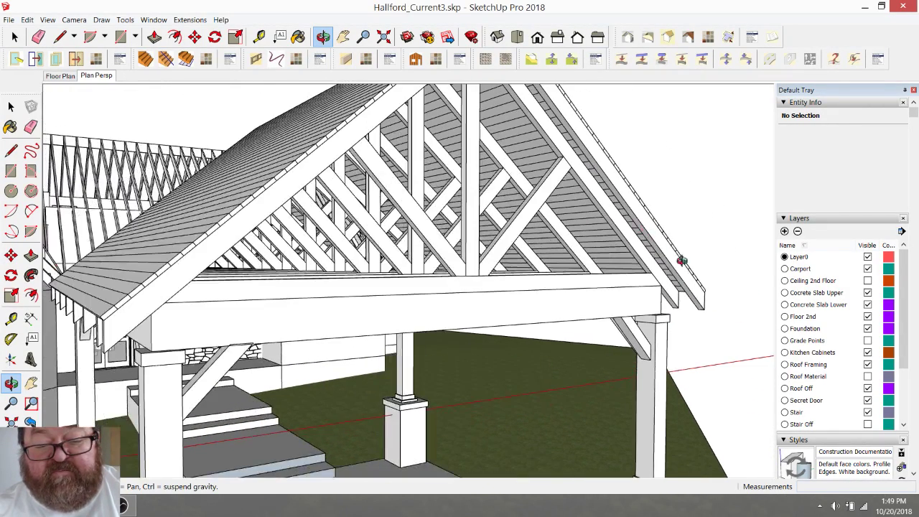
{"action": "left_click_drag", "start_coordinate": [603, 276], "coordinate": [582, 273]}
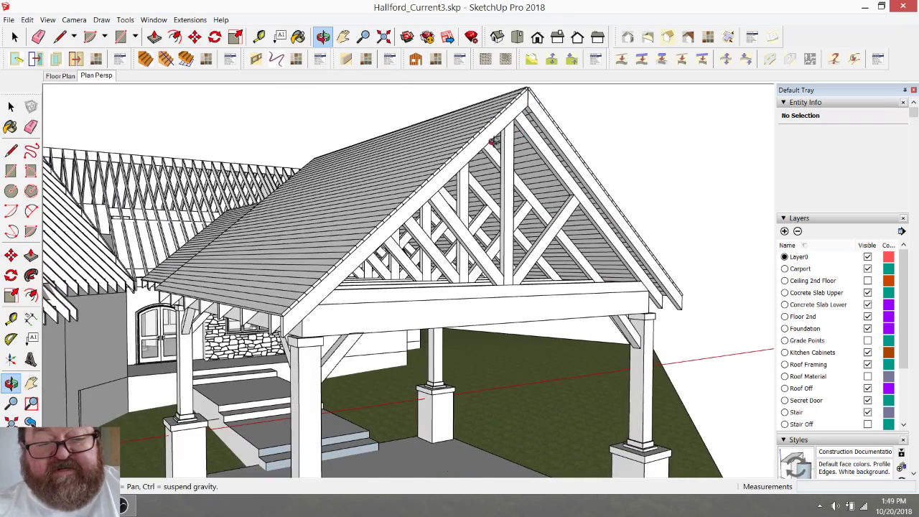
{"action": "left_click_drag", "start_coordinate": [493, 141], "coordinate": [354, 327]}
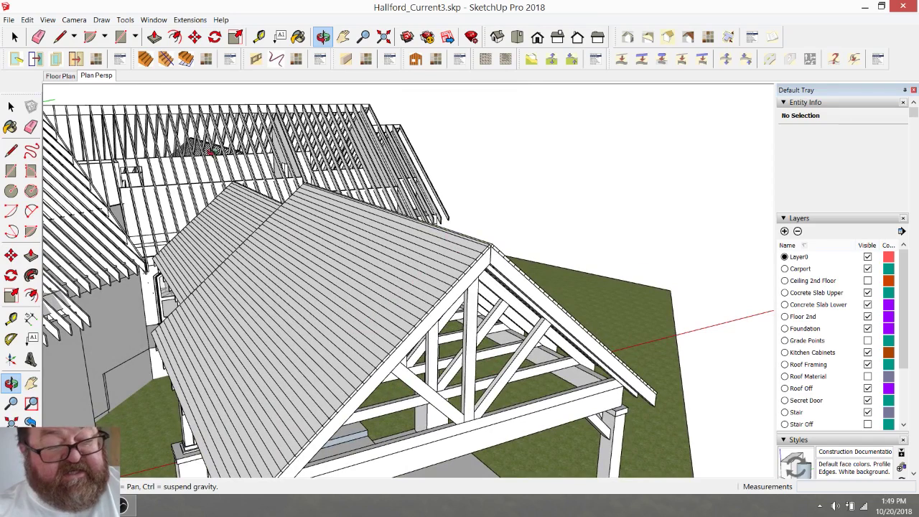
- Open the carport group and the roof framing group nested inside it for editing
{"action": "left_click", "coordinate": [14, 37]}
{"action": "double_click", "coordinate": [496, 263]}
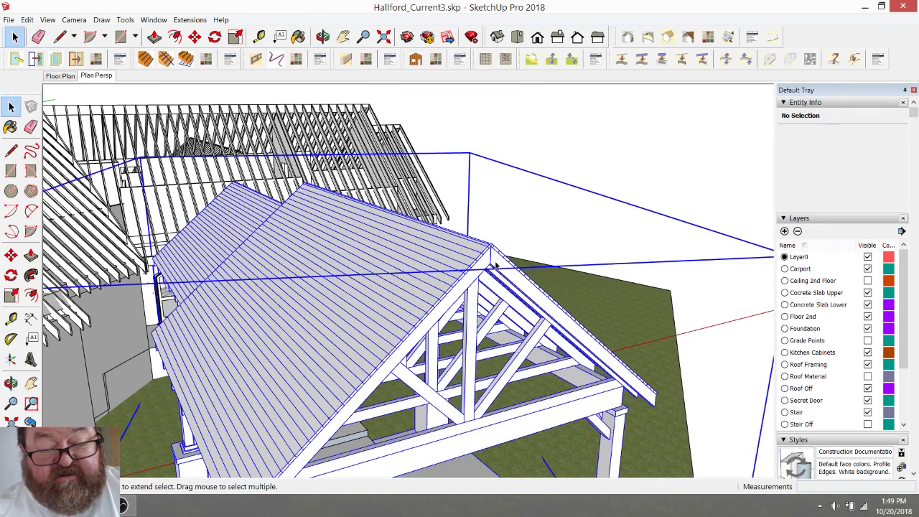
{"action": "left_click", "coordinate": [496, 262]}
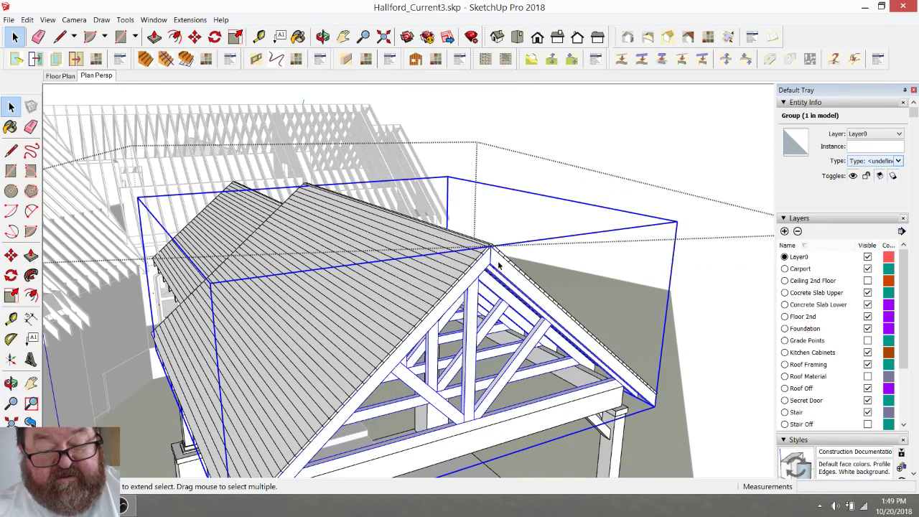
{"action": "double_click", "coordinate": [495, 267]}
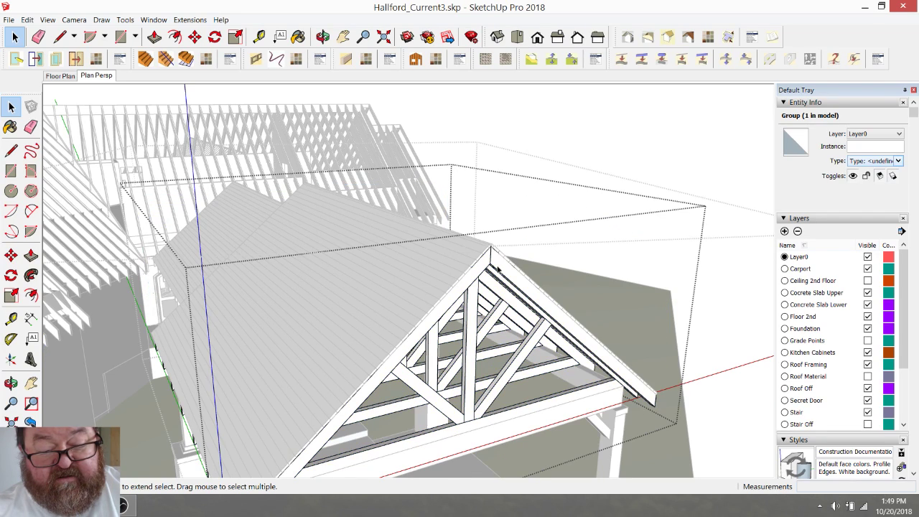
- Copy the front fly rafter pair 25' 2" from its ridge corner to the opposite end of the carport roof boards
{"action": "left_click", "coordinate": [495, 267]}
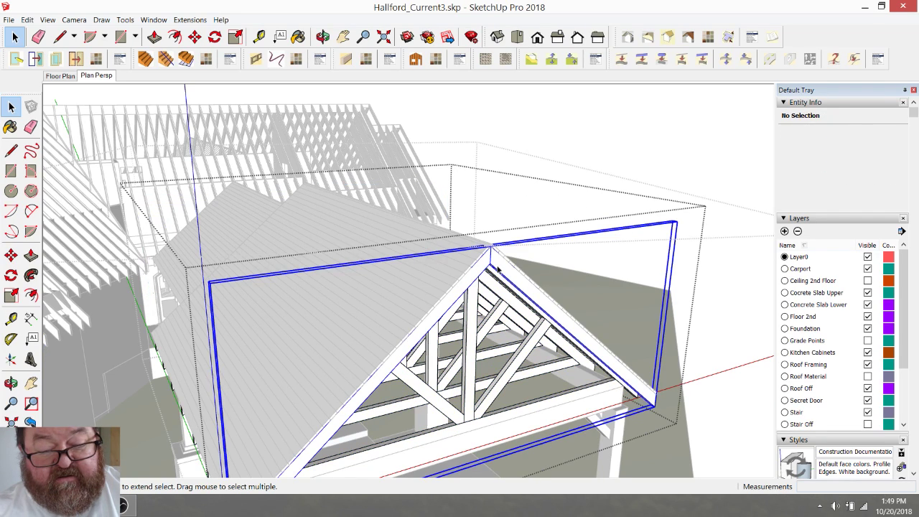
{"action": "left_click", "coordinate": [196, 37]}
{"action": "scroll", "coordinate": [495, 237], "scroll_direction": "up", "scroll_amount": 5}
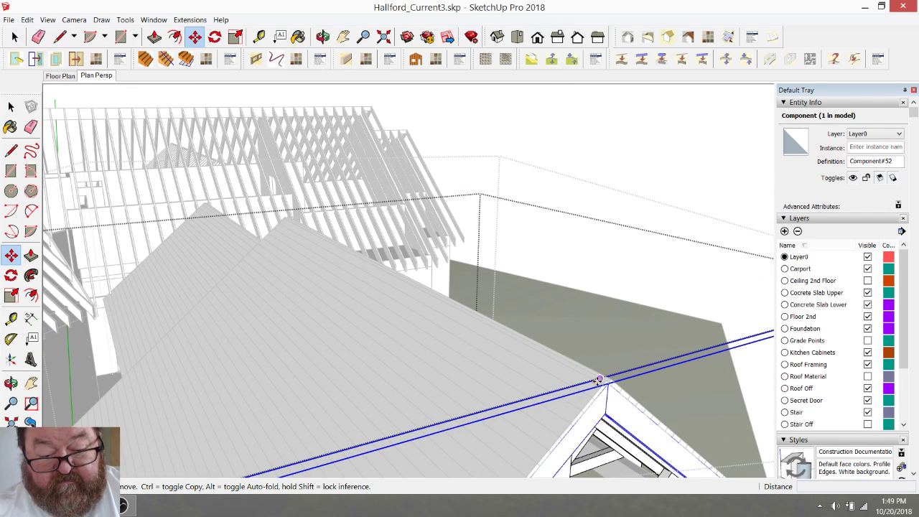
{"action": "scroll", "coordinate": [602, 384], "scroll_direction": "up", "scroll_amount": 4}
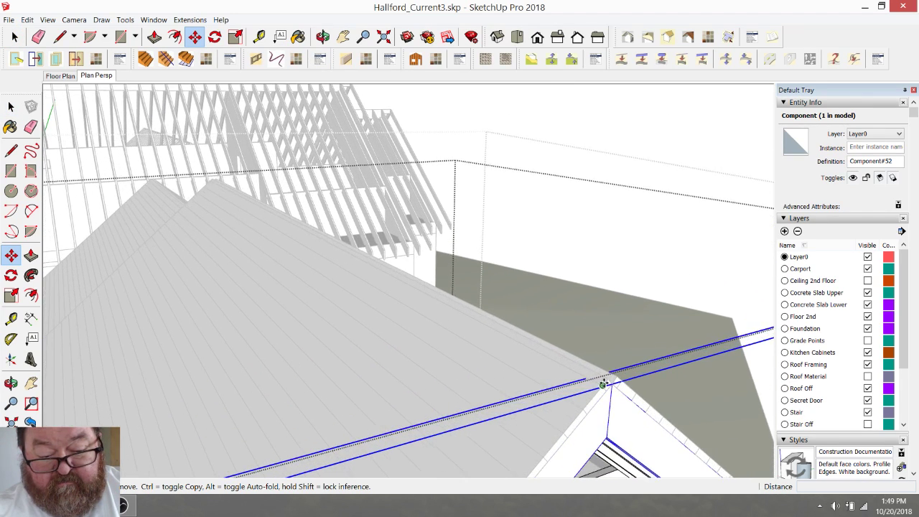
{"action": "left_click", "coordinate": [615, 385]}
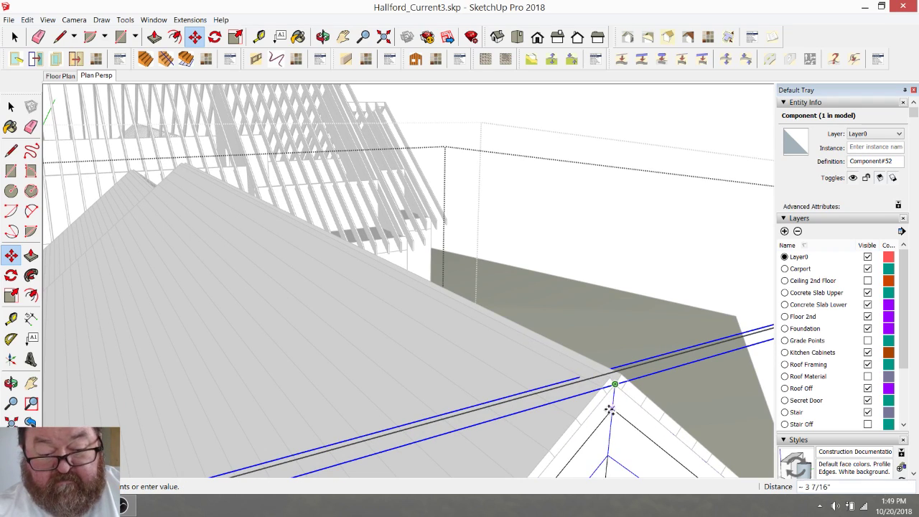
{"action": "scroll", "coordinate": [607, 402], "scroll_direction": "down", "scroll_amount": 2}
{"action": "left_click", "coordinate": [323, 37]}
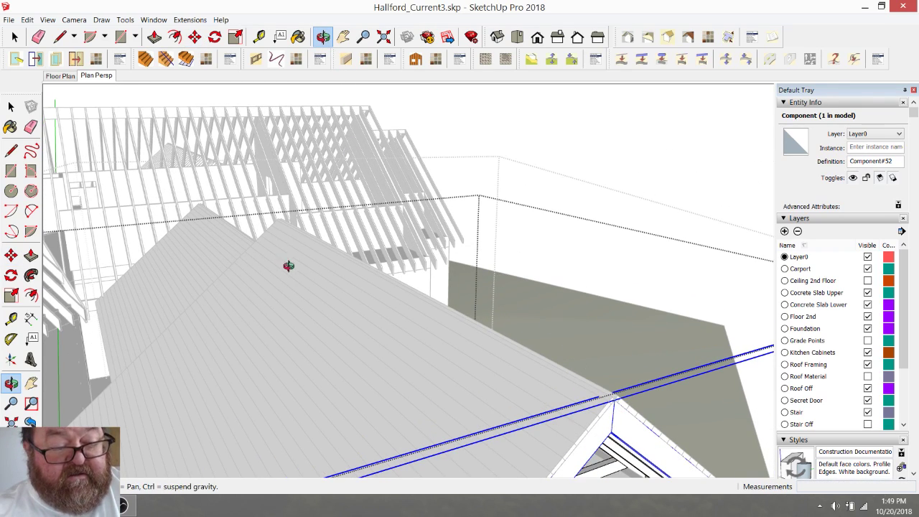
{"action": "left_click_drag", "start_coordinate": [287, 263], "coordinate": [638, 226]}
{"action": "right_click", "coordinate": [636, 228]}
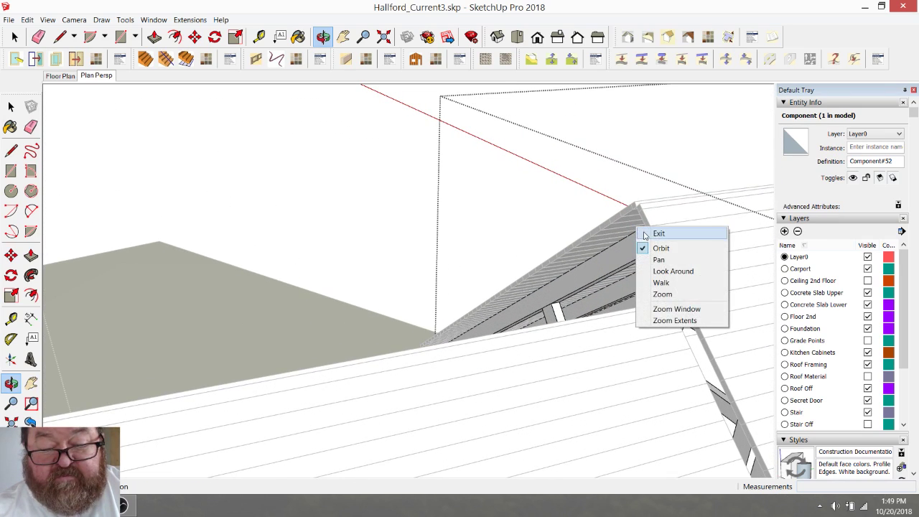
{"action": "left_click", "coordinate": [643, 233]}
{"action": "scroll", "coordinate": [636, 210], "scroll_direction": "up", "scroll_amount": 4}
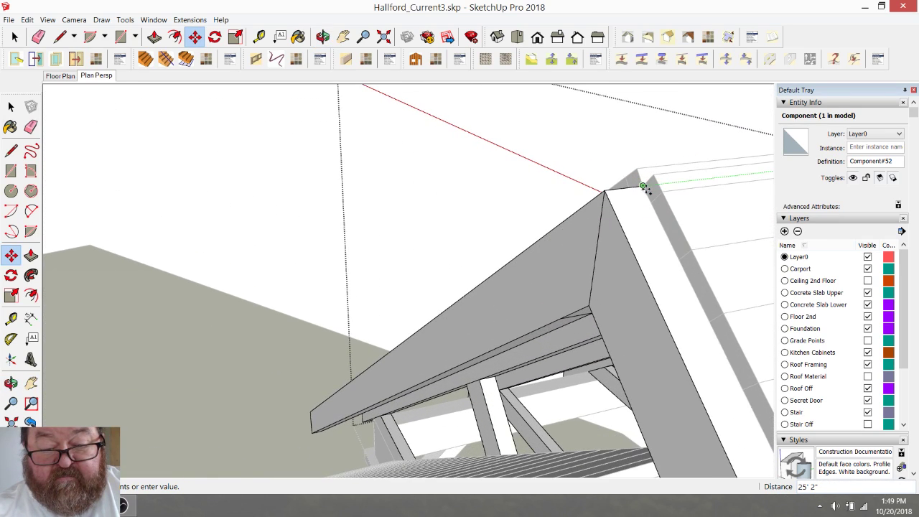
{"action": "left_click", "coordinate": [643, 188]}
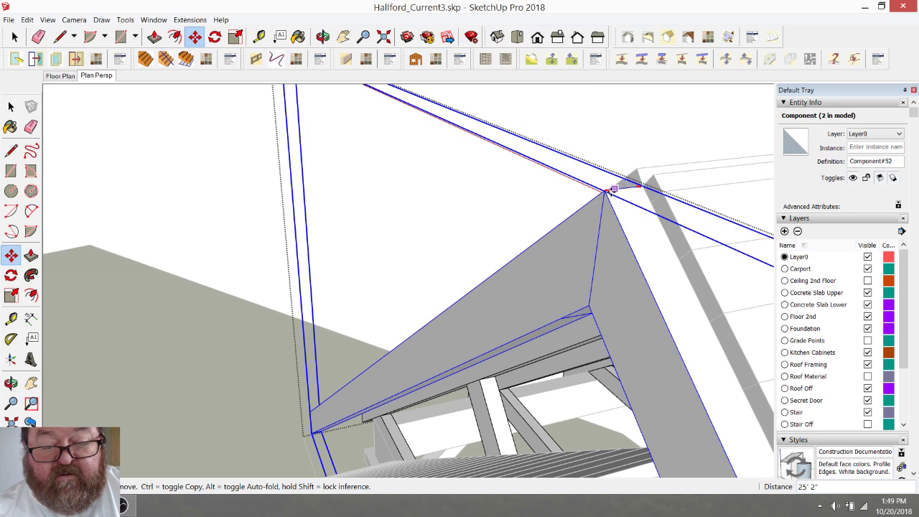
- Move the copied fly rafters 3 1/2" in under the roof boards, flush with their end, and close the groups
{"action": "left_click", "coordinate": [616, 189]}
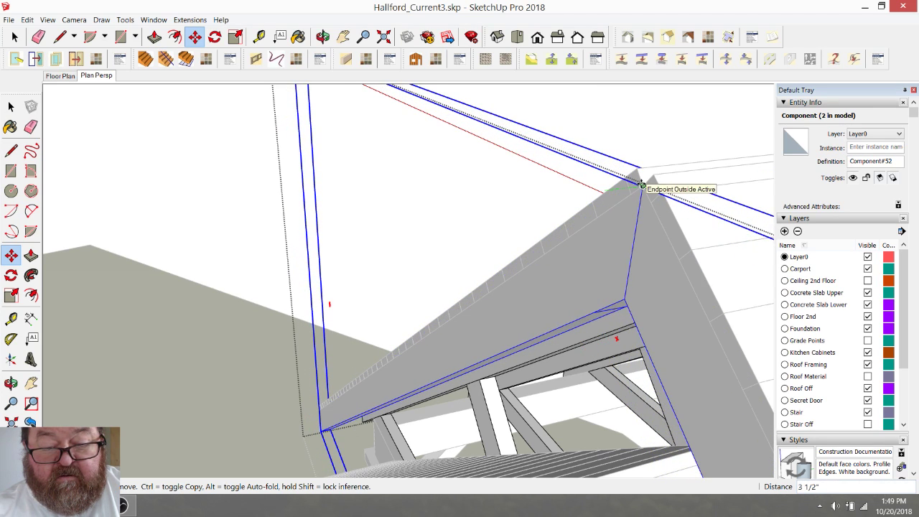
{"action": "left_click", "coordinate": [642, 185]}
{"action": "left_click", "coordinate": [15, 37]}
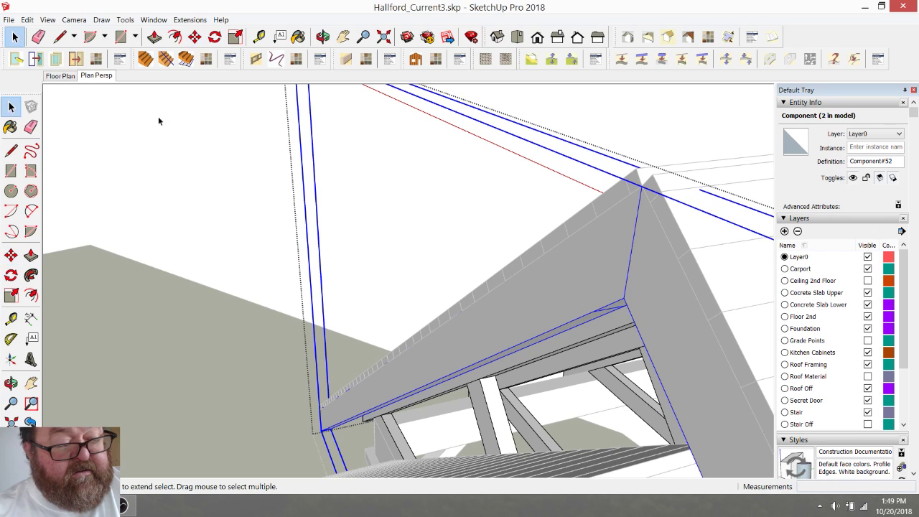
{"action": "left_click", "coordinate": [309, 203]}
{"action": "left_click", "coordinate": [323, 36]}
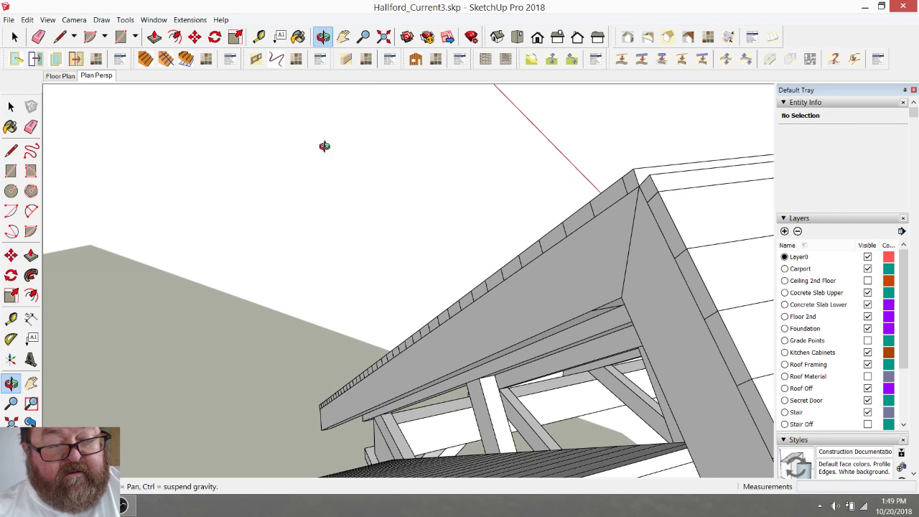
- Close the carport group and examine the carport roof with its fly rafters from above, from the front and from below
{"action": "left_click_drag", "start_coordinate": [357, 270], "coordinate": [86, 128]}
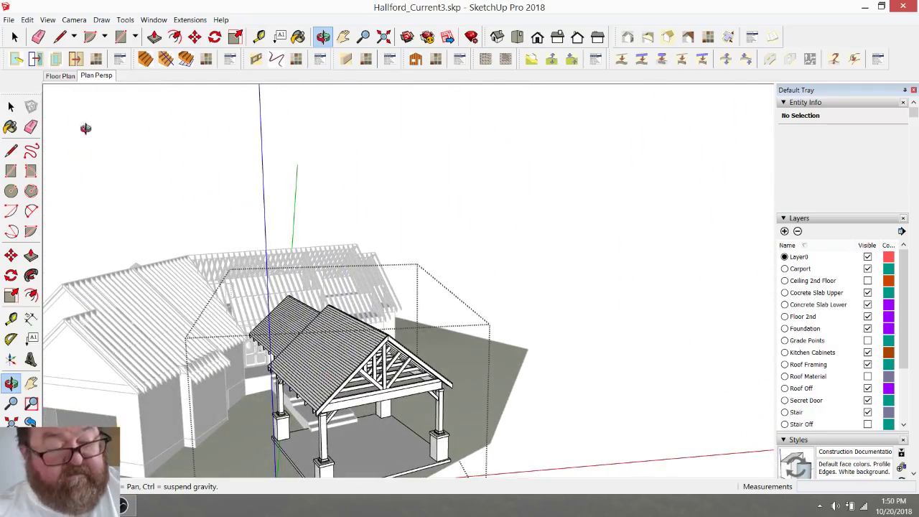
{"action": "left_click", "coordinate": [14, 37]}
{"action": "left_click", "coordinate": [564, 295]}
{"action": "scroll", "coordinate": [564, 295], "scroll_direction": "down", "scroll_amount": 2}
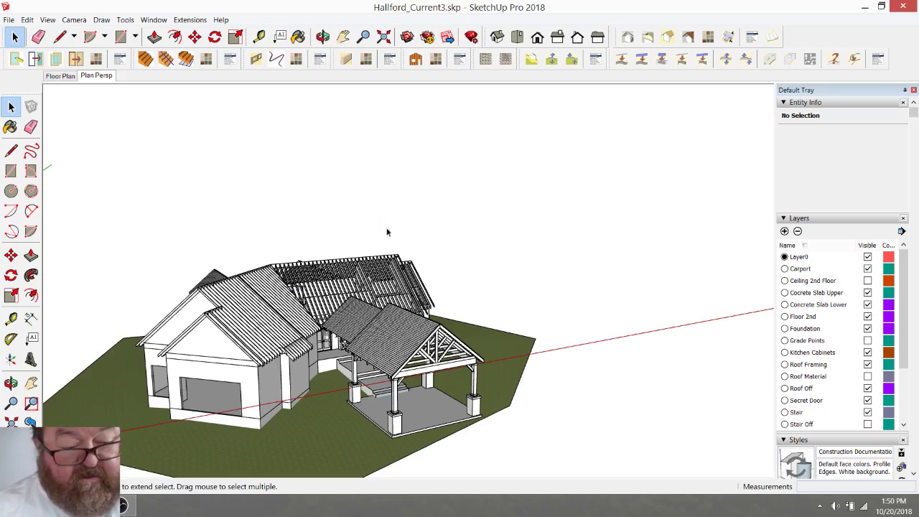
{"action": "left_click", "coordinate": [323, 38]}
{"action": "scroll", "coordinate": [388, 351], "scroll_direction": "up", "scroll_amount": 6}
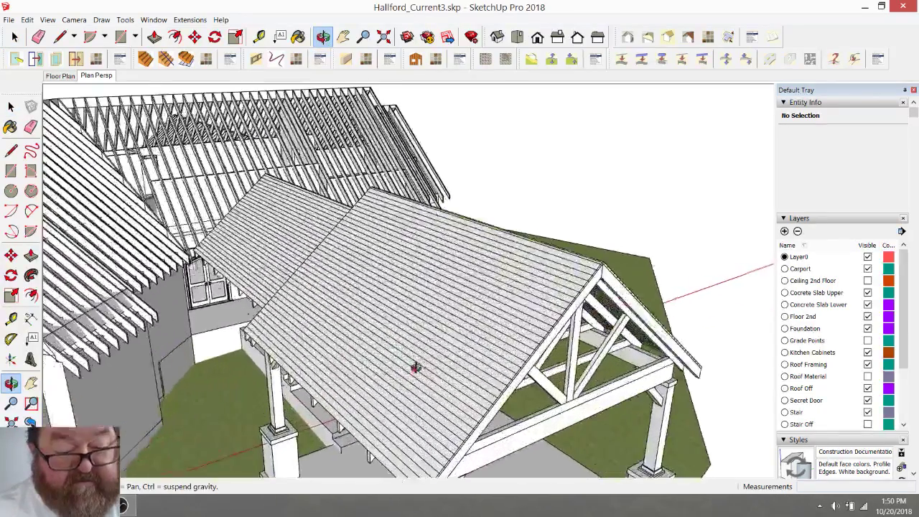
{"action": "left_click_drag", "start_coordinate": [415, 367], "coordinate": [467, 260]}
{"action": "scroll", "coordinate": [404, 229], "scroll_direction": "up", "scroll_amount": 8}
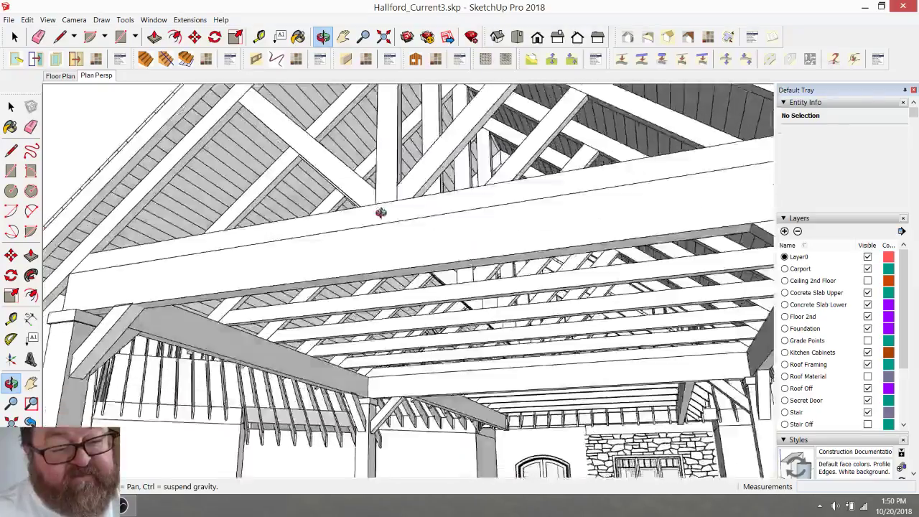
{"action": "left_click_drag", "start_coordinate": [380, 212], "coordinate": [298, 143]}
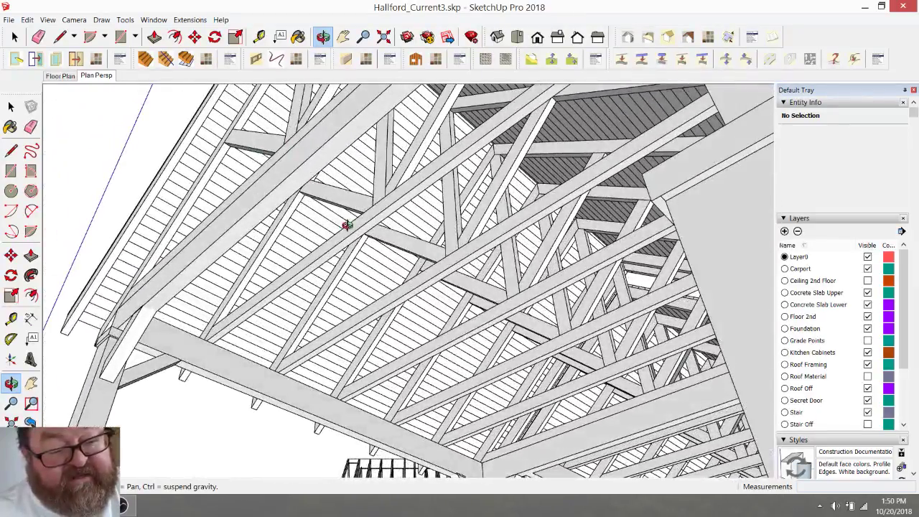
{"action": "key", "text": "alt+Tab"}
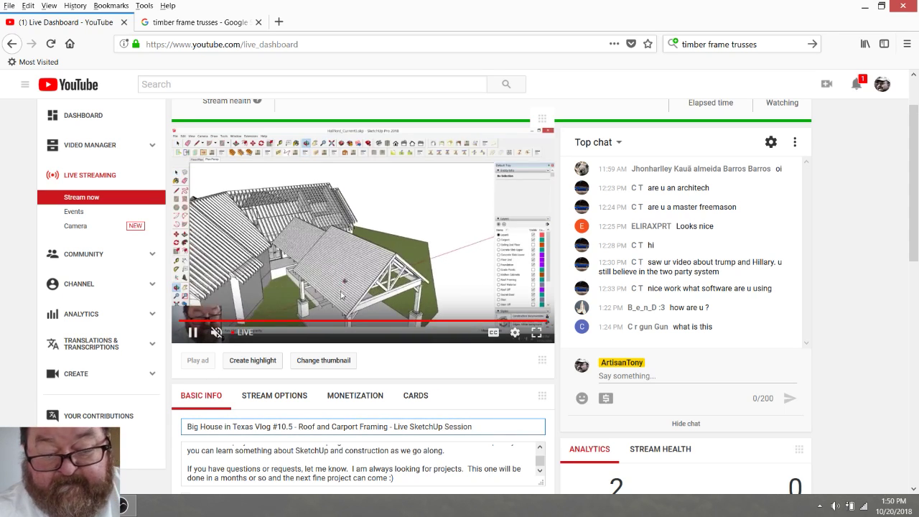
{"action": "key", "text": "alt+Tab"}
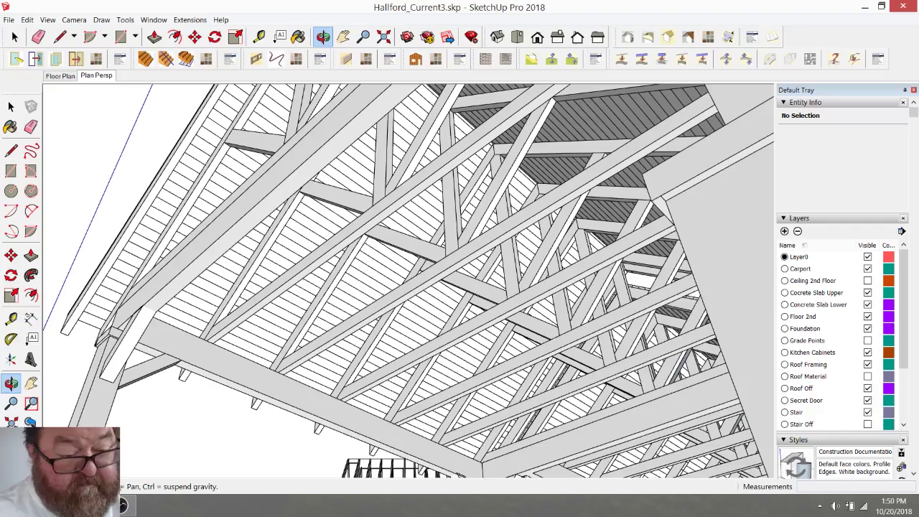
- Examine the front gable's overhang, fly rafters and supporting beam from below and from straight ahead
{"action": "left_click_drag", "start_coordinate": [314, 249], "coordinate": [366, 359]}
{"action": "scroll", "coordinate": [366, 359], "scroll_direction": "down", "scroll_amount": 2}
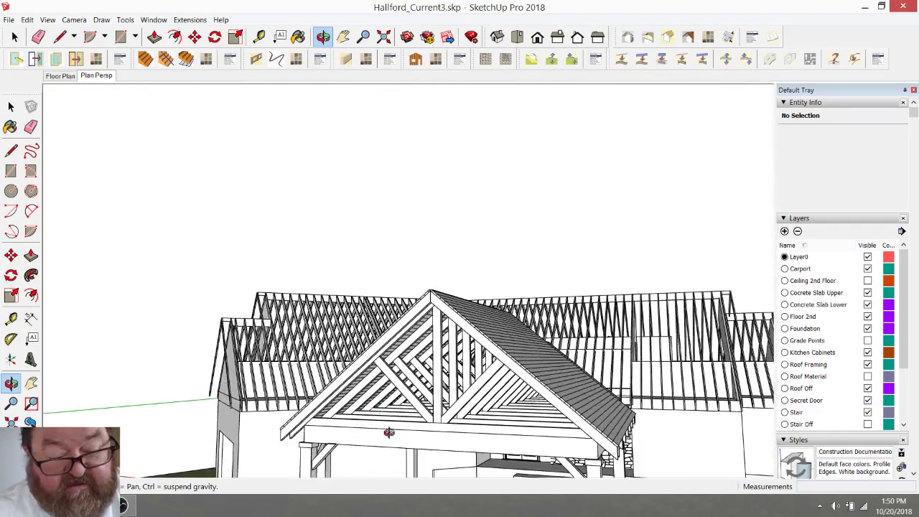
{"action": "left_click_drag", "start_coordinate": [387, 433], "coordinate": [370, 387]}
{"action": "scroll", "coordinate": [370, 387], "scroll_direction": "up", "scroll_amount": 2}
{"action": "scroll", "coordinate": [369, 373], "scroll_direction": "up", "scroll_amount": 3}
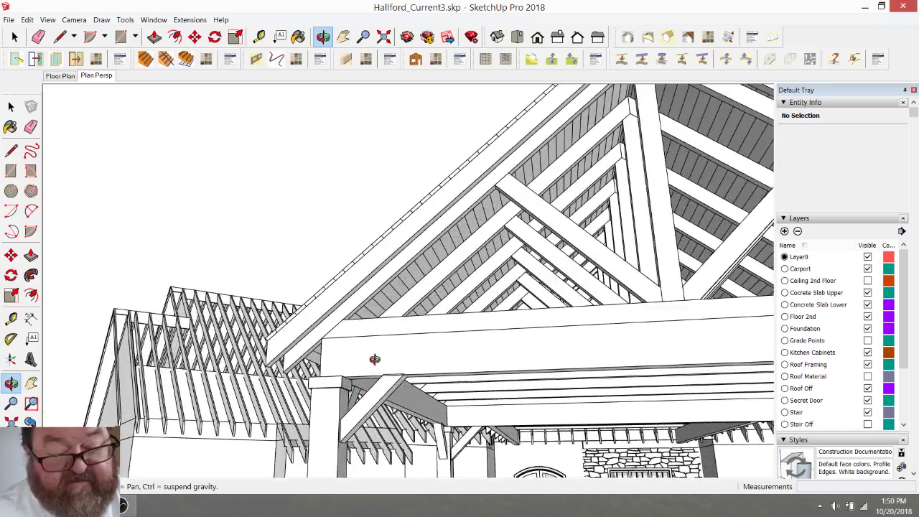
{"action": "left_click_drag", "start_coordinate": [455, 343], "coordinate": [461, 265]}
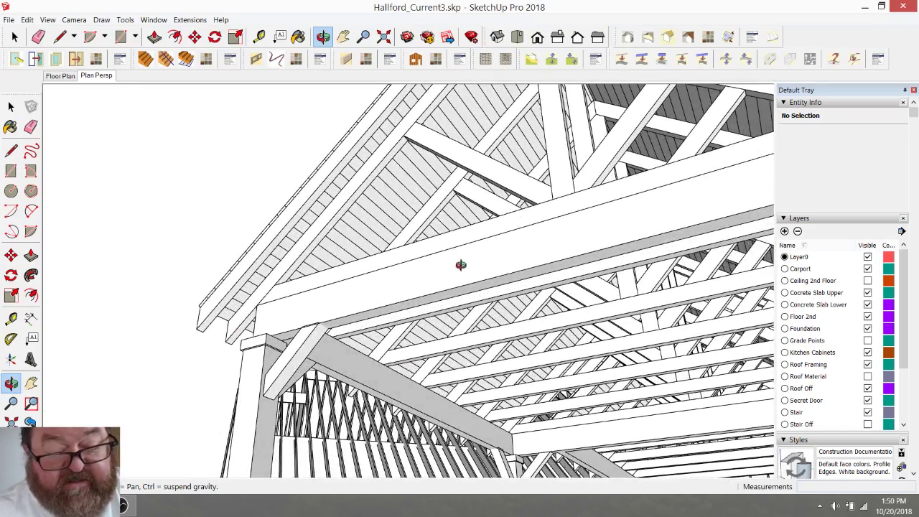
{"action": "left_click_drag", "start_coordinate": [554, 235], "coordinate": [340, 289]}
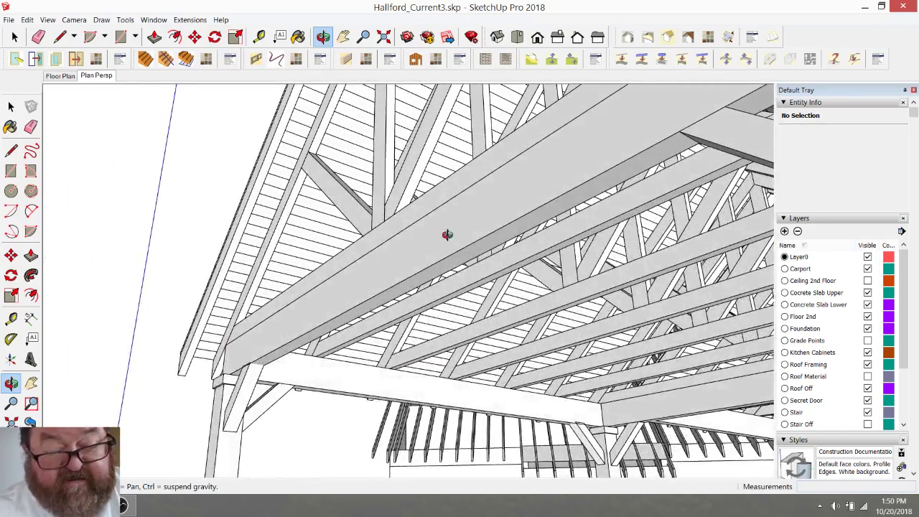
{"action": "left_click_drag", "start_coordinate": [407, 251], "coordinate": [354, 241]}
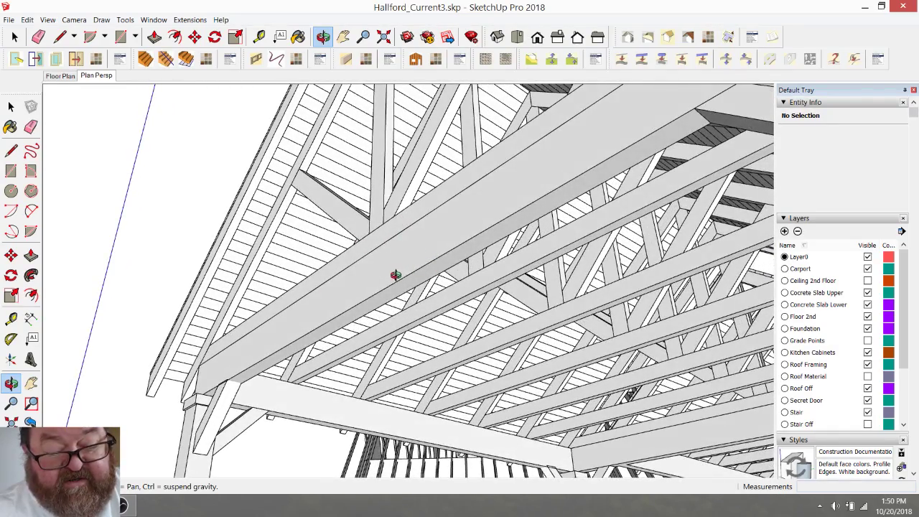
{"action": "left_click_drag", "start_coordinate": [396, 275], "coordinate": [537, 253]}
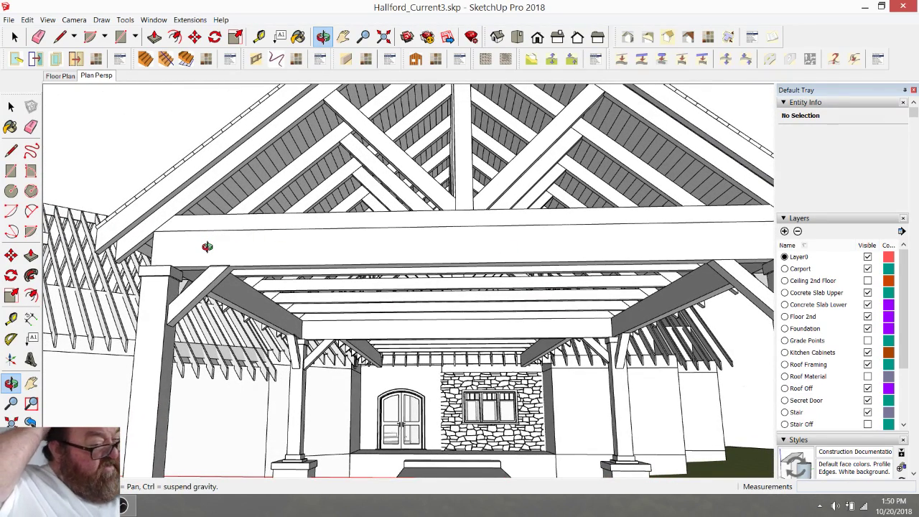
{"action": "mouse_move", "coordinate": [207, 246]}
{"action": "left_mouse_down"}
{"action": "mouse_move", "coordinate": [172, 232]}
{"action": "mouse_move", "coordinate": [237, 263]}
{"action": "mouse_move", "coordinate": [237, 254]}
{"action": "mouse_move", "coordinate": [206, 257]}
{"action": "left_mouse_up"}
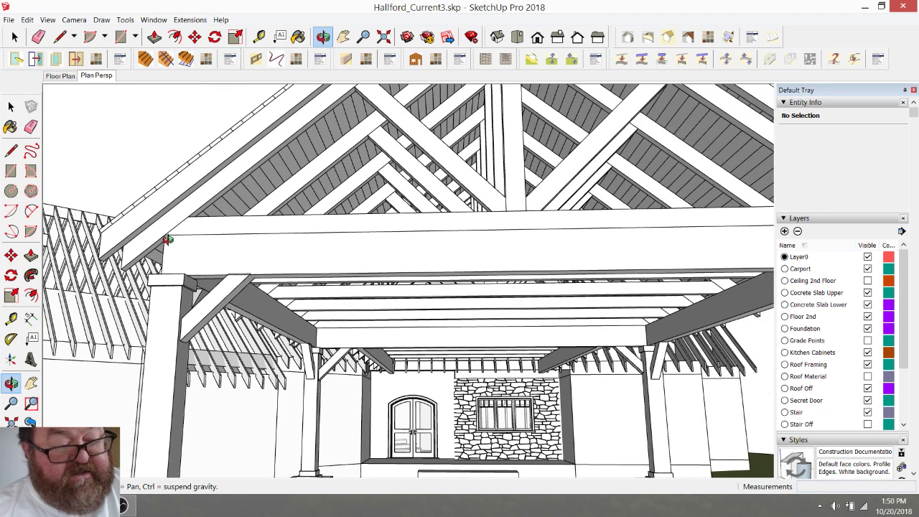
- Open the carport group and the nested group containing the front beam for editing
{"action": "left_click", "coordinate": [16, 37]}
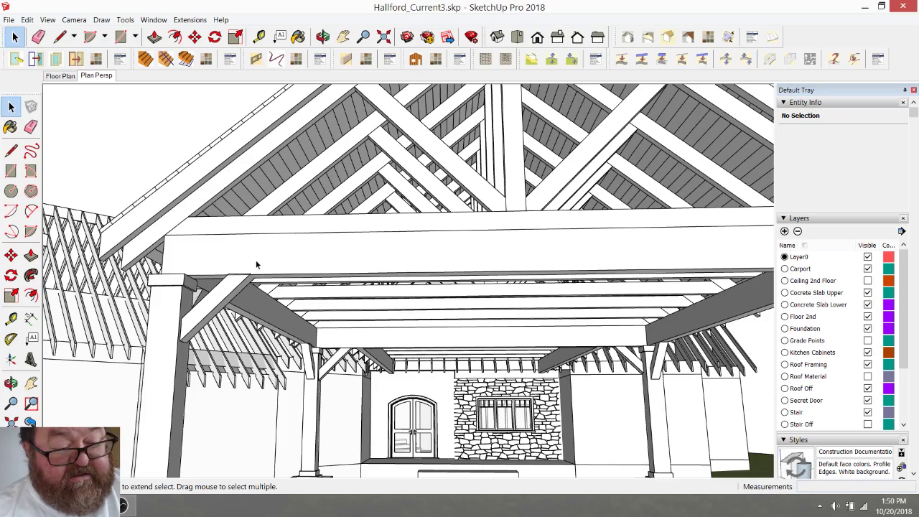
{"action": "left_click", "coordinate": [256, 264]}
{"action": "scroll", "coordinate": [242, 269], "scroll_direction": "down", "scroll_amount": 2}
{"action": "double_click", "coordinate": [244, 270]}
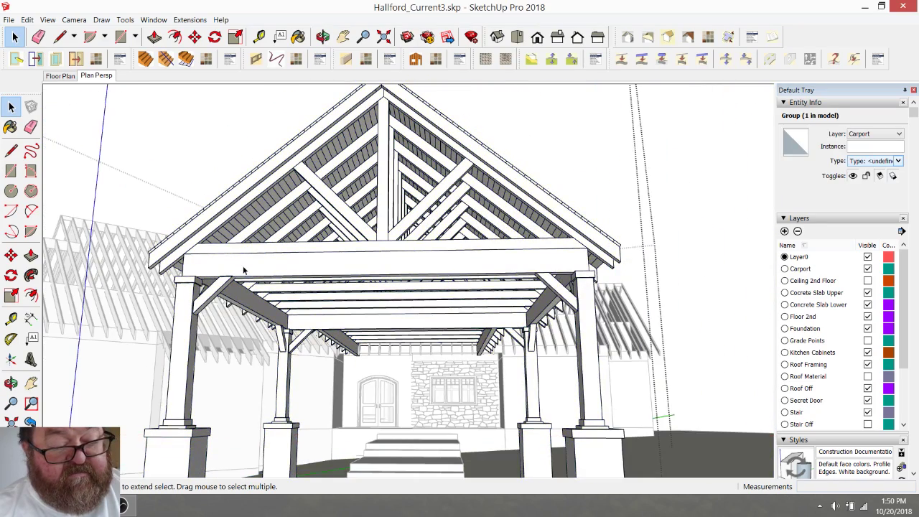
{"action": "double_click", "coordinate": [244, 270]}
{"action": "scroll", "coordinate": [187, 264], "scroll_direction": "up", "scroll_amount": 3}
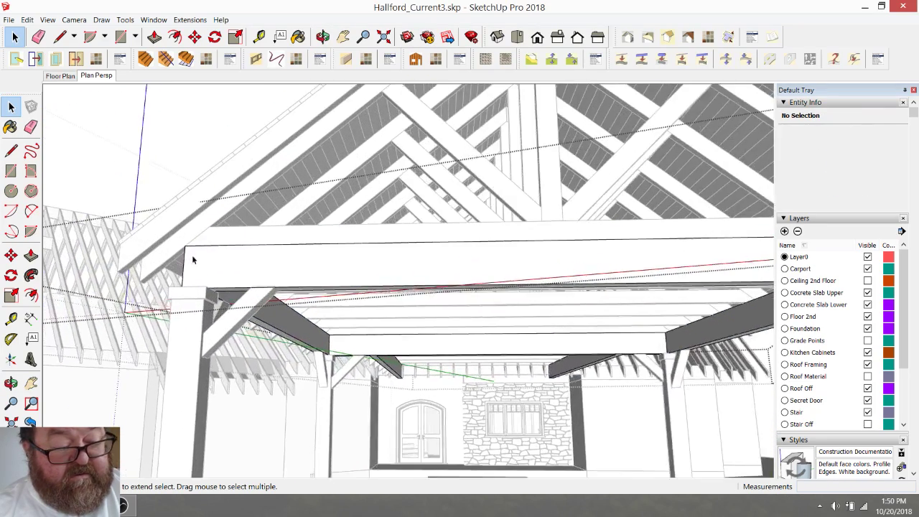
- Place a vertical guide 6" in from one end of the front beam and draw a dividing line along it down the face
{"action": "scroll", "coordinate": [192, 259], "scroll_direction": "up", "scroll_amount": 3}
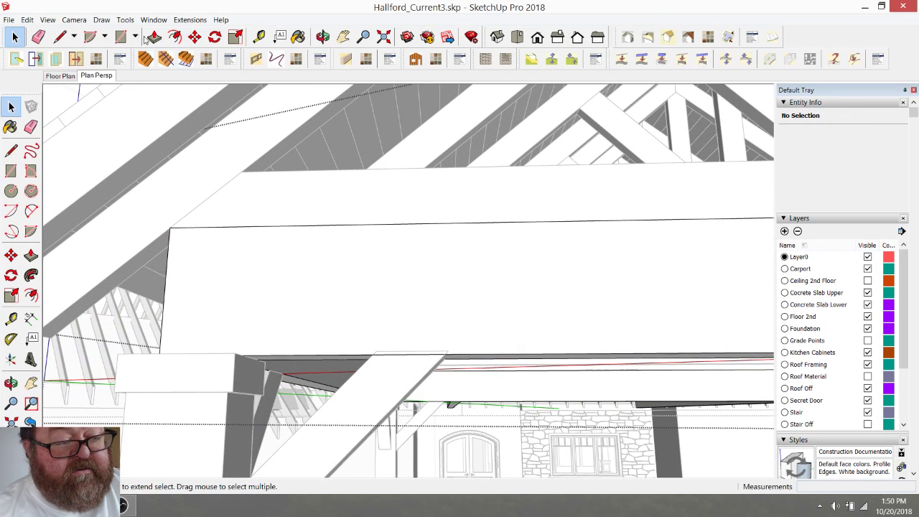
{"action": "left_click", "coordinate": [259, 38]}
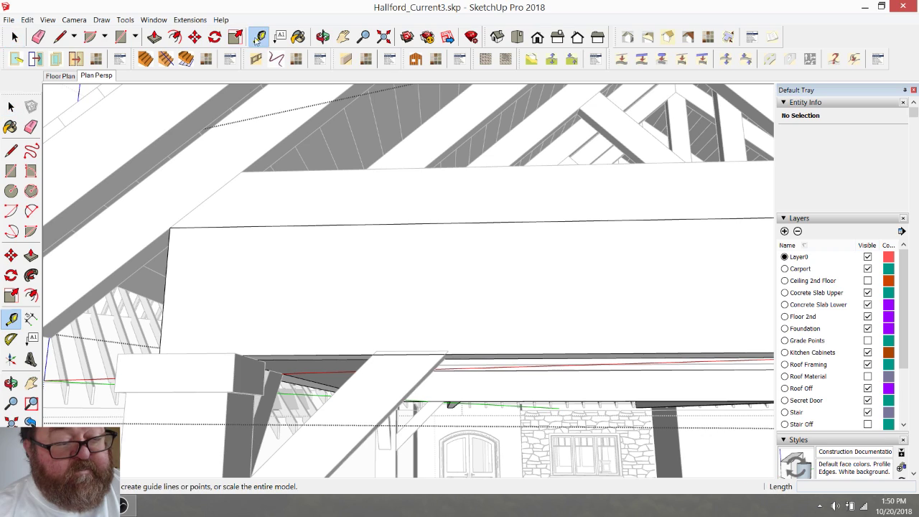
{"action": "left_click", "coordinate": [172, 265]}
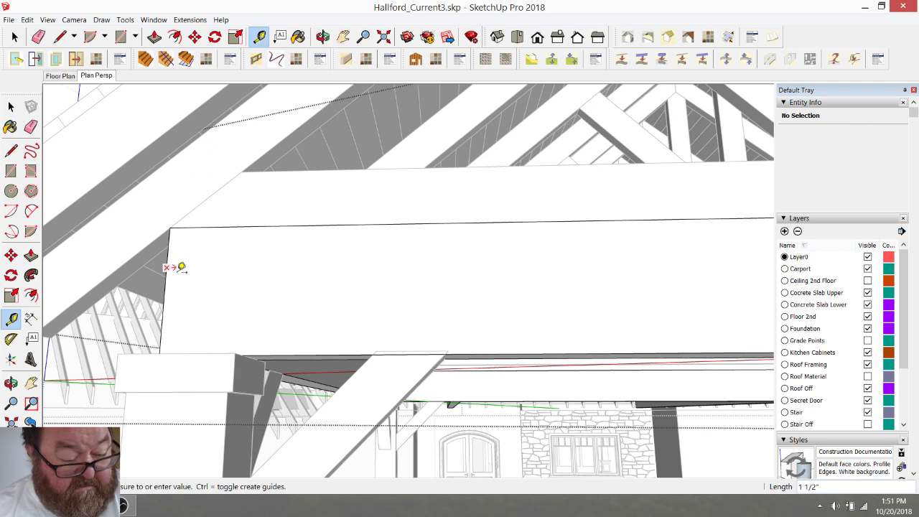
{"action": "left_click", "coordinate": [170, 276]}
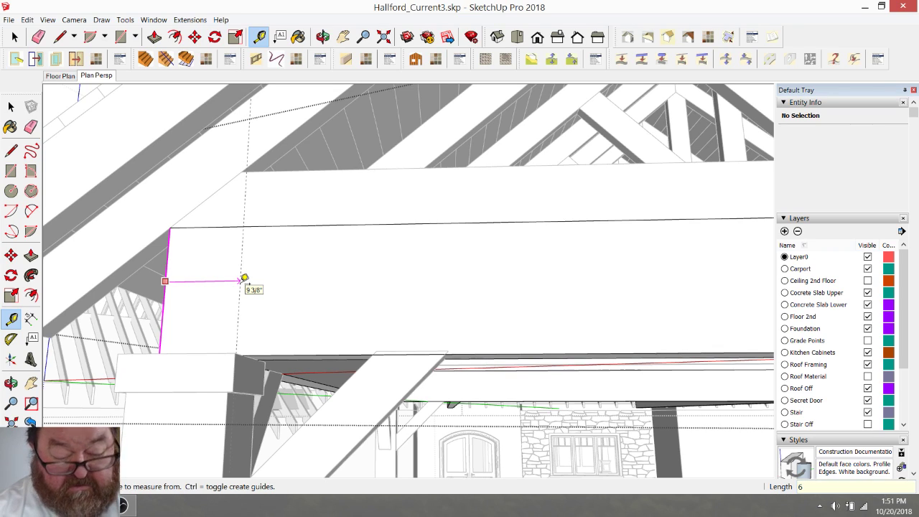
{"action": "left_click", "coordinate": [60, 36]}
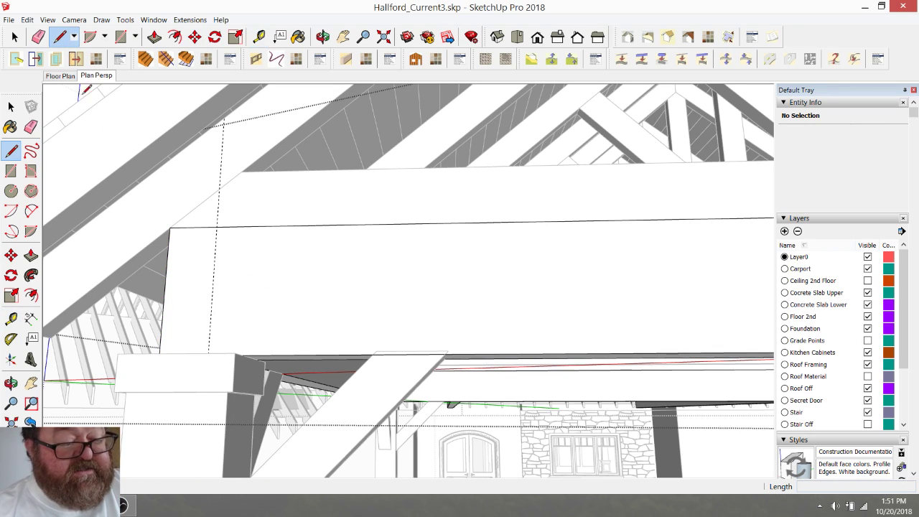
{"action": "left_click", "coordinate": [219, 225]}
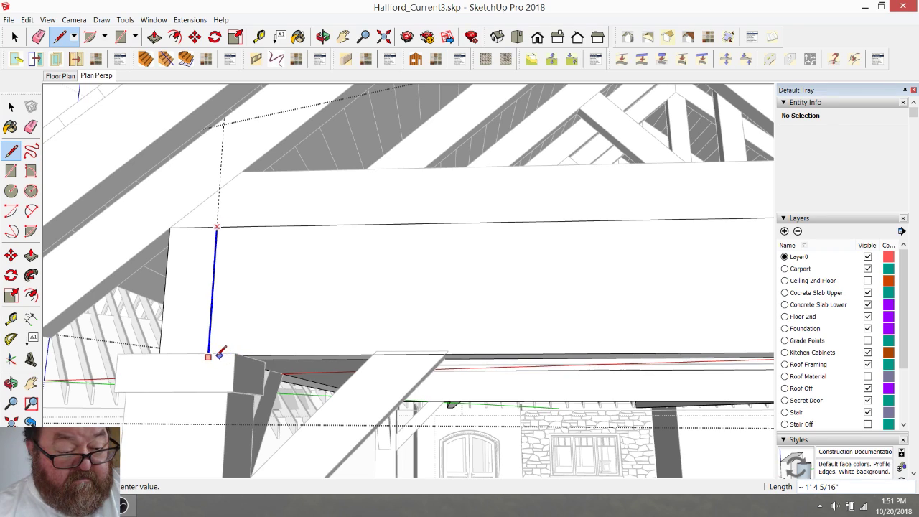
{"action": "left_click", "coordinate": [246, 354]}
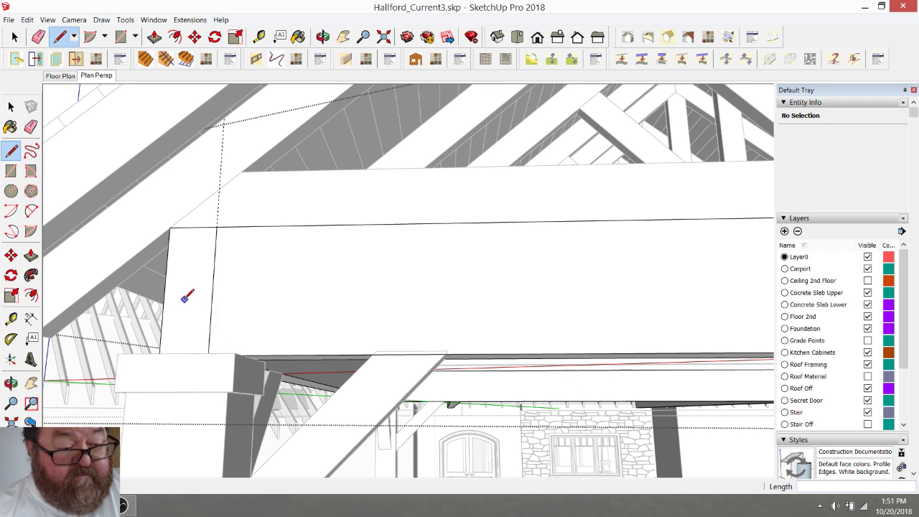
- Push/Pull the 6" wide end face 1' 4" forward from the front beam and erase its guide
{"action": "scroll", "coordinate": [186, 298], "scroll_direction": "up", "scroll_amount": 1}
{"action": "key", "text": "p"}
{"action": "left_click", "coordinate": [191, 269]}
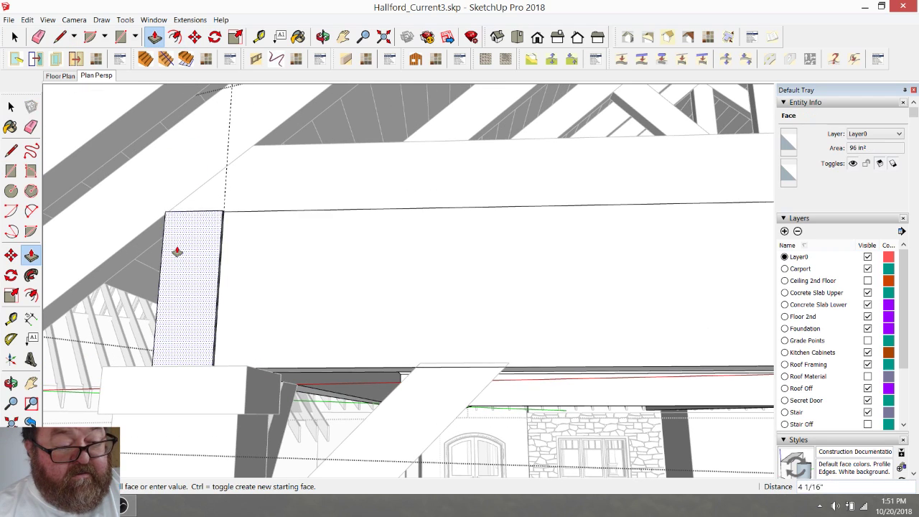
{"action": "left_click", "coordinate": [150, 94]}
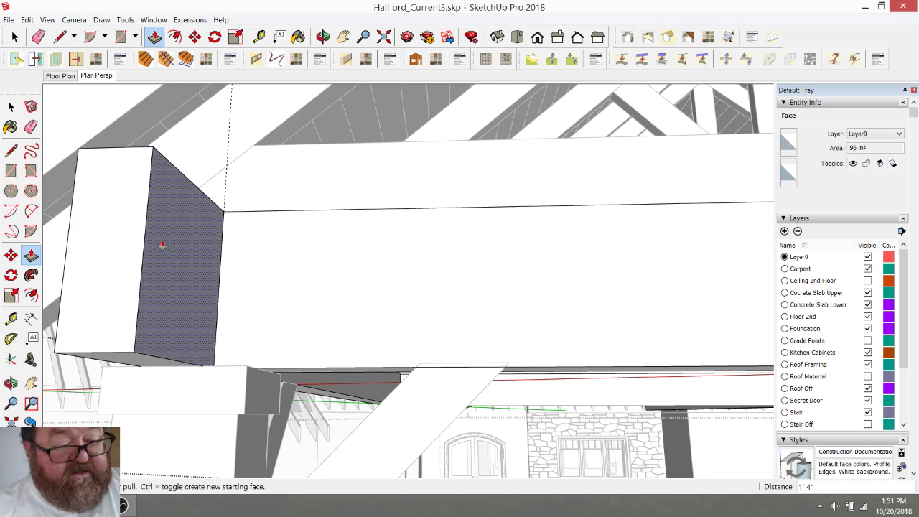
{"action": "scroll", "coordinate": [162, 245], "scroll_direction": "down", "scroll_amount": 3}
{"action": "key", "text": "e"}
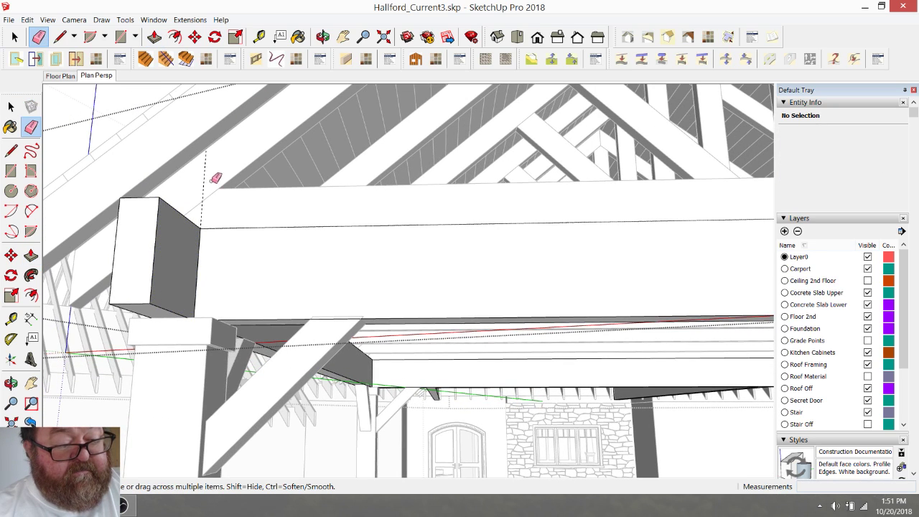
{"action": "scroll", "coordinate": [162, 266], "scroll_direction": "down", "scroll_amount": 4}
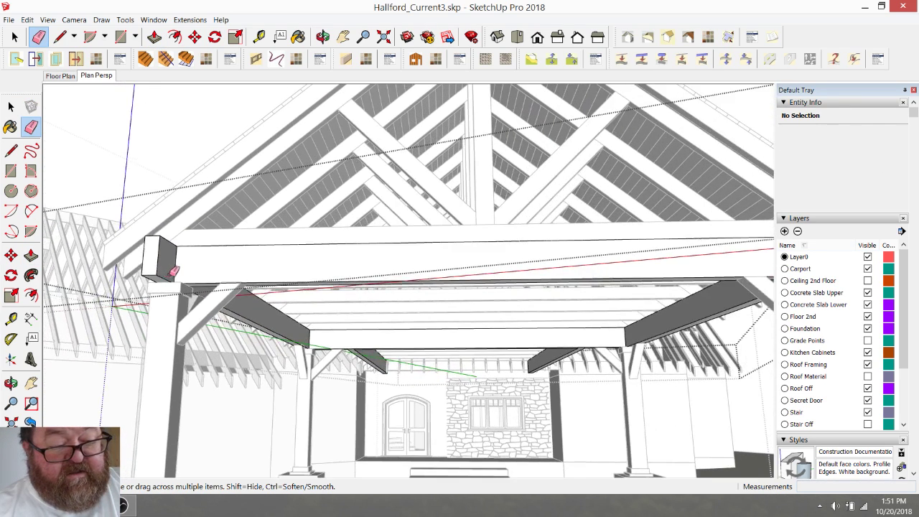
- Place a matching vertical guide near the front beam's opposite end and draw a dividing line along it down the face
{"action": "scroll", "coordinate": [650, 244], "scroll_direction": "up", "scroll_amount": 4}
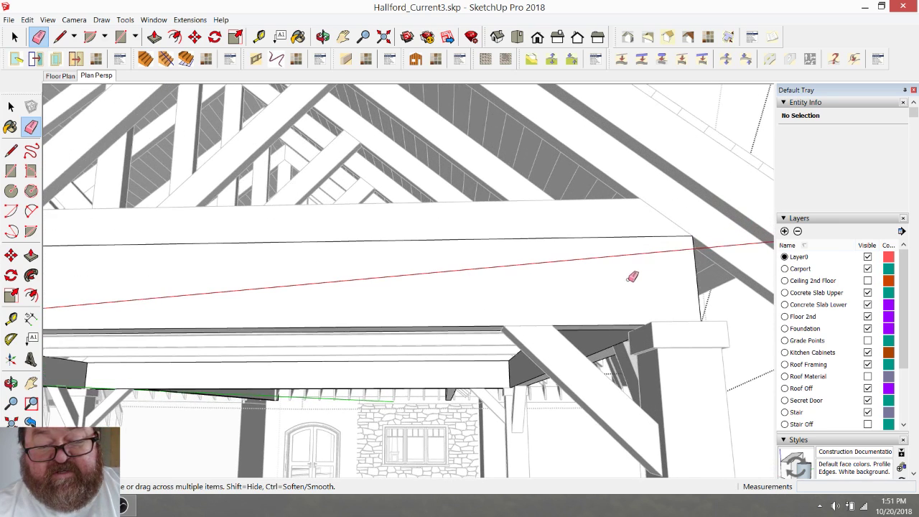
{"action": "left_click", "coordinate": [259, 37]}
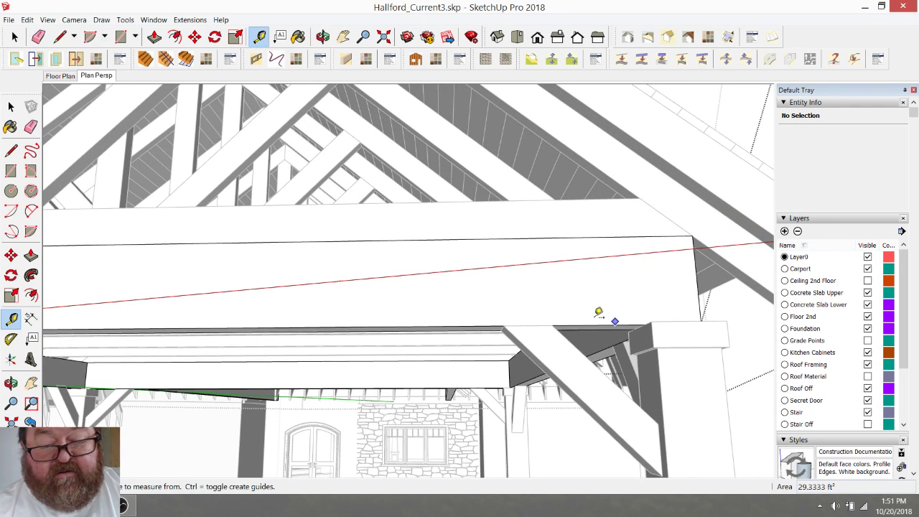
{"action": "scroll", "coordinate": [600, 311], "scroll_direction": "down", "scroll_amount": 2}
{"action": "scroll", "coordinate": [670, 294], "scroll_direction": "up", "scroll_amount": 3}
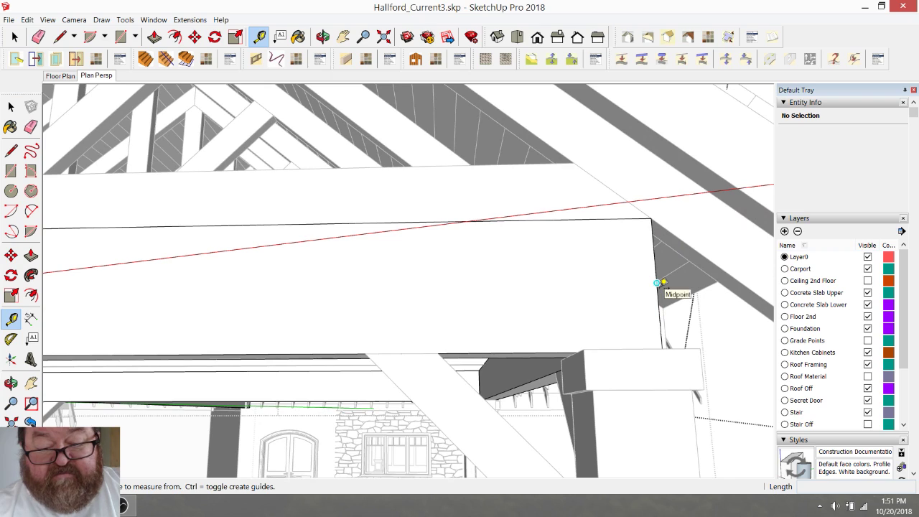
{"action": "left_click", "coordinate": [657, 283]}
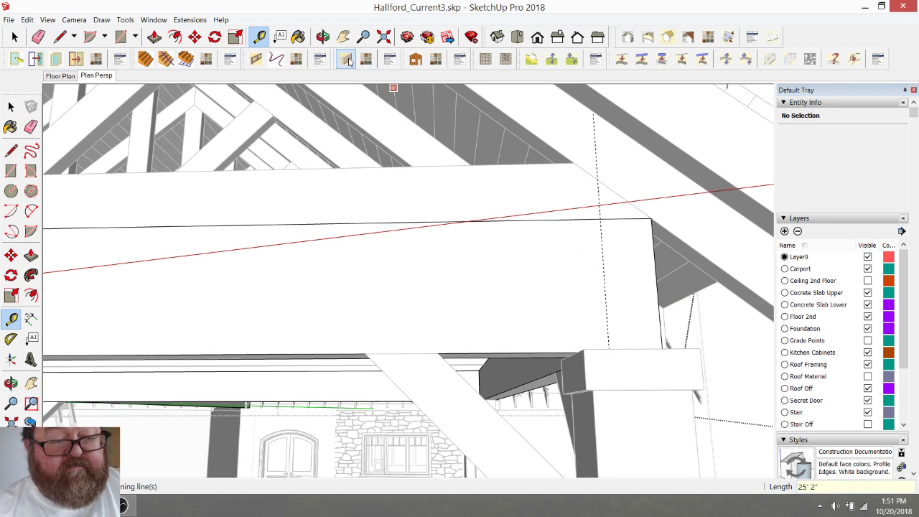
{"action": "left_click", "coordinate": [323, 37]}
{"action": "scroll", "coordinate": [390, 201], "scroll_direction": "down", "scroll_amount": 2}
{"action": "left_click_drag", "start_coordinate": [389, 201], "coordinate": [309, 143]}
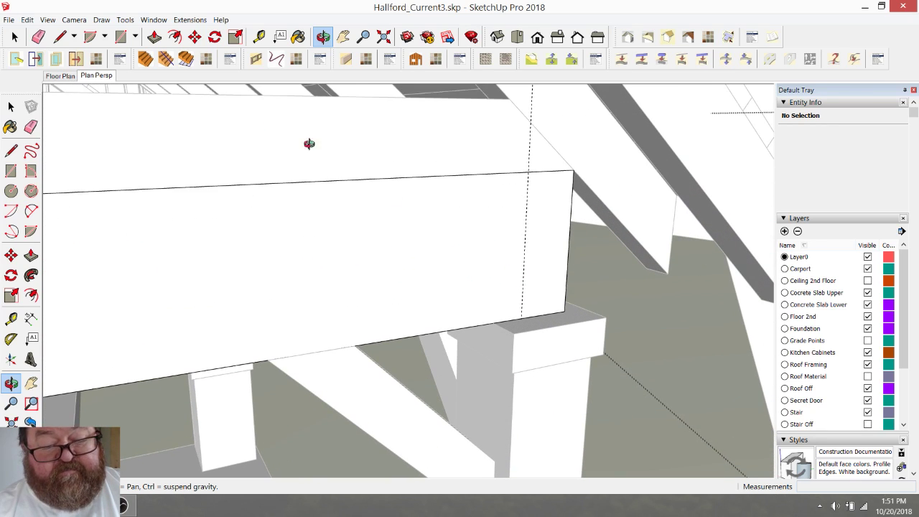
{"action": "left_click", "coordinate": [59, 36]}
{"action": "left_click", "coordinate": [528, 171]}
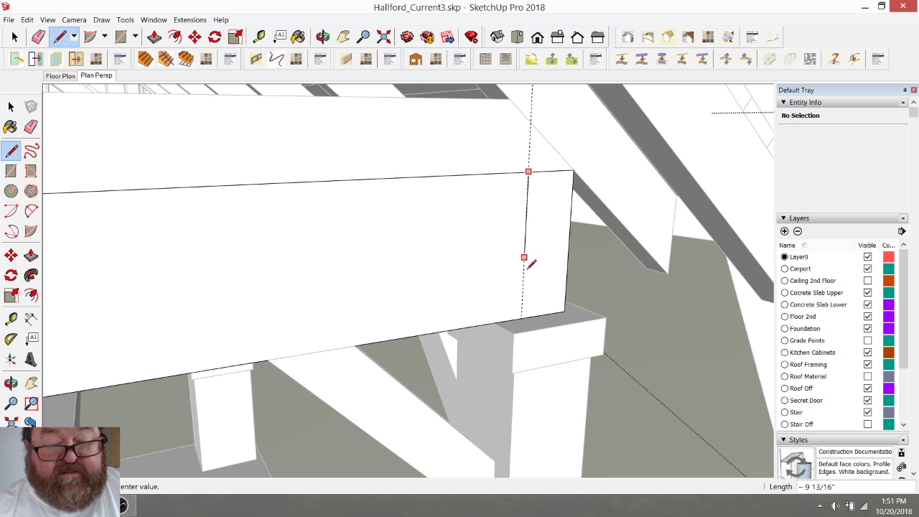
- Push/Pull the narrow face at the front beam's second end 1' 4" forward
{"action": "left_click", "coordinate": [154, 37]}
{"action": "left_click_drag", "start_coordinate": [546, 244], "coordinate": [665, 142]}
{"action": "scroll", "coordinate": [628, 240], "scroll_direction": "down", "scroll_amount": 1}
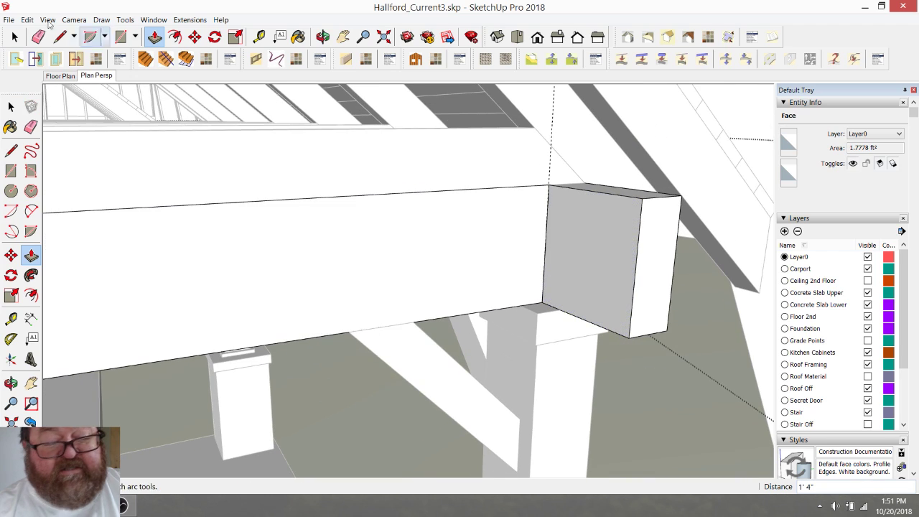
- Delete the front cross beam's span between its two projecting end pieces, leaving the end pieces in place
{"action": "left_click", "coordinate": [38, 36]}
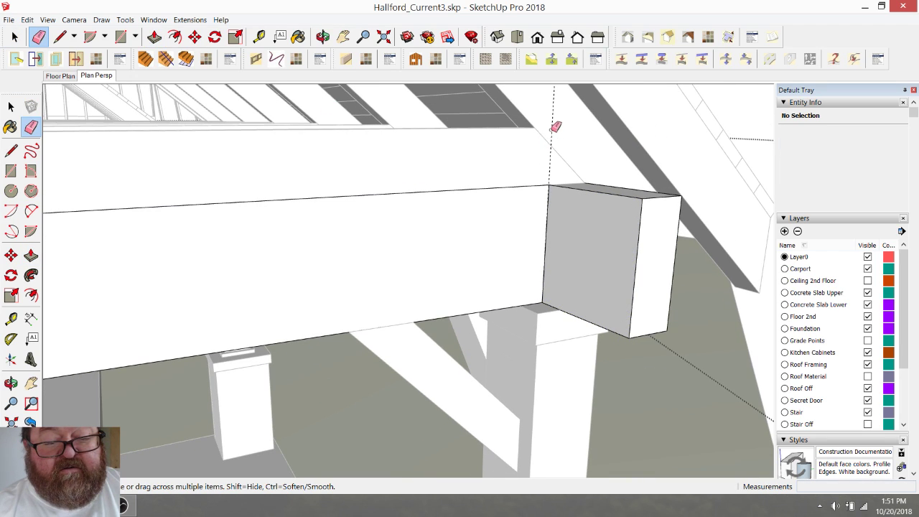
{"action": "scroll", "coordinate": [567, 158], "scroll_direction": "down", "scroll_amount": 6}
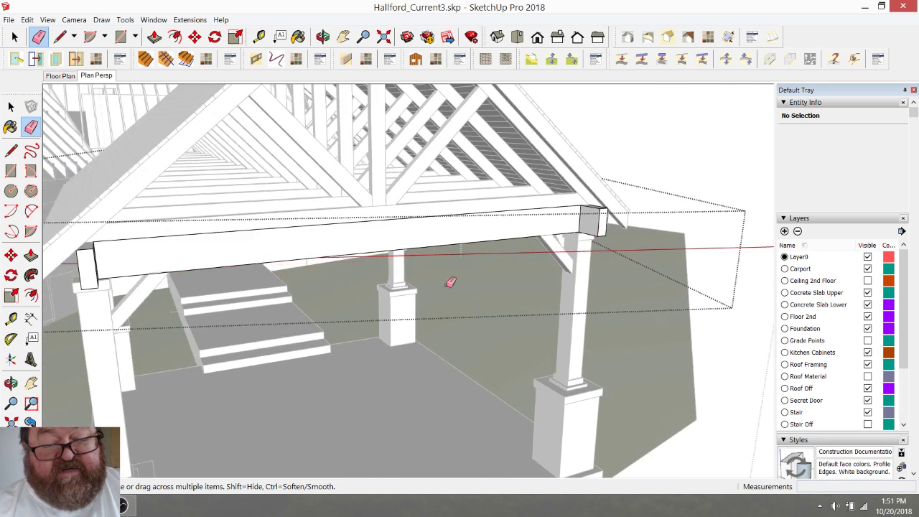
{"action": "scroll", "coordinate": [203, 250], "scroll_direction": "down", "scroll_amount": 3}
{"action": "scroll", "coordinate": [201, 323], "scroll_direction": "up", "scroll_amount": 2}
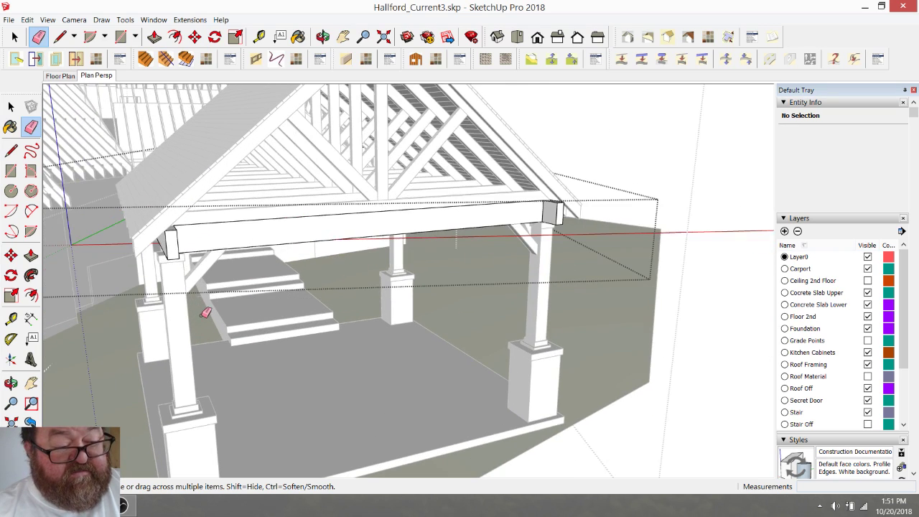
{"action": "left_click", "coordinate": [324, 37]}
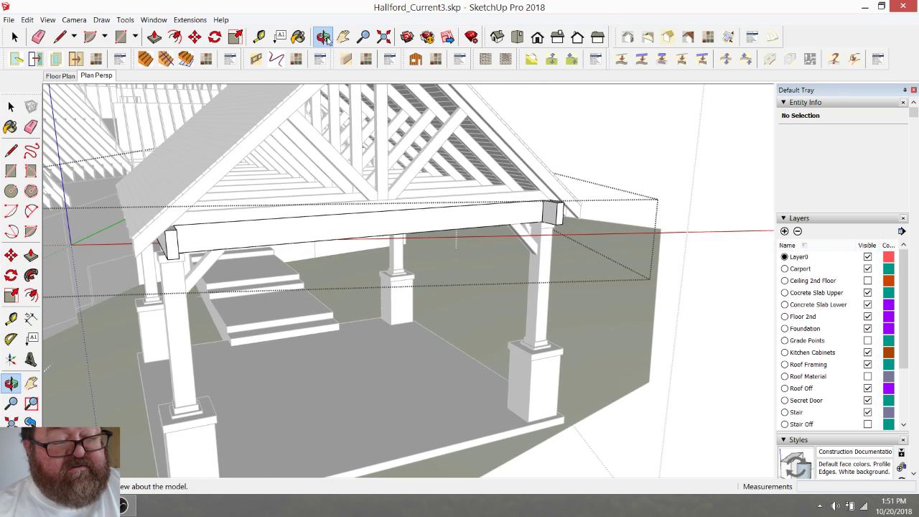
{"action": "left_click", "coordinate": [38, 37]}
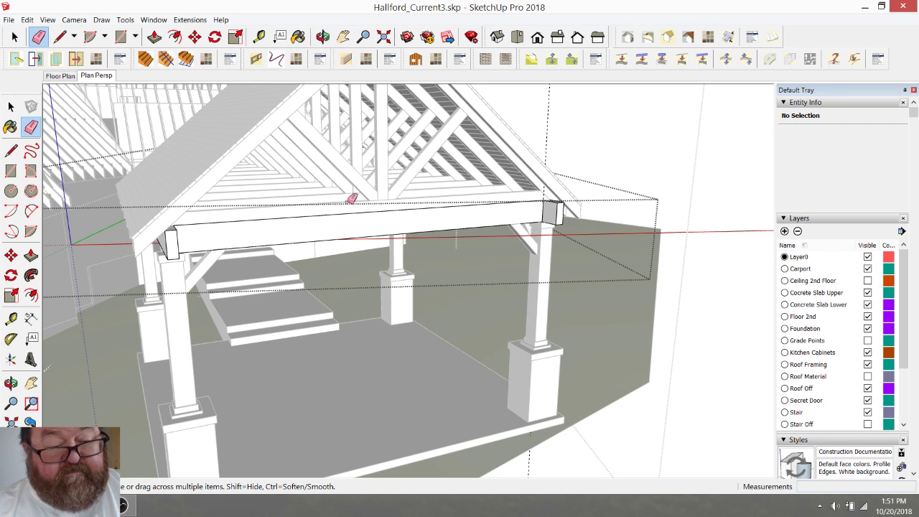
{"action": "left_click", "coordinate": [323, 37]}
{"action": "left_click_drag", "start_coordinate": [353, 199], "coordinate": [308, 244]}
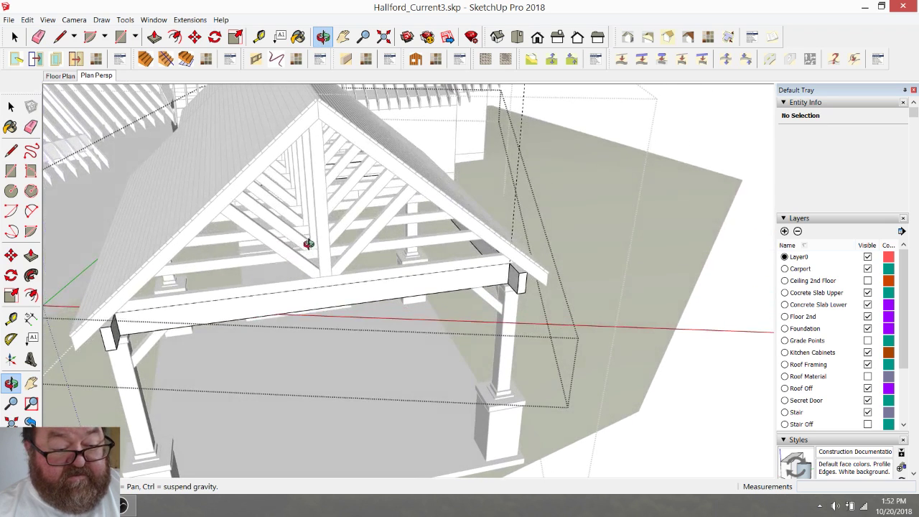
{"action": "left_click", "coordinate": [14, 36]}
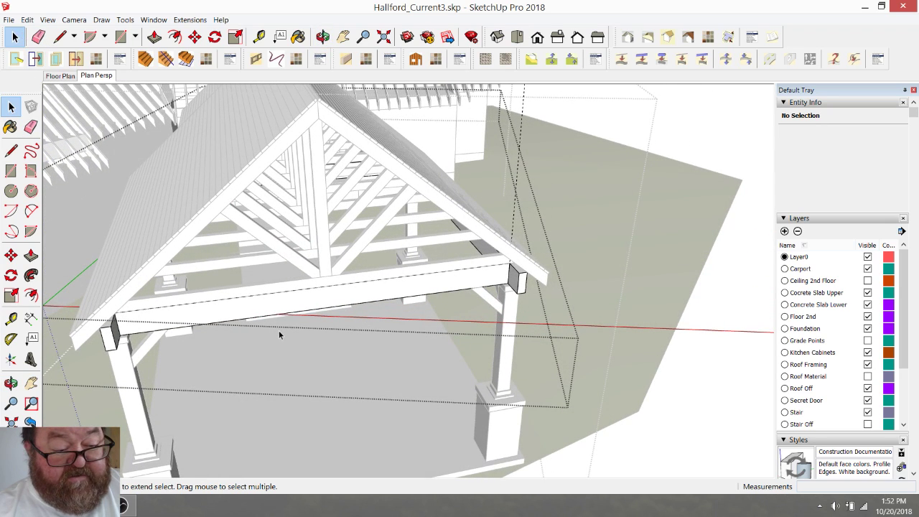
{"action": "triple_click", "coordinate": [272, 295]}
{"action": "key", "text": "Delete"}
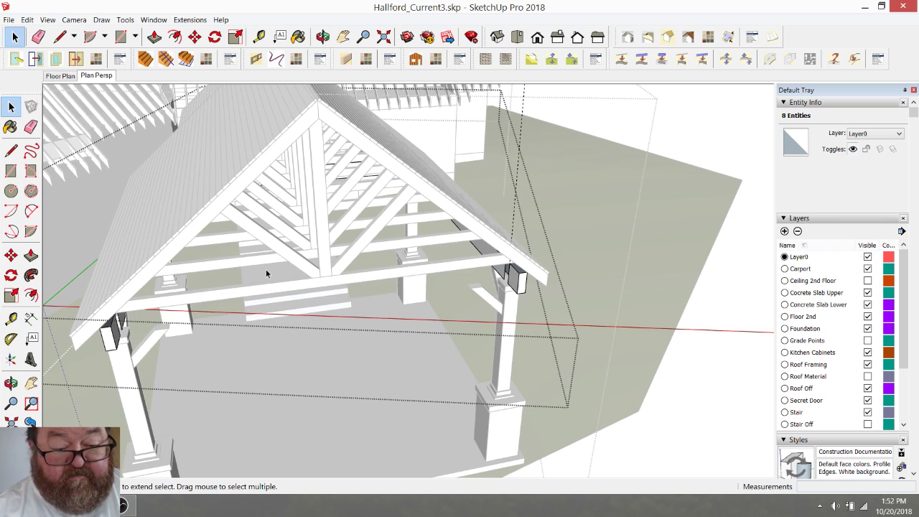
- Draw a line along the bottom edge across the gap between the side beam and its projecting end
{"action": "scroll", "coordinate": [495, 273], "scroll_direction": "up", "scroll_amount": 6}
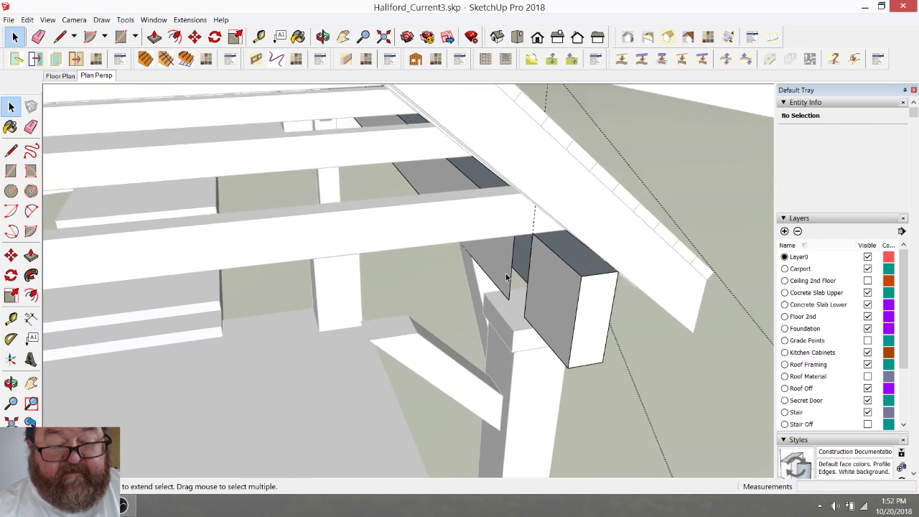
{"action": "scroll", "coordinate": [506, 276], "scroll_direction": "up", "scroll_amount": 3}
{"action": "left_click", "coordinate": [61, 36]}
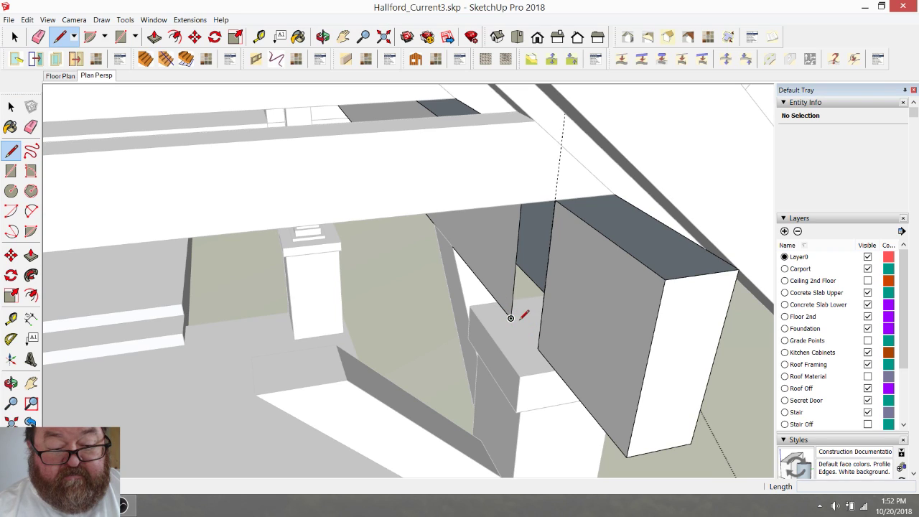
{"action": "left_click", "coordinate": [510, 318]}
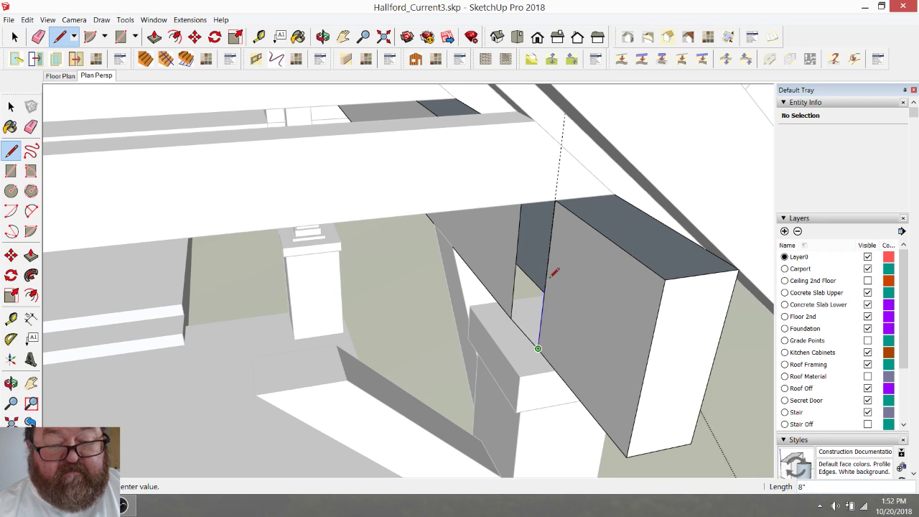
{"action": "left_click", "coordinate": [322, 37]}
{"action": "left_click_drag", "start_coordinate": [546, 237], "coordinate": [583, 74]}
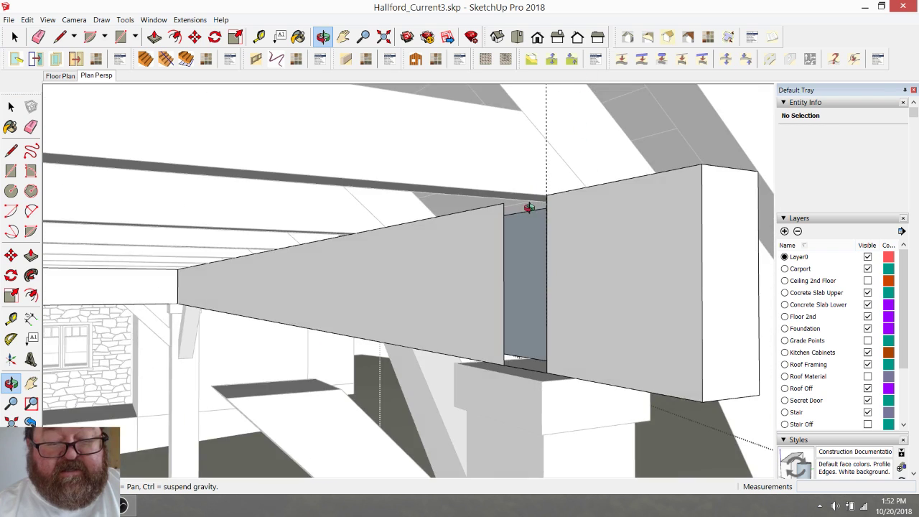
{"action": "middle_click_drag", "start_coordinate": [528, 208], "coordinate": [548, 182]}
{"action": "left_click", "coordinate": [61, 37]}
{"action": "left_click", "coordinate": [573, 345]}
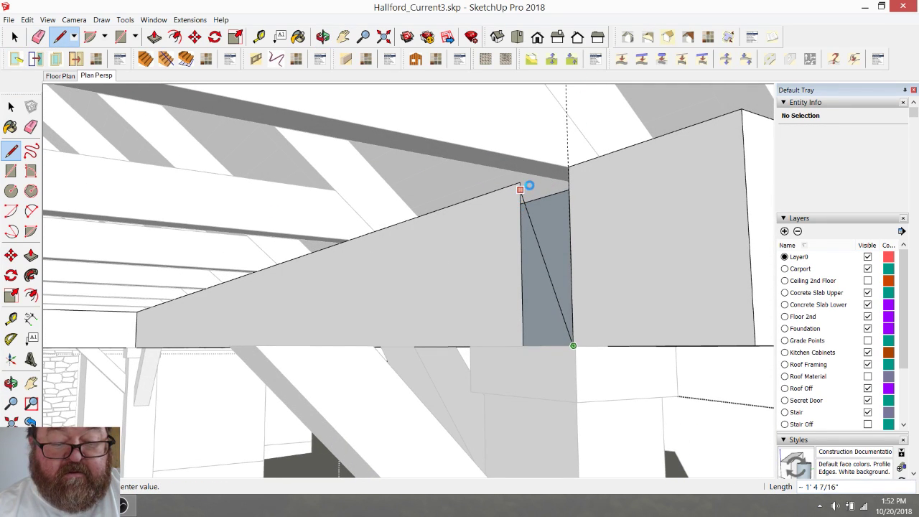
{"action": "key", "text": "Escape"}
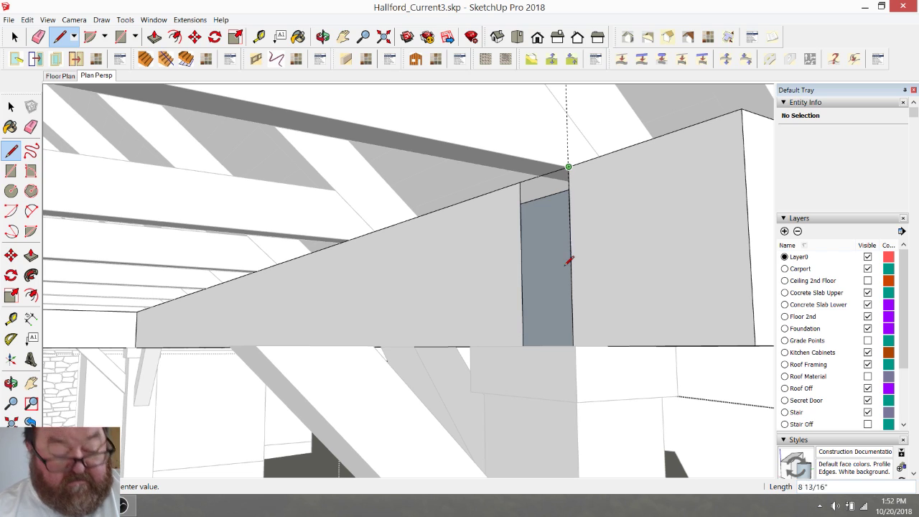
{"action": "key", "text": "Escape"}
- Draw a rectangle about 6 1/4" by 1' 4" closing the inner side of the gap between side beam and projecting end
{"action": "key", "text": "o"}
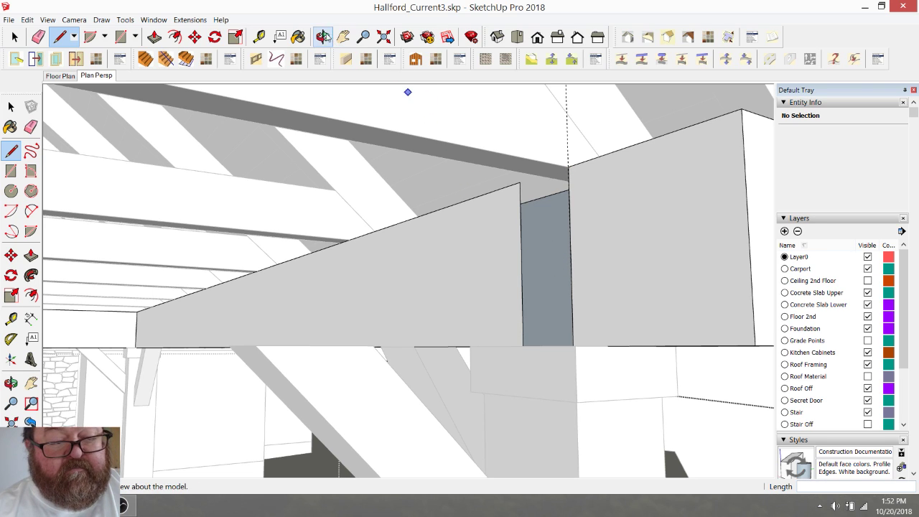
{"action": "left_click_drag", "start_coordinate": [406, 168], "coordinate": [424, 225]}
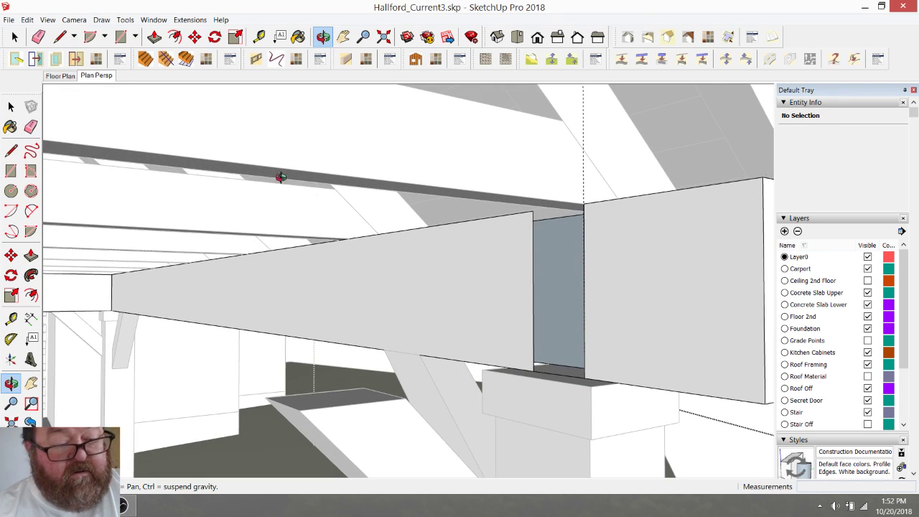
{"action": "left_click", "coordinate": [120, 37]}
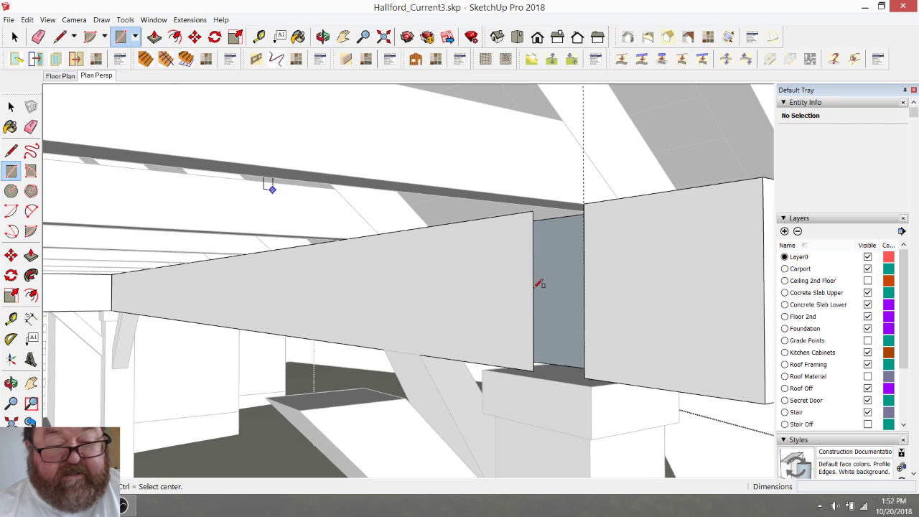
{"action": "left_click", "coordinate": [532, 208]}
{"action": "left_click", "coordinate": [589, 376]}
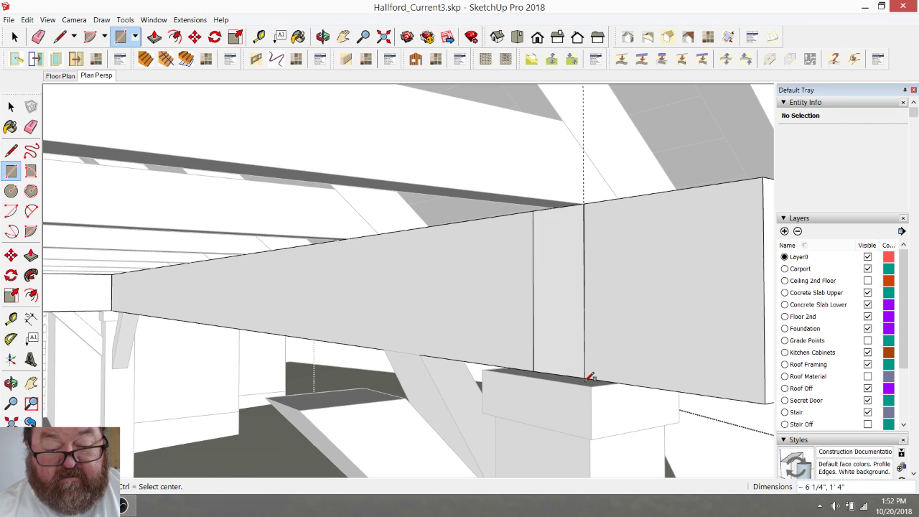
- Erase the vertical guide at the beam end, and try erasing the seam edge beside the new rectangle before restoring it
{"action": "left_click", "coordinate": [38, 36]}
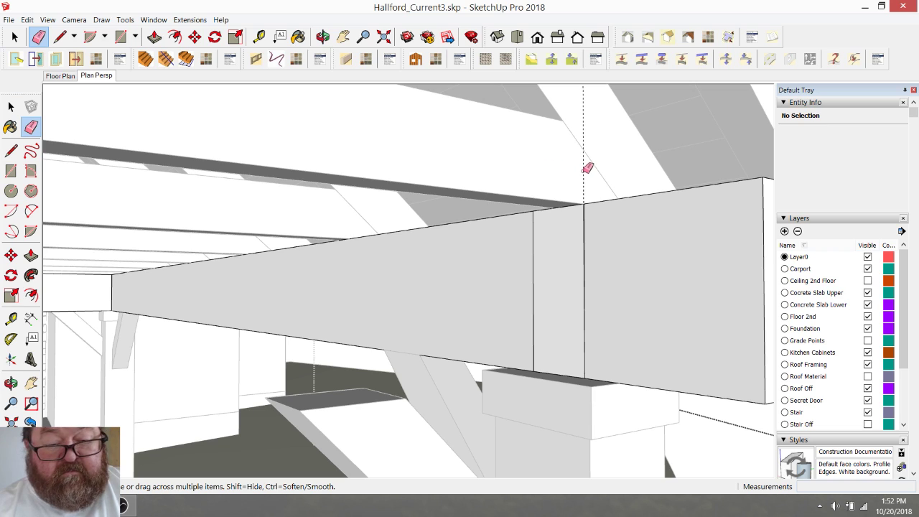
{"action": "left_click", "coordinate": [585, 240]}
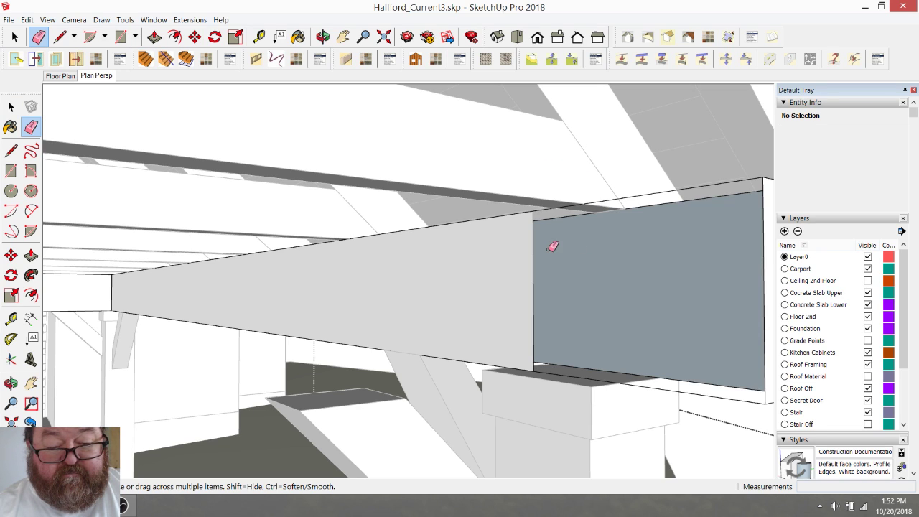
{"action": "key", "text": "ctrl+z"}
- Try to Push/Pull the projecting end's inner face flush with the new rectangular infill
{"action": "scroll", "coordinate": [443, 264], "scroll_direction": "down", "scroll_amount": 2}
{"action": "scroll", "coordinate": [652, 282], "scroll_direction": "up", "scroll_amount": 3}
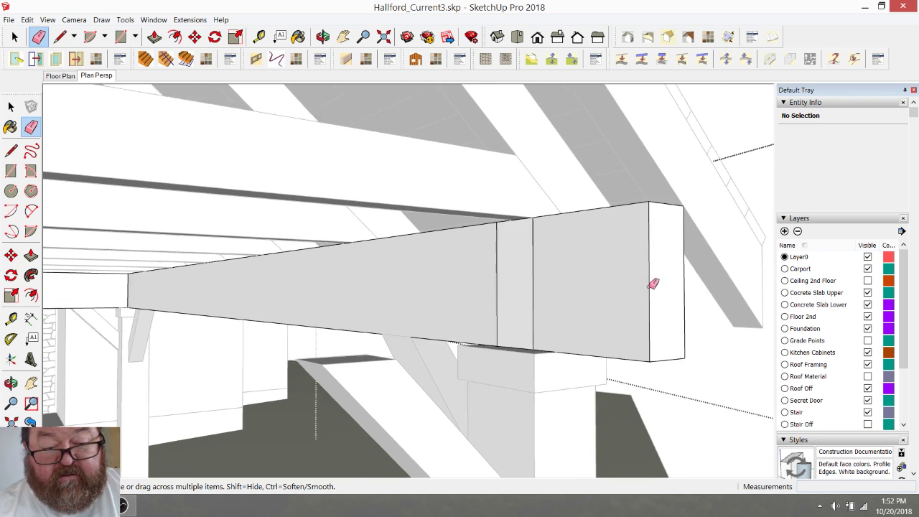
{"action": "scroll", "coordinate": [514, 272], "scroll_direction": "up", "scroll_amount": 5}
{"action": "scroll", "coordinate": [380, 246], "scroll_direction": "down", "scroll_amount": 1}
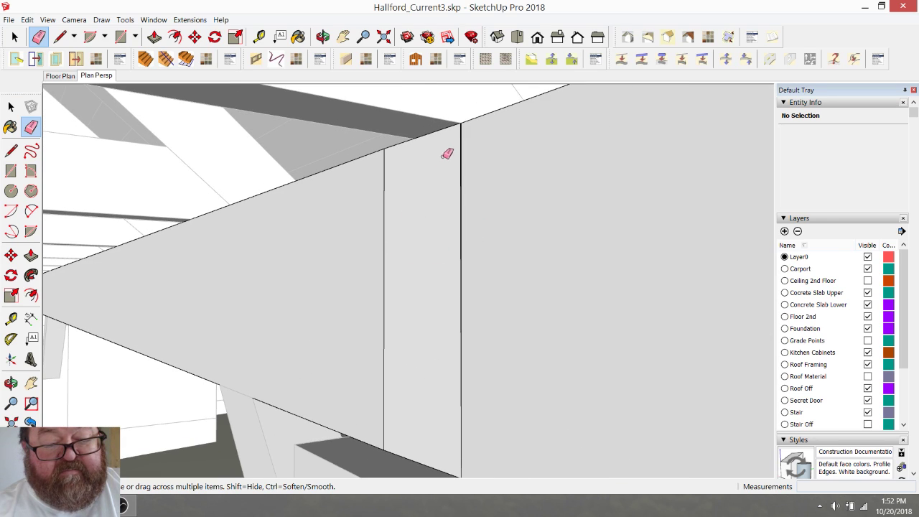
{"action": "scroll", "coordinate": [450, 149], "scroll_direction": "up", "scroll_amount": 3}
{"action": "scroll", "coordinate": [454, 143], "scroll_direction": "up", "scroll_amount": 1}
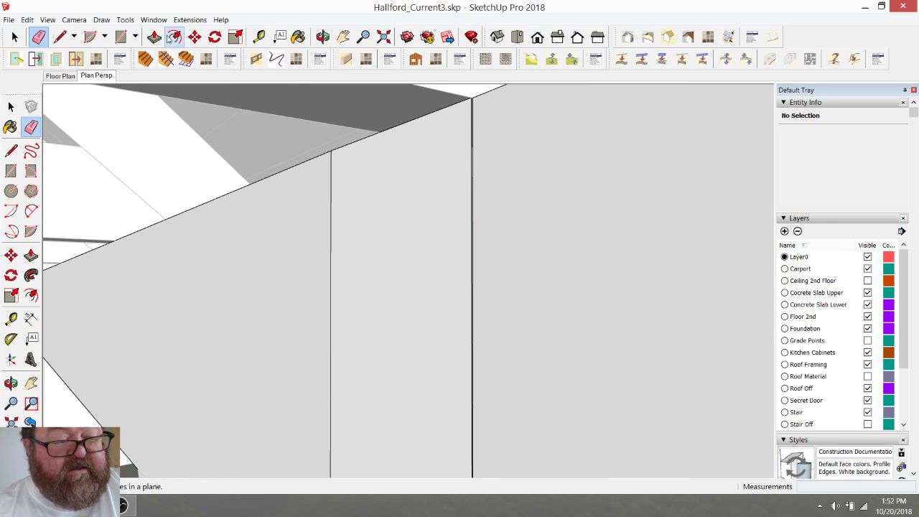
{"action": "left_click", "coordinate": [154, 37]}
{"action": "left_click", "coordinate": [471, 127]}
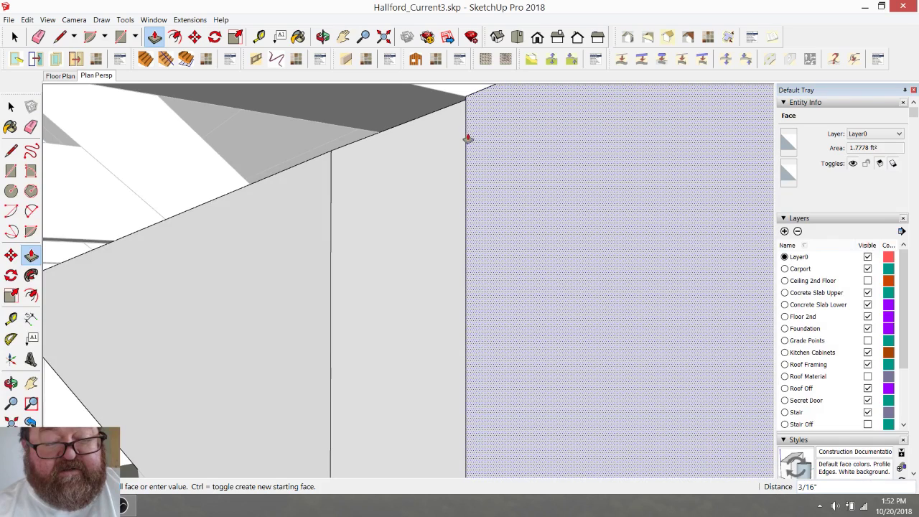
{"action": "left_click", "coordinate": [468, 213]}
- Push/Pull the projecting end's inner face about 1/8" to bring it flush with the adjoining infill face
{"action": "scroll", "coordinate": [419, 224], "scroll_direction": "down", "scroll_amount": 1}
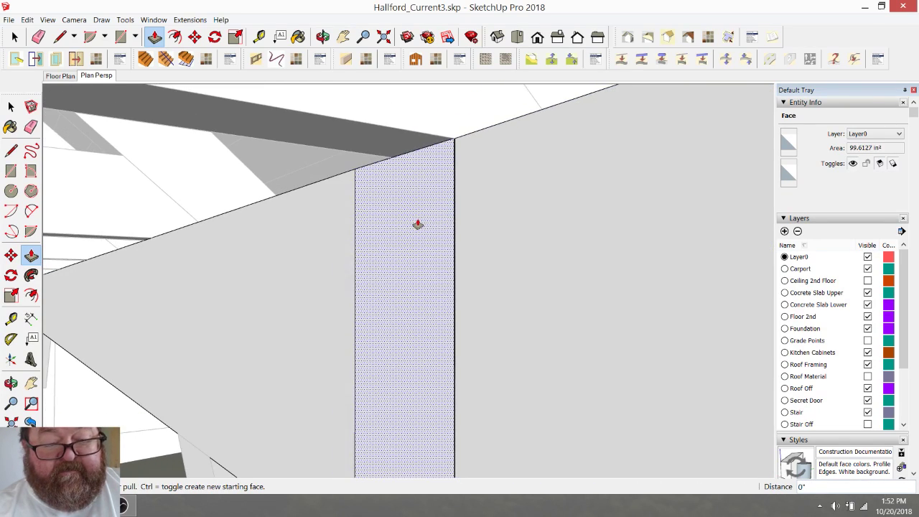
{"action": "scroll", "coordinate": [448, 146], "scroll_direction": "up", "scroll_amount": 3}
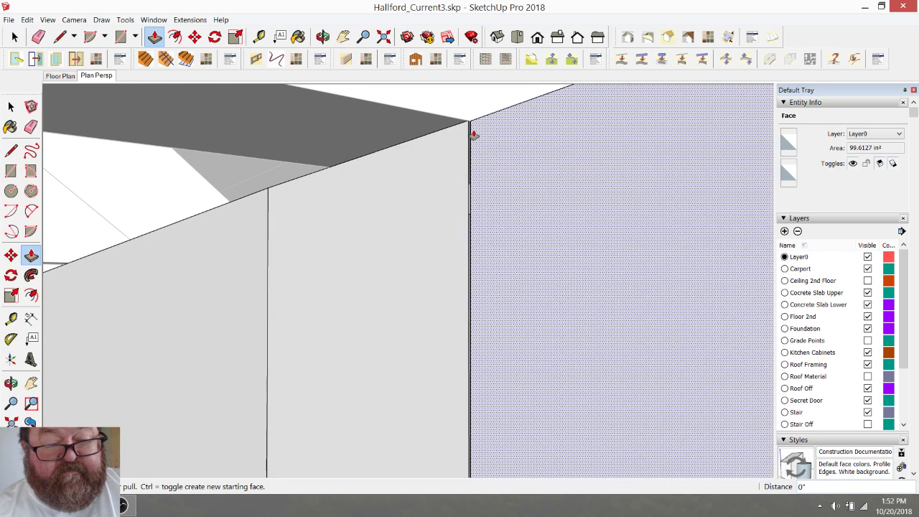
{"action": "left_click", "coordinate": [468, 136]}
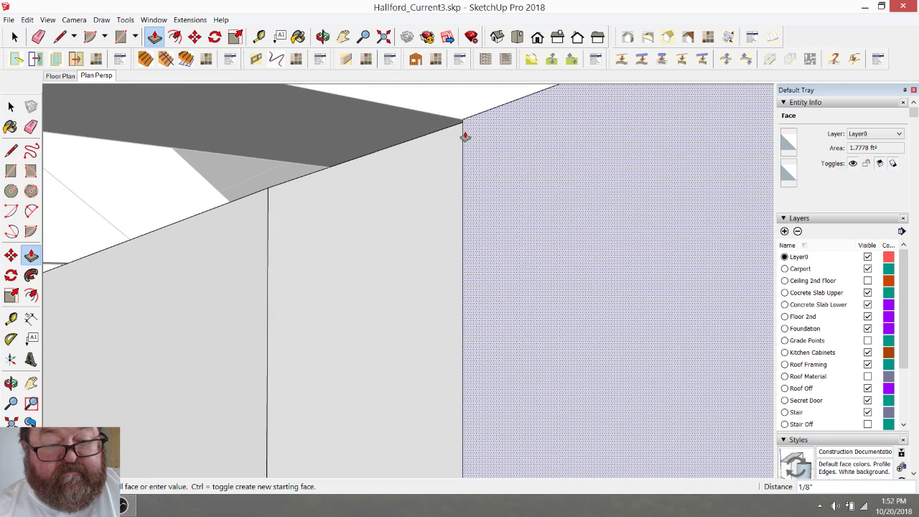
{"action": "left_click", "coordinate": [456, 200]}
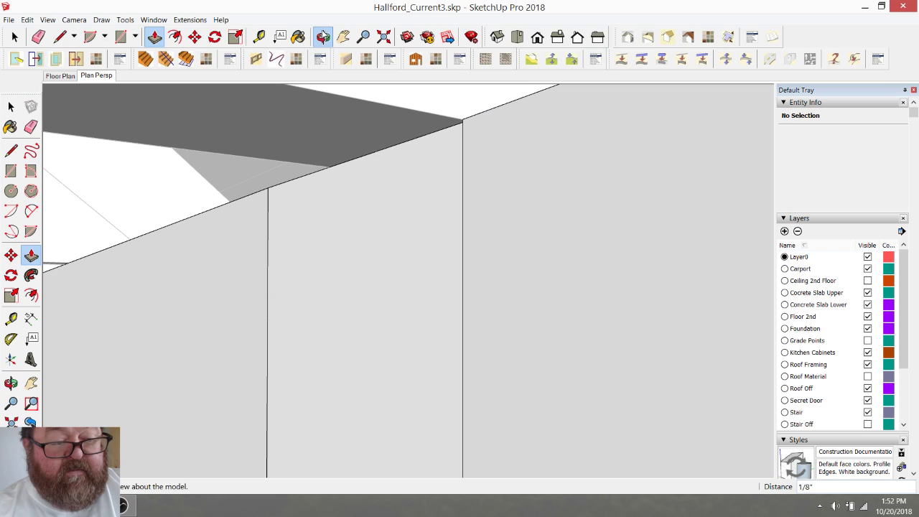
- Push/Pull the slightly offset face on the beam's outer side about 1/16" toward alignment with the projecting end
{"action": "left_click", "coordinate": [11, 383]}
{"action": "left_click_drag", "start_coordinate": [386, 209], "coordinate": [746, 212]}
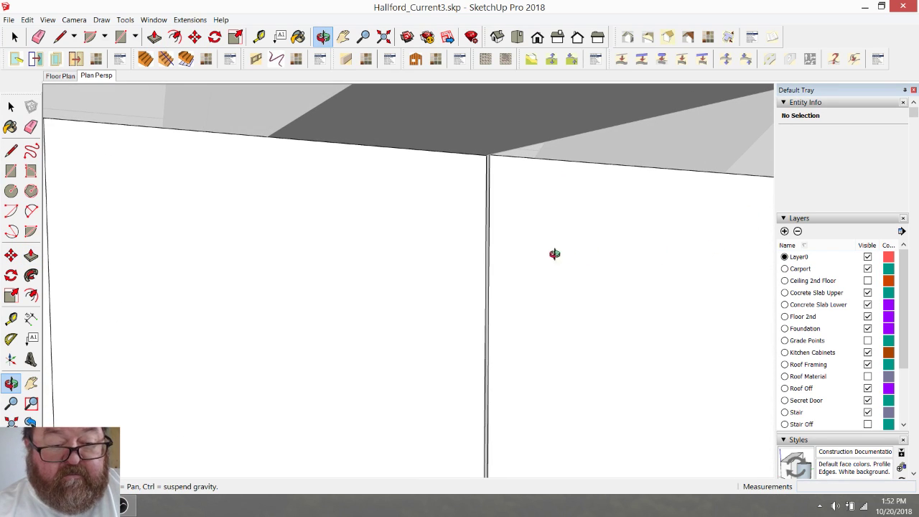
{"action": "left_click", "coordinate": [154, 37]}
{"action": "left_click", "coordinate": [489, 194]}
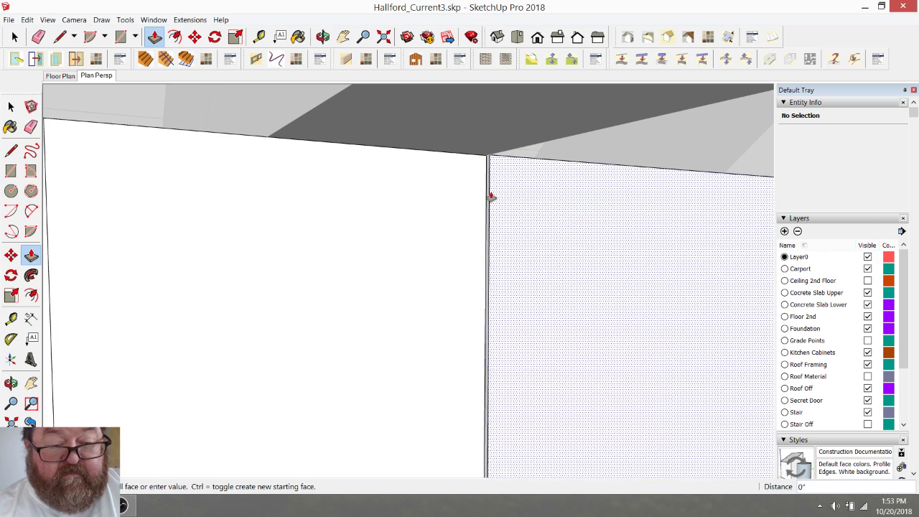
{"action": "left_click", "coordinate": [472, 206]}
{"action": "scroll", "coordinate": [338, 164], "scroll_direction": "down", "scroll_amount": 3}
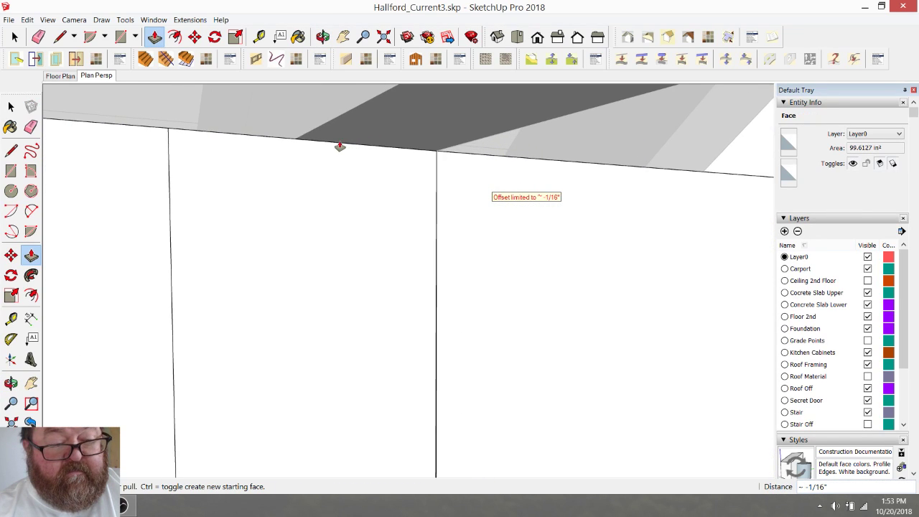
- Erase the vertical seam edges on the beam's outer side, removing the mismatched faces at the projecting end
{"action": "left_click", "coordinate": [38, 37]}
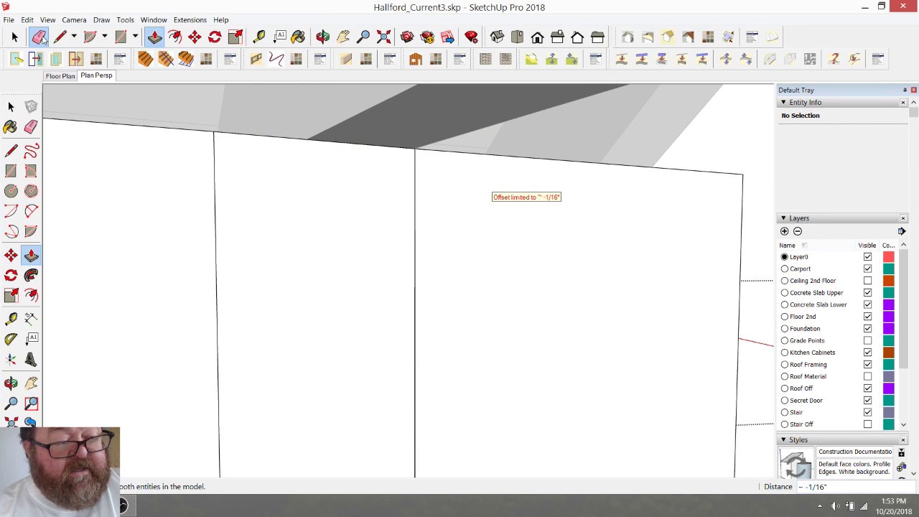
{"action": "left_click", "coordinate": [418, 173]}
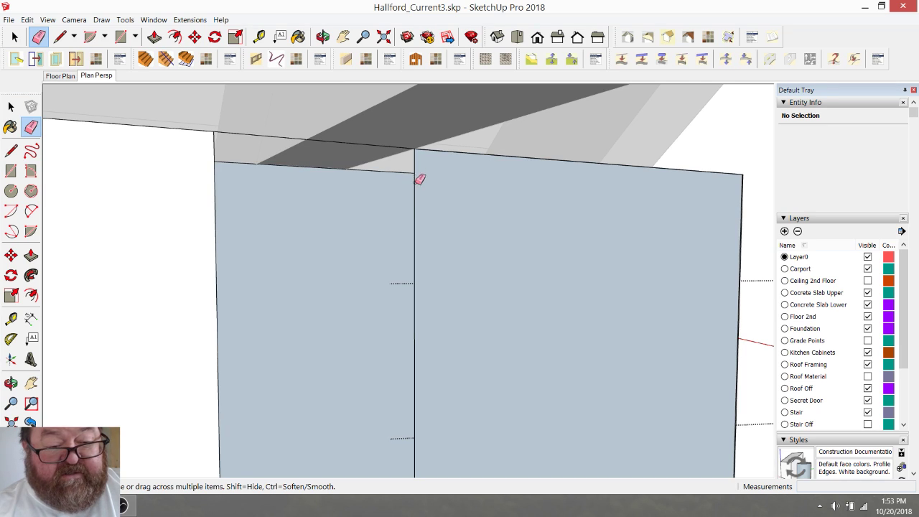
{"action": "scroll", "coordinate": [396, 211], "scroll_direction": "down", "scroll_amount": 2}
{"action": "scroll", "coordinate": [491, 255], "scroll_direction": "down", "scroll_amount": 2}
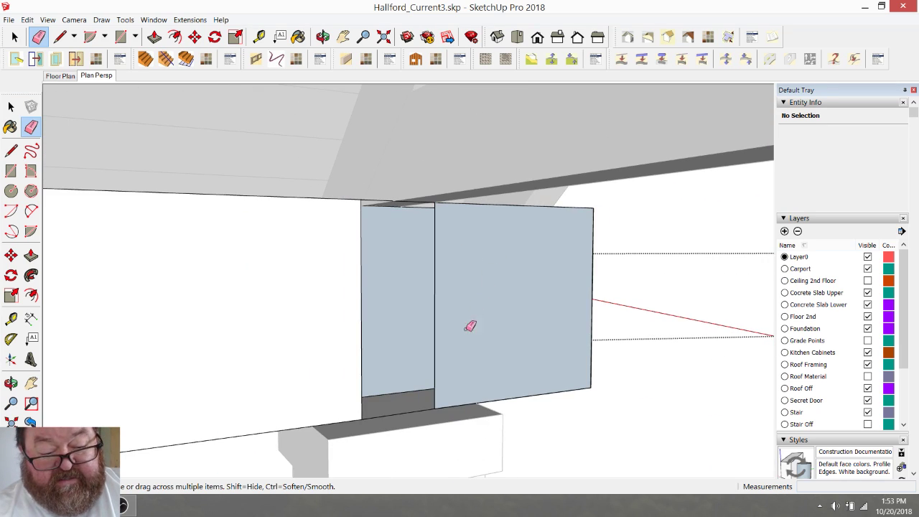
{"action": "left_click", "coordinate": [436, 269]}
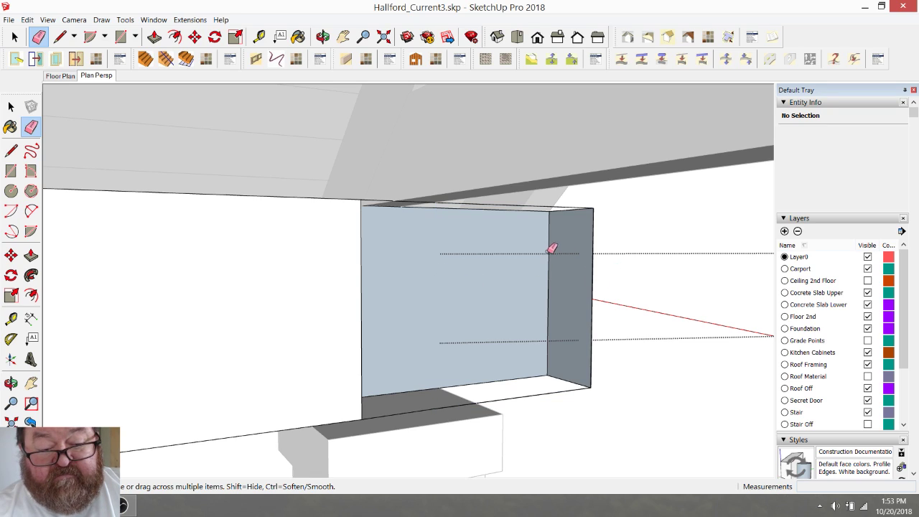
- Draw a rectangle about 1' 10 1/4" by 1' 4" across the open side of the beam's projecting end
{"action": "left_click", "coordinate": [117, 36]}
{"action": "left_click", "coordinate": [360, 199]}
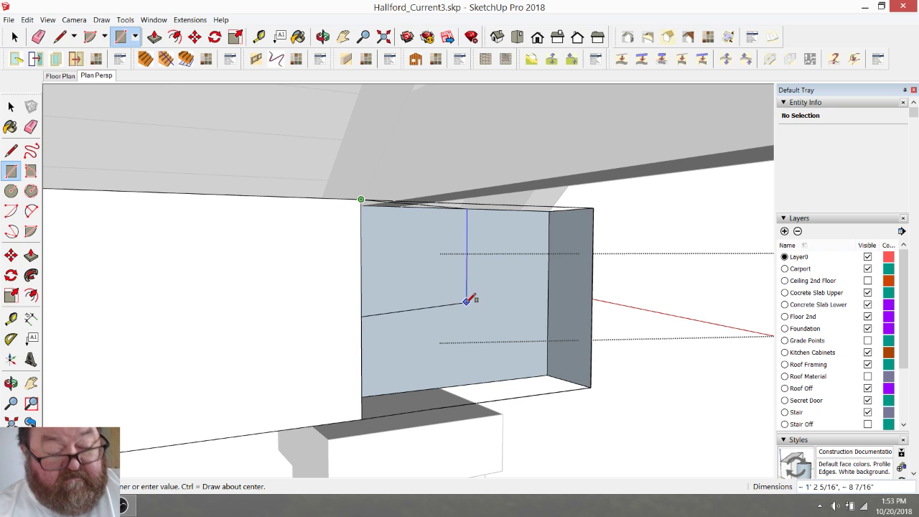
{"action": "key", "text": "Escape"}
{"action": "left_click", "coordinate": [361, 199]}
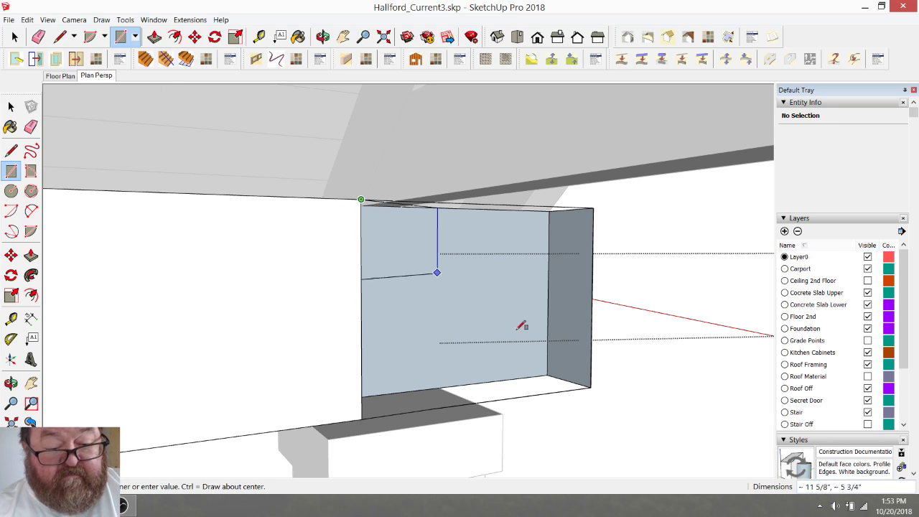
{"action": "left_click", "coordinate": [590, 387]}
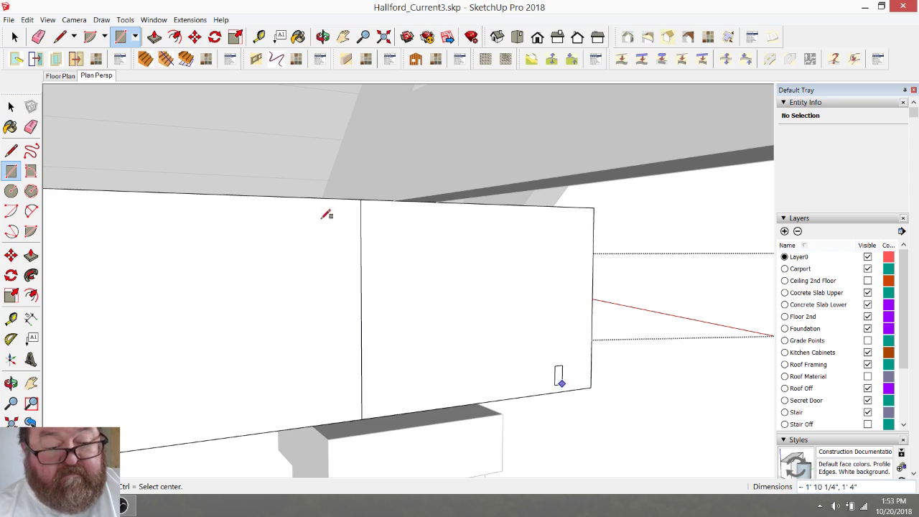
- Erase the outer vertical, upper and lower edges of the infill rectangle to reopen the side of the beam's projecting end
{"action": "left_click", "coordinate": [38, 37]}
{"action": "left_click_drag", "start_coordinate": [359, 238], "coordinate": [365, 244]}
{"action": "key", "text": "ctrl+z"}
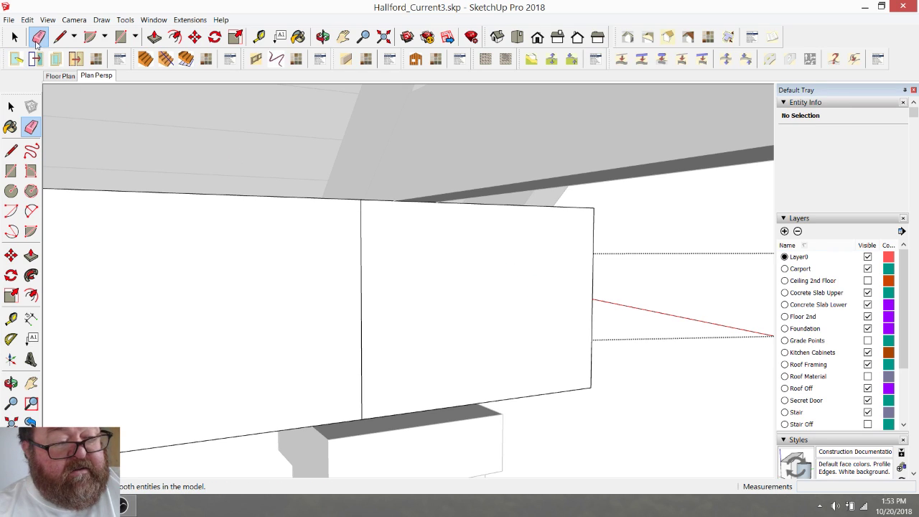
{"action": "left_click_drag", "start_coordinate": [593, 256], "coordinate": [595, 257]}
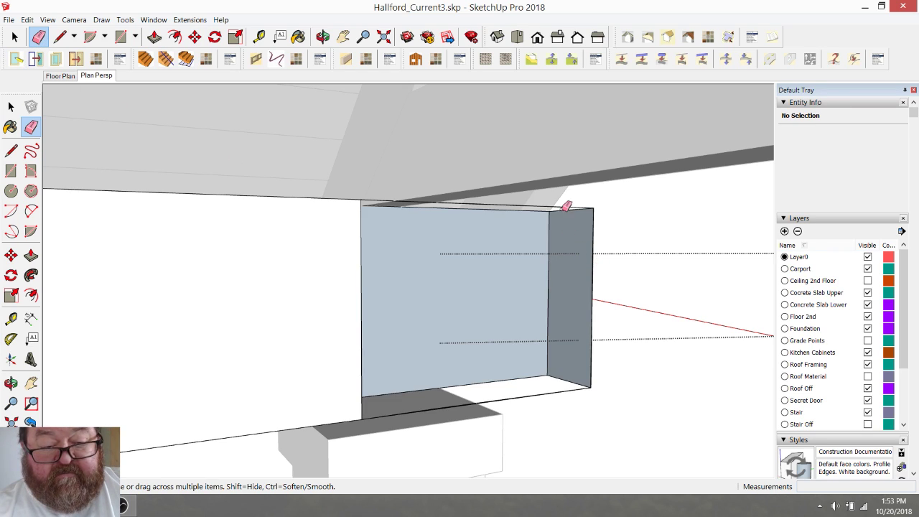
{"action": "left_click_drag", "start_coordinate": [561, 203], "coordinate": [558, 207]}
{"action": "left_click_drag", "start_coordinate": [570, 375], "coordinate": [557, 388]}
- Try to move the beam's vertical edge beside the opening about 1' 5 1/2" to the projecting end's outer corner
{"action": "left_click", "coordinate": [14, 37]}
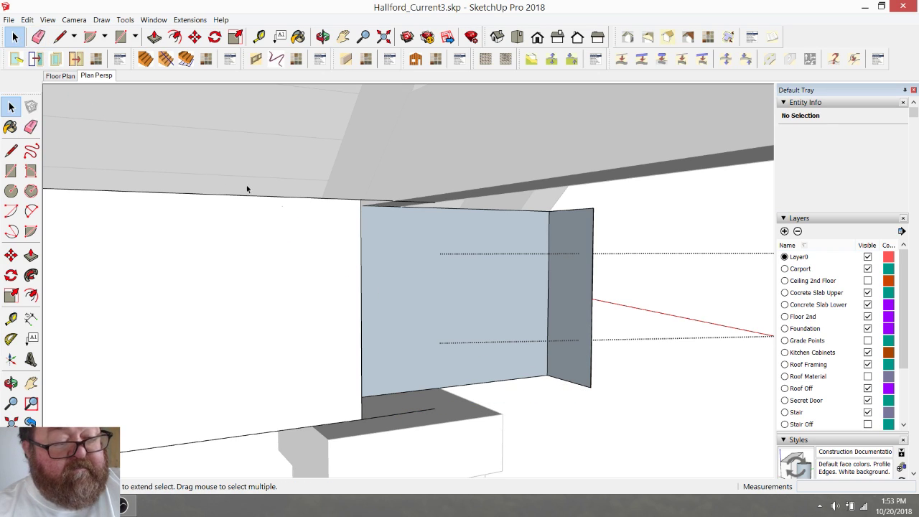
{"action": "left_click", "coordinate": [361, 257]}
{"action": "key", "text": "m"}
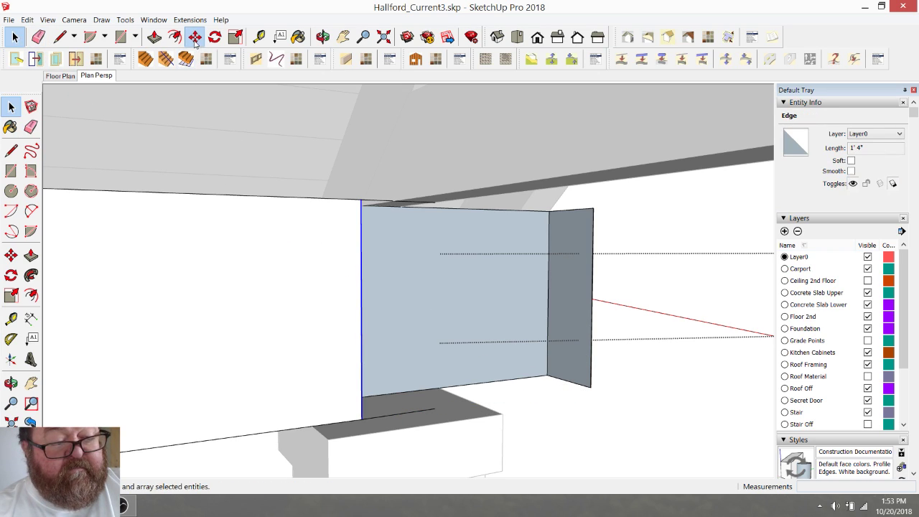
{"action": "left_click_drag", "start_coordinate": [364, 414], "coordinate": [589, 382]}
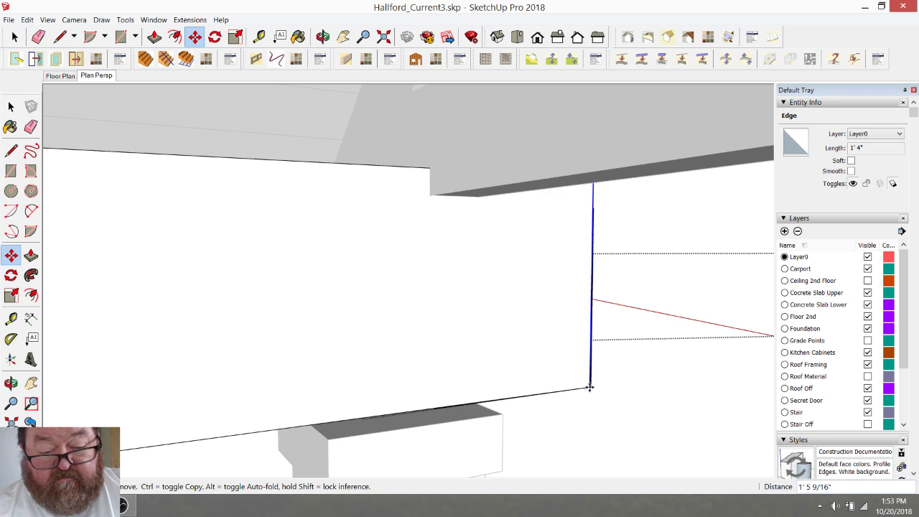
{"action": "scroll", "coordinate": [590, 388], "scroll_direction": "up", "scroll_amount": 2}
{"action": "scroll", "coordinate": [589, 387], "scroll_direction": "up", "scroll_amount": 2}
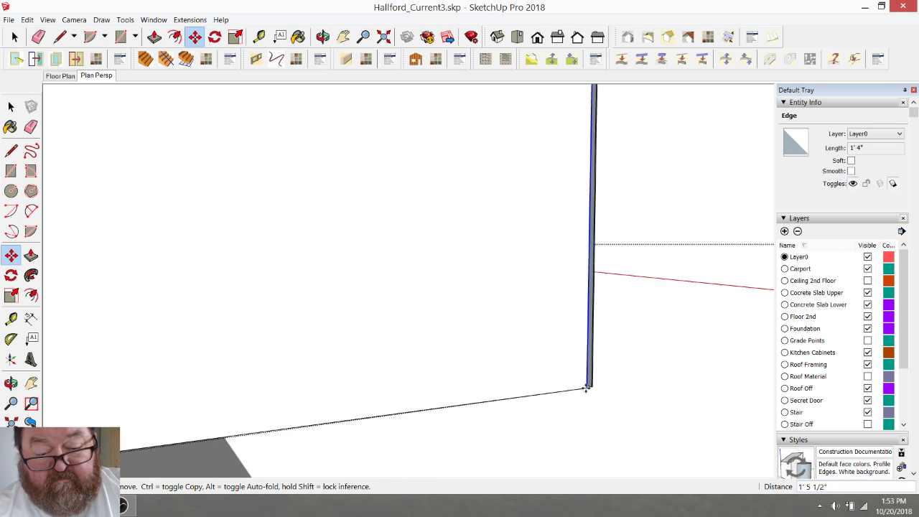
{"action": "mouse_move", "coordinate": [586, 387]}
{"action": "left_mouse_down"}
{"action": "mouse_move", "coordinate": [595, 385]}
{"action": "mouse_move", "coordinate": [584, 390]}
{"action": "left_mouse_up"}
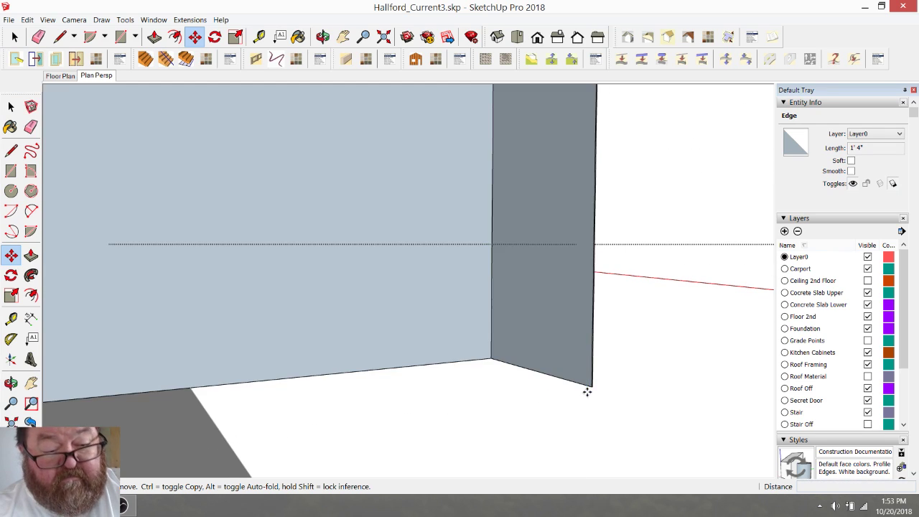
{"action": "scroll", "coordinate": [550, 323], "scroll_direction": "down", "scroll_amount": 2}
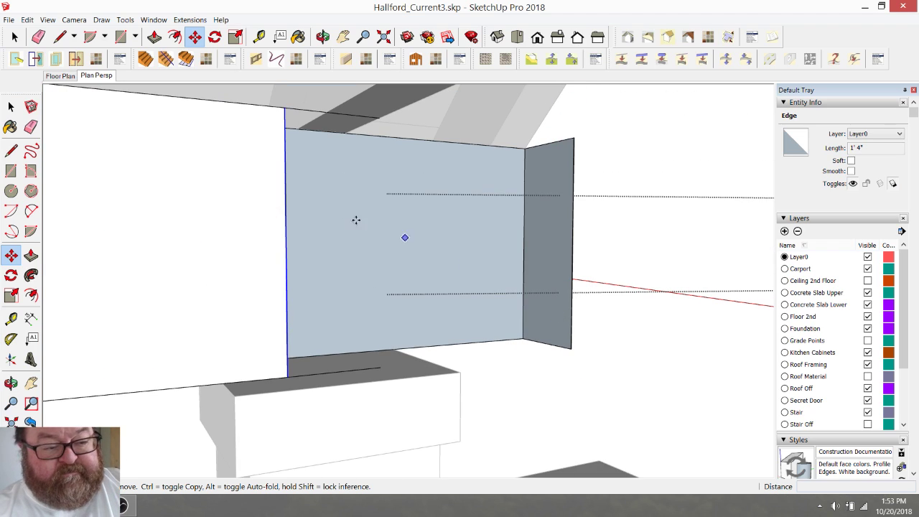
- Push/Pull the recessed face of the projecting end 6" to the beam's side face and erase the vertical seam
{"action": "left_click", "coordinate": [154, 36]}
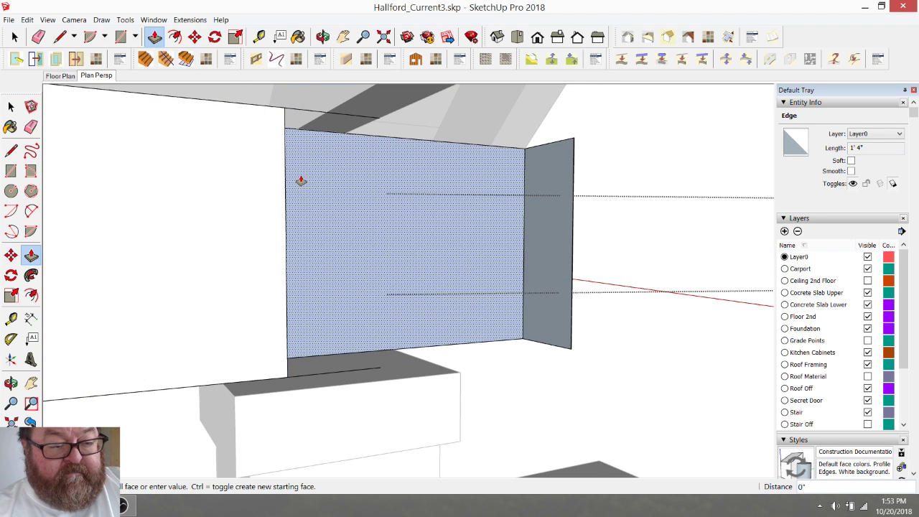
{"action": "left_click_drag", "start_coordinate": [301, 181], "coordinate": [284, 191]}
{"action": "left_click", "coordinate": [265, 200]}
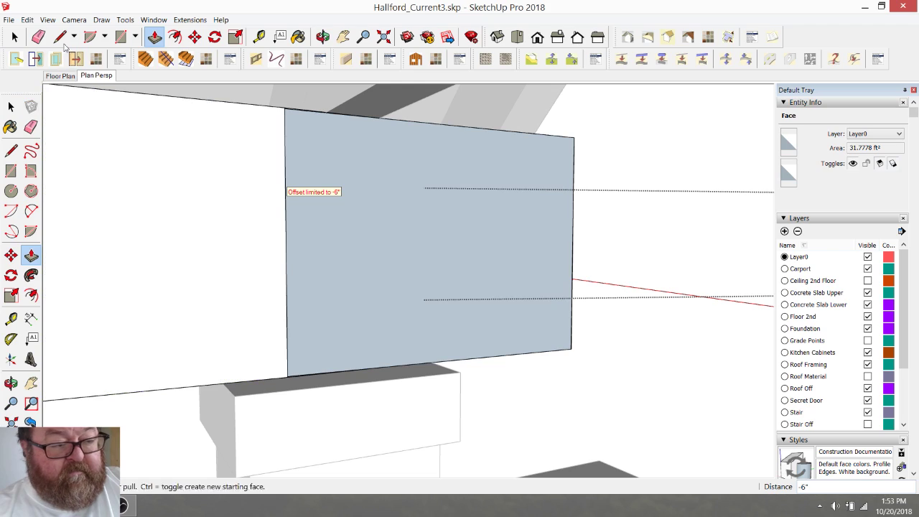
{"action": "key", "text": "e"}
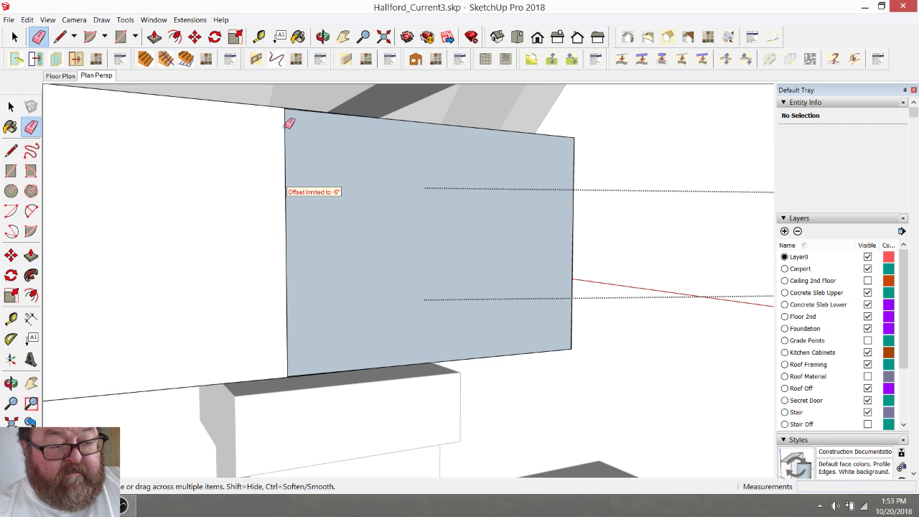
{"action": "left_click", "coordinate": [286, 127]}
{"action": "scroll", "coordinate": [394, 261], "scroll_direction": "down", "scroll_amount": 2}
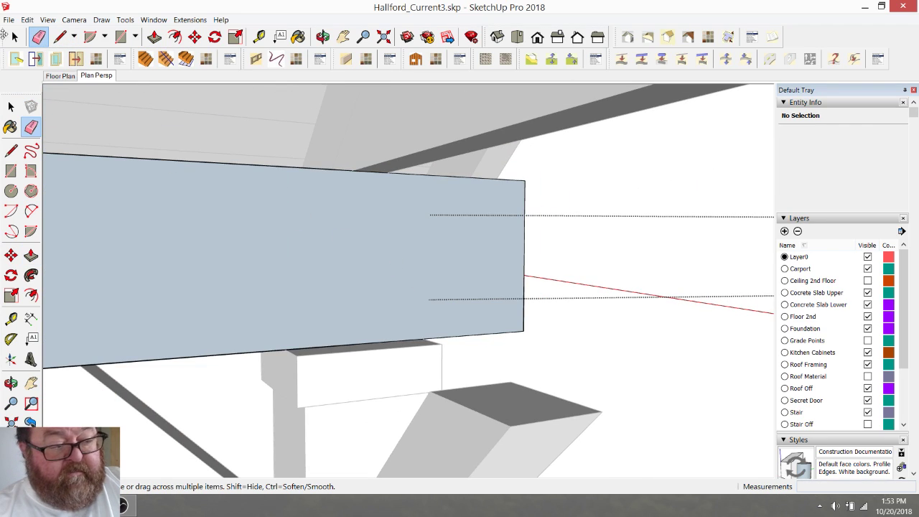
- Reverse the merged side face of the beam so its front side points outward
{"action": "key", "text": "space"}
{"action": "right_click", "coordinate": [280, 250]}
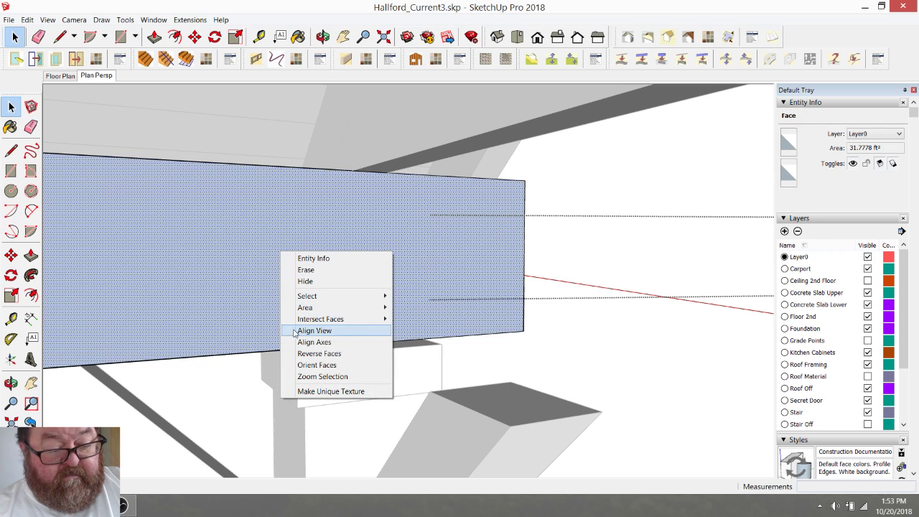
{"action": "left_click", "coordinate": [295, 353]}
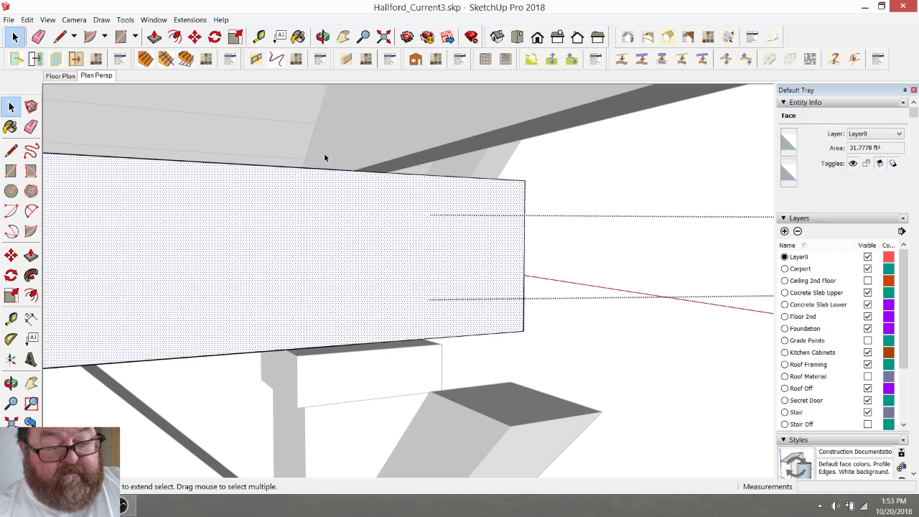
- Undo the face reversal, the seam removal and the last Push/Pull at the beam's projecting end
{"action": "left_click", "coordinate": [322, 38]}
{"action": "left_click_drag", "start_coordinate": [370, 229], "coordinate": [387, 191]}
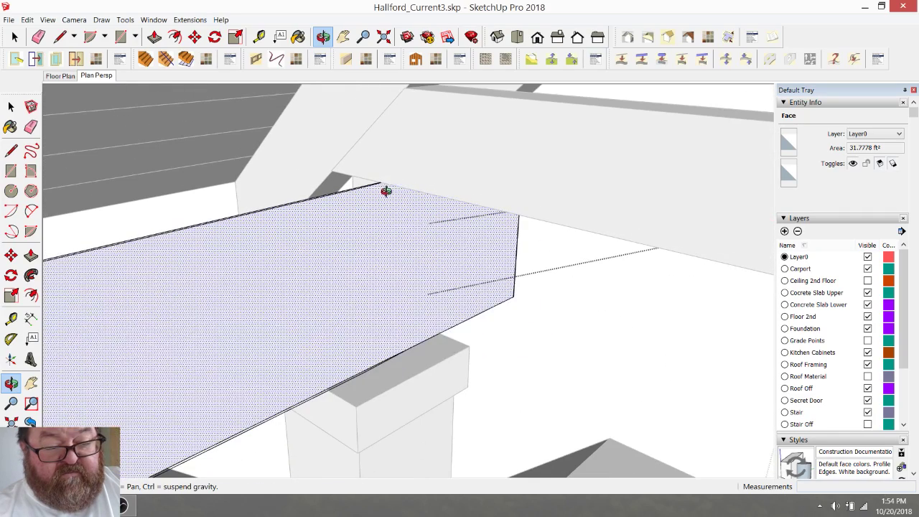
{"action": "key", "text": "ctrl+z"}
{"action": "key", "text": "ctrl+z"}
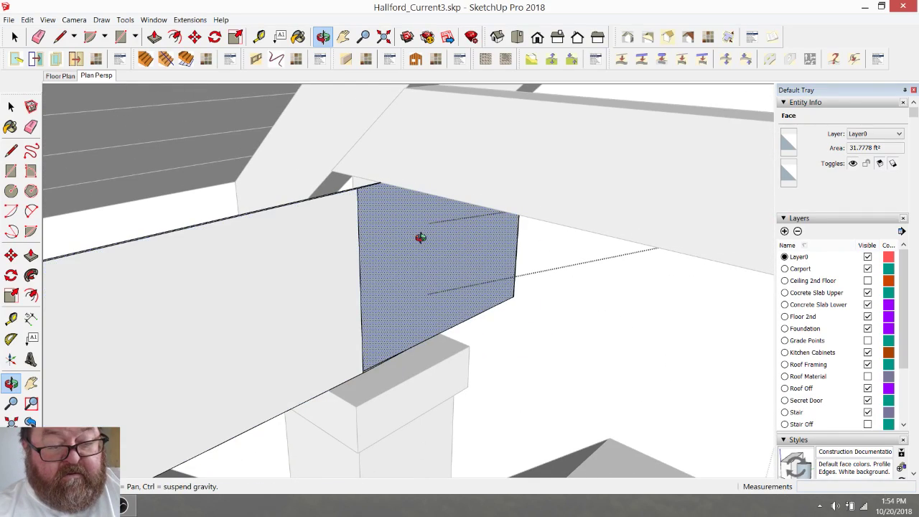
{"action": "left_click_drag", "start_coordinate": [417, 236], "coordinate": [486, 279]}
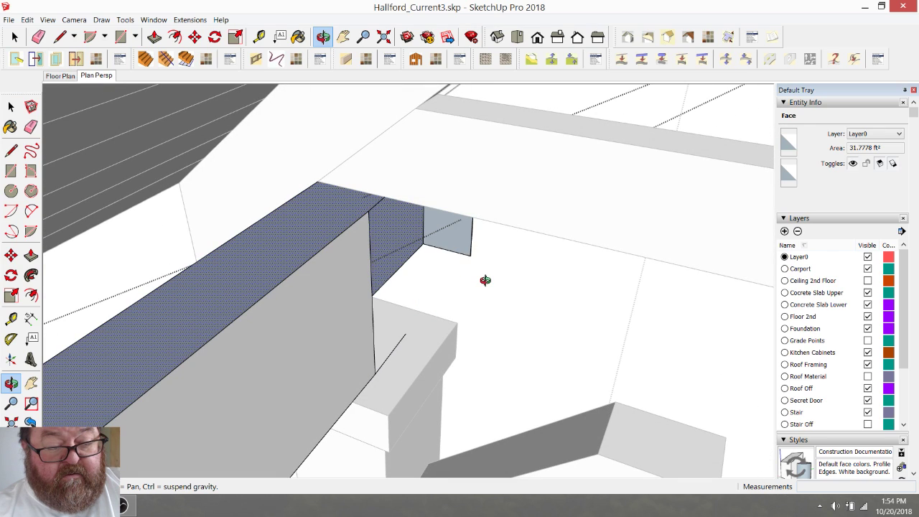
{"action": "left_click_drag", "start_coordinate": [425, 221], "coordinate": [65, 209]}
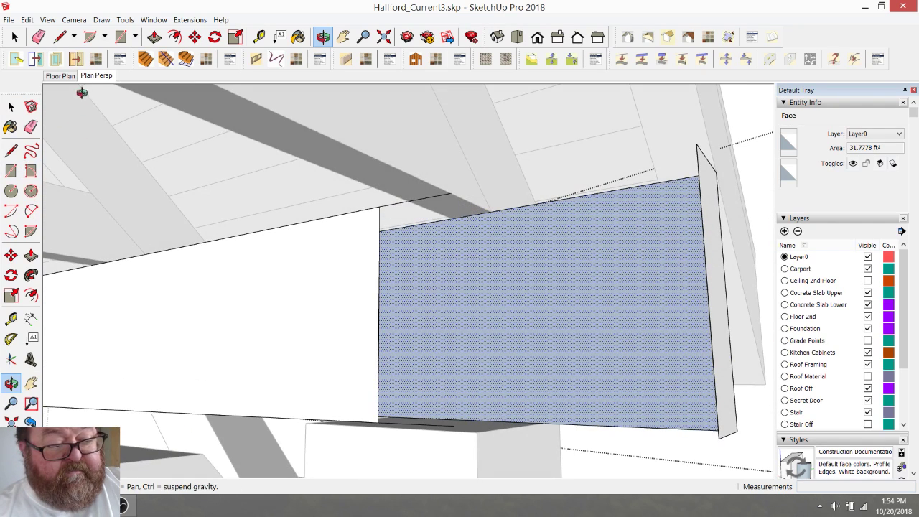
- Push/Pull the recessed face about 6 1/4" outward to the beam's side face and erase the vertical seam between them
{"action": "left_click", "coordinate": [155, 37]}
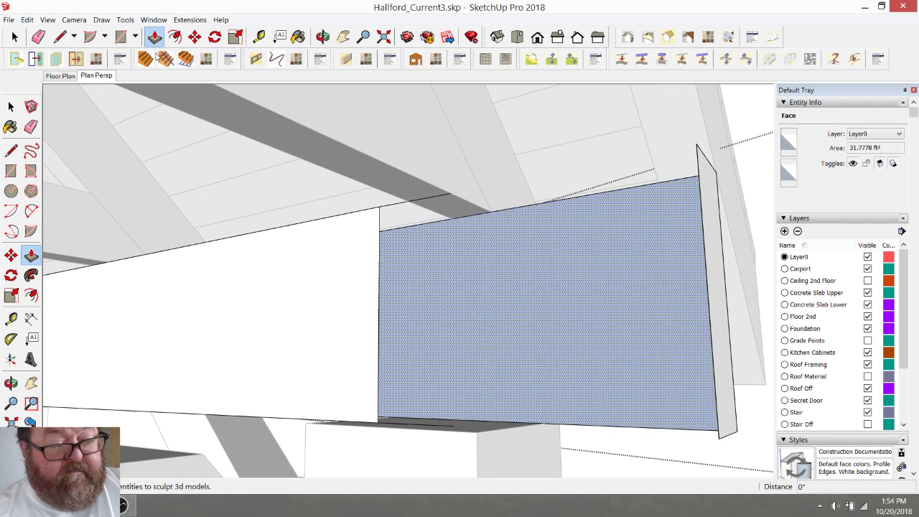
{"action": "left_click", "coordinate": [423, 296]}
{"action": "left_click", "coordinate": [368, 284]}
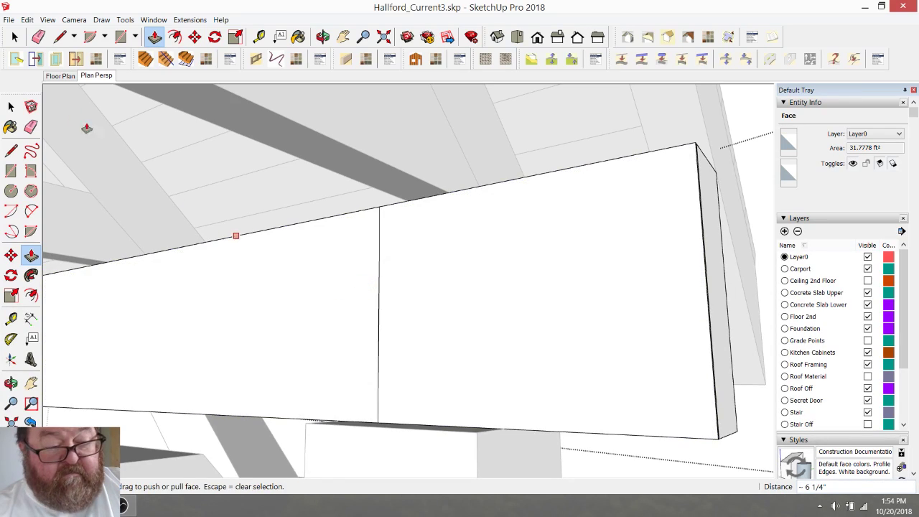
{"action": "left_click", "coordinate": [38, 37]}
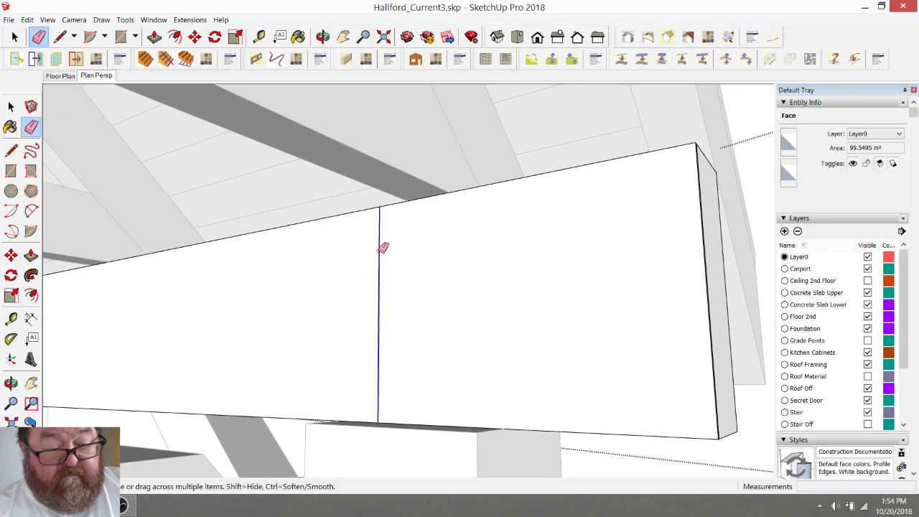
{"action": "left_click", "coordinate": [379, 249]}
{"action": "scroll", "coordinate": [500, 313], "scroll_direction": "down", "scroll_amount": 2}
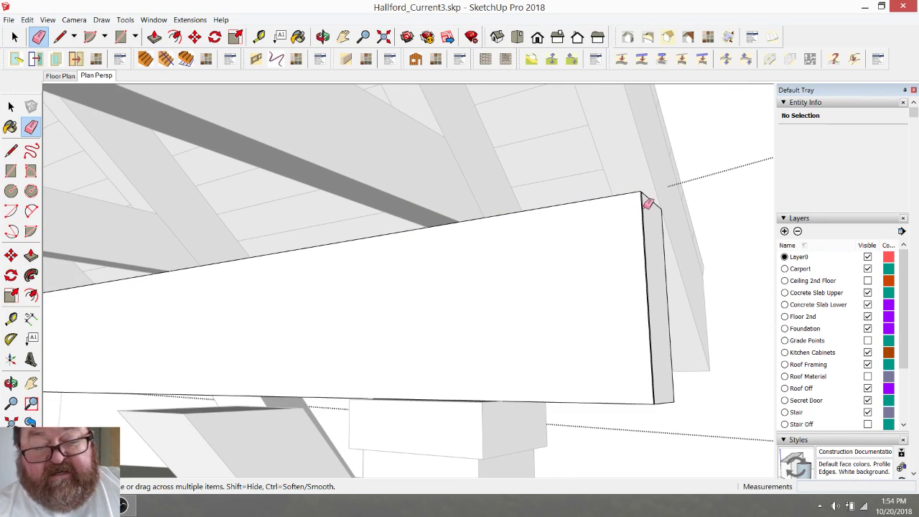
- Measure the width of the beam's end face from its far edge to the thin vertical strip
{"action": "left_click", "coordinate": [322, 36]}
{"action": "left_click_drag", "start_coordinate": [464, 289], "coordinate": [441, 374]}
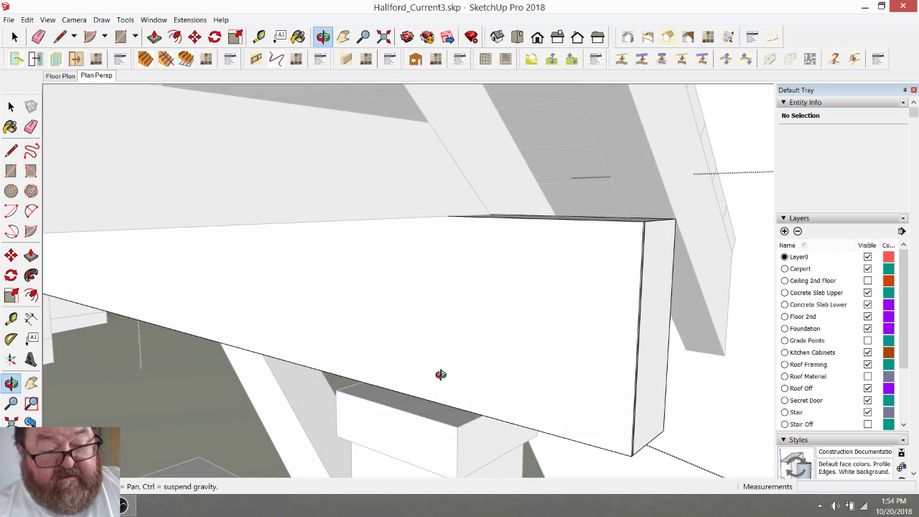
{"action": "left_click_drag", "start_coordinate": [579, 324], "coordinate": [412, 237]}
{"action": "scroll", "coordinate": [418, 266], "scroll_direction": "up", "scroll_amount": 8}
{"action": "scroll", "coordinate": [413, 236], "scroll_direction": "up", "scroll_amount": 3}
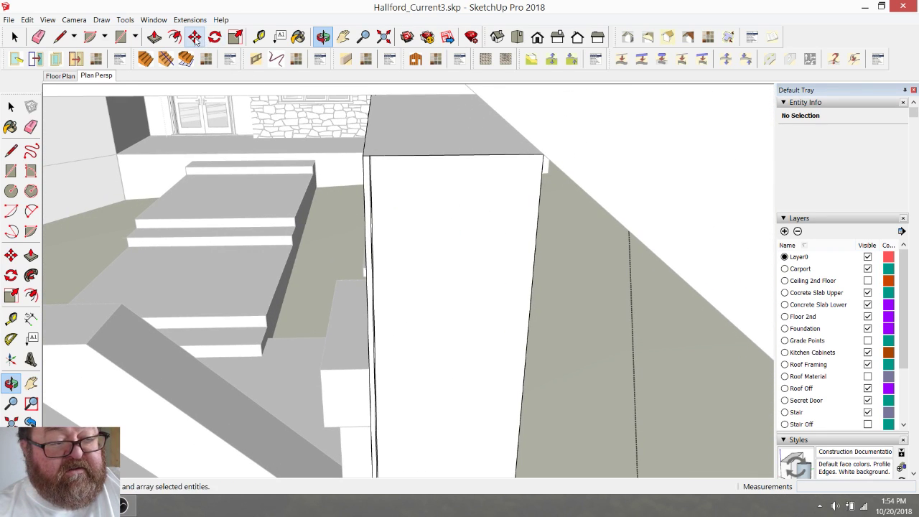
{"action": "left_click", "coordinate": [259, 36]}
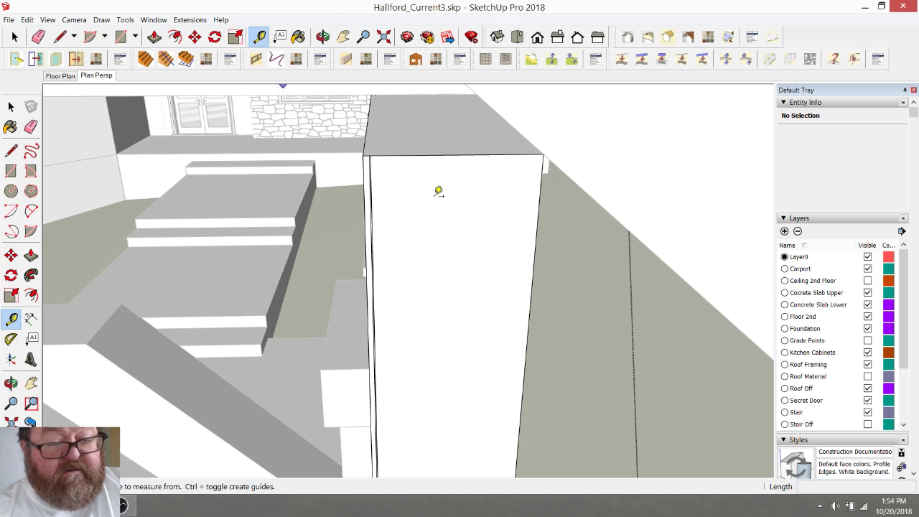
{"action": "left_click", "coordinate": [540, 196]}
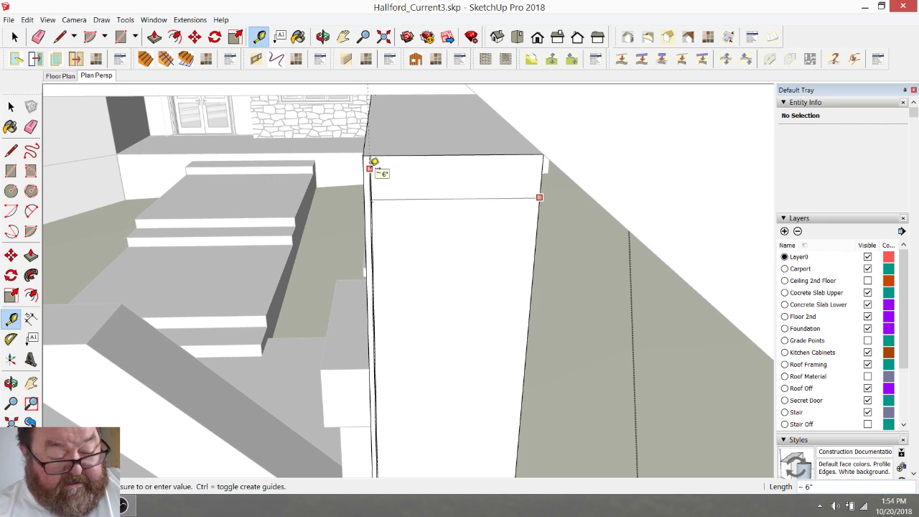
{"action": "left_click", "coordinate": [369, 167]}
{"action": "scroll", "coordinate": [366, 172], "scroll_direction": "up", "scroll_amount": 3}
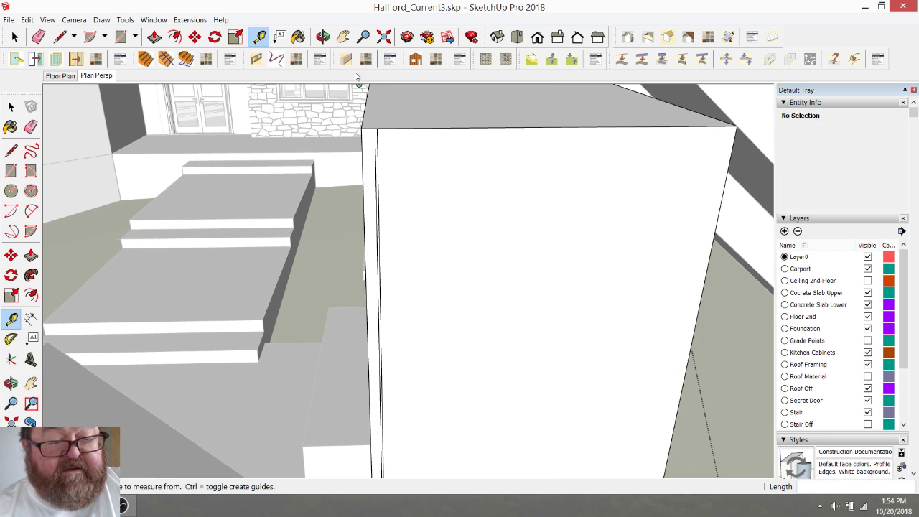
- Push/Pull the newly merged side face of the beam about 3/16" inward to the thin strip's edge on the end
{"action": "left_click", "coordinate": [323, 37]}
{"action": "left_click_drag", "start_coordinate": [418, 158], "coordinate": [315, 119]}
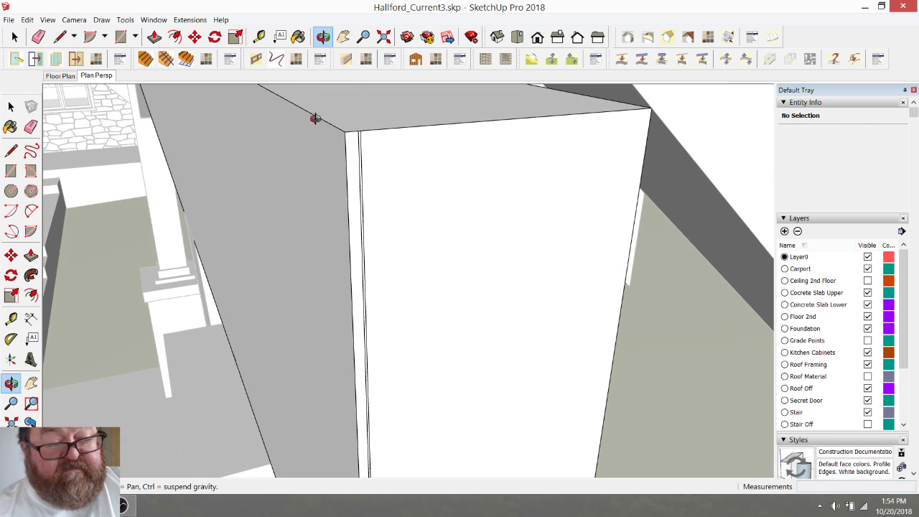
{"action": "left_click", "coordinate": [155, 37]}
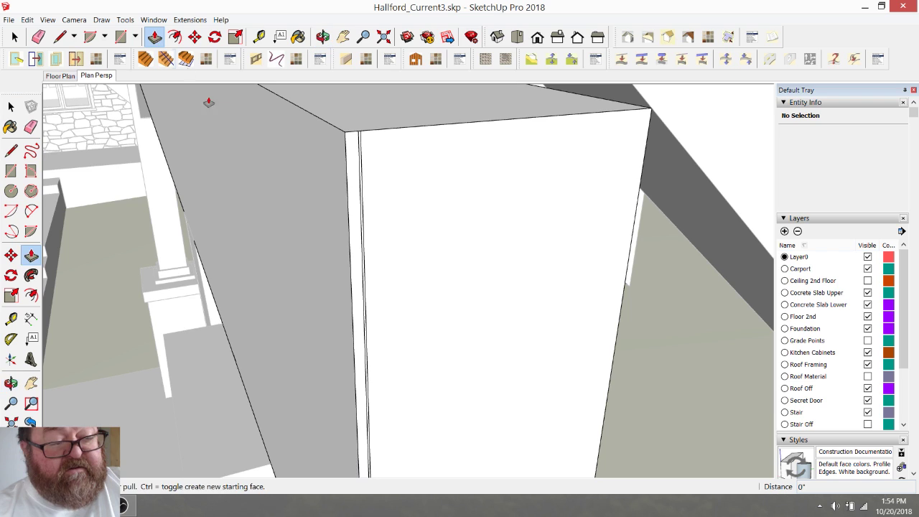
{"action": "left_click", "coordinate": [340, 158]}
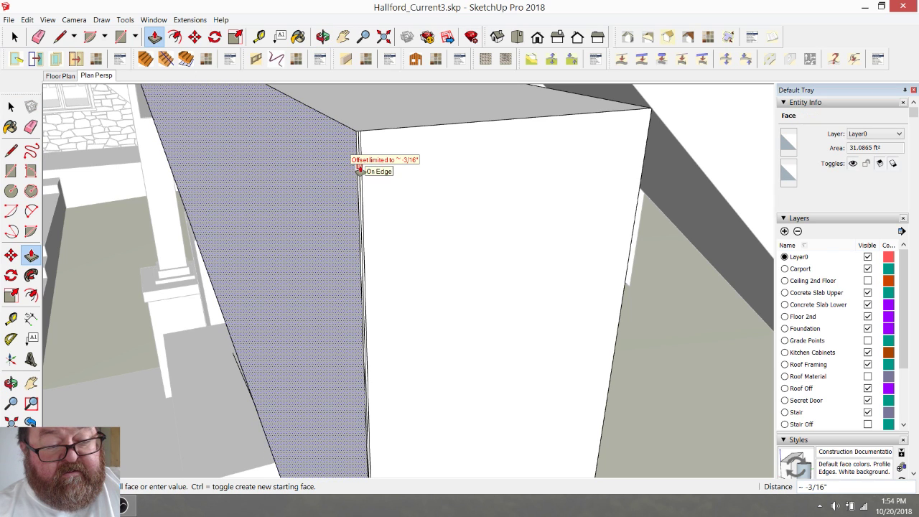
{"action": "left_click", "coordinate": [360, 170]}
{"action": "scroll", "coordinate": [431, 193], "scroll_direction": "down", "scroll_amount": 4}
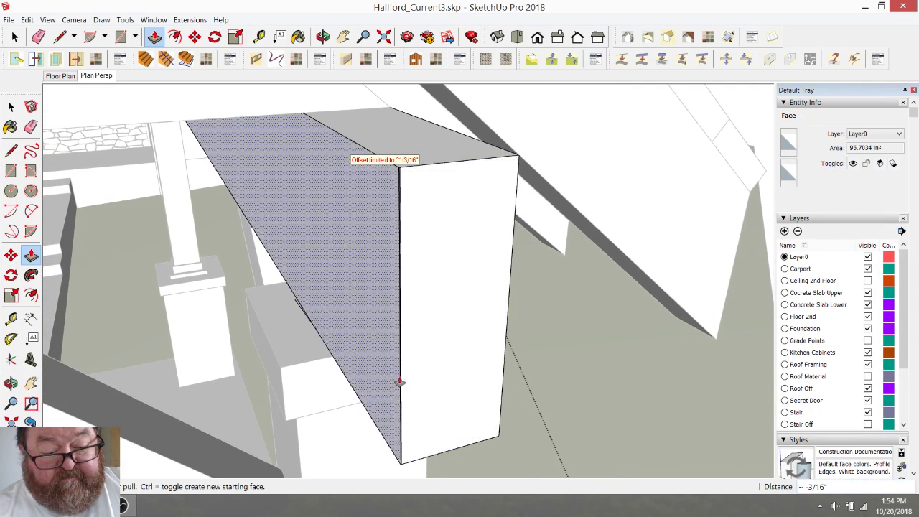
{"action": "scroll", "coordinate": [399, 382], "scroll_direction": "up", "scroll_amount": 6}
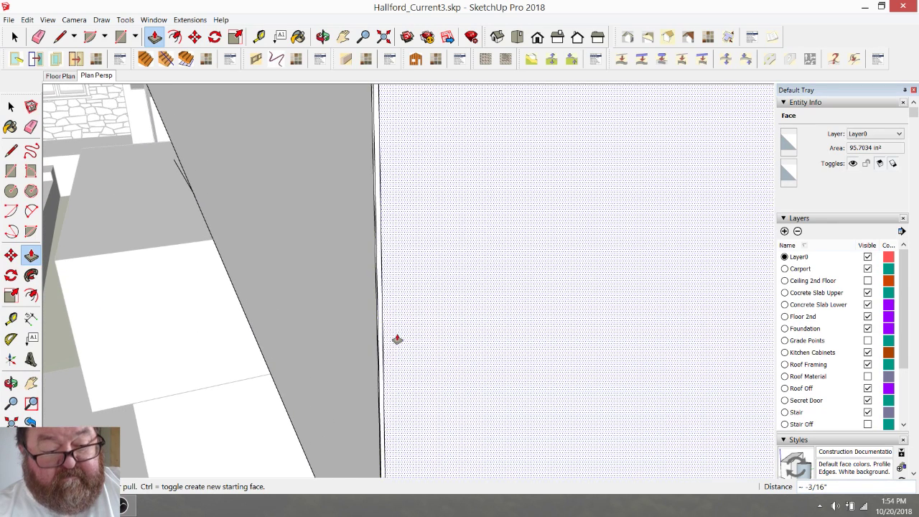
- Finish the side face Push/Pull and erase the thin strip's leftover edge at the corner of the beam's end
{"action": "left_click", "coordinate": [397, 338]}
{"action": "left_click", "coordinate": [38, 36]}
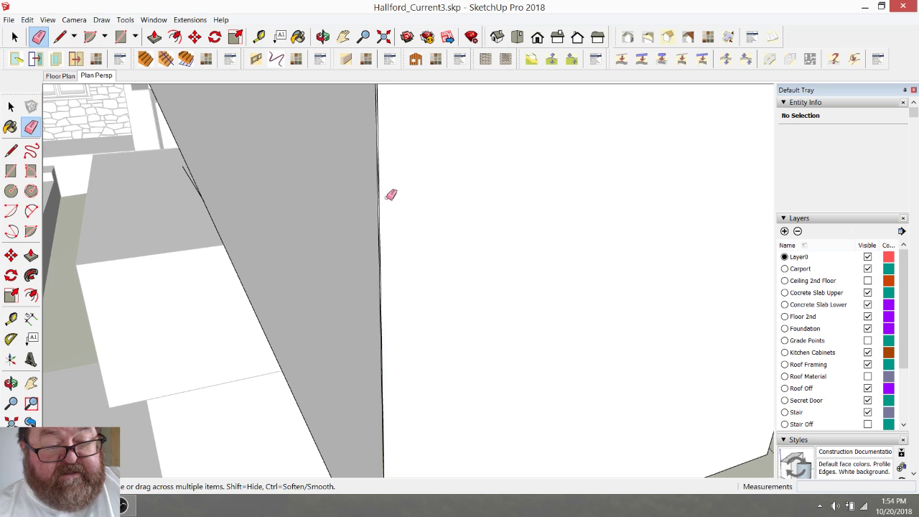
{"action": "scroll", "coordinate": [389, 195], "scroll_direction": "down", "scroll_amount": 6}
{"action": "scroll", "coordinate": [436, 379], "scroll_direction": "down", "scroll_amount": 3}
{"action": "scroll", "coordinate": [421, 150], "scroll_direction": "up", "scroll_amount": 5}
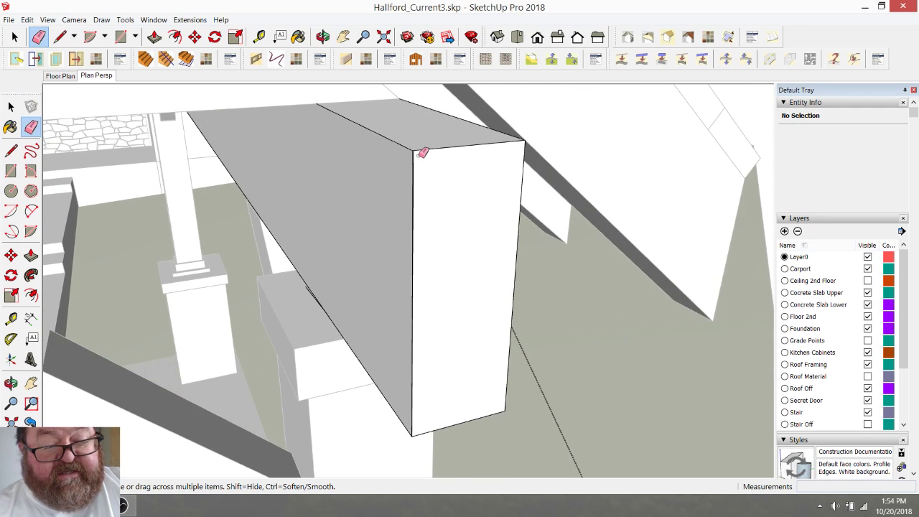
{"action": "scroll", "coordinate": [415, 148], "scroll_direction": "up", "scroll_amount": 2}
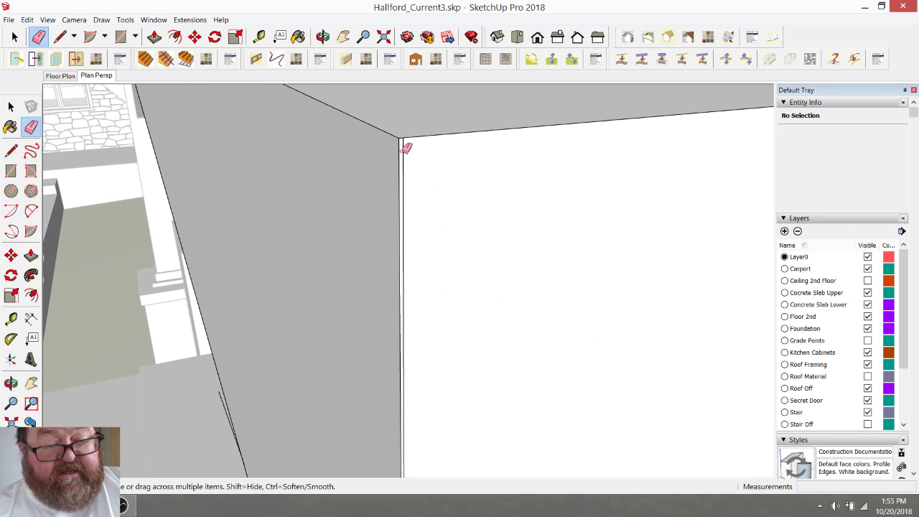
{"action": "scroll", "coordinate": [452, 199], "scroll_direction": "down", "scroll_amount": 7}
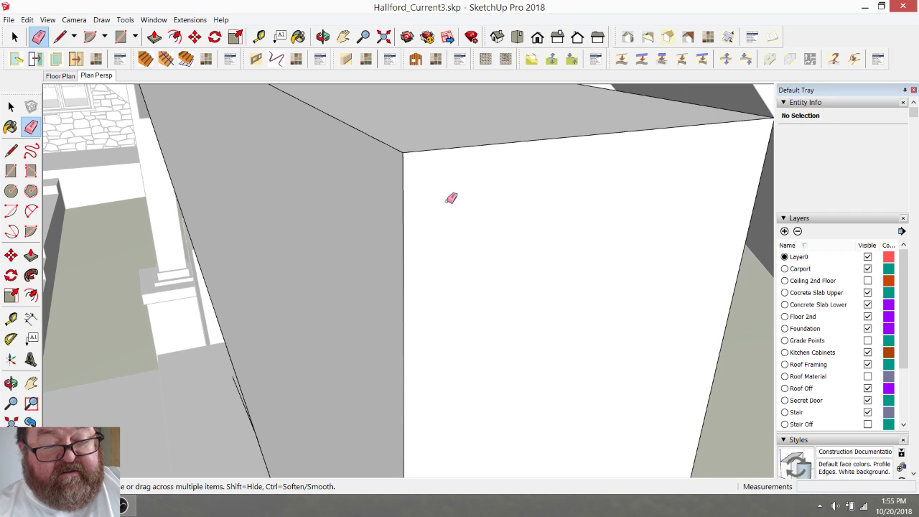
{"action": "scroll", "coordinate": [593, 217], "scroll_direction": "down", "scroll_amount": 8}
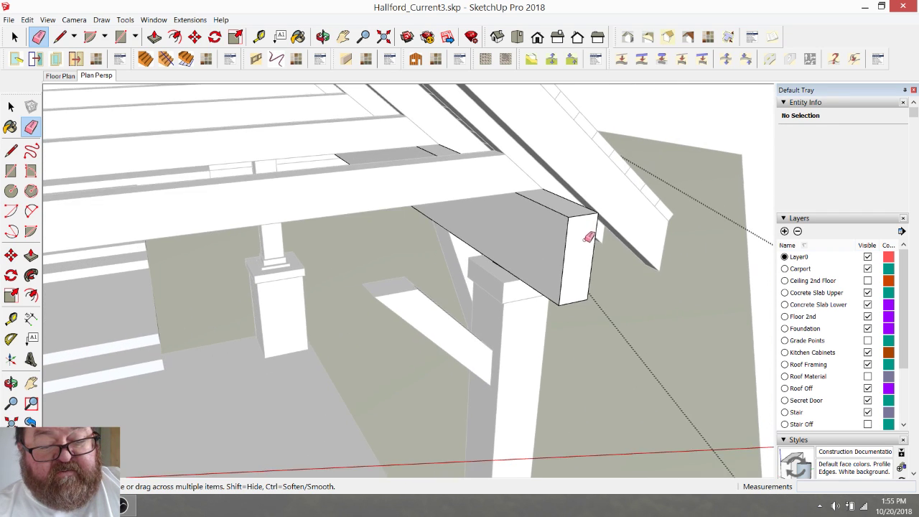
- Draw a 6 1/4" by 1' 4" rectangle across the gap in the opposite side beam's outer face
{"action": "scroll", "coordinate": [547, 190], "scroll_direction": "down", "scroll_amount": 4}
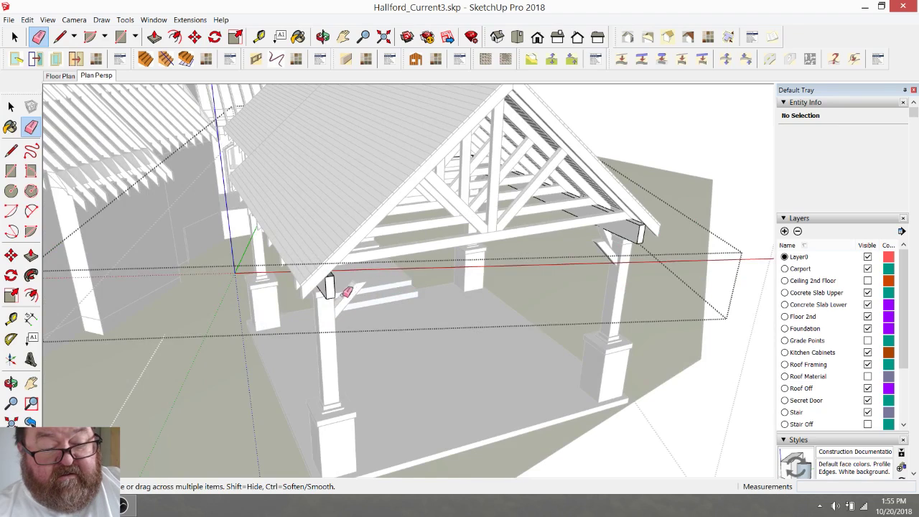
{"action": "scroll", "coordinate": [347, 291], "scroll_direction": "up", "scroll_amount": 5}
{"action": "left_click", "coordinate": [323, 37]}
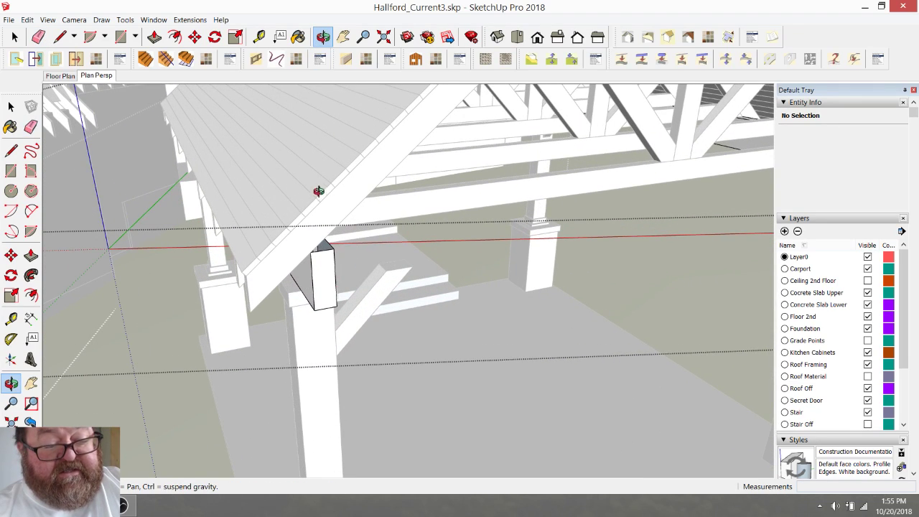
{"action": "left_click_drag", "start_coordinate": [319, 191], "coordinate": [29, 176]}
{"action": "scroll", "coordinate": [400, 237], "scroll_direction": "up", "scroll_amount": 7}
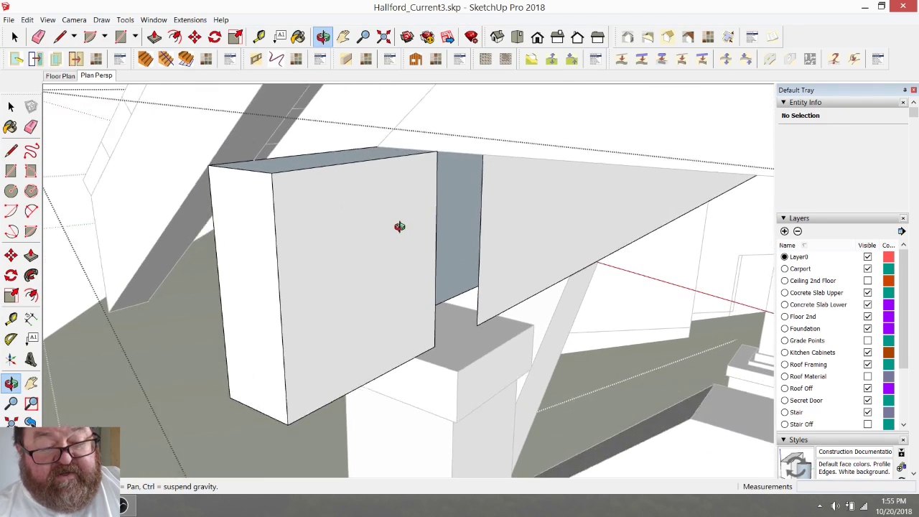
{"action": "scroll", "coordinate": [399, 227], "scroll_direction": "up", "scroll_amount": 2}
{"action": "left_click_drag", "start_coordinate": [359, 242], "coordinate": [215, 164]}
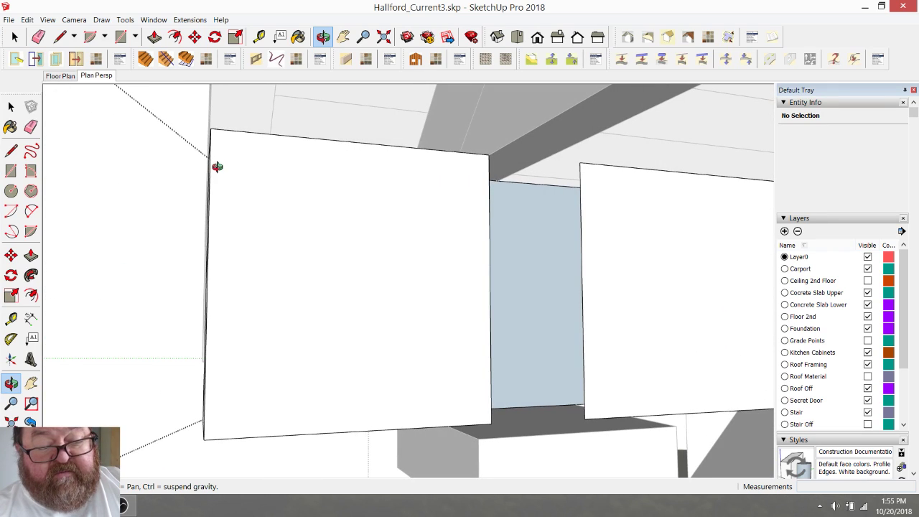
{"action": "left_click", "coordinate": [121, 37]}
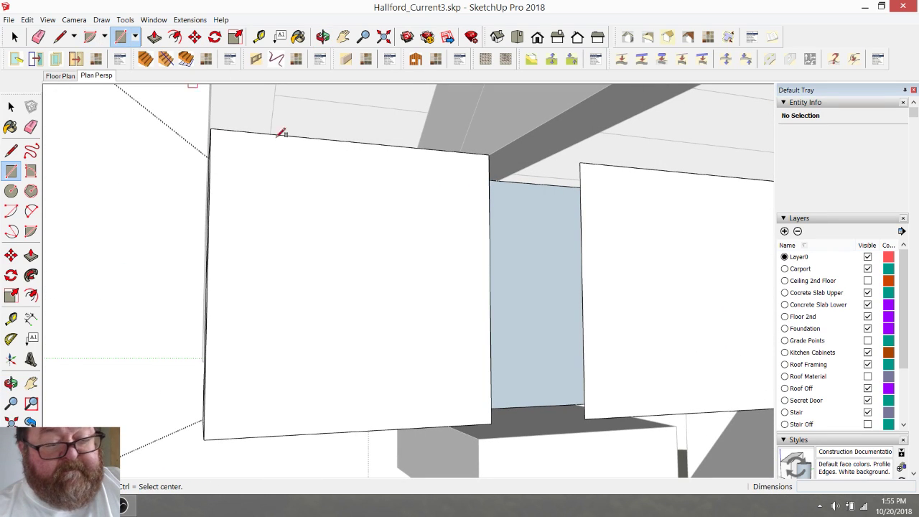
{"action": "left_click", "coordinate": [491, 423]}
{"action": "left_click", "coordinate": [580, 160]}
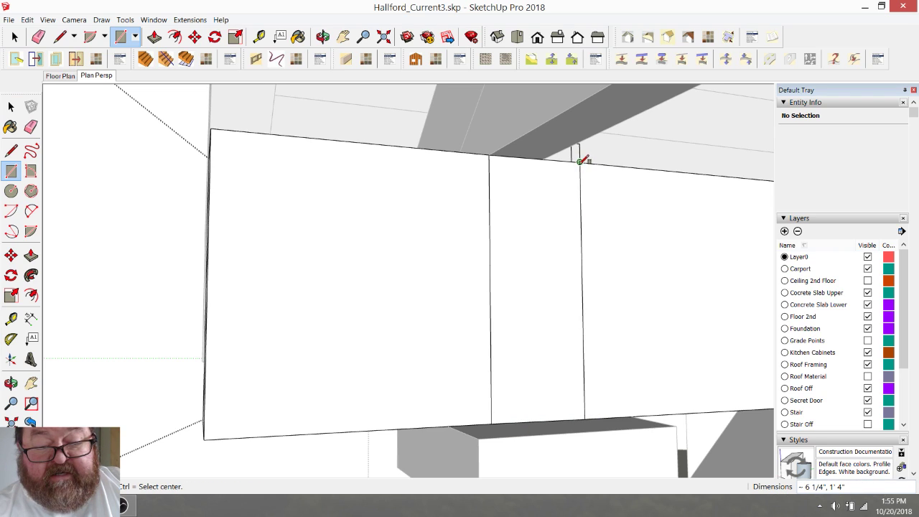
- Try erasing the seam beside the filled gap, and undo back to the open gap in the beam's side
{"action": "left_click", "coordinate": [38, 36]}
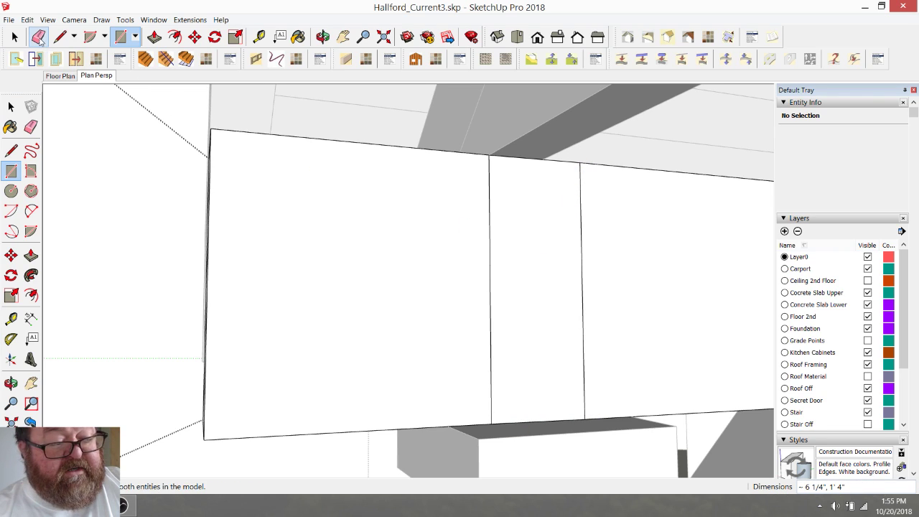
{"action": "left_click", "coordinate": [583, 235]}
{"action": "key", "text": "ctrl+z"}
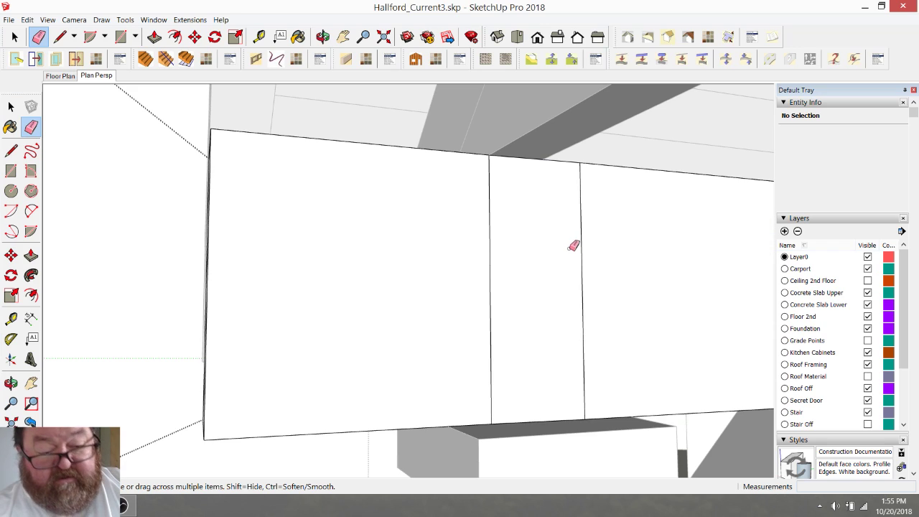
{"action": "left_click", "coordinate": [565, 247]}
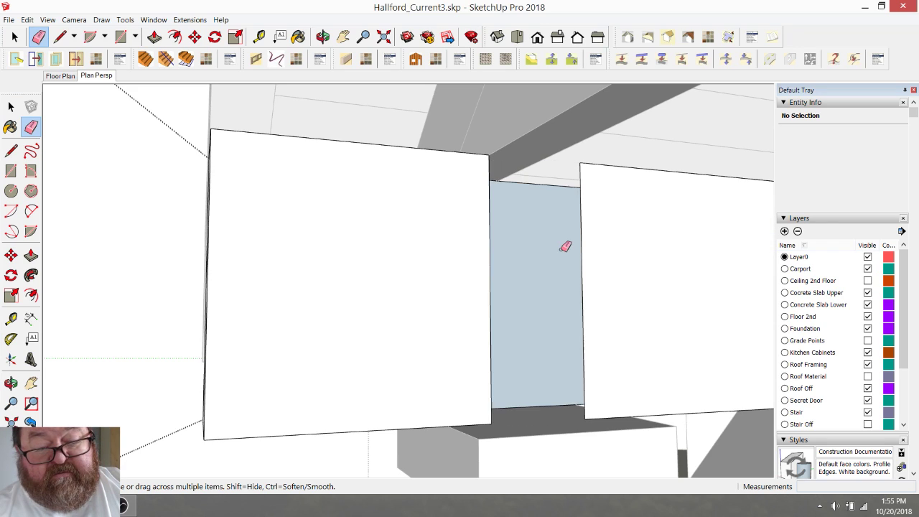
- Erase the projecting block's vertical edge at the gap and its leftover upper and lower outer edges
{"action": "left_click", "coordinate": [491, 251]}
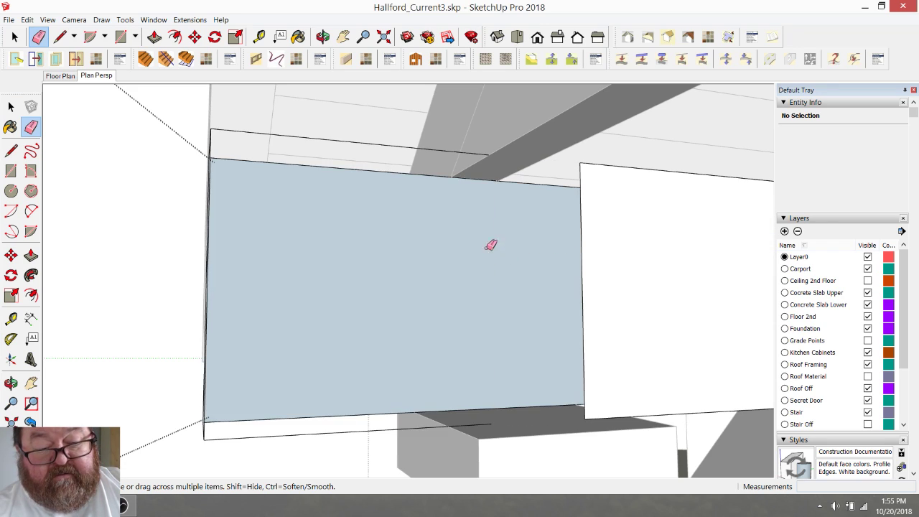
{"action": "left_click", "coordinate": [370, 142]}
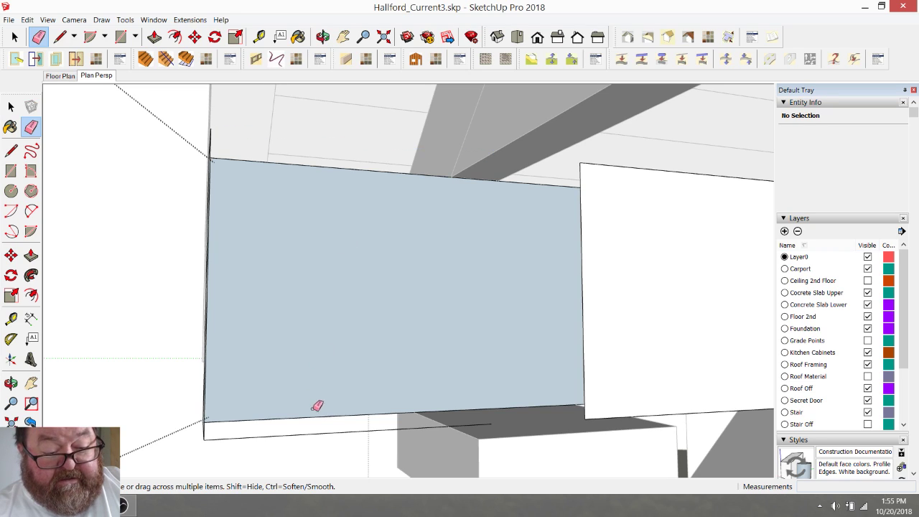
{"action": "left_click", "coordinate": [330, 428]}
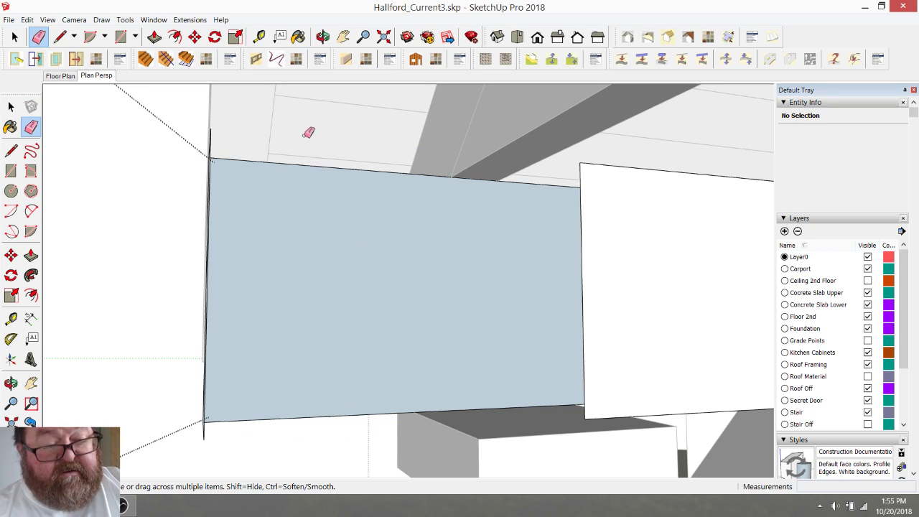
- Erase the remaining edges of the projecting end flap, leaving only the recessed face
{"action": "left_click", "coordinate": [323, 36]}
{"action": "left_click_drag", "start_coordinate": [227, 263], "coordinate": [299, 271]}
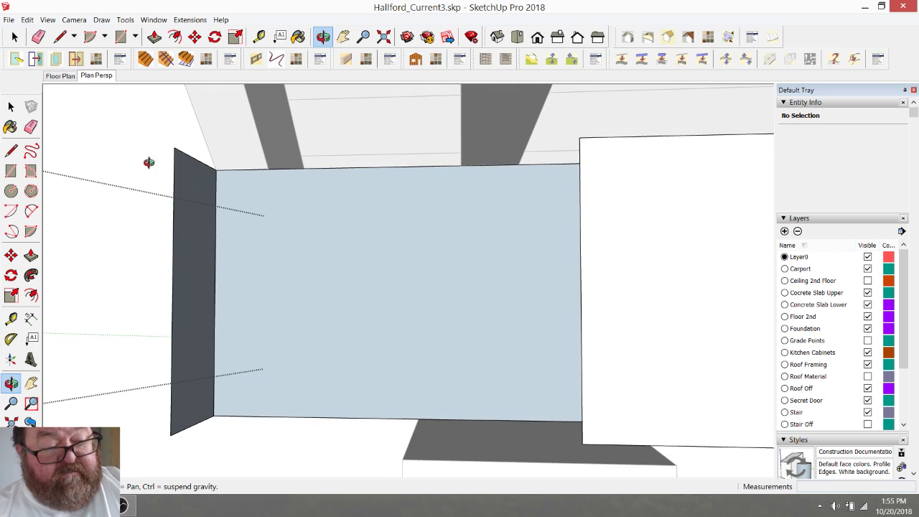
{"action": "left_click", "coordinate": [38, 36]}
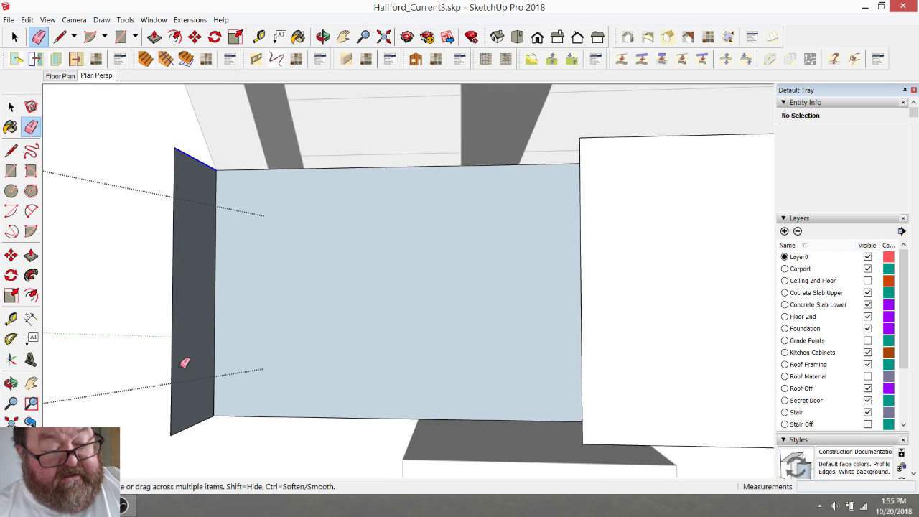
{"action": "left_click_drag", "start_coordinate": [179, 366], "coordinate": [178, 439]}
{"action": "left_click_drag", "start_coordinate": [174, 348], "coordinate": [167, 349]}
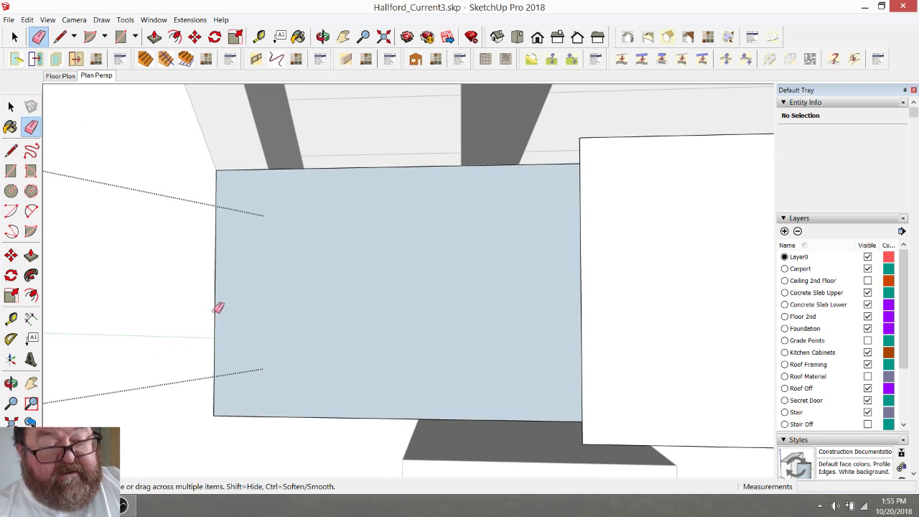
- Push/Pull the recessed face 6 1/4" outward flush with the beam's side face and erase the vertical seam between them
{"action": "left_click", "coordinate": [323, 36]}
{"action": "left_click_drag", "start_coordinate": [369, 231], "coordinate": [525, 283]}
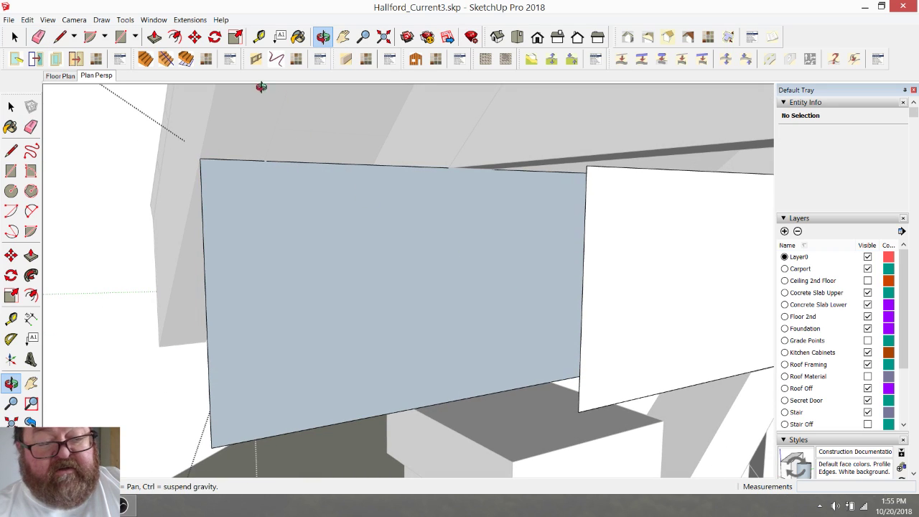
{"action": "left_click", "coordinate": [154, 37]}
{"action": "left_click", "coordinate": [417, 220]}
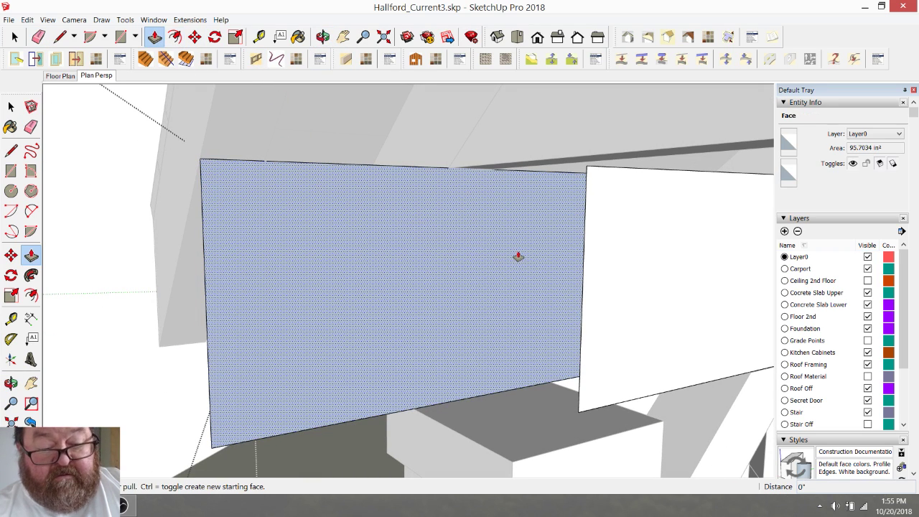
{"action": "left_click", "coordinate": [519, 256]}
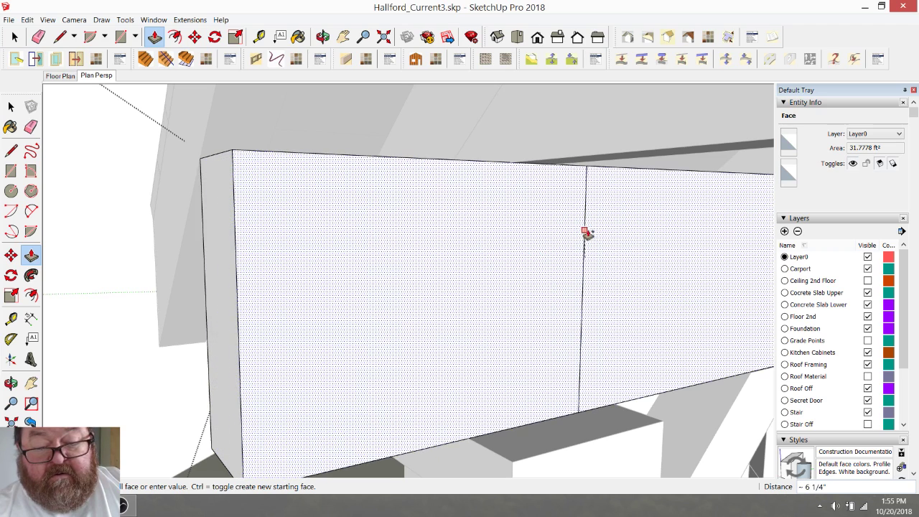
{"action": "left_click", "coordinate": [369, 189]}
{"action": "key", "text": "e"}
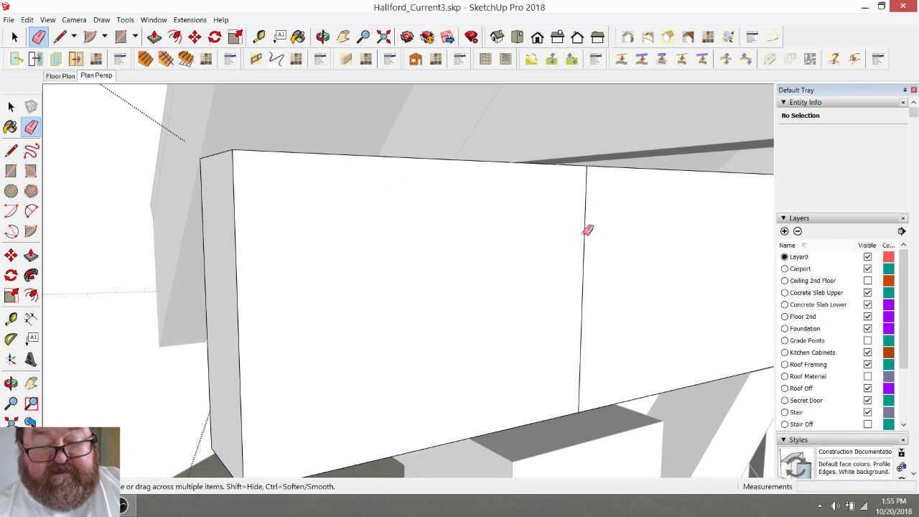
{"action": "middle_click_drag", "start_coordinate": [585, 234], "coordinate": [380, 278]}
- View the finished beam end from the carport's front and close the group editing
{"action": "left_click", "coordinate": [322, 37]}
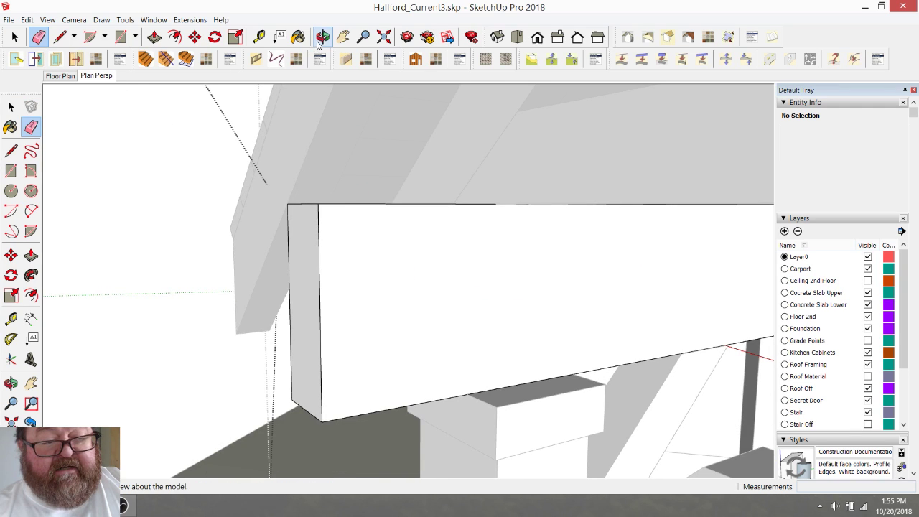
{"action": "mouse_move", "coordinate": [359, 262]}
{"action": "left_mouse_down"}
{"action": "mouse_move", "coordinate": [498, 308]}
{"action": "mouse_move", "coordinate": [404, 280]}
{"action": "mouse_move", "coordinate": [439, 291]}
{"action": "mouse_move", "coordinate": [443, 199]}
{"action": "mouse_move", "coordinate": [421, 244]}
{"action": "mouse_move", "coordinate": [375, 262]}
{"action": "left_mouse_up"}
{"action": "left_click", "coordinate": [14, 37]}
{"action": "left_click", "coordinate": [143, 163]}
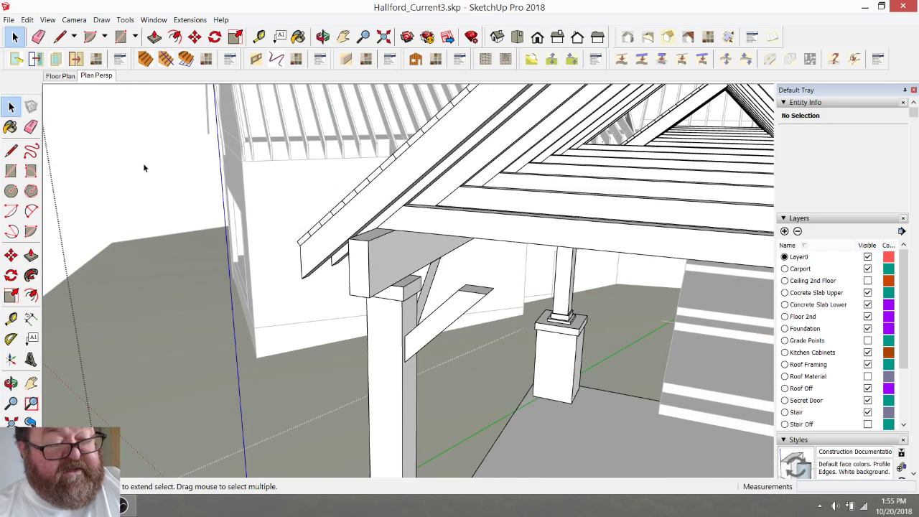
- Examine both beam overhangs beneath the fly rafters and the front of the carport from several angles
{"action": "scroll", "coordinate": [160, 178], "scroll_direction": "down", "scroll_amount": 2}
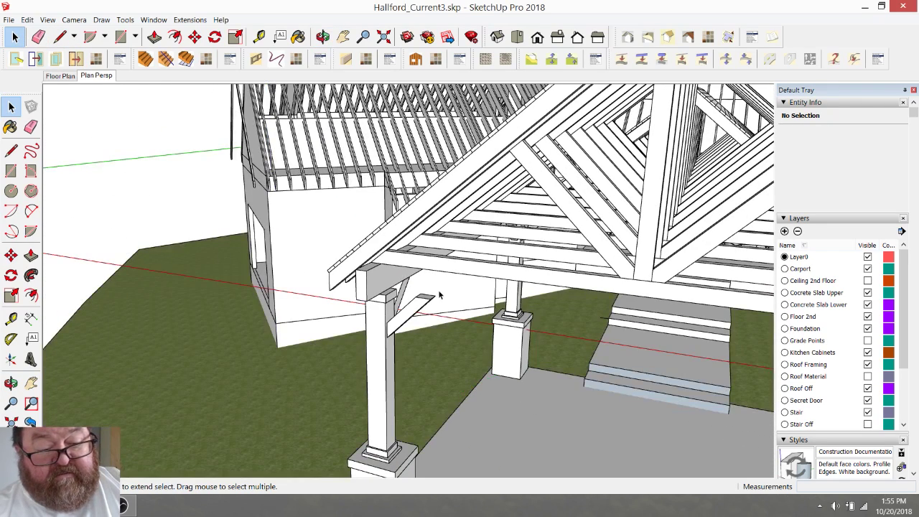
{"action": "scroll", "coordinate": [427, 294], "scroll_direction": "down", "scroll_amount": 3}
{"action": "scroll", "coordinate": [432, 307], "scroll_direction": "up", "scroll_amount": 3}
{"action": "scroll", "coordinate": [433, 307], "scroll_direction": "up", "scroll_amount": 3}
{"action": "scroll", "coordinate": [396, 293], "scroll_direction": "down", "scroll_amount": 2}
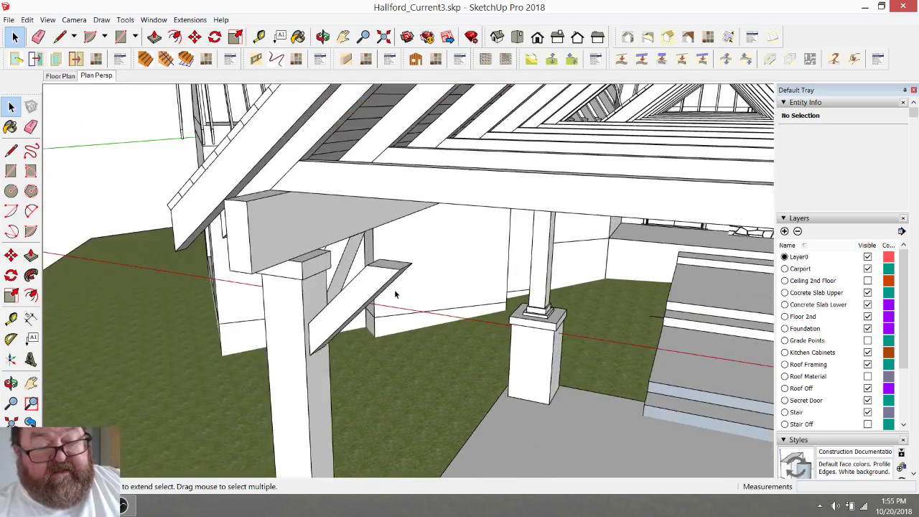
{"action": "left_click", "coordinate": [322, 37]}
{"action": "left_click_drag", "start_coordinate": [294, 180], "coordinate": [253, 184]}
{"action": "left_click_drag", "start_coordinate": [325, 180], "coordinate": [275, 159]}
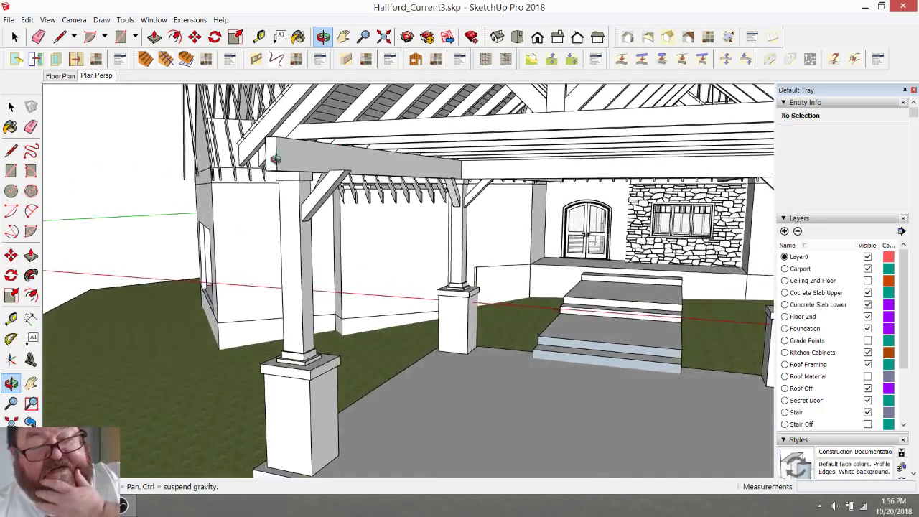
{"action": "scroll", "coordinate": [314, 162], "scroll_direction": "down", "scroll_amount": 2}
{"action": "middle_click_drag", "start_coordinate": [305, 173], "coordinate": [304, 188]}
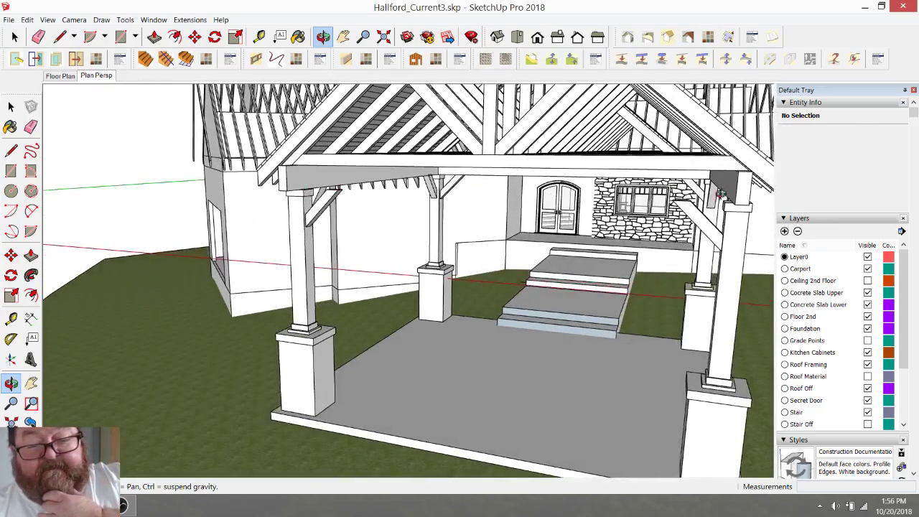
{"action": "left_click_drag", "start_coordinate": [596, 156], "coordinate": [518, 167]}
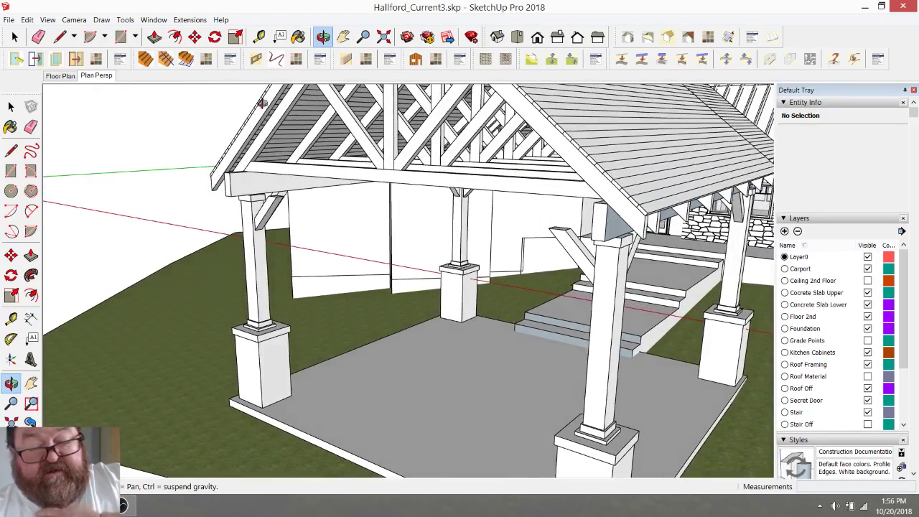
- Reopen the carport and its nested beam group for editing and reverse the near beam's blue outer side face
{"action": "left_click", "coordinate": [14, 37]}
{"action": "left_click", "coordinate": [619, 226]}
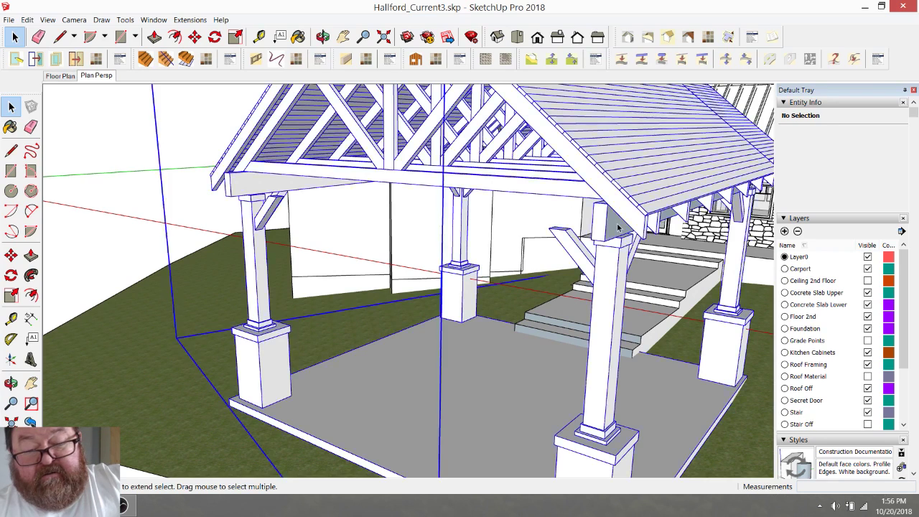
{"action": "right_click", "coordinate": [618, 227]}
{"action": "left_click", "coordinate": [651, 276]}
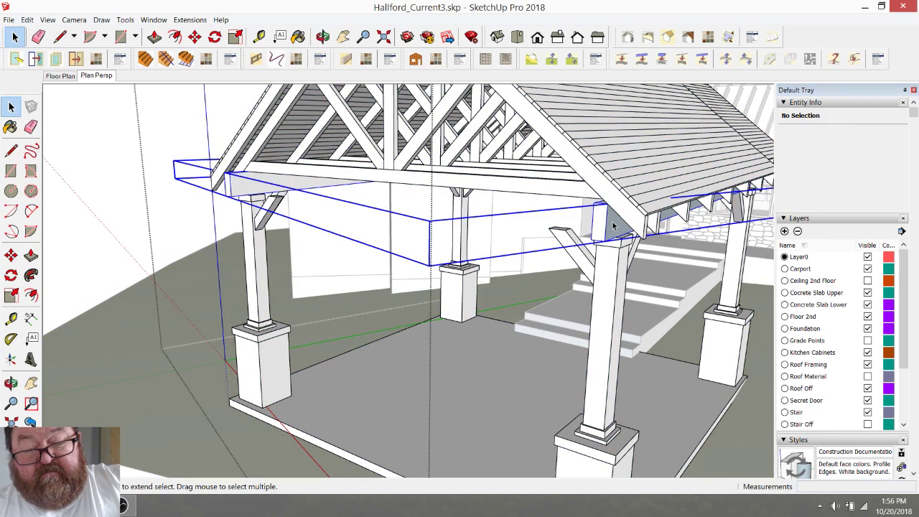
{"action": "left_click", "coordinate": [614, 225]}
{"action": "double_click", "coordinate": [614, 225]}
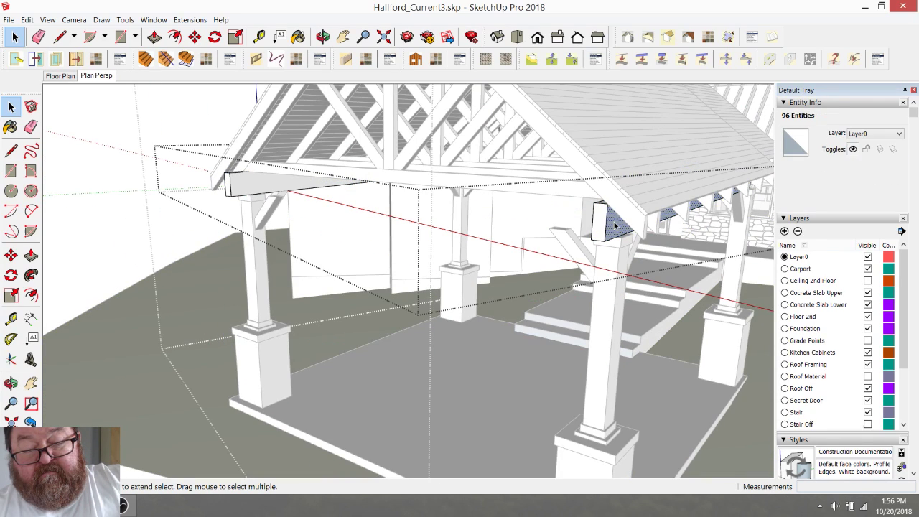
{"action": "right_click", "coordinate": [615, 226]}
{"action": "left_click", "coordinate": [653, 324]}
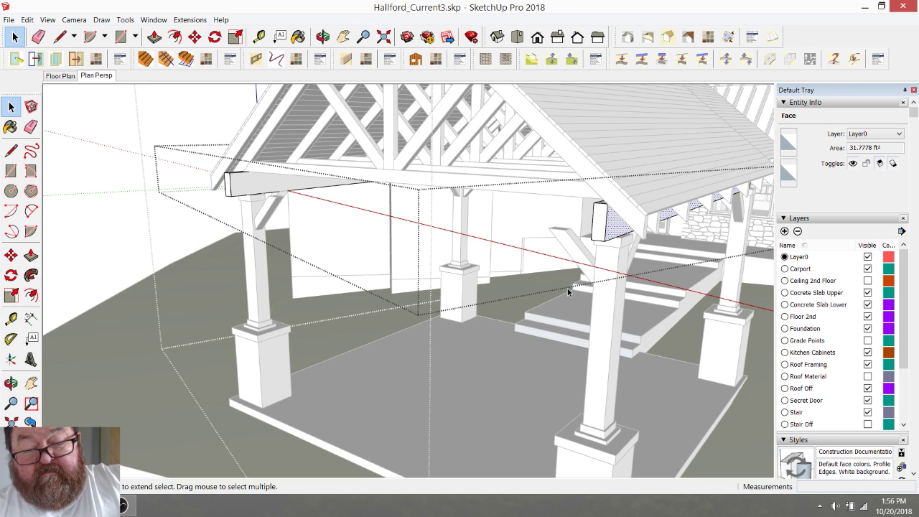
- Close the beam group and examine the knee braces and beam end at the carport's front corner post
{"action": "left_click", "coordinate": [159, 129]}
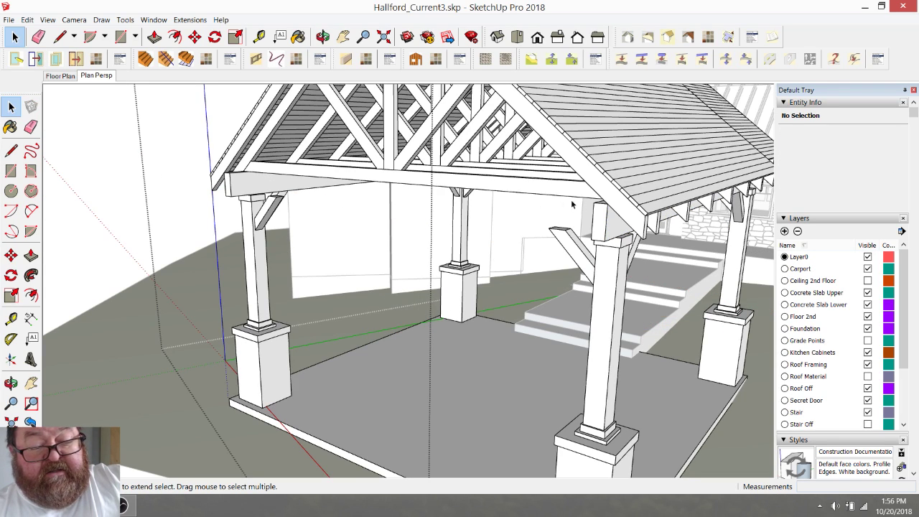
{"action": "scroll", "coordinate": [265, 209], "scroll_direction": "up", "scroll_amount": 4}
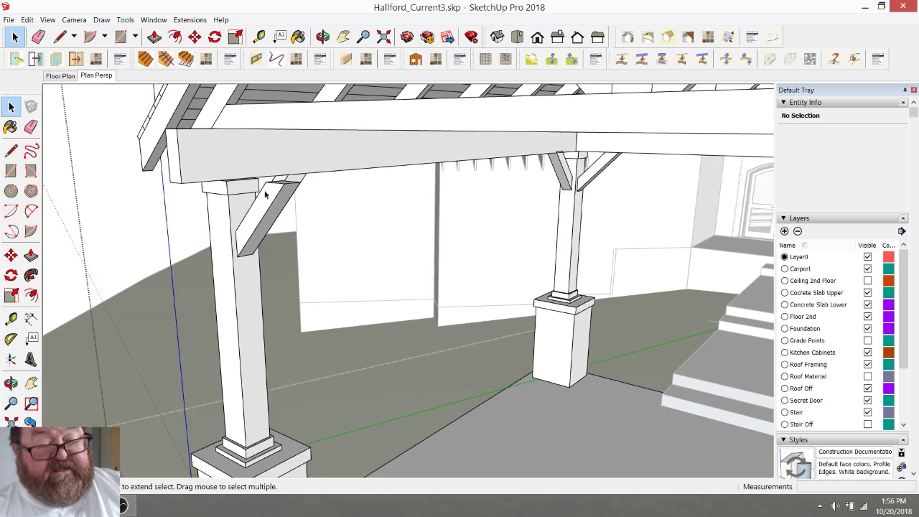
{"action": "left_click", "coordinate": [316, 43]}
{"action": "left_click_drag", "start_coordinate": [237, 132], "coordinate": [324, 221]}
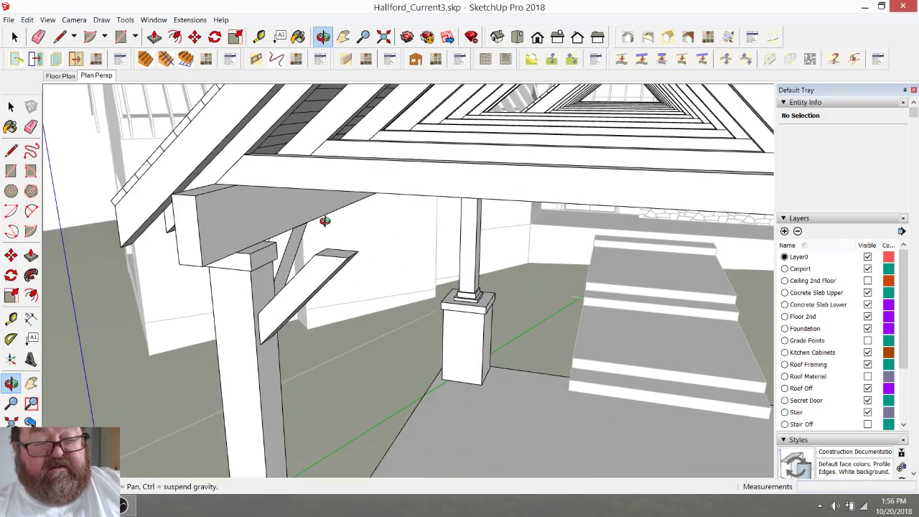
{"action": "left_click_drag", "start_coordinate": [327, 273], "coordinate": [372, 194]}
{"action": "left_click_drag", "start_coordinate": [309, 242], "coordinate": [289, 219]}
{"action": "key", "text": "space"}
{"action": "scroll", "coordinate": [290, 219], "scroll_direction": "up", "scroll_amount": 1}
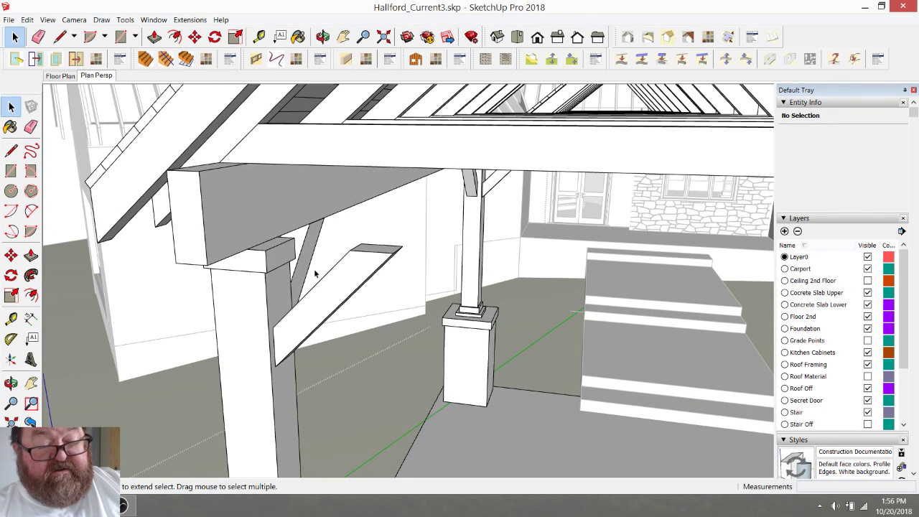
- Open the corner post's knee brace group for editing and add a guide line along the brace's upper edge
{"action": "double_click", "coordinate": [347, 273]}
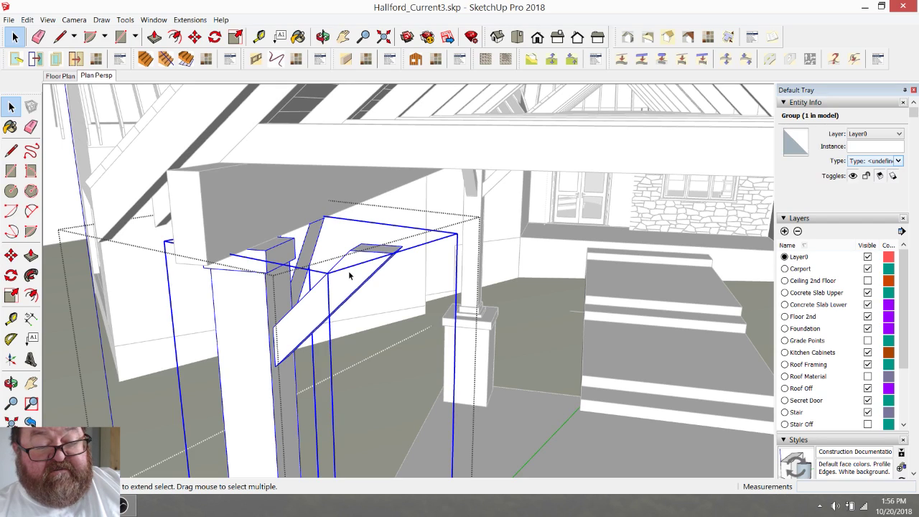
{"action": "left_click", "coordinate": [348, 270]}
{"action": "double_click", "coordinate": [349, 268]}
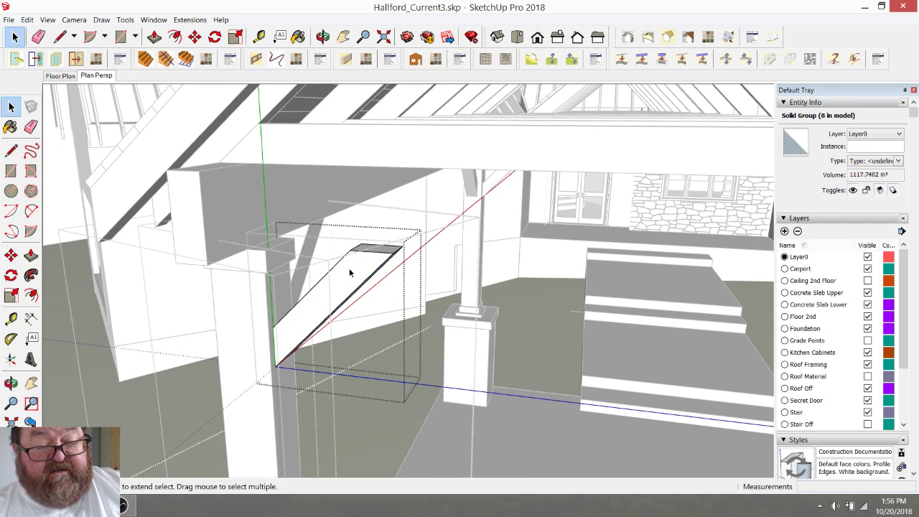
{"action": "triple_click", "coordinate": [349, 268]}
{"action": "left_click", "coordinate": [349, 270]}
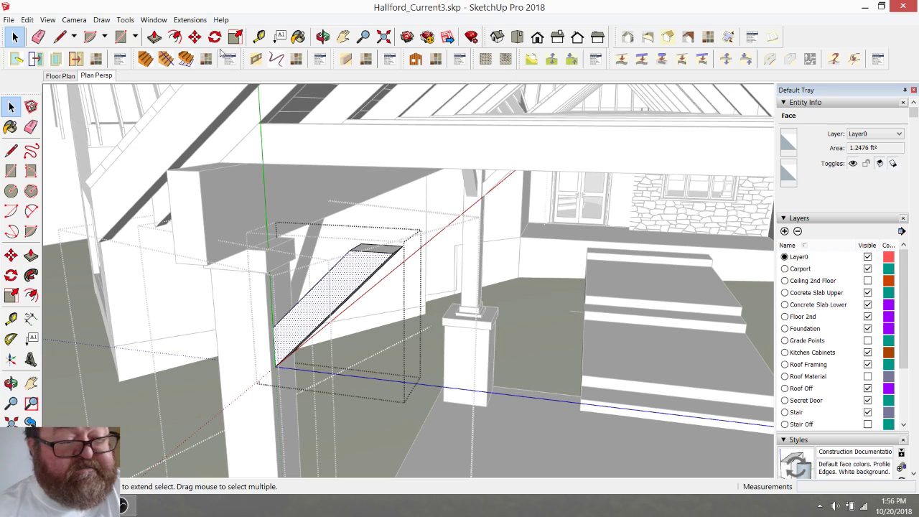
{"action": "left_click", "coordinate": [259, 37]}
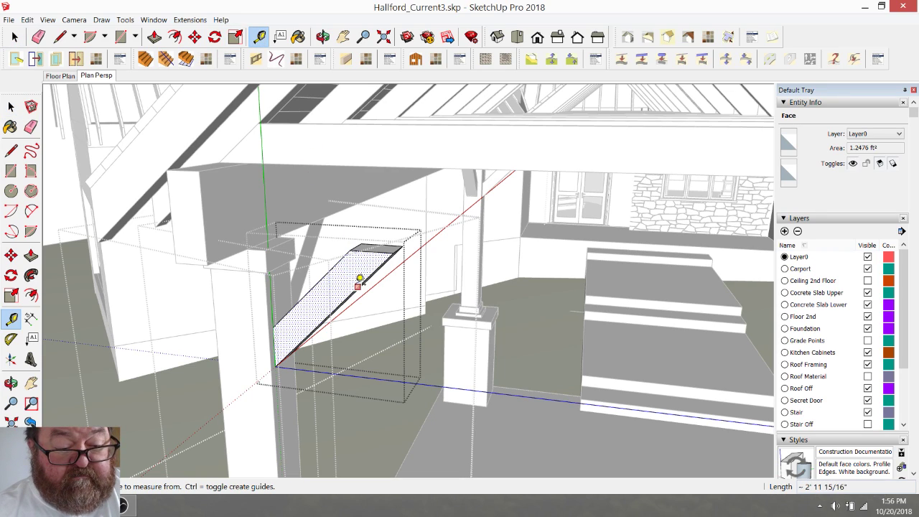
{"action": "left_click", "coordinate": [359, 279]}
{"action": "left_click", "coordinate": [338, 253]}
{"action": "key", "text": "space"}
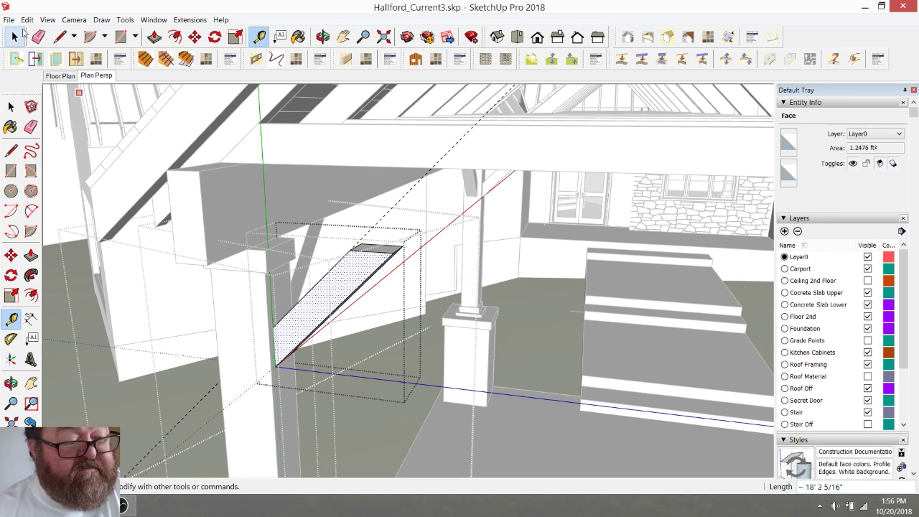
- Move the knee brace's top end about 1' 10 1/16" up along the guide line and close the brace and post groups
{"action": "left_click_drag", "start_coordinate": [333, 230], "coordinate": [438, 301]}
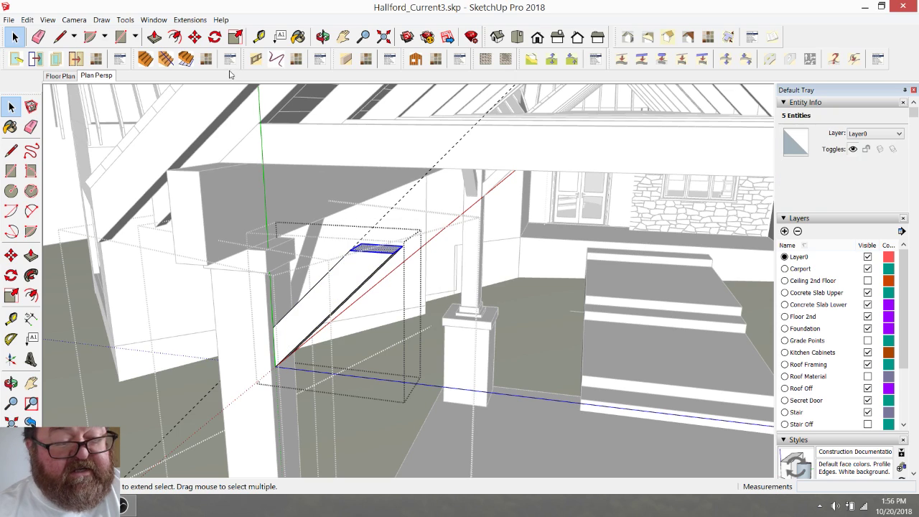
{"action": "left_click", "coordinate": [195, 37]}
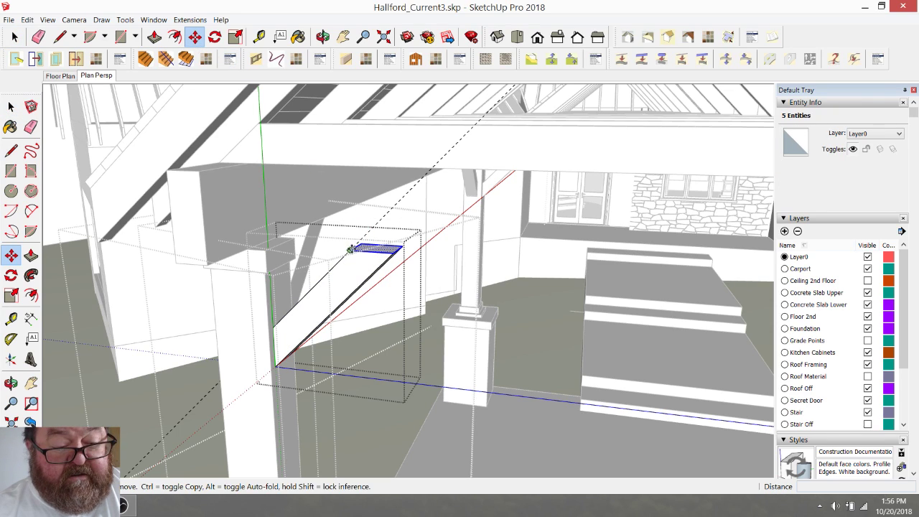
{"action": "left_click", "coordinate": [350, 249]}
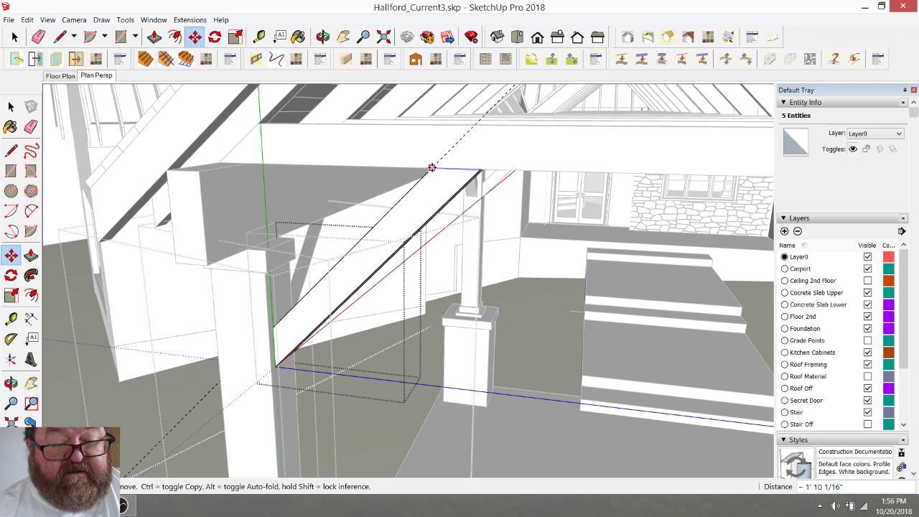
{"action": "left_click", "coordinate": [432, 167]}
{"action": "scroll", "coordinate": [320, 170], "scroll_direction": "down", "scroll_amount": 5}
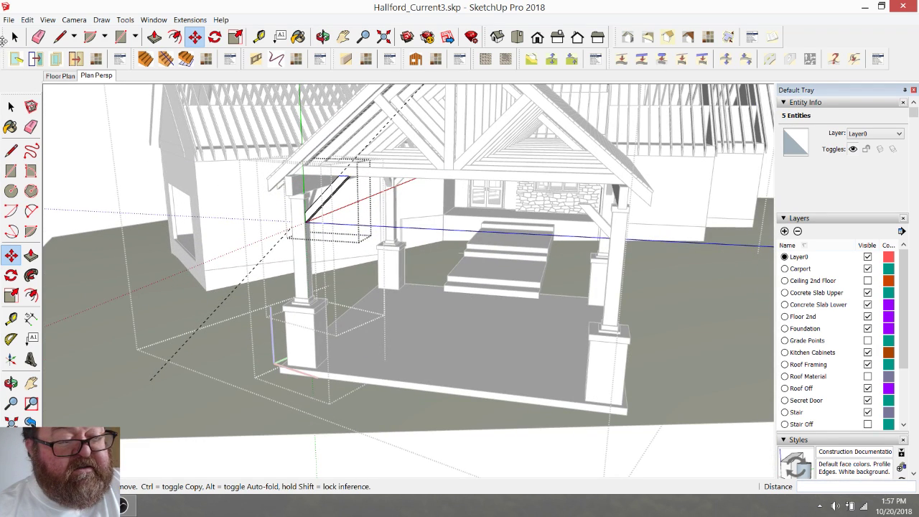
{"action": "left_click", "coordinate": [14, 36]}
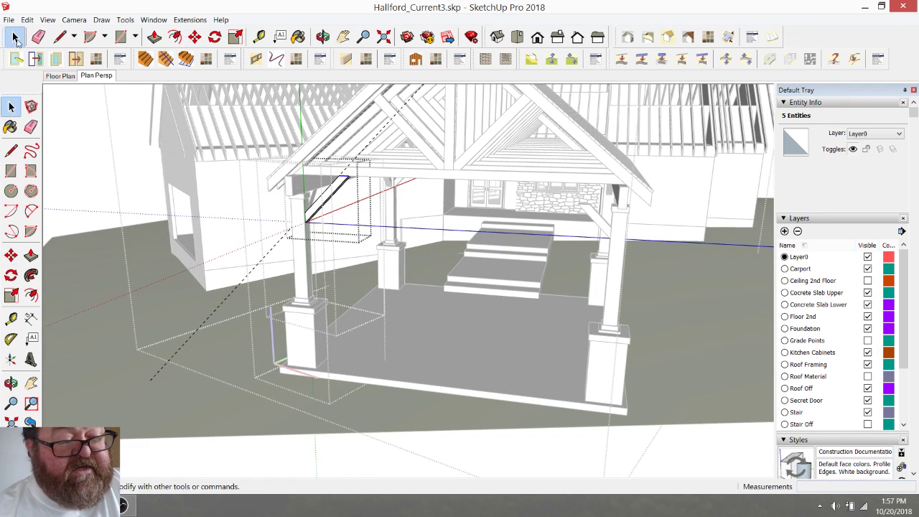
{"action": "left_click", "coordinate": [121, 150]}
{"action": "scroll", "coordinate": [337, 272], "scroll_direction": "down", "scroll_amount": 3}
{"action": "left_click", "coordinate": [100, 138]}
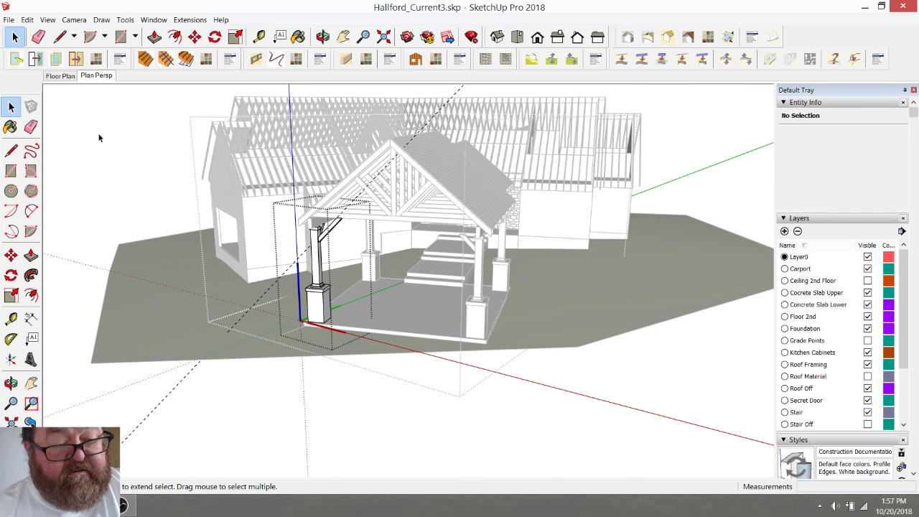
{"action": "left_click", "coordinate": [173, 189]}
{"action": "scroll", "coordinate": [347, 234], "scroll_direction": "up", "scroll_amount": 5}
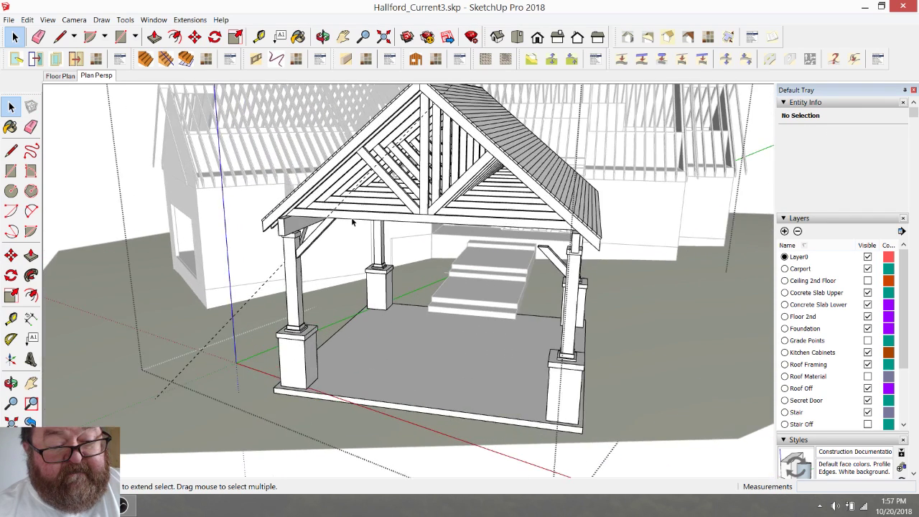
- Undo the brace extension, its guide line and the preceding beam group edits that removed the front beam
{"action": "double_click", "coordinate": [350, 218]}
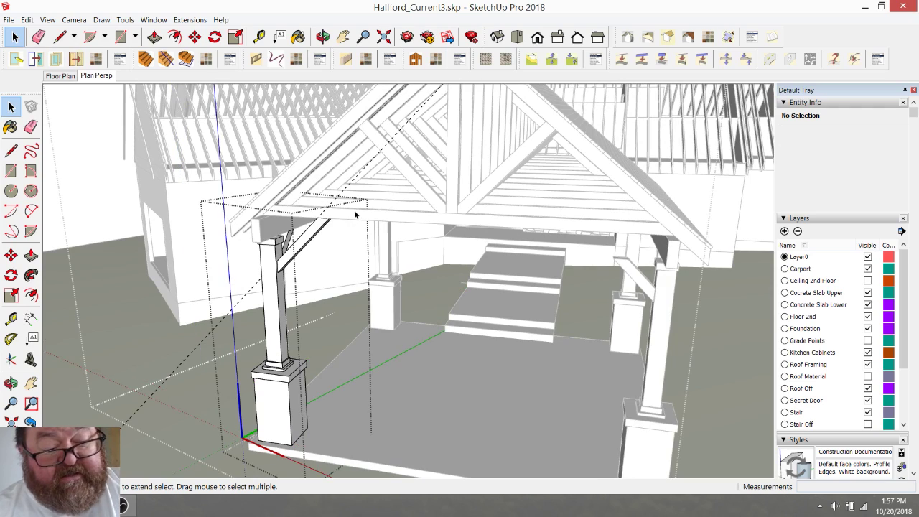
{"action": "double_click", "coordinate": [354, 210]}
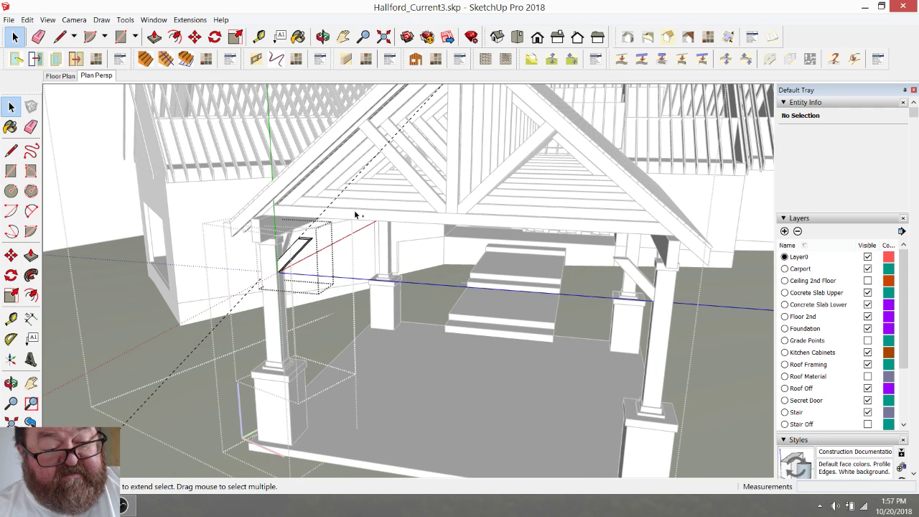
{"action": "left_click", "coordinate": [355, 215]}
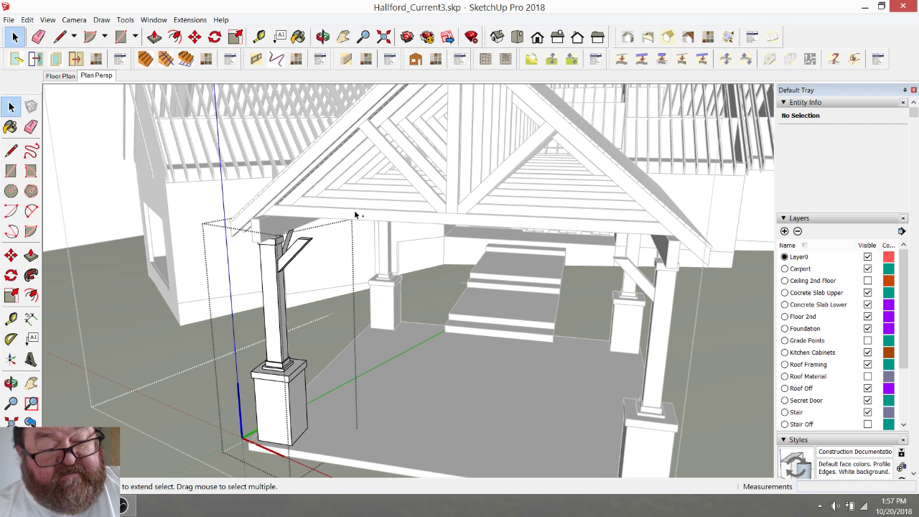
{"action": "key", "text": "Escape"}
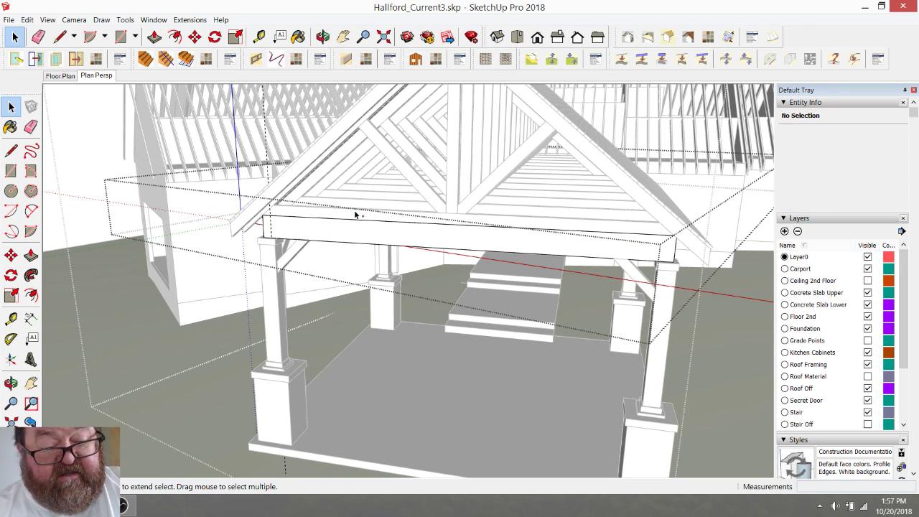
{"action": "key", "text": "Escape"}
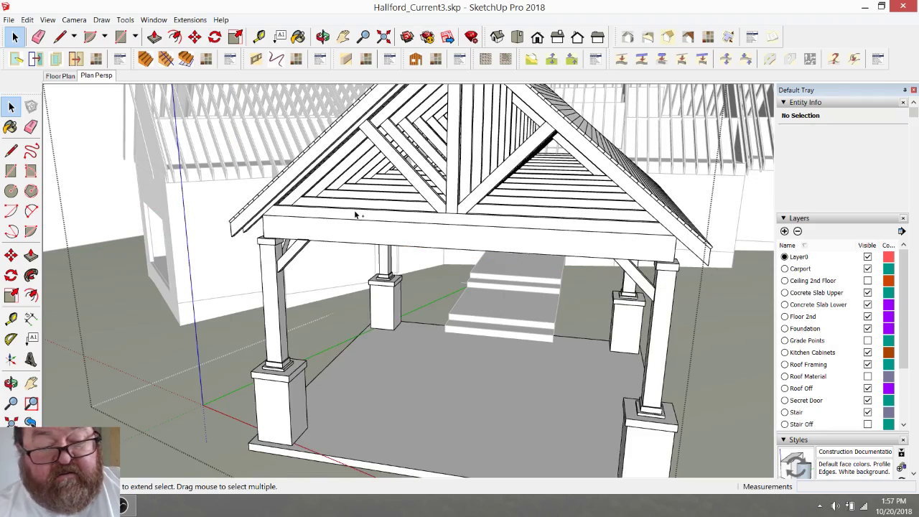
- Examine the carport's front beam, knee braces and roof overhangs from both front corners
{"action": "left_click", "coordinate": [322, 36]}
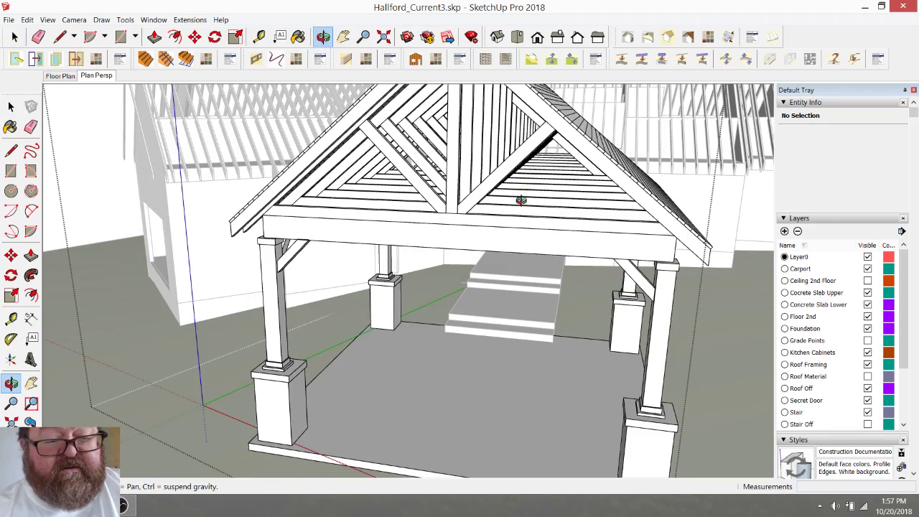
{"action": "left_click_drag", "start_coordinate": [521, 199], "coordinate": [357, 167]}
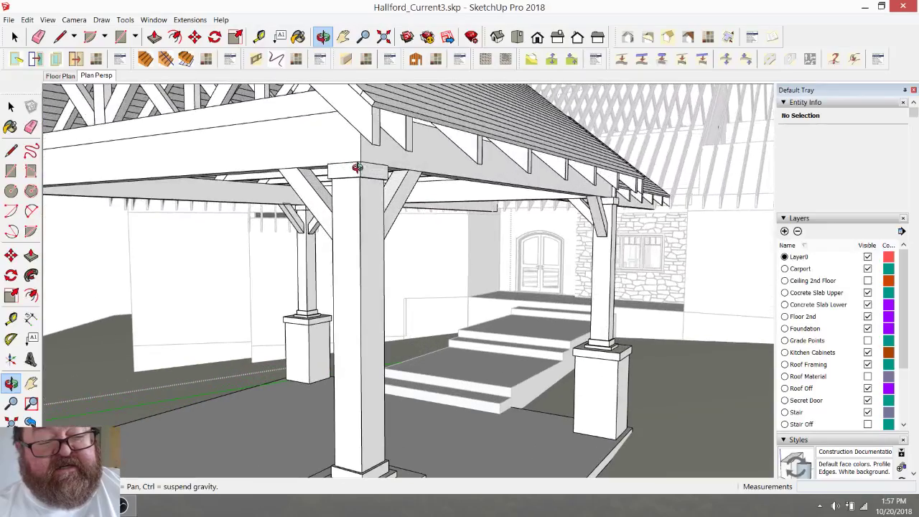
{"action": "left_click_drag", "start_coordinate": [384, 231], "coordinate": [239, 263]}
{"action": "scroll", "coordinate": [249, 261], "scroll_direction": "up", "scroll_amount": 3}
{"action": "scroll", "coordinate": [326, 193], "scroll_direction": "down", "scroll_amount": 2}
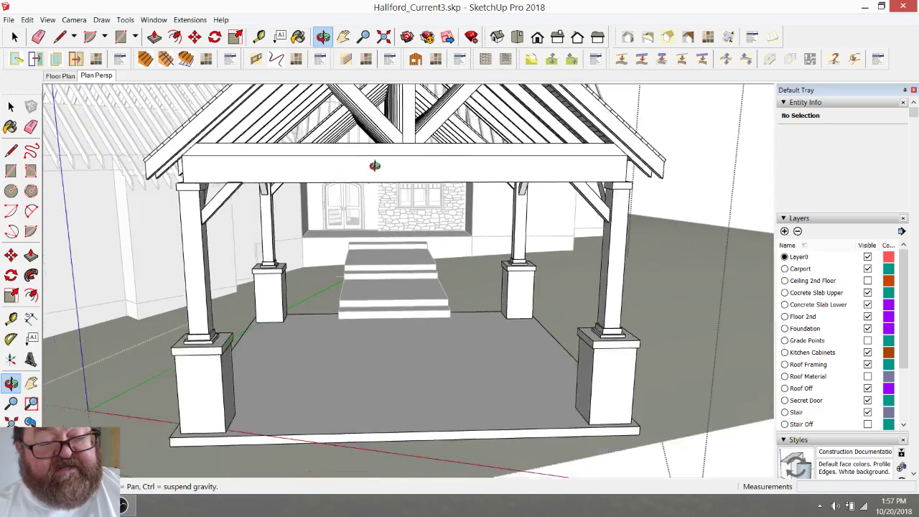
{"action": "left_click_drag", "start_coordinate": [375, 150], "coordinate": [451, 181]}
{"action": "left_click_drag", "start_coordinate": [569, 188], "coordinate": [343, 215]}
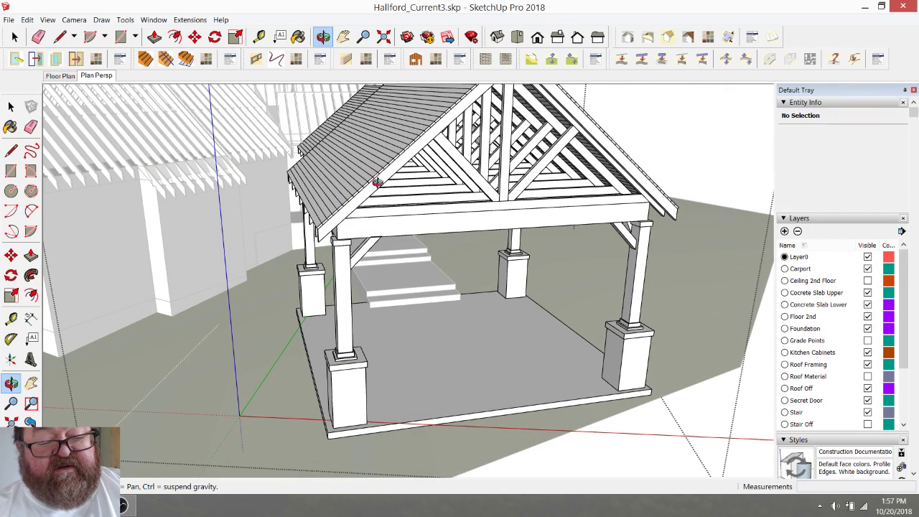
{"action": "left_click_drag", "start_coordinate": [340, 255], "coordinate": [350, 281]}
{"action": "left_click_drag", "start_coordinate": [567, 247], "coordinate": [451, 334]}
- Inspect the post bases and piers, the slab edge and the roof along the carport's side
{"action": "scroll", "coordinate": [451, 335], "scroll_direction": "up", "scroll_amount": 6}
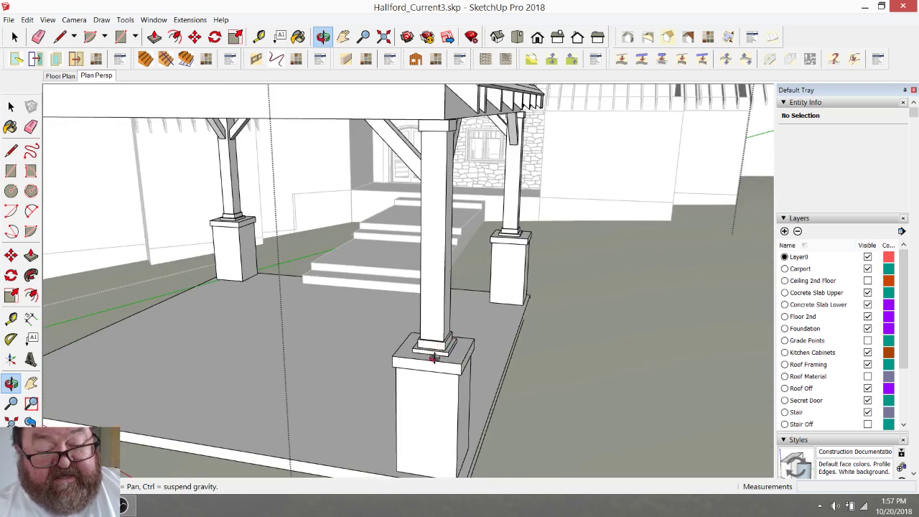
{"action": "scroll", "coordinate": [422, 302], "scroll_direction": "down", "scroll_amount": 2}
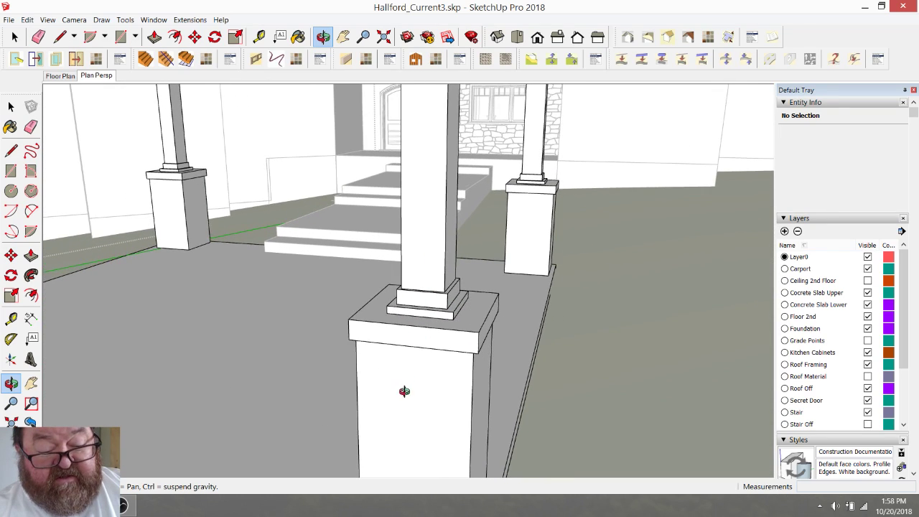
{"action": "left_click_drag", "start_coordinate": [418, 333], "coordinate": [435, 258]}
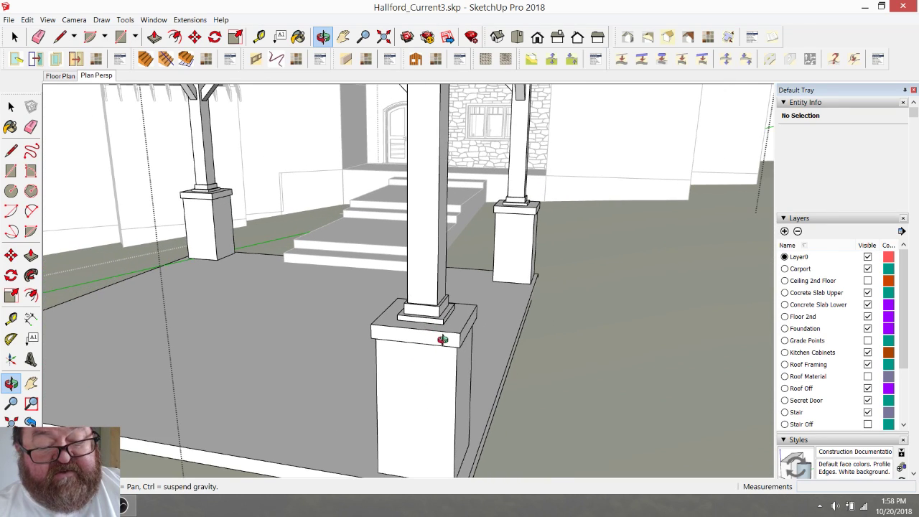
{"action": "scroll", "coordinate": [443, 343], "scroll_direction": "down", "scroll_amount": 3}
{"action": "left_click_drag", "start_coordinate": [446, 332], "coordinate": [165, 339]}
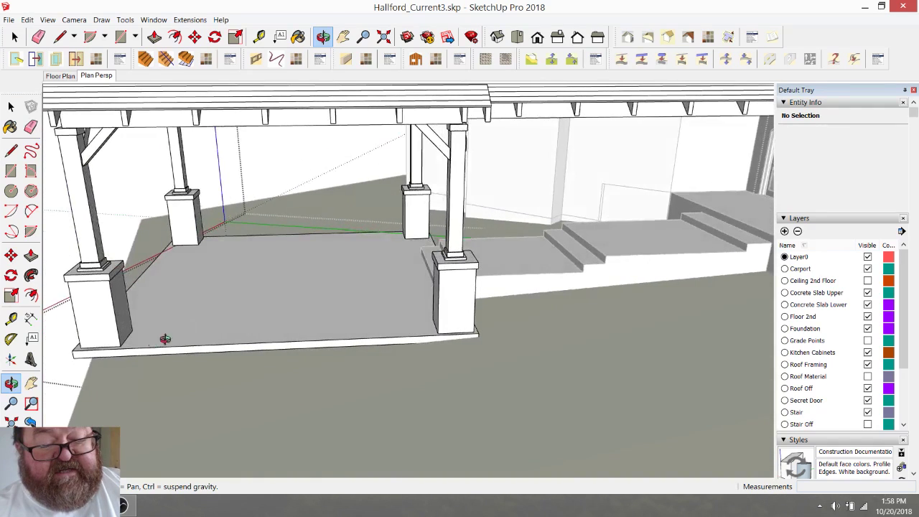
{"action": "scroll", "coordinate": [434, 257], "scroll_direction": "up", "scroll_amount": 3}
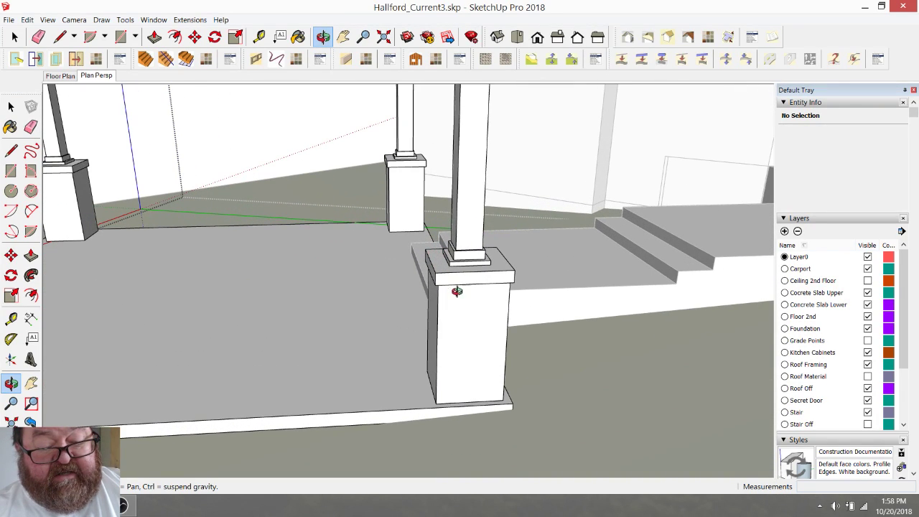
{"action": "left_click_drag", "start_coordinate": [457, 290], "coordinate": [468, 362]}
{"action": "scroll", "coordinate": [447, 354], "scroll_direction": "down", "scroll_amount": 3}
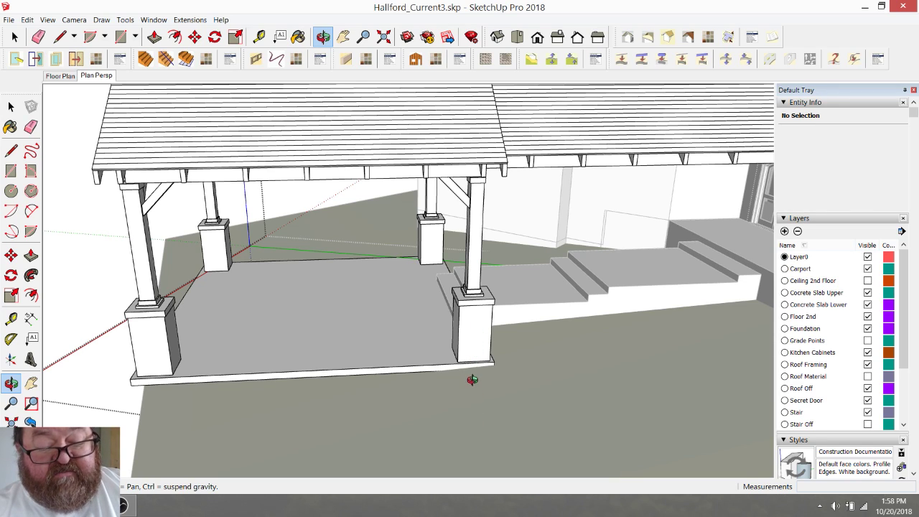
{"action": "left_click_drag", "start_coordinate": [469, 373], "coordinate": [477, 328]}
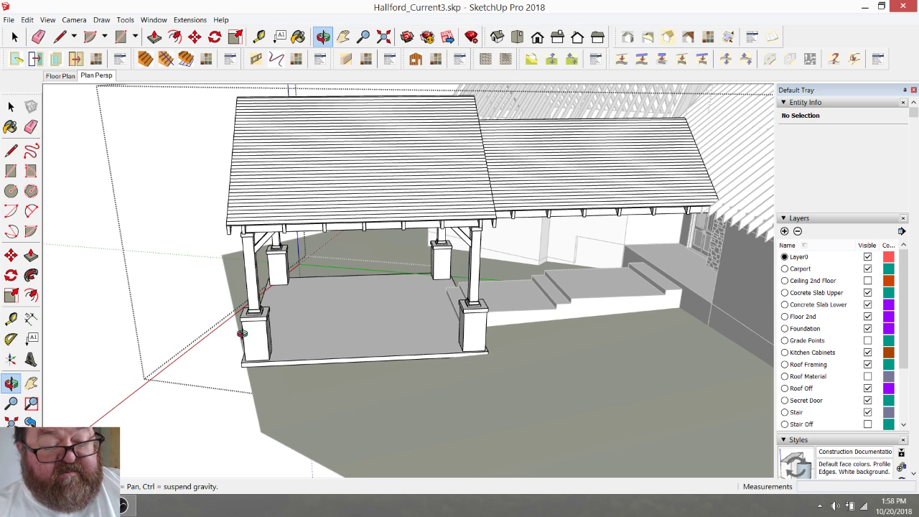
{"action": "scroll", "coordinate": [250, 338], "scroll_direction": "up", "scroll_amount": 5}
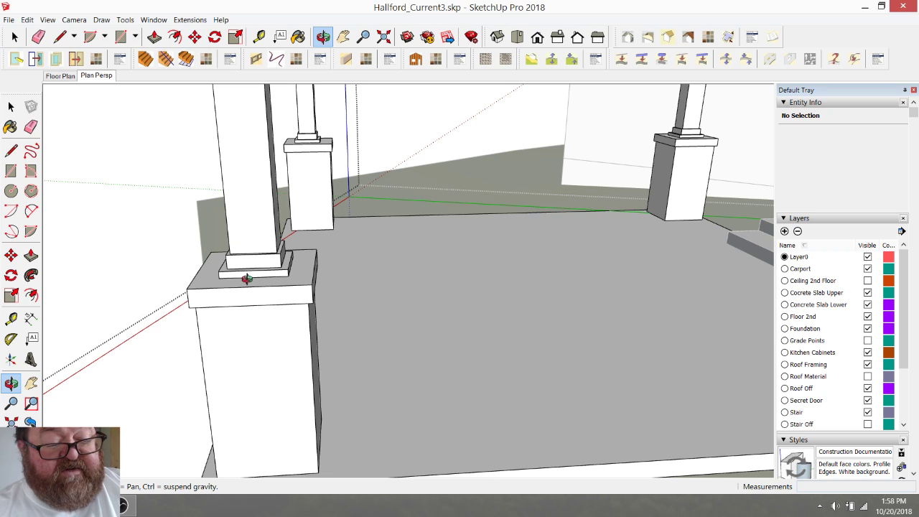
{"action": "scroll", "coordinate": [267, 319], "scroll_direction": "down", "scroll_amount": 5}
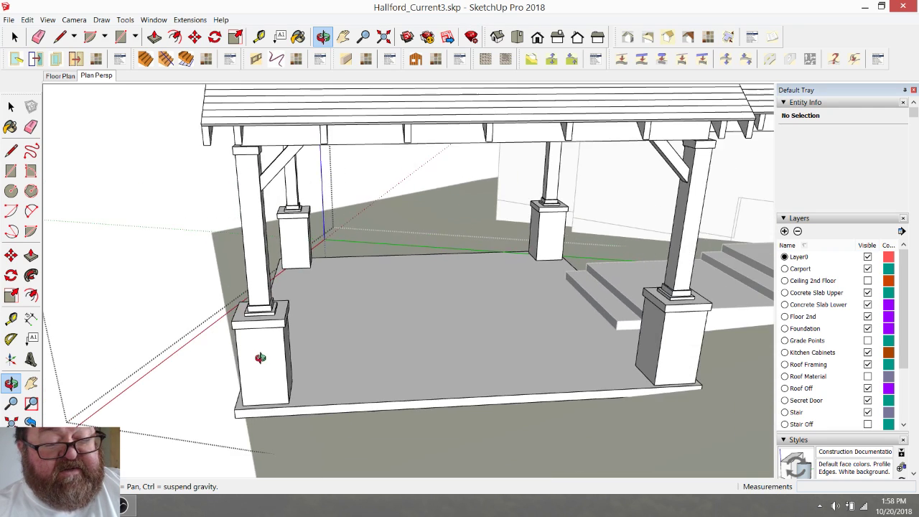
{"action": "scroll", "coordinate": [296, 173], "scroll_direction": "down", "scroll_amount": 1}
{"action": "left_click_drag", "start_coordinate": [335, 168], "coordinate": [328, 218]}
{"action": "scroll", "coordinate": [432, 281], "scroll_direction": "down", "scroll_amount": 2}
{"action": "scroll", "coordinate": [386, 245], "scroll_direction": "up", "scroll_amount": 3}
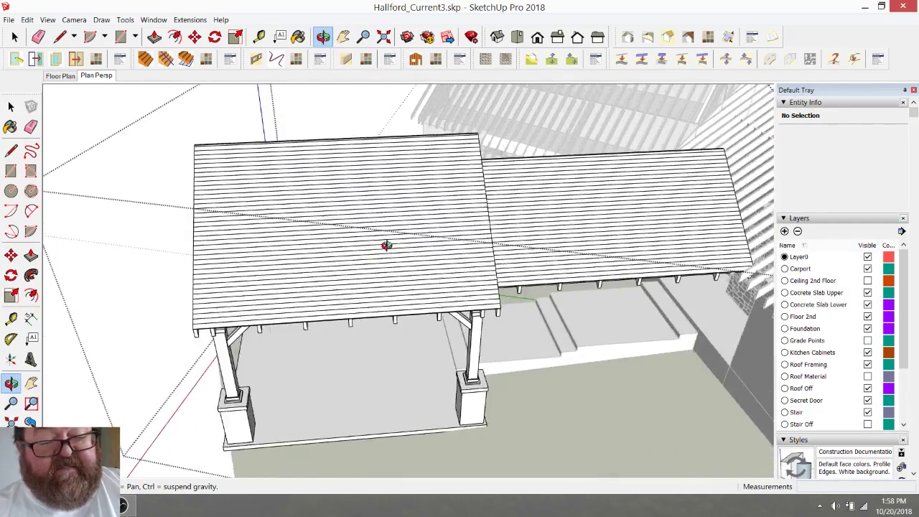
- Examine the carport's roof, front gable truss and side eave from the front and the side
{"action": "scroll", "coordinate": [386, 245], "scroll_direction": "up", "scroll_amount": 1}
{"action": "left_click_drag", "start_coordinate": [371, 251], "coordinate": [482, 244]}
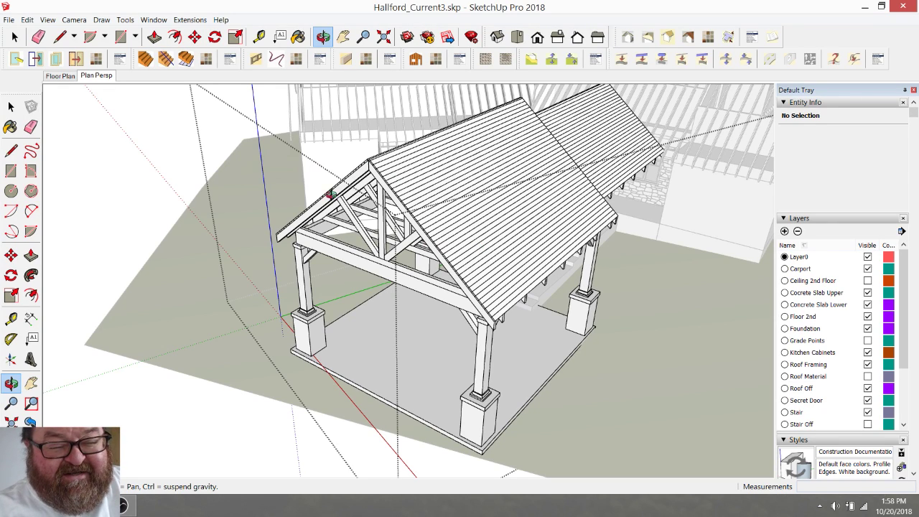
{"action": "left_click_drag", "start_coordinate": [331, 194], "coordinate": [494, 210]}
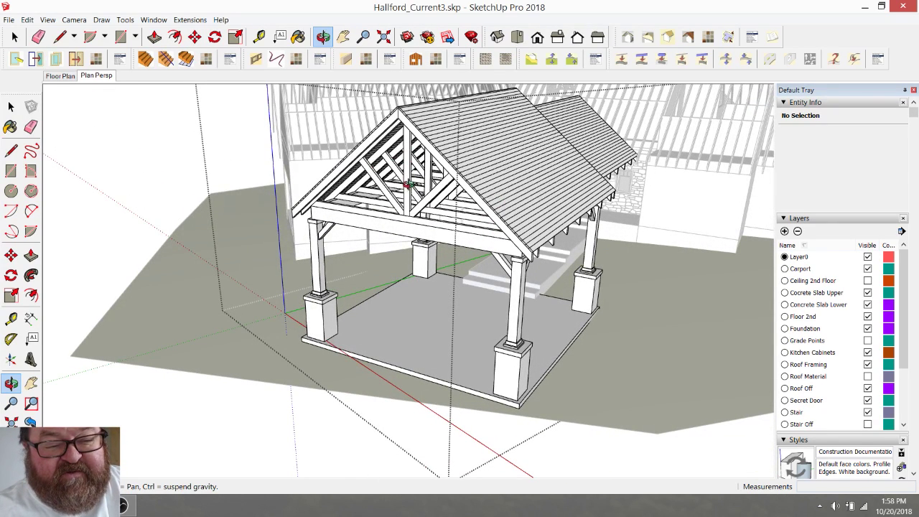
{"action": "left_click_drag", "start_coordinate": [409, 185], "coordinate": [115, 410]}
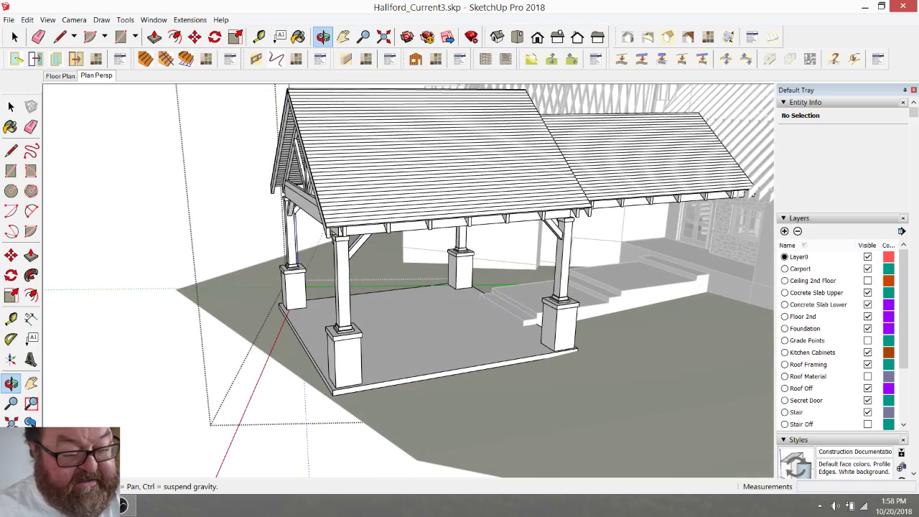
- Switch to the YouTube live dashboard in the browser to check the stream chat, and return to SketchUp
{"action": "key", "text": "alt+Tab"}
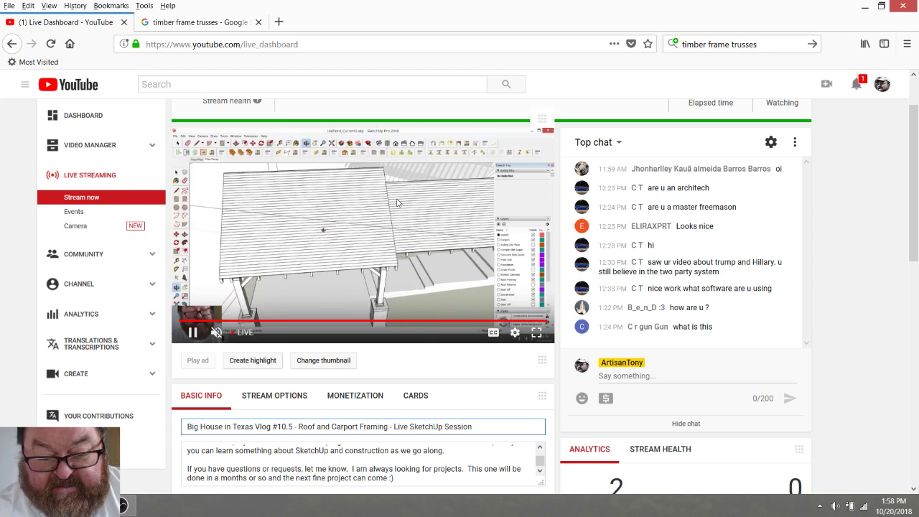
{"action": "mouse_move", "coordinate": [85, 506]}
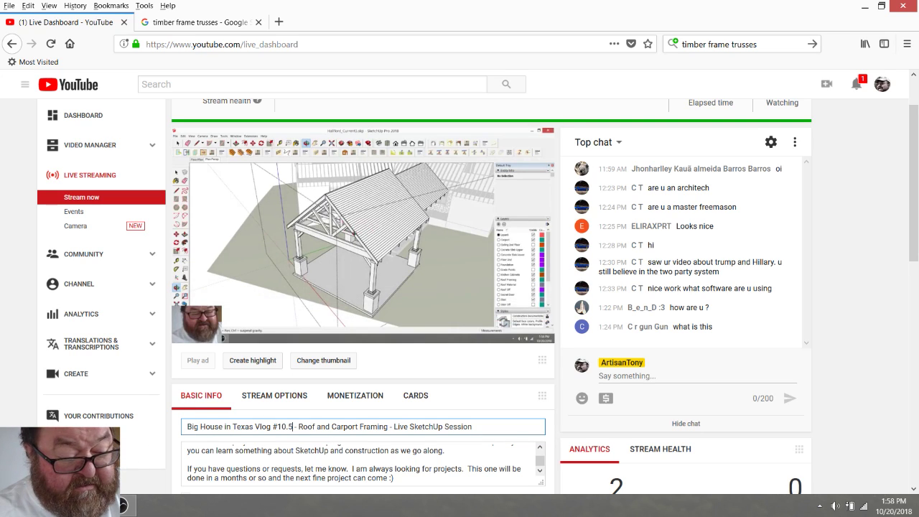
{"action": "key", "text": "alt+Tab"}
- Close the carport group and hide the model axes
{"action": "middle_click_drag", "start_coordinate": [429, 177], "coordinate": [460, 232]}
{"action": "scroll", "coordinate": [394, 288], "scroll_direction": "down", "scroll_amount": 3}
{"action": "left_click_drag", "start_coordinate": [459, 231], "coordinate": [546, 287]}
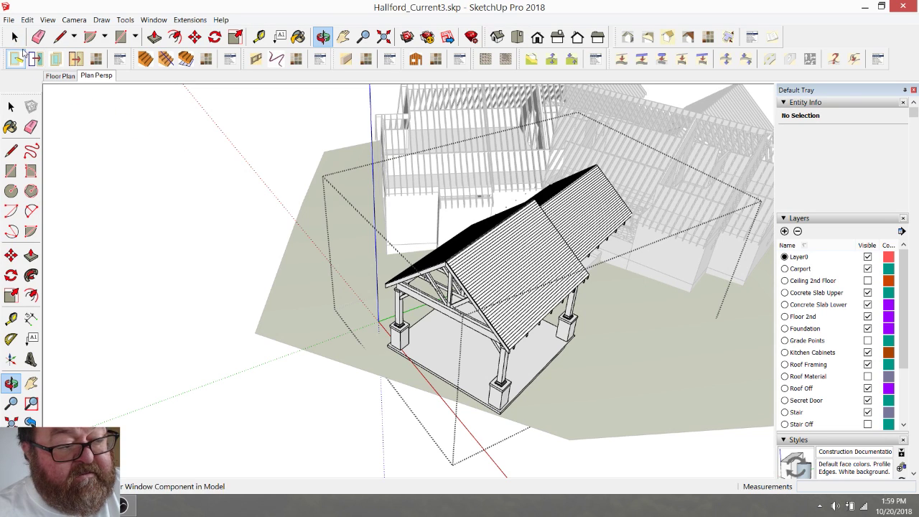
{"action": "left_click", "coordinate": [150, 121]}
{"action": "scroll", "coordinate": [156, 201], "scroll_direction": "down", "scroll_amount": 2}
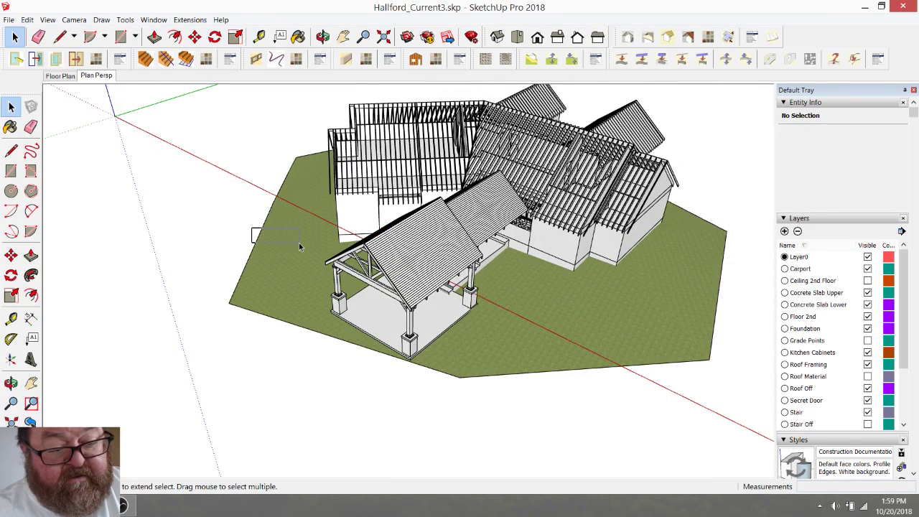
{"action": "left_click", "coordinate": [45, 19]}
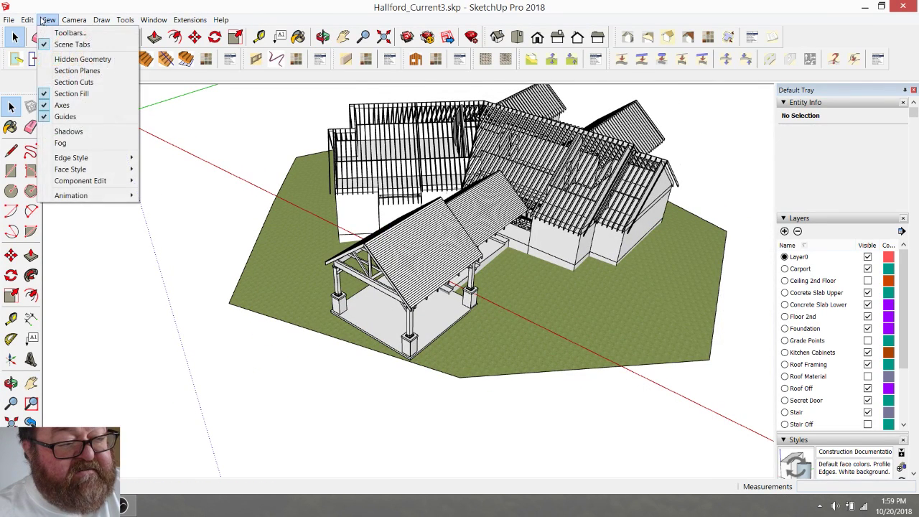
{"action": "left_click", "coordinate": [57, 104]}
- Examine the carport's gable, posts and entry steps from several sides, and measure the clearance between the side beam and the slab
{"action": "scroll", "coordinate": [390, 250], "scroll_direction": "down", "scroll_amount": 1}
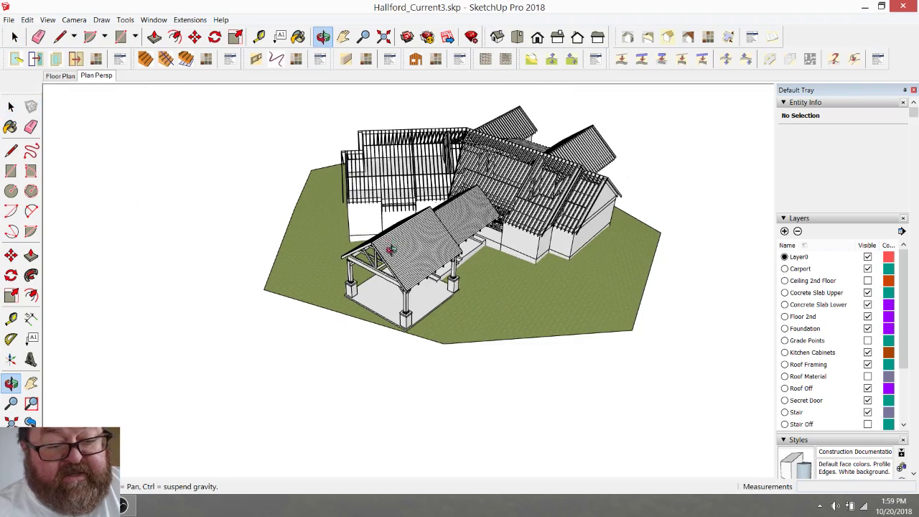
{"action": "left_click_drag", "start_coordinate": [390, 250], "coordinate": [647, 236]}
{"action": "scroll", "coordinate": [488, 186], "scroll_direction": "up", "scroll_amount": 3}
{"action": "left_click_drag", "start_coordinate": [484, 193], "coordinate": [402, 144]}
{"action": "scroll", "coordinate": [424, 187], "scroll_direction": "up", "scroll_amount": 3}
{"action": "scroll", "coordinate": [431, 215], "scroll_direction": "down", "scroll_amount": 2}
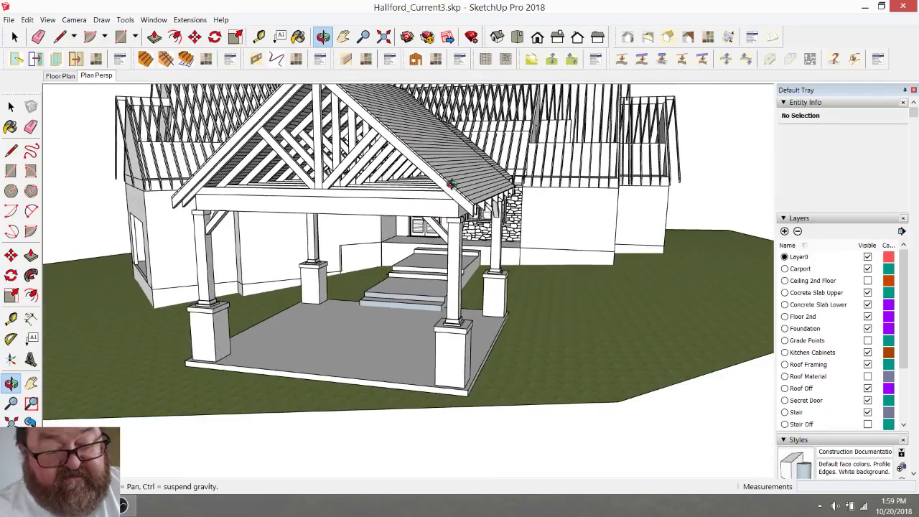
{"action": "left_click_drag", "start_coordinate": [445, 188], "coordinate": [336, 179]}
{"action": "scroll", "coordinate": [335, 177], "scroll_direction": "up", "scroll_amount": 4}
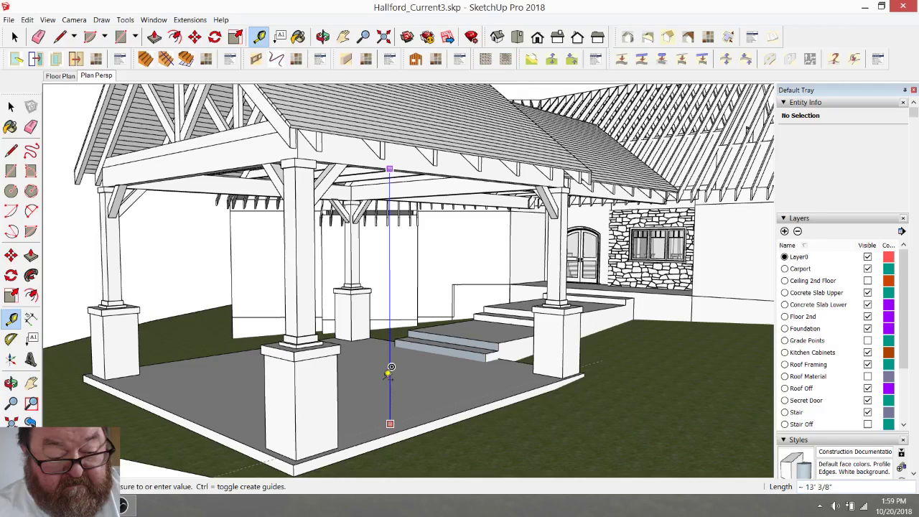
{"action": "left_click", "coordinate": [323, 36]}
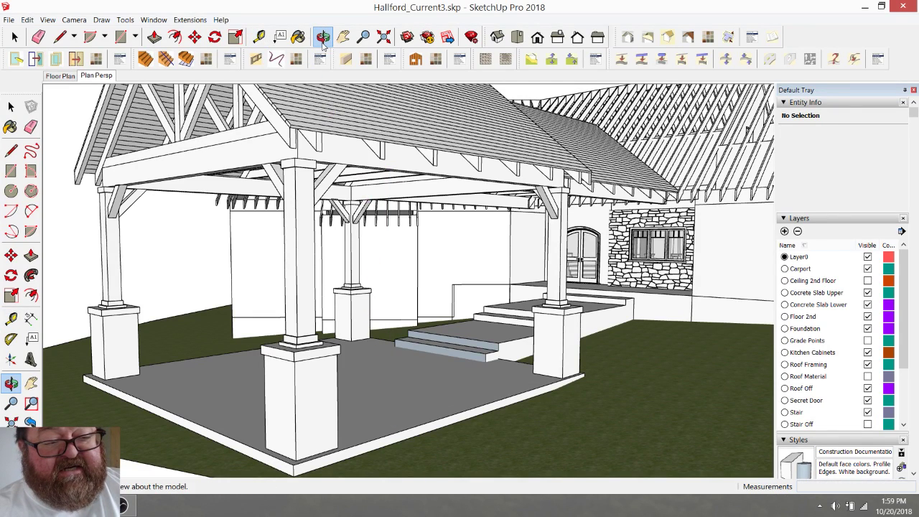
{"action": "left_click_drag", "start_coordinate": [320, 107], "coordinate": [407, 207]}
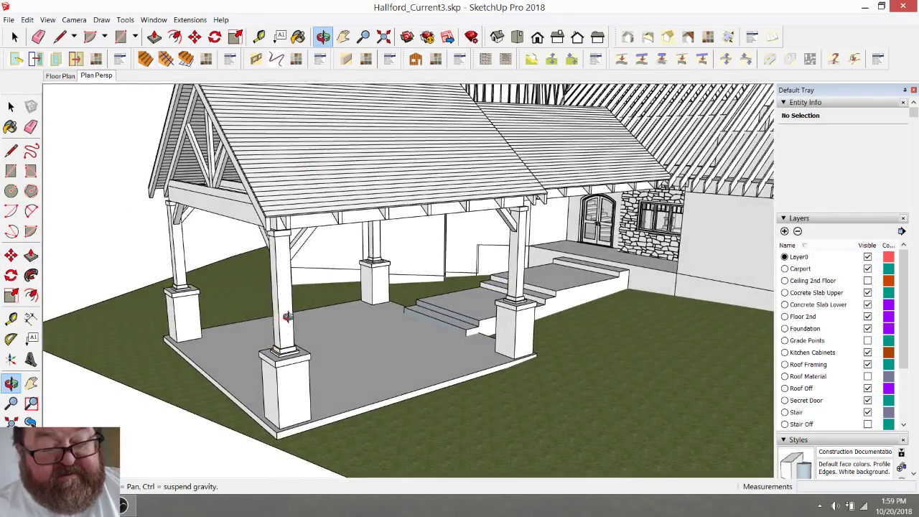
{"action": "left_click_drag", "start_coordinate": [288, 316], "coordinate": [349, 237]}
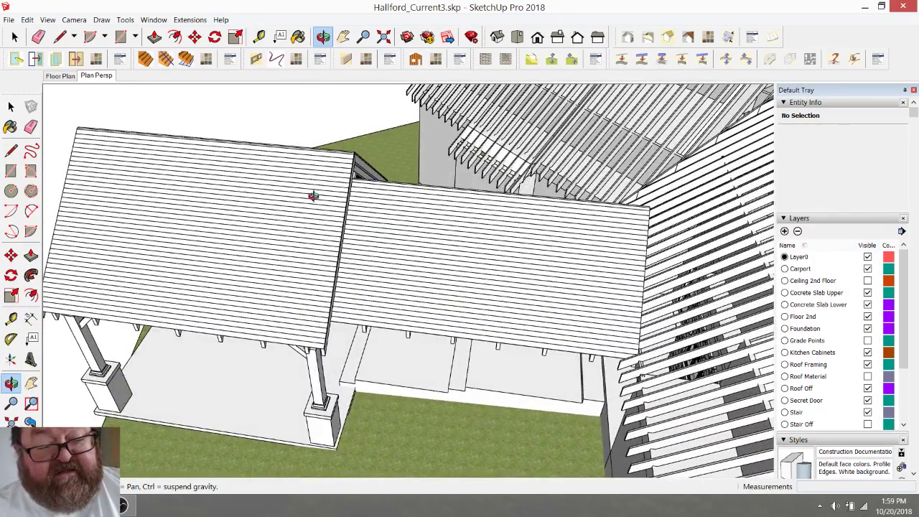
- Open the carport group and try raising the connecting roof to line up with the ridge and slope of the main carport roof
{"action": "left_click", "coordinate": [394, 207]}
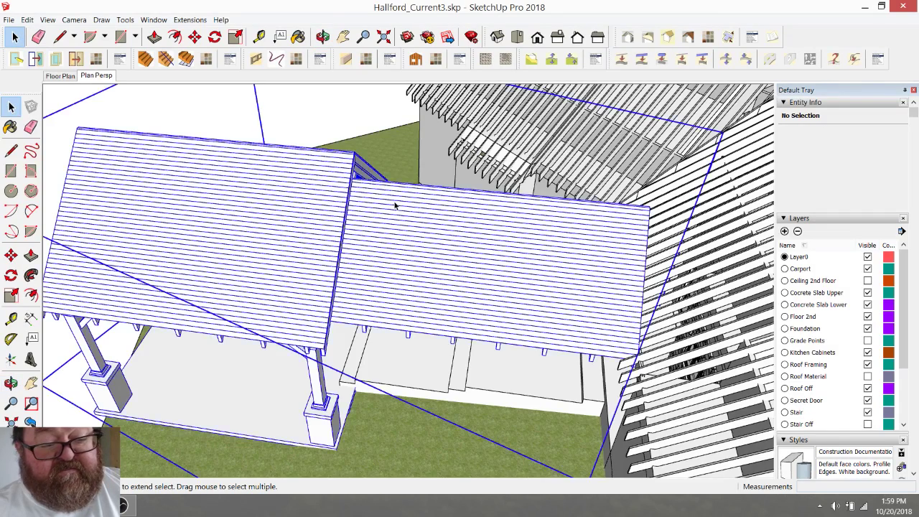
{"action": "double_click", "coordinate": [395, 206]}
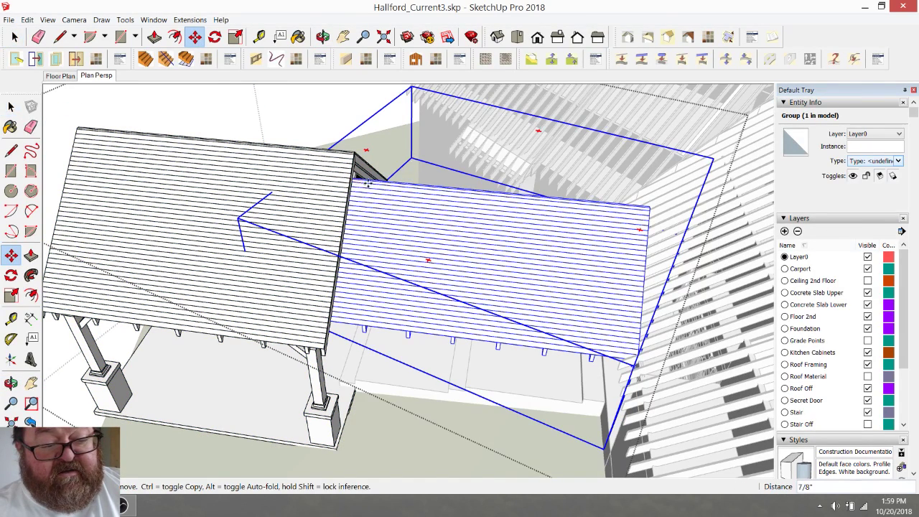
{"action": "left_click_drag", "start_coordinate": [365, 182], "coordinate": [353, 154]}
{"action": "scroll", "coordinate": [356, 180], "scroll_direction": "up", "scroll_amount": 6}
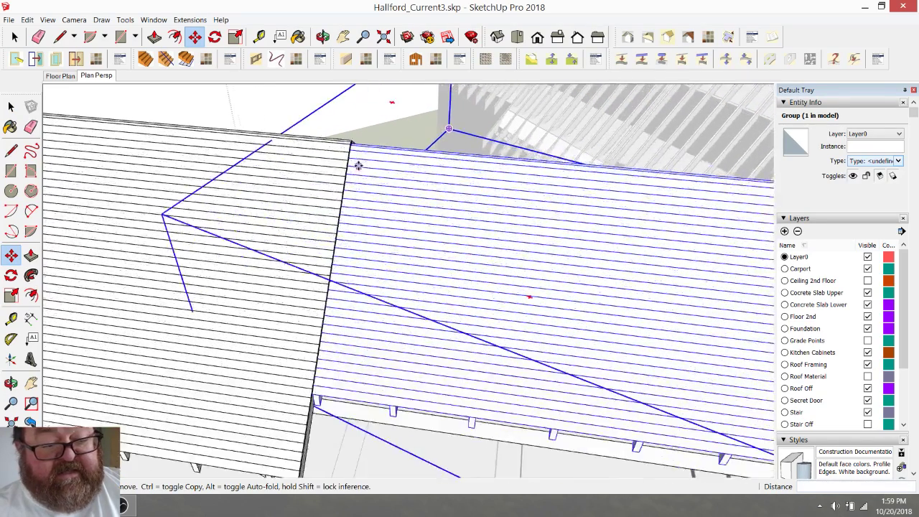
{"action": "scroll", "coordinate": [350, 126], "scroll_direction": "up", "scroll_amount": 3}
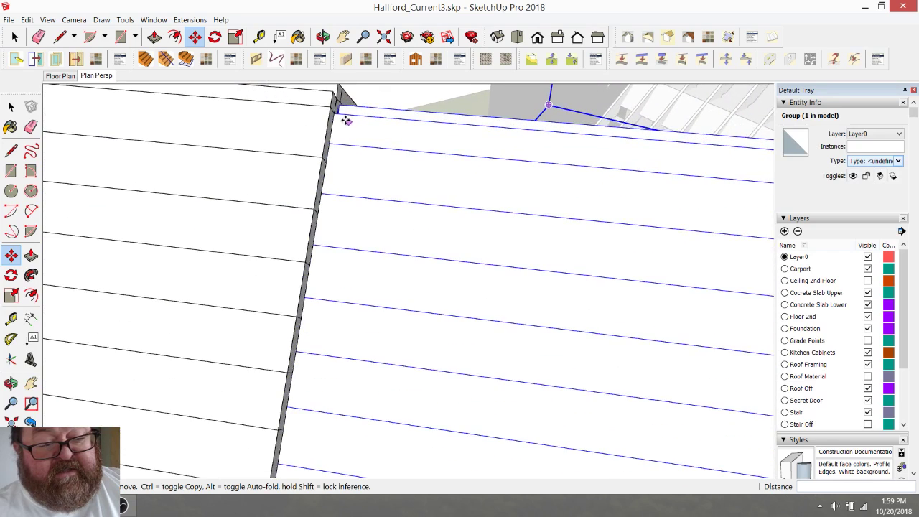
{"action": "left_click_drag", "start_coordinate": [335, 113], "coordinate": [327, 86]}
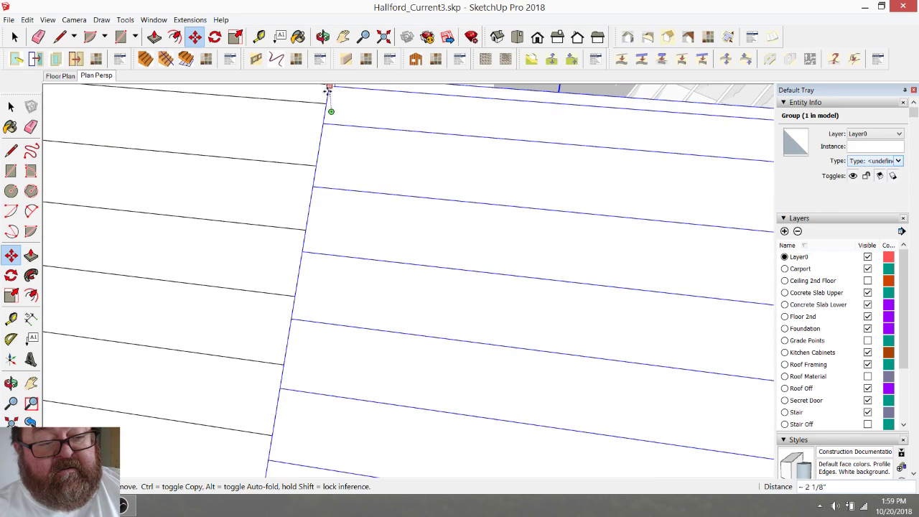
{"action": "scroll", "coordinate": [343, 163], "scroll_direction": "down", "scroll_amount": 1}
{"action": "left_click", "coordinate": [333, 103]}
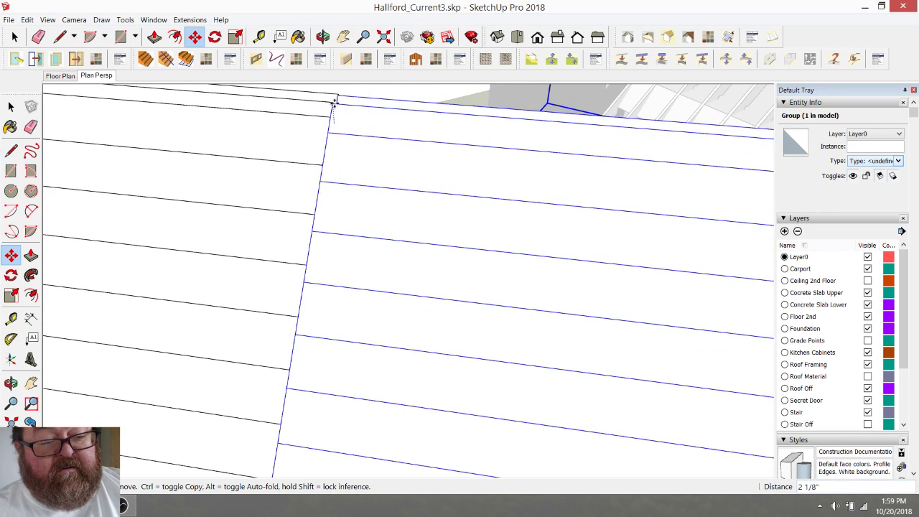
{"action": "scroll", "coordinate": [371, 100], "scroll_direction": "down", "scroll_amount": 6}
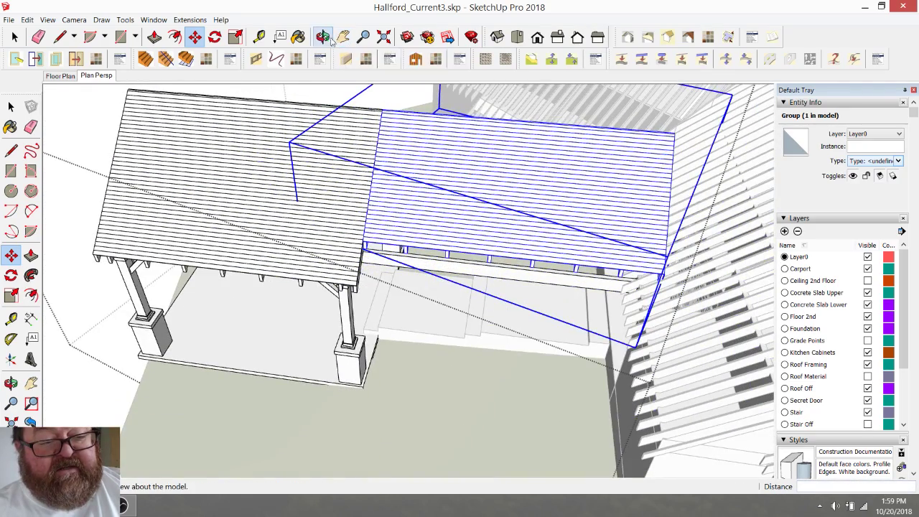
- Check the raised connecting roof against the beams, undo its move and close the carport group
{"action": "middle_click_drag", "start_coordinate": [351, 190], "coordinate": [458, 115]}
{"action": "scroll", "coordinate": [400, 153], "scroll_direction": "up", "scroll_amount": 5}
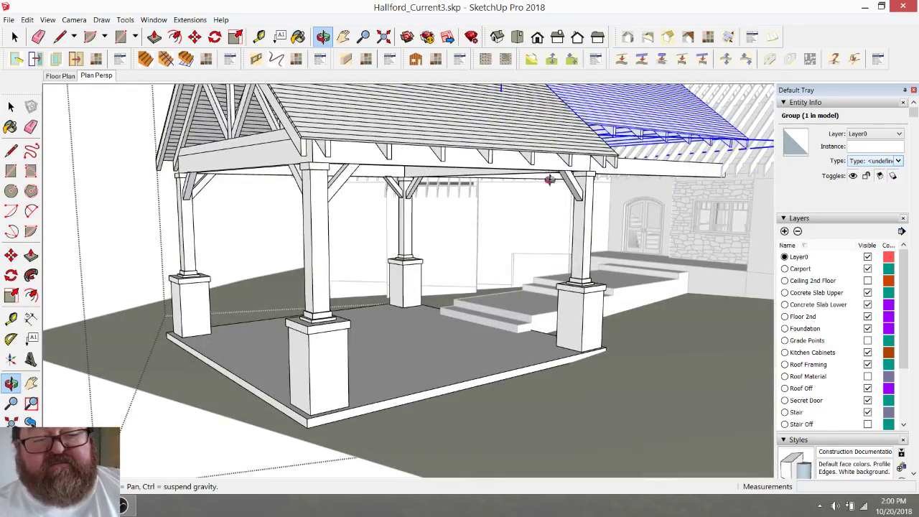
{"action": "middle_click_drag", "start_coordinate": [379, 148], "coordinate": [345, 168]}
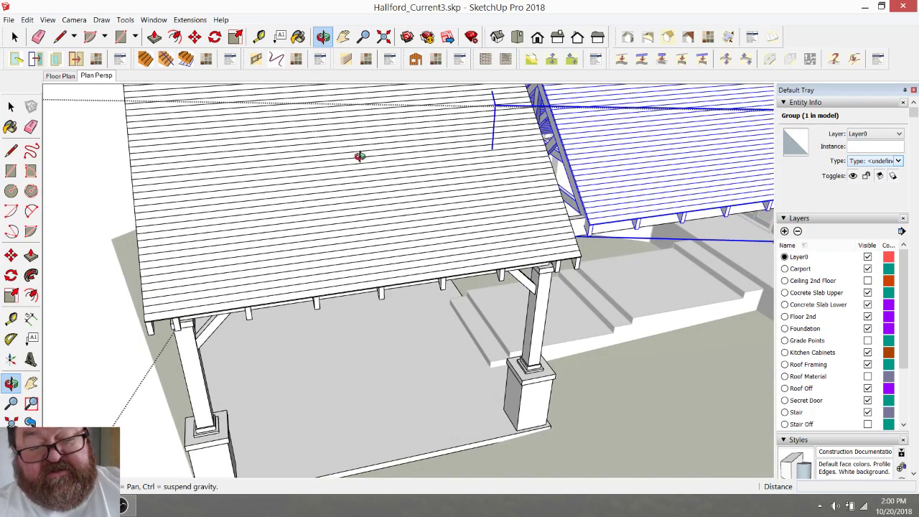
{"action": "middle_click_drag", "start_coordinate": [418, 164], "coordinate": [426, 261]}
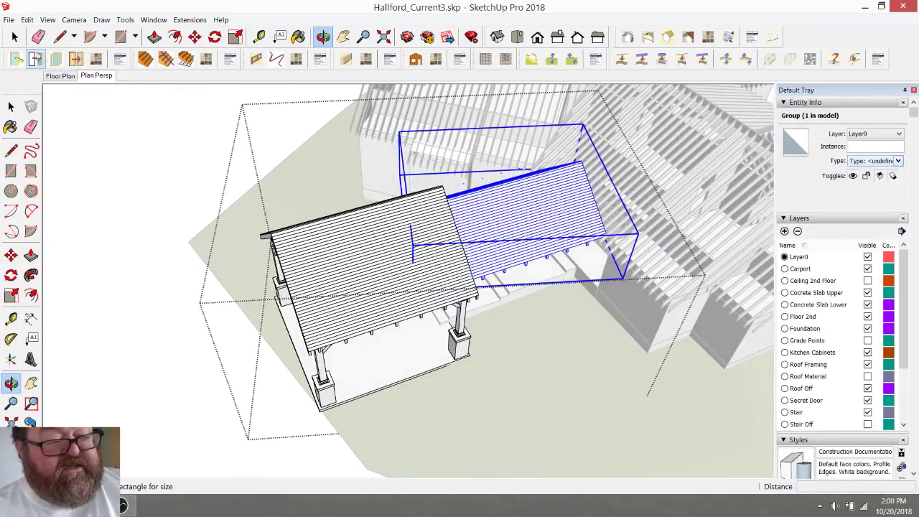
{"action": "left_click", "coordinate": [163, 139]}
{"action": "scroll", "coordinate": [223, 196], "scroll_direction": "down", "scroll_amount": 2}
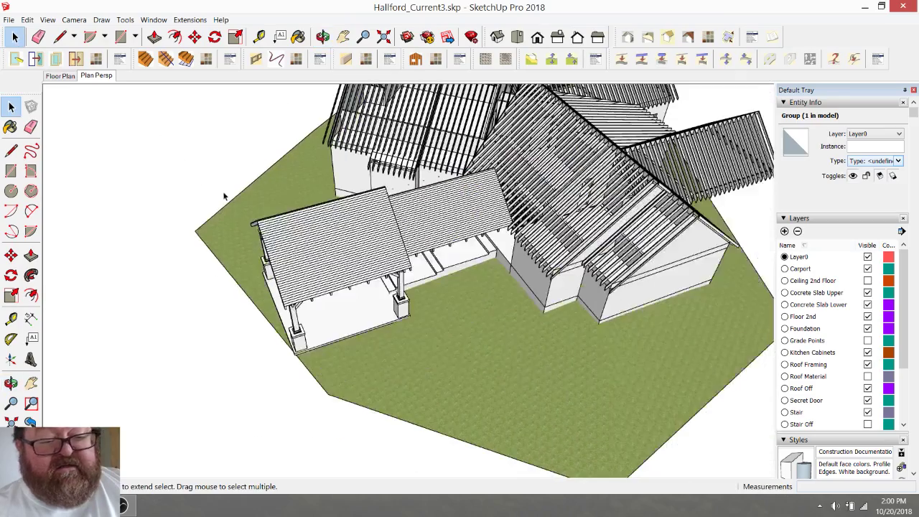
- Review the carport together with the house framing from the front and side, and switch to the YouTube live dashboard in the browser
{"action": "left_click", "coordinate": [322, 38]}
{"action": "left_click_drag", "start_coordinate": [402, 173], "coordinate": [364, 163]}
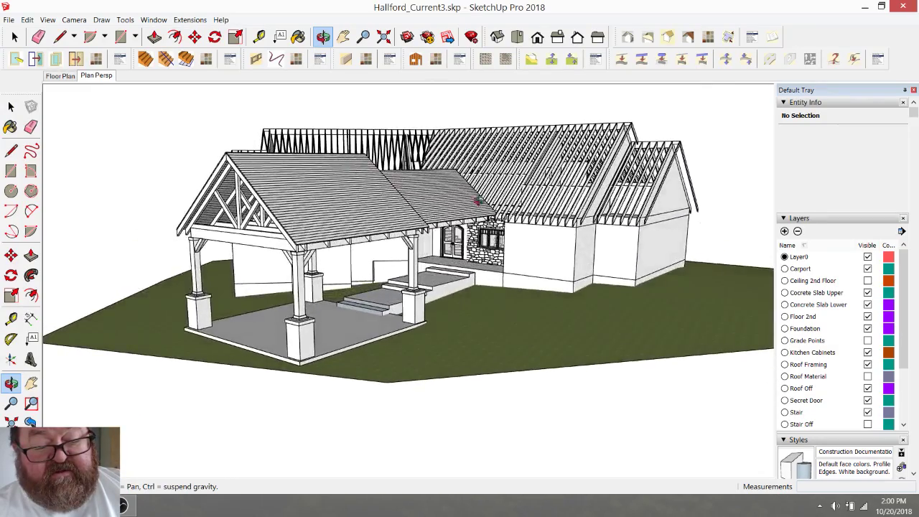
{"action": "left_click_drag", "start_coordinate": [507, 206], "coordinate": [433, 242]}
{"action": "left_click_drag", "start_coordinate": [296, 285], "coordinate": [390, 289]}
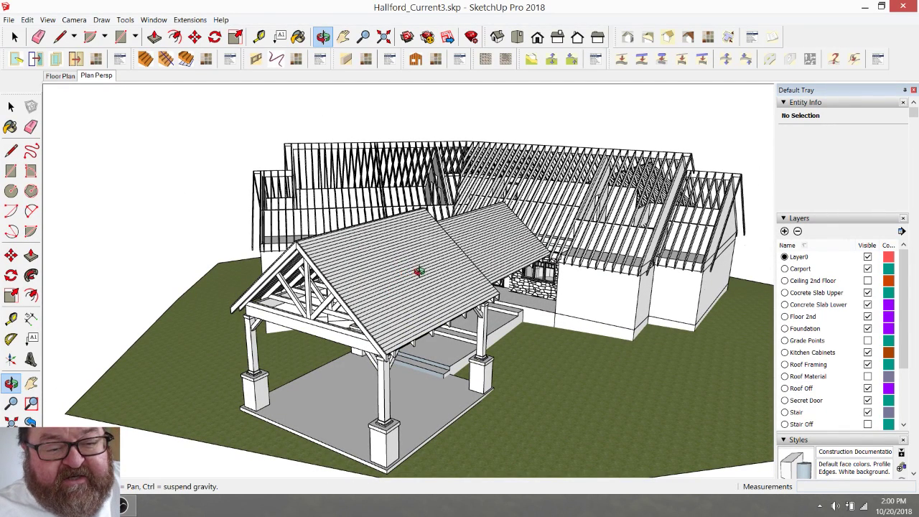
{"action": "left_click_drag", "start_coordinate": [373, 260], "coordinate": [184, 366]}
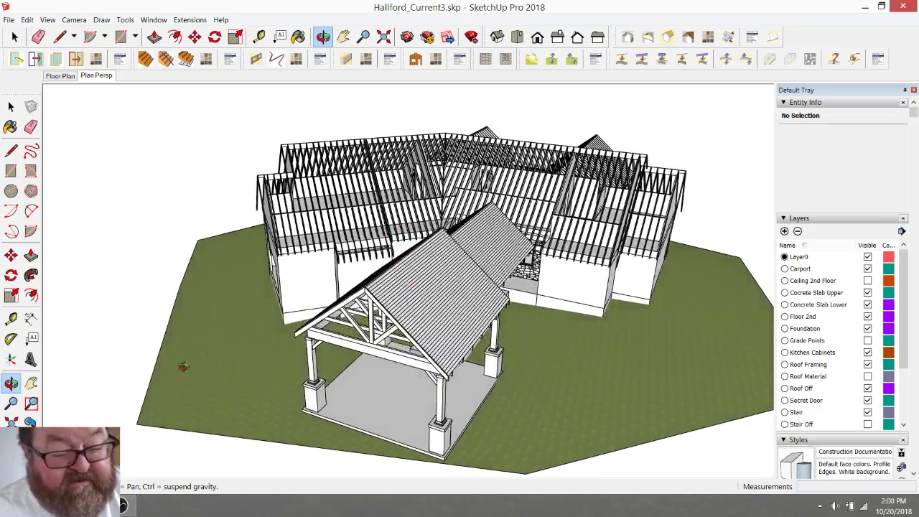
{"action": "key", "text": "alt+Tab"}
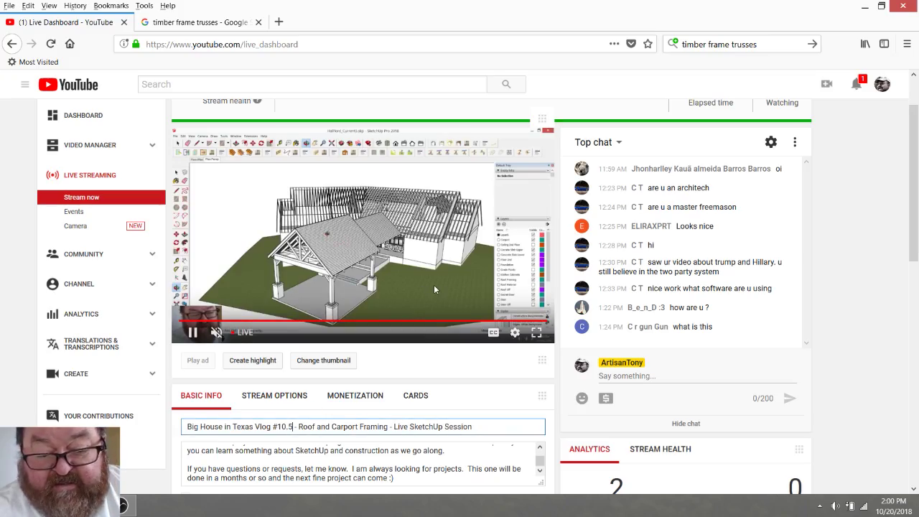